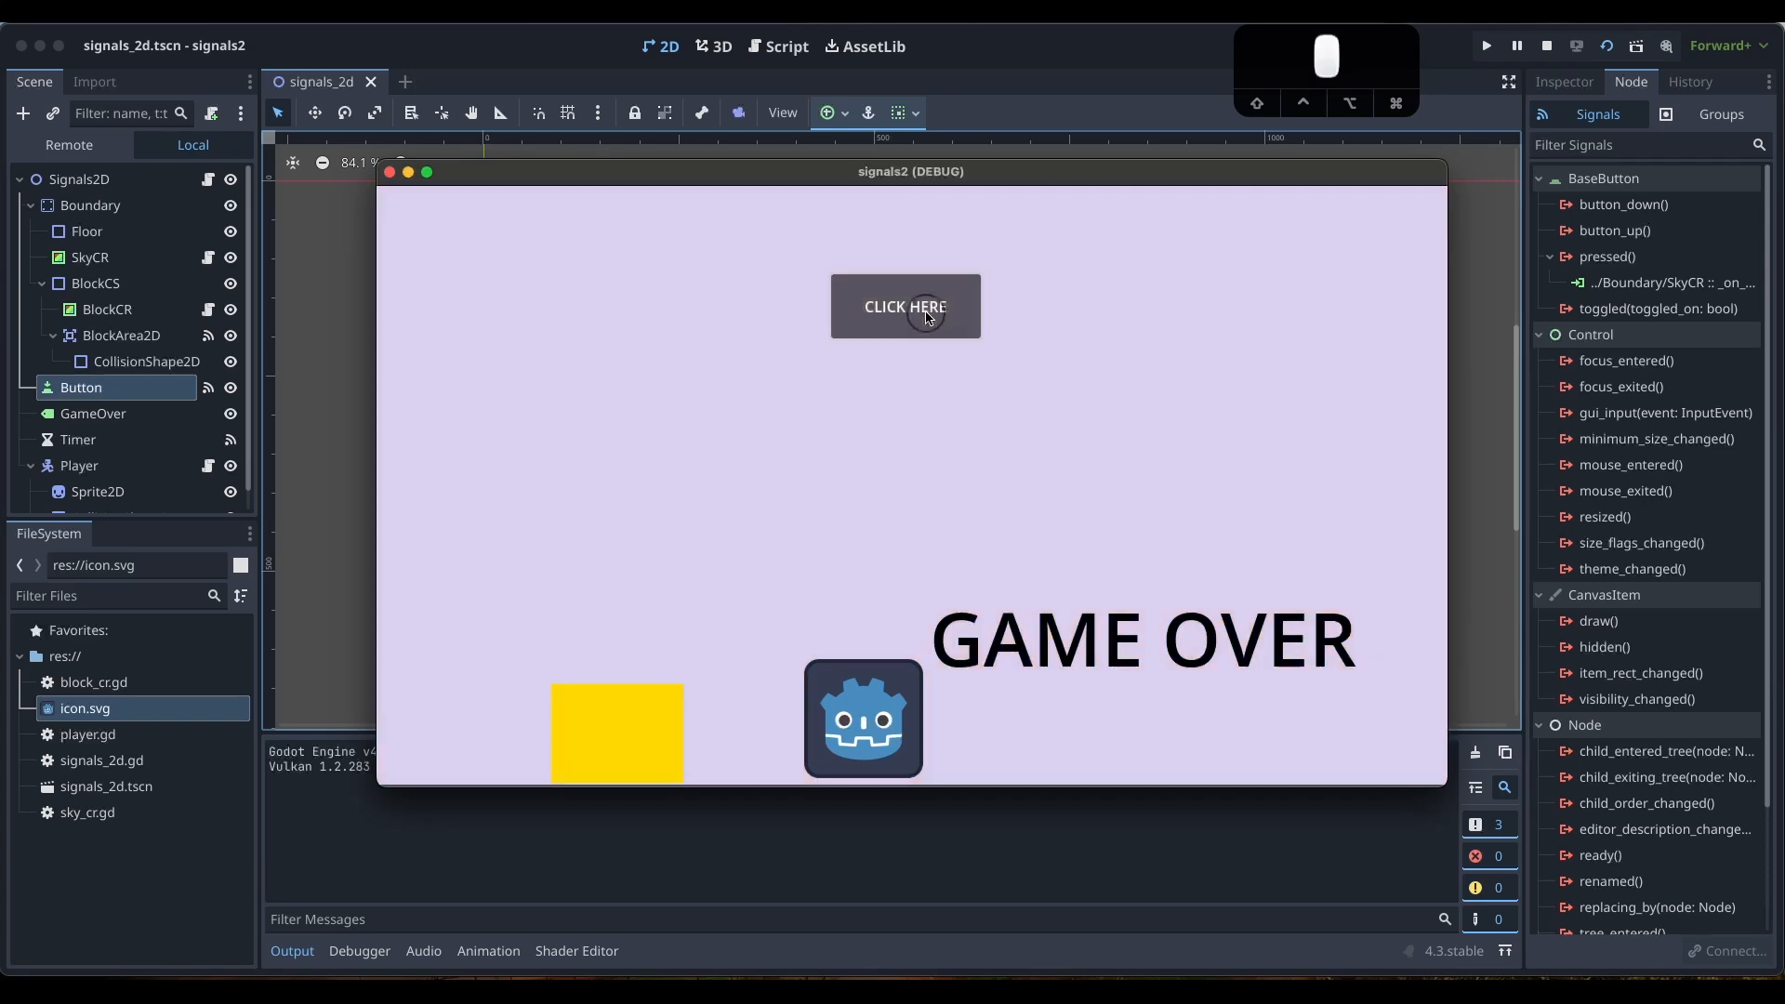
# Test the running game's CLICK HERE button several times to check the background color change, and close the game window
pyautogui.click(927, 314)
pyautogui.click(927, 314)
pyautogui.click(927, 314)
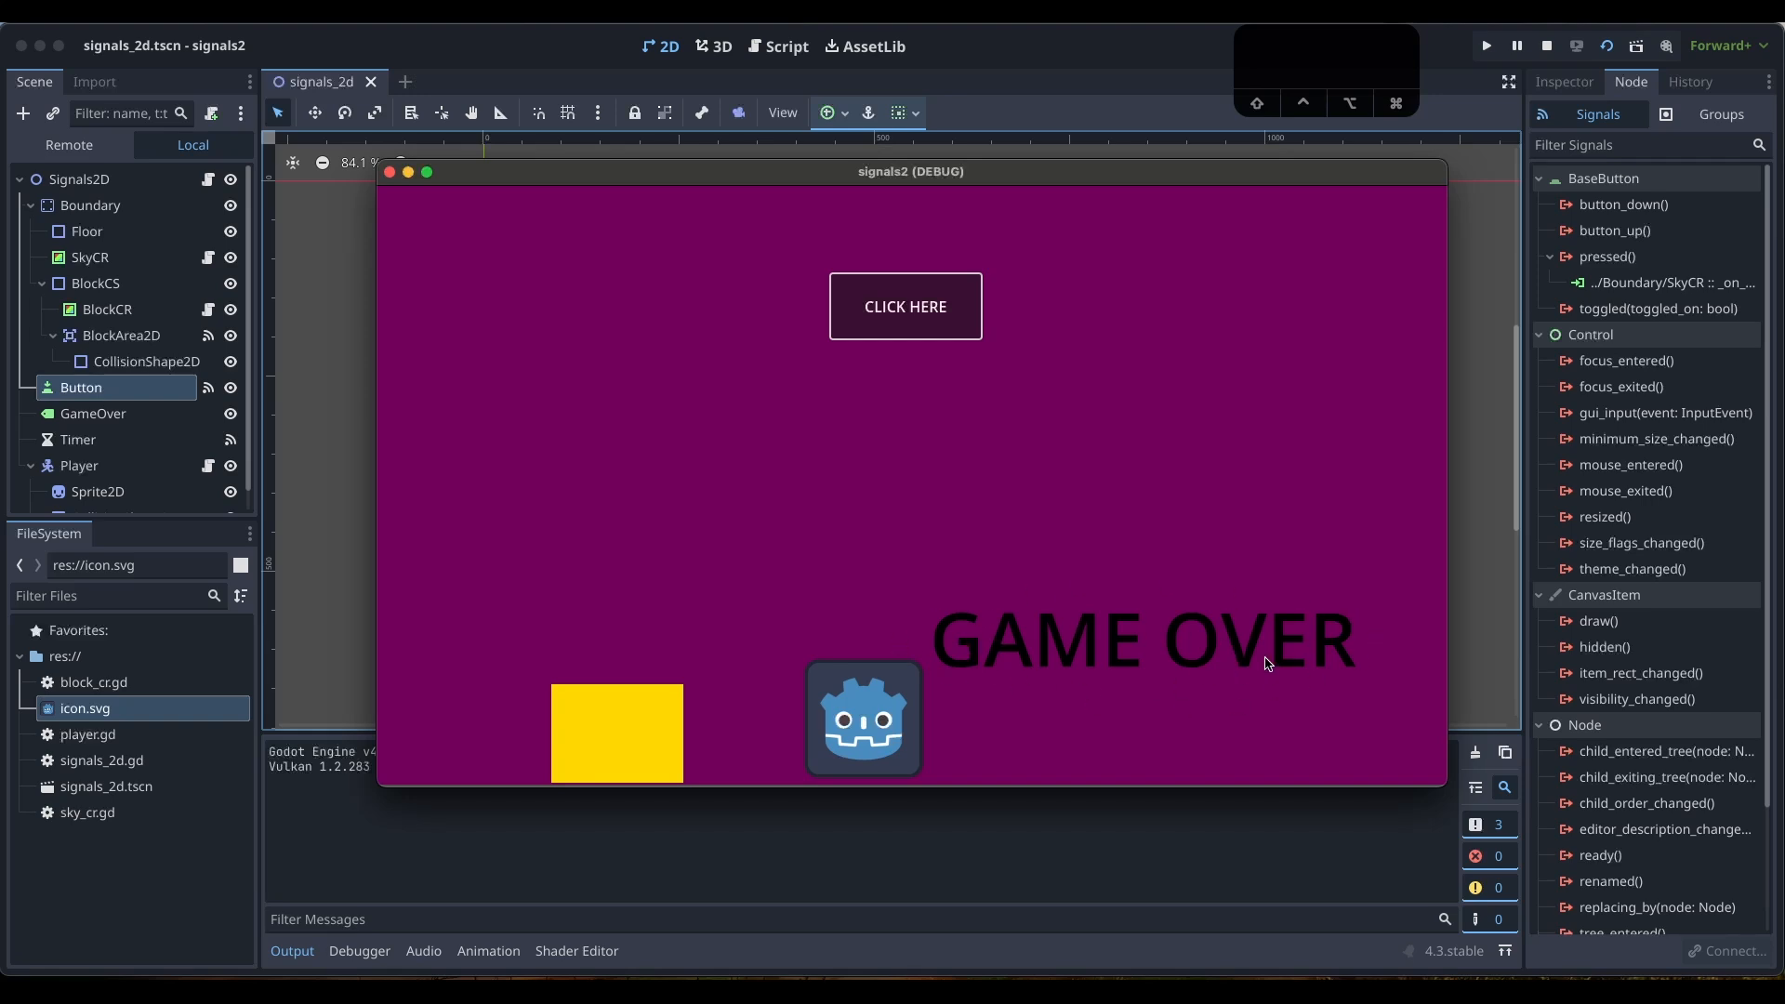
pyautogui.click(390, 175)
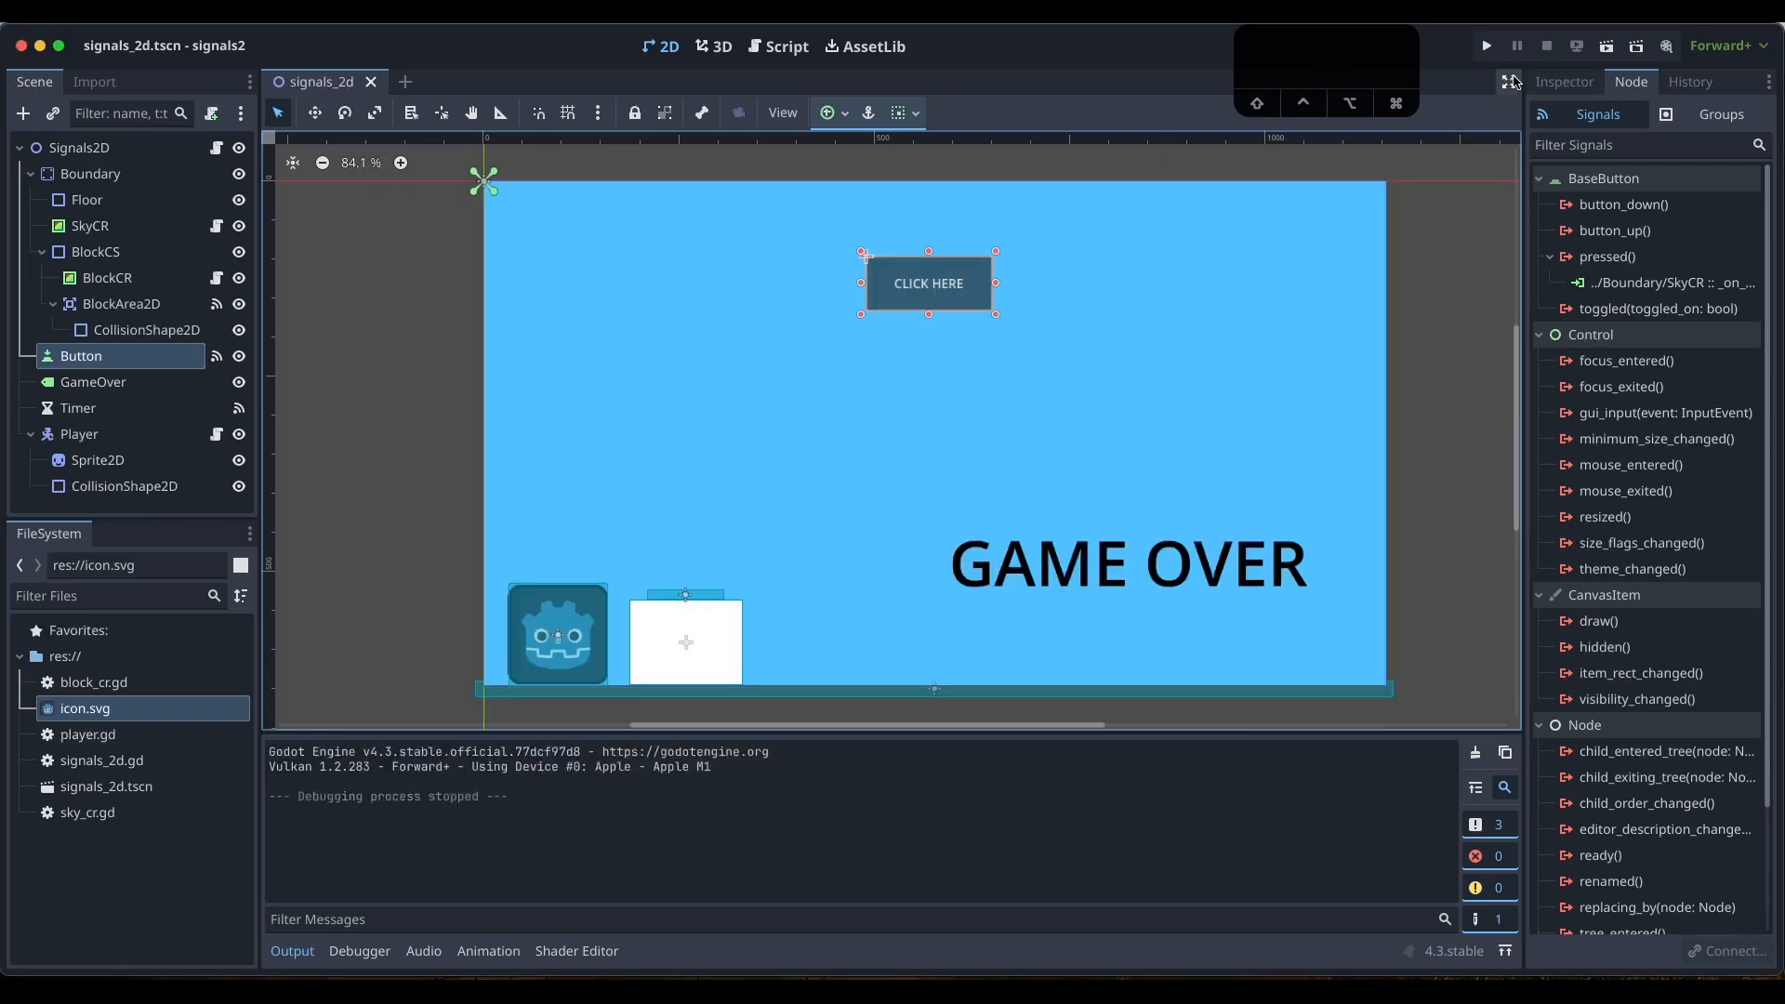
# Run the current scene again, make the player jump onto the block and move both ways, and trigger the CLICK HERE button
pyautogui.click(1606, 46)
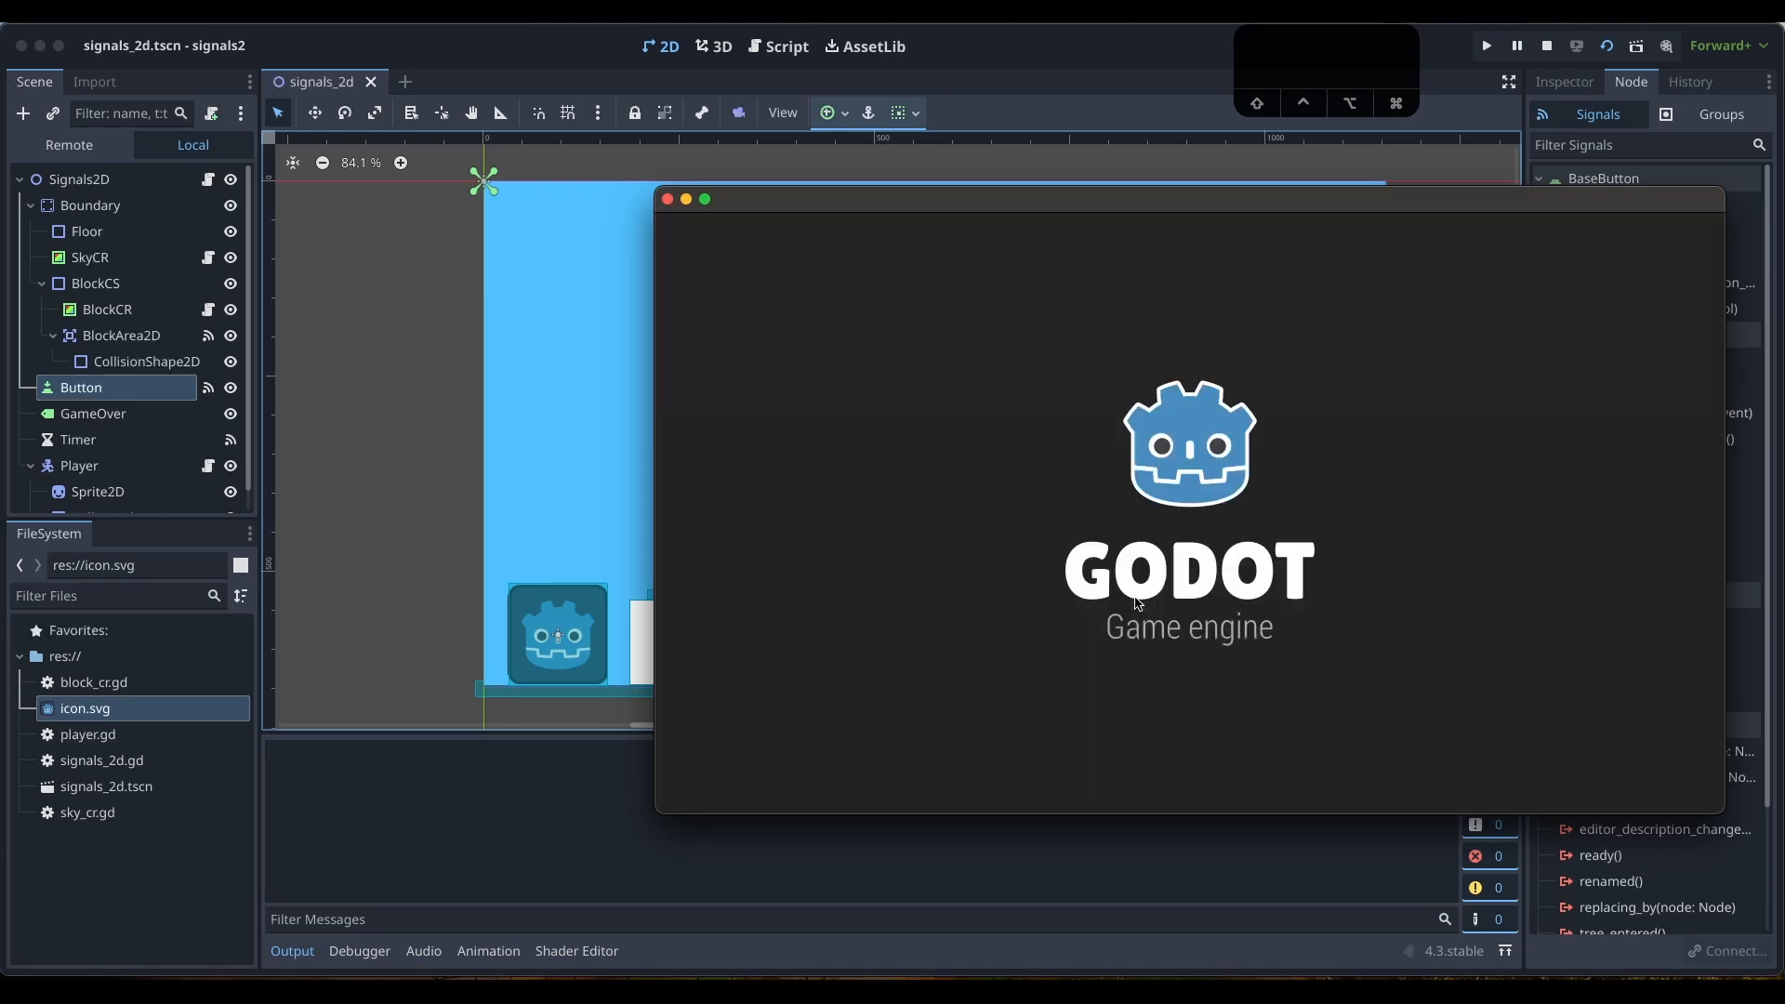
pyautogui.press('space')
pyautogui.press('Right')
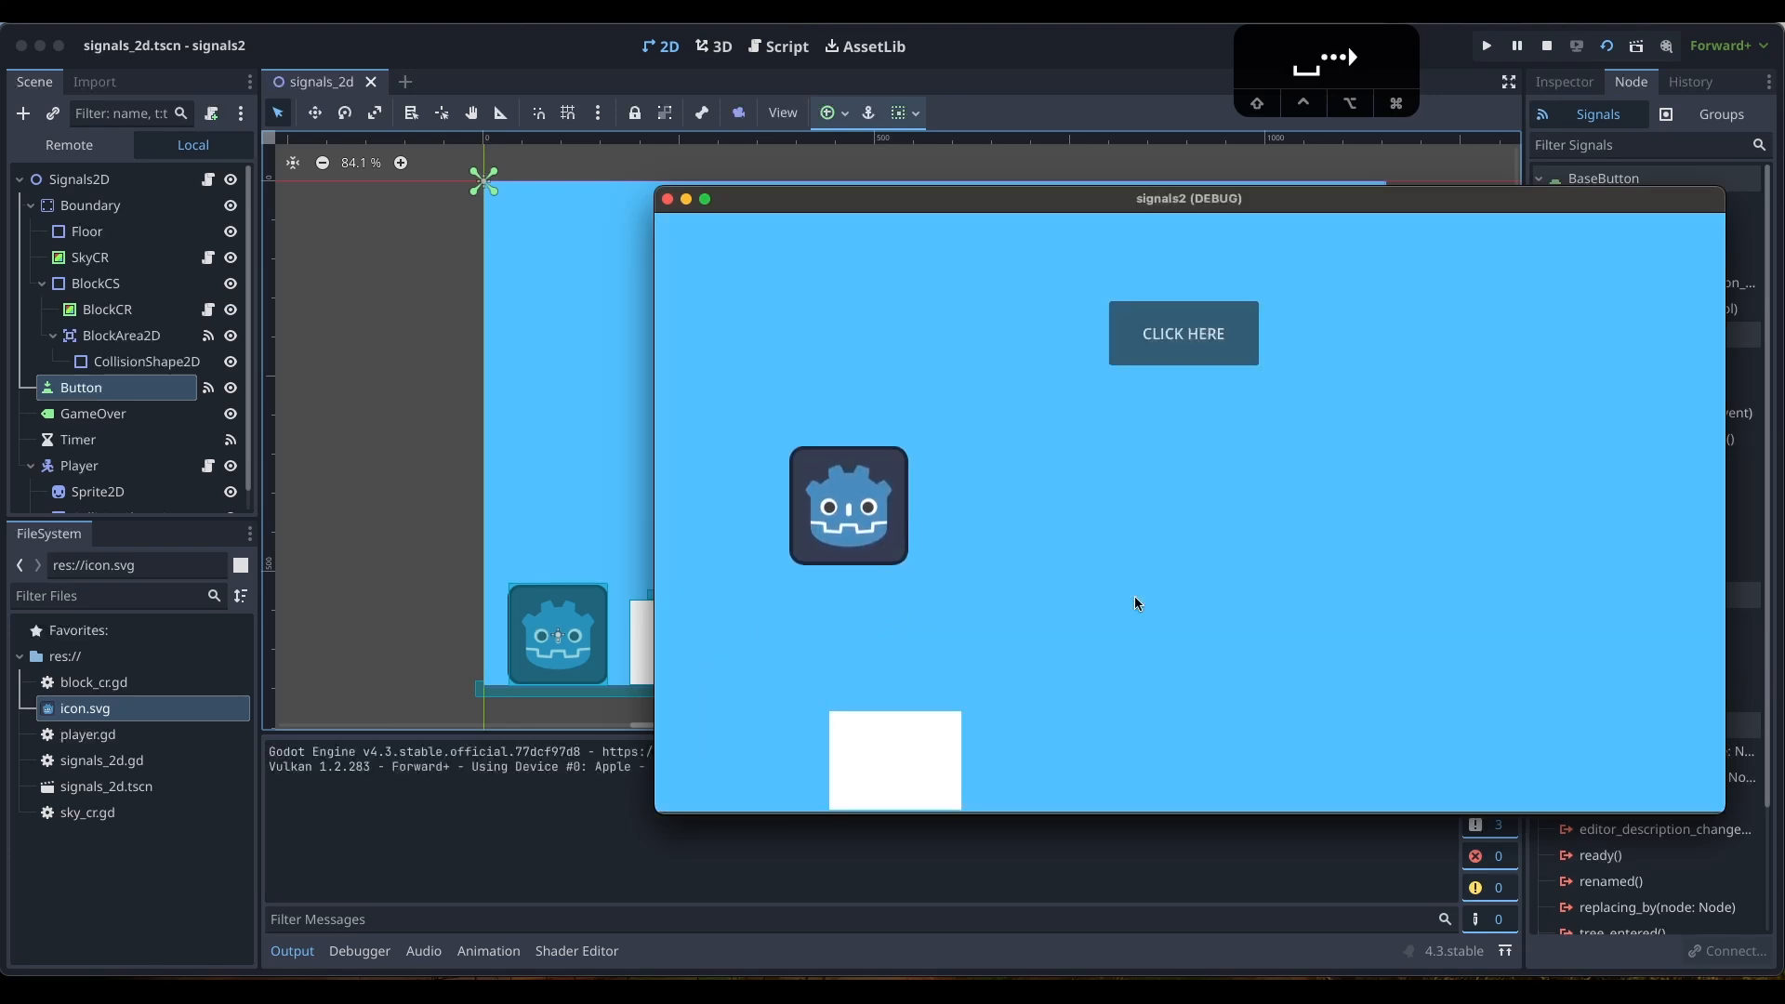
pyautogui.press('Left')
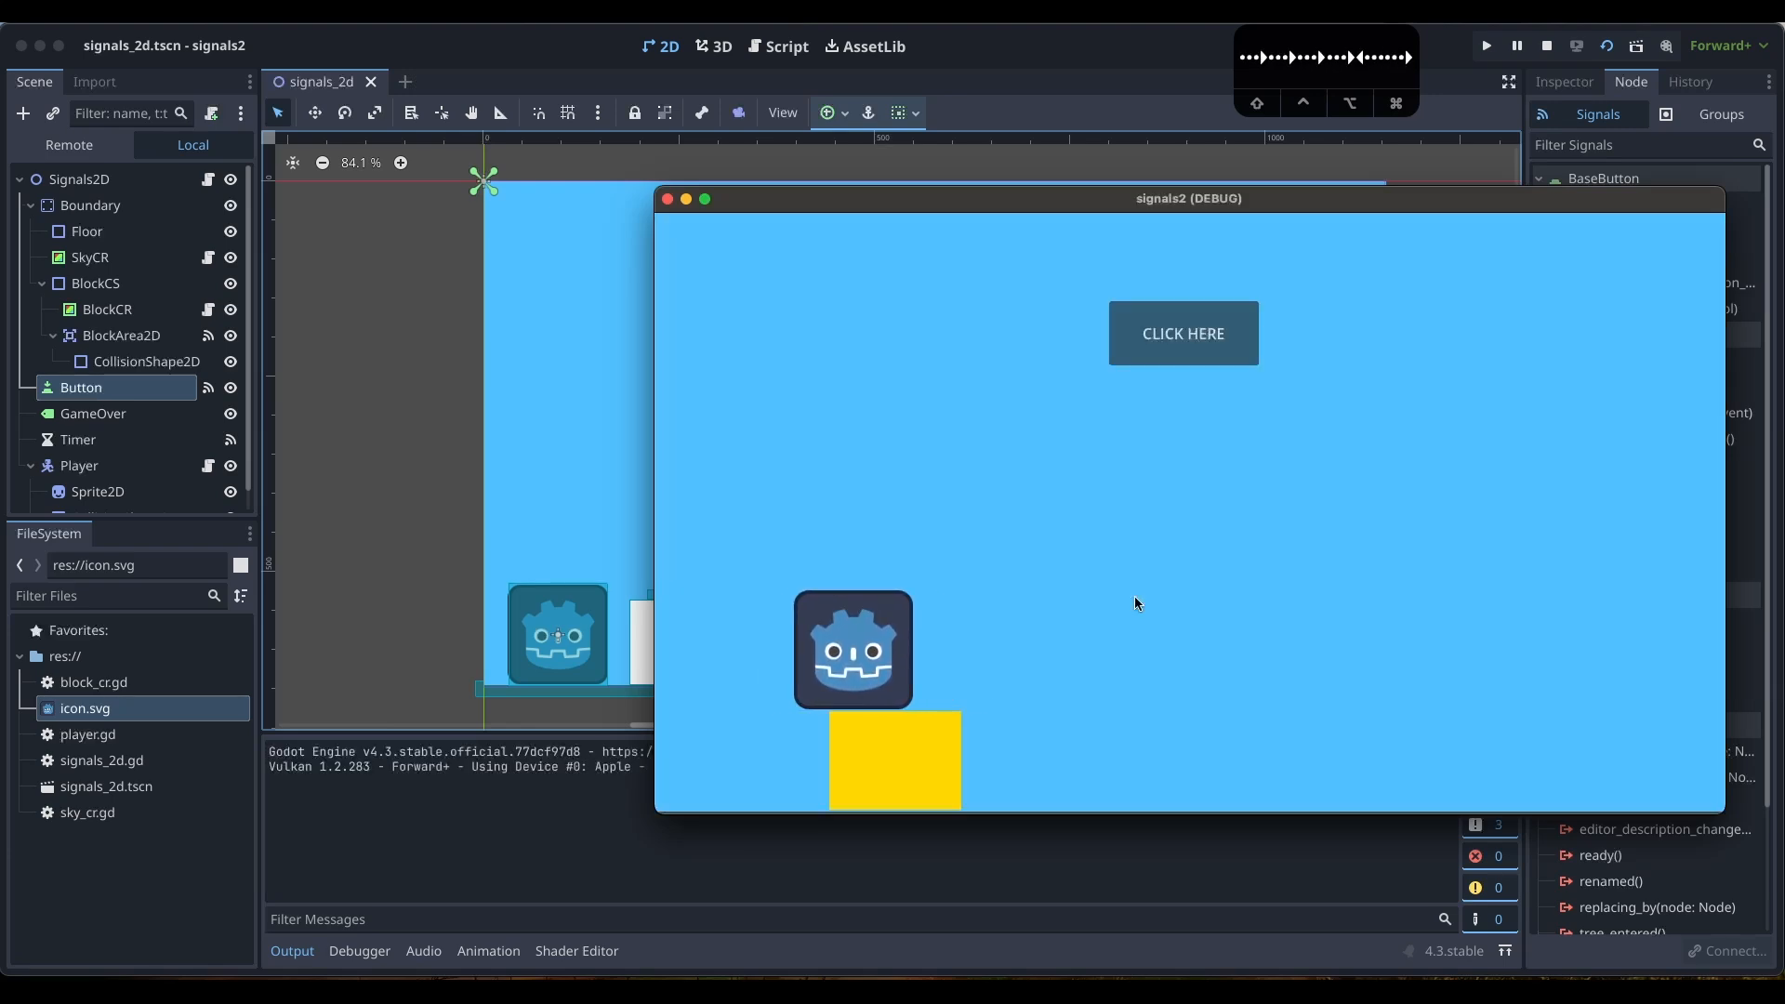
pyautogui.press('Right')
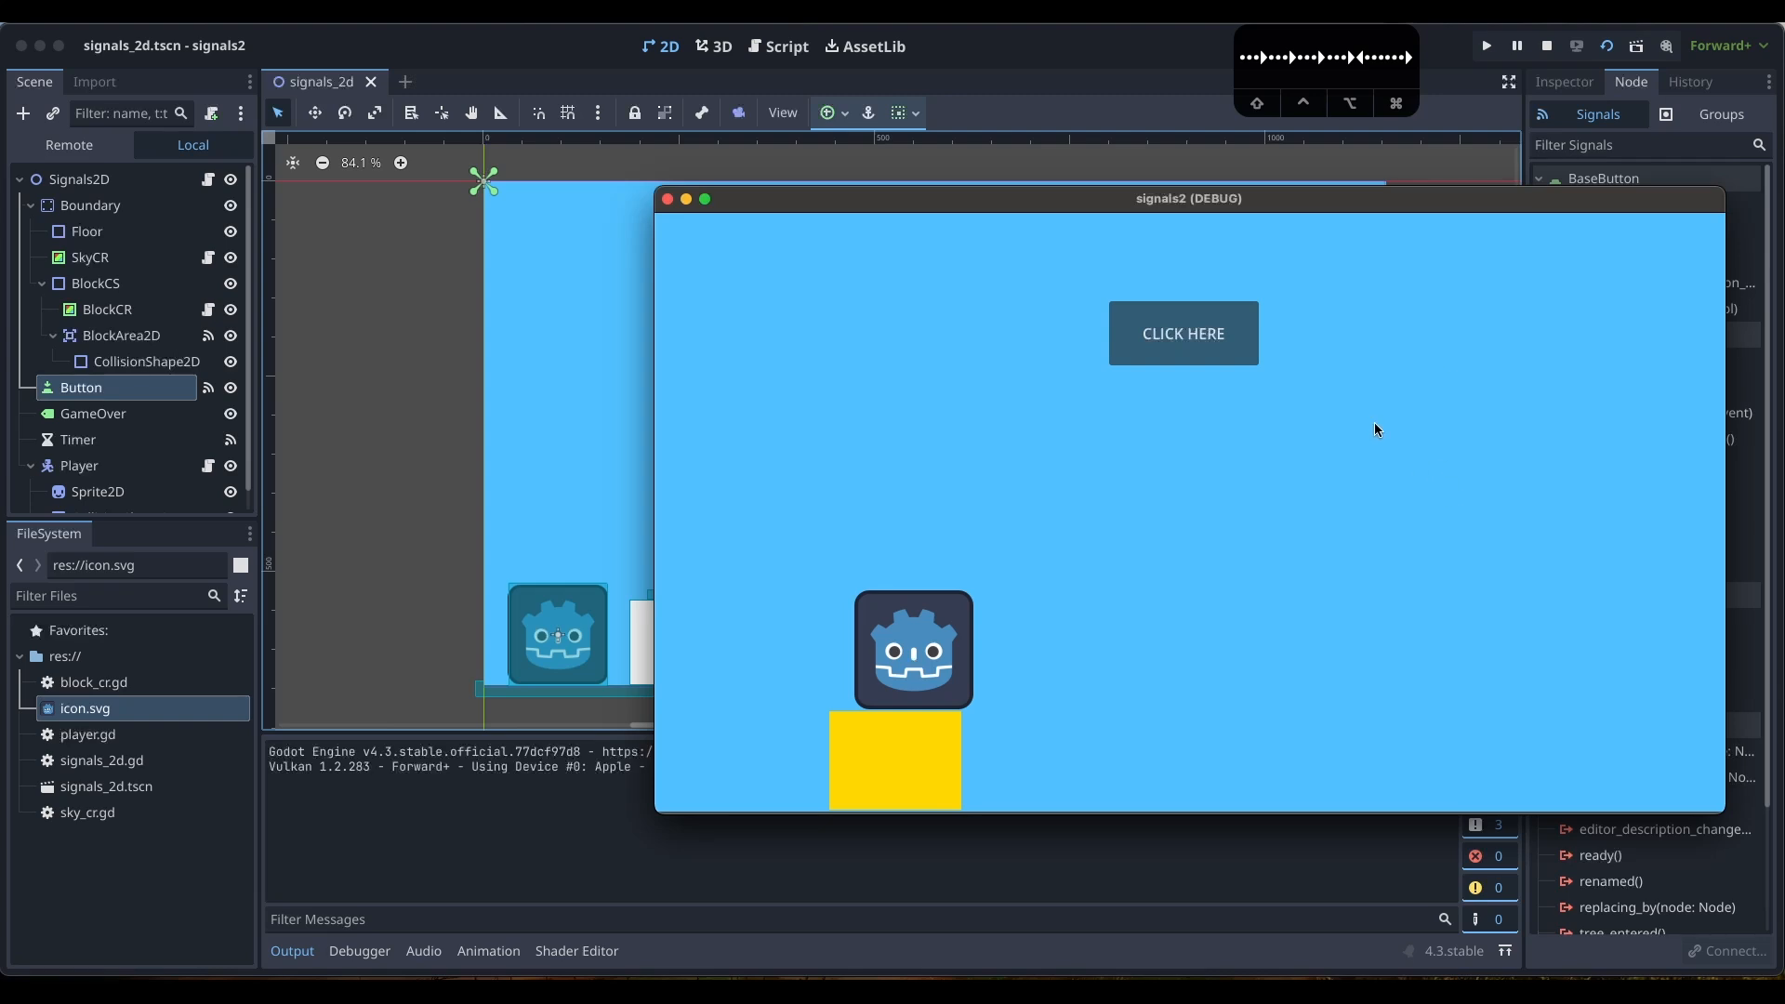
pyautogui.click(1215, 344)
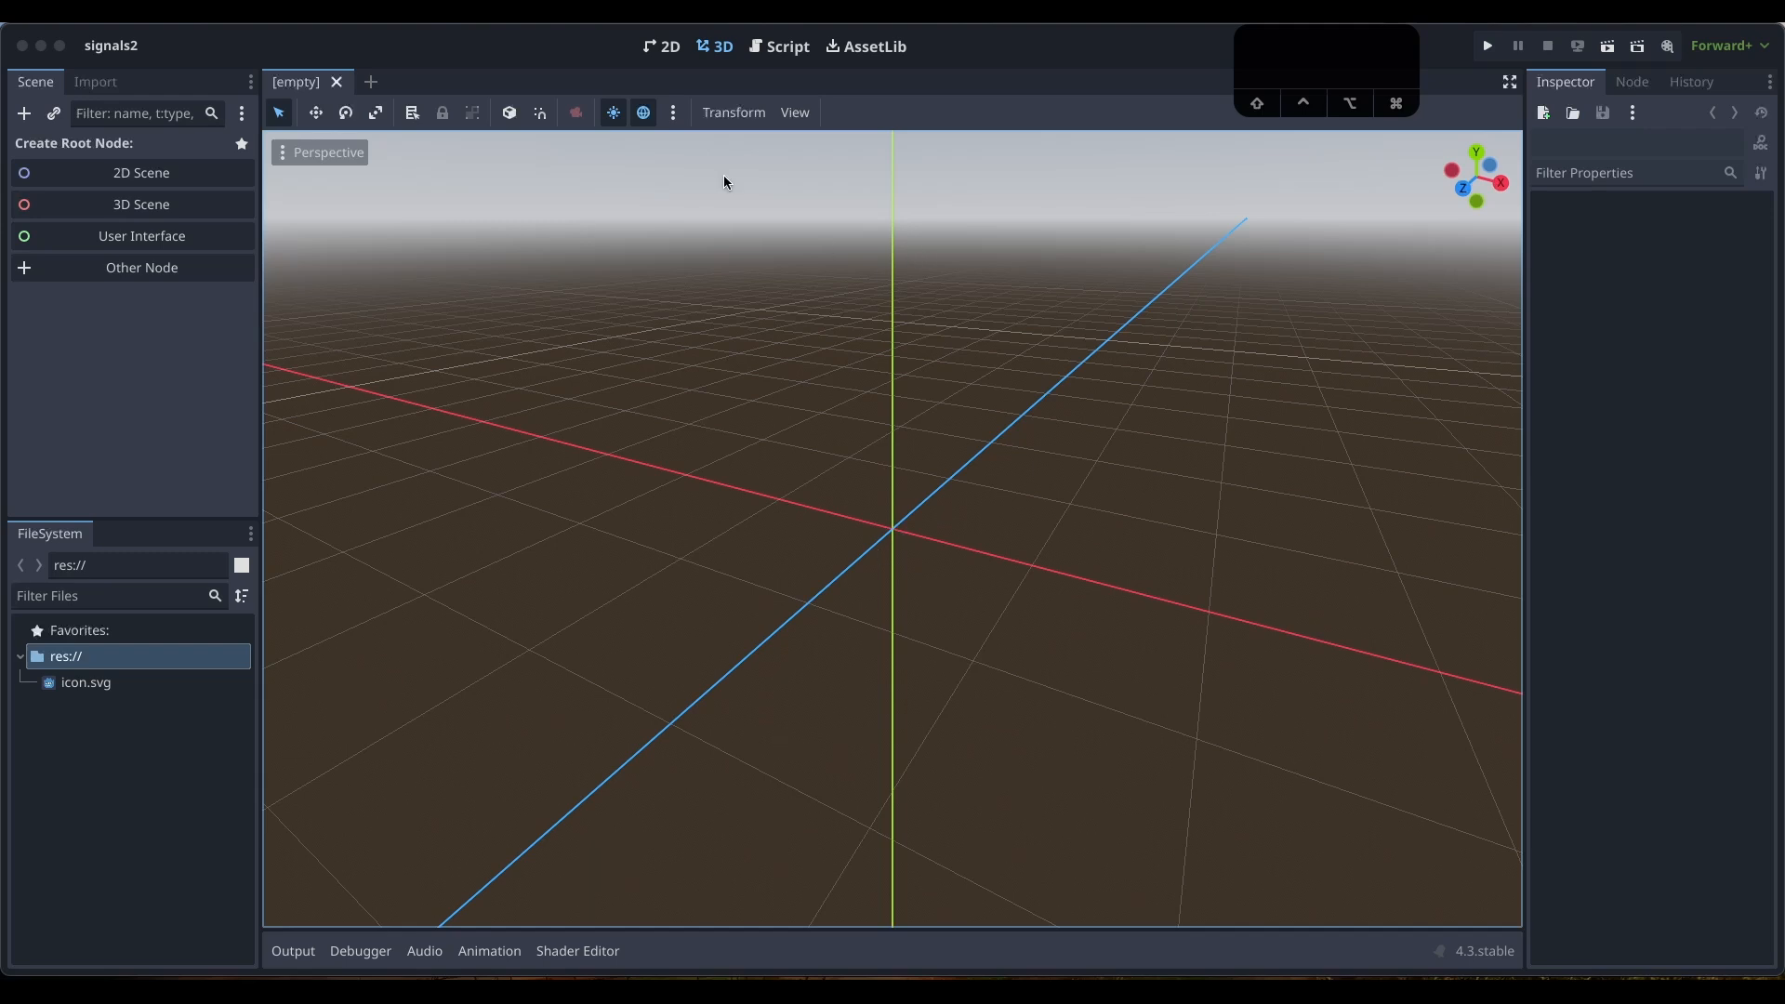
# Create a 2D scene root node in the 2D workspace and rename it Signals2D
pyautogui.click(665, 51)
pyautogui.click(666, 51)
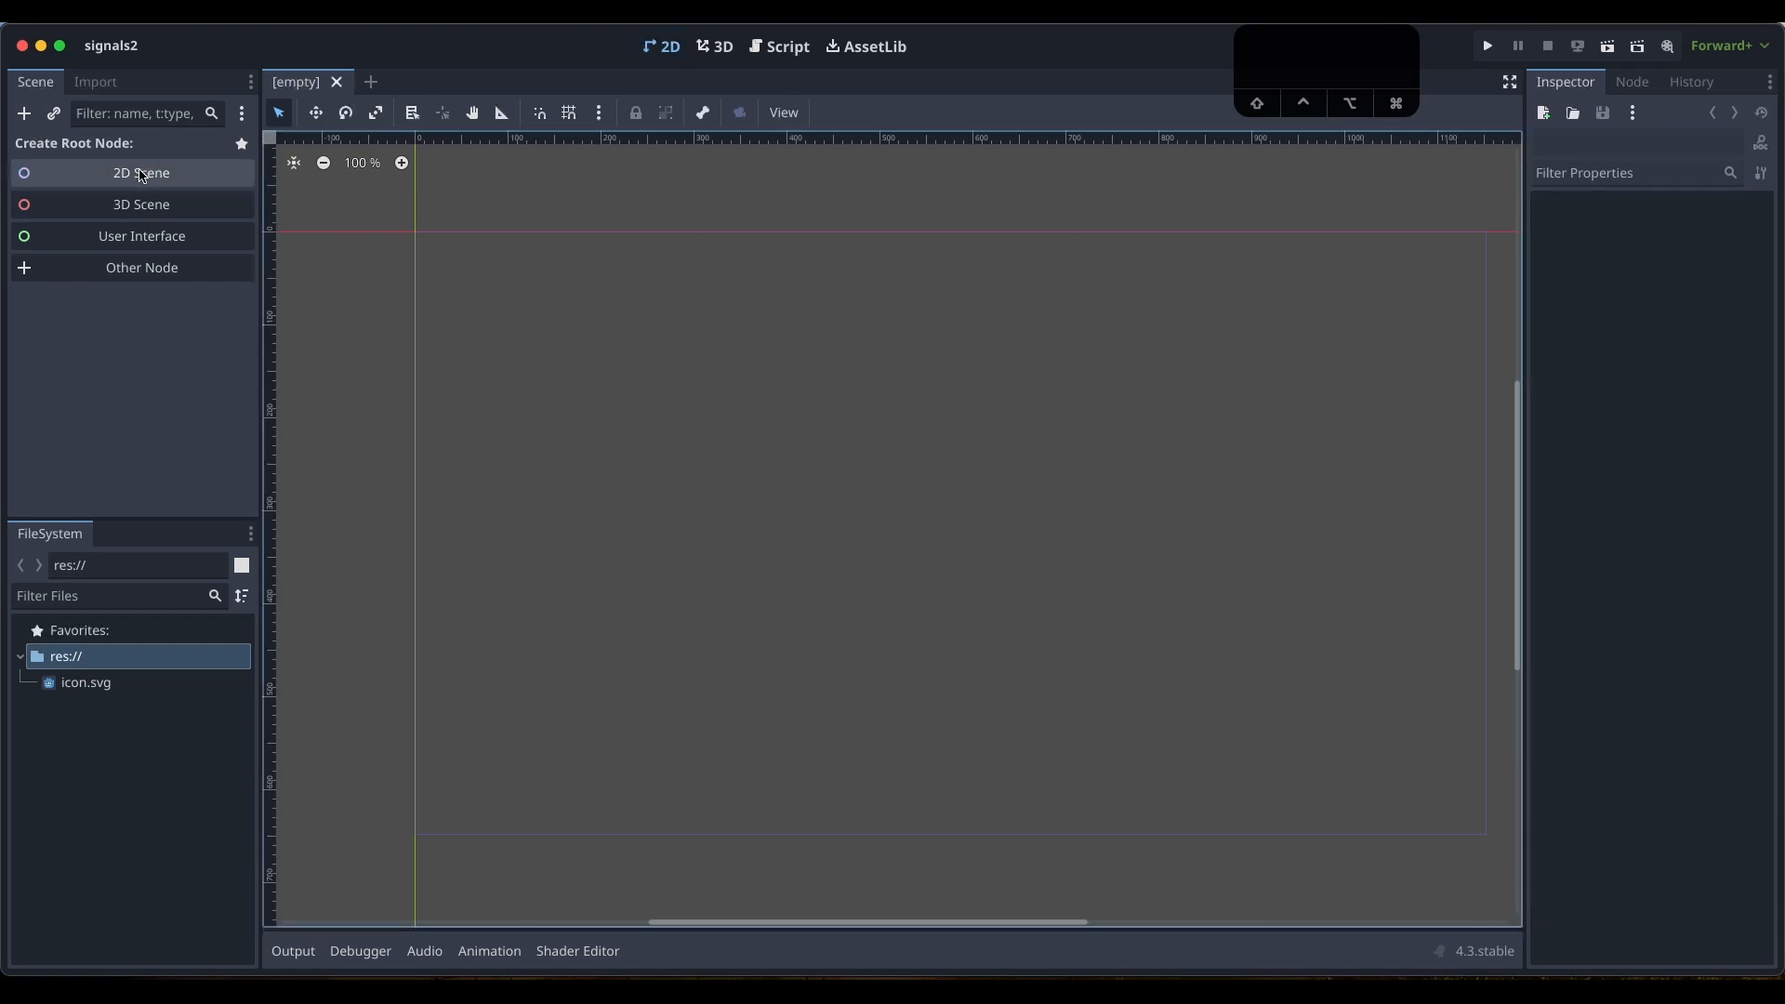
pyautogui.click(29, 176)
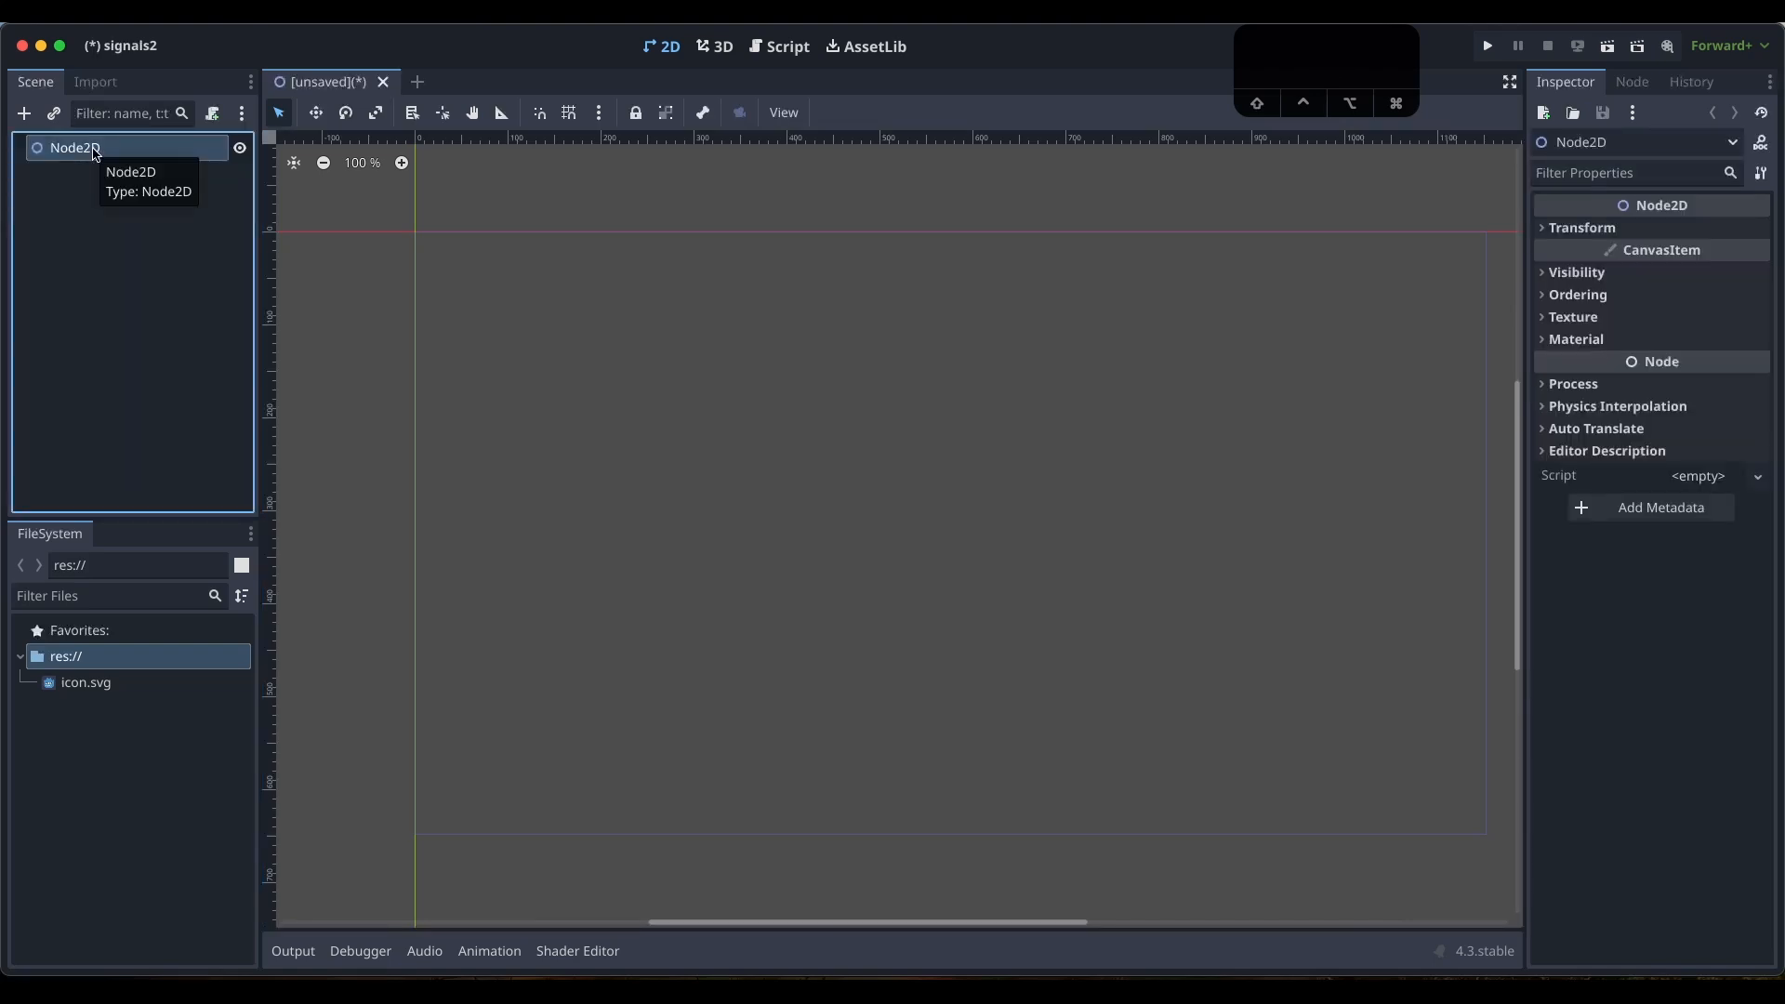
pyautogui.doubleClick(95, 149)
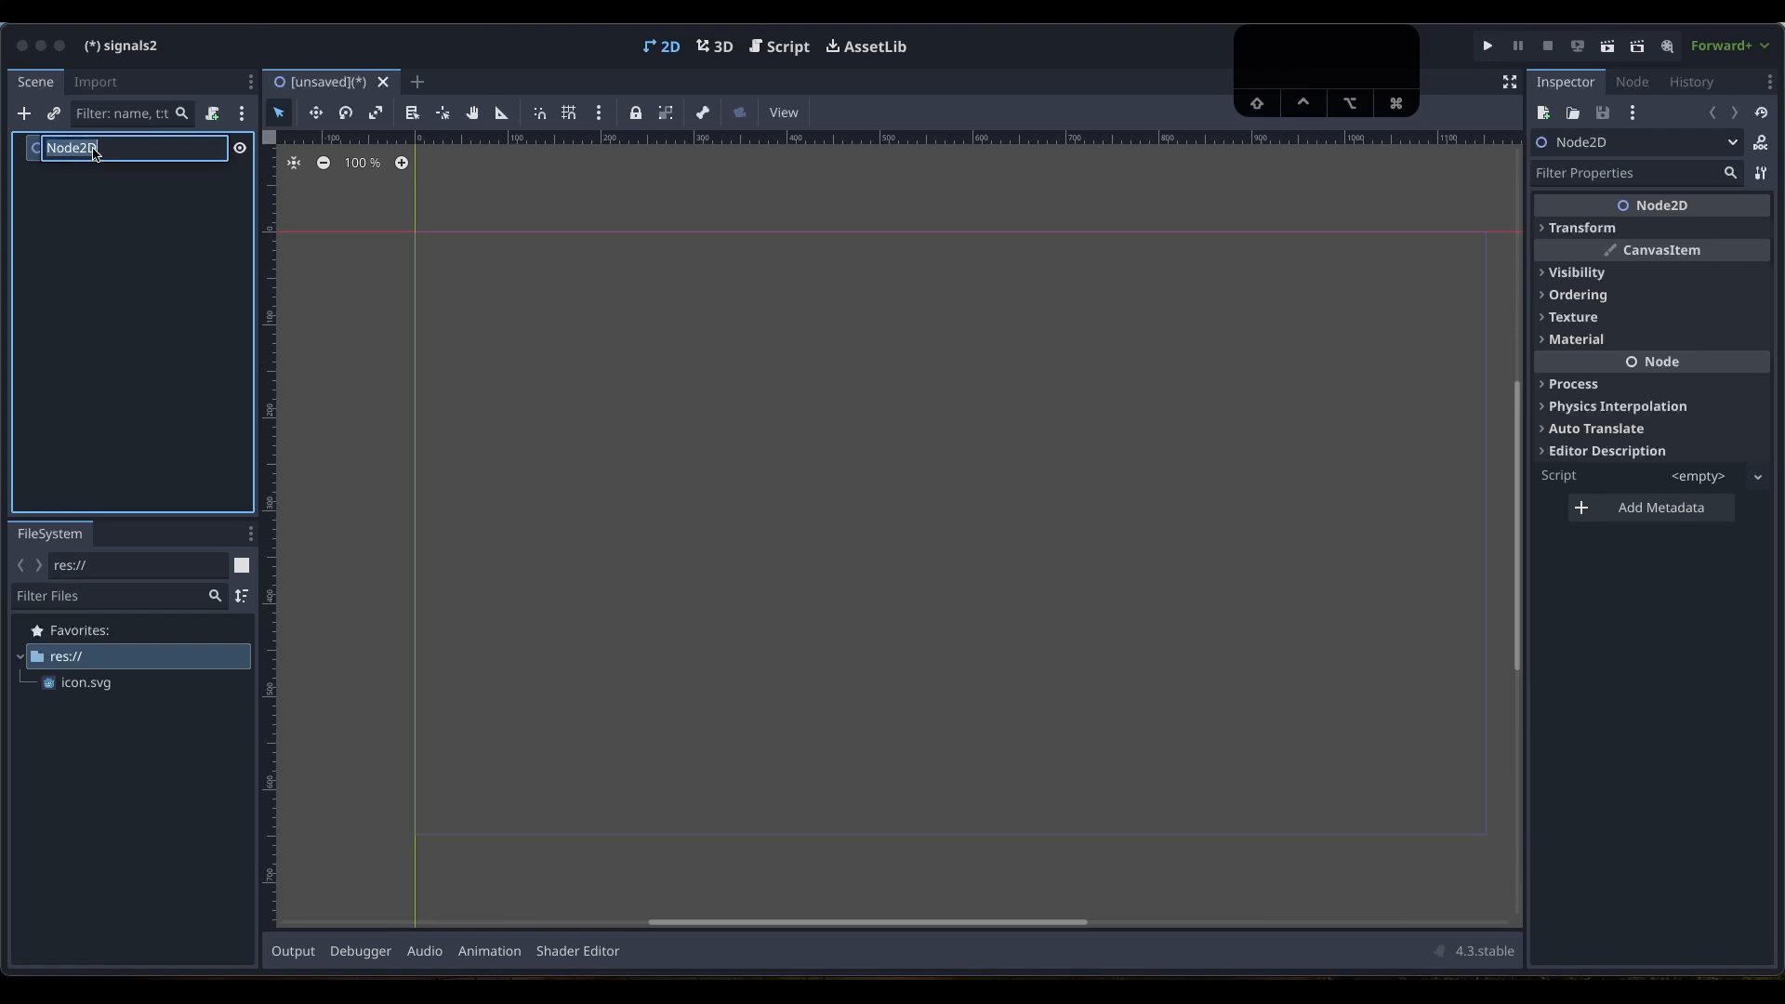
pyautogui.write('Signals2D')
pyautogui.press('Return')
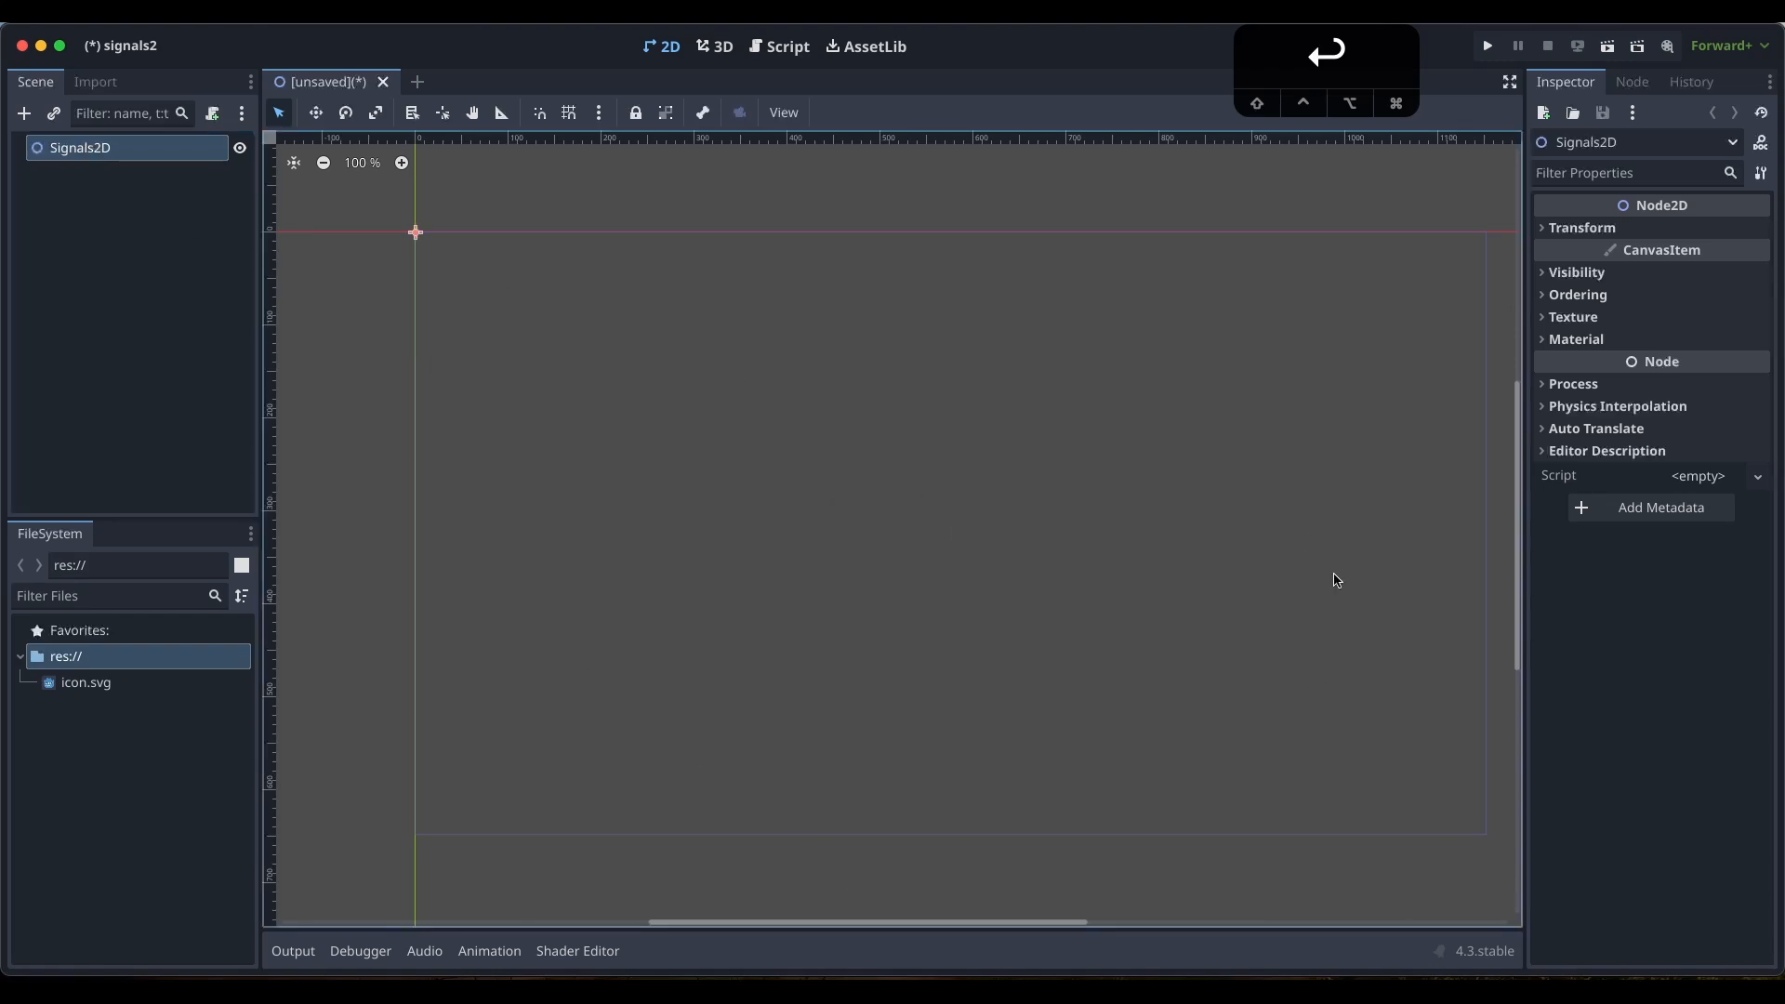
# Add a StaticBody2D node as a child of the Signals2D root
pyautogui.scroll(1, 744, 641)
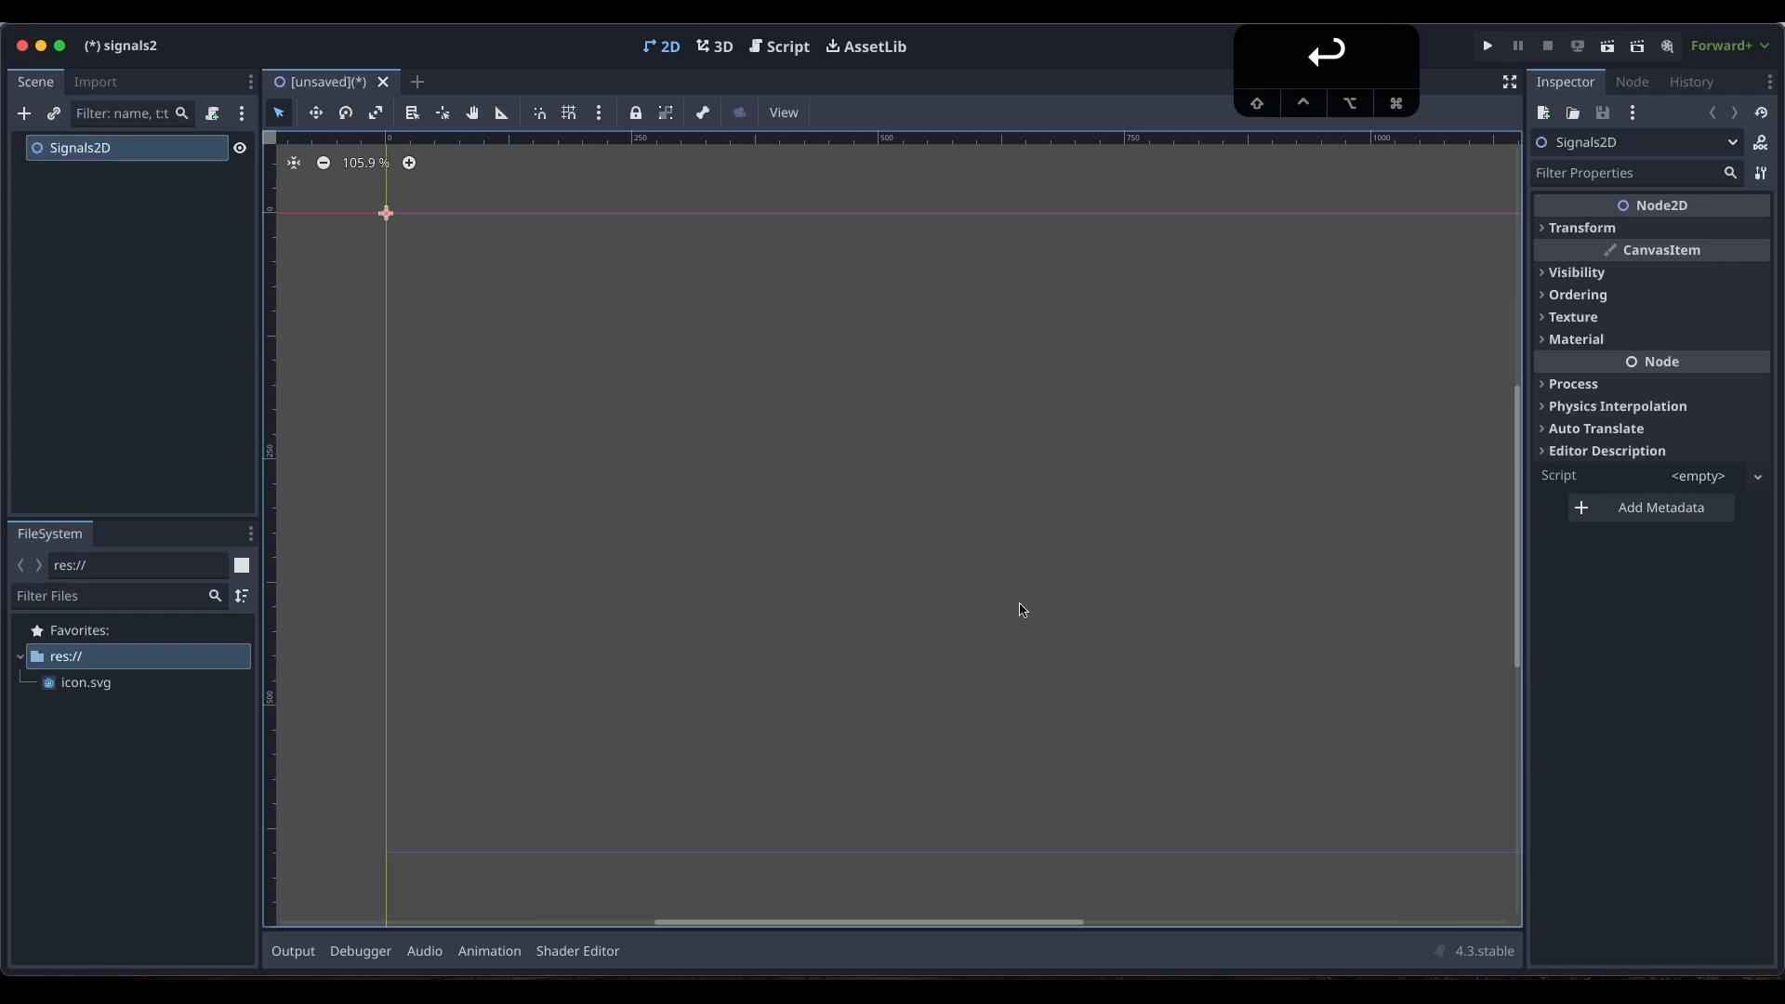
pyautogui.click(26, 115)
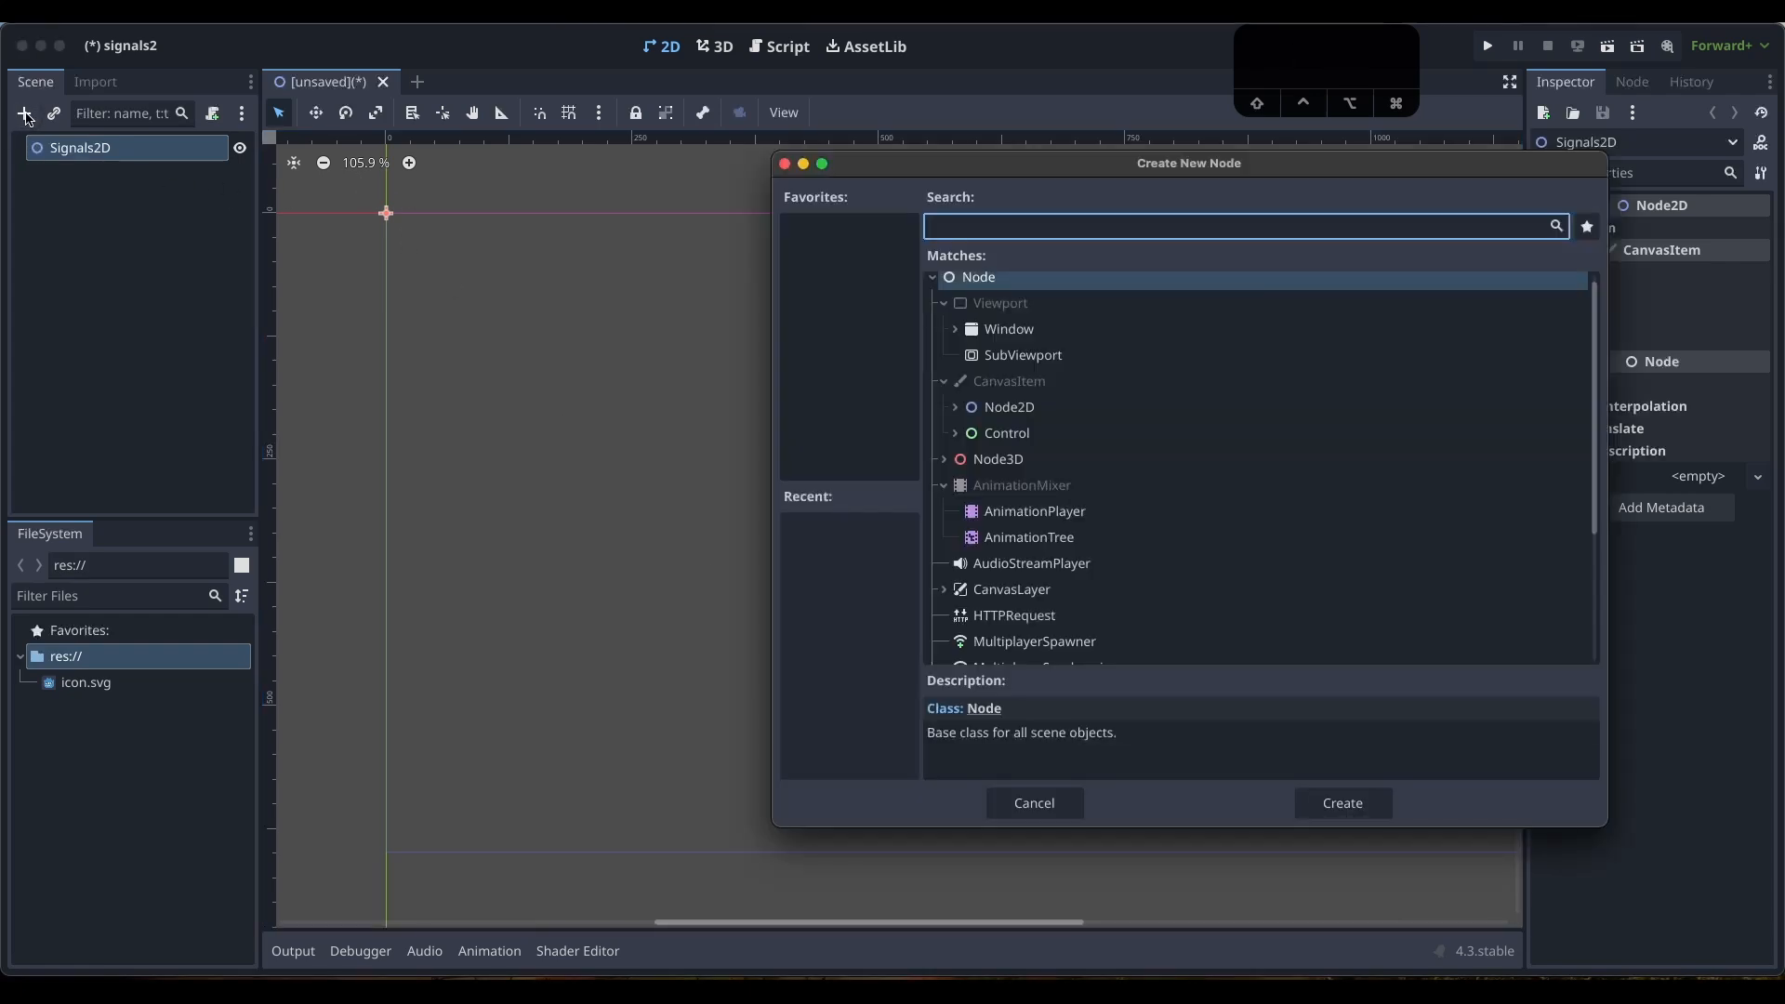
pyautogui.write('static')
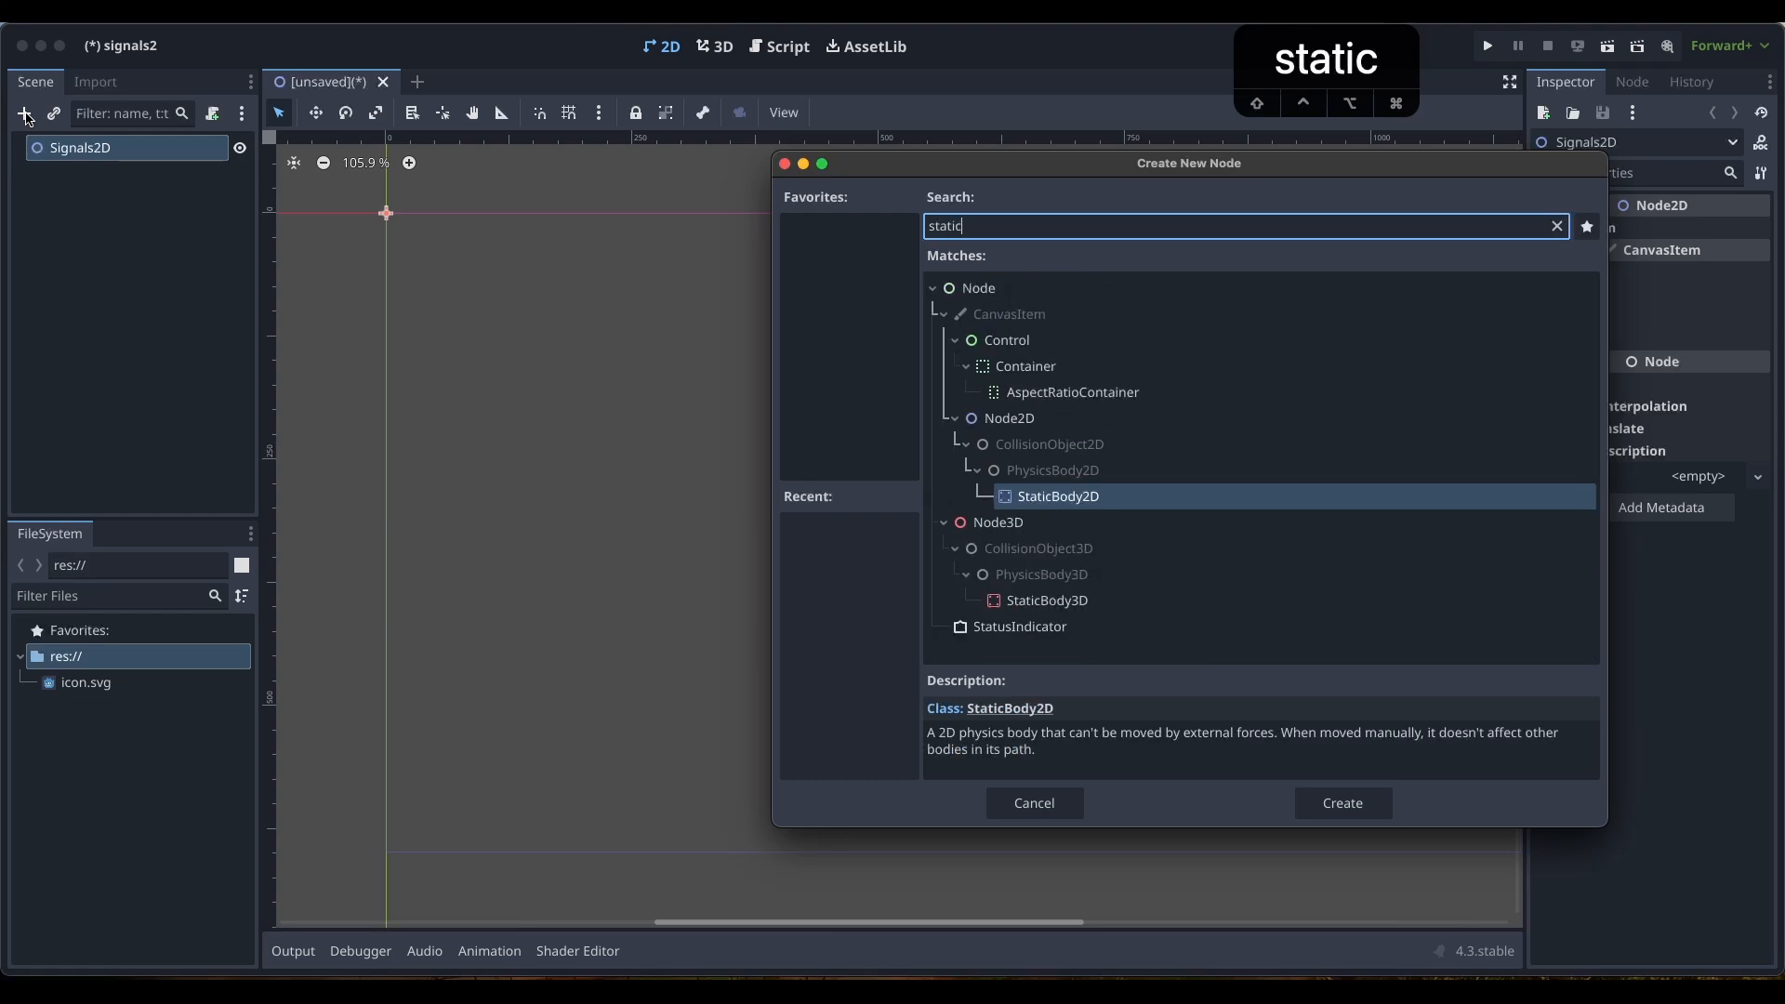
pyautogui.press('Return')
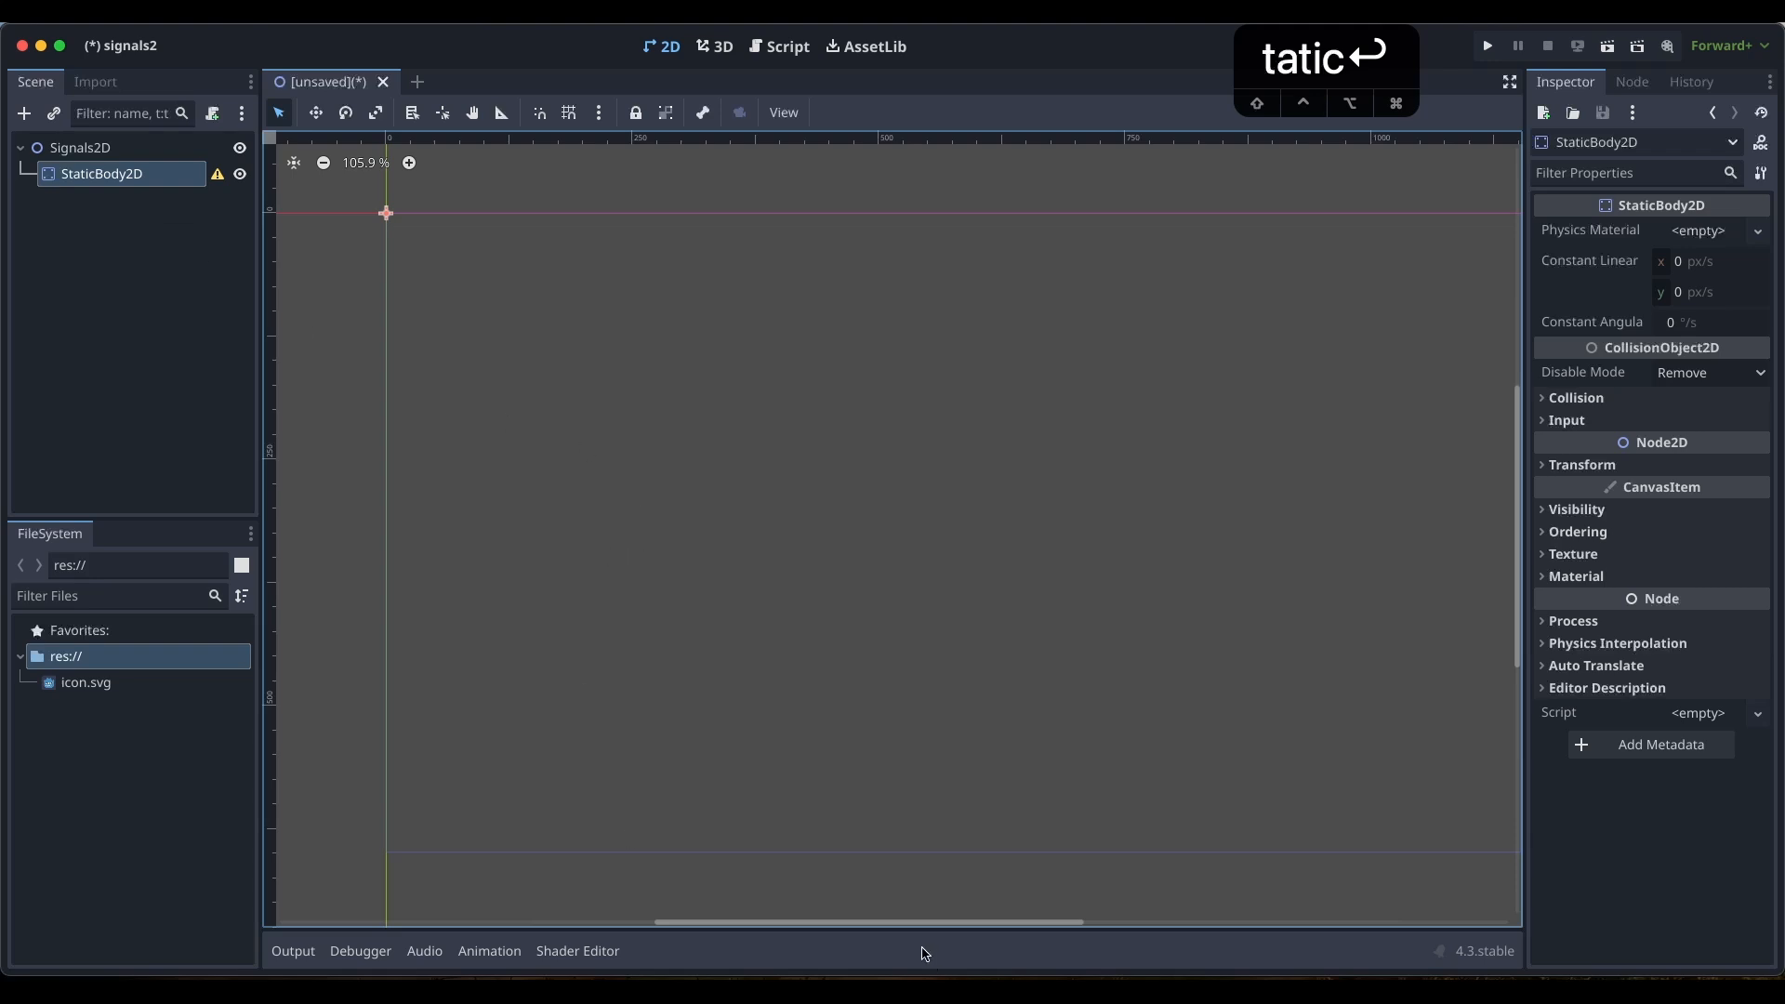
pyautogui.moveTo(940, 924); pyautogui.dragTo(962, 927)
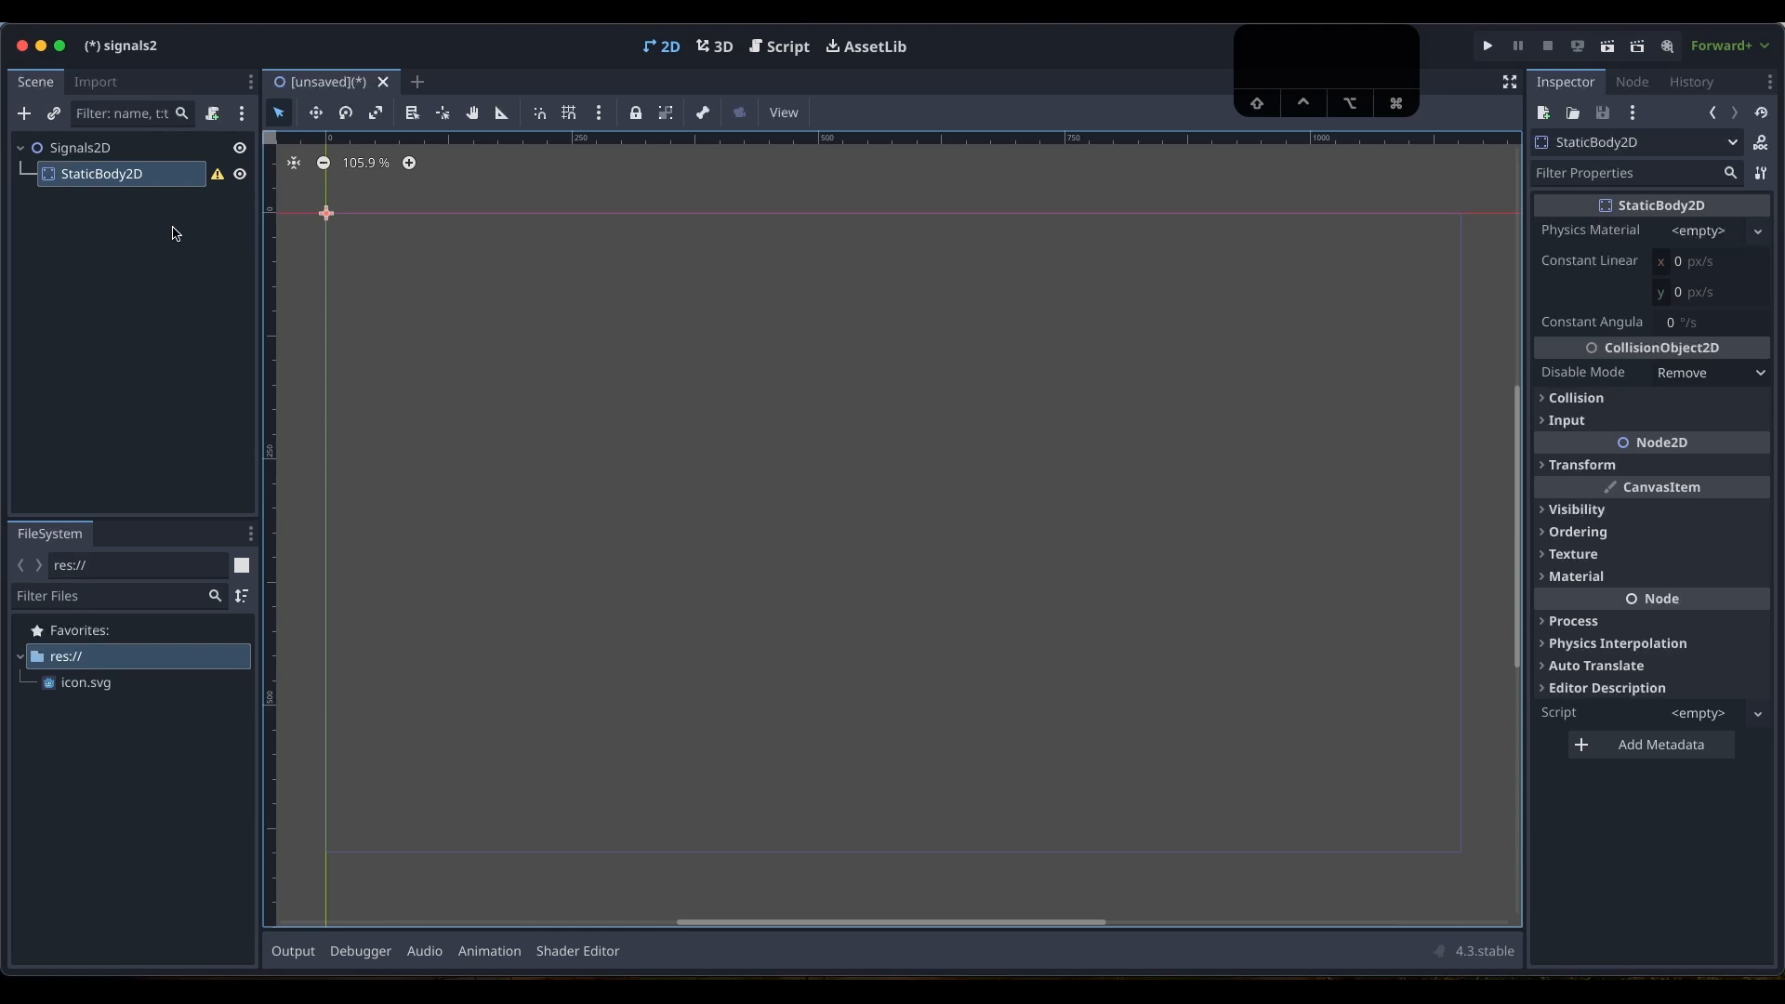
# Rename the StaticBody2D node to Boundary
pyautogui.doubleClick(118, 178)
pyautogui.write('Bound')
pyautogui.press('BackSpace')
pyautogui.press('BackSpace')
pyautogui.press('BackSpace')
pyautogui.write('undary')
pyautogui.press('Return')
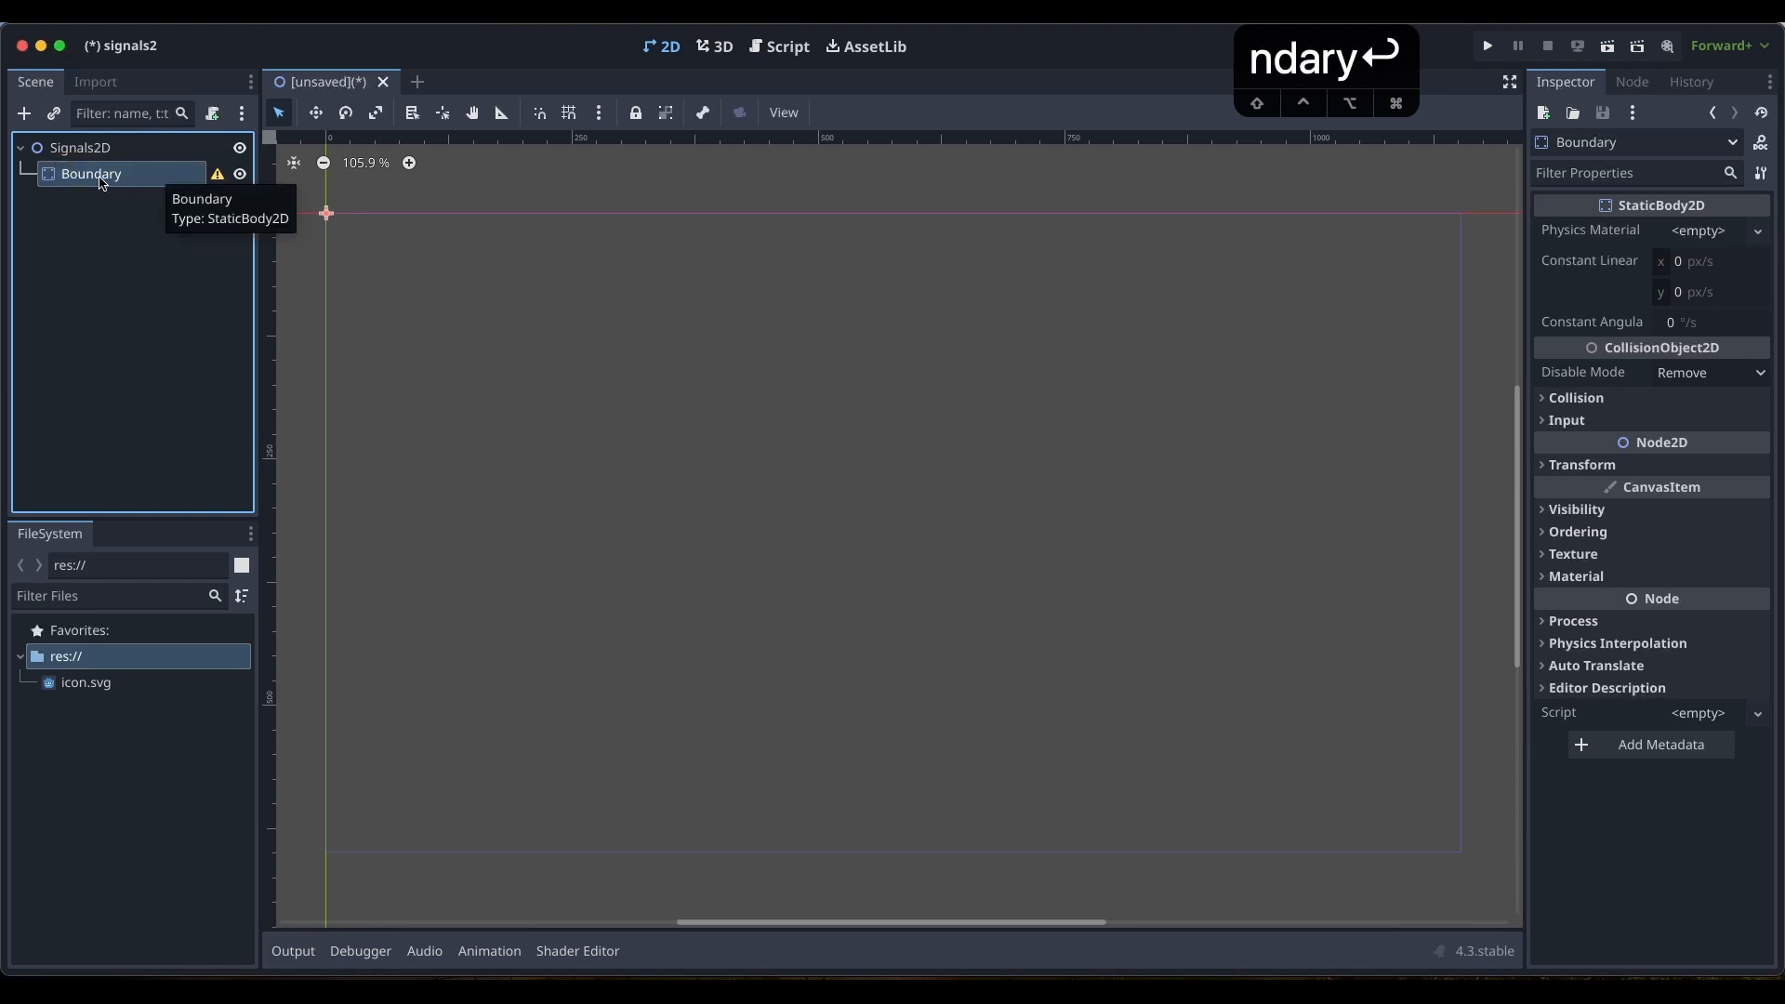
# Add a CollisionShape2D child to Boundary and assign it a new RectangleShape2D
pyautogui.press('super+a')
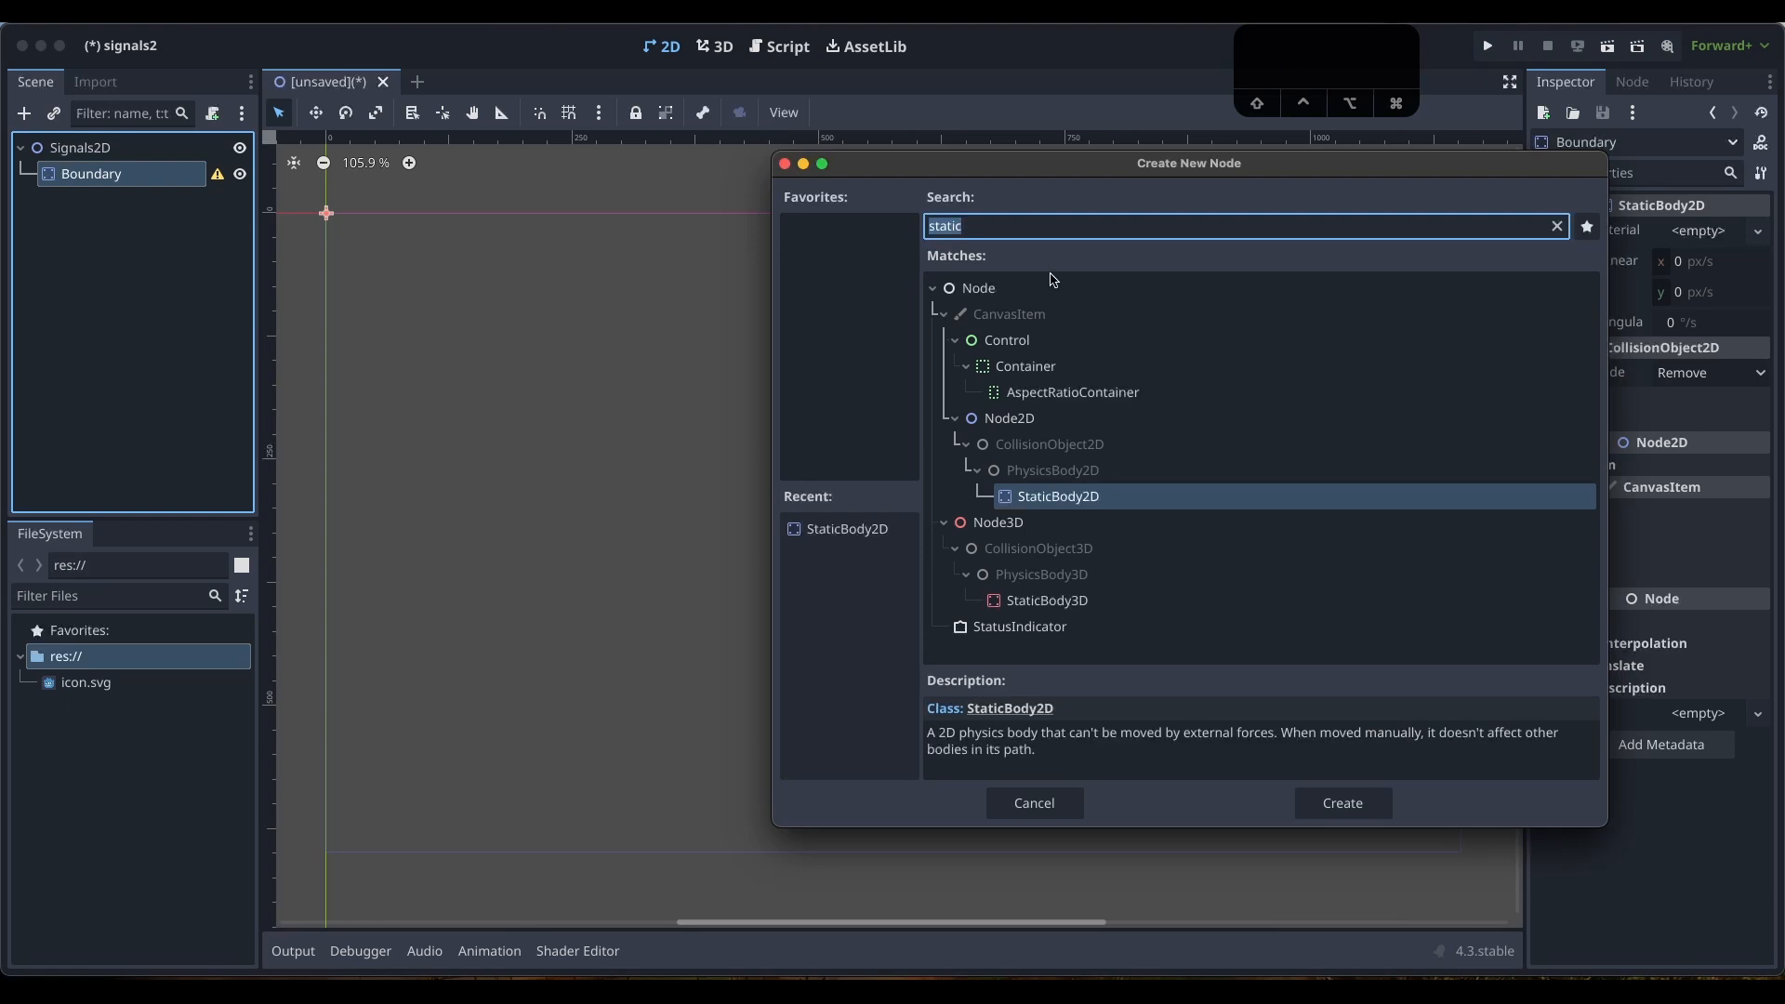
pyautogui.press('BackSpace')
pyautogui.write('collis')
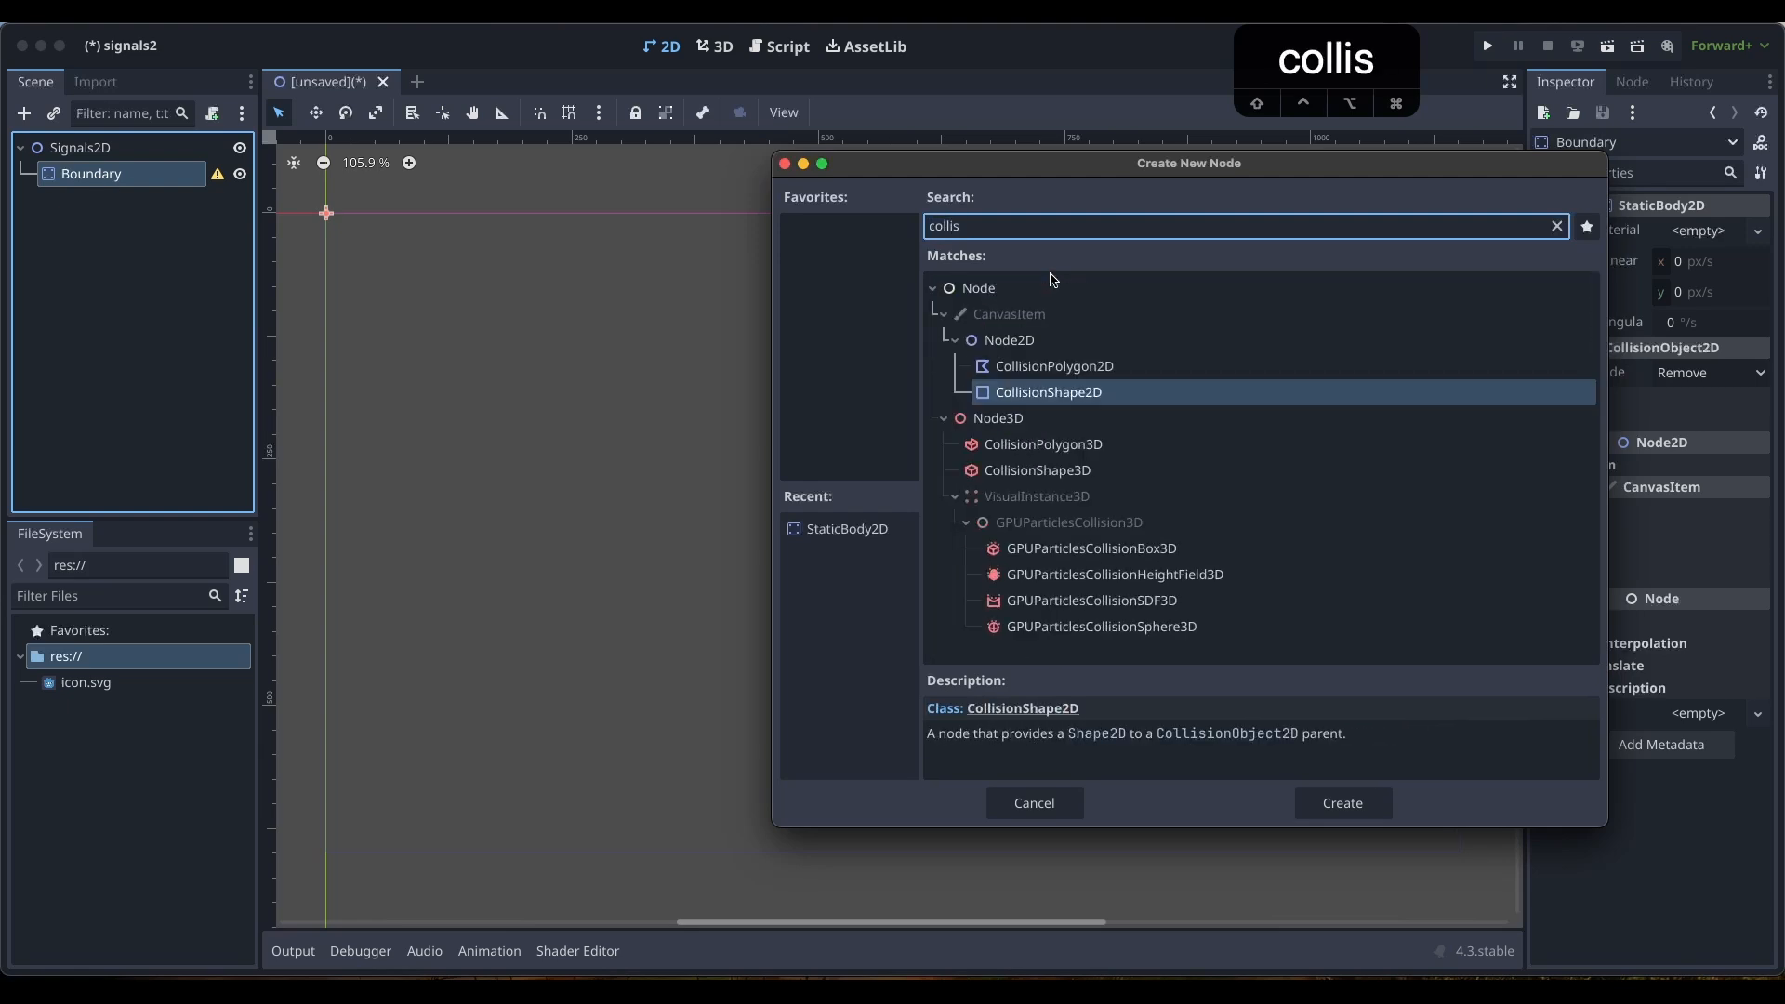
pyautogui.click(1350, 801)
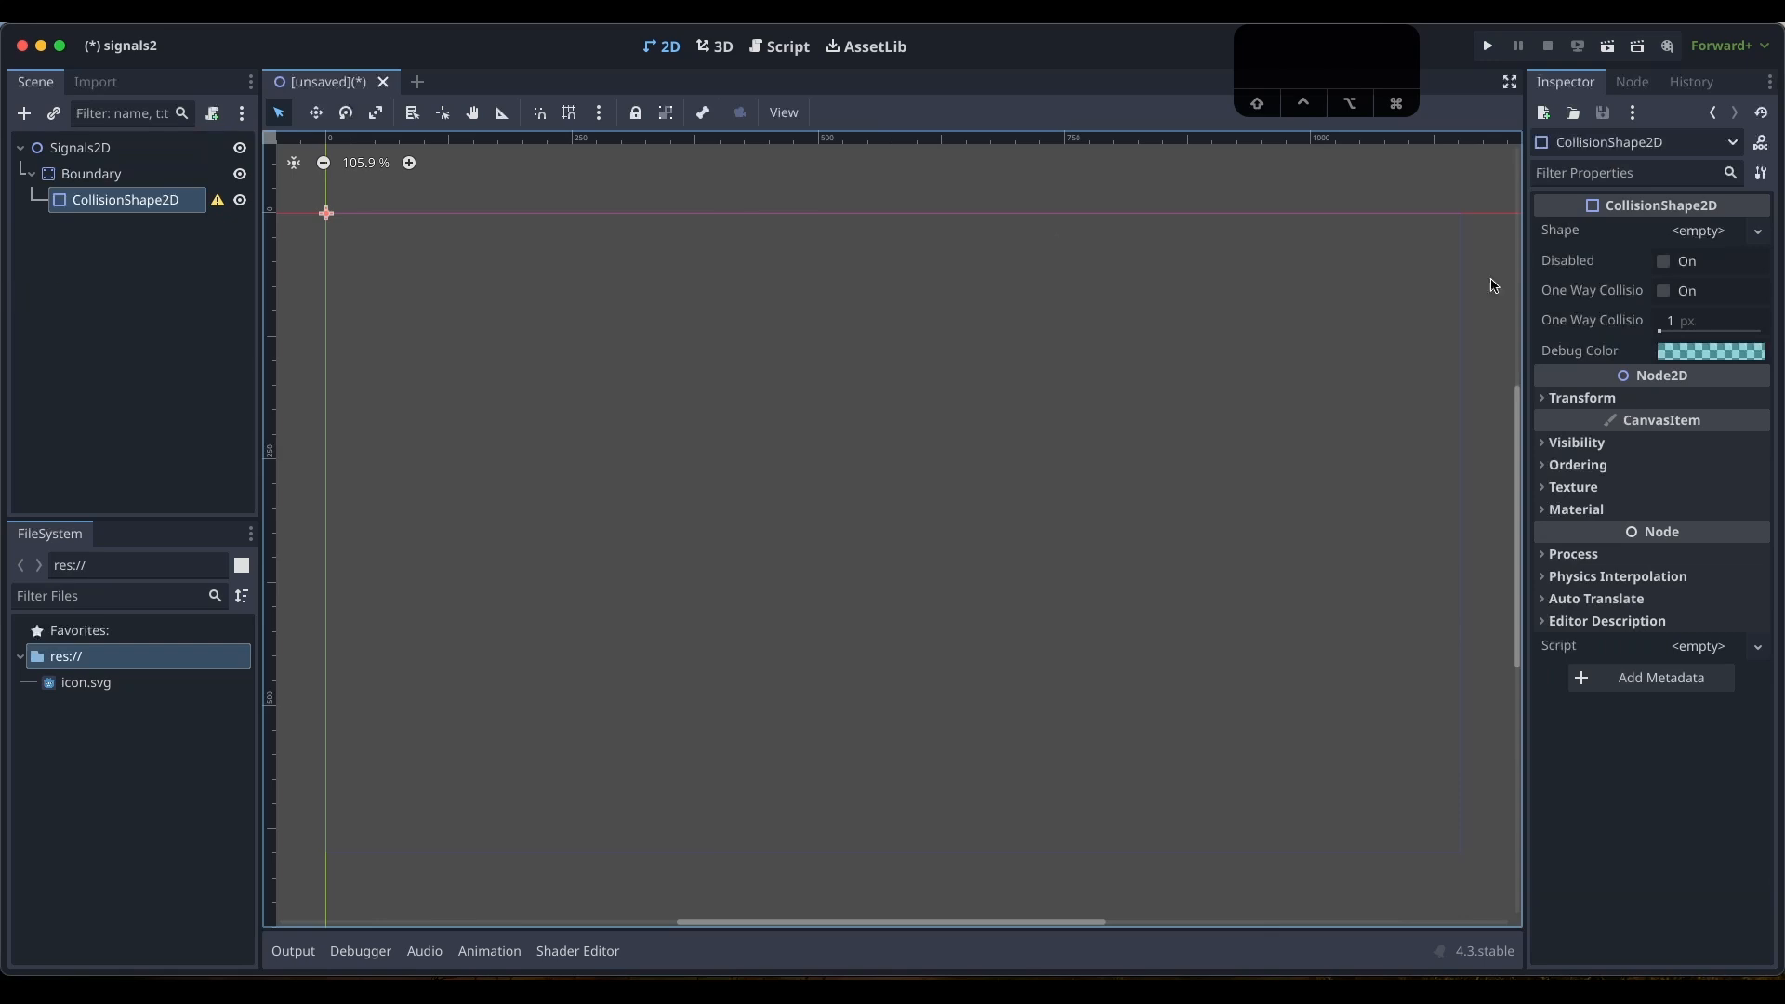
pyautogui.click(1758, 232)
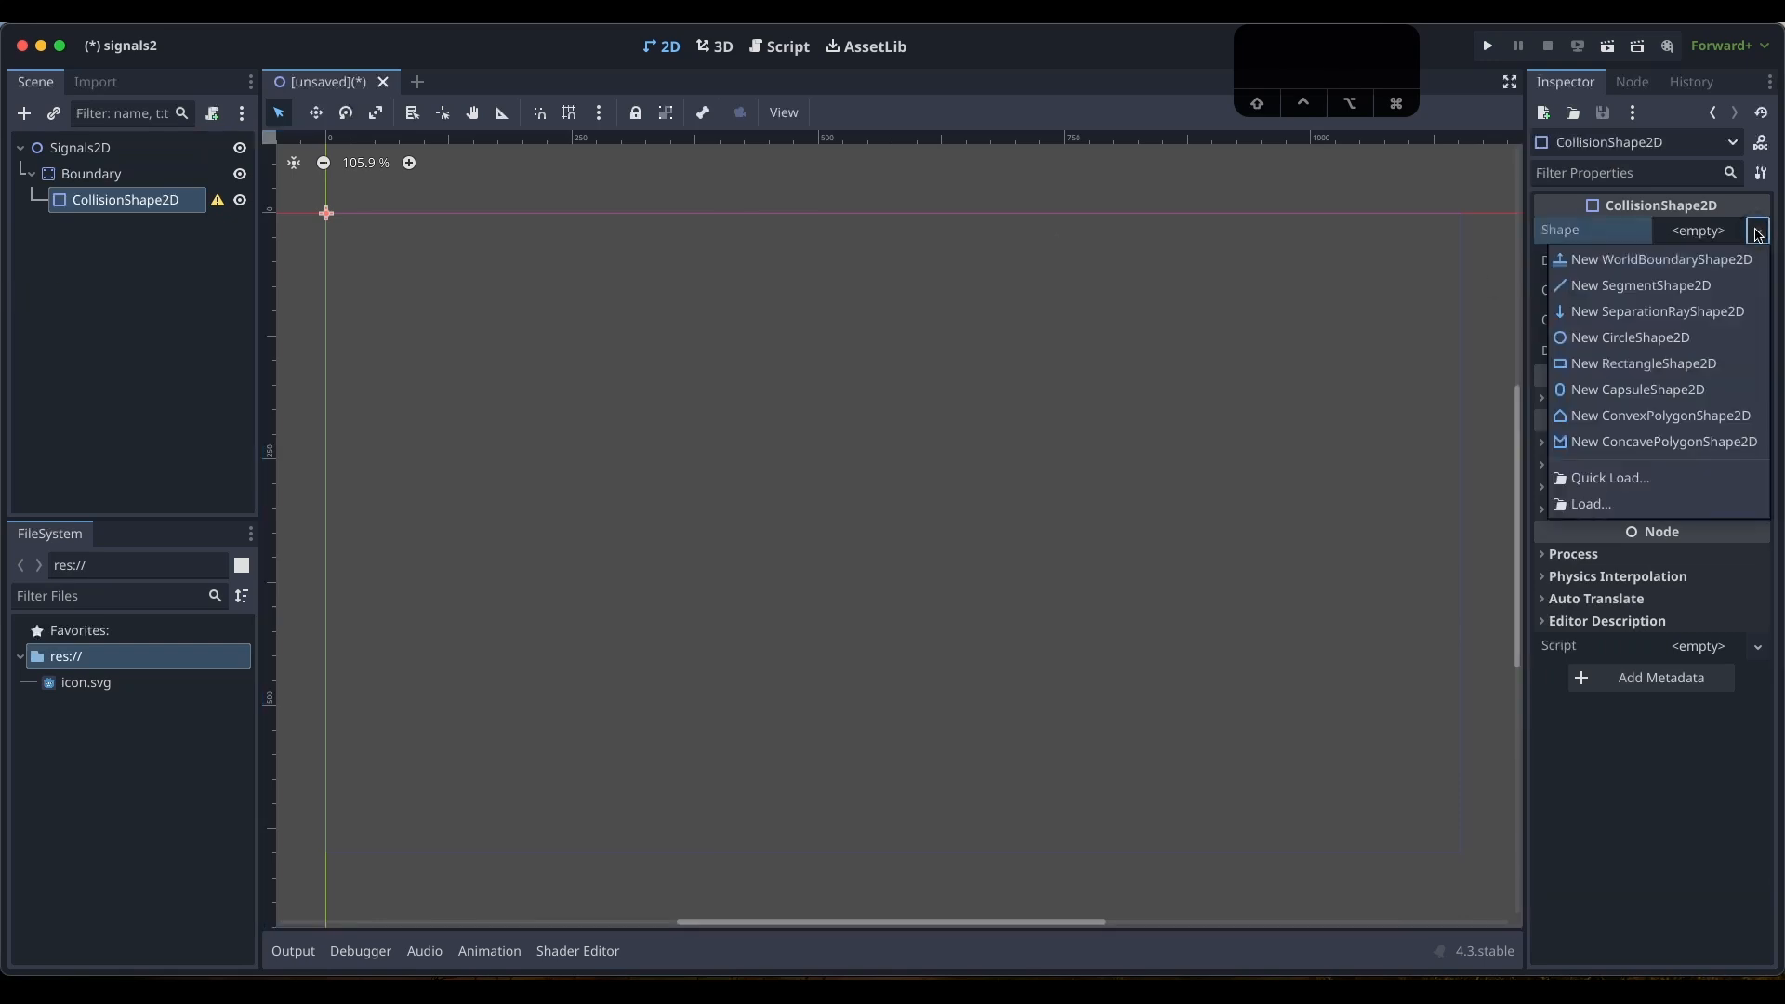
pyautogui.click(1668, 370)
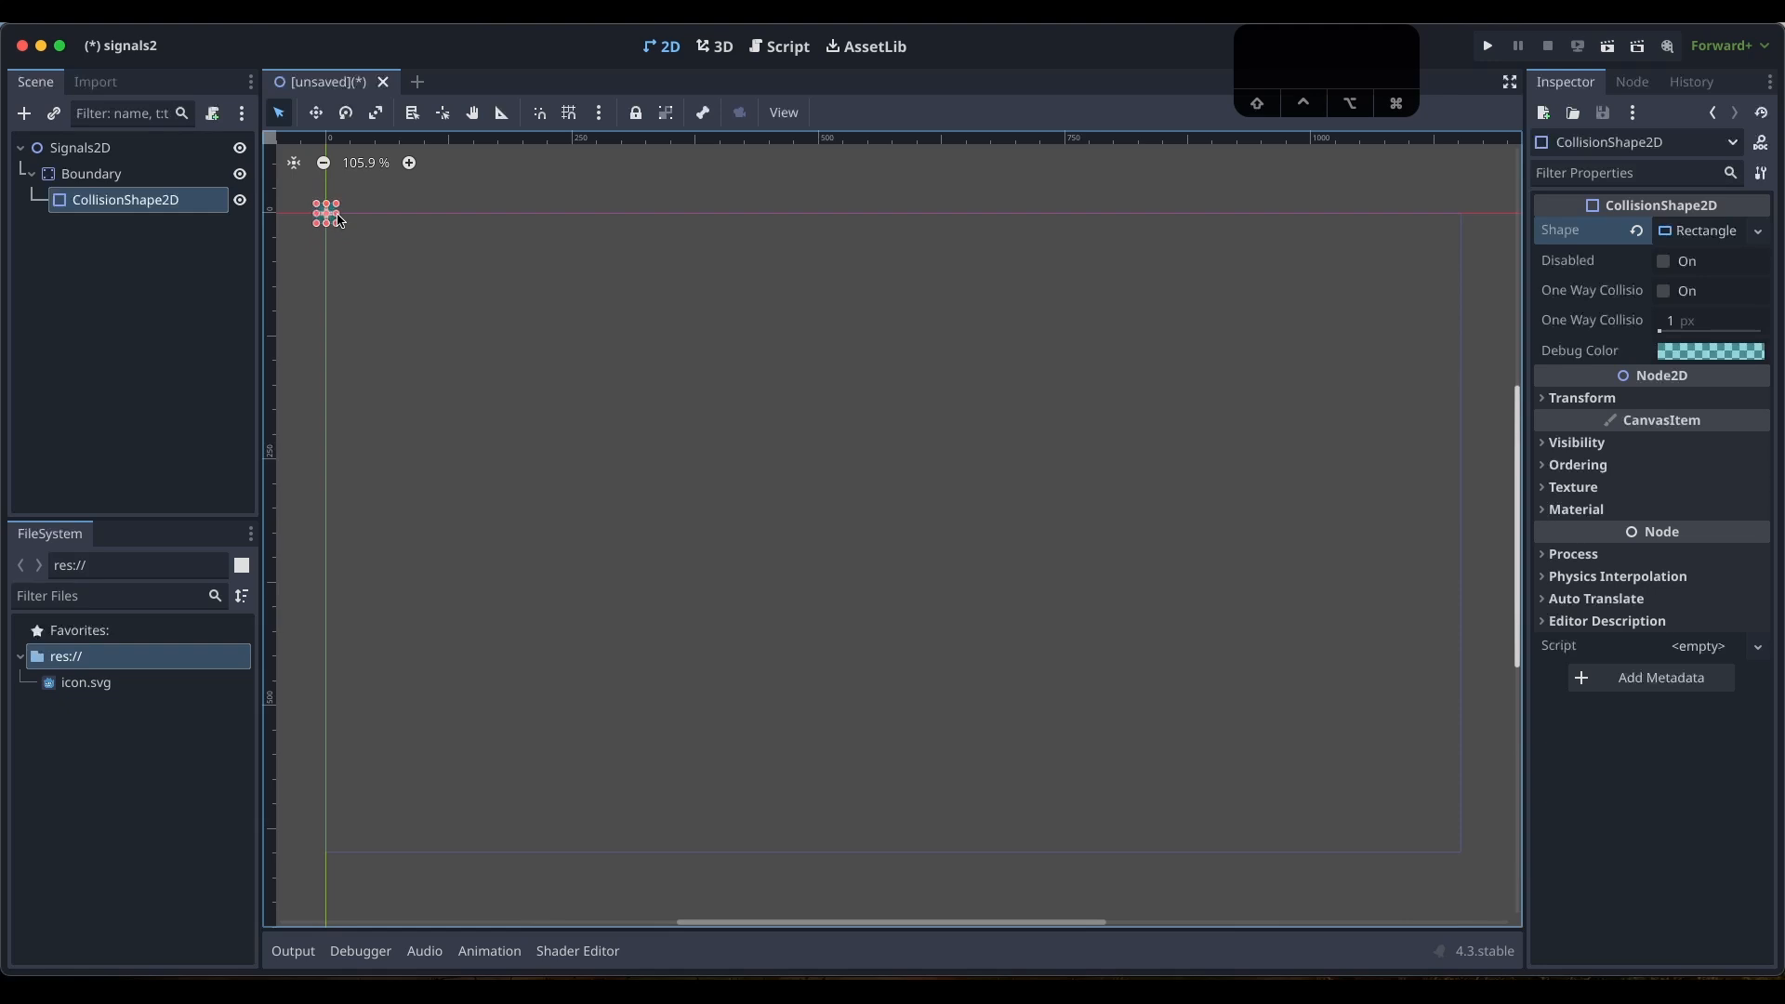
# Stretch the collision rectangle across the full viewport width and move it straight down about 649 px to the viewport's lower edge
pyautogui.moveTo(339, 220); pyautogui.dragTo(1473, 212)
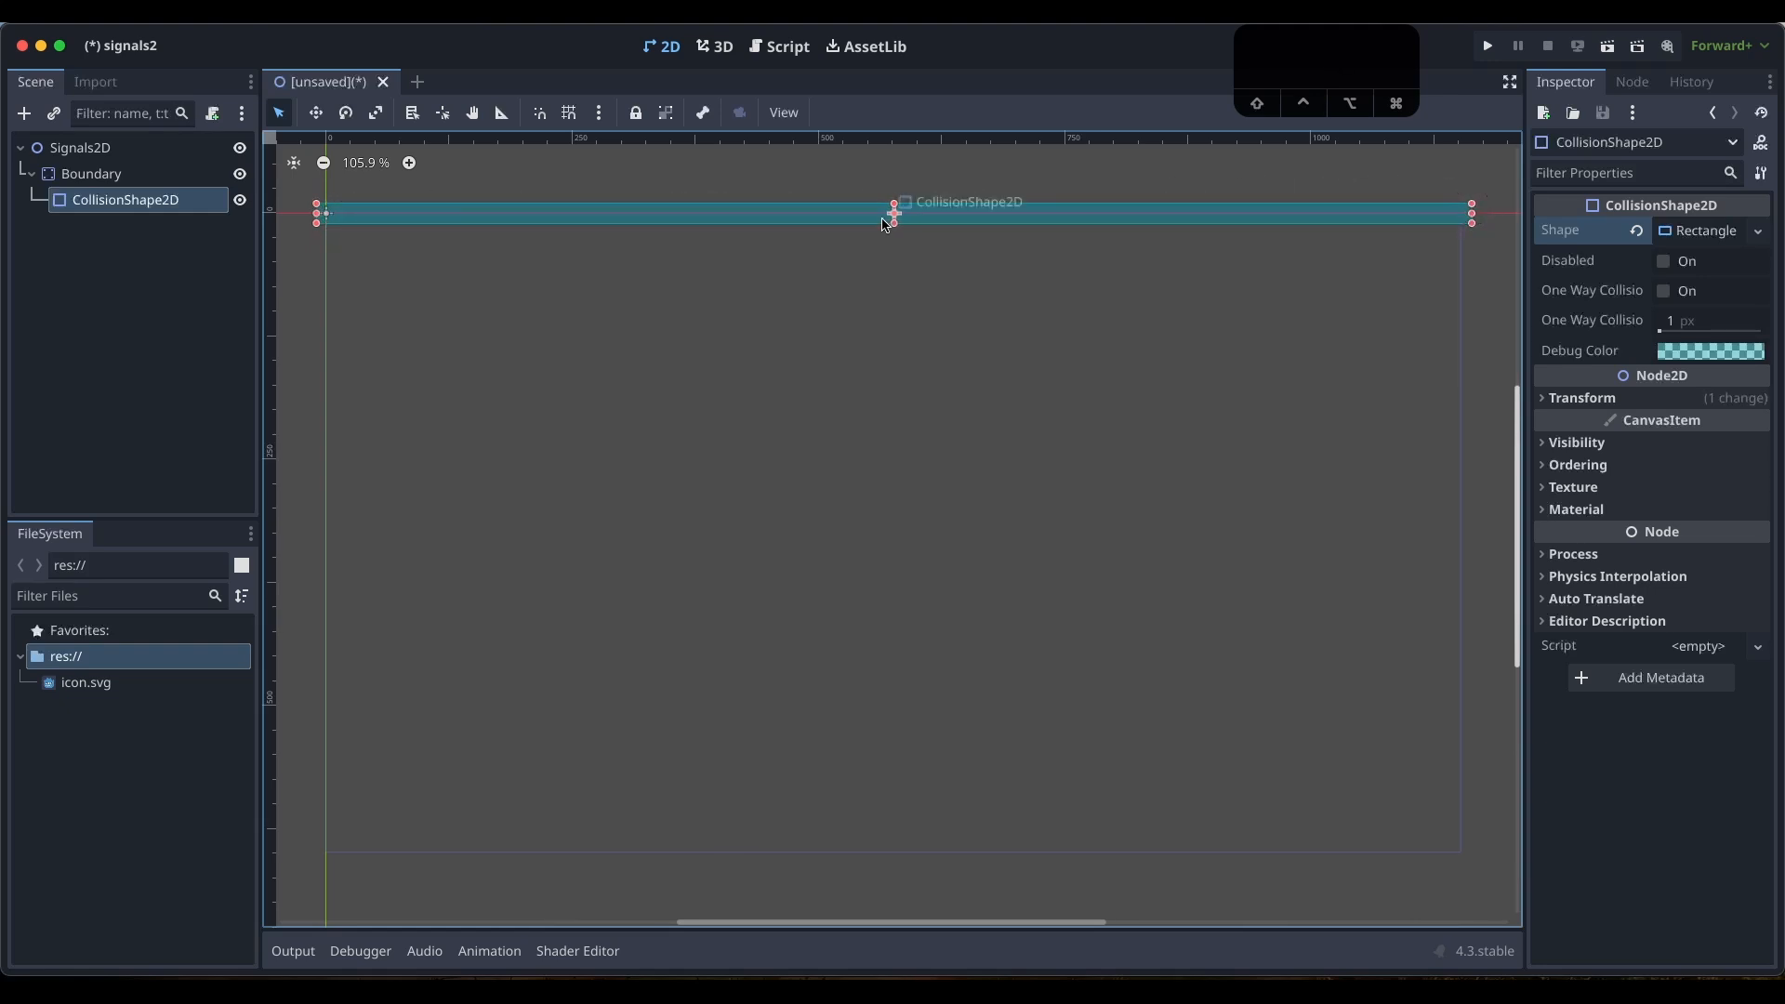
pyautogui.moveTo(897, 216); pyautogui.dragTo(916, 860)
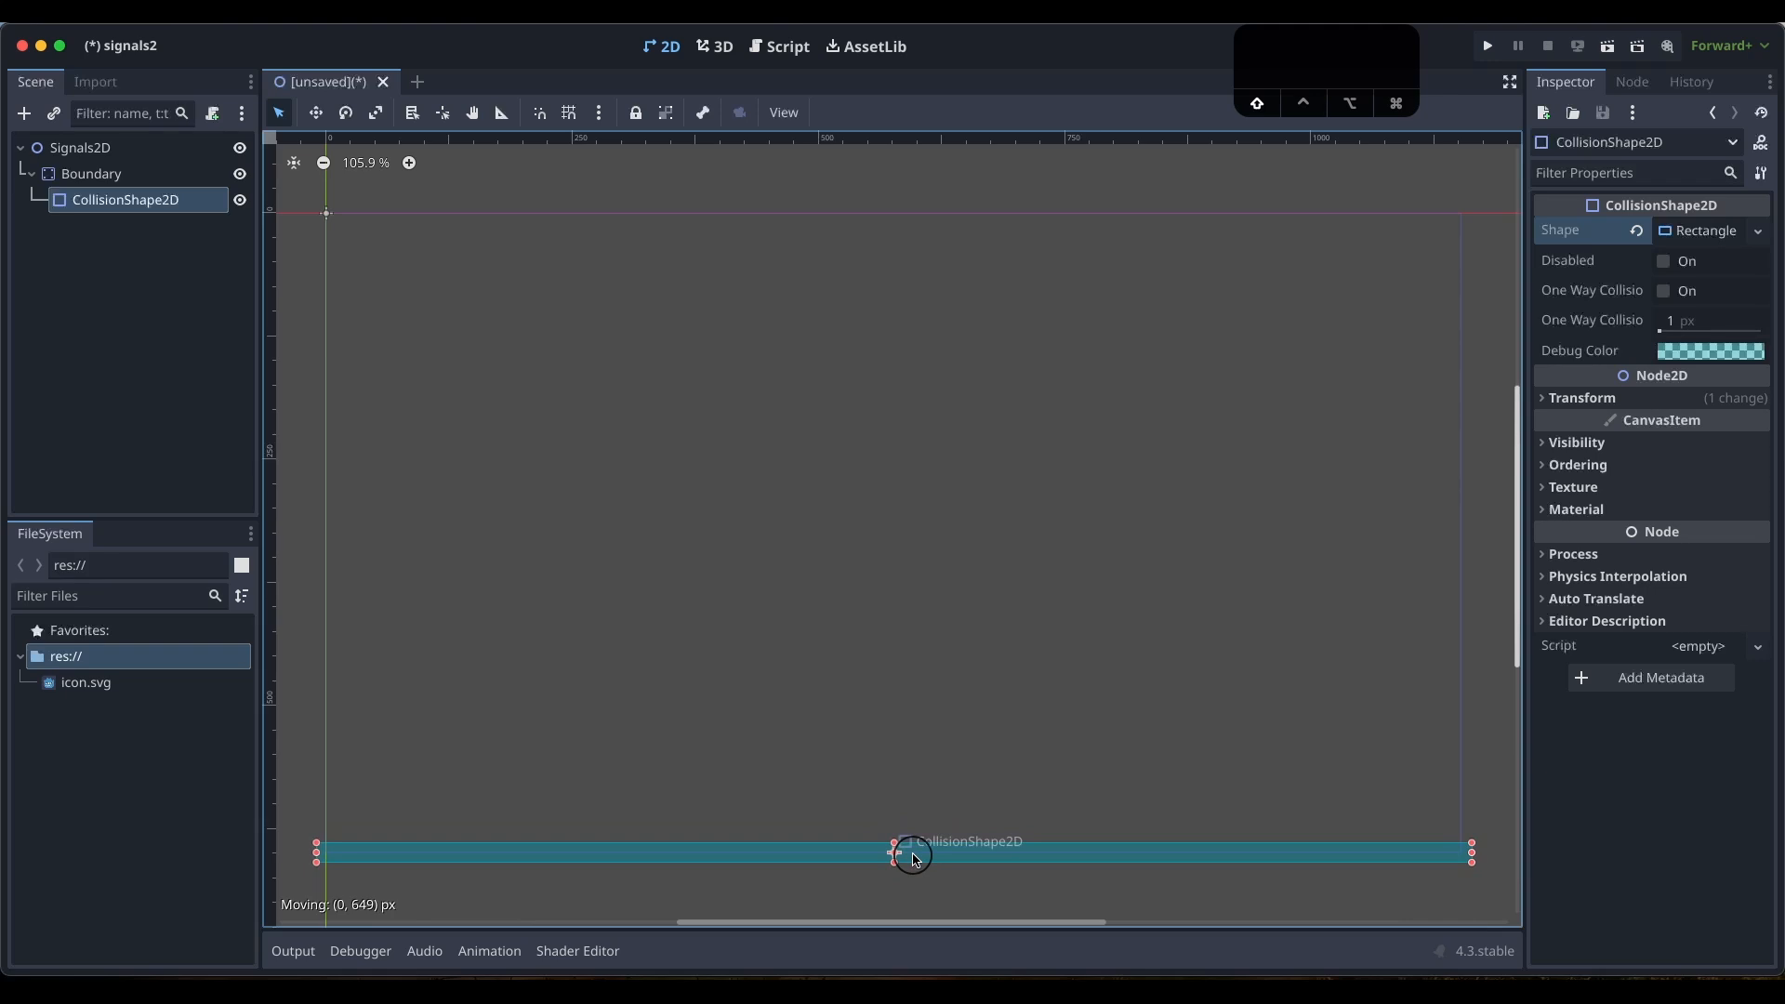
pyautogui.keyDown('shift'); pyautogui.moveTo(916, 860); pyautogui.dragTo(915, 859); pyautogui.keyUp('shift')
# Rename the collision shape under Boundary to Floor
pyautogui.doubleClick(137, 205)
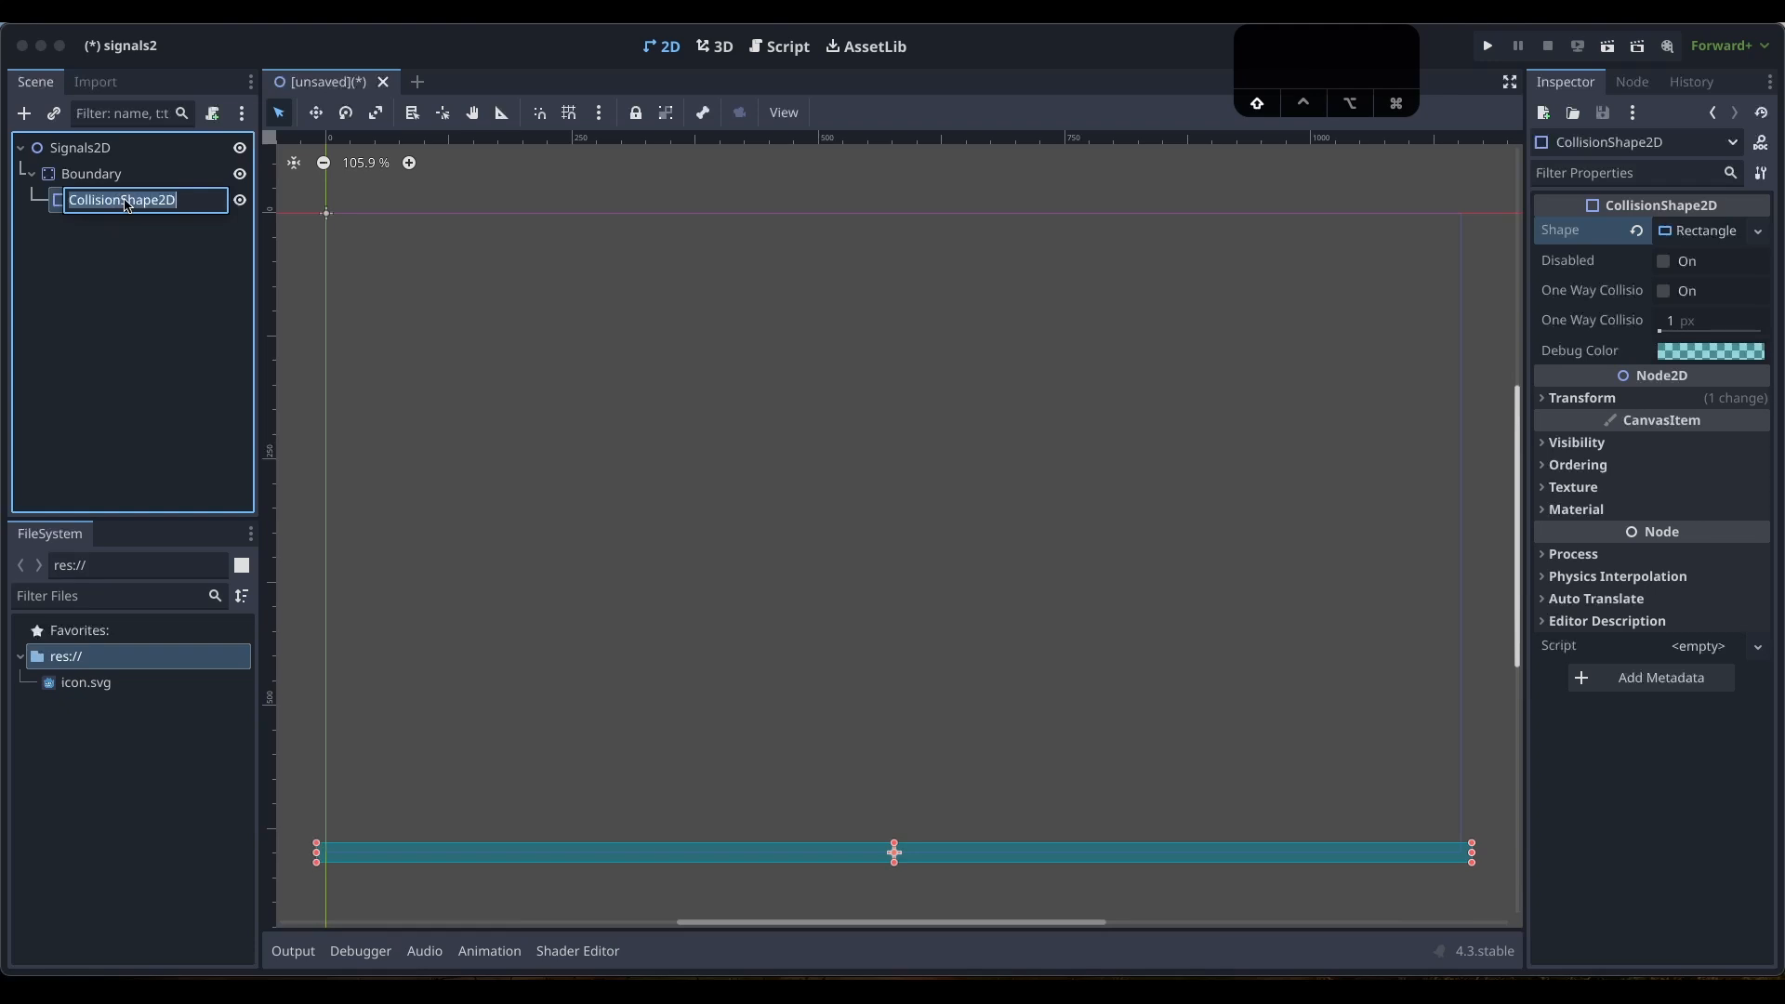
pyautogui.write('Floor')
pyautogui.press('Return')
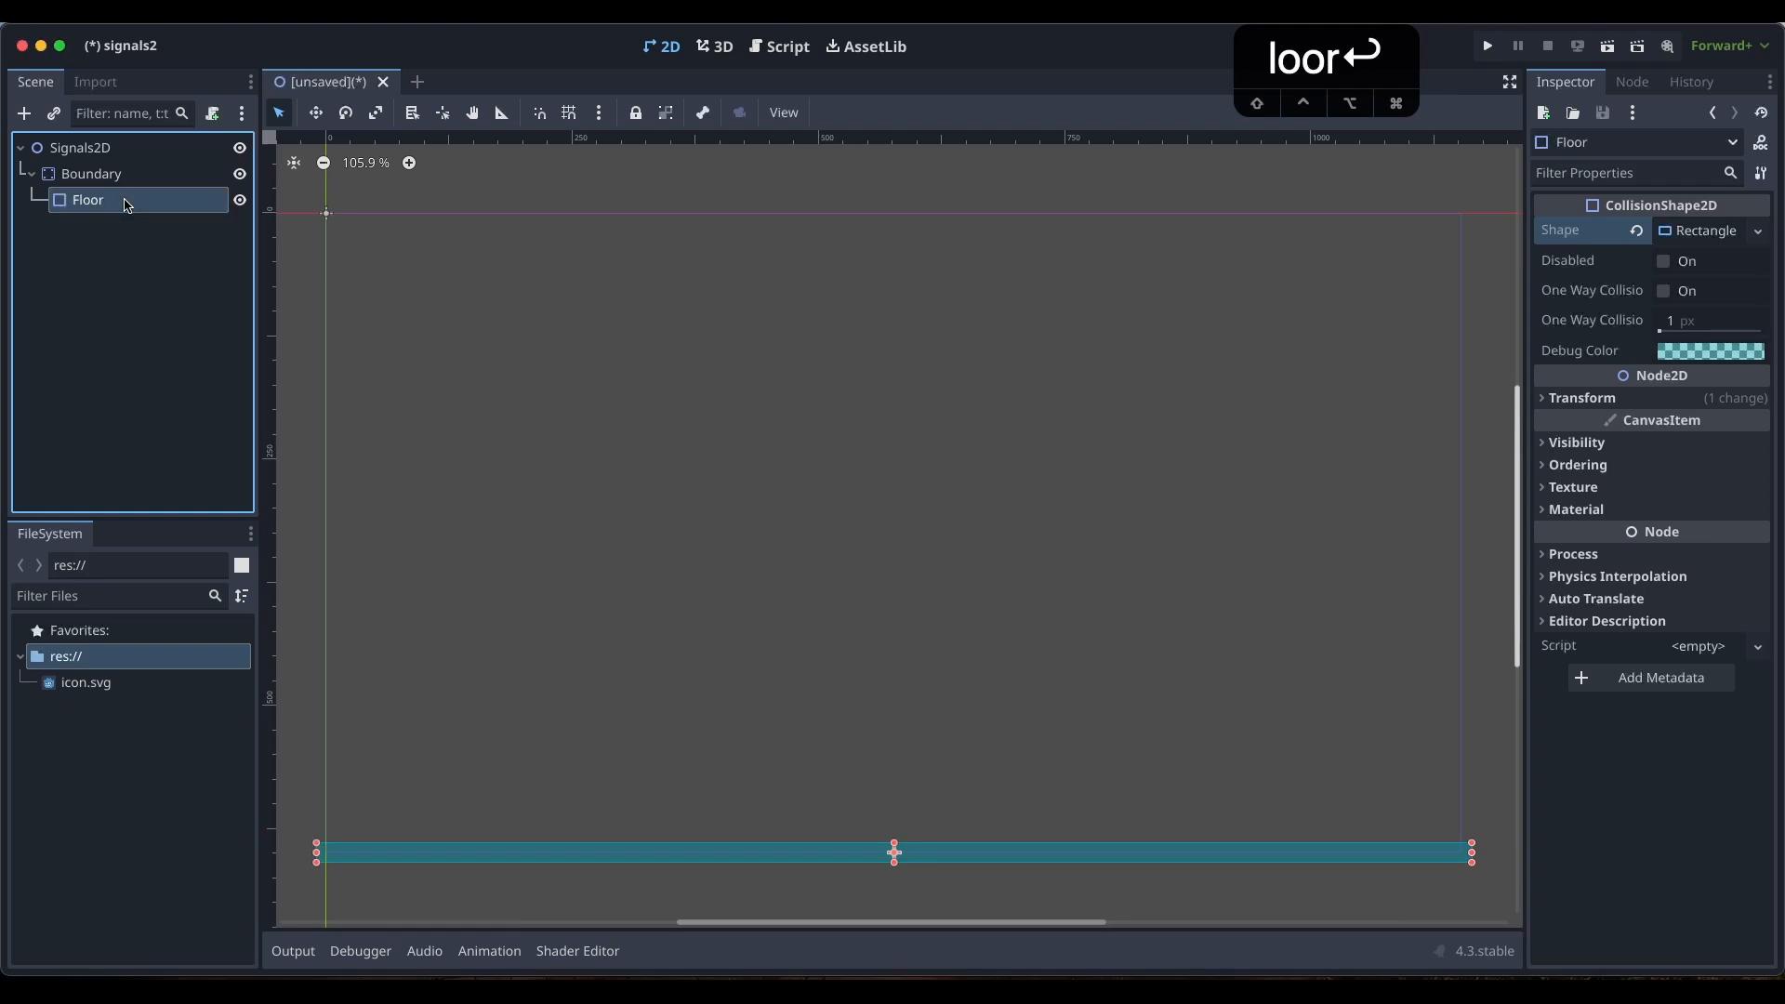
pyautogui.click(200, 281)
# Add a ColorRect child to Boundary and resize it to cover the whole viewport down to the floor
pyautogui.click(115, 181)
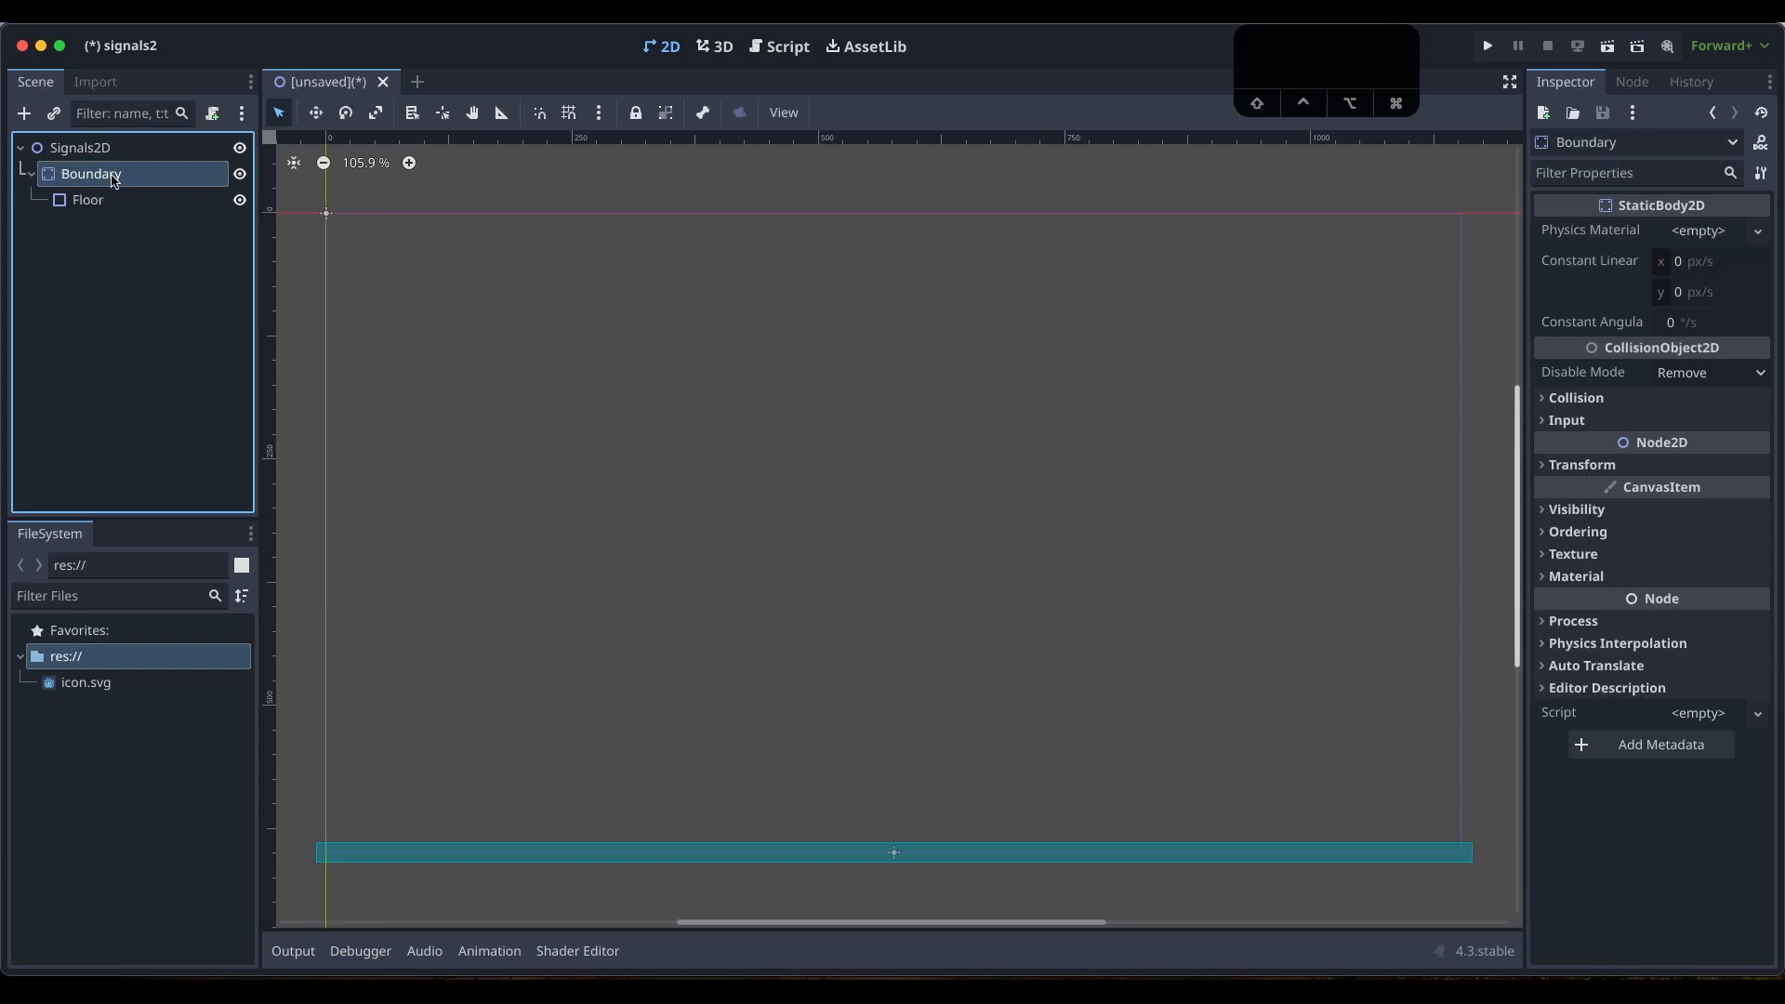
pyautogui.press('super+a')
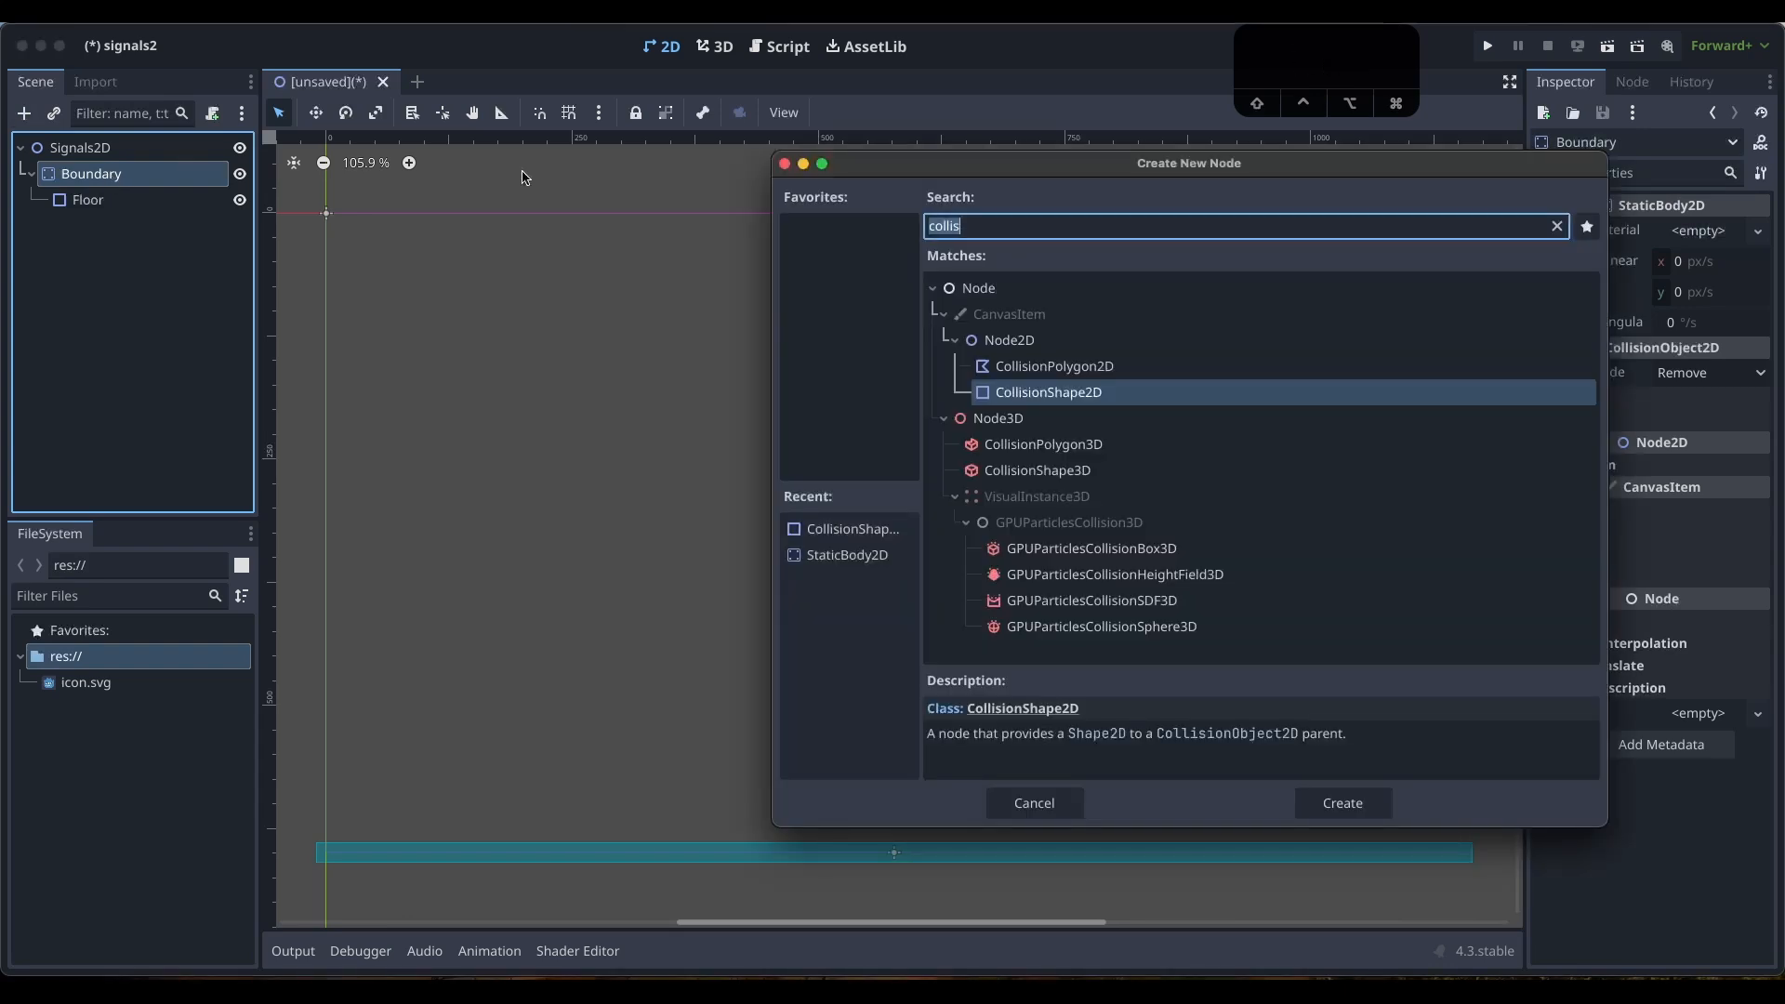
pyautogui.write('color')
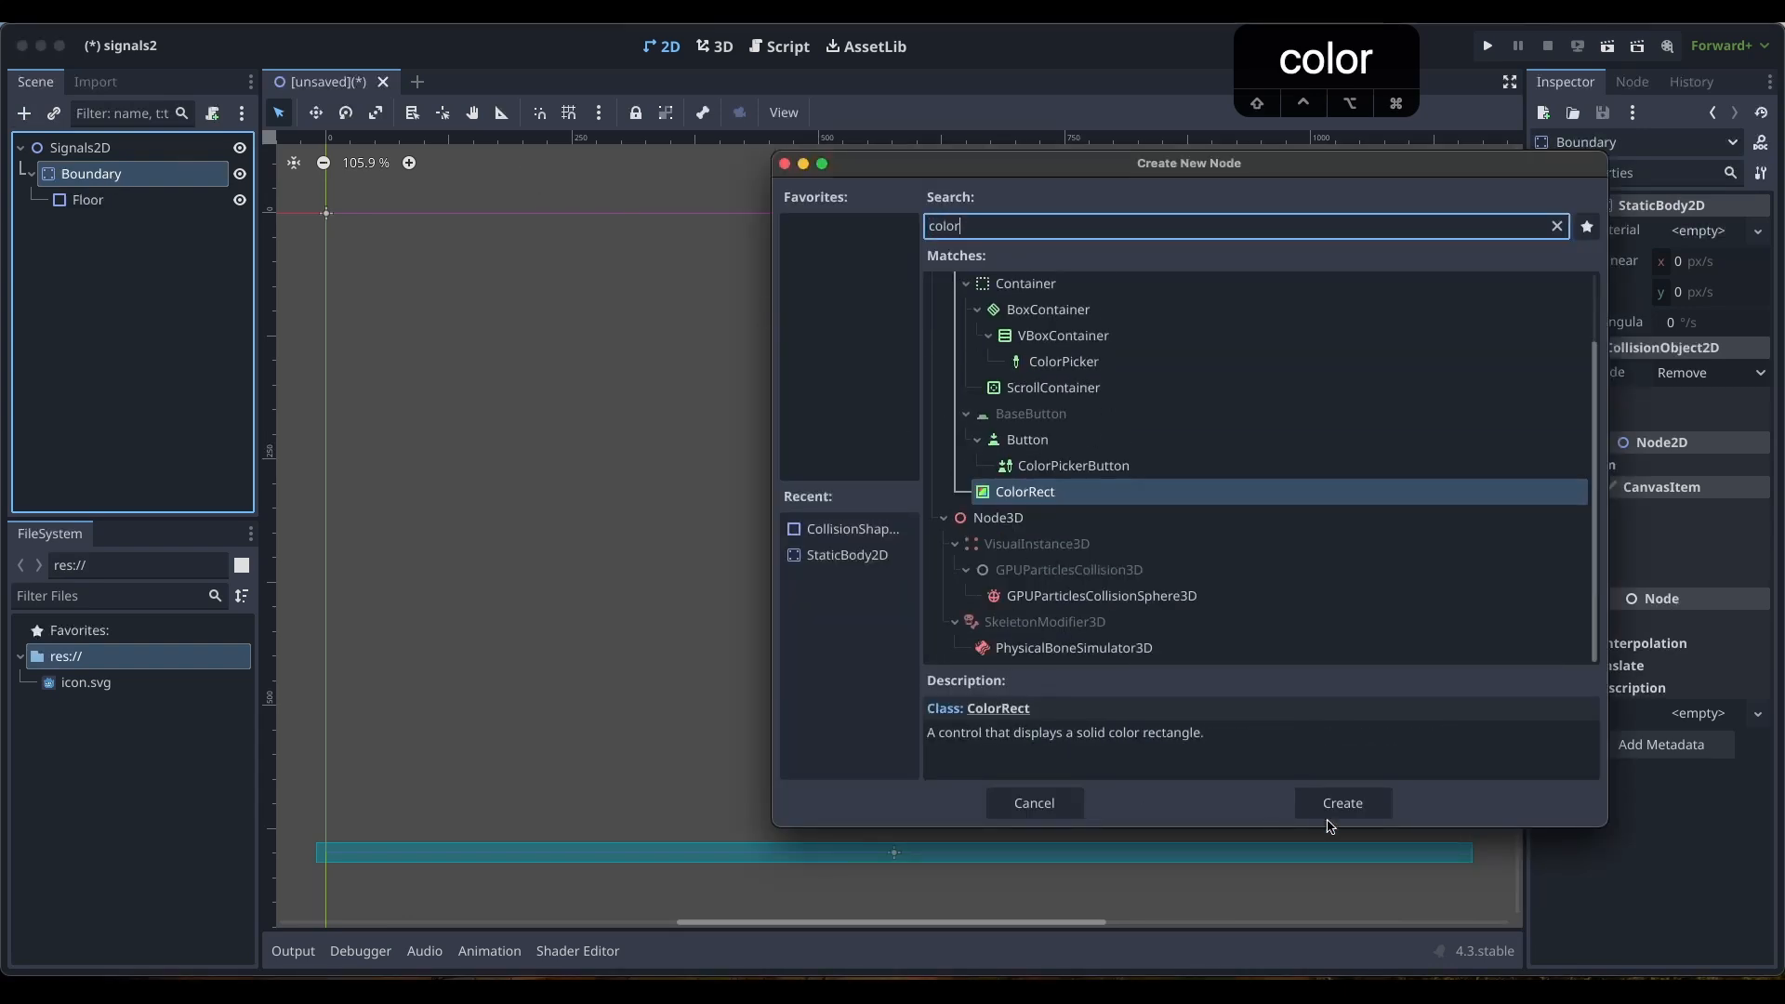
pyautogui.click(1332, 805)
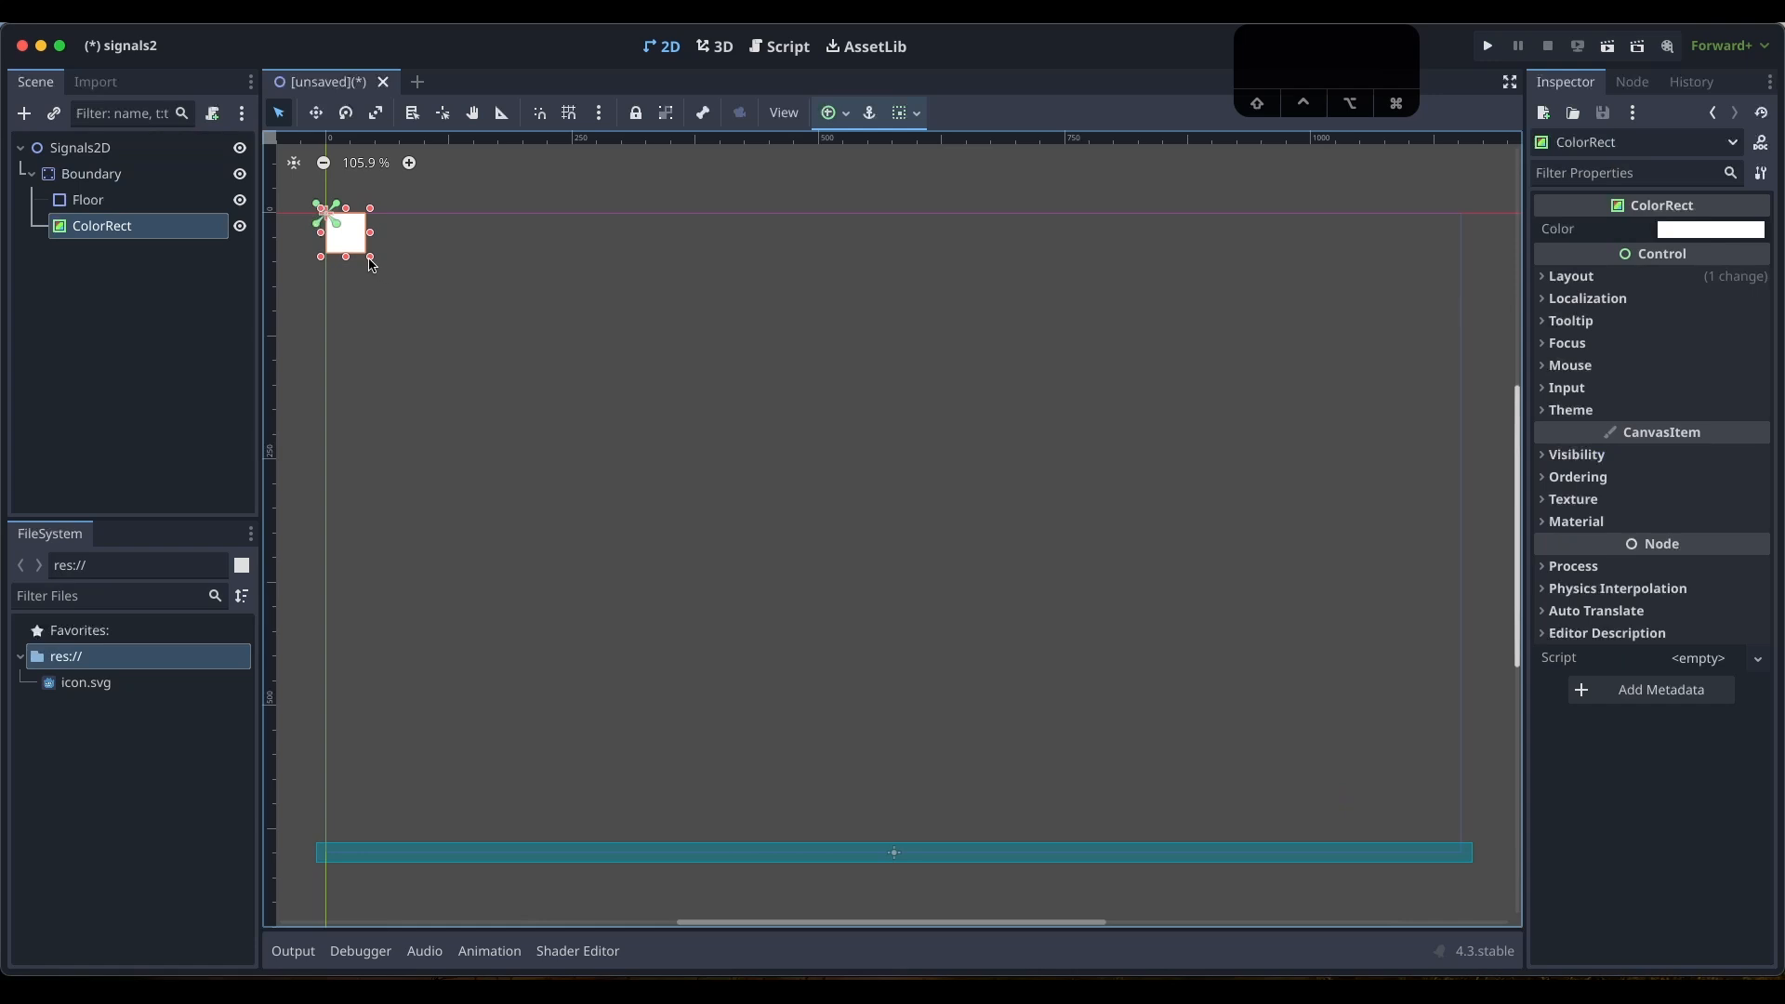
pyautogui.moveTo(371, 258); pyautogui.dragTo(1467, 853)
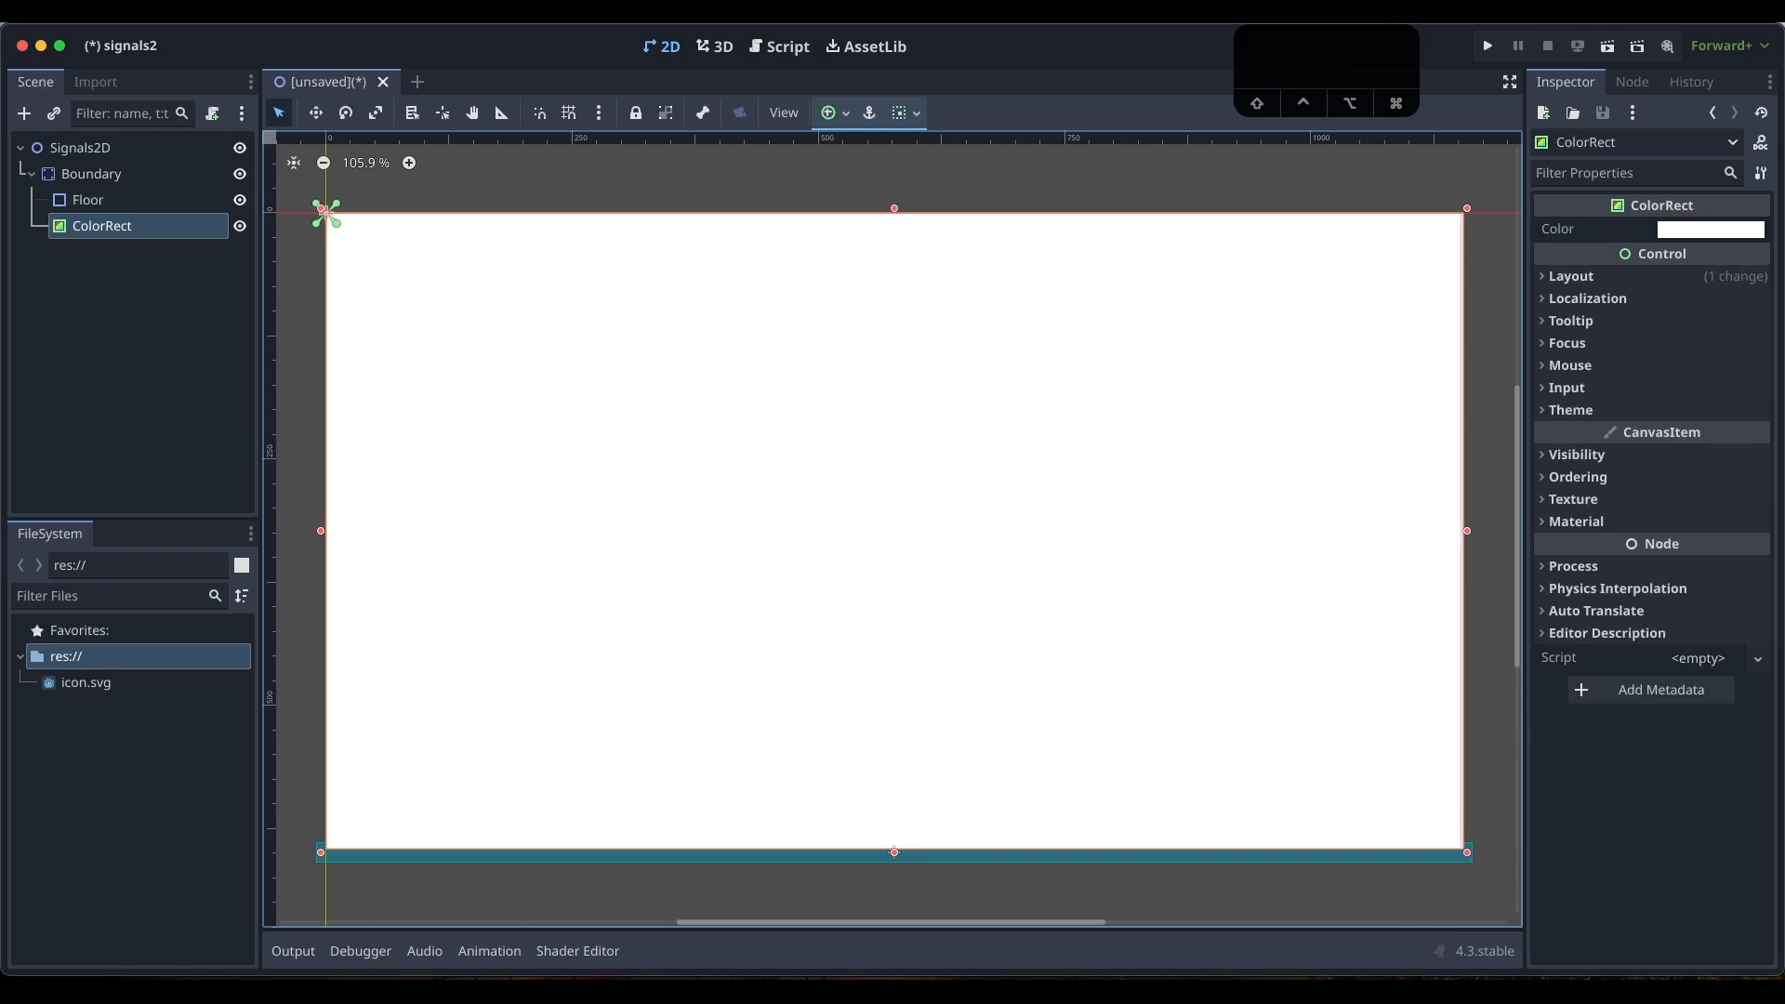
# Set the ColorRect's color to sky blue, hex 51c1ff
pyautogui.click(1726, 236)
pyautogui.moveTo(1683, 576); pyautogui.dragTo(1653, 578)
pyautogui.moveTo(1760, 603); pyautogui.dragTo(1729, 605)
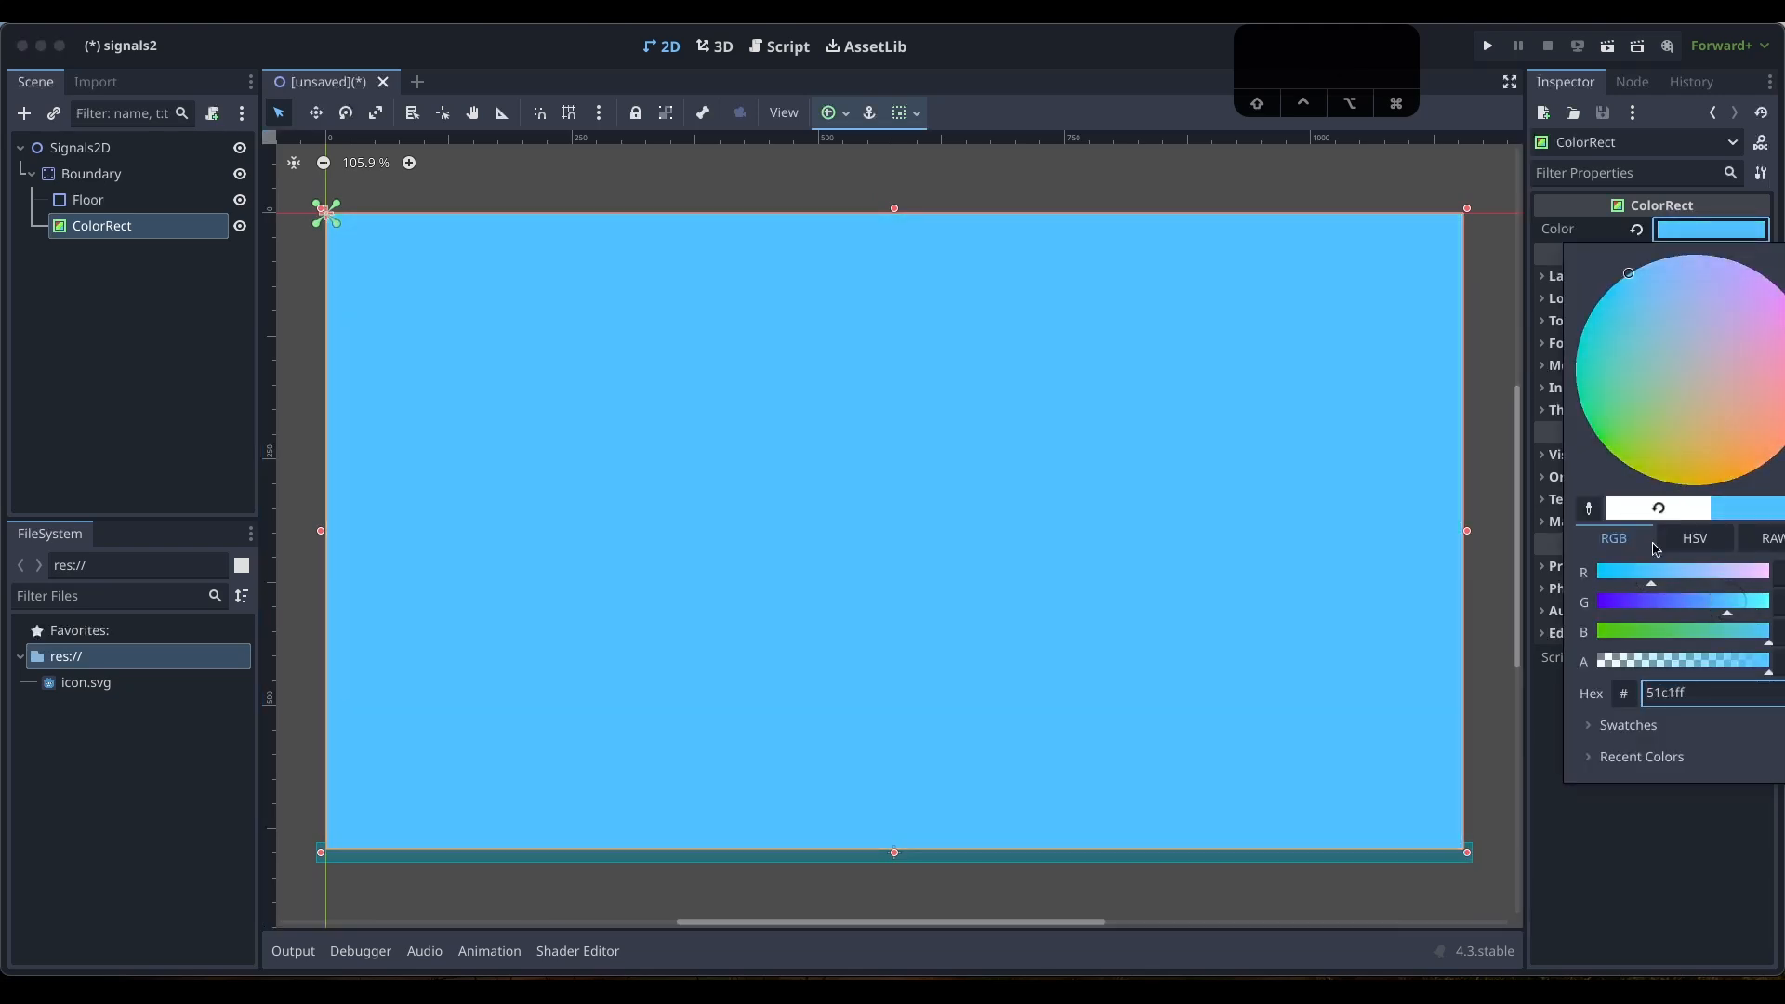
pyautogui.click(151, 294)
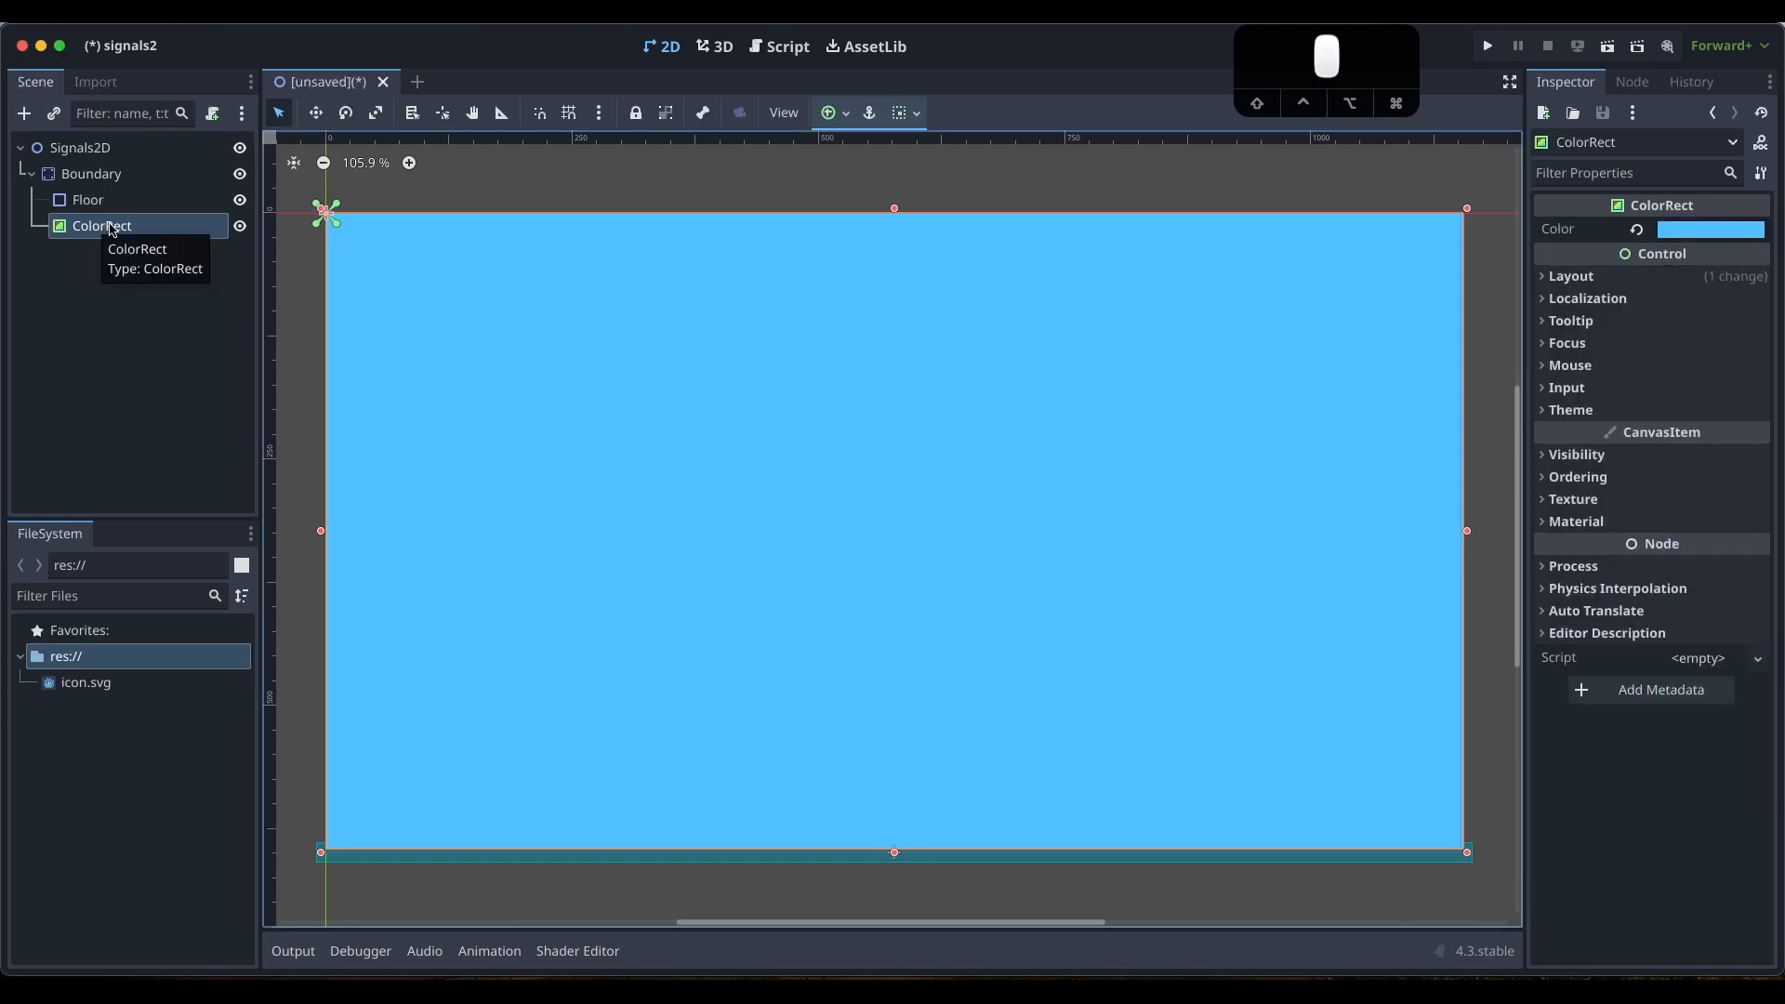
# Rename the ColorRect node to SkyCR and clear the node selection
pyautogui.doubleClick(113, 230)
pyautogui.write('SkyCR')
pyautogui.press('Return')
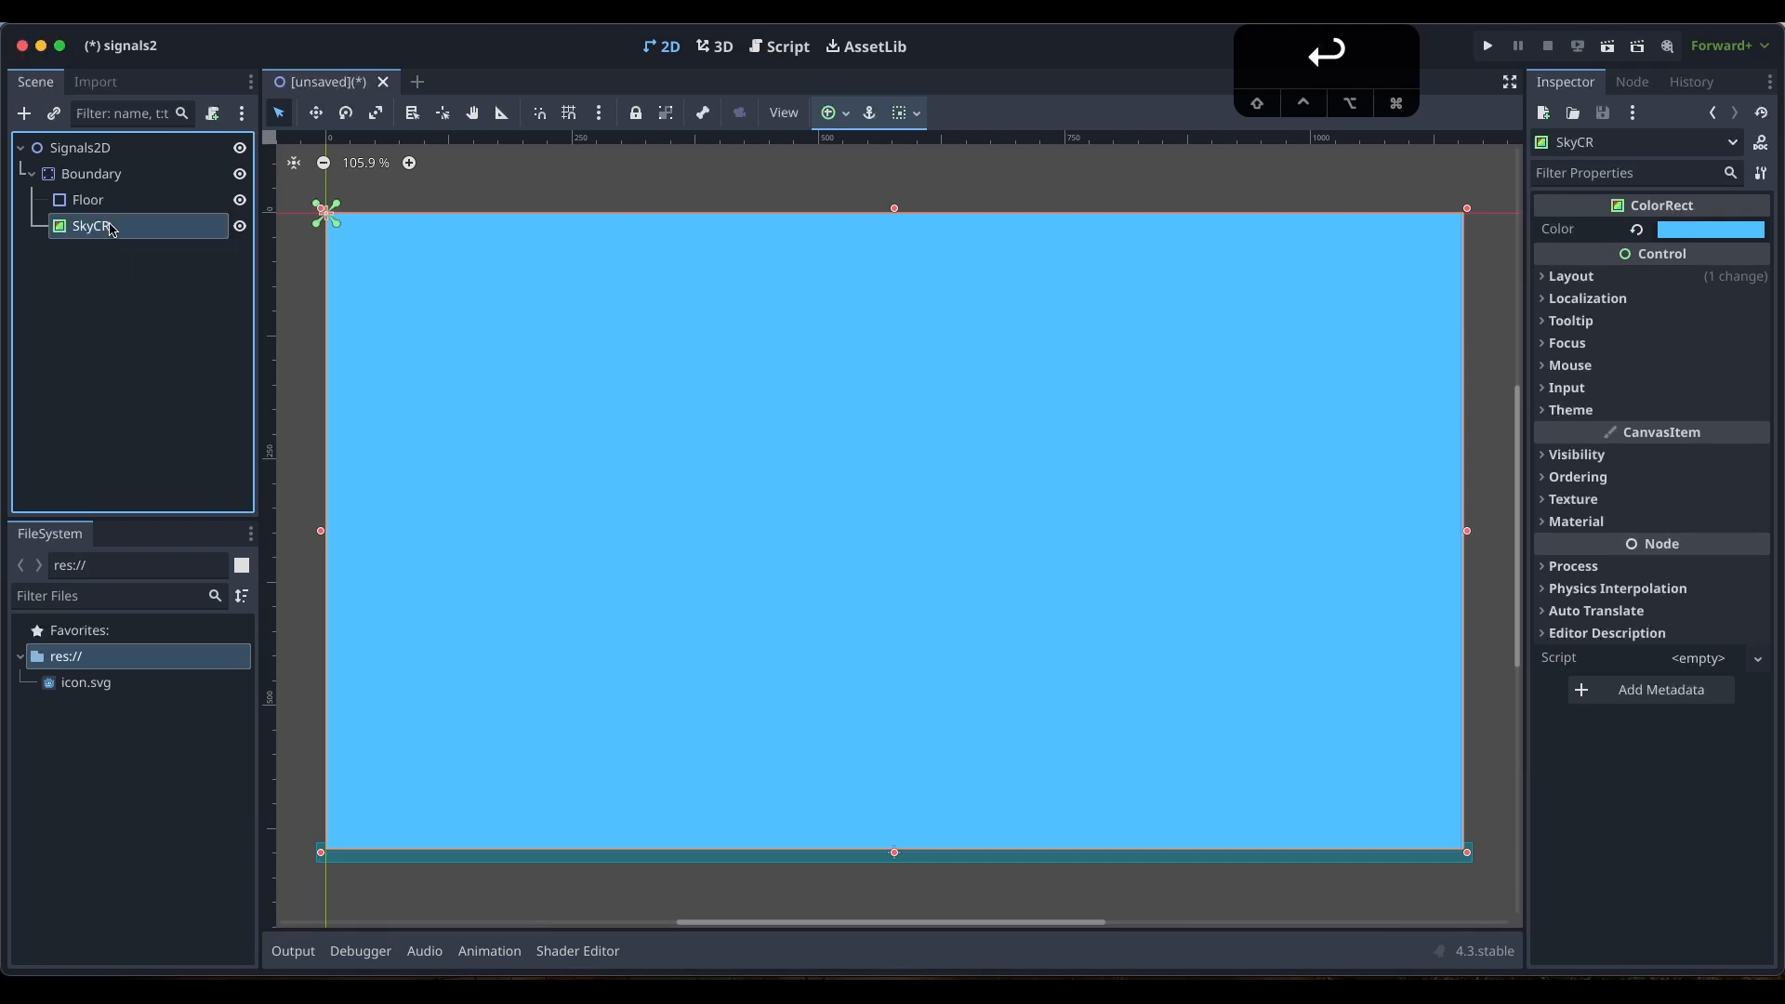
pyautogui.click(159, 261)
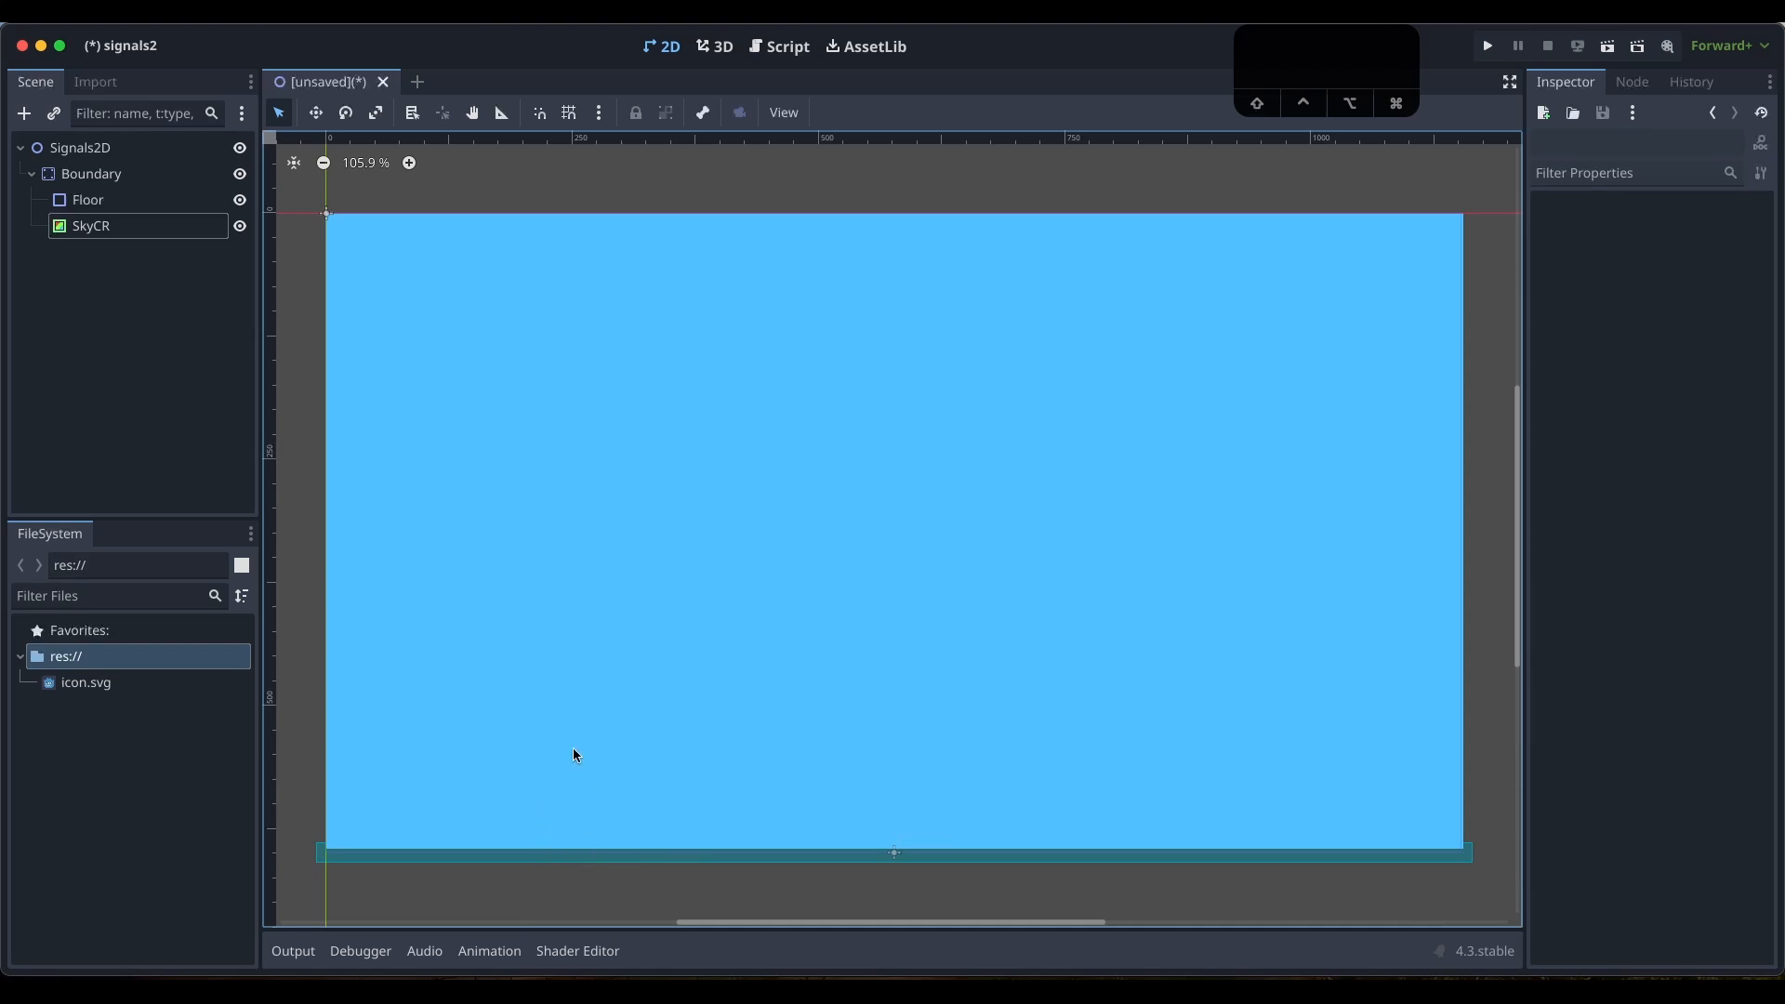
# Add a CollisionShape2D child to Boundary and give it a new rectangle shape
pyautogui.click(101, 283)
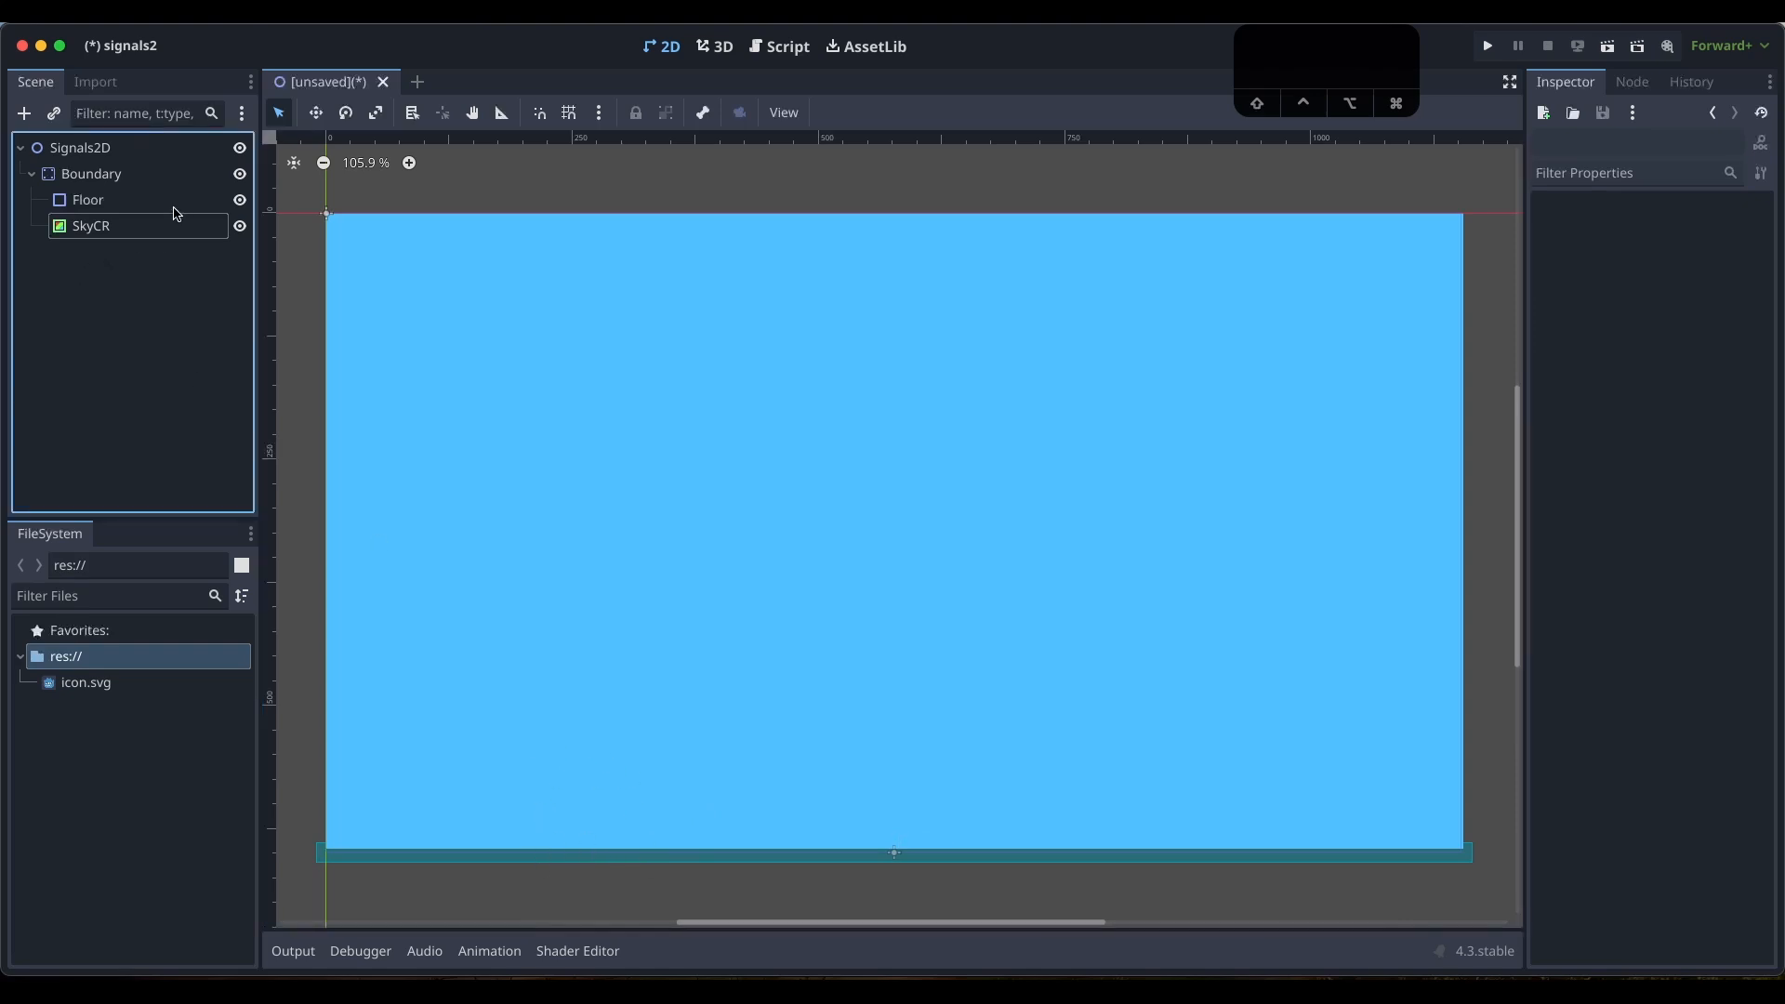
pyautogui.click(95, 178)
pyautogui.press('super+a')
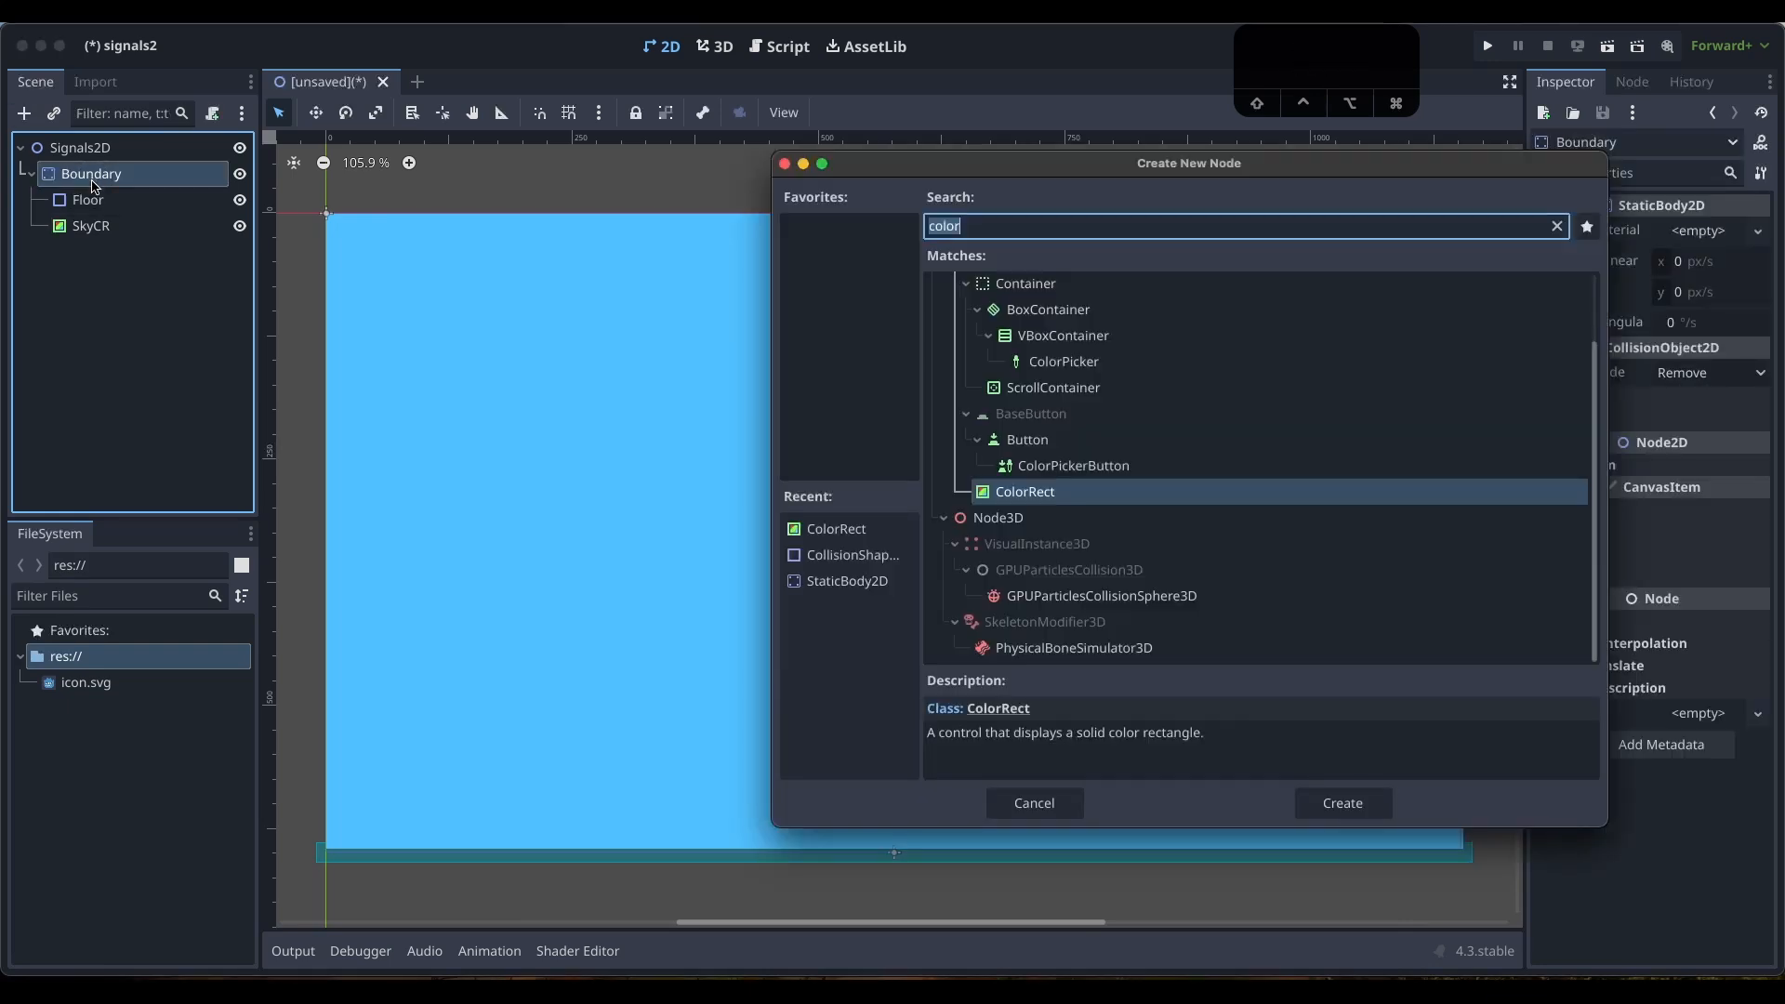
pyautogui.click(880, 556)
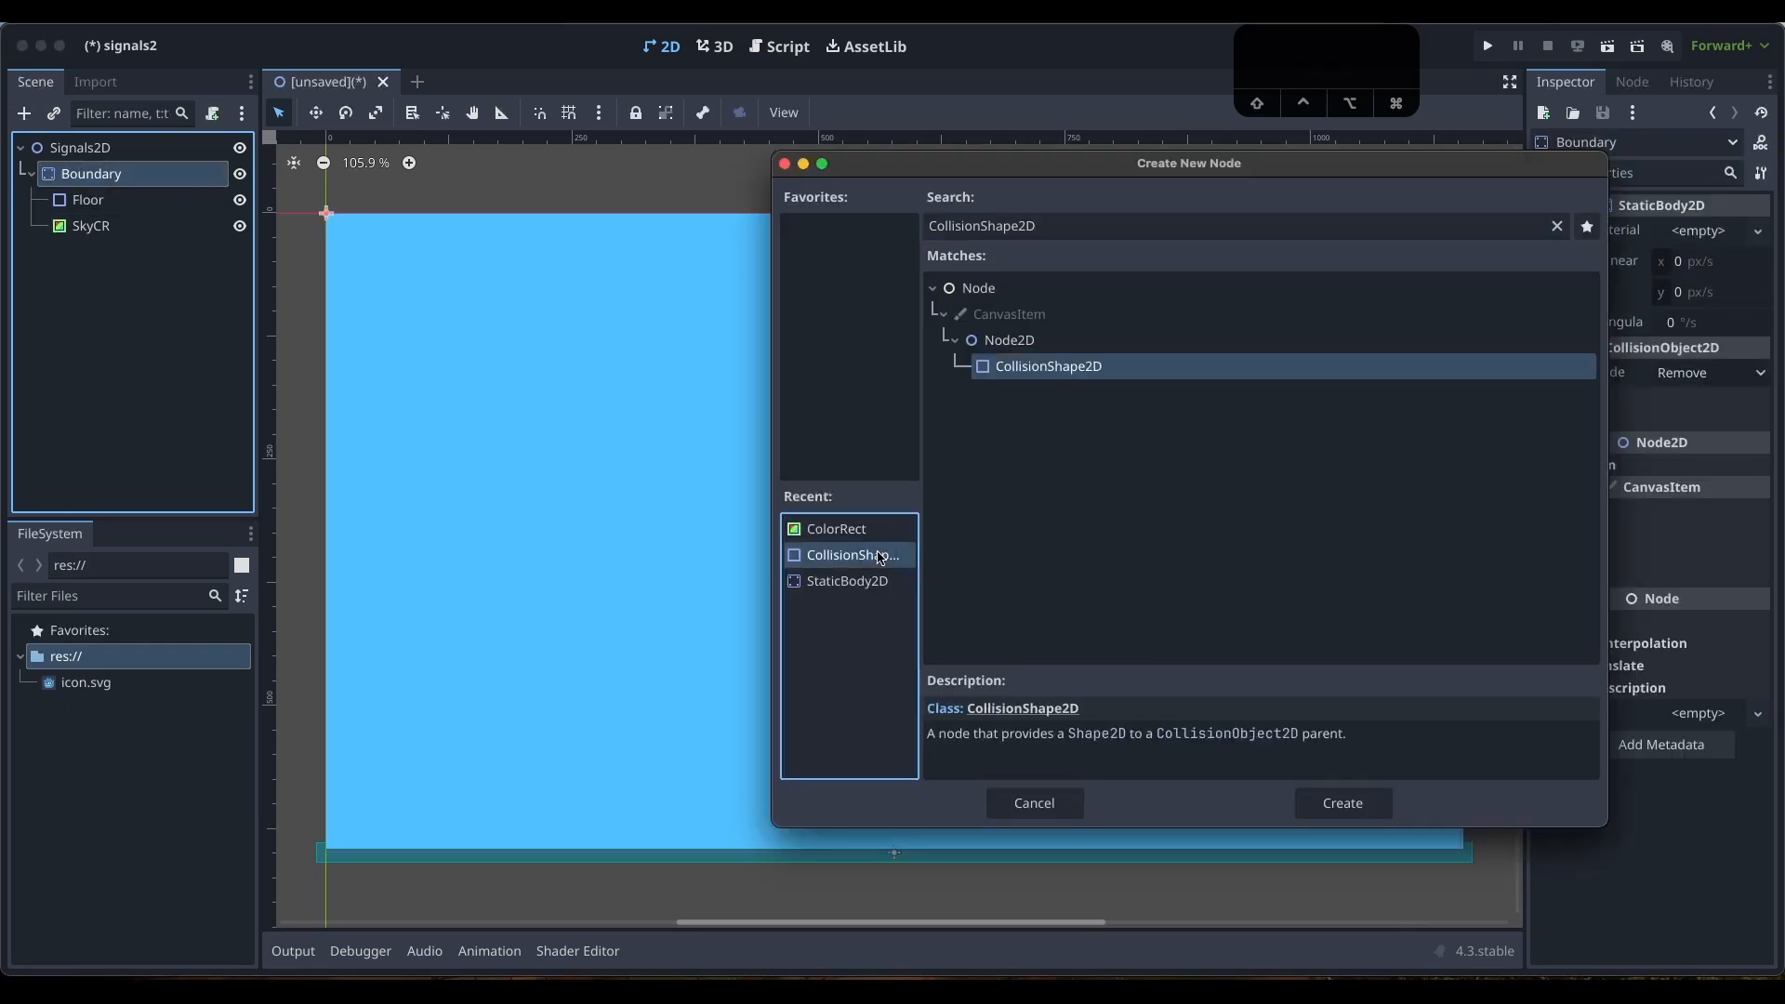
pyautogui.click(1339, 803)
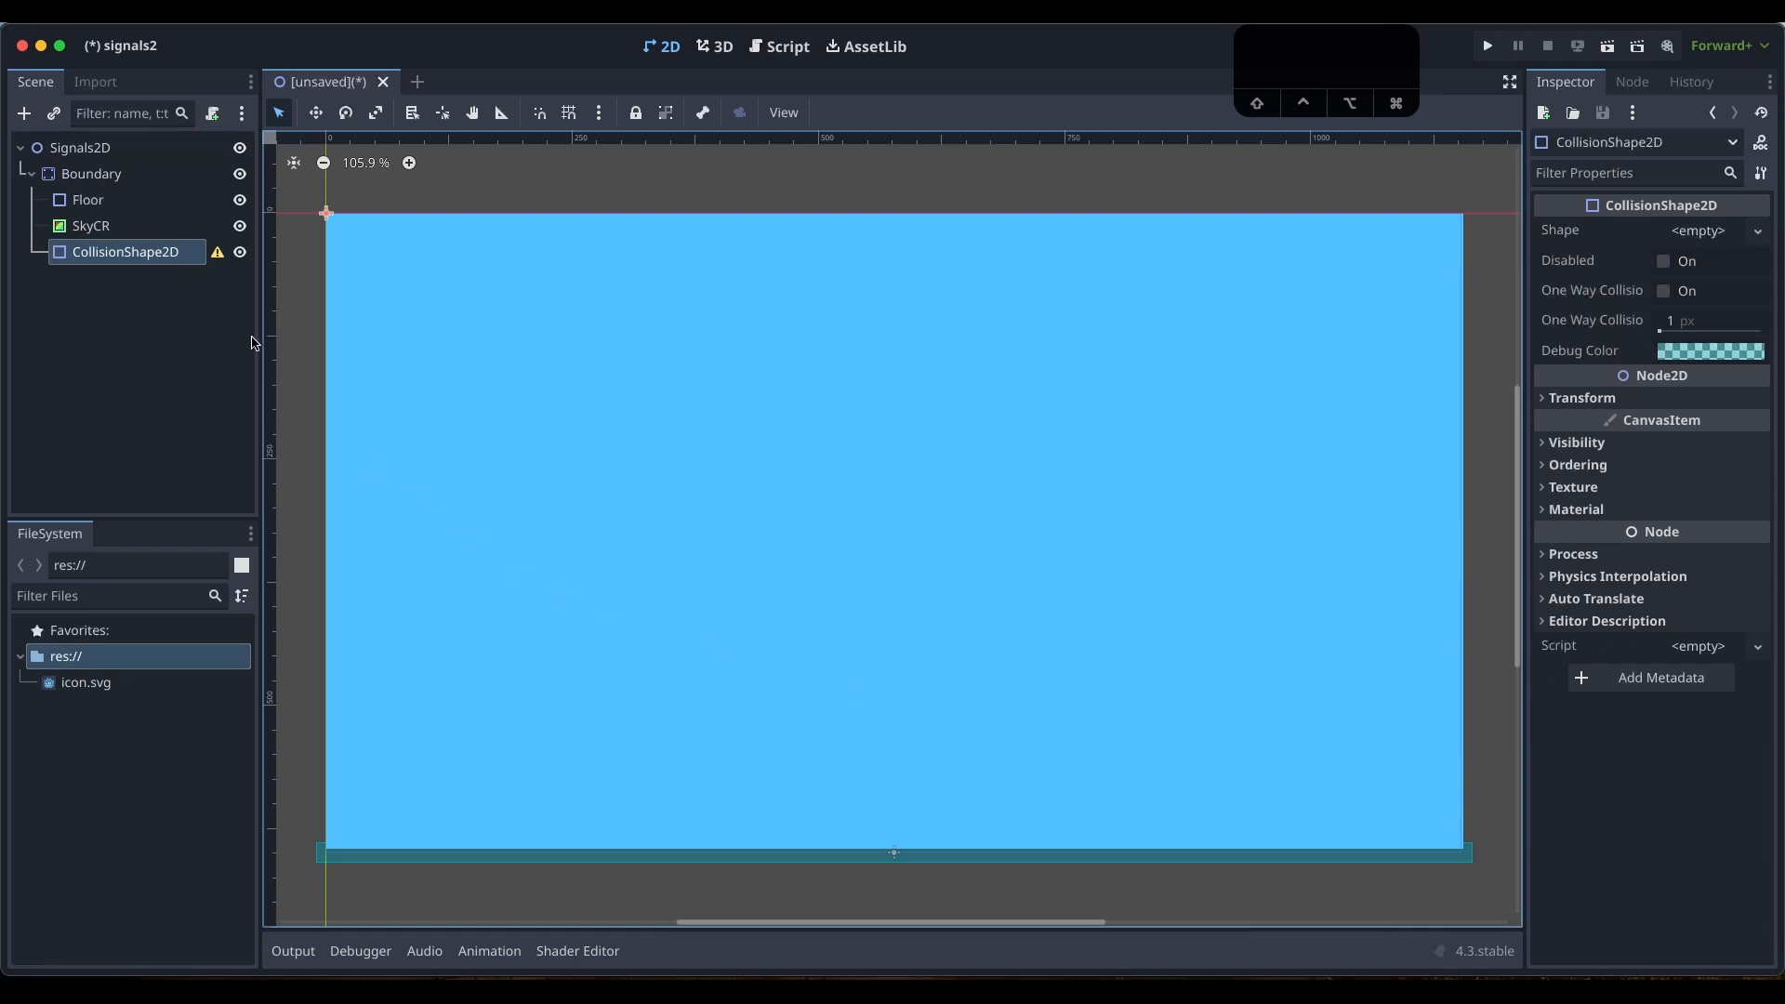
pyautogui.click(1754, 233)
pyautogui.click(1669, 368)
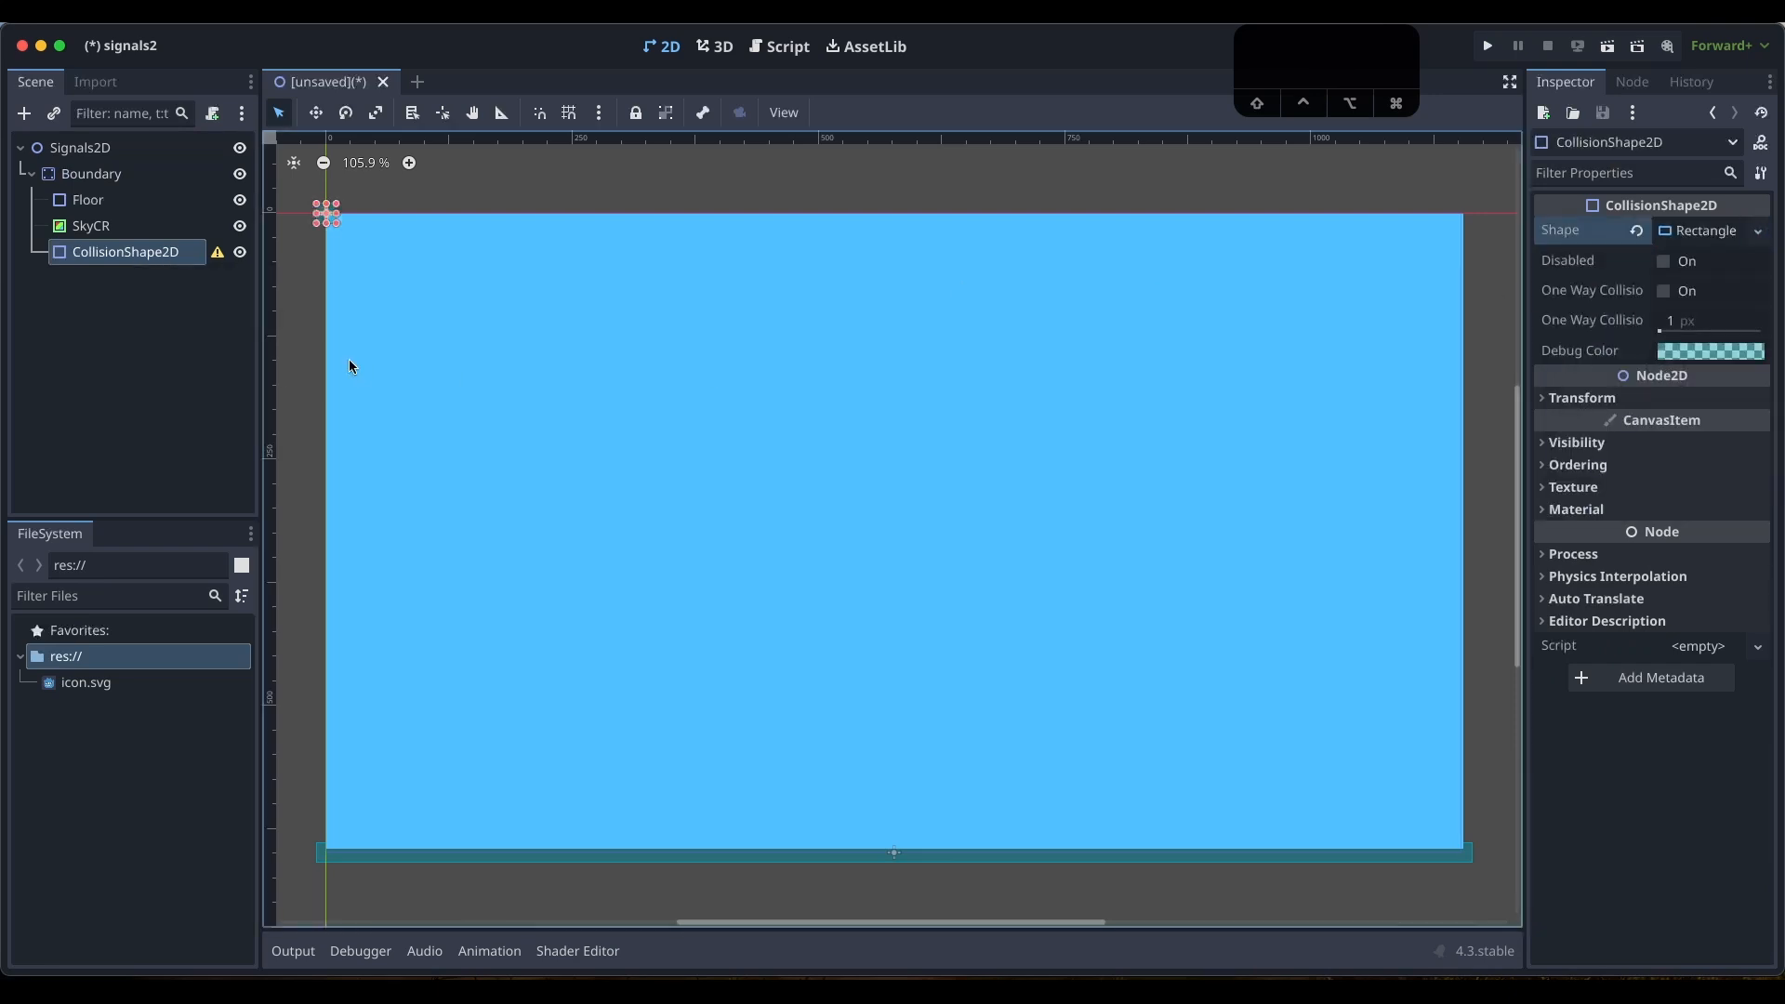
# Move the new collision shape near the floor's left part and enlarge it symmetrically into a block resting on the floor
pyautogui.moveTo(334, 219); pyautogui.dragTo(530, 800)
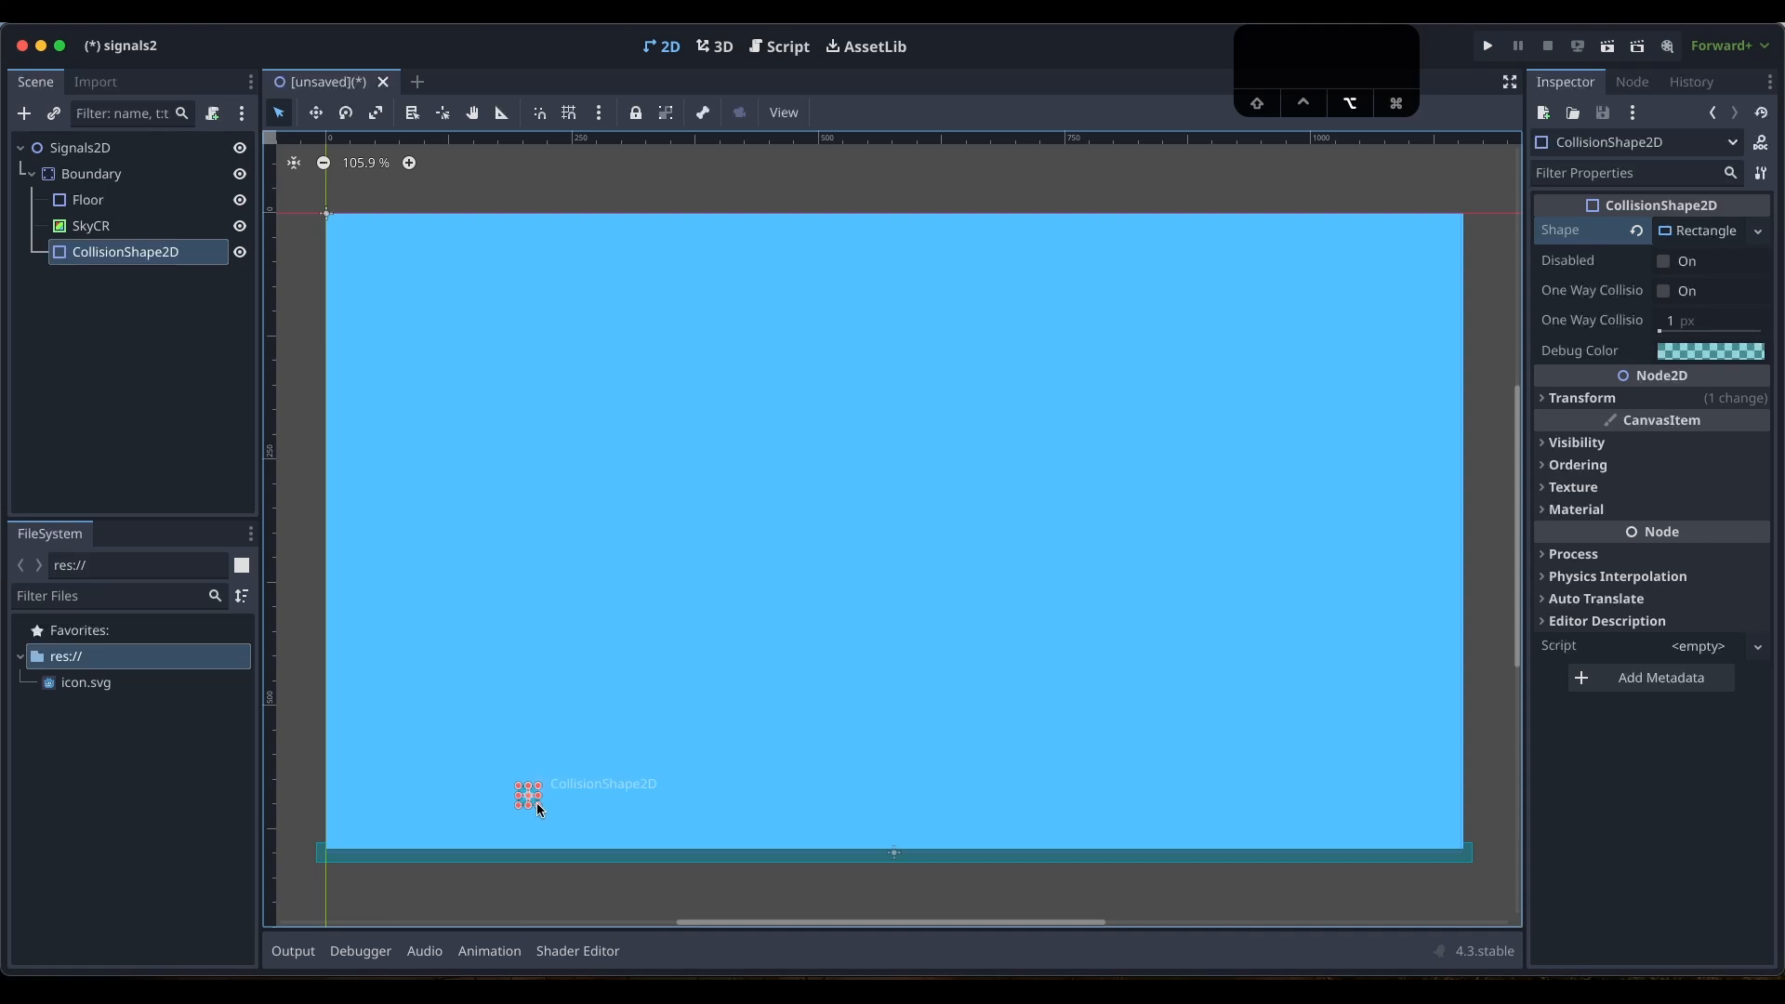
pyautogui.keyDown('alt'); pyautogui.click(539, 806); pyautogui.keyUp('alt')
pyautogui.keyDown('alt'); pyautogui.moveTo(540, 810); pyautogui.dragTo(600, 852); pyautogui.keyUp('alt')
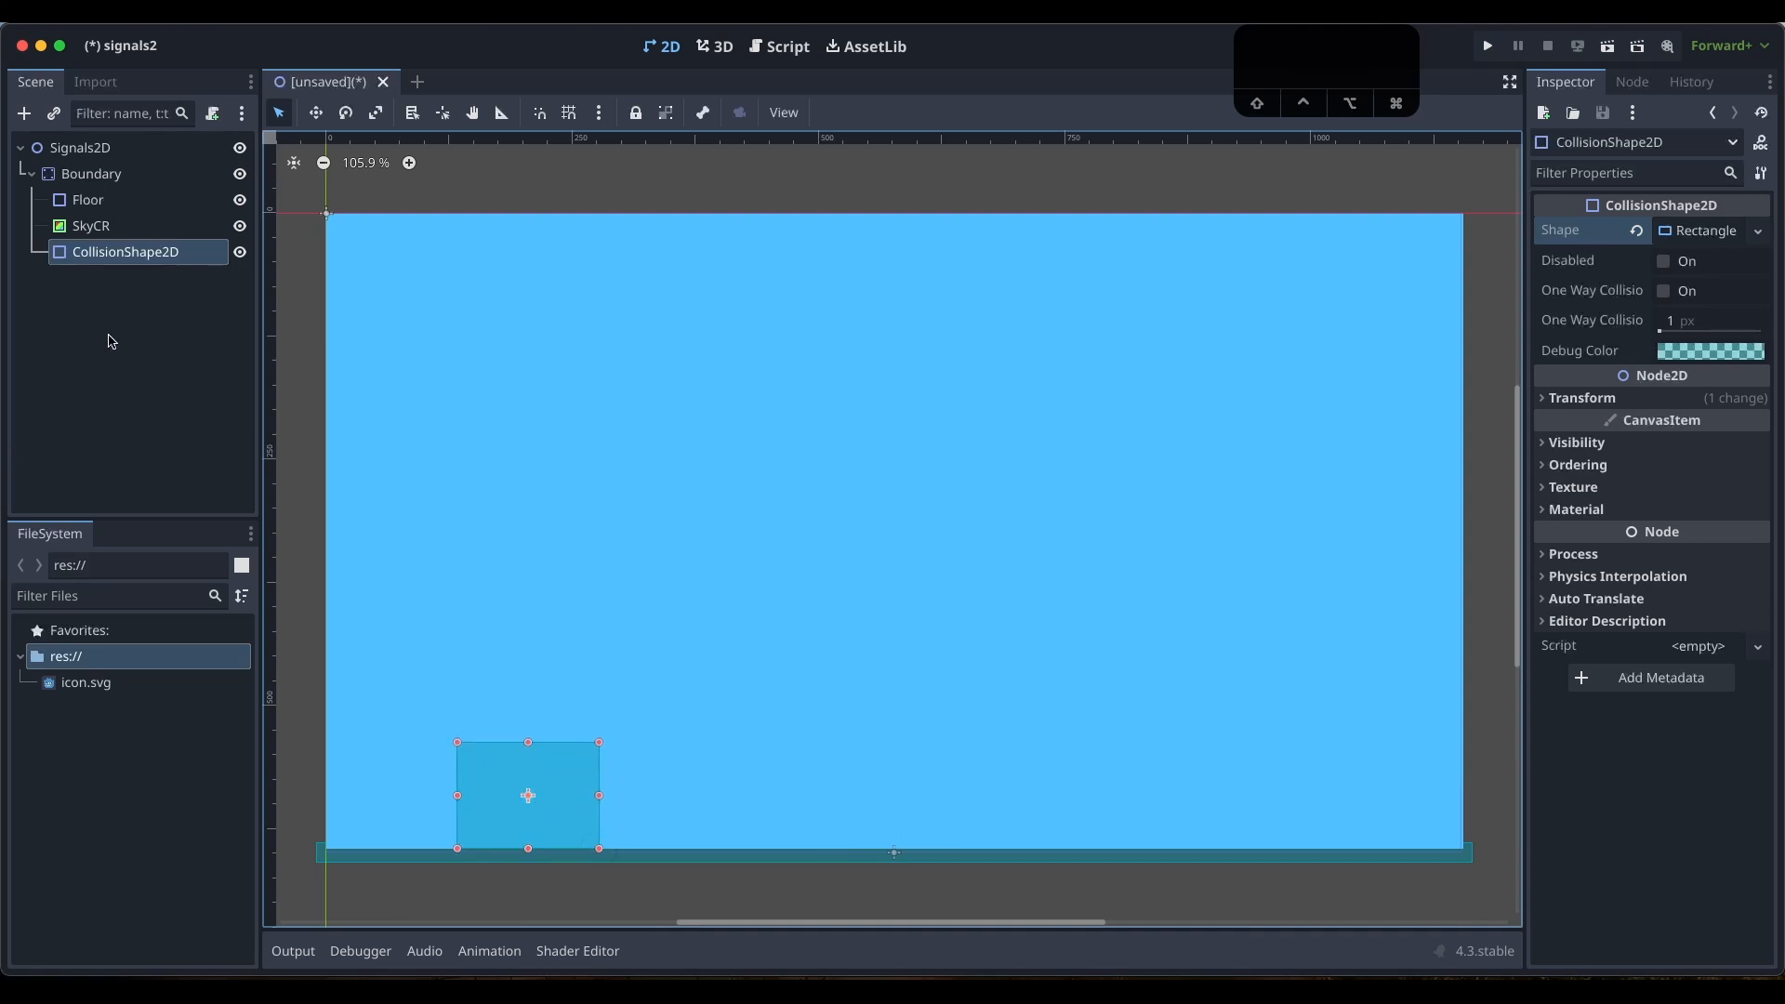
# Rename the block's collision shape as BlockCS
pyautogui.doubleClick(146, 252)
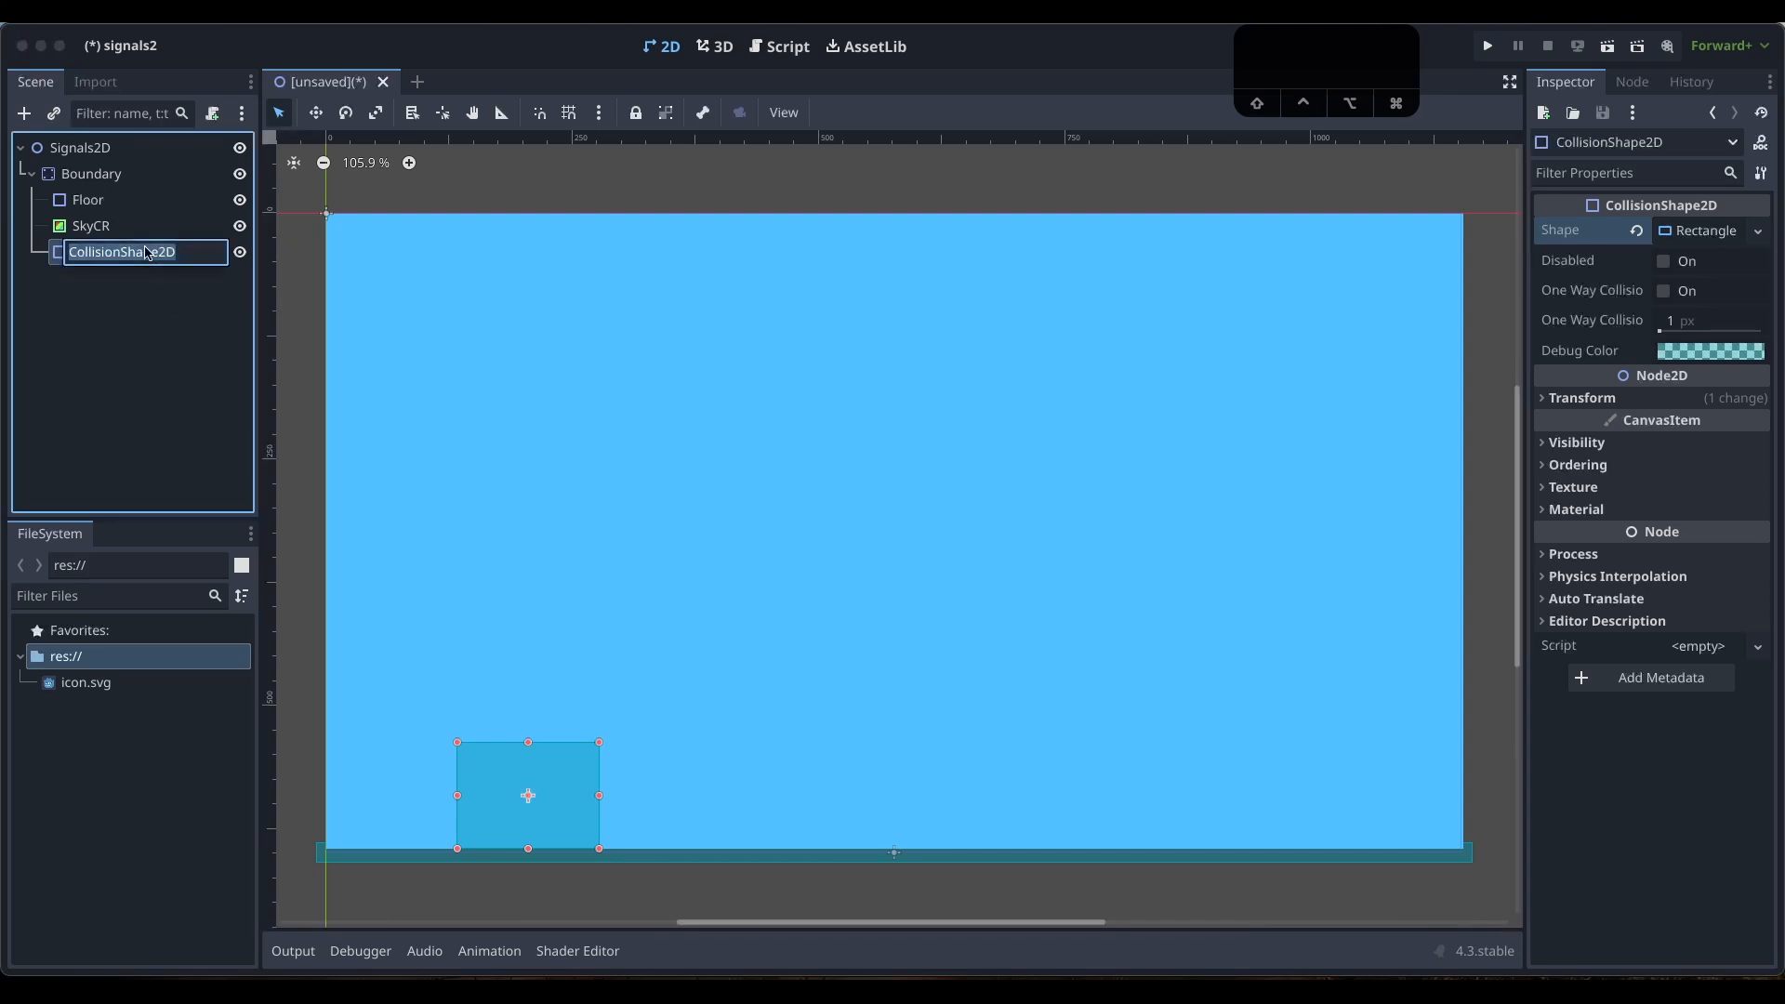
pyautogui.write('BlockCS')
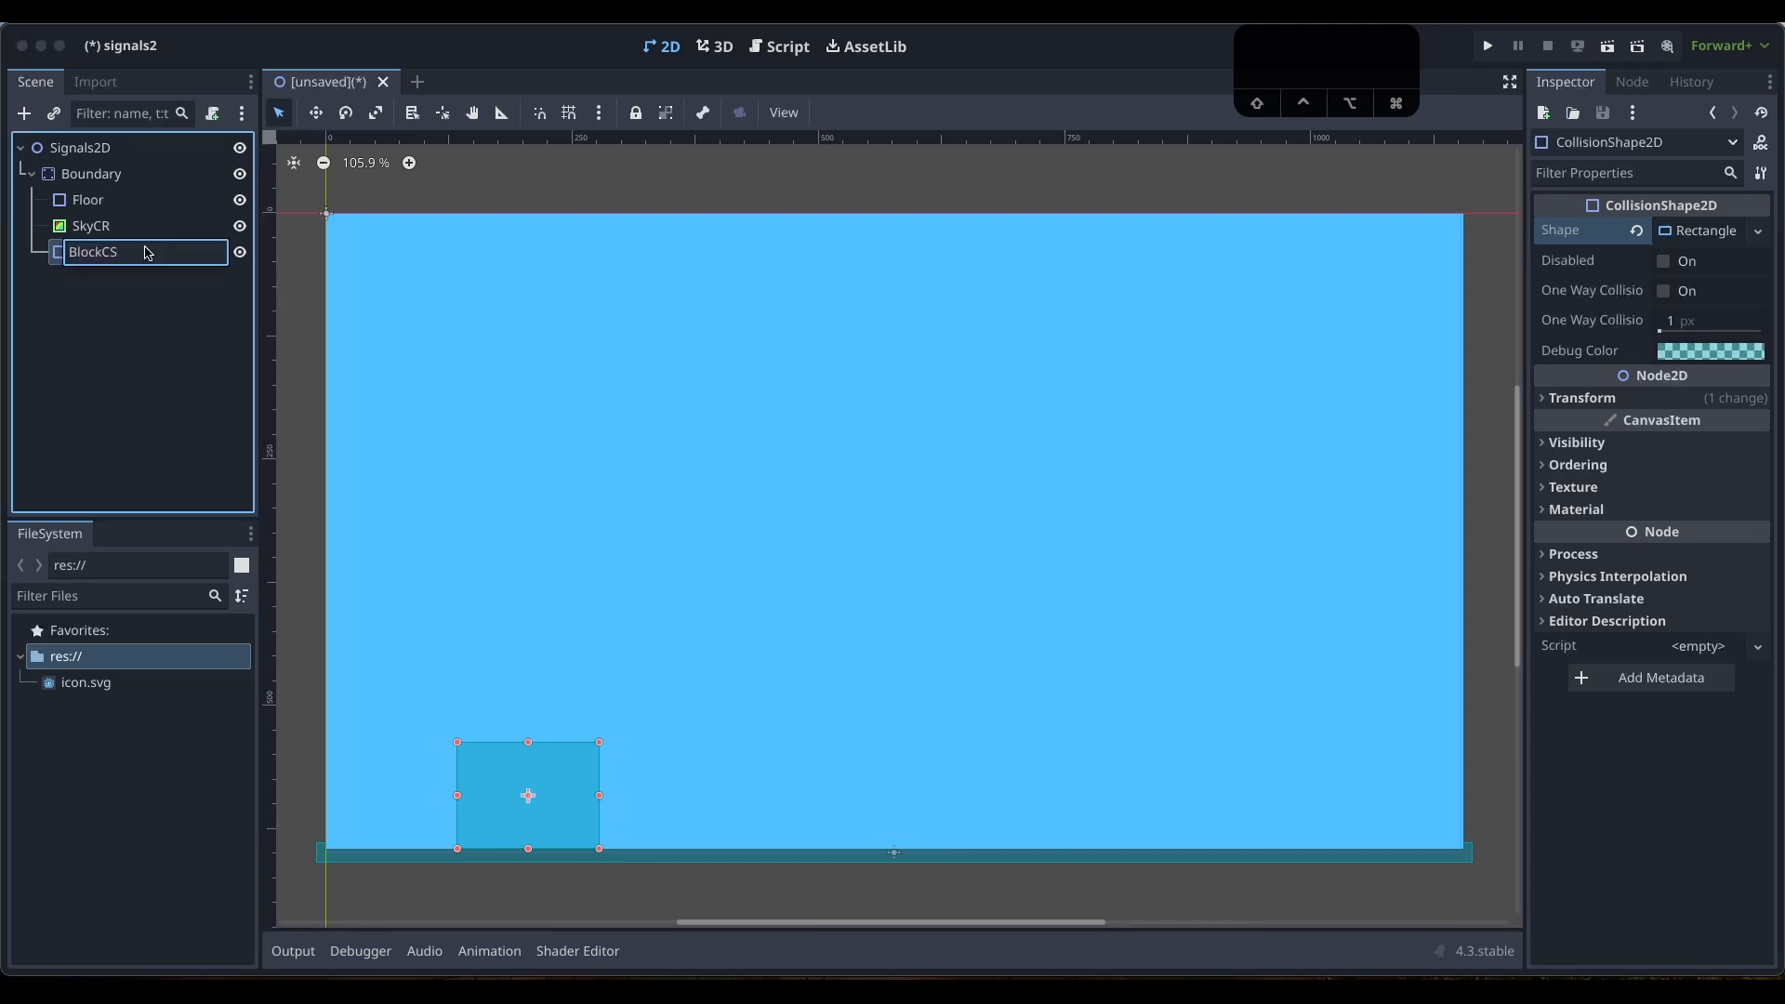
pyautogui.press('Return')
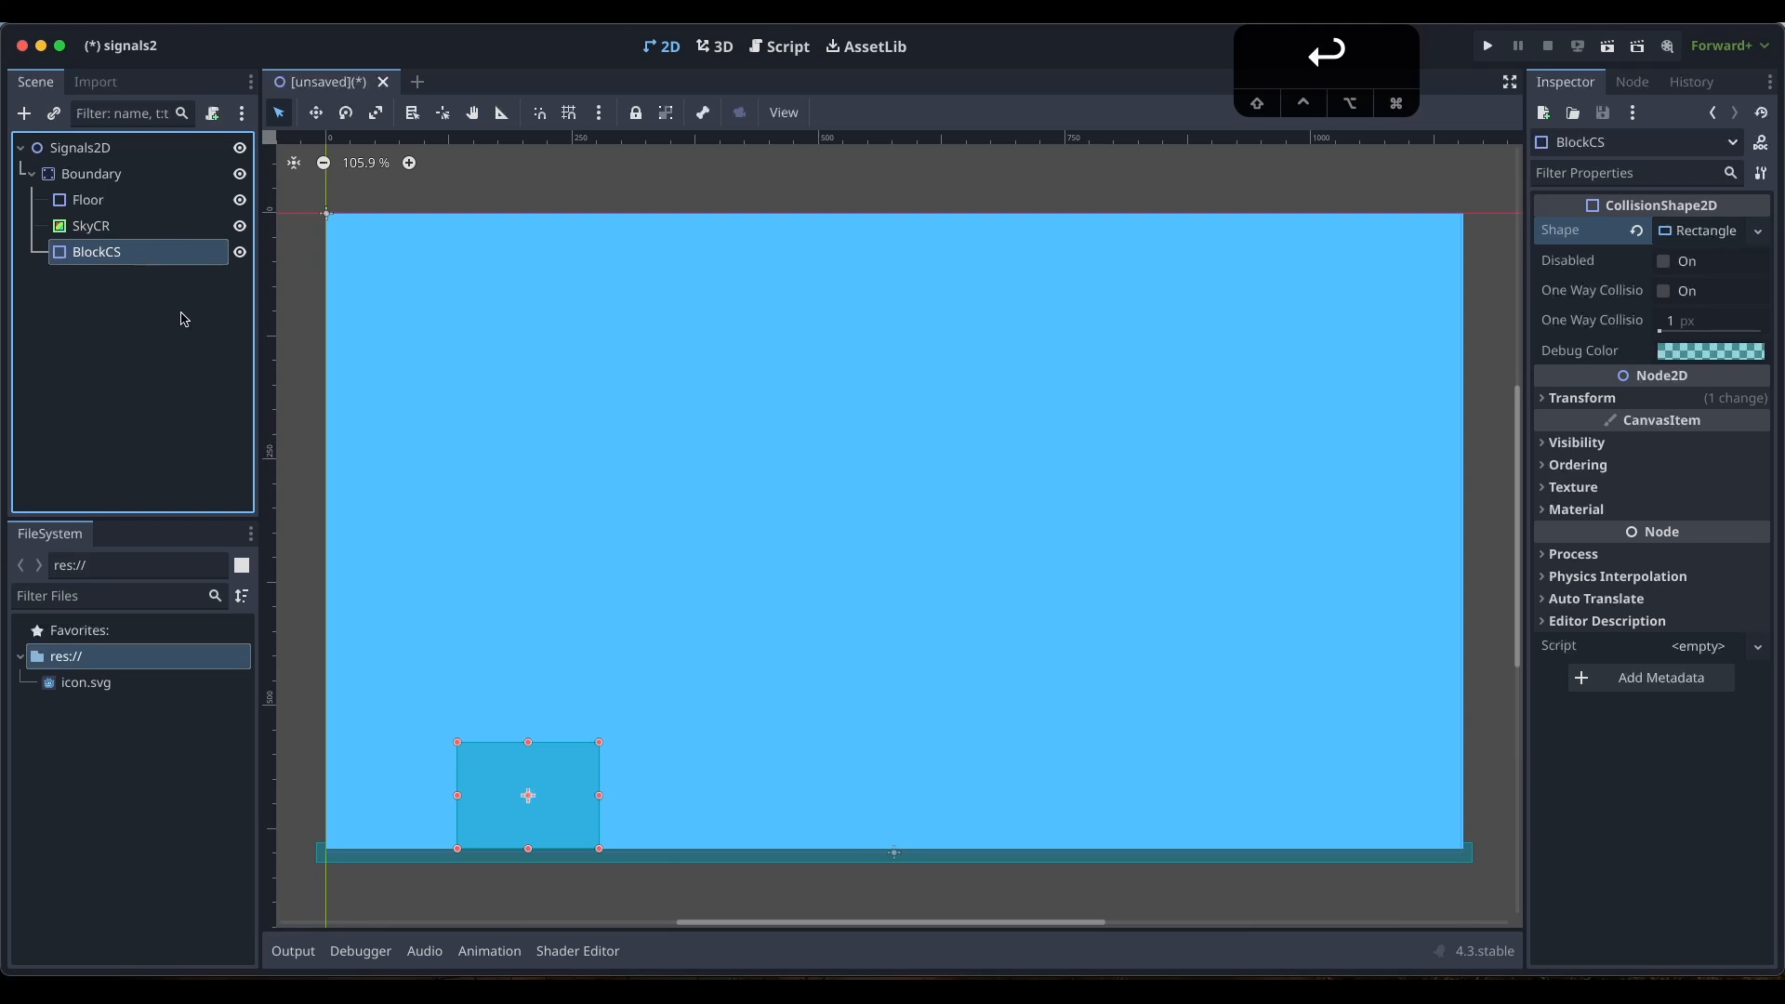
# Shift BlockCS a little to the right along the floor and clear the node selection
pyautogui.moveTo(534, 804); pyautogui.dragTo(588, 803)
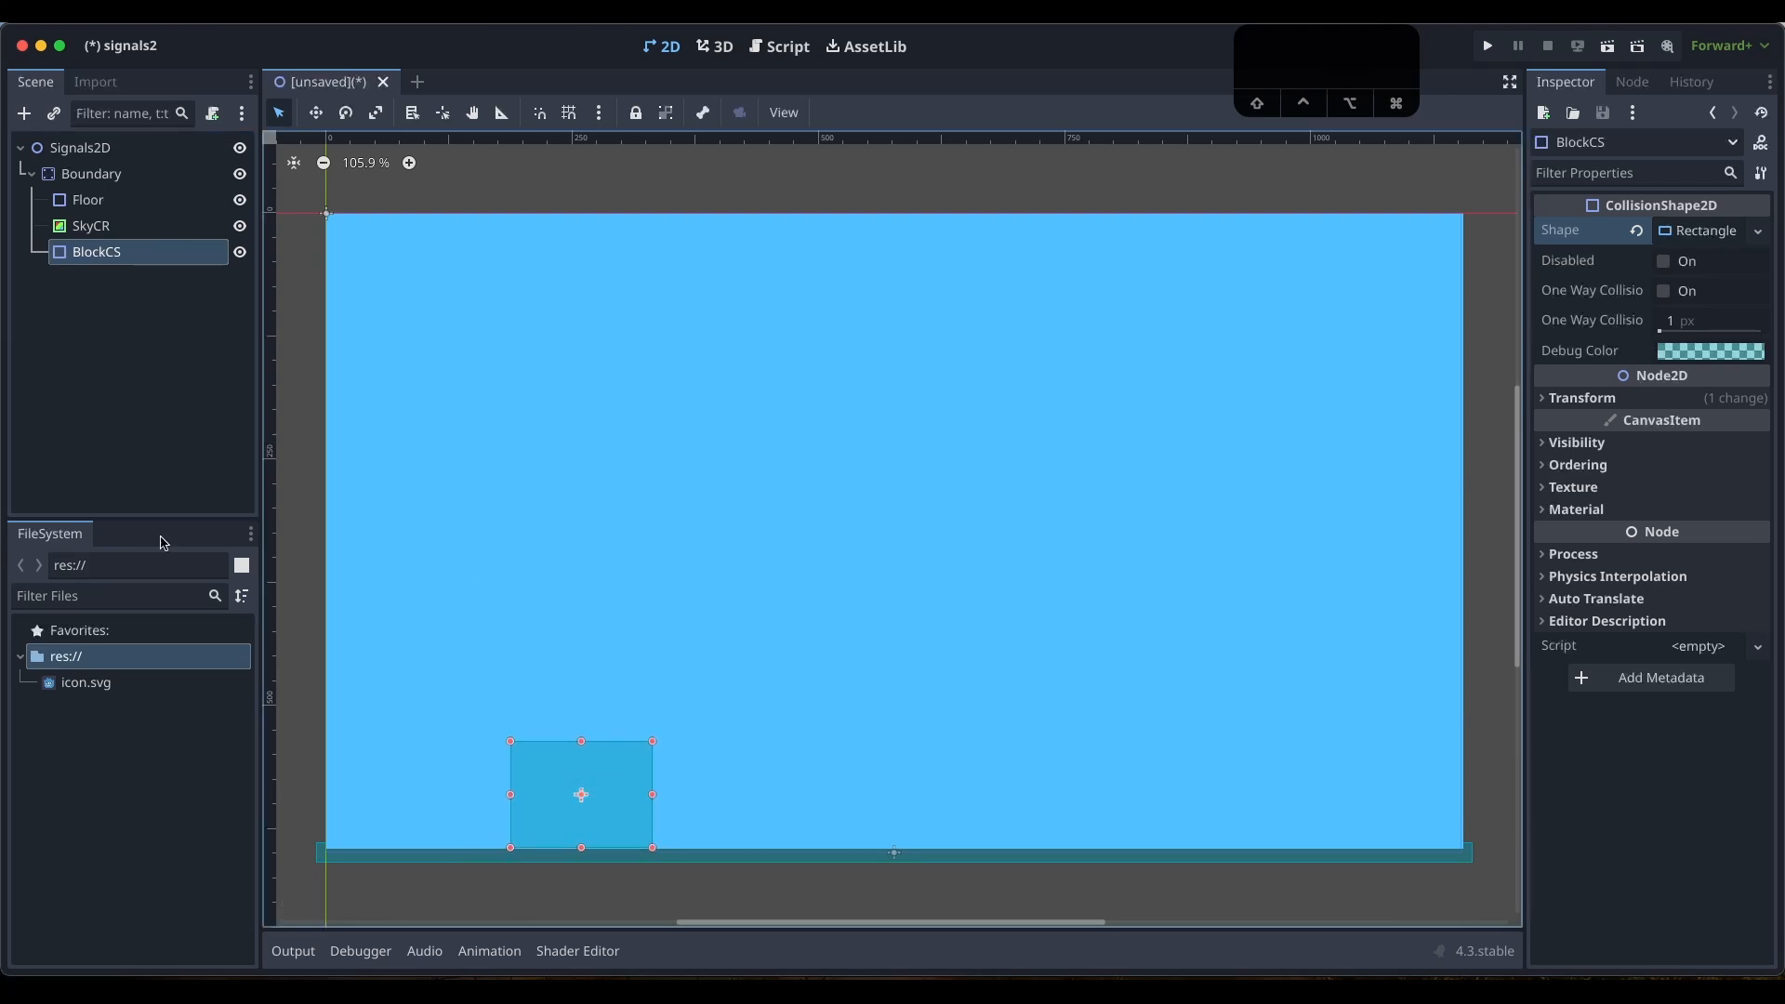
pyautogui.click(138, 270)
pyautogui.click(103, 256)
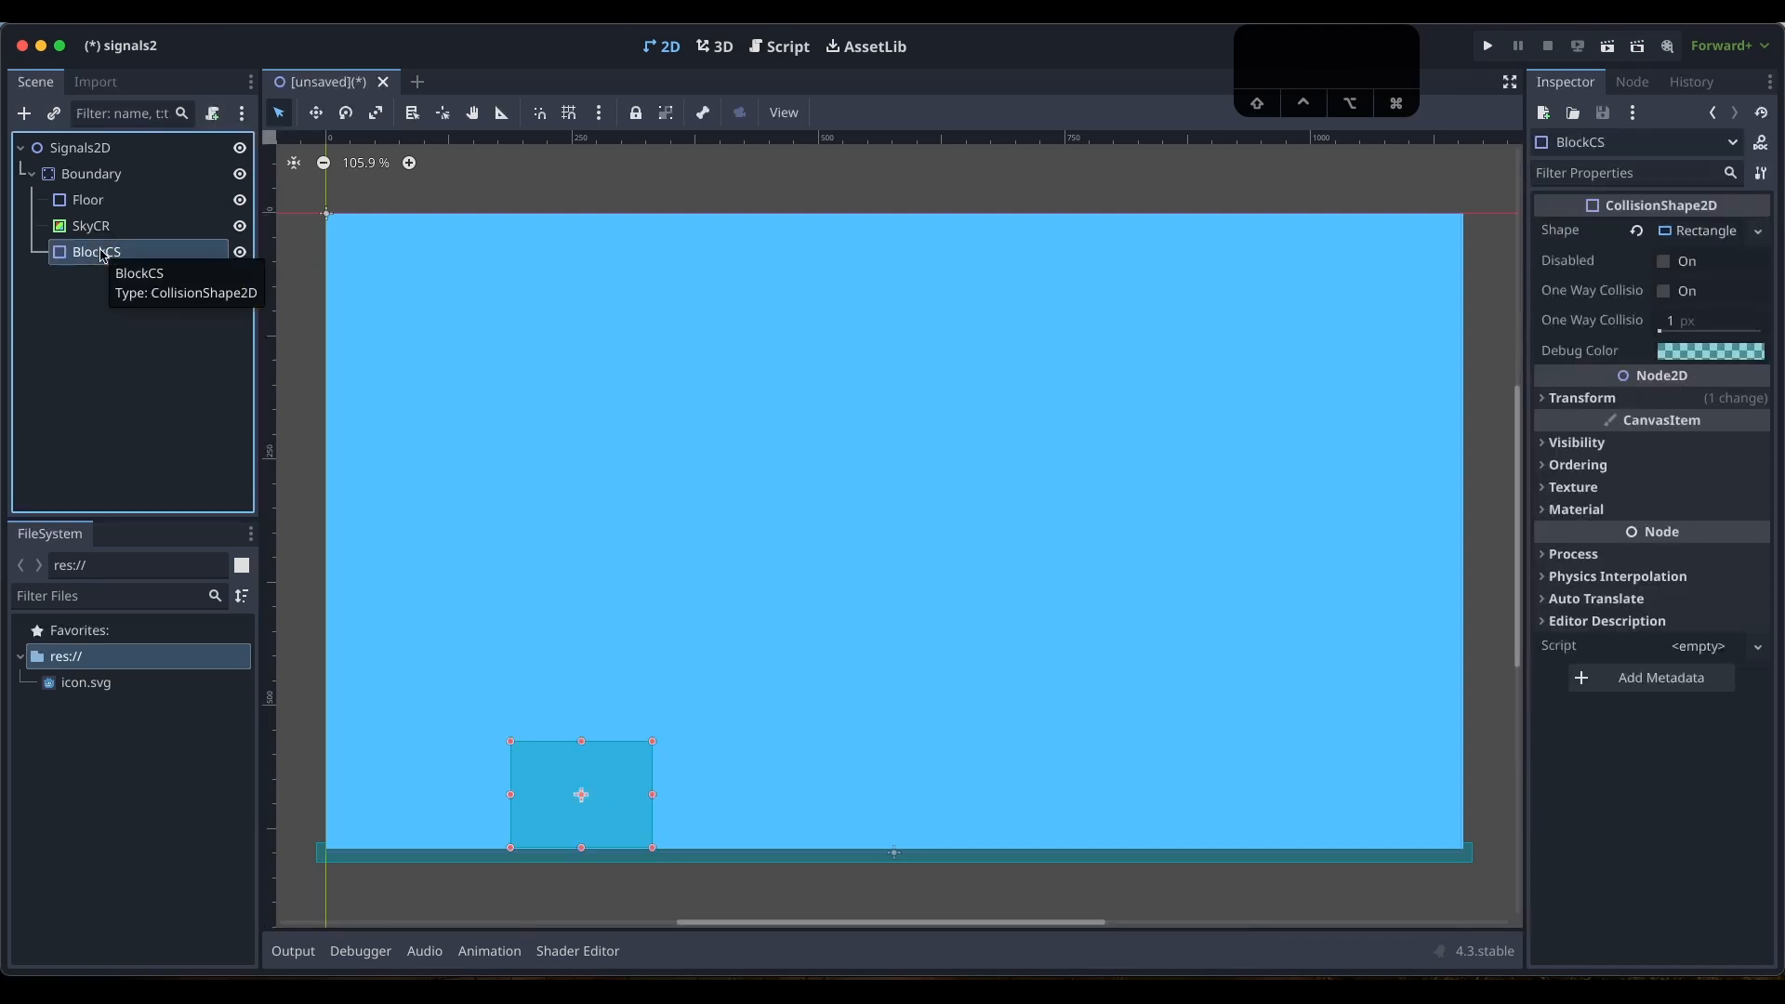
pyautogui.click(94, 317)
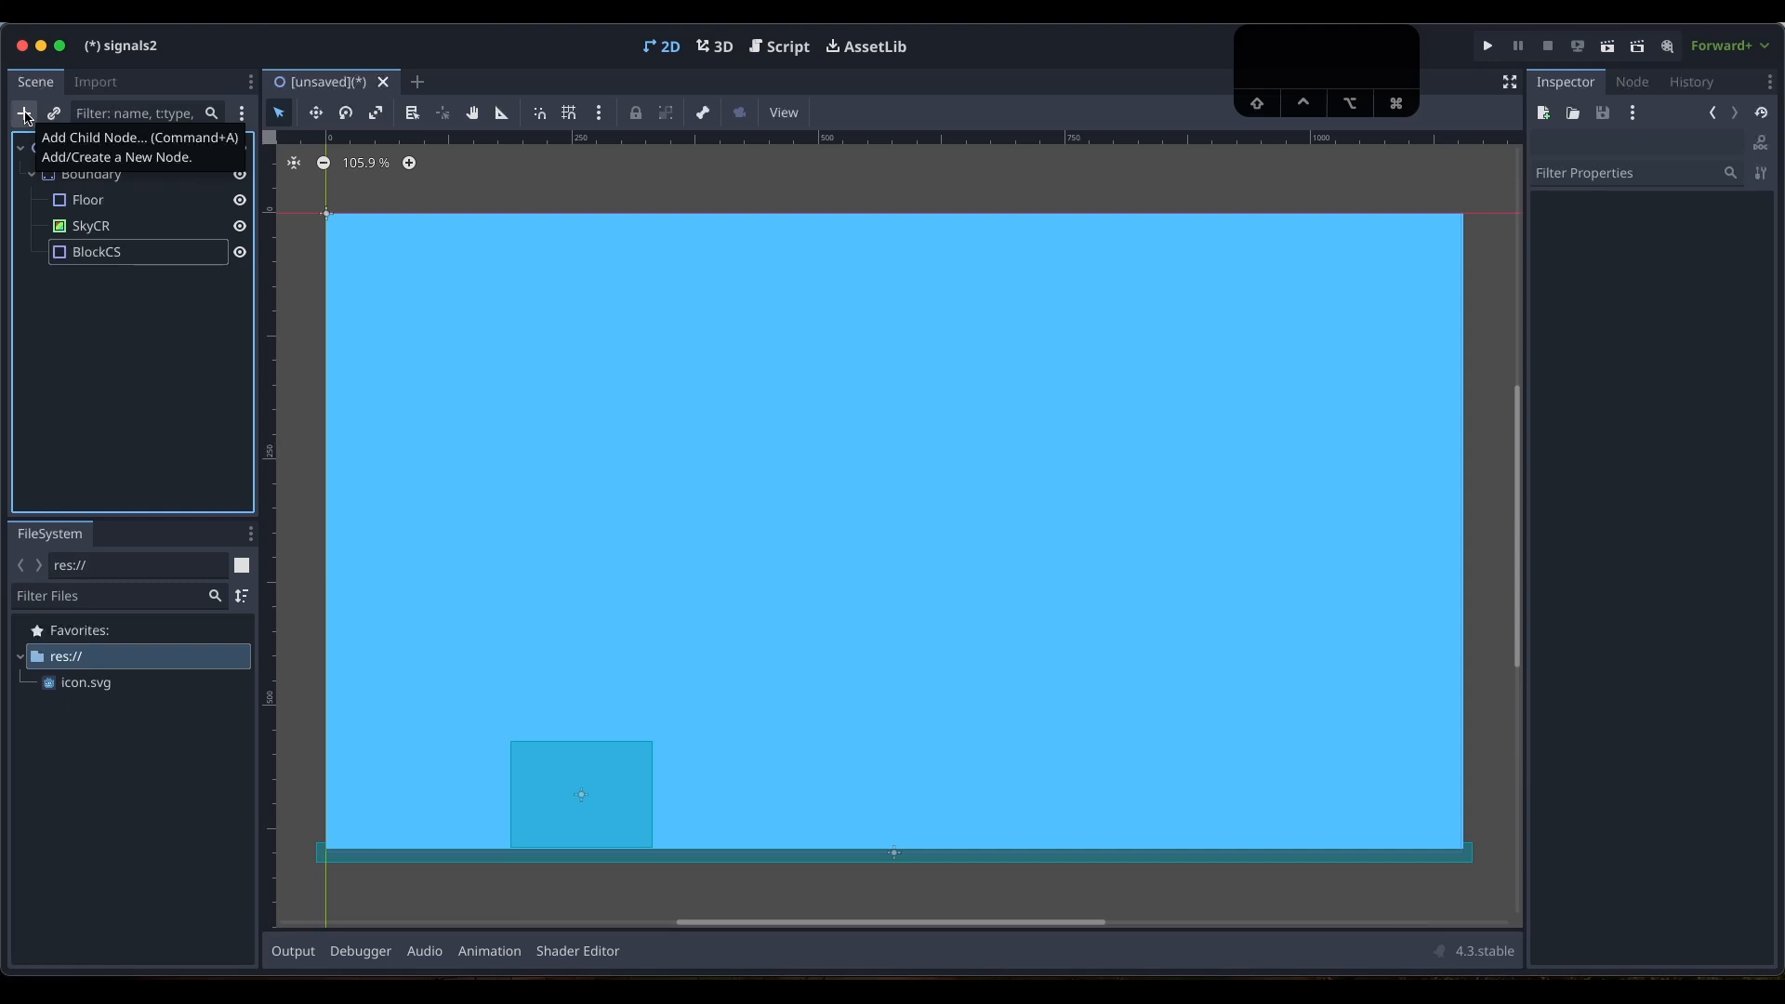
# Add a ColorRect node to the scene and make it a child of BlockCS
pyautogui.press('super+a')
pyautogui.click(839, 558)
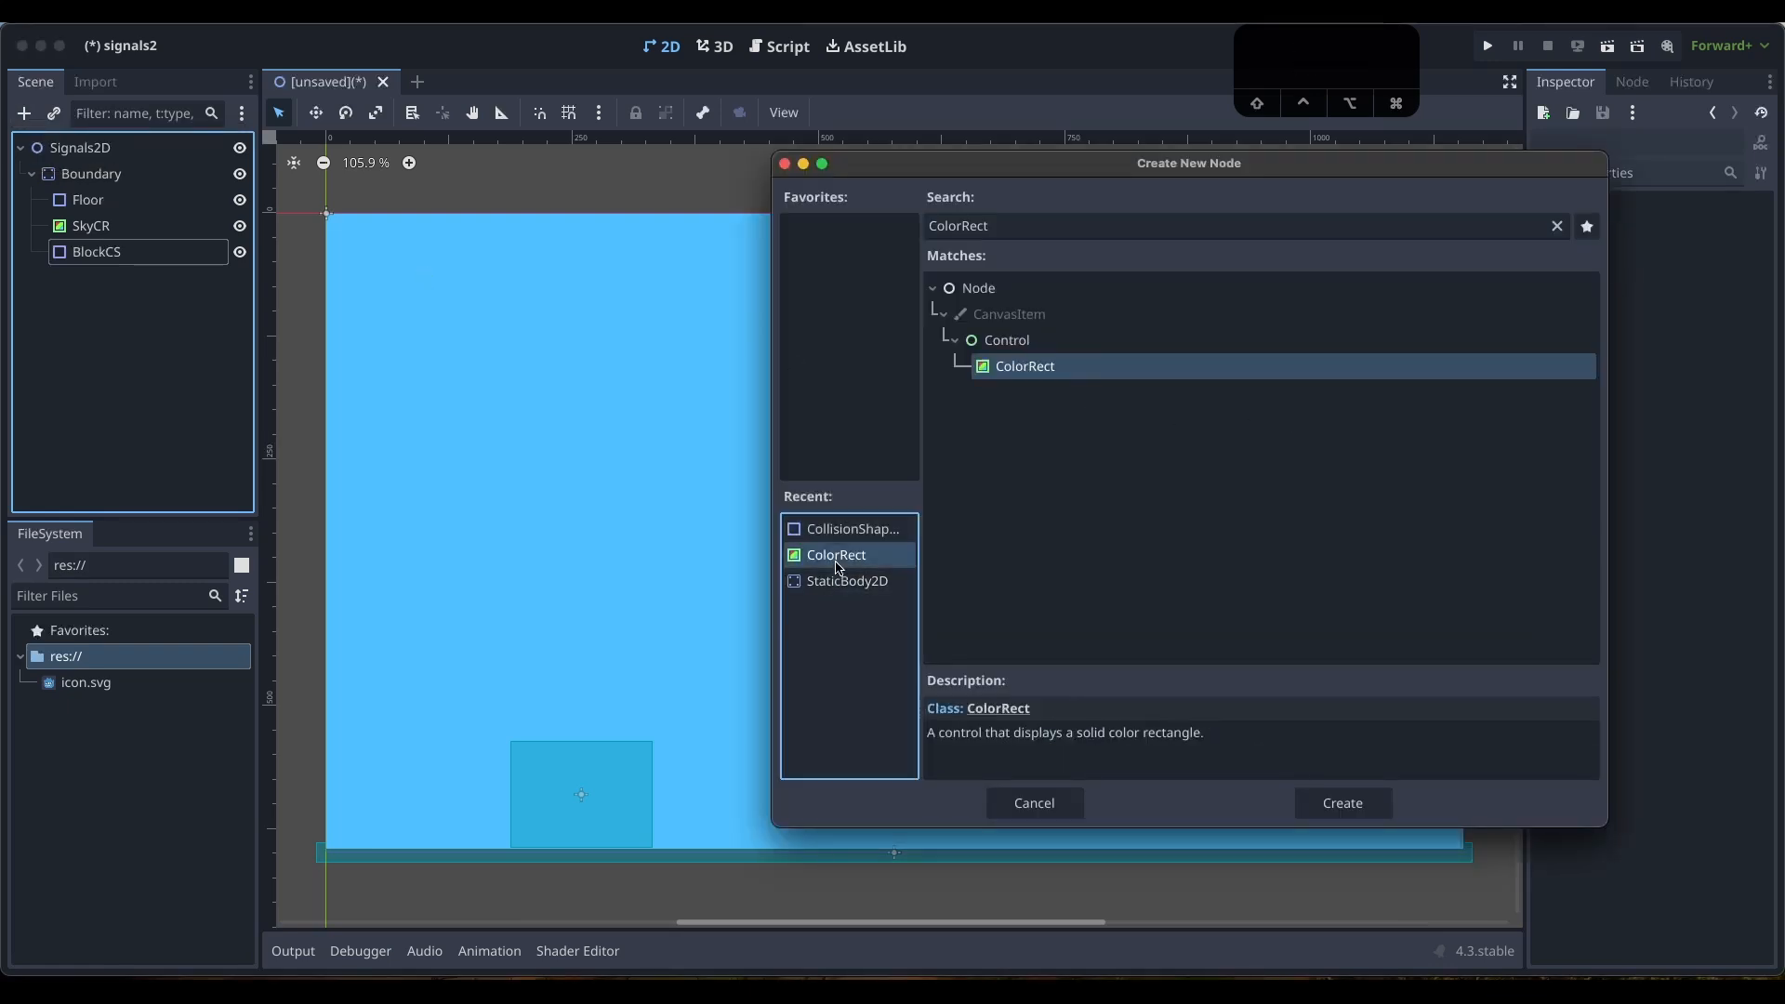
pyautogui.click(1345, 801)
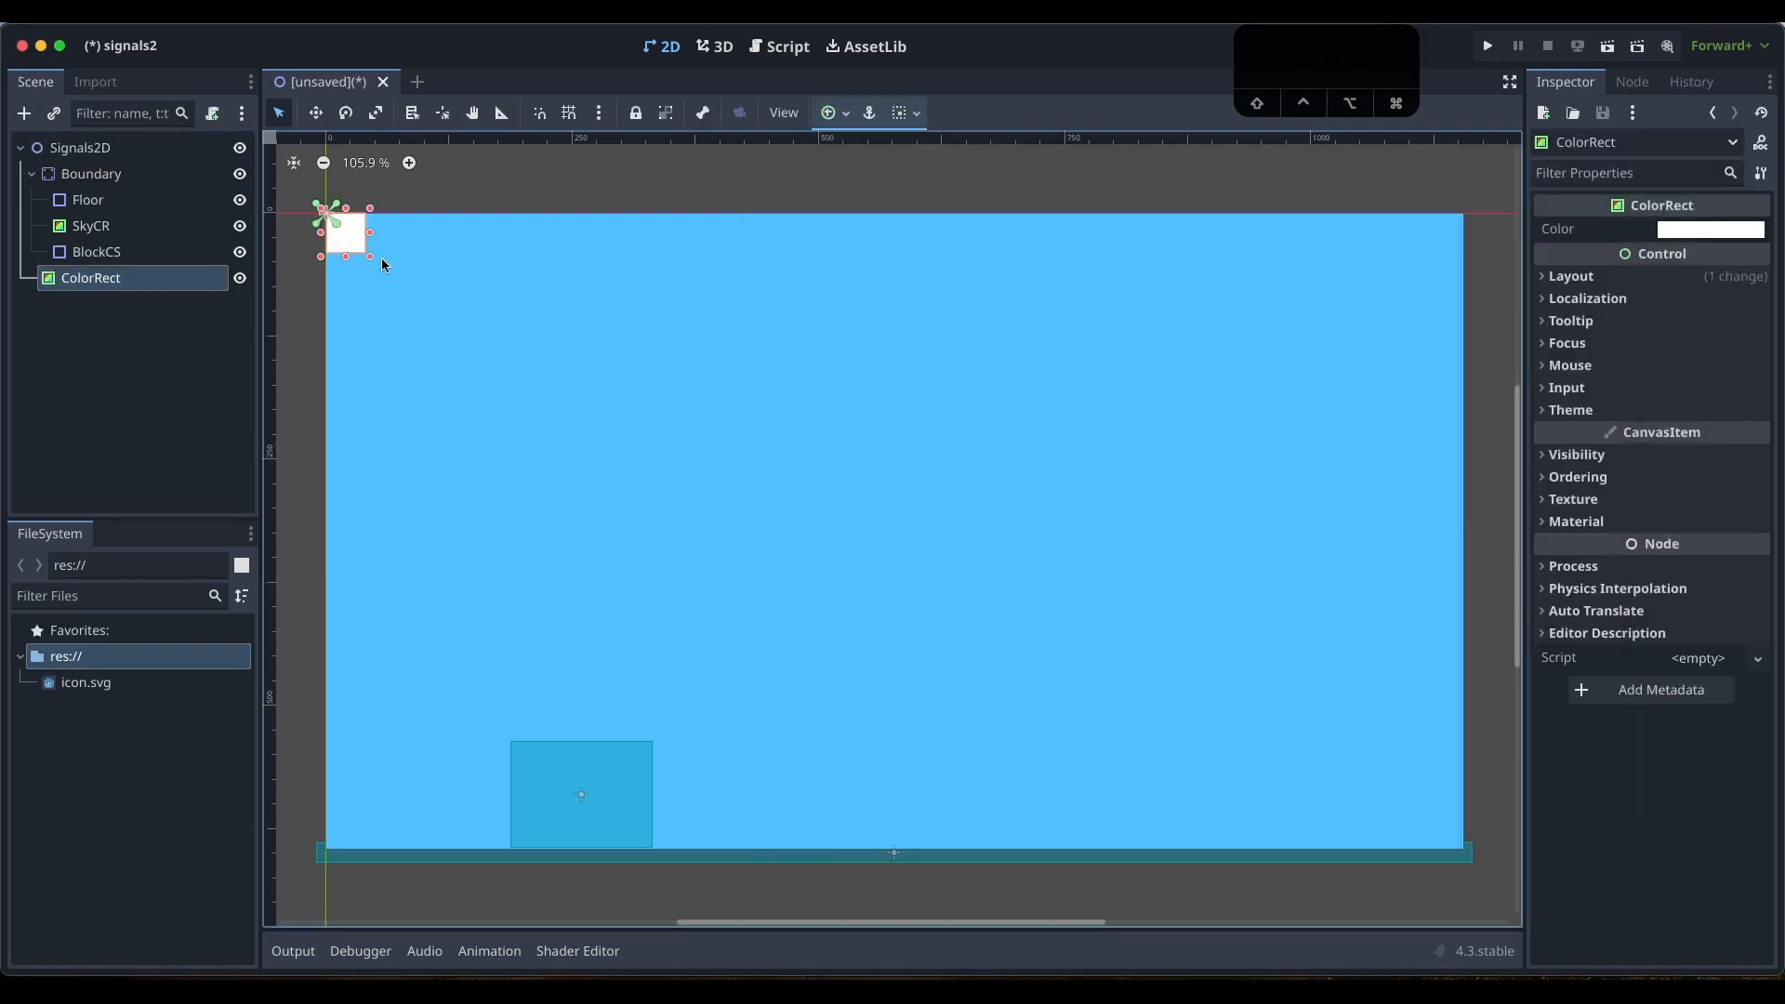
pyautogui.moveTo(142, 282)
pyautogui.mouseDown()
pyautogui.moveTo(112, 277)
pyautogui.moveTo(118, 260)
pyautogui.mouseUp()
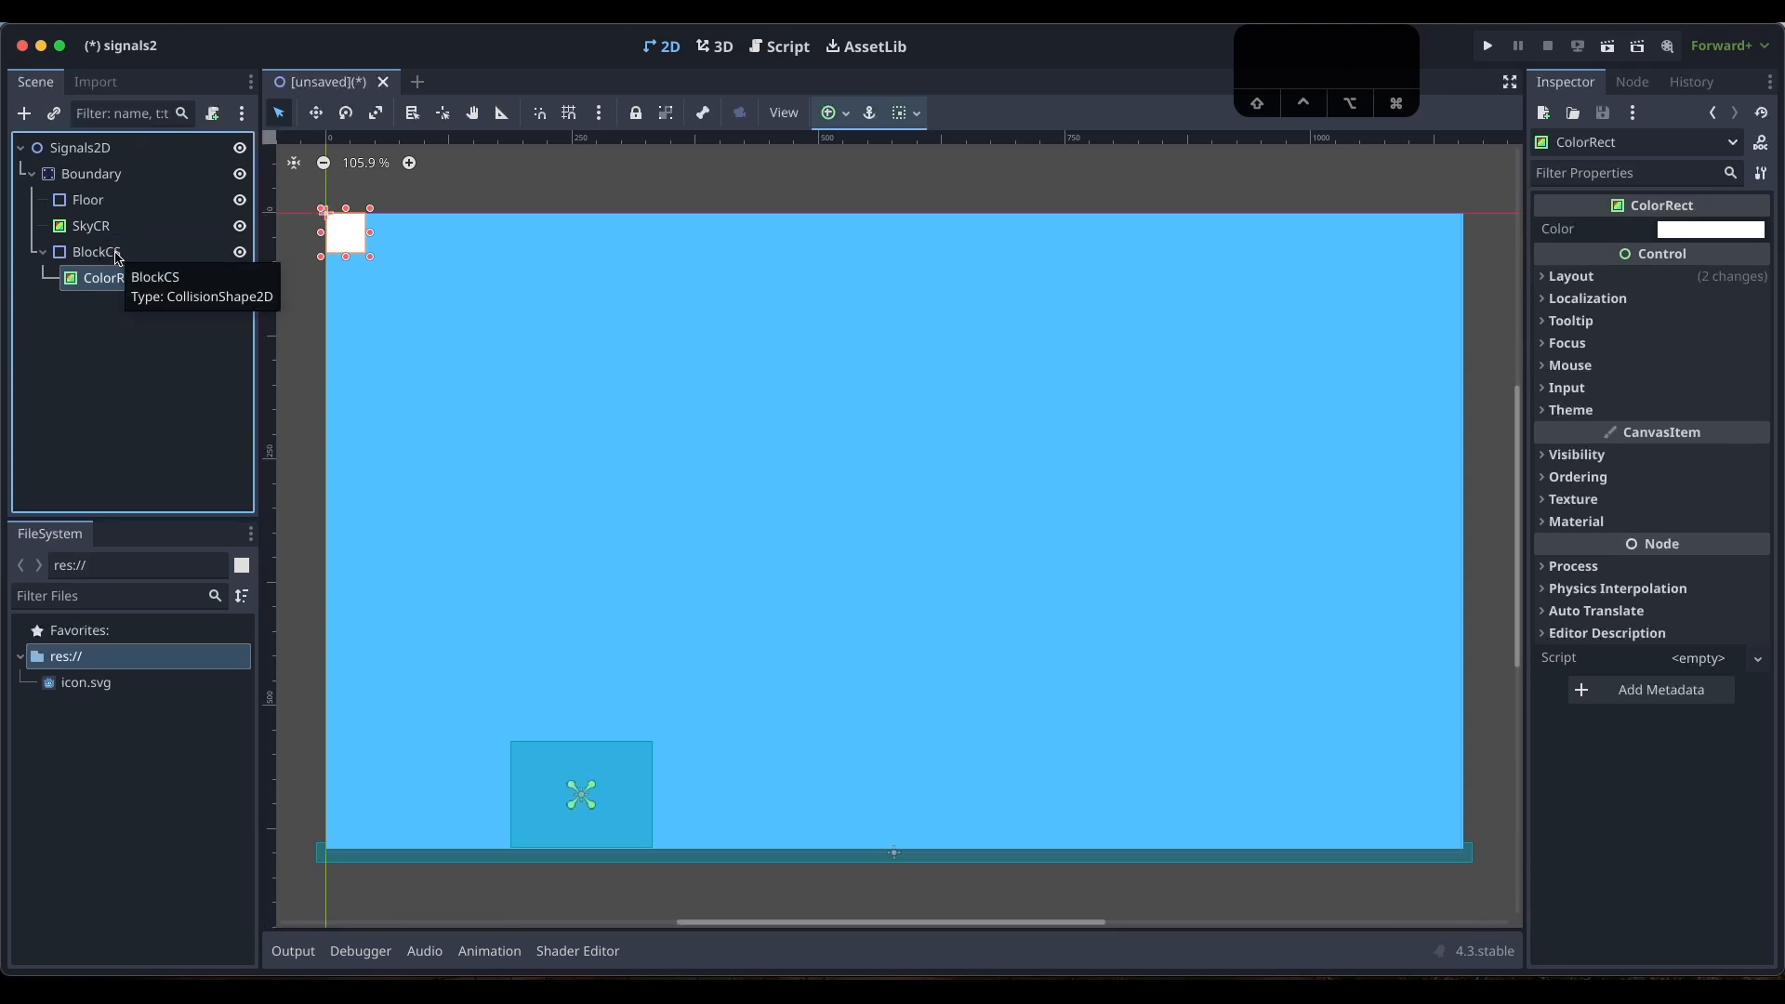
# Center the ColorRect on BlockCS with the center anchor preset and resize it symmetrically to cover the whole block
pyautogui.moveTo(363, 238); pyautogui.dragTo(582, 792)
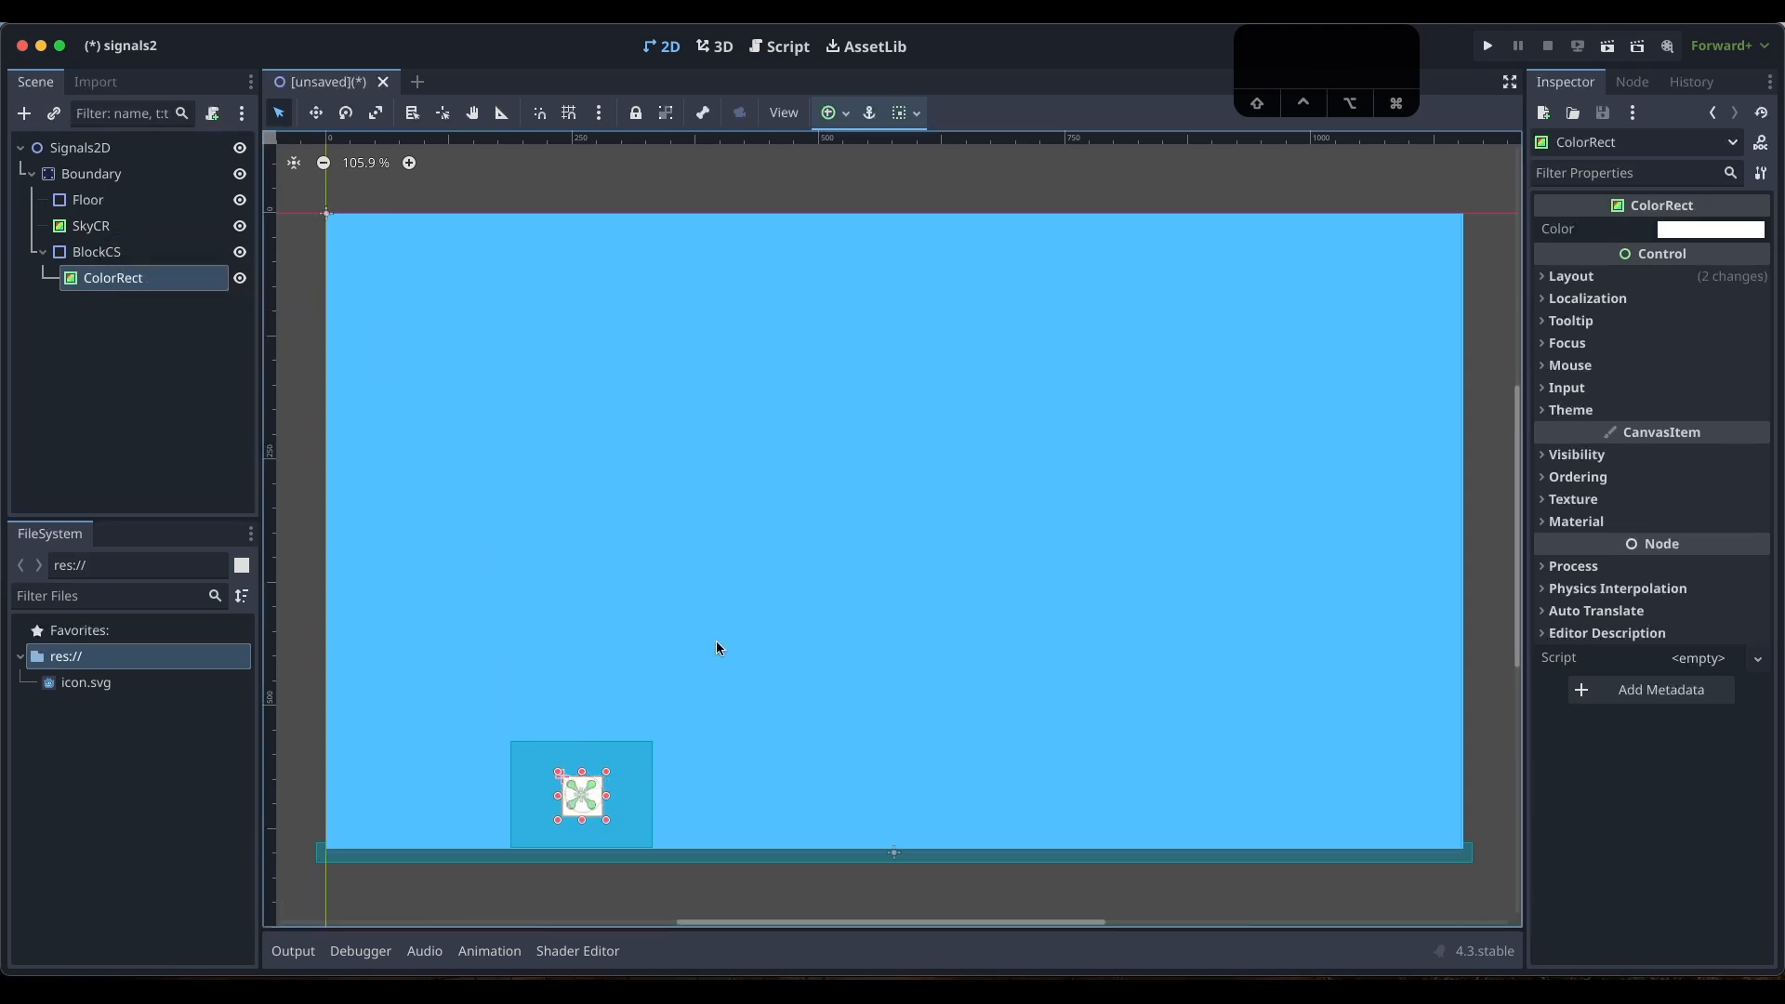
pyautogui.click(833, 113)
pyautogui.click(869, 210)
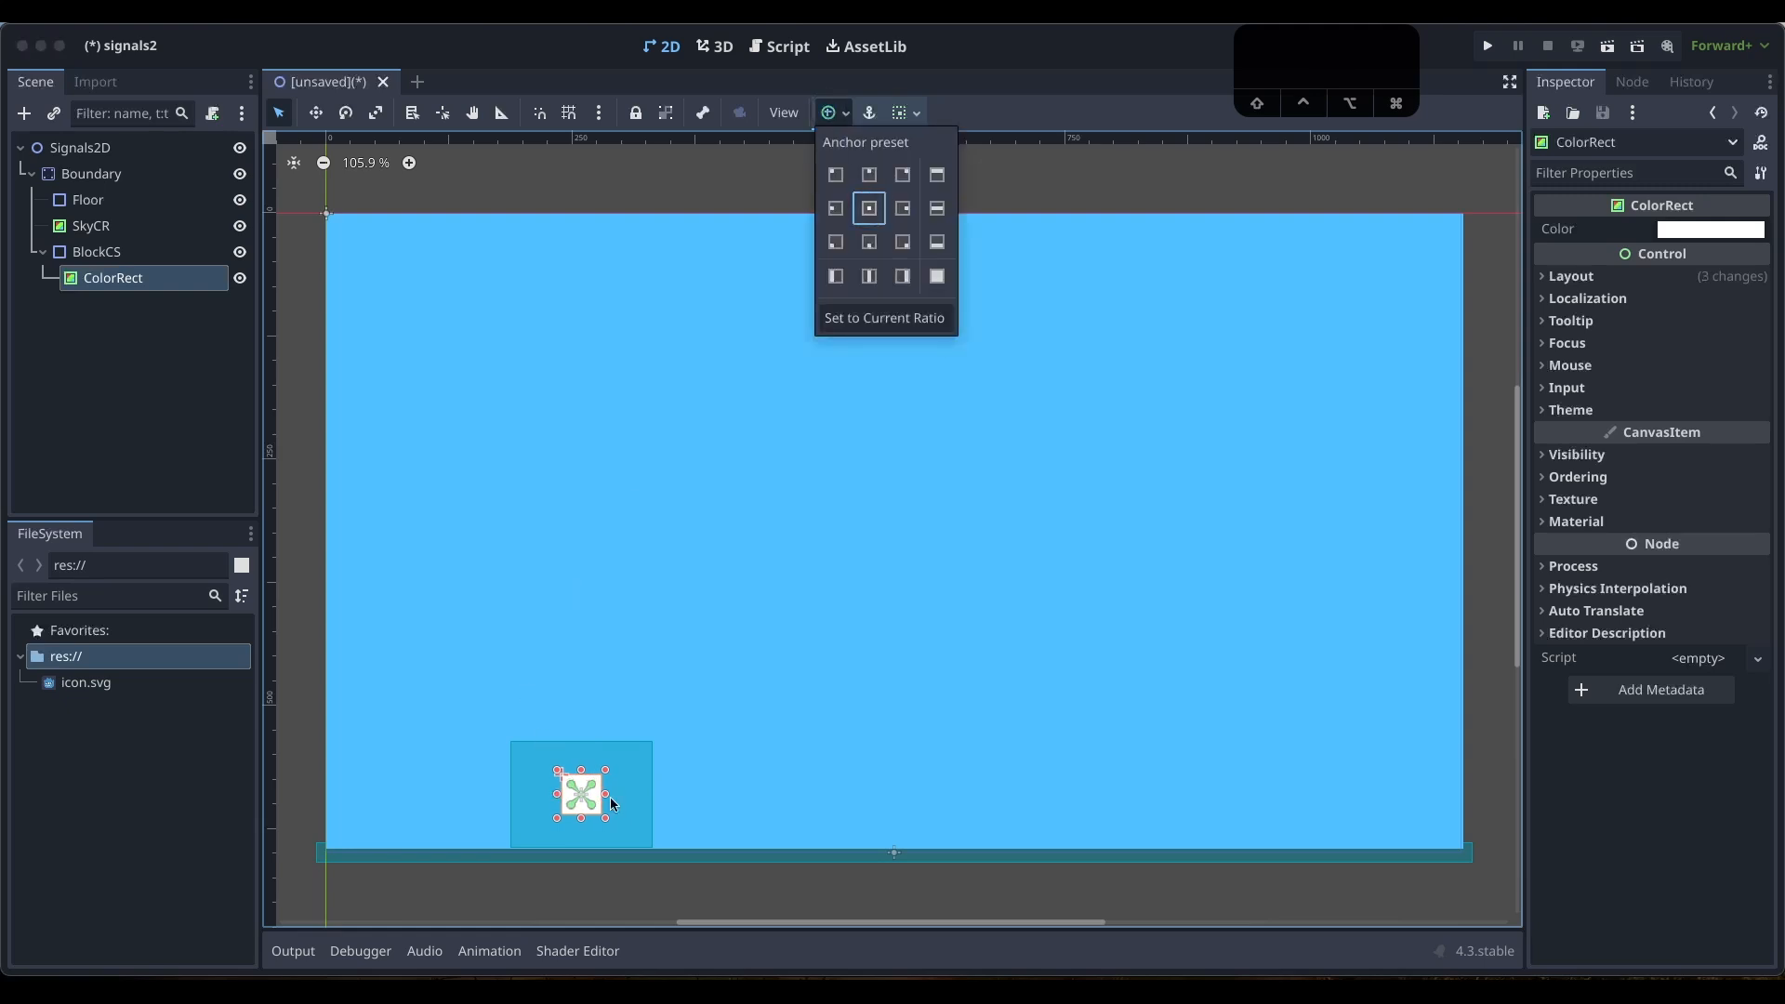
pyautogui.keyDown('alt'); pyautogui.click(605, 768); pyautogui.keyUp('alt')
pyautogui.keyDown('alt'); pyautogui.moveTo(606, 768); pyautogui.dragTo(655, 738); pyautogui.keyUp('alt')
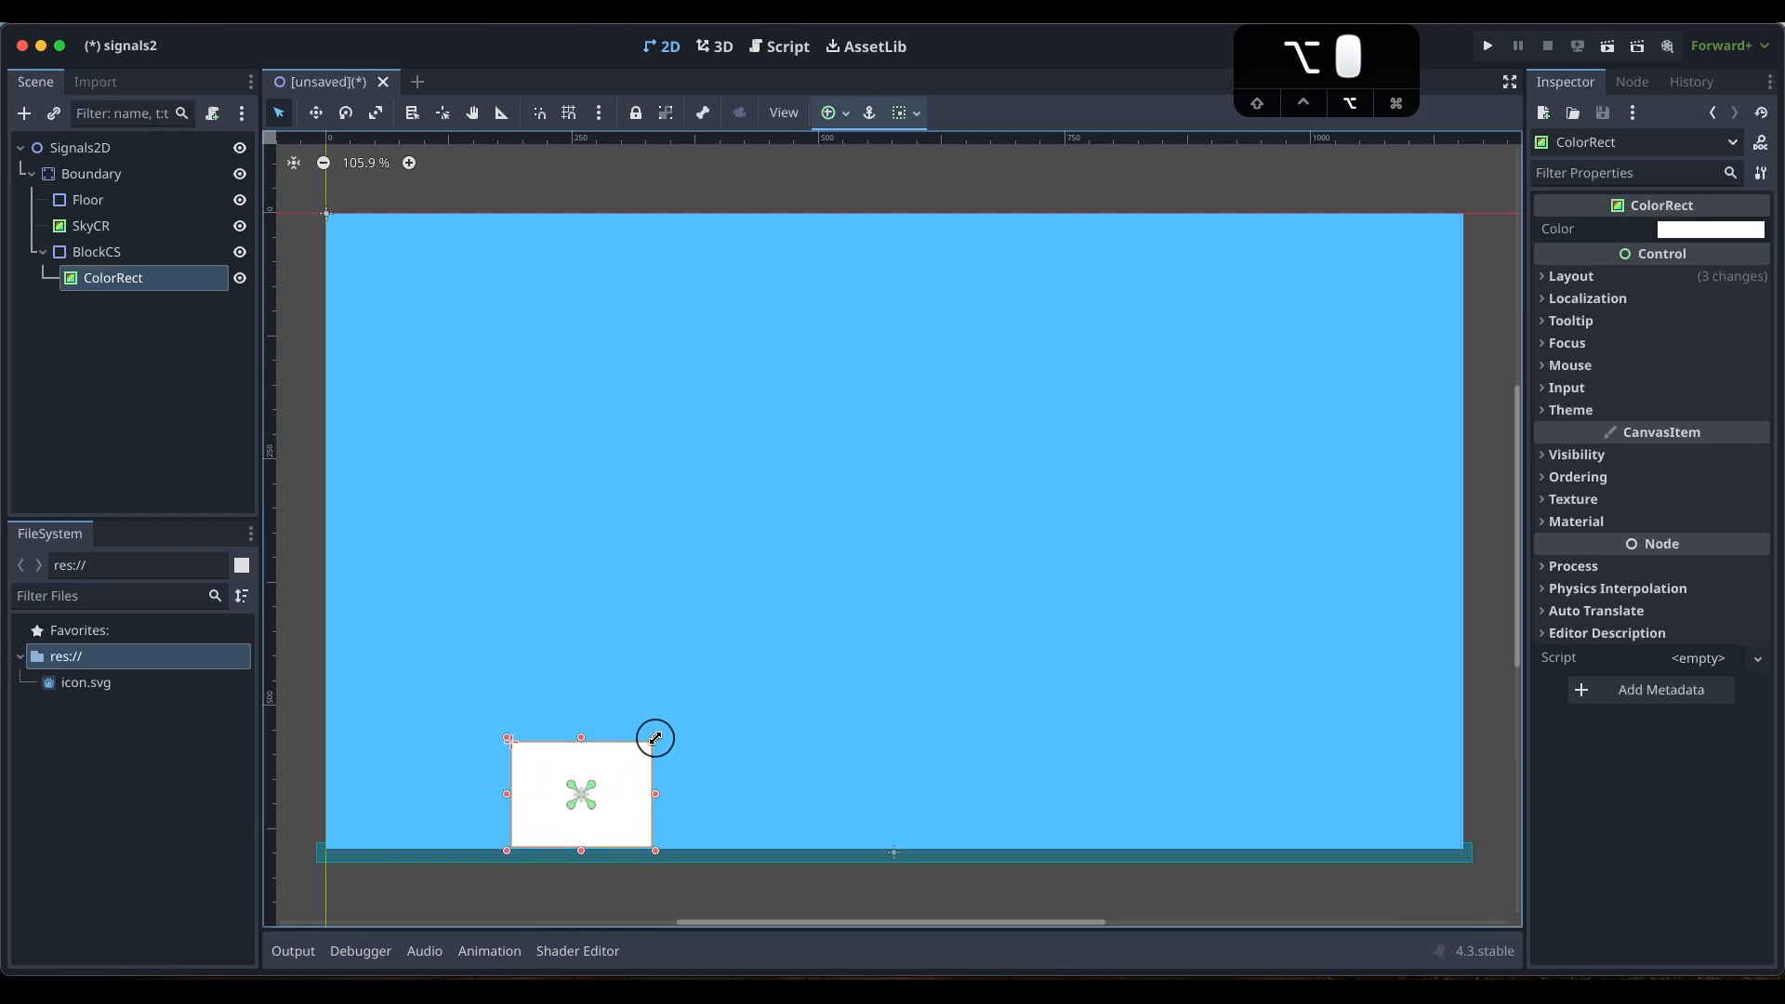
pyautogui.click(144, 327)
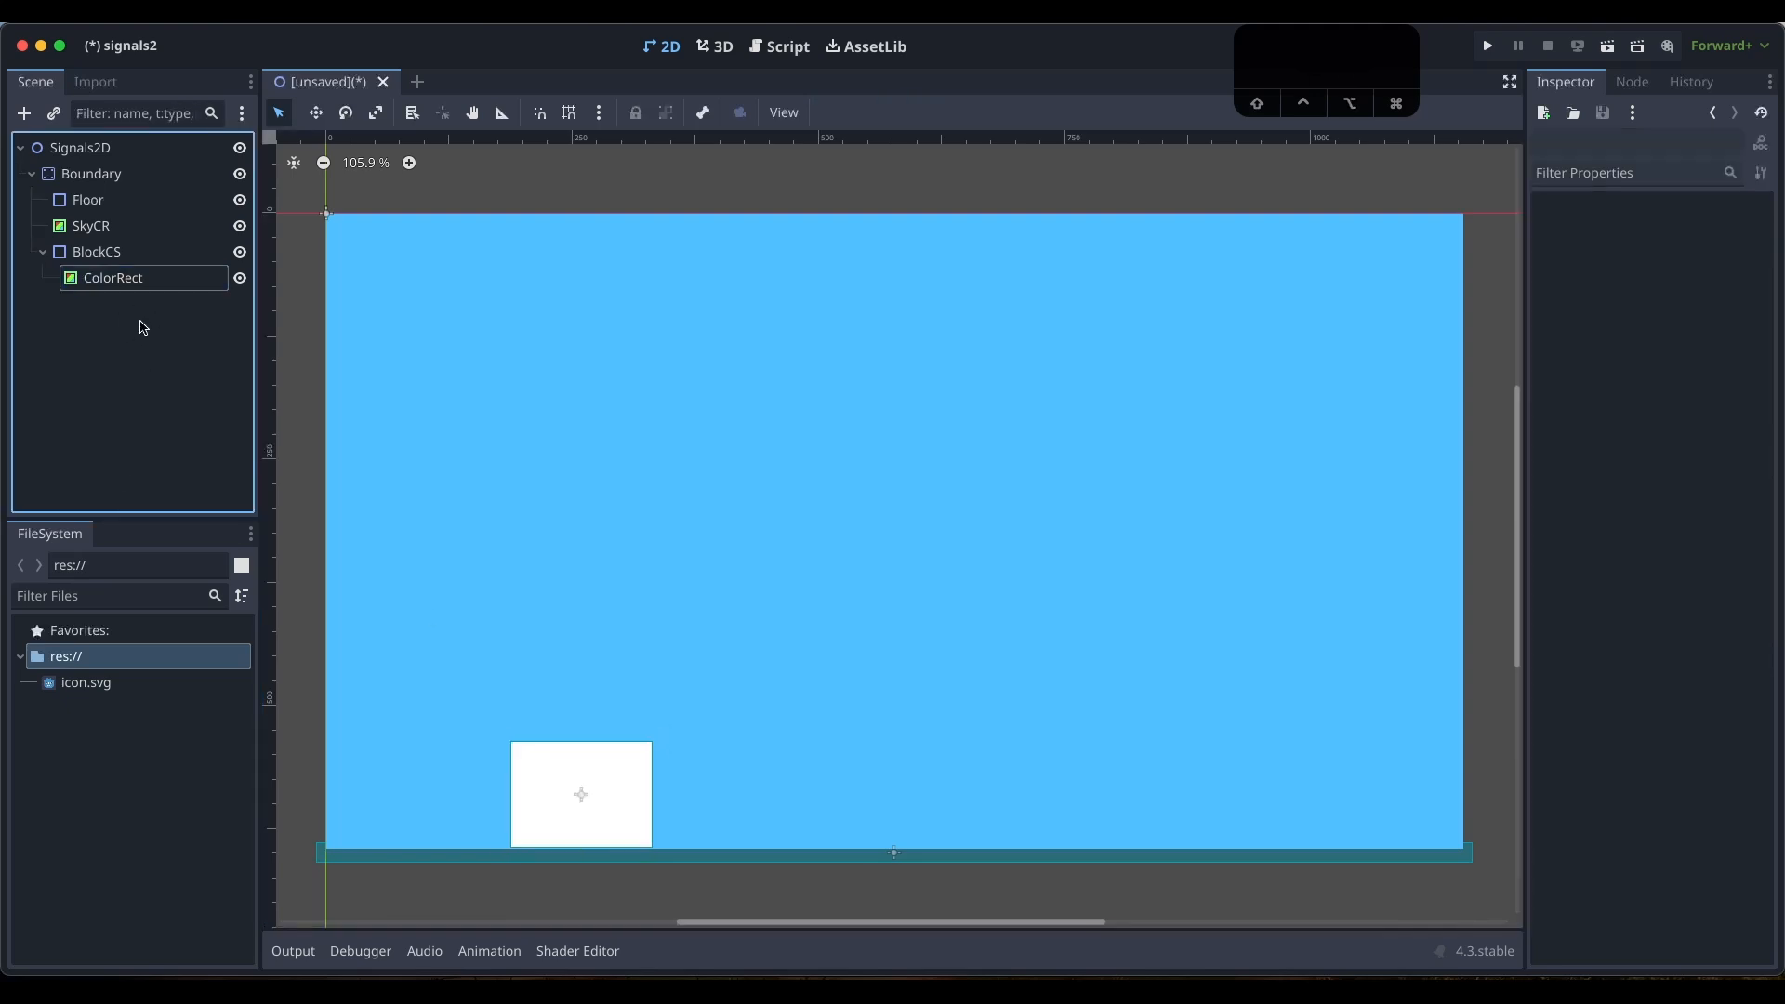
# Rename the ColorRect under BlockCS as BlockCR
pyautogui.doubleClick(132, 283)
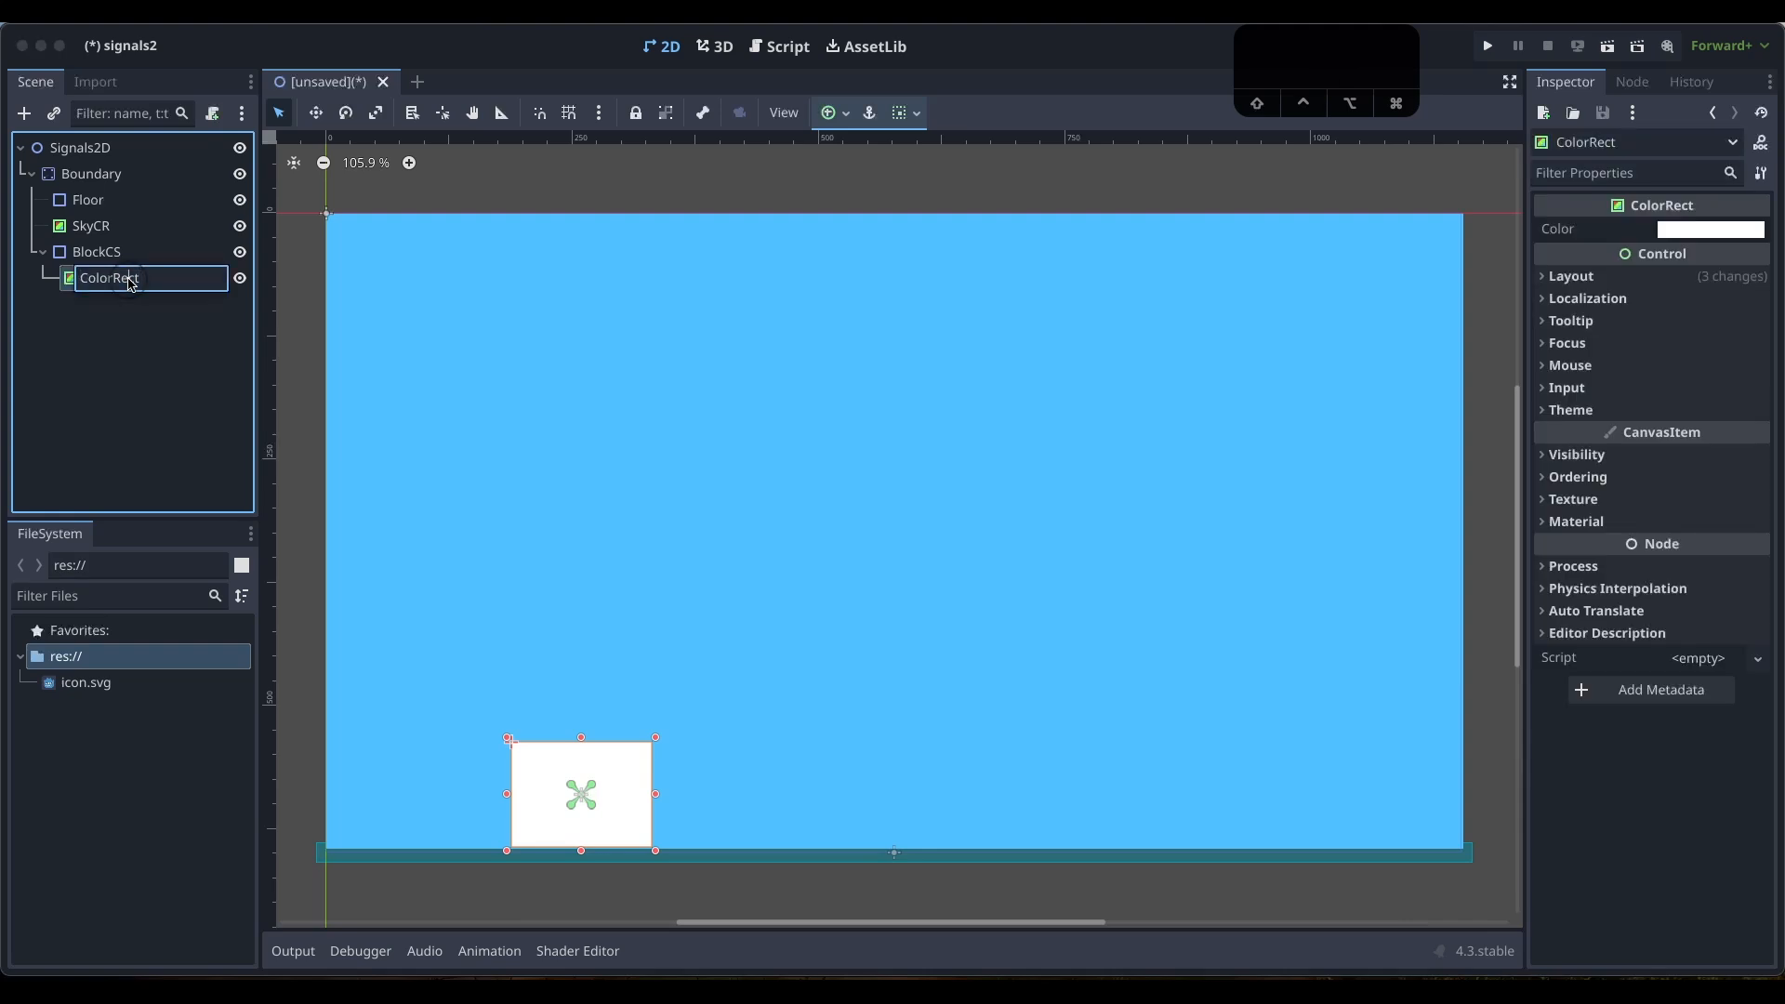
pyautogui.write('BlockCR')
pyautogui.press('Return')
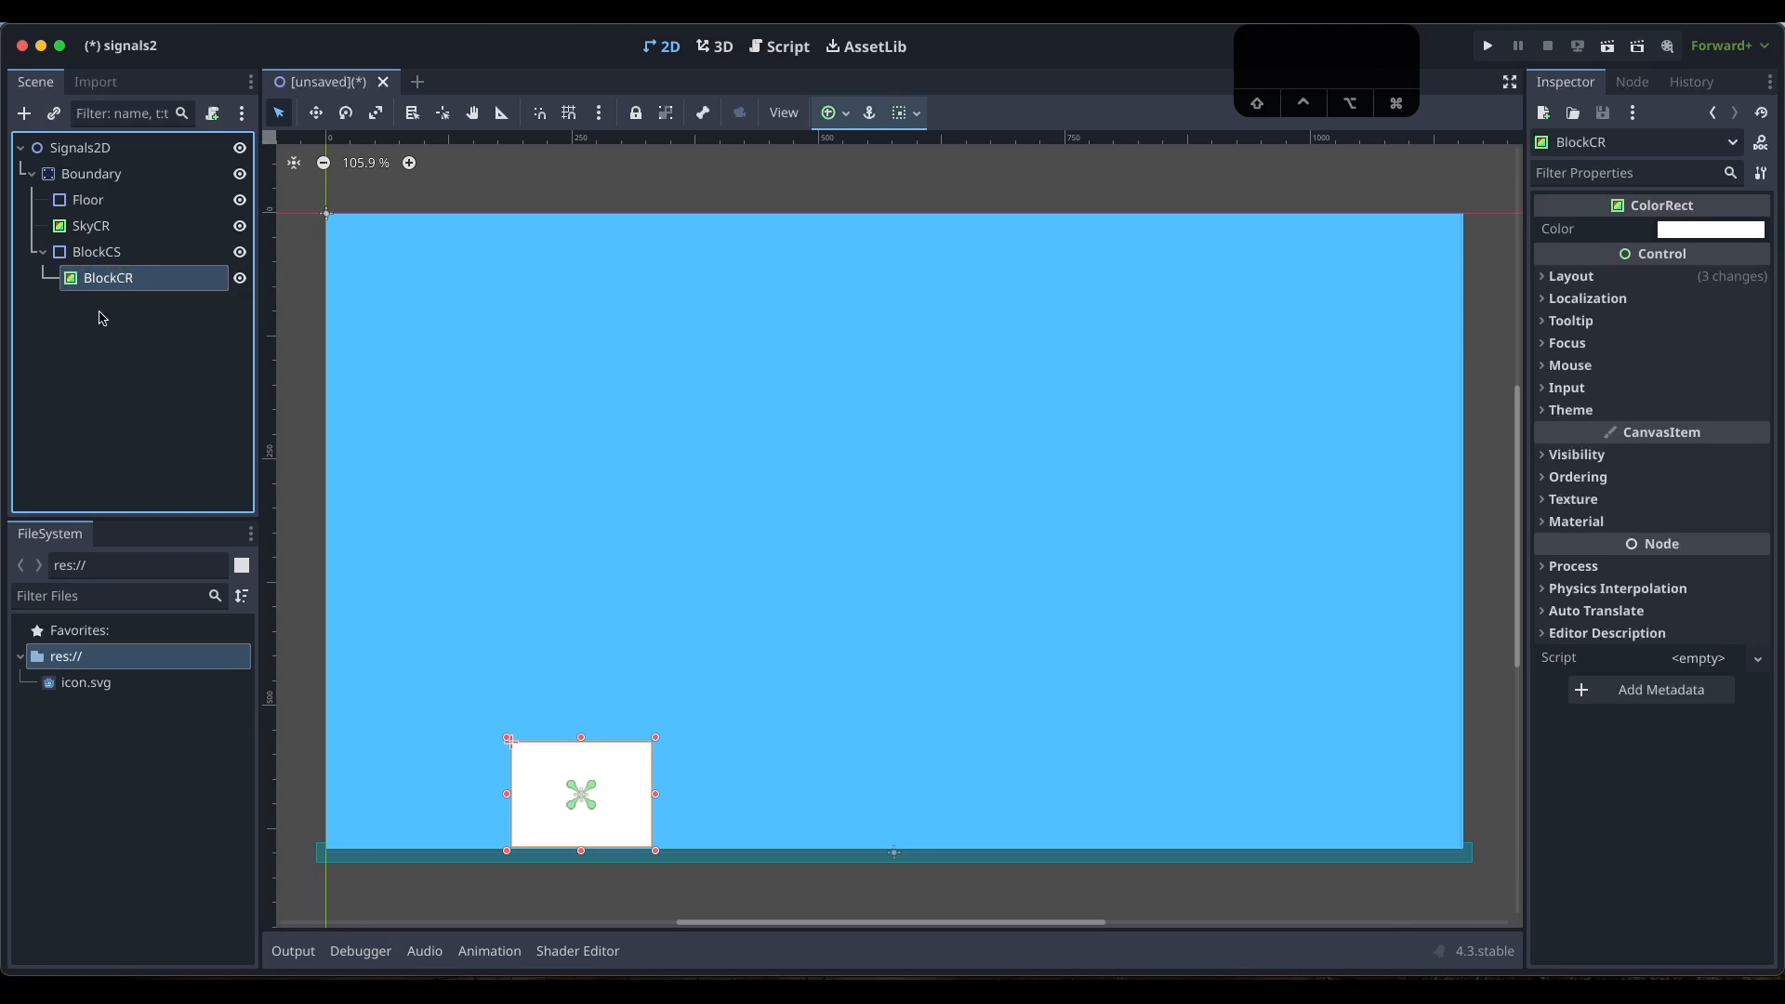
# Add an Area2D node as a child of BlockCS
pyautogui.click(102, 254)
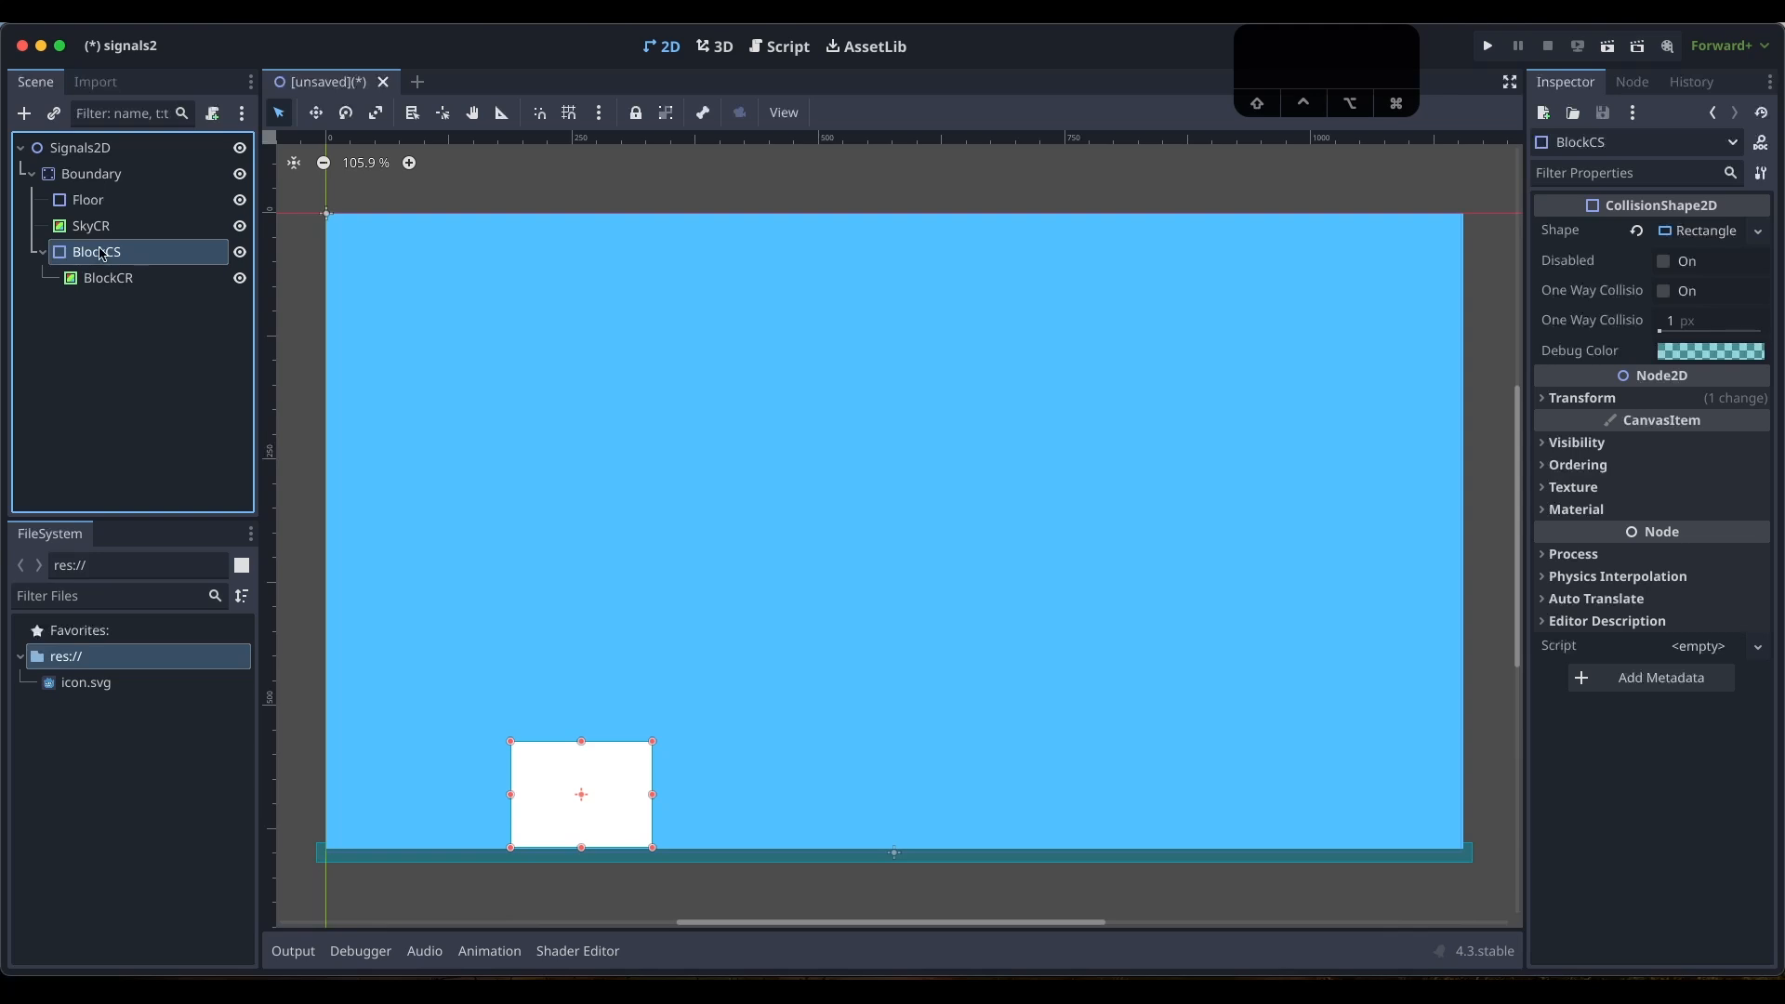
pyautogui.press('super+a')
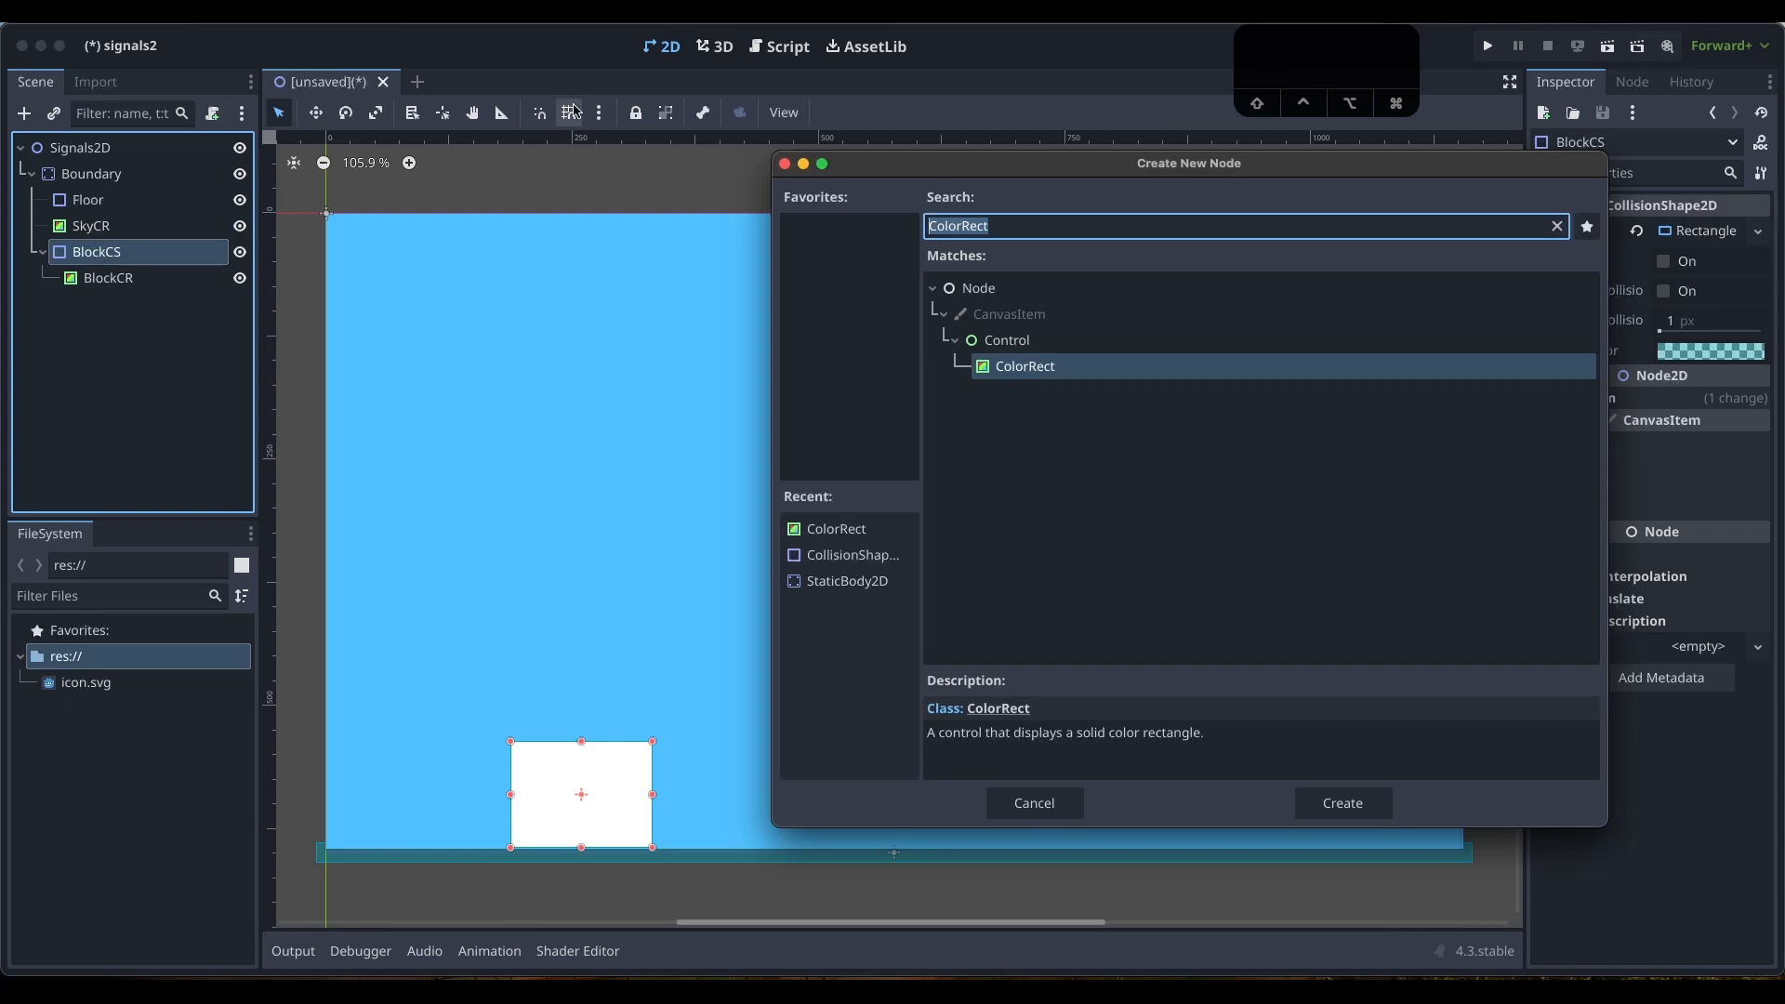
pyautogui.write('area')
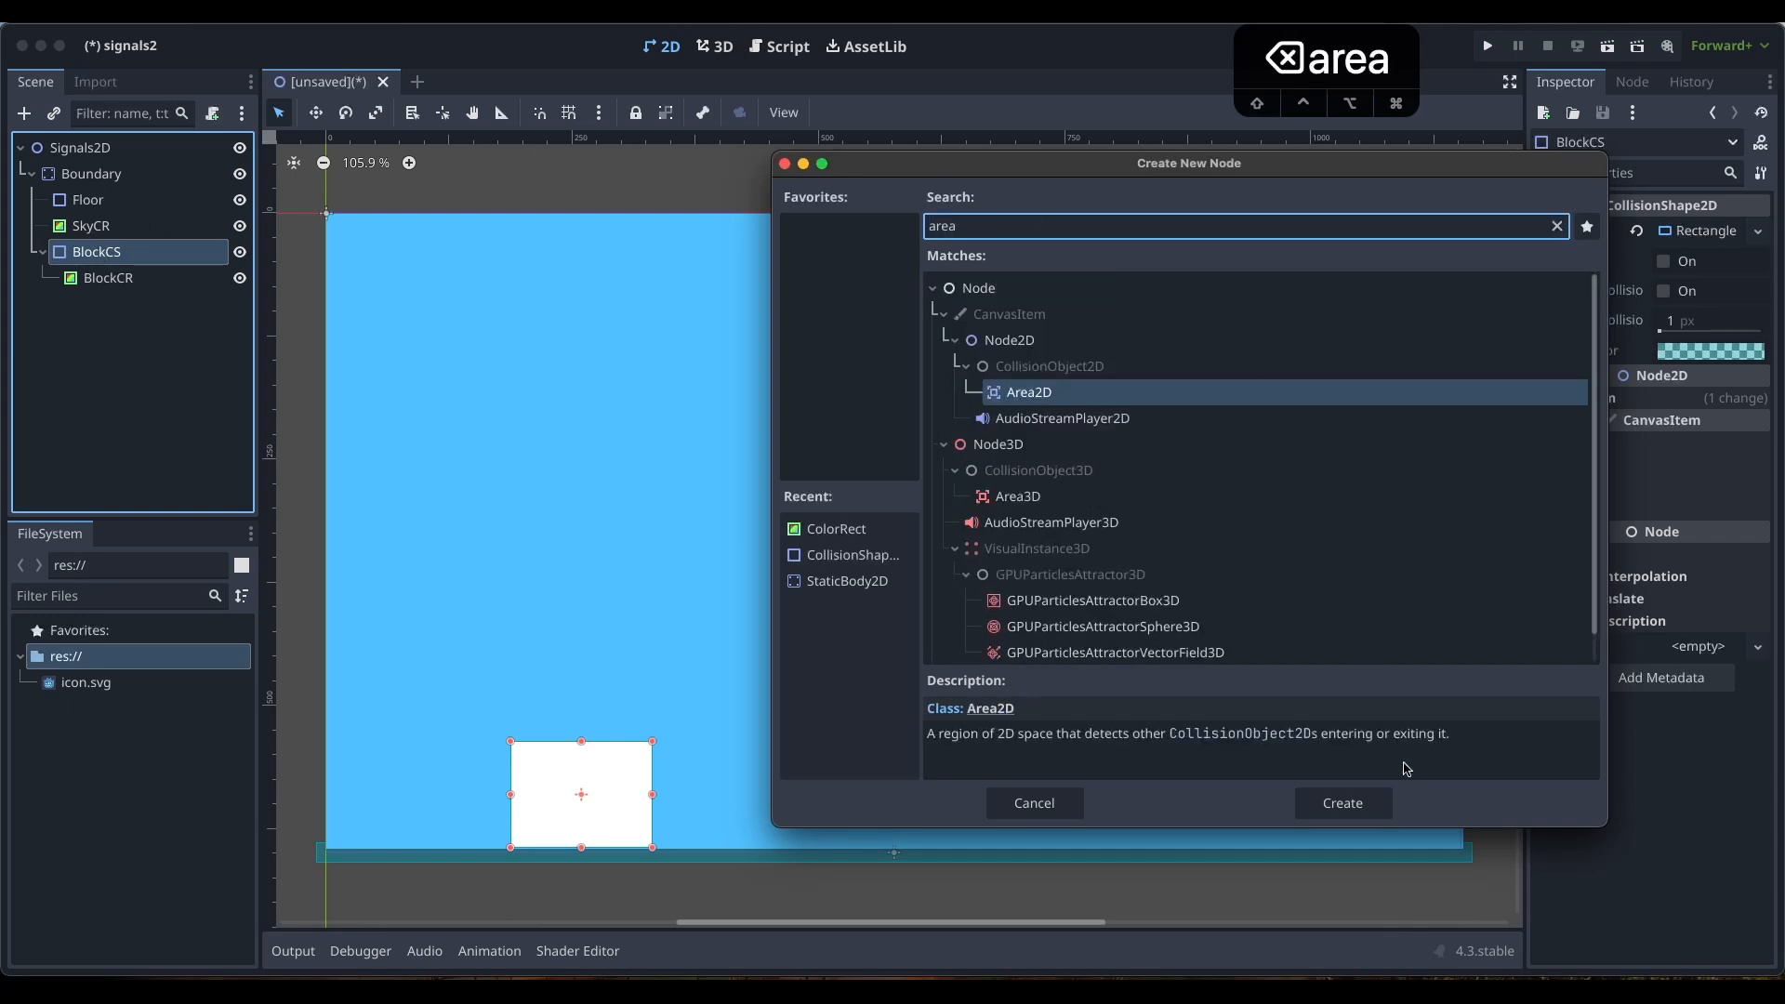
pyautogui.click(1326, 809)
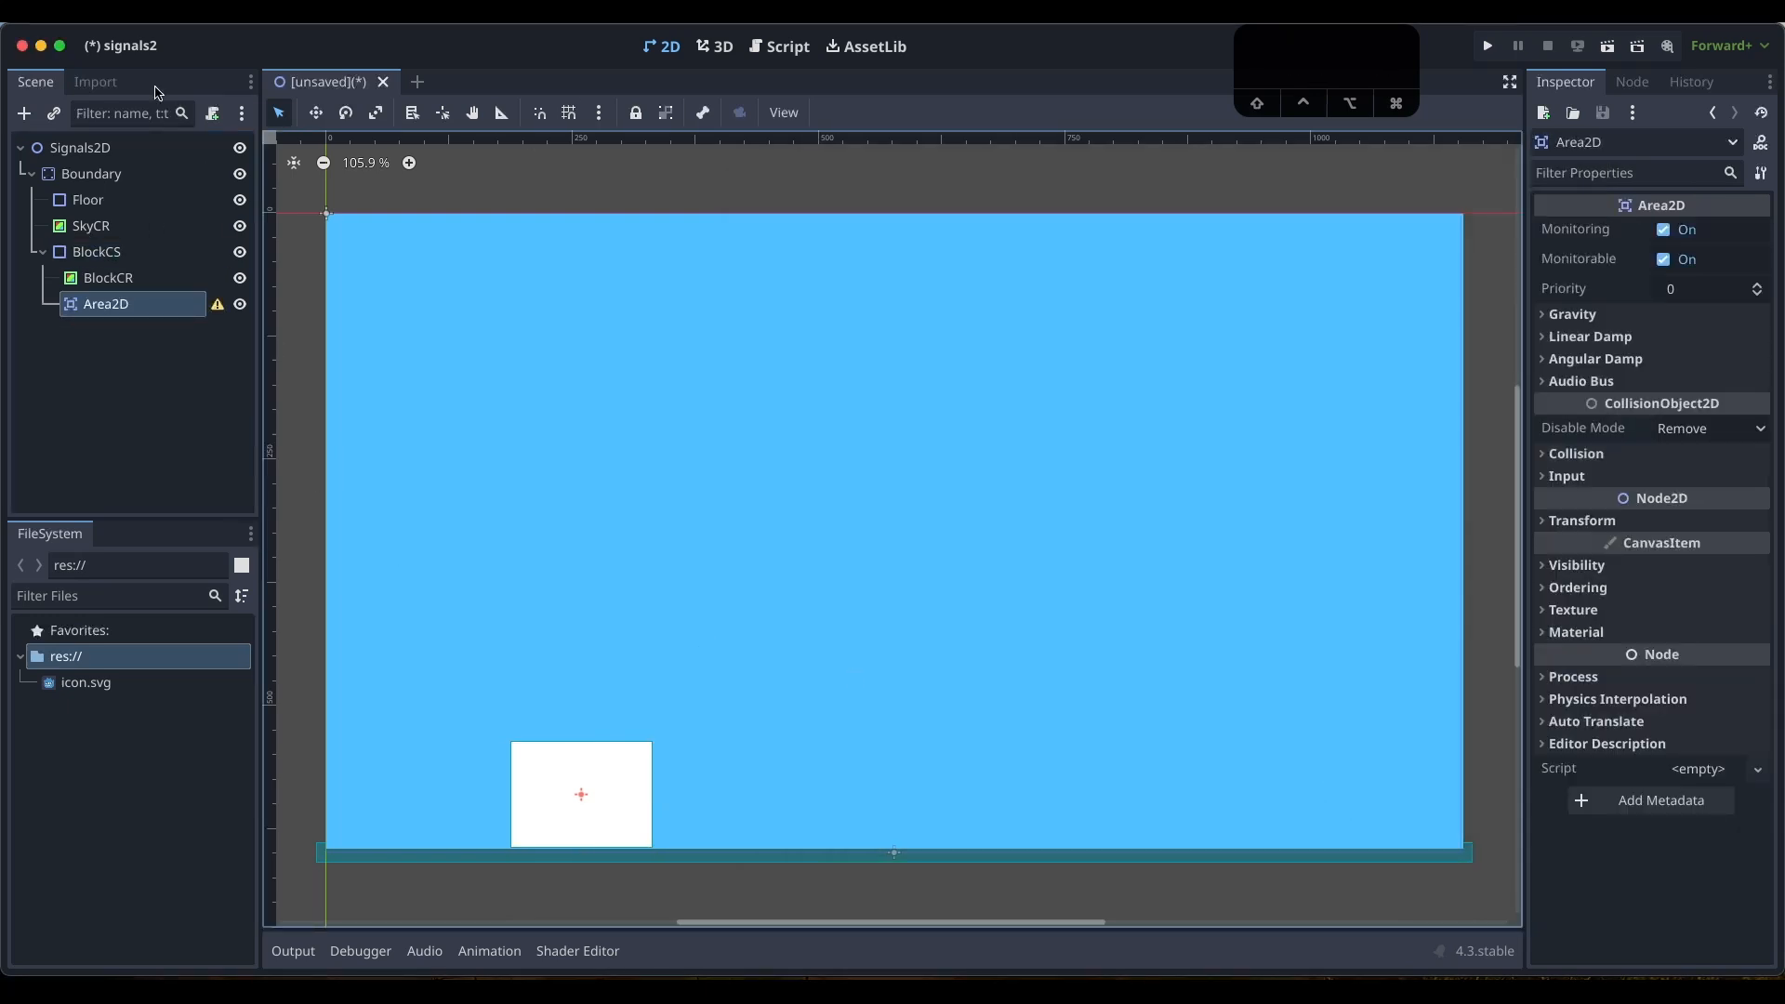
# Add a CollisionShape2D child to the Area2D and give it a new rectangle shape
pyautogui.click(24, 113)
pyautogui.click(853, 580)
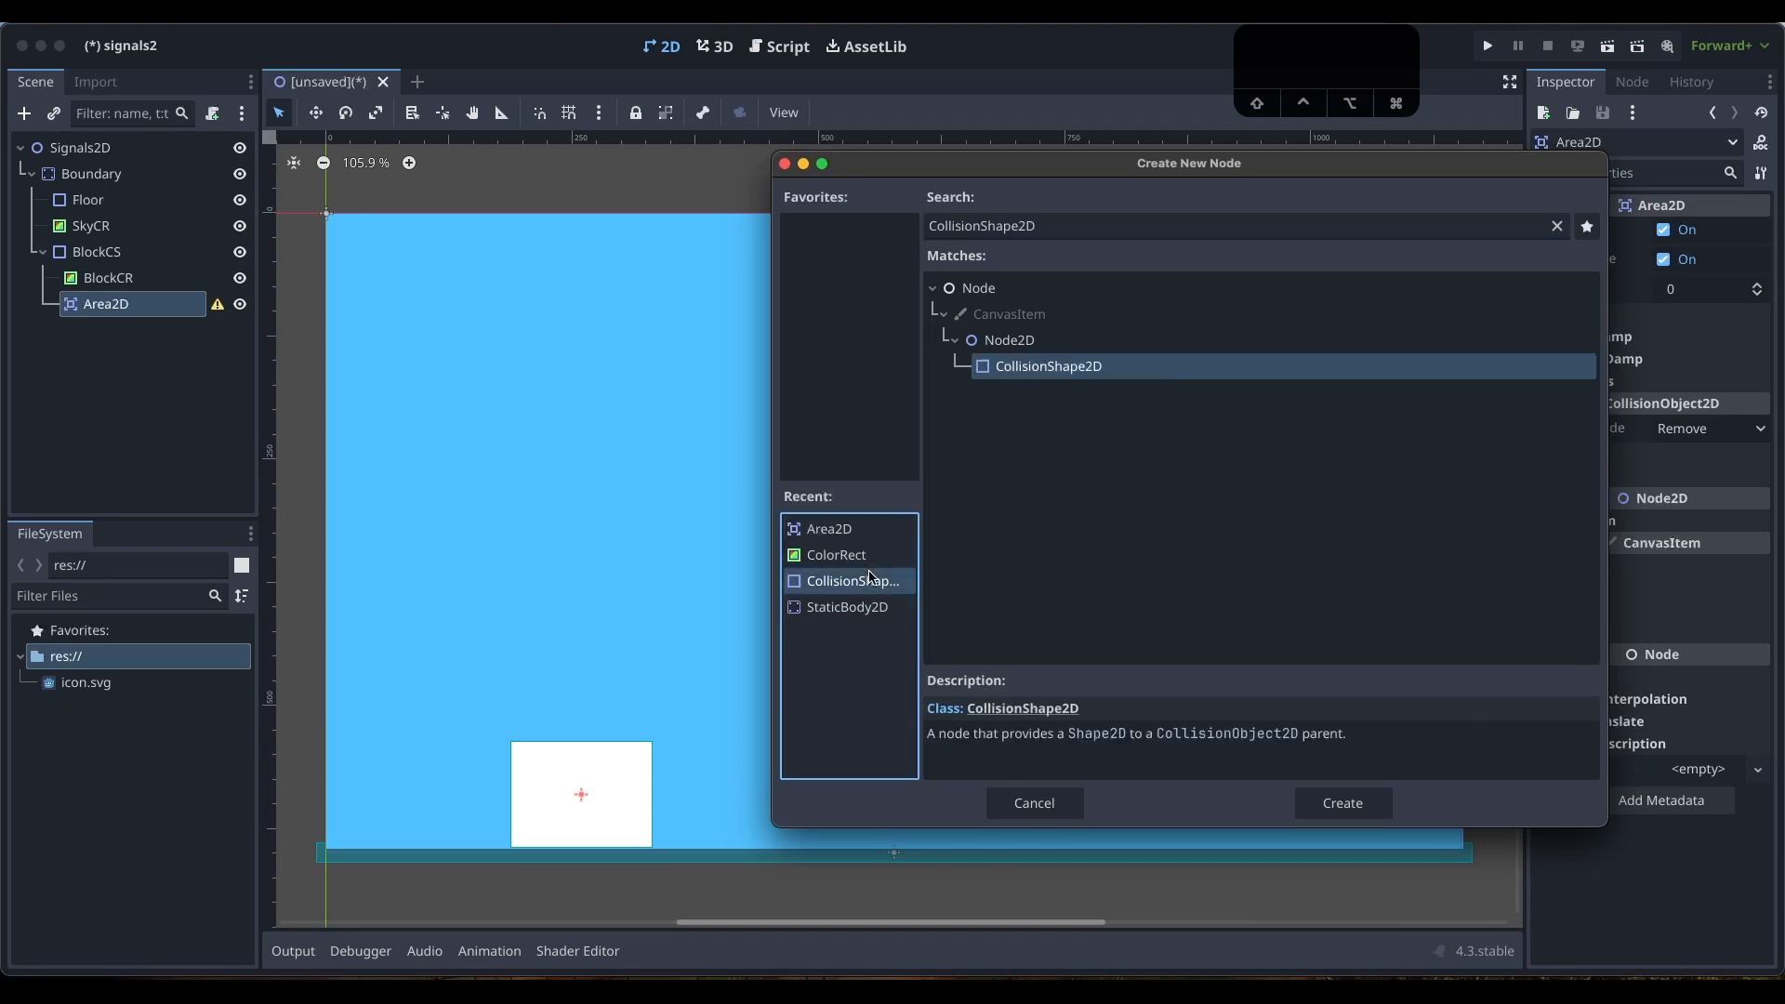
pyautogui.click(1342, 800)
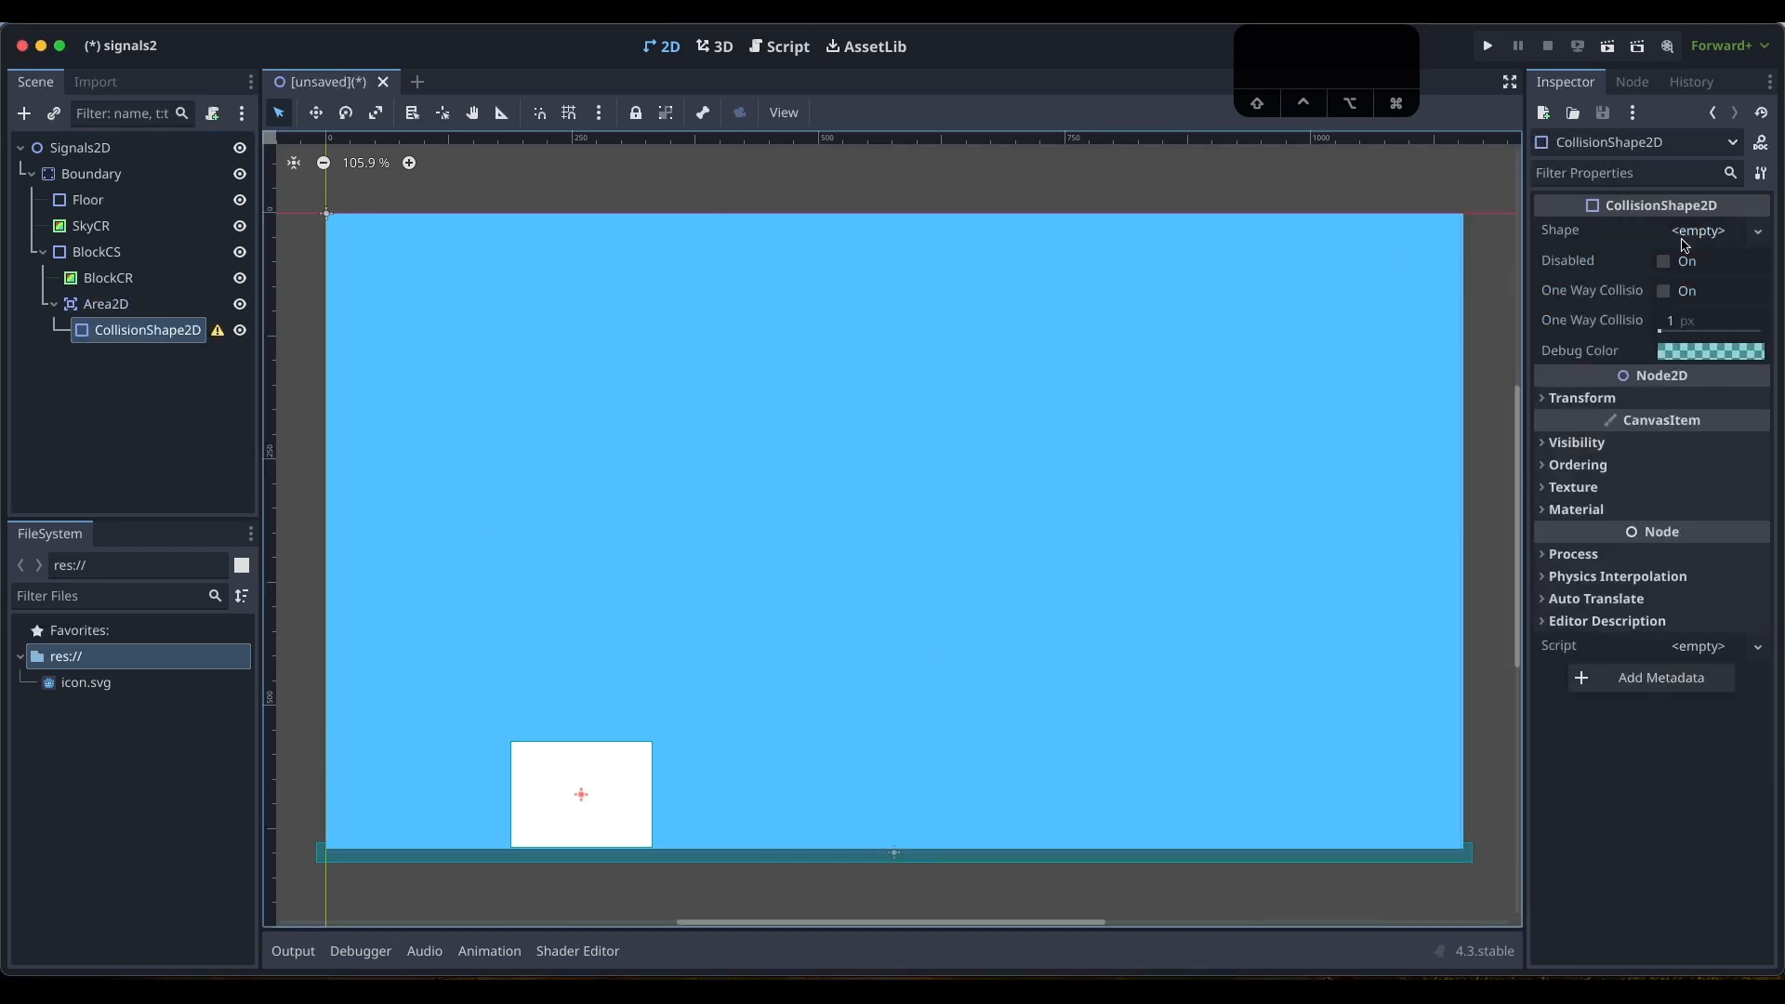
pyautogui.click(1741, 245)
pyautogui.click(1687, 363)
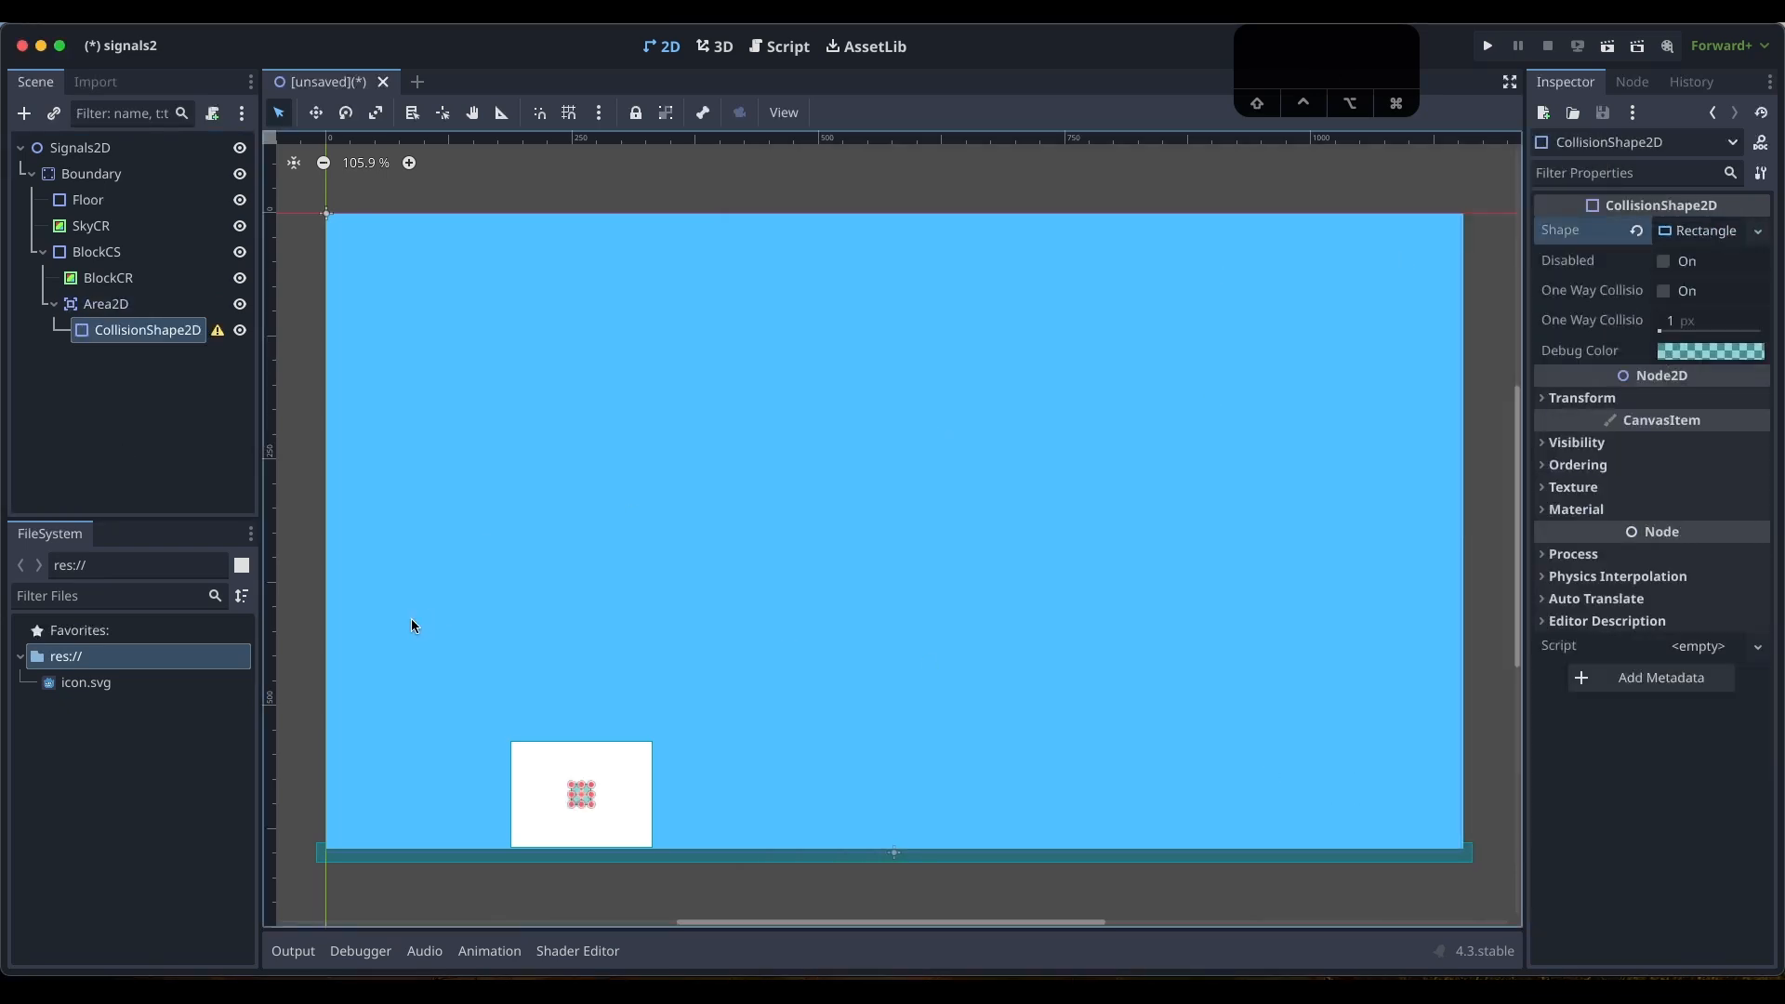
# Move the Area2D with its collision shape just above the block and resize the shape into a thin horizontal strip
pyautogui.keyDown('ctrl'); pyautogui.click(105, 304); pyautogui.keyUp('ctrl')
pyautogui.moveTo(583, 799); pyautogui.dragTo(581, 729)
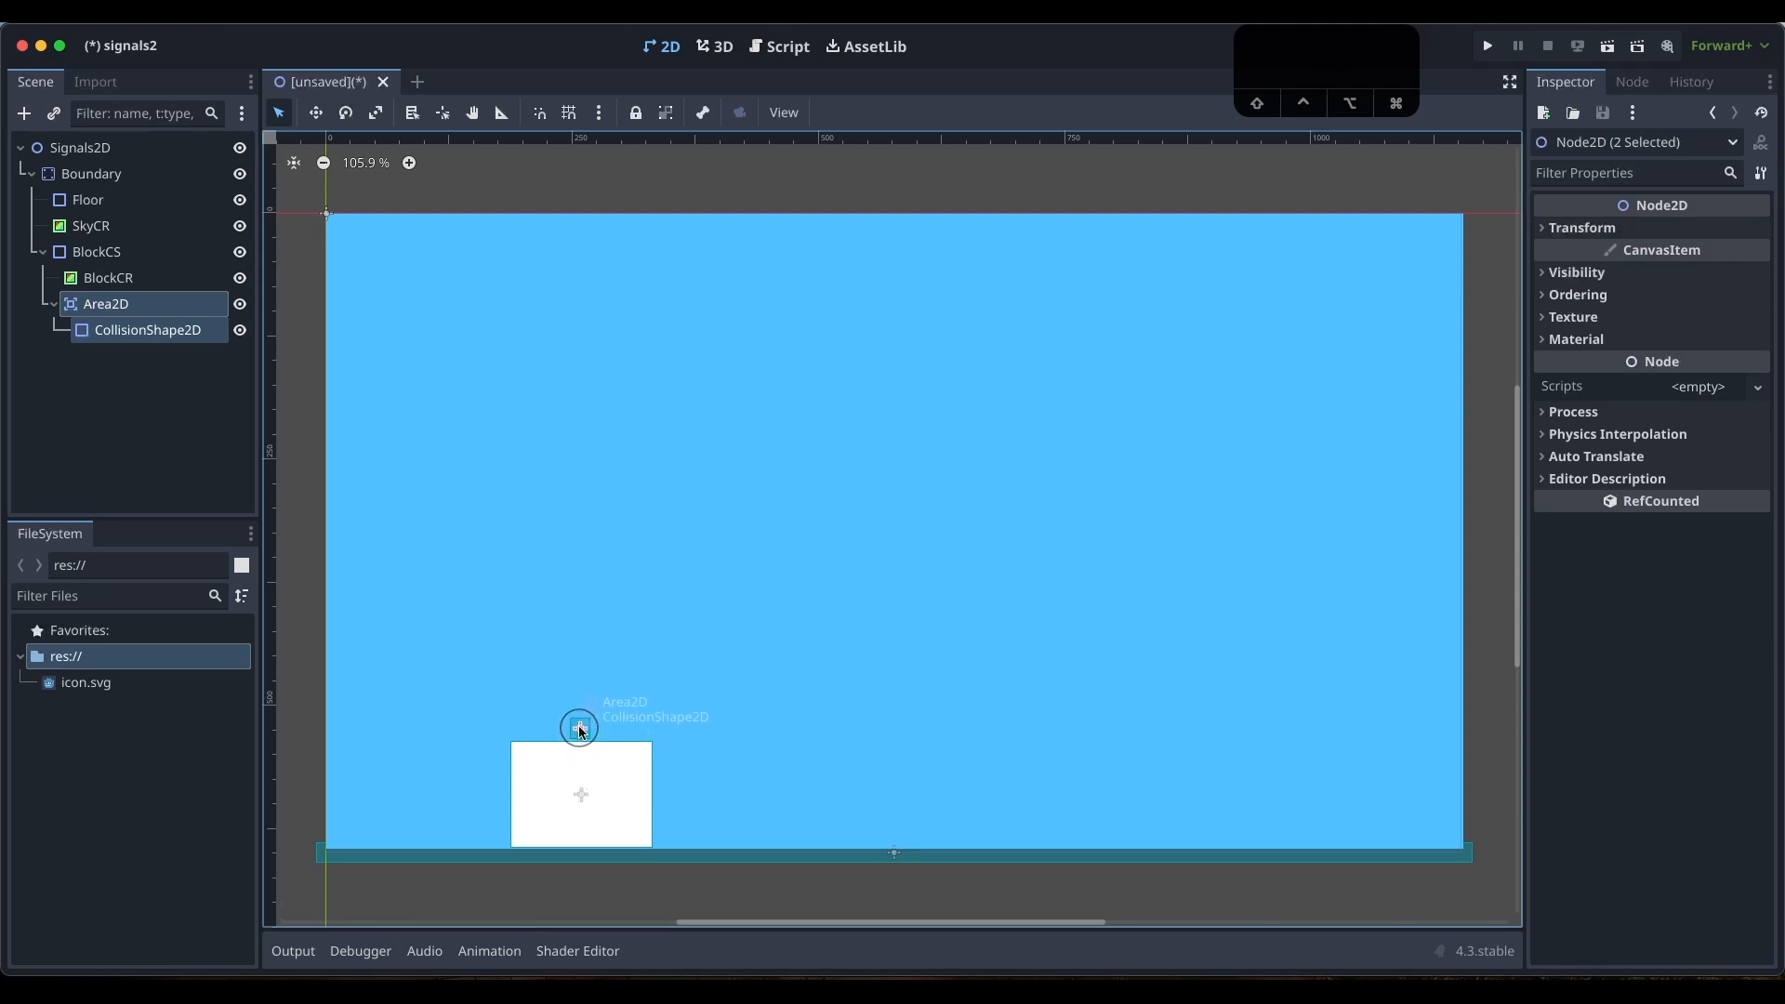
pyautogui.click(112, 329)
pyautogui.moveTo(589, 725)
pyautogui.keyDown('alt'); pyautogui.mouseDown()
pyautogui.moveTo(629, 727)
pyautogui.moveTo(580, 736)
pyautogui.mouseUp(); pyautogui.keyUp('alt')
# Lower the Area2D and its collision shape together onto the block's top edge, and clear the selection
pyautogui.keyDown('shift'); pyautogui.click(119, 285); pyautogui.keyUp('shift')
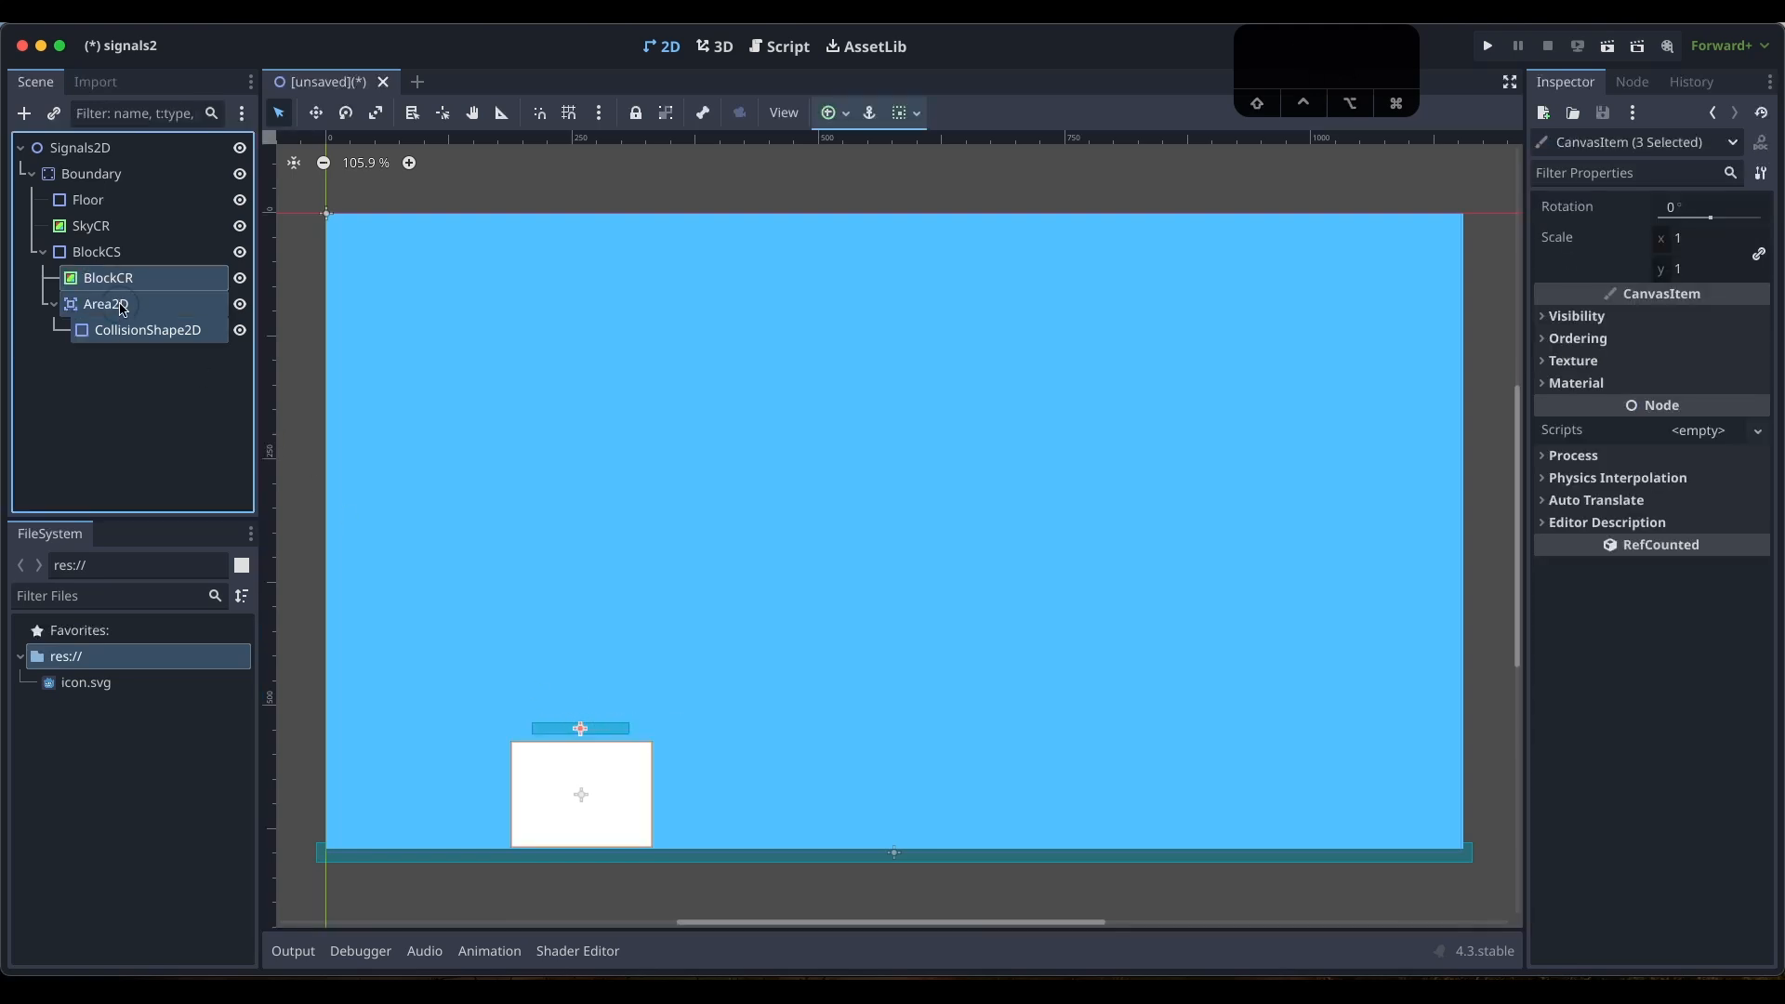
pyautogui.click(122, 303)
pyautogui.keyDown('shift'); pyautogui.click(129, 332); pyautogui.keyUp('shift')
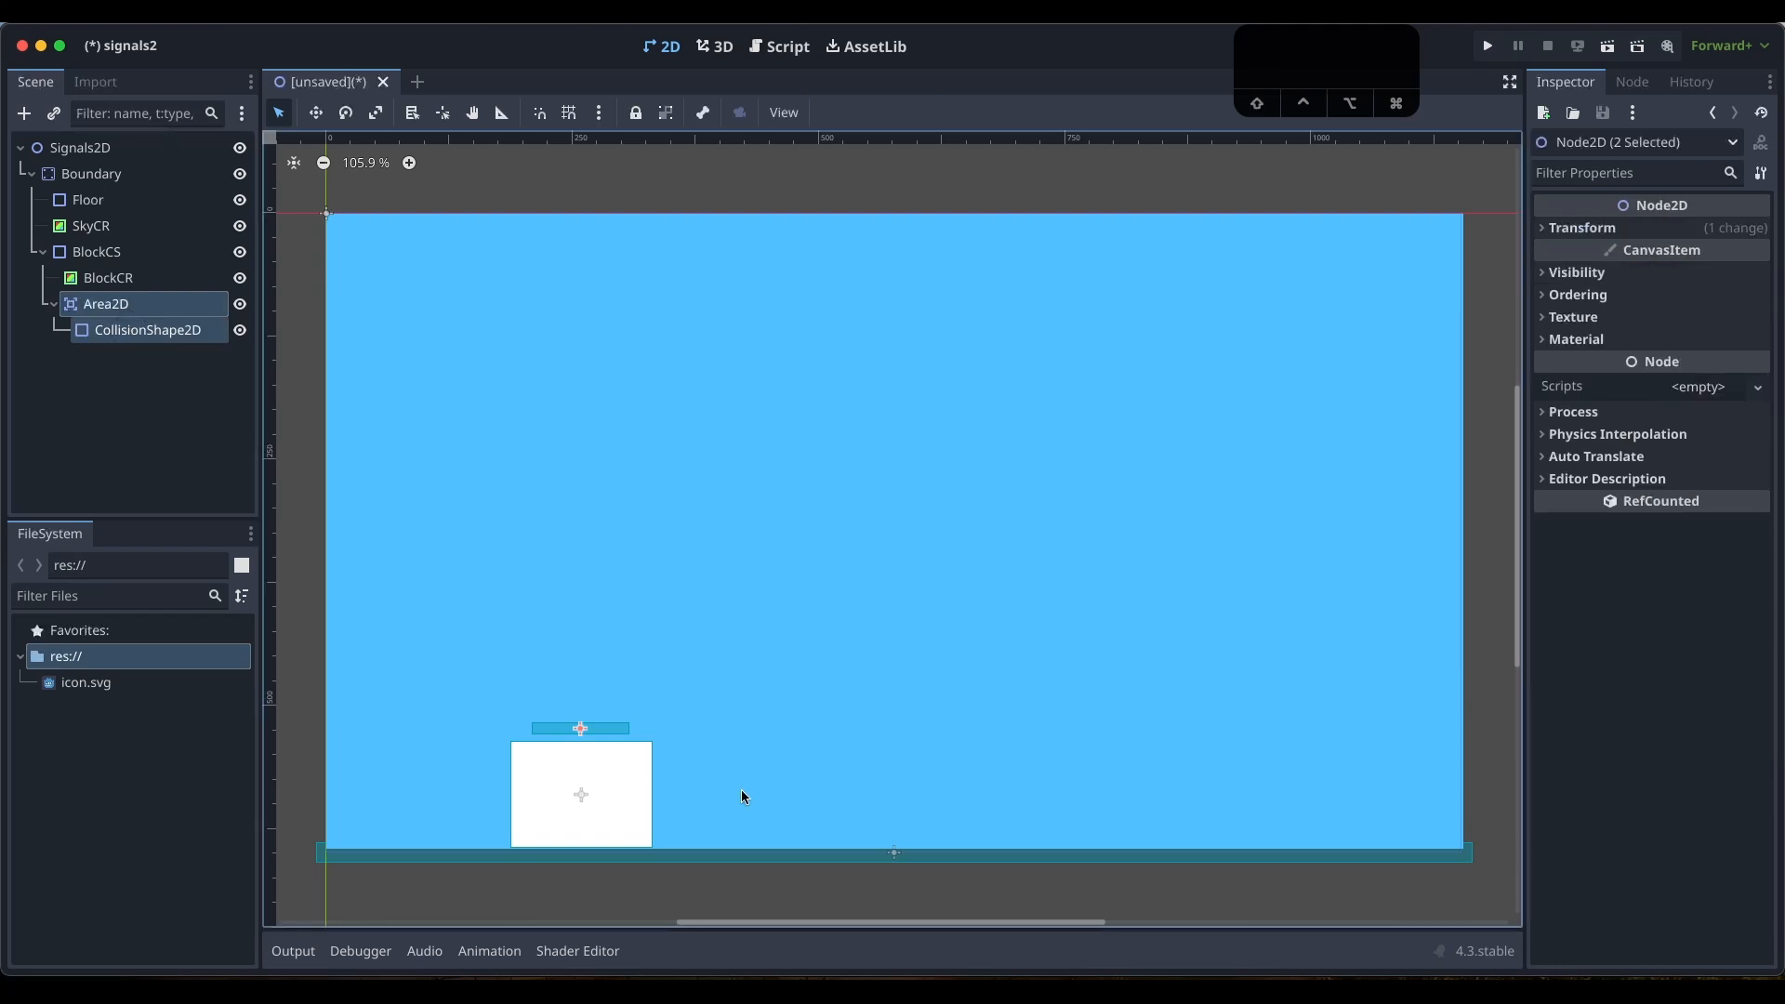
pyautogui.moveTo(583, 728); pyautogui.dragTo(580, 734)
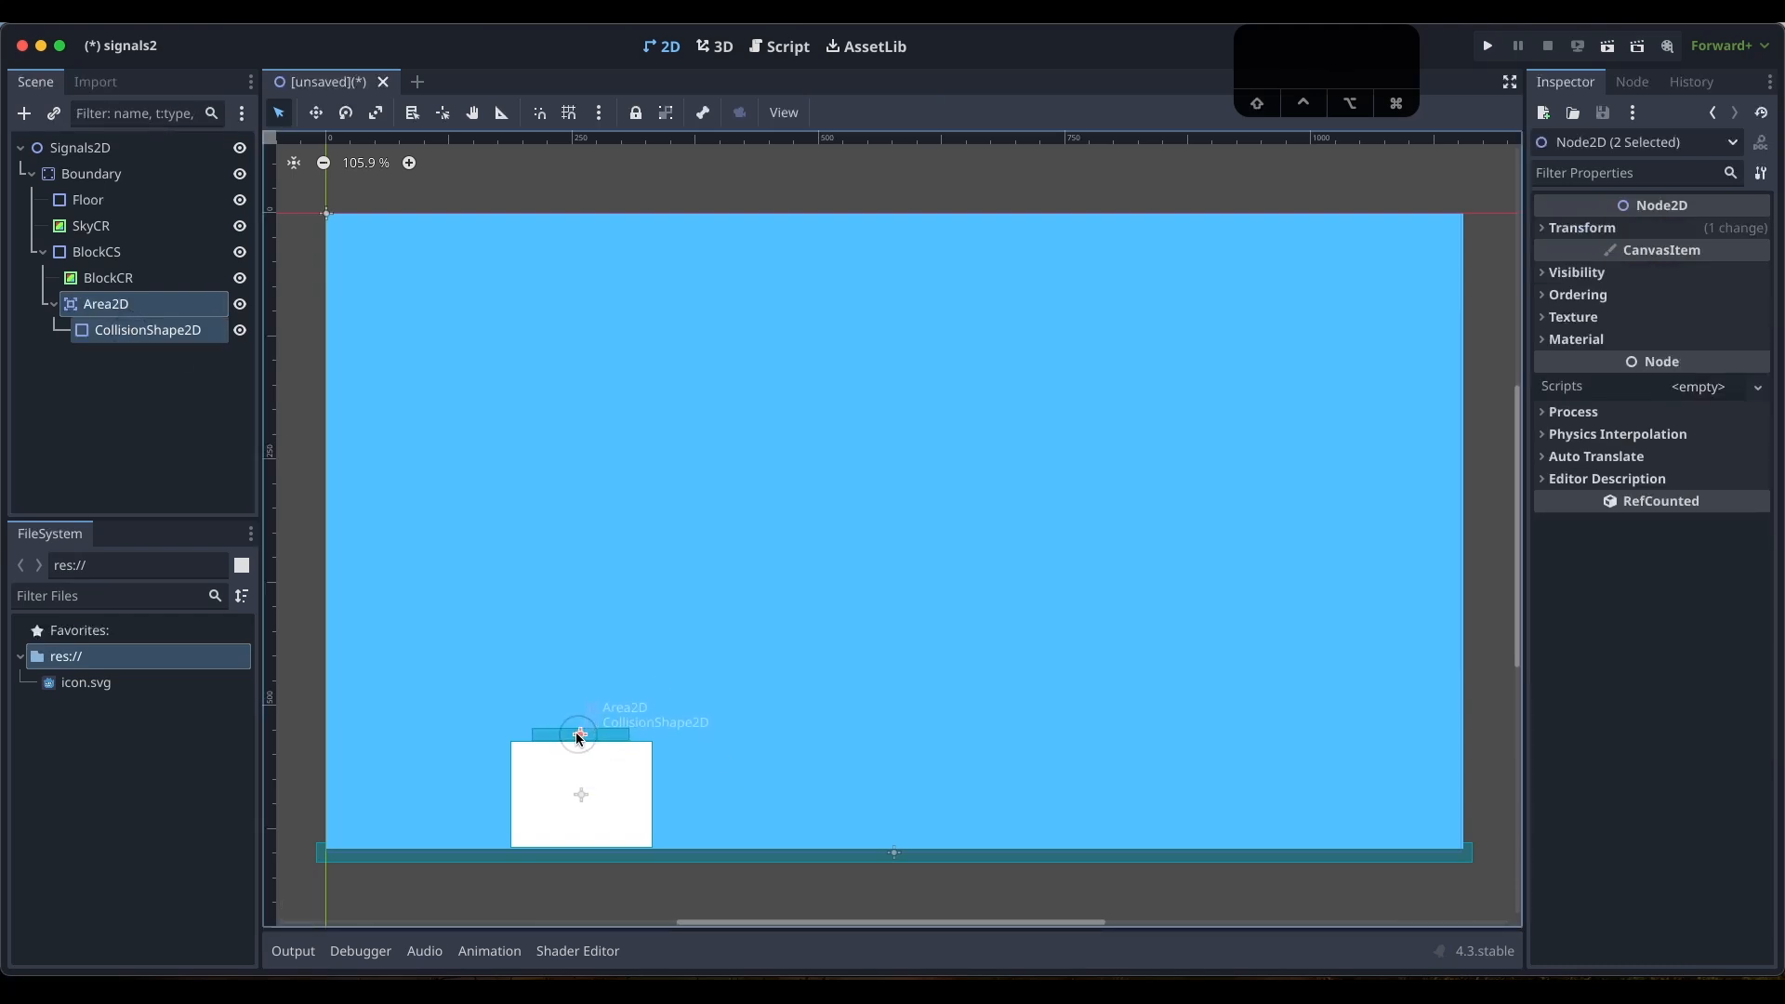
pyautogui.click(140, 433)
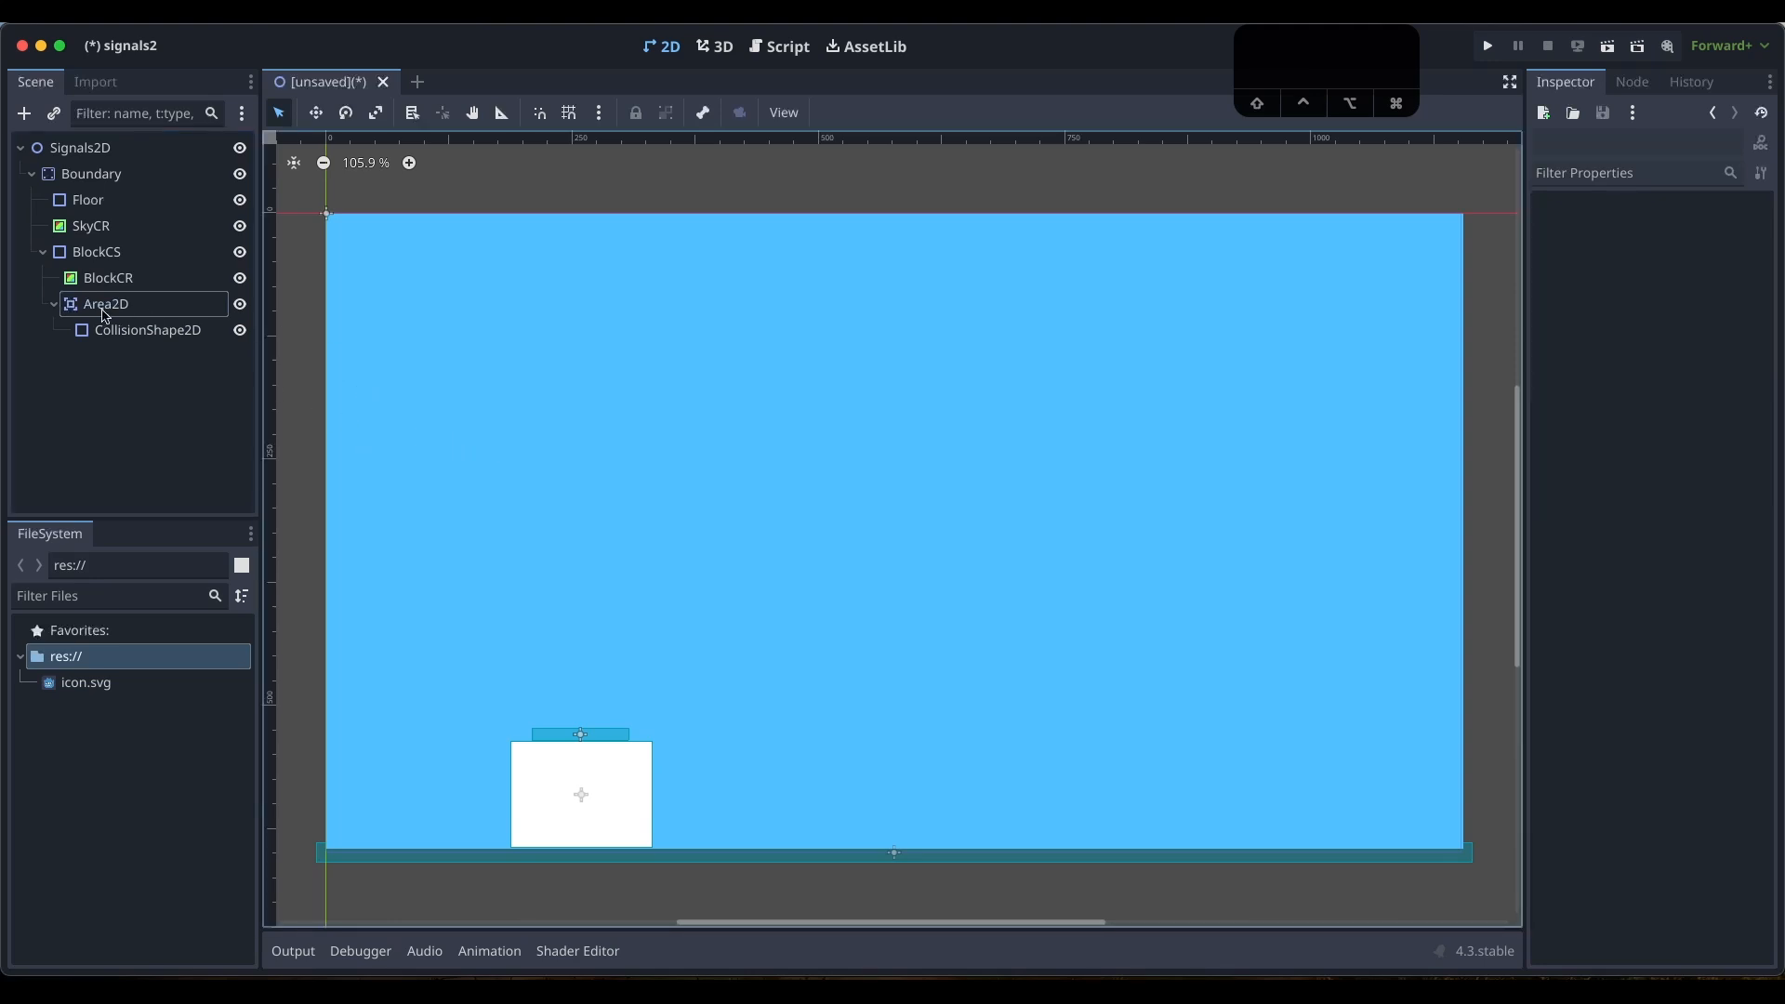
# Rename the Area2D node under BlockCS to BlockArea2D and clear the selection
pyautogui.doubleClick(89, 305)
pyautogui.click(89, 305)
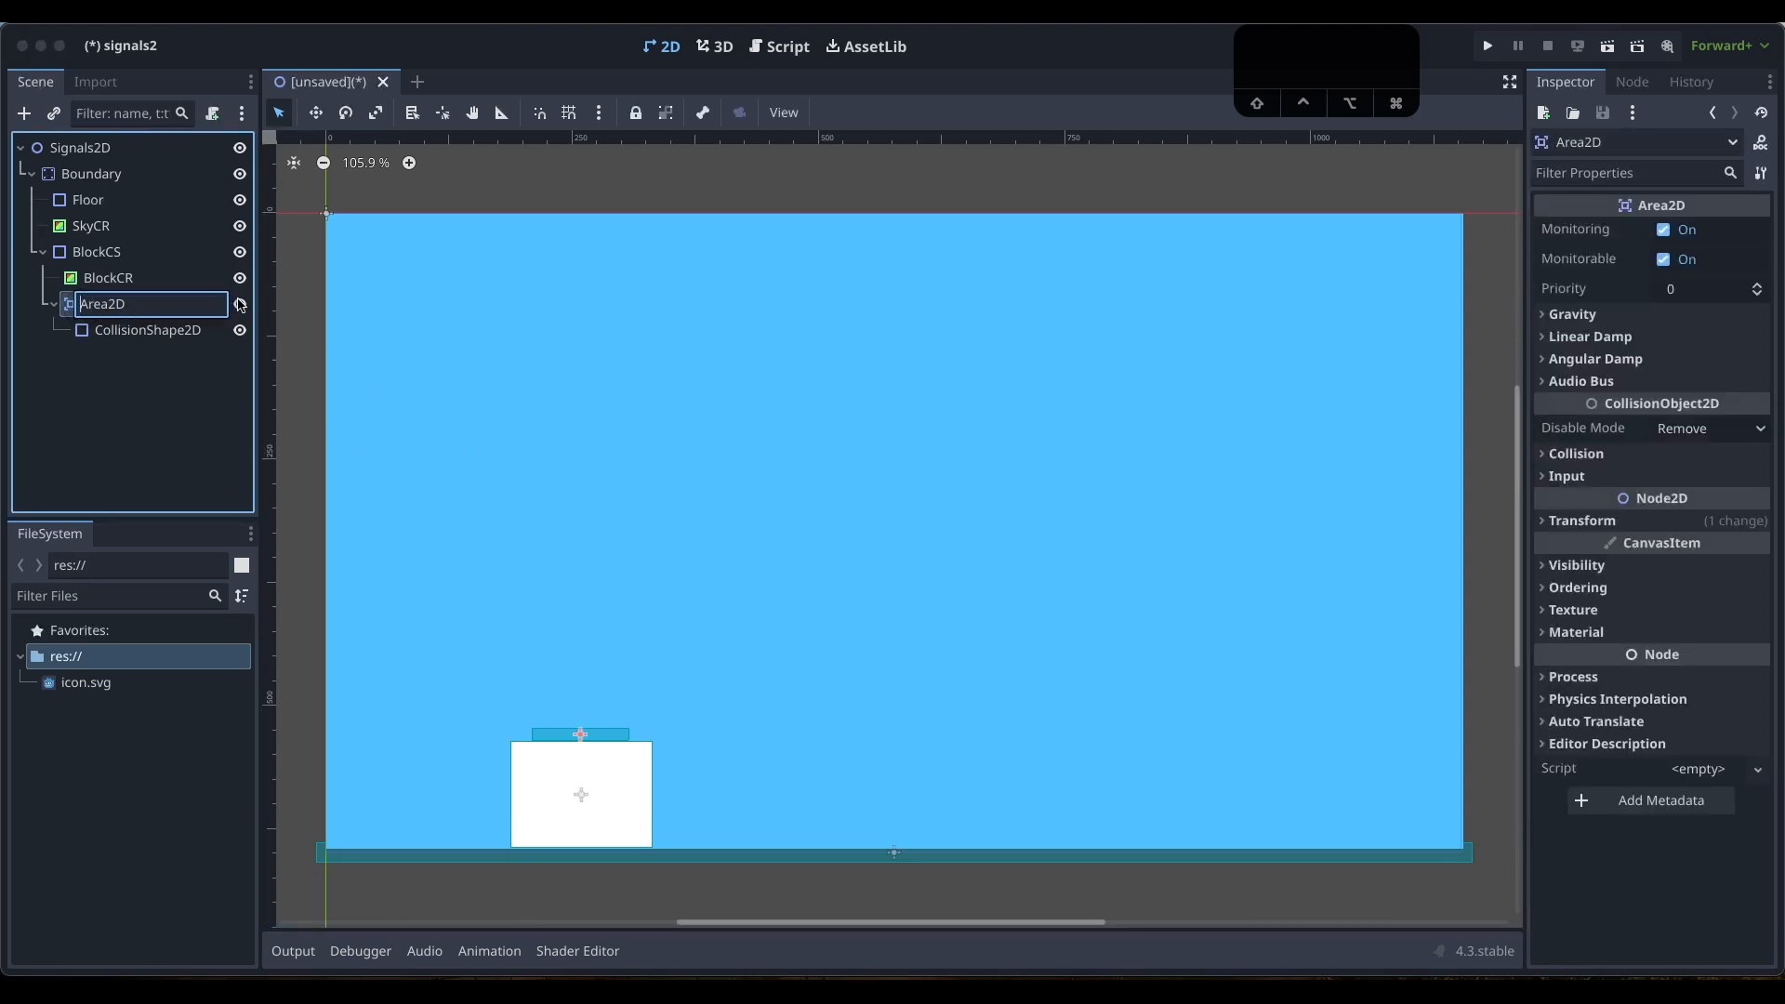
pyautogui.write('Block')
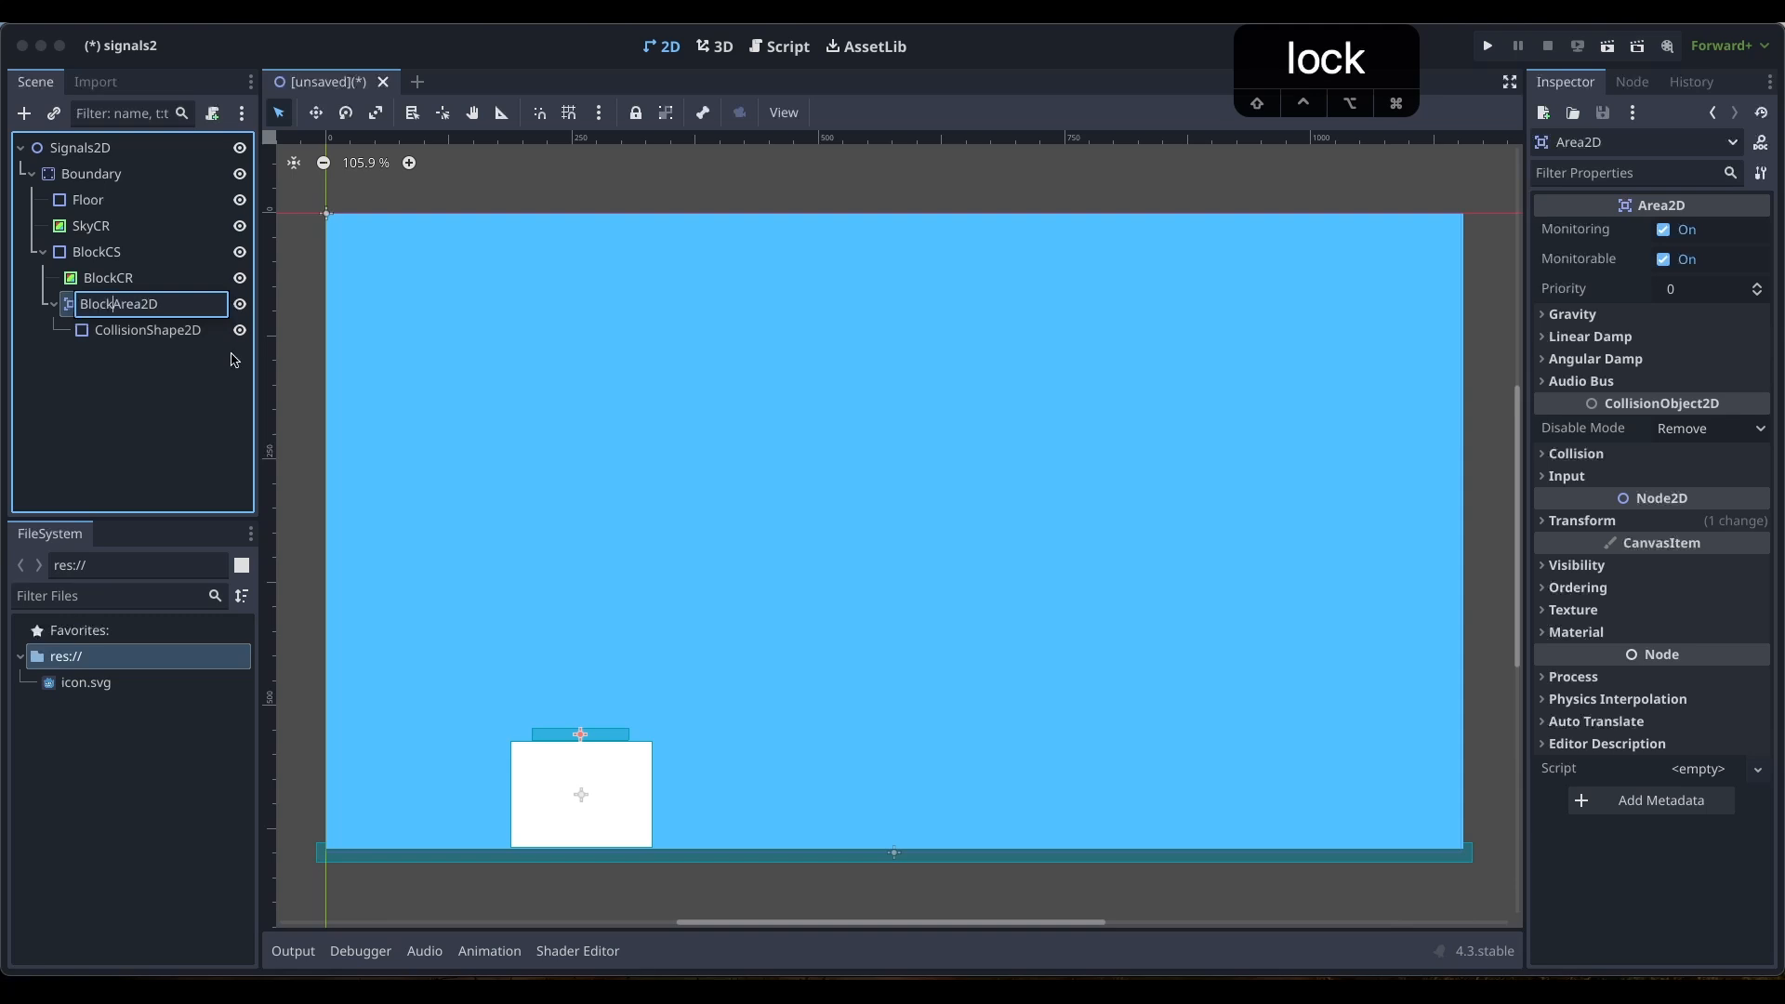
pyautogui.press('Return')
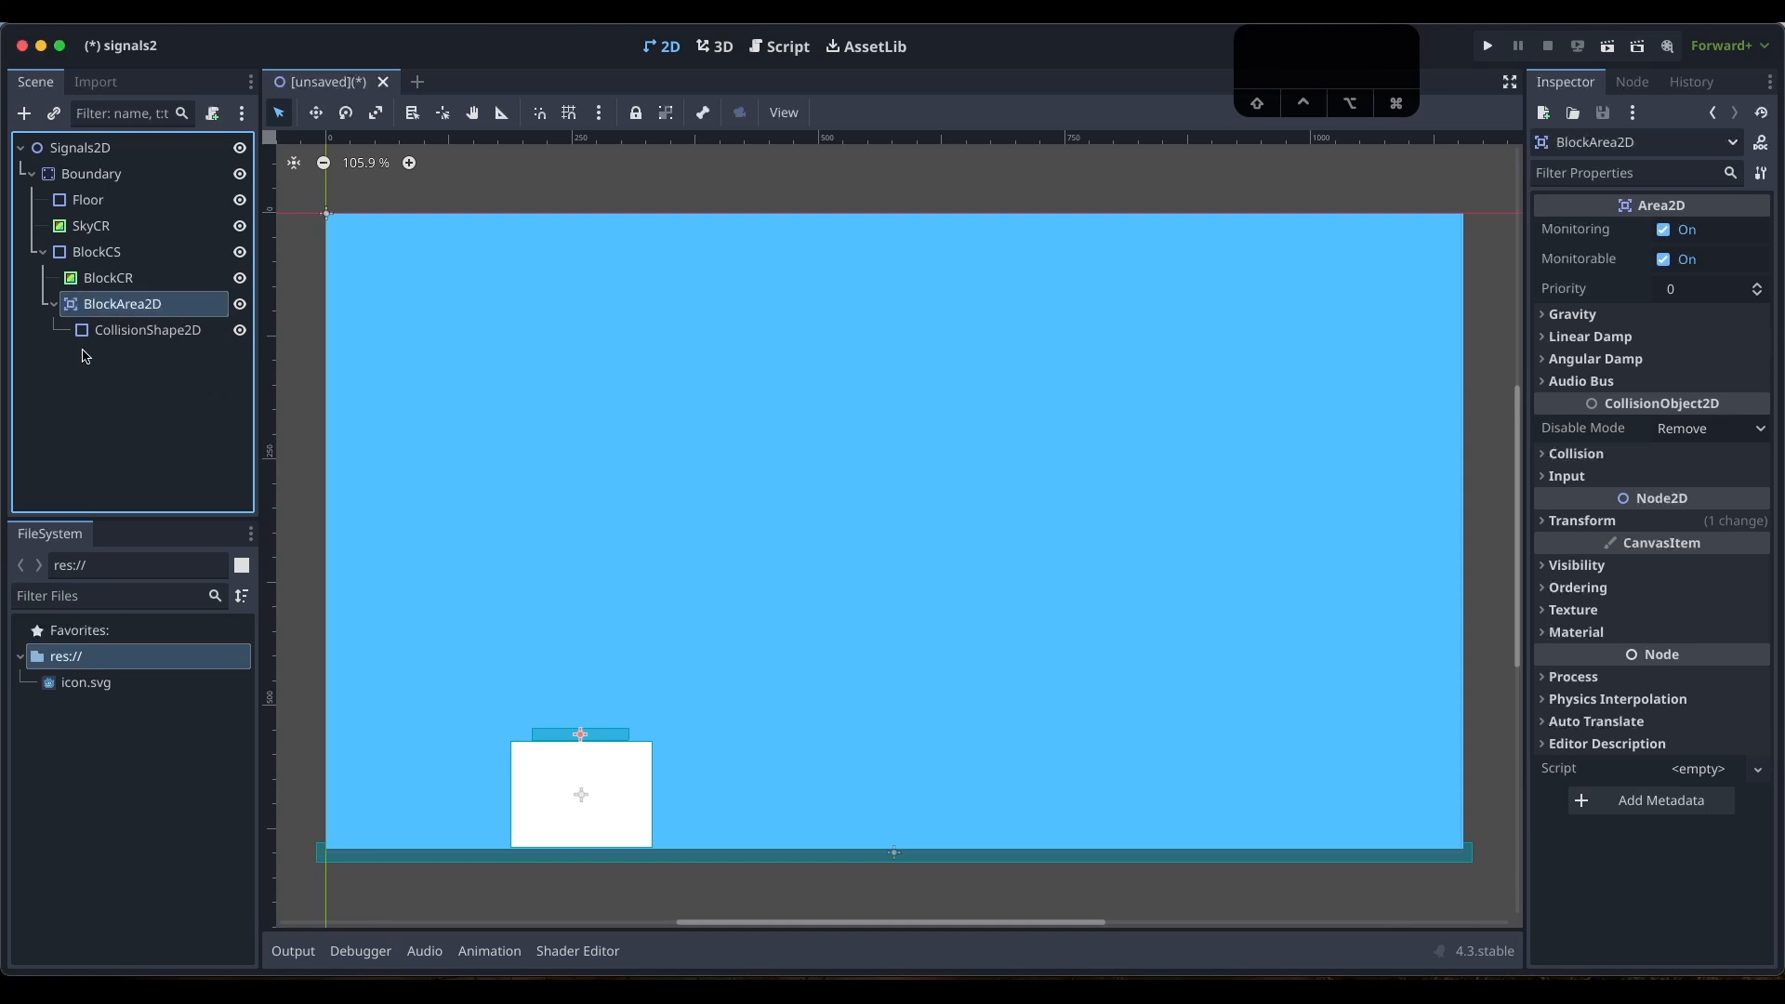
pyautogui.click(177, 381)
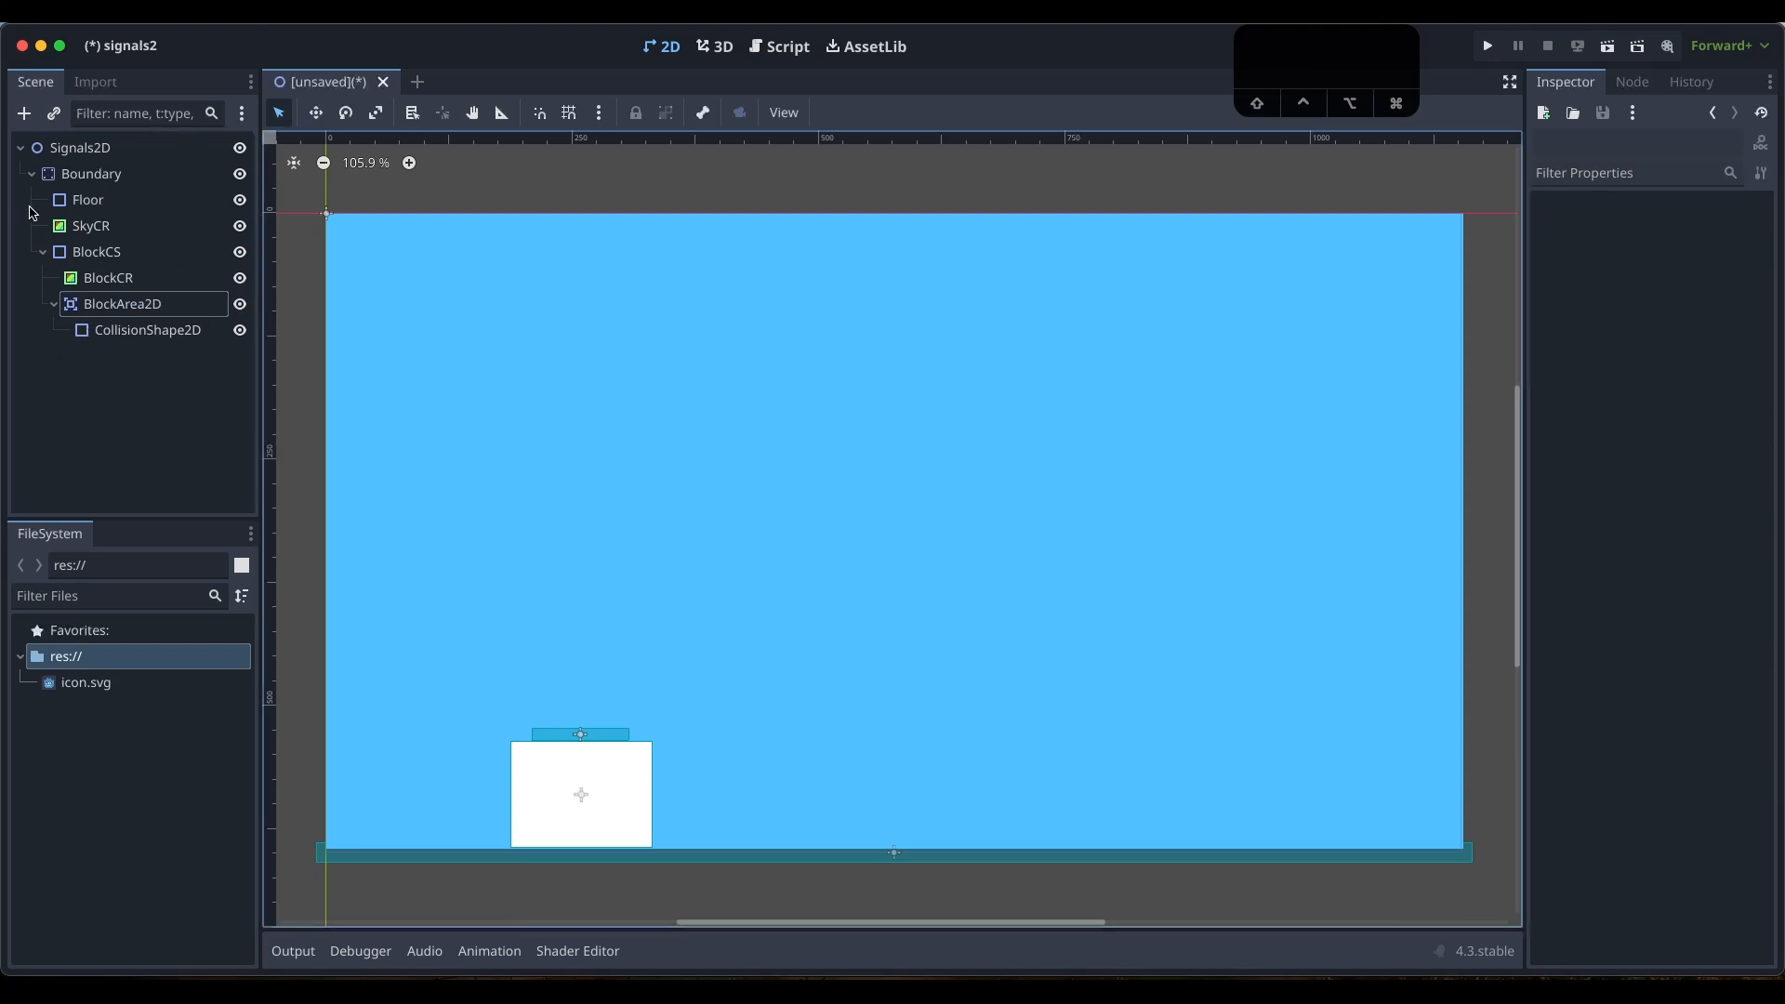
# Review the nodes under Boundary one by one, from Floor and SkyCR through the block's nodes to its detection area
pyautogui.click(117, 203)
pyautogui.click(103, 229)
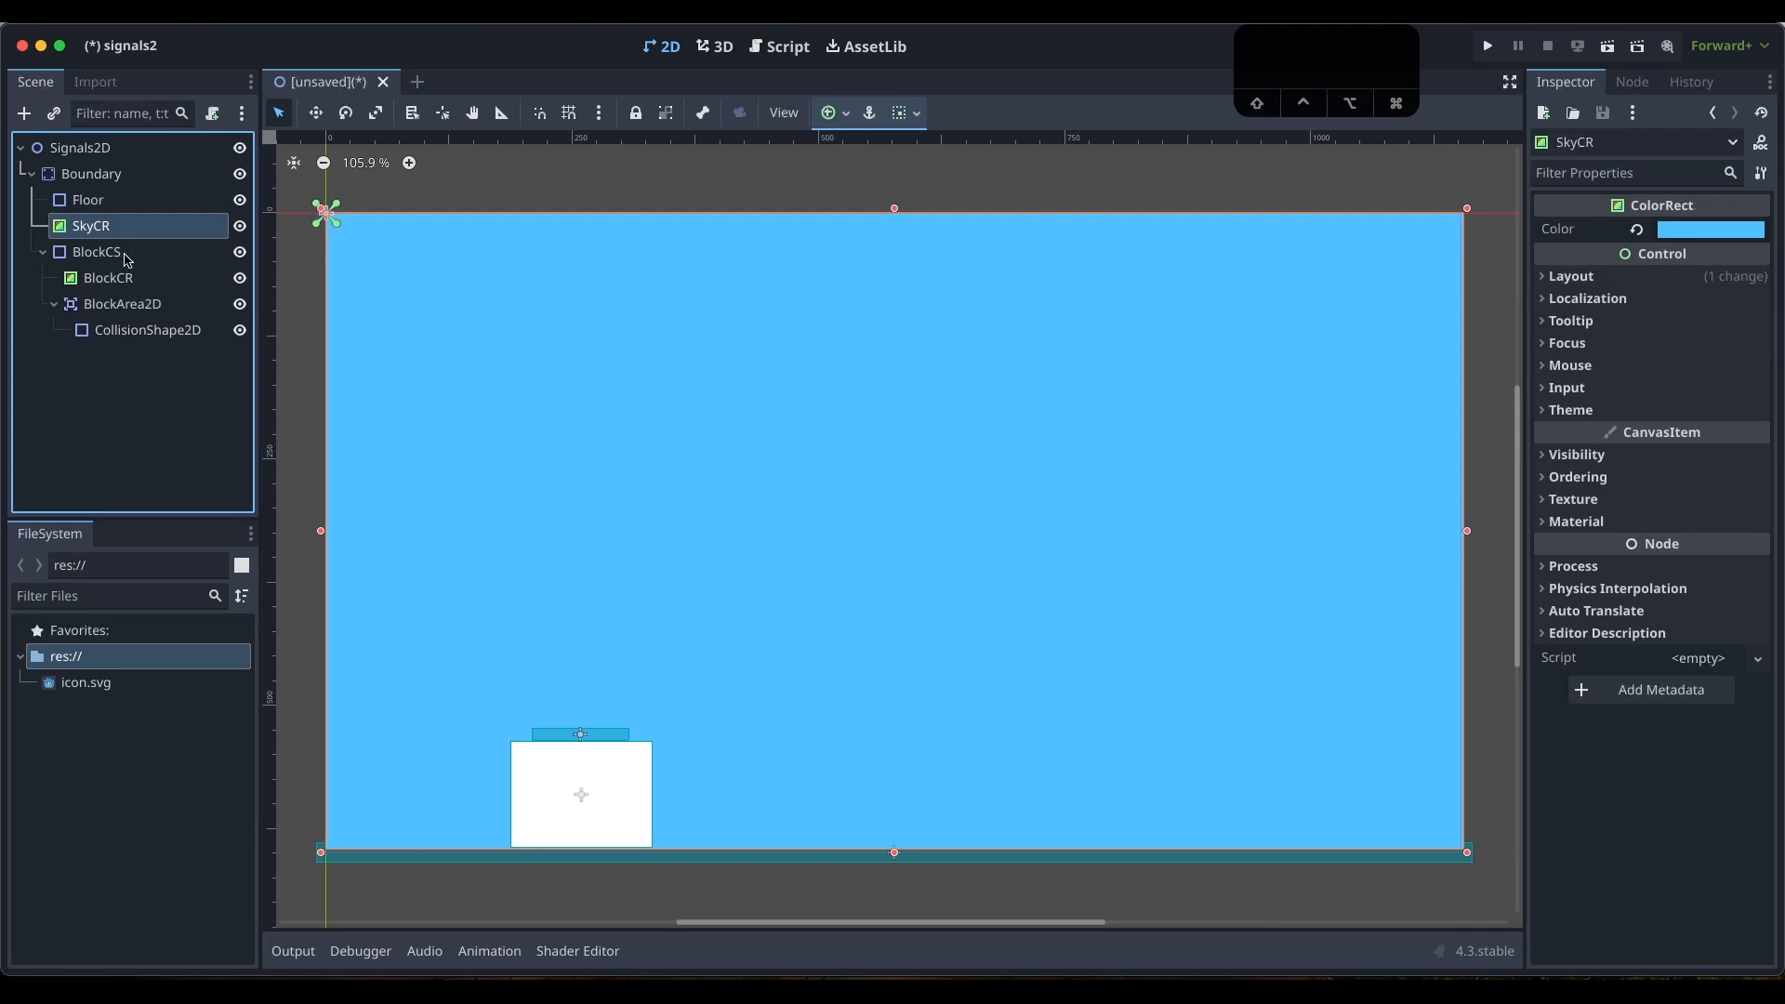
pyautogui.click(128, 259)
pyautogui.click(135, 281)
pyautogui.click(140, 305)
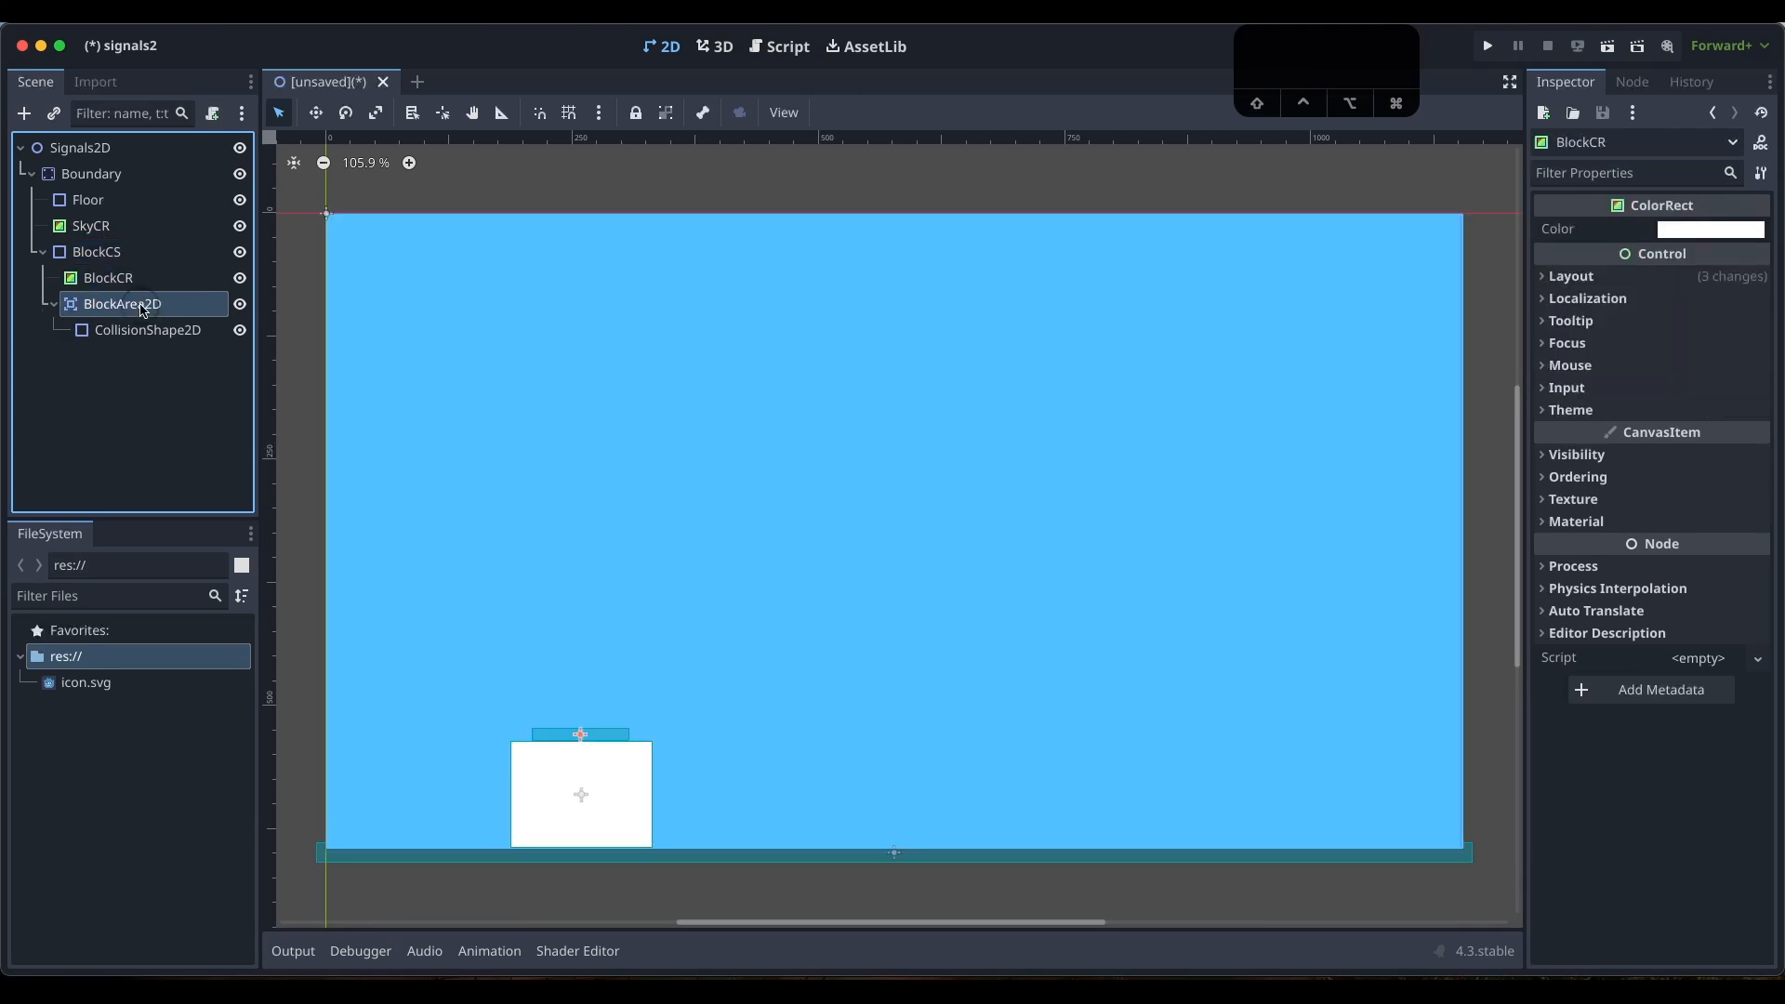
pyautogui.click(156, 335)
pyautogui.click(144, 304)
pyautogui.click(118, 175)
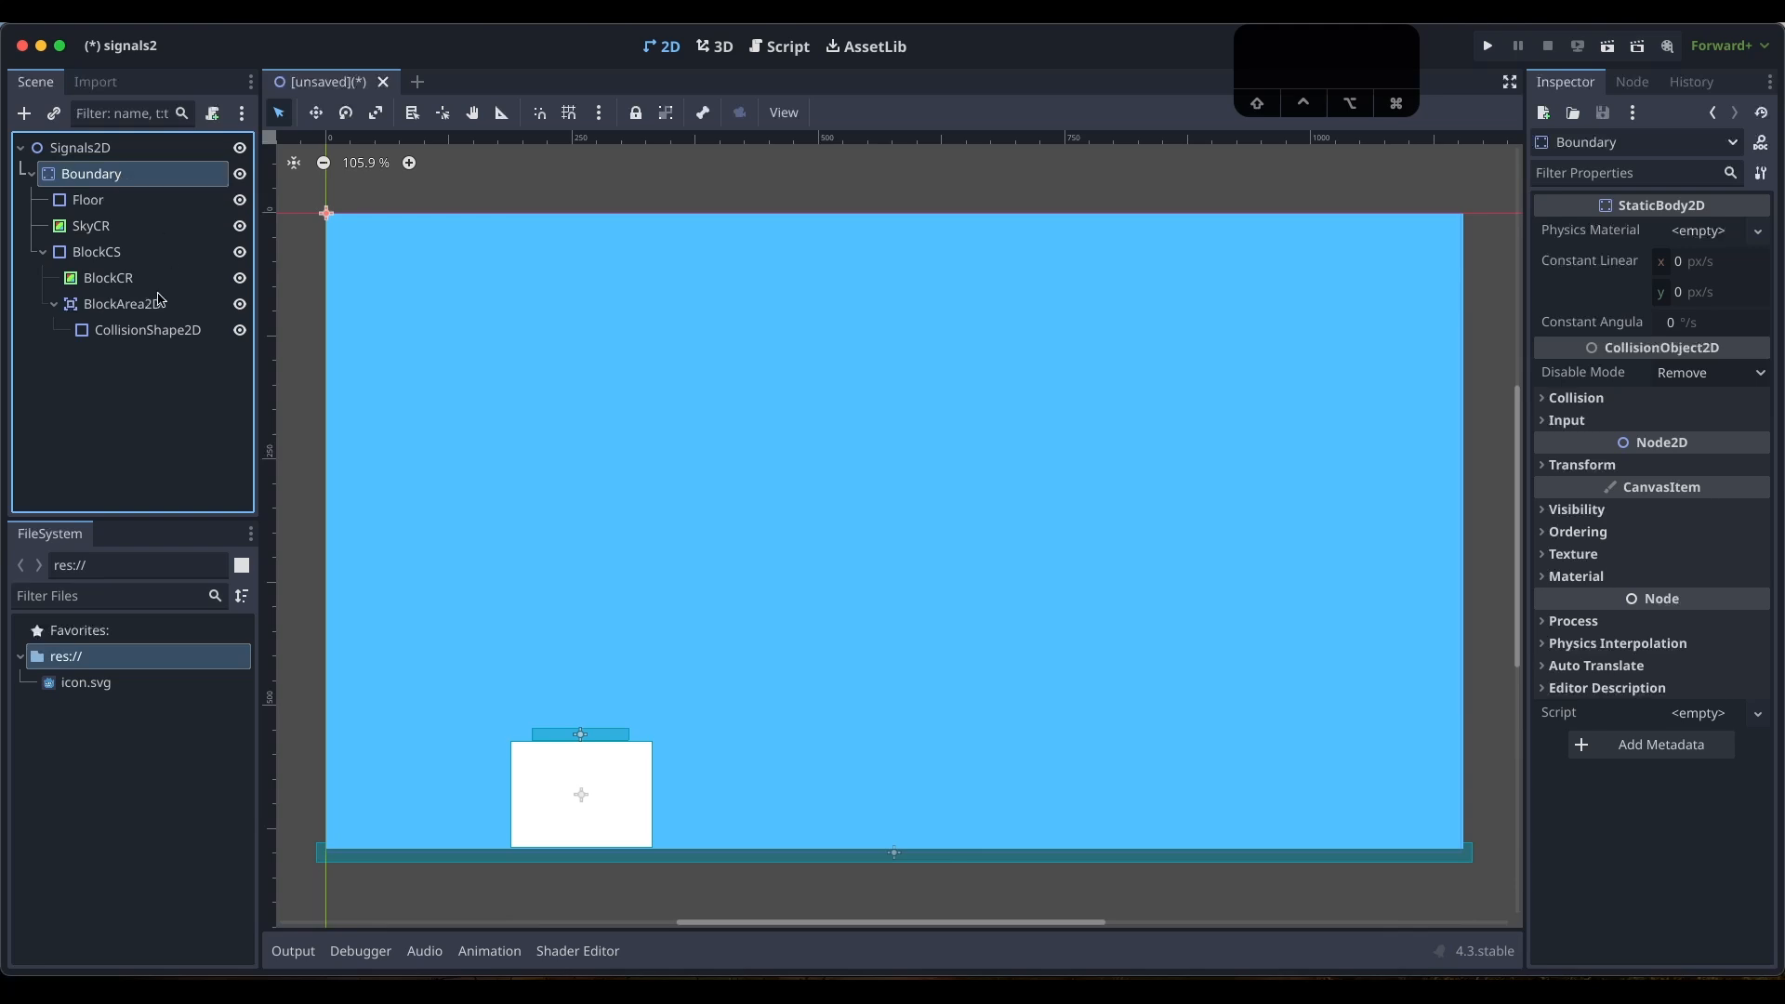
# Add a Button node as a direct child of the Signals2D root
pyautogui.click(102, 151)
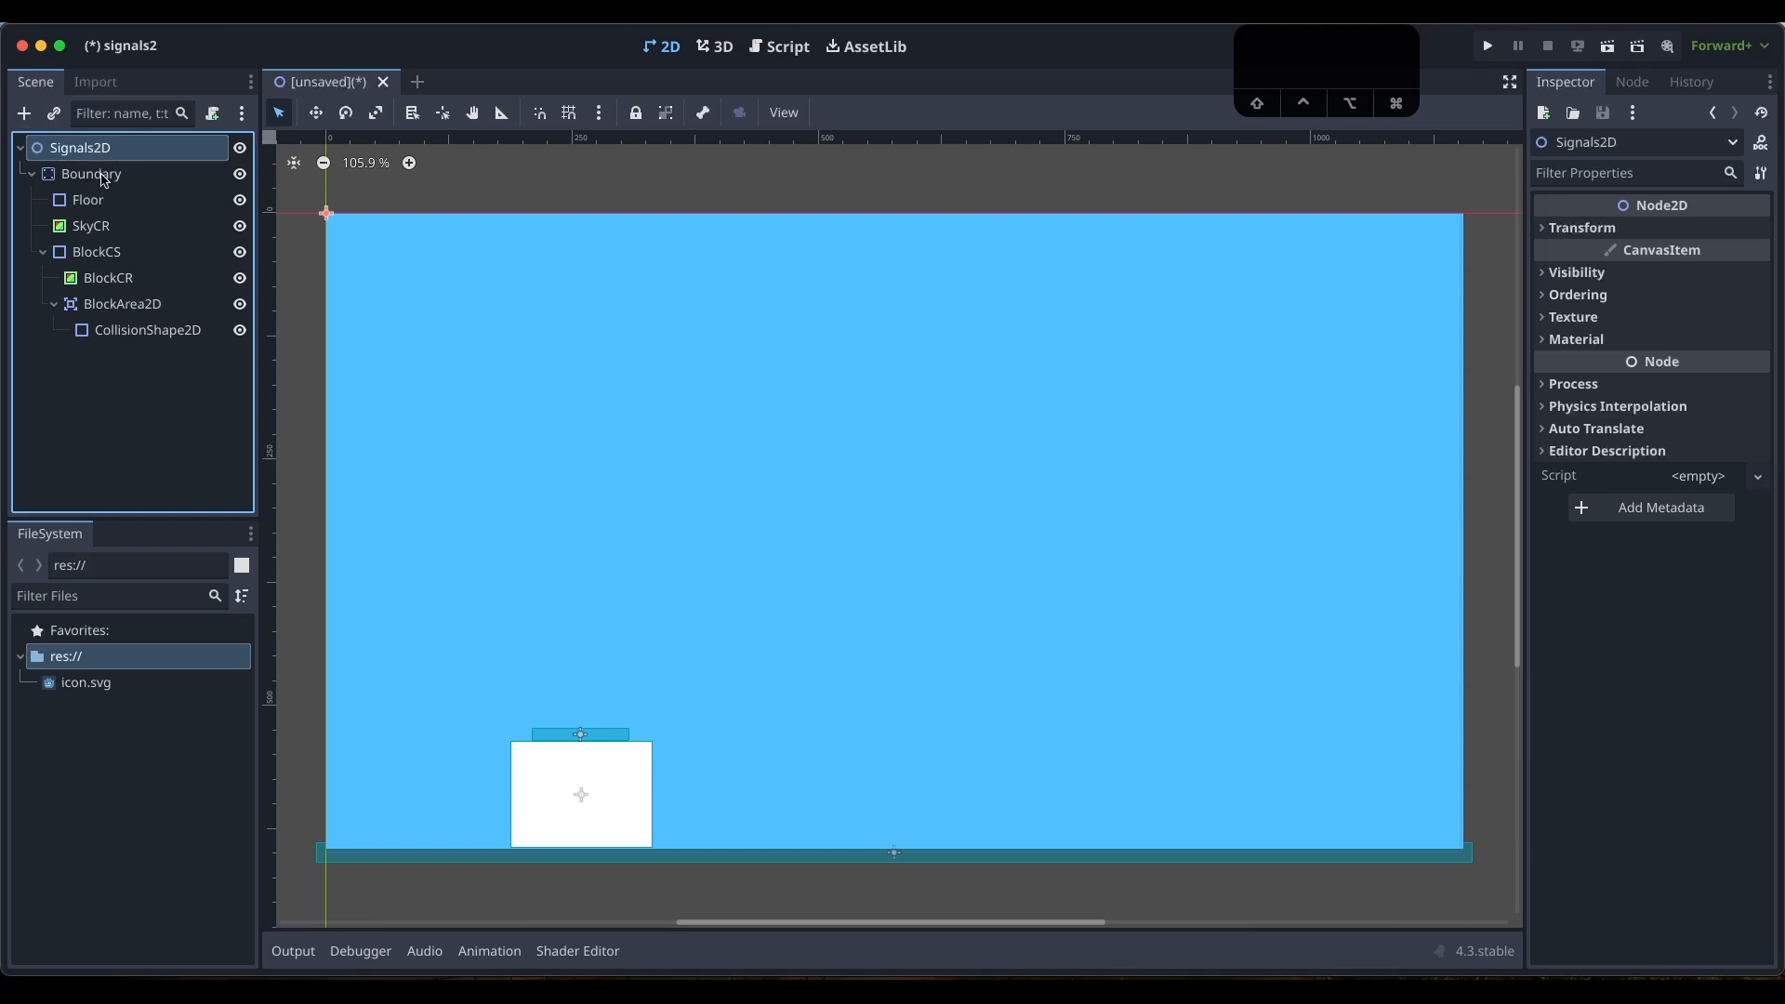
pyautogui.click(30, 118)
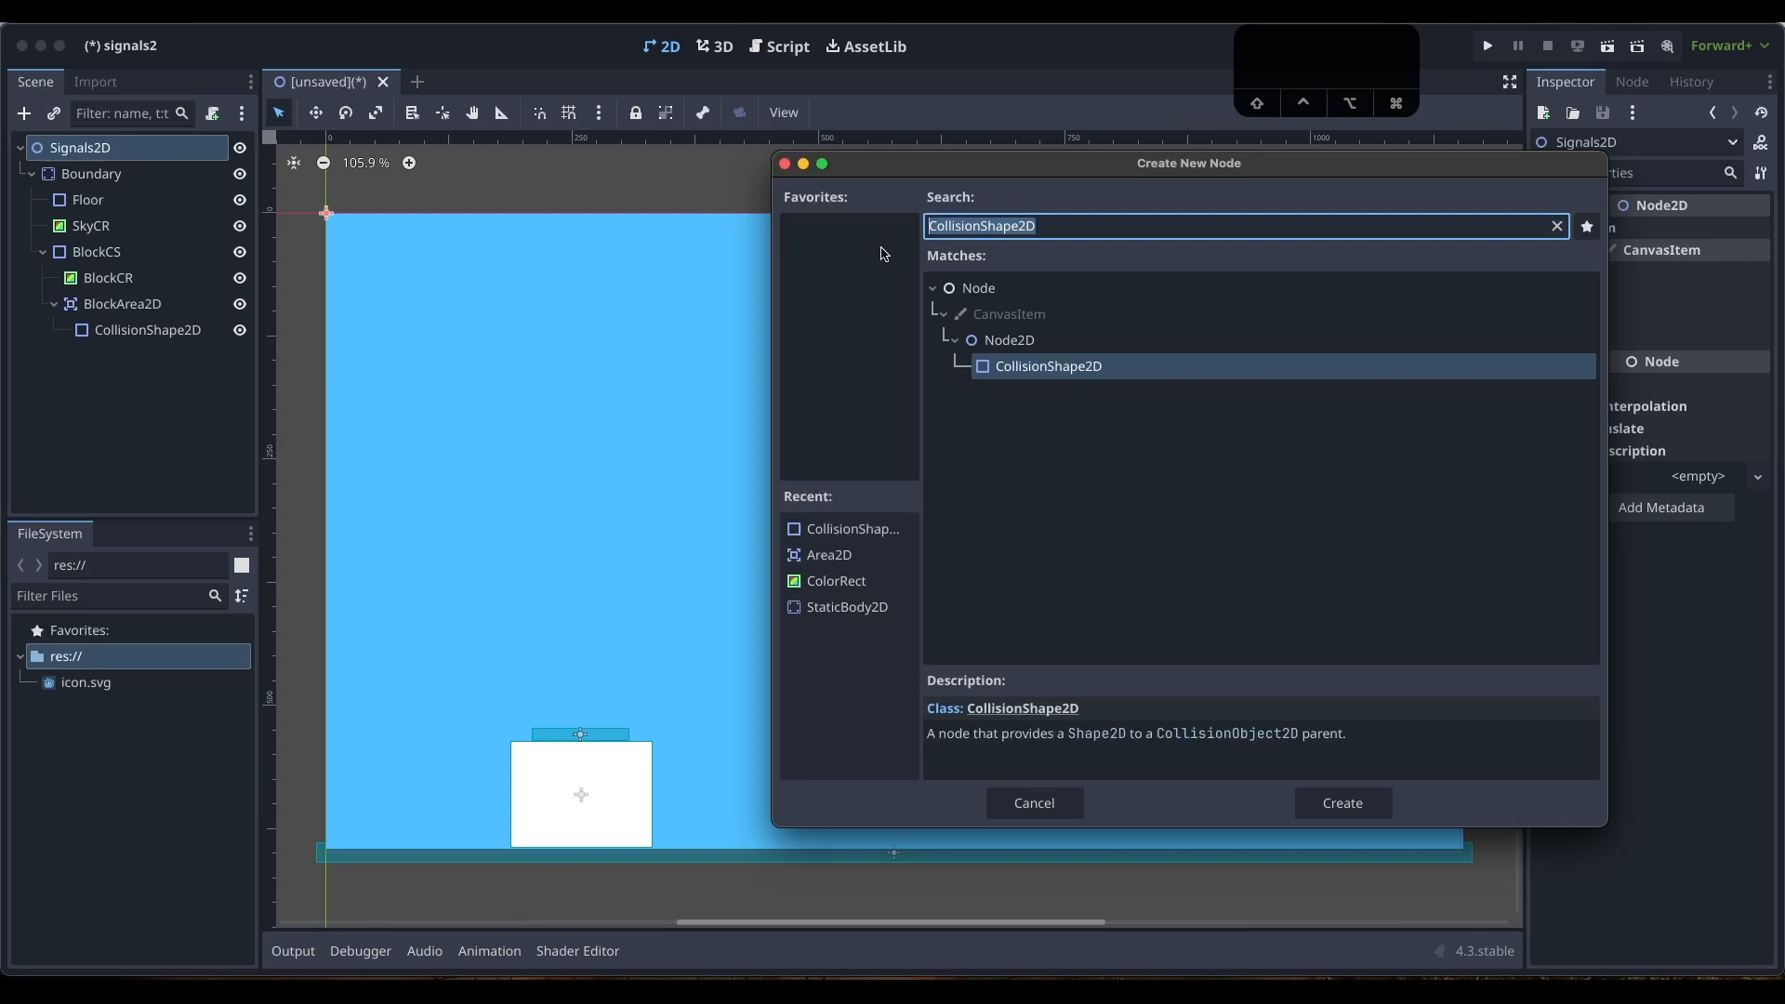
pyautogui.press('BackSpace')
pyautogui.write('button')
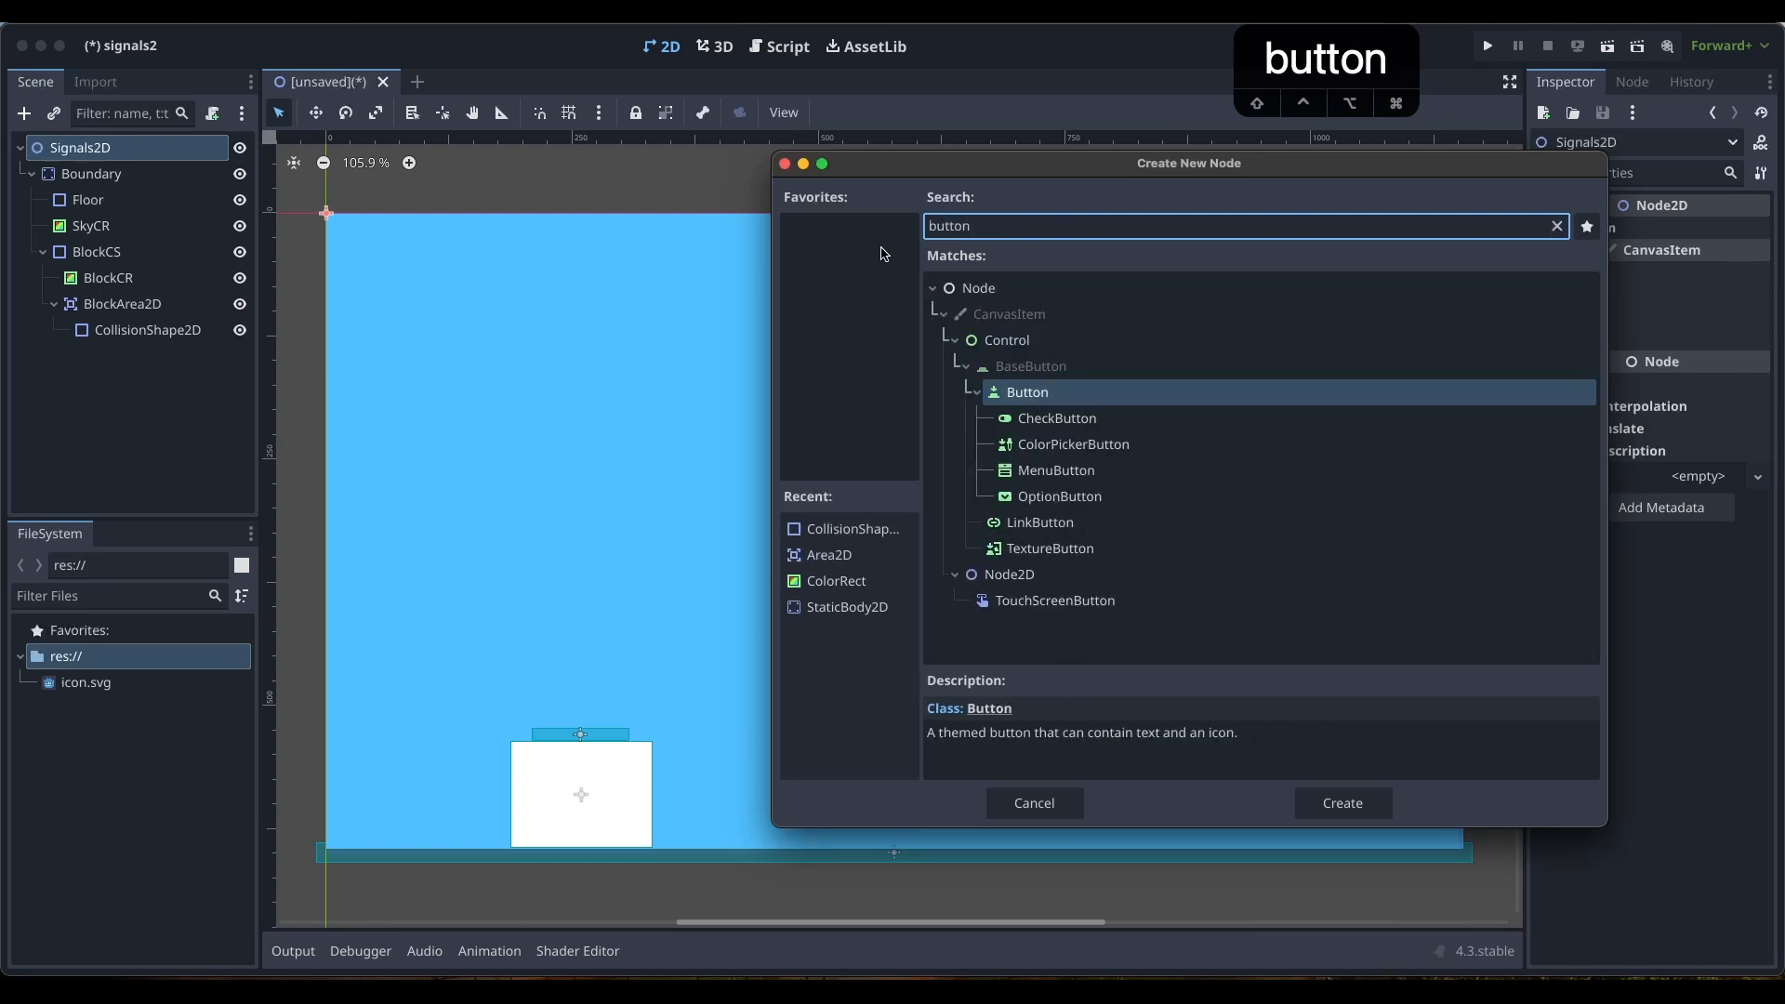
pyautogui.press('Return')
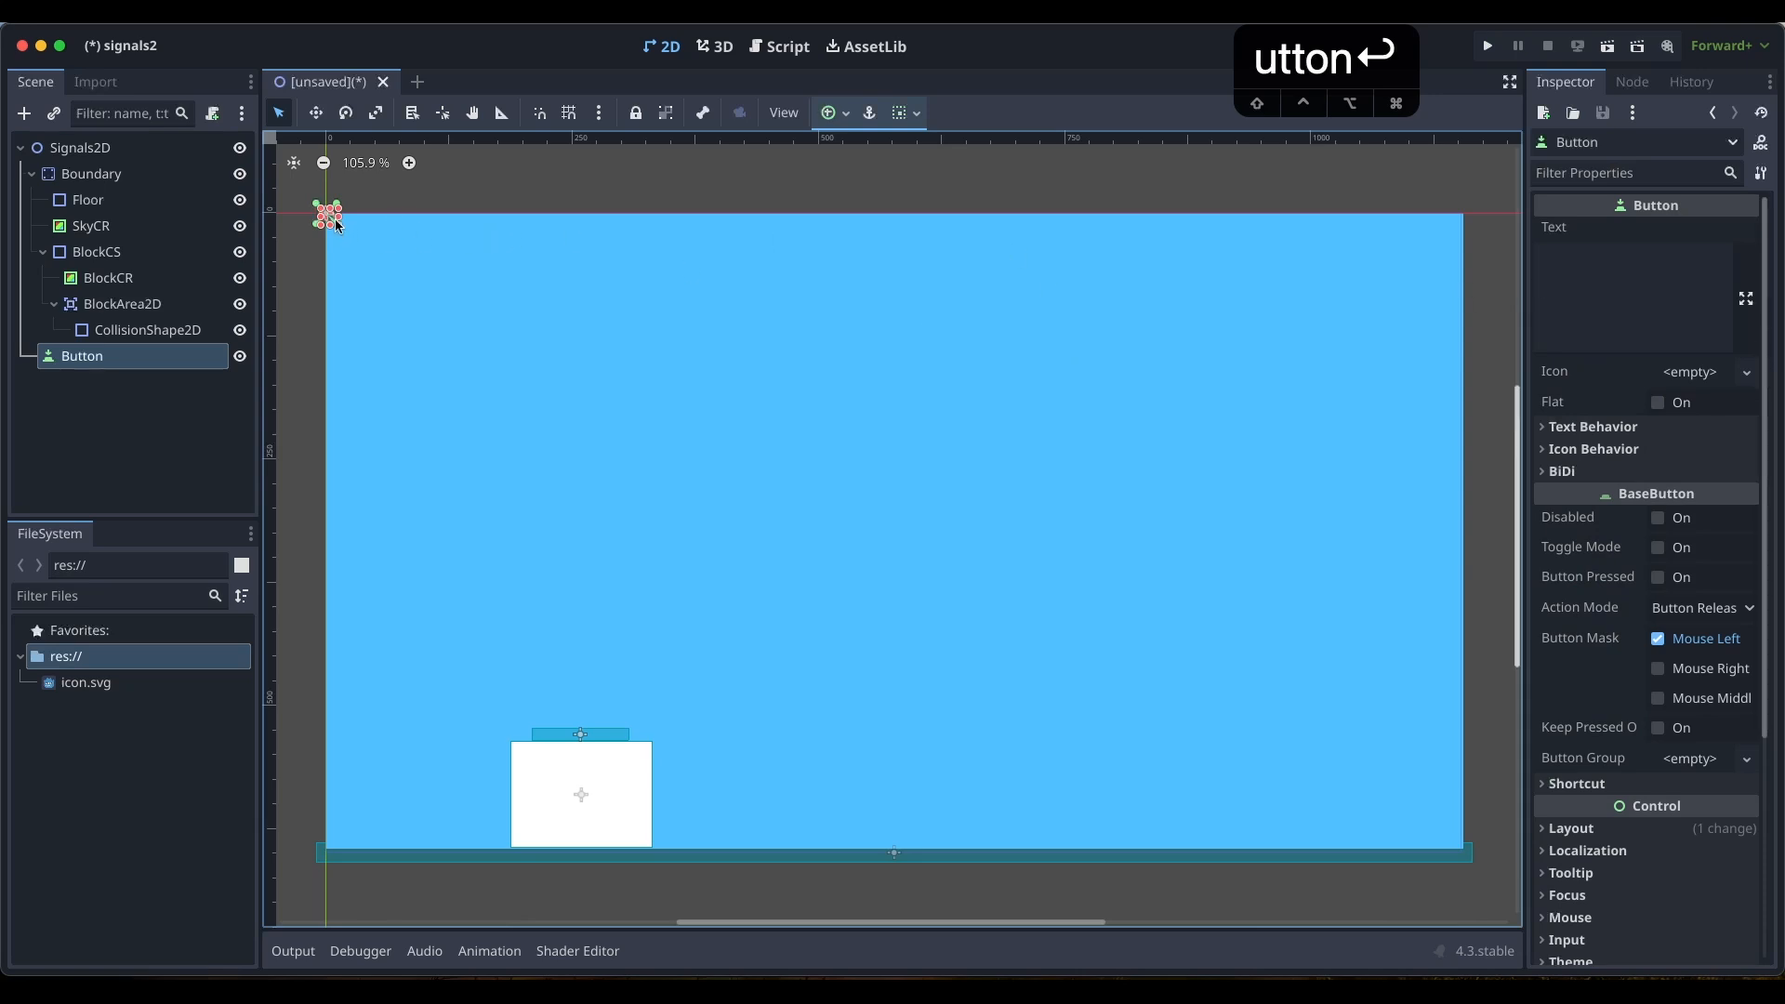
# Enlarge the button, place it in the upper middle of the sky, and set its text to "CLICK HERE"
pyautogui.moveTo(340, 230); pyautogui.dragTo(915, 340)
pyautogui.click(916, 337)
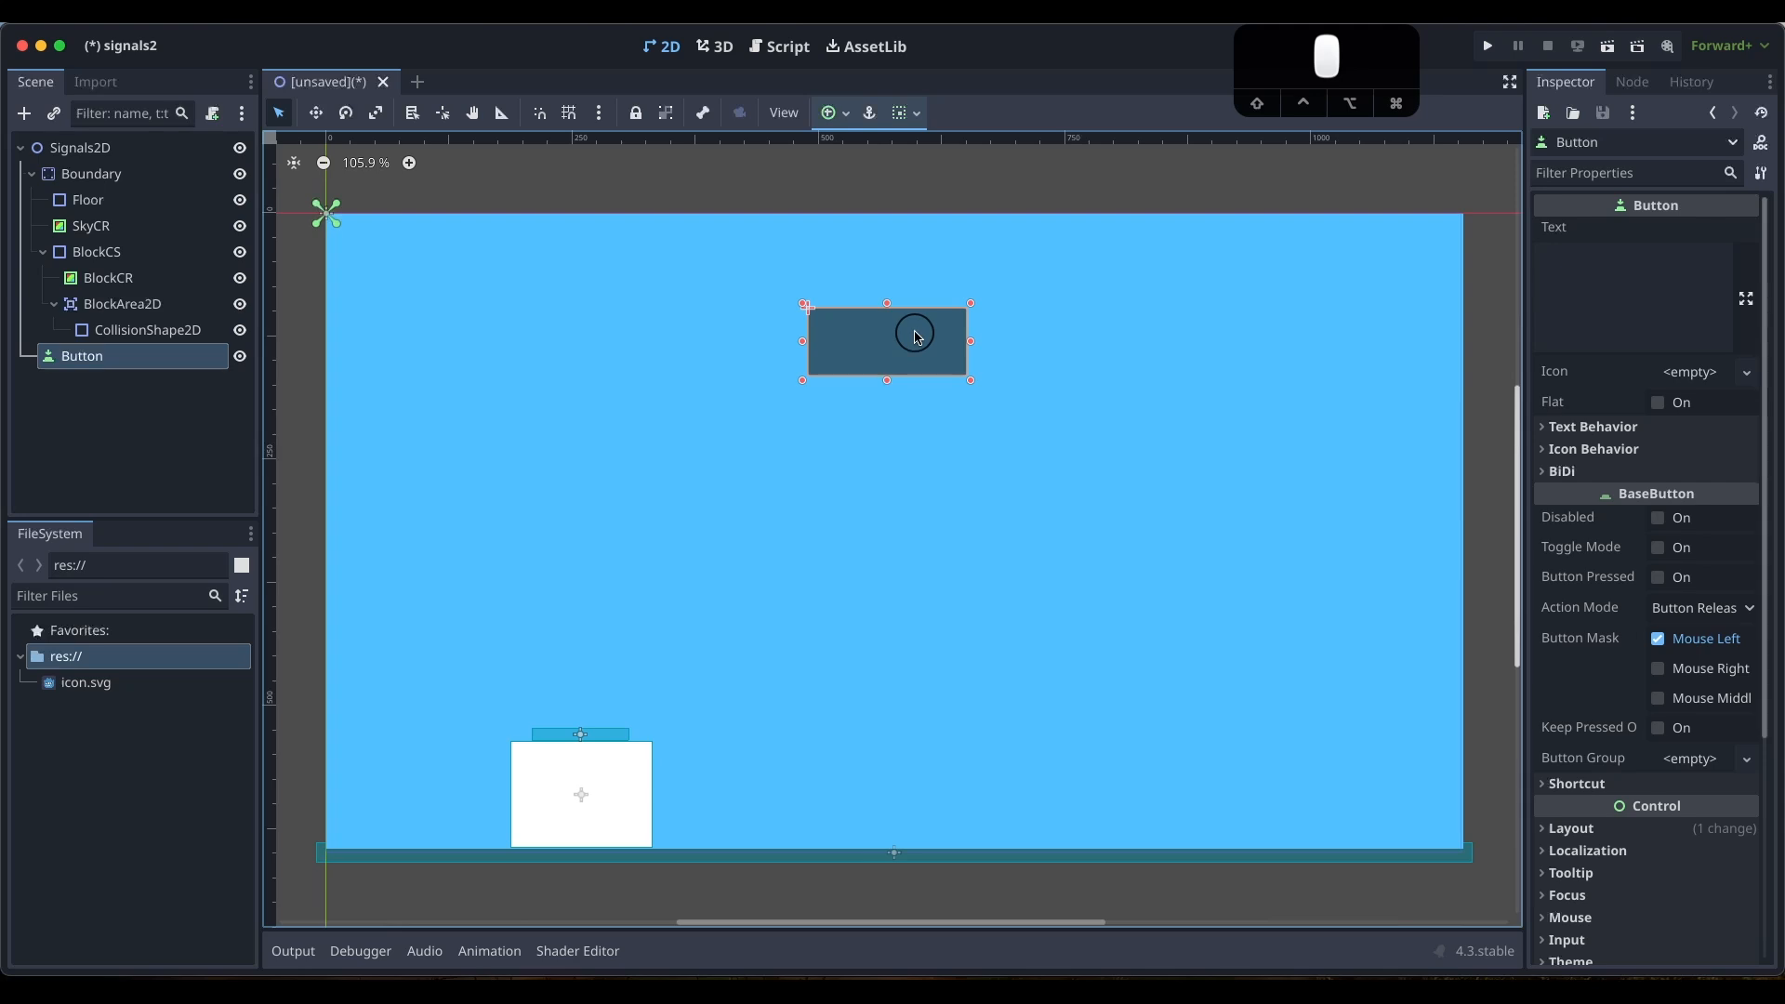
pyautogui.click(1643, 283)
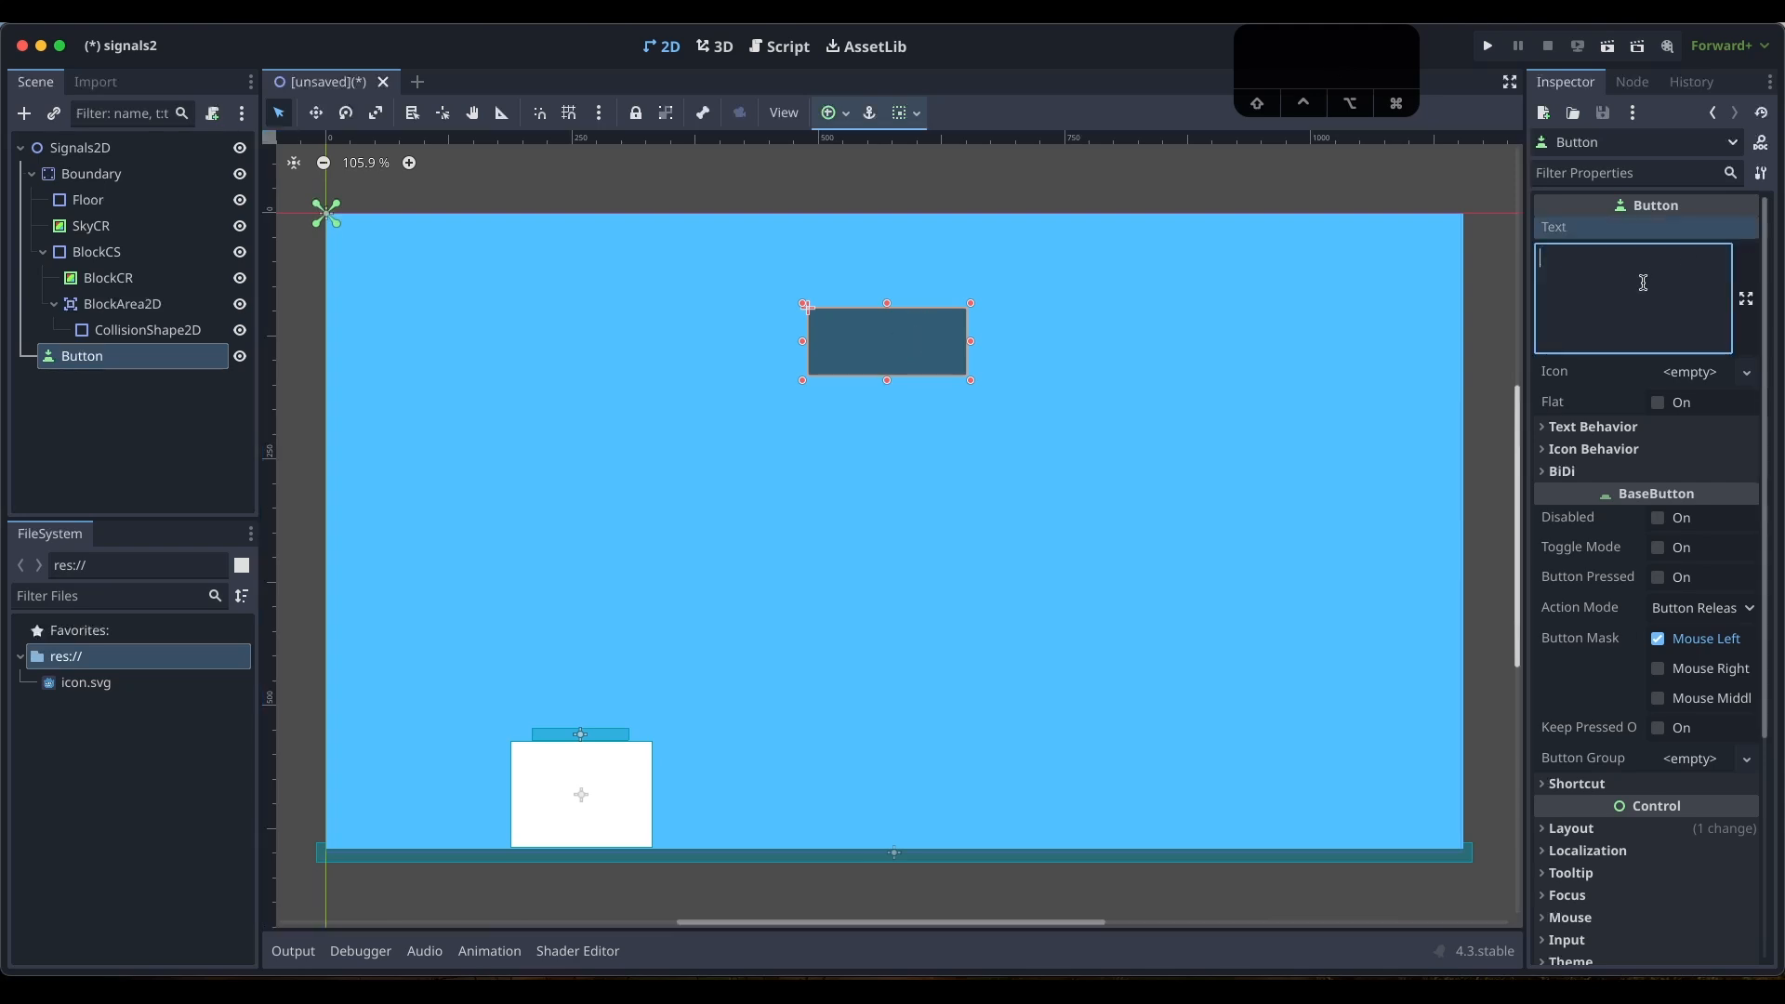
pyautogui.write('CLICK ')
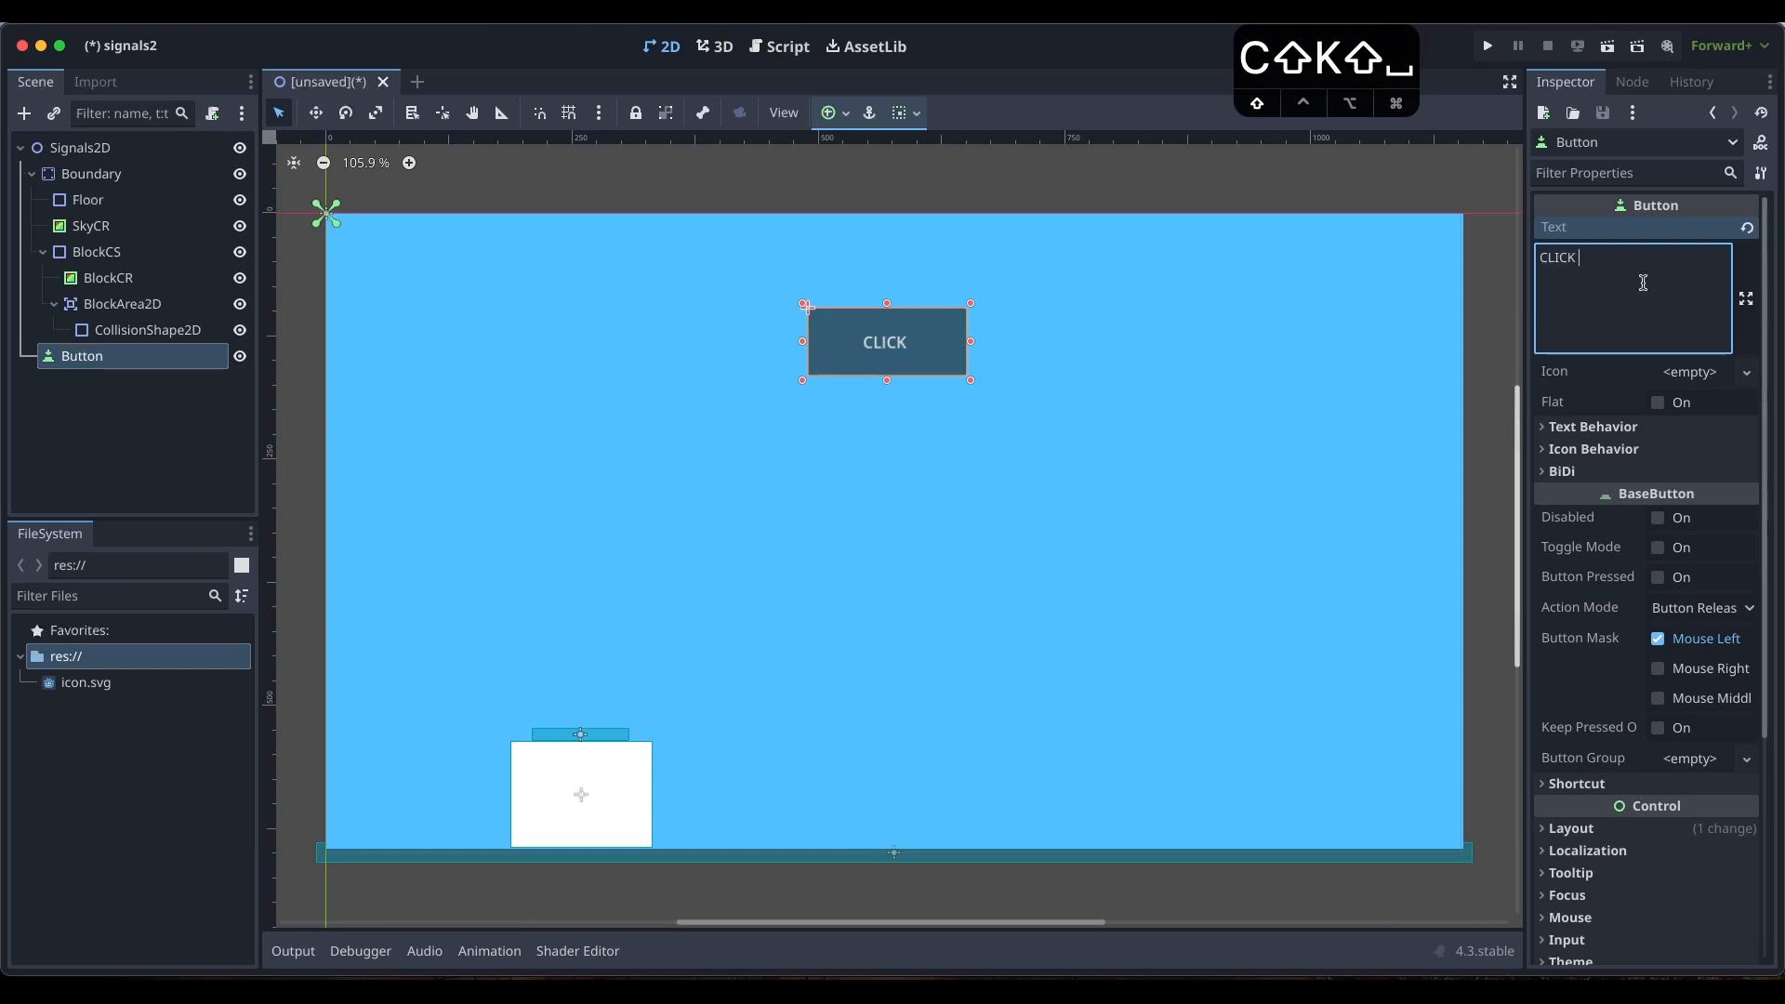
pyautogui.write('HERE')
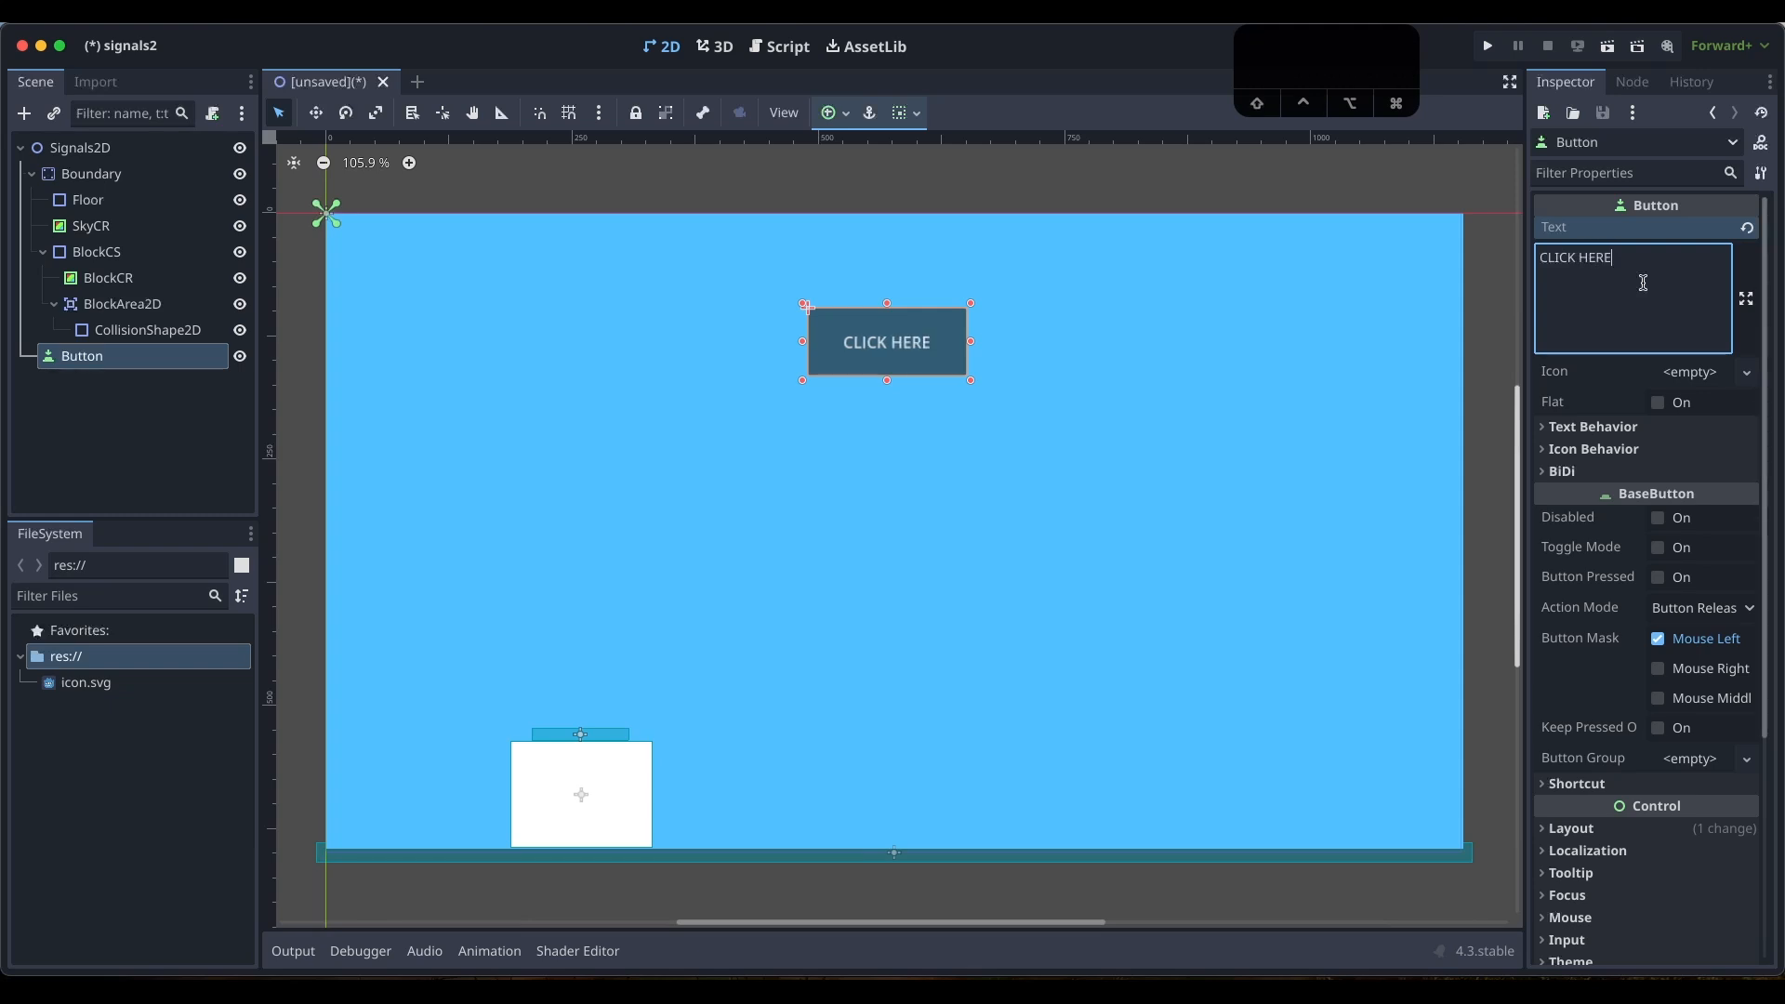
pyautogui.click(1143, 423)
pyautogui.click(890, 344)
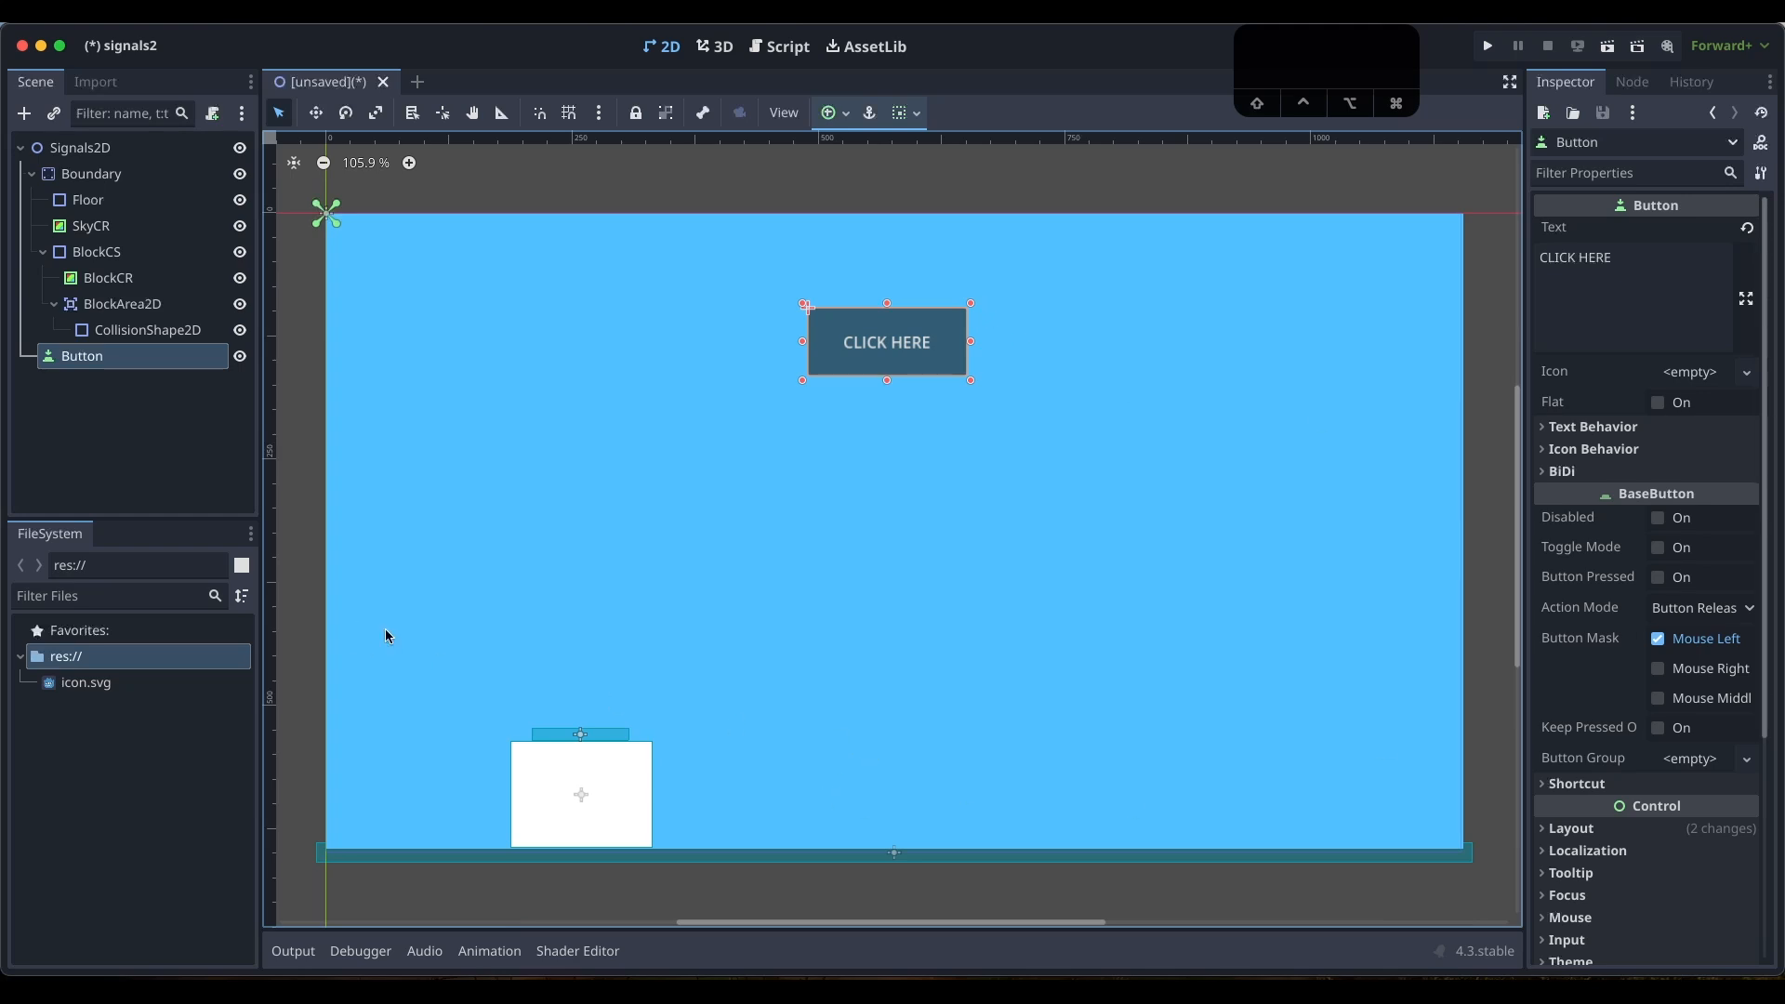
pyautogui.click(152, 383)
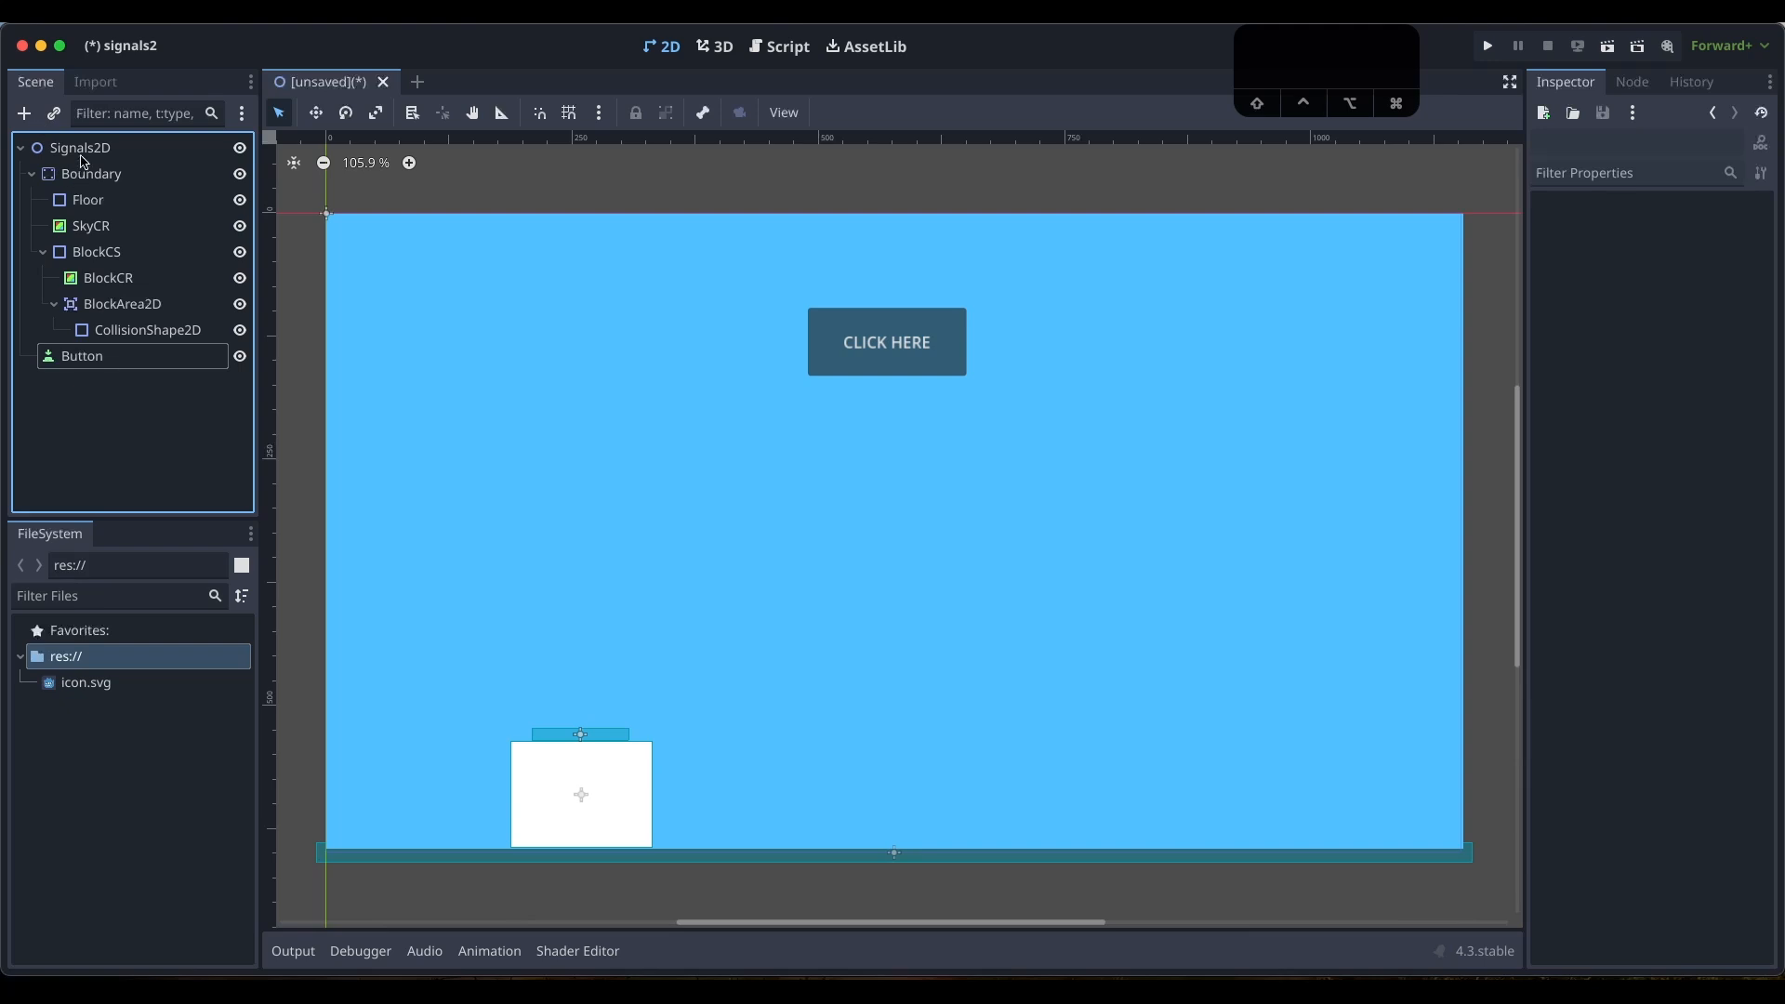
# Add a Label node as a child of Signals2D and set its text to "GAME OVER"
pyautogui.click(82, 151)
pyautogui.click(25, 114)
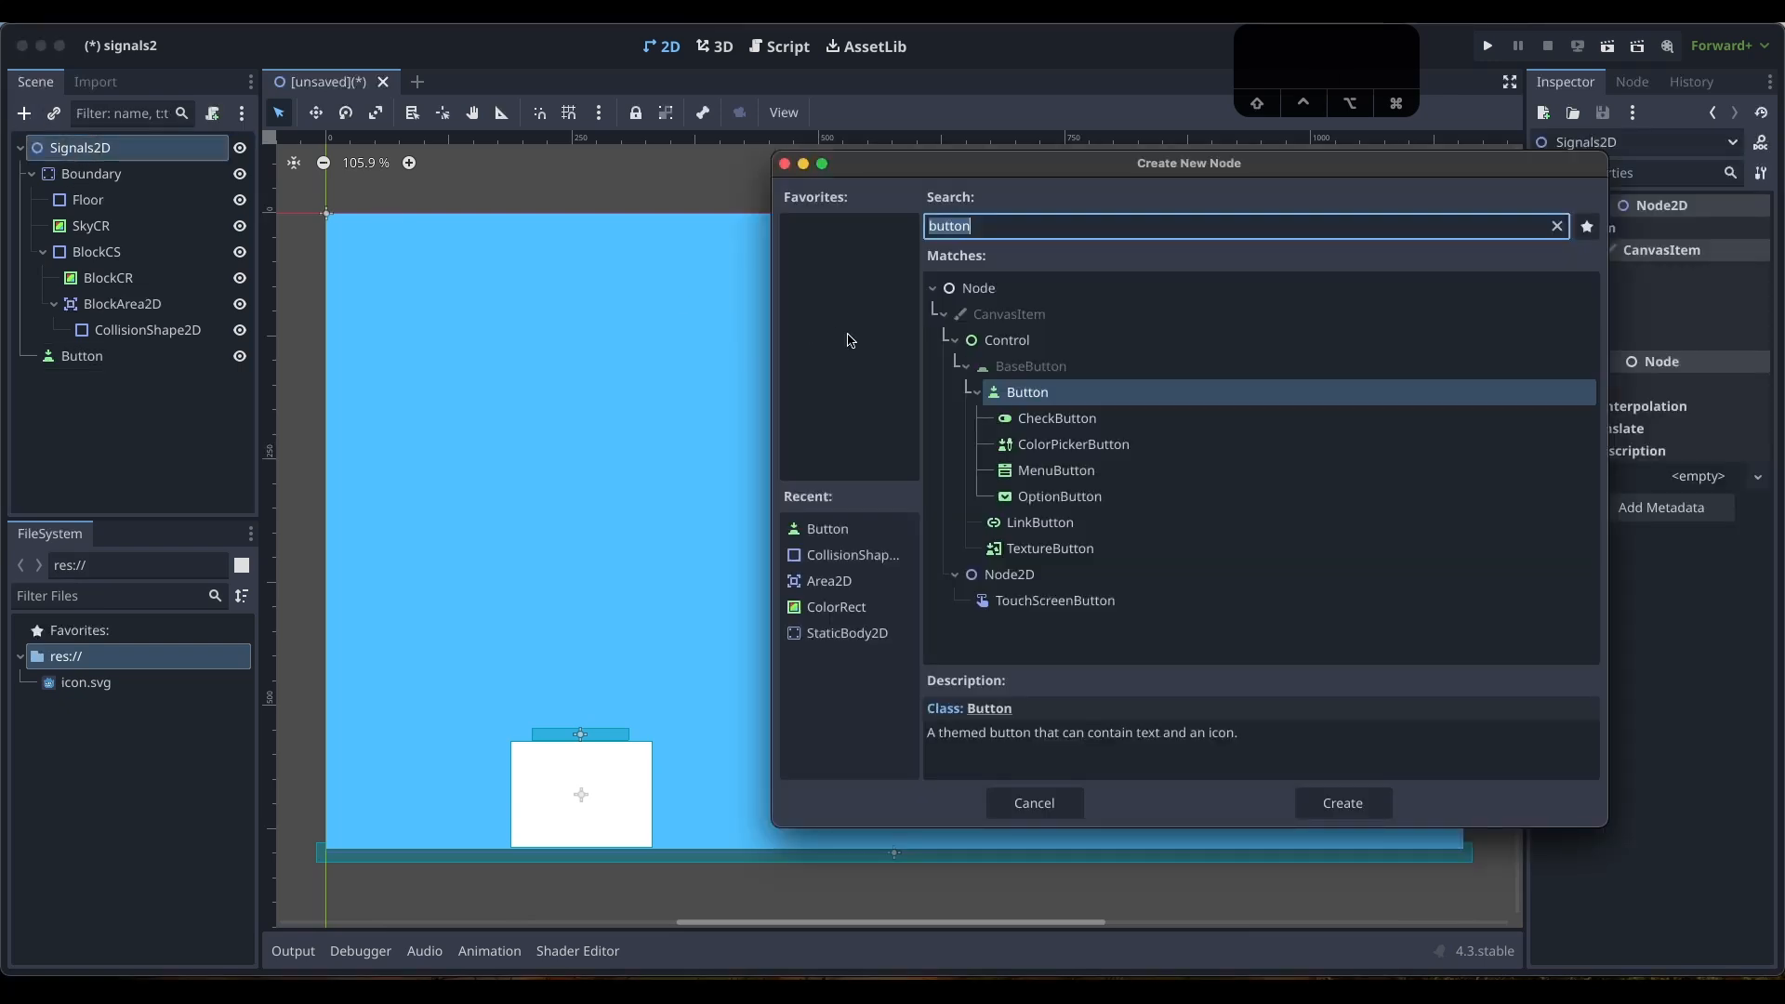
pyautogui.press('BackSpace')
pyautogui.write('Label')
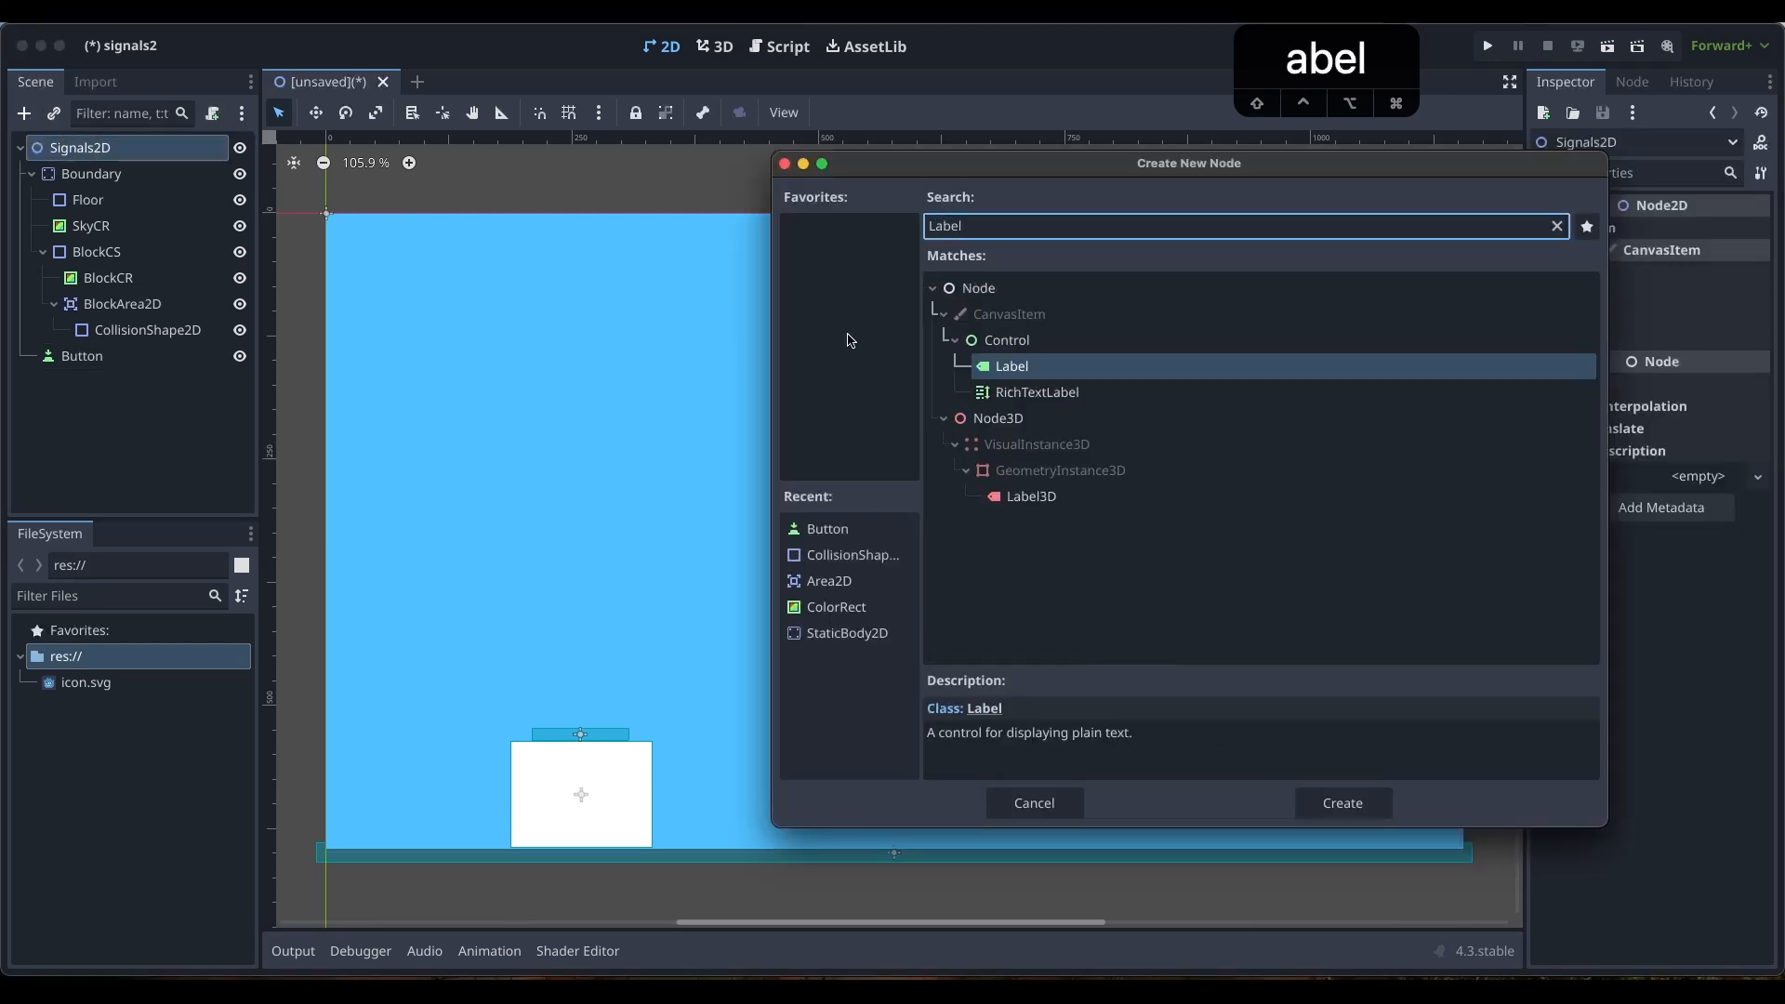
pyautogui.press('Return')
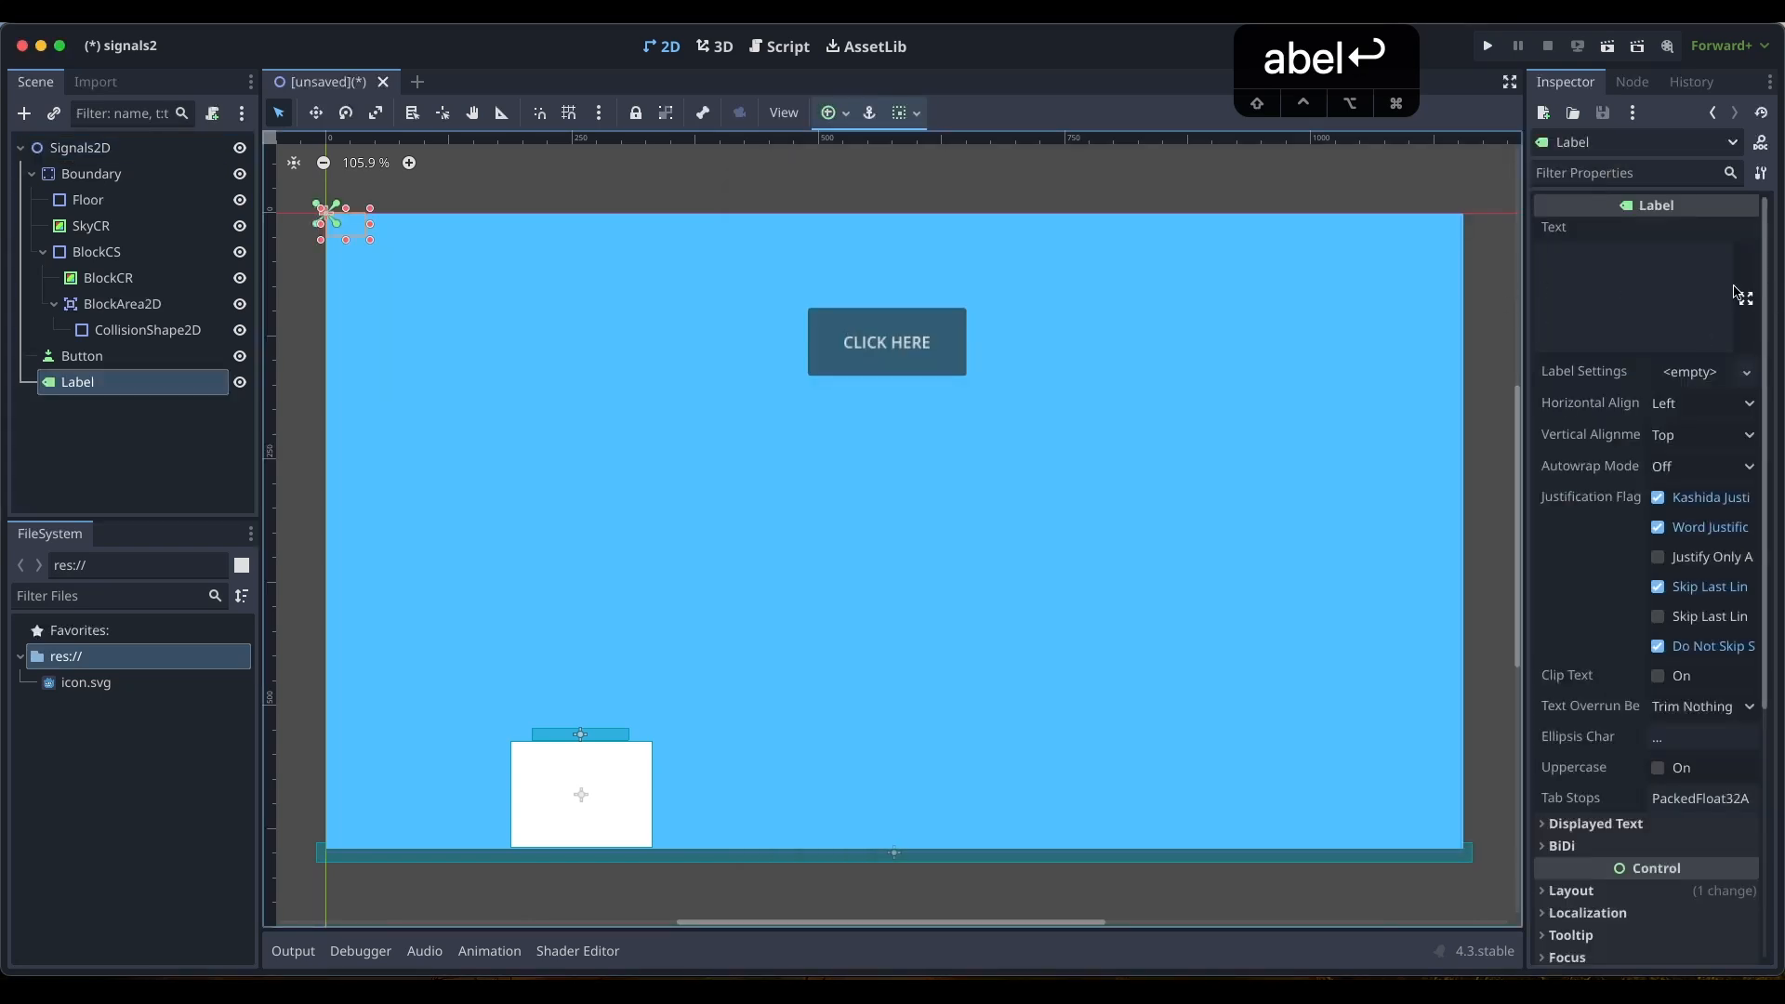
pyautogui.click(1643, 274)
pyautogui.write('GAM')
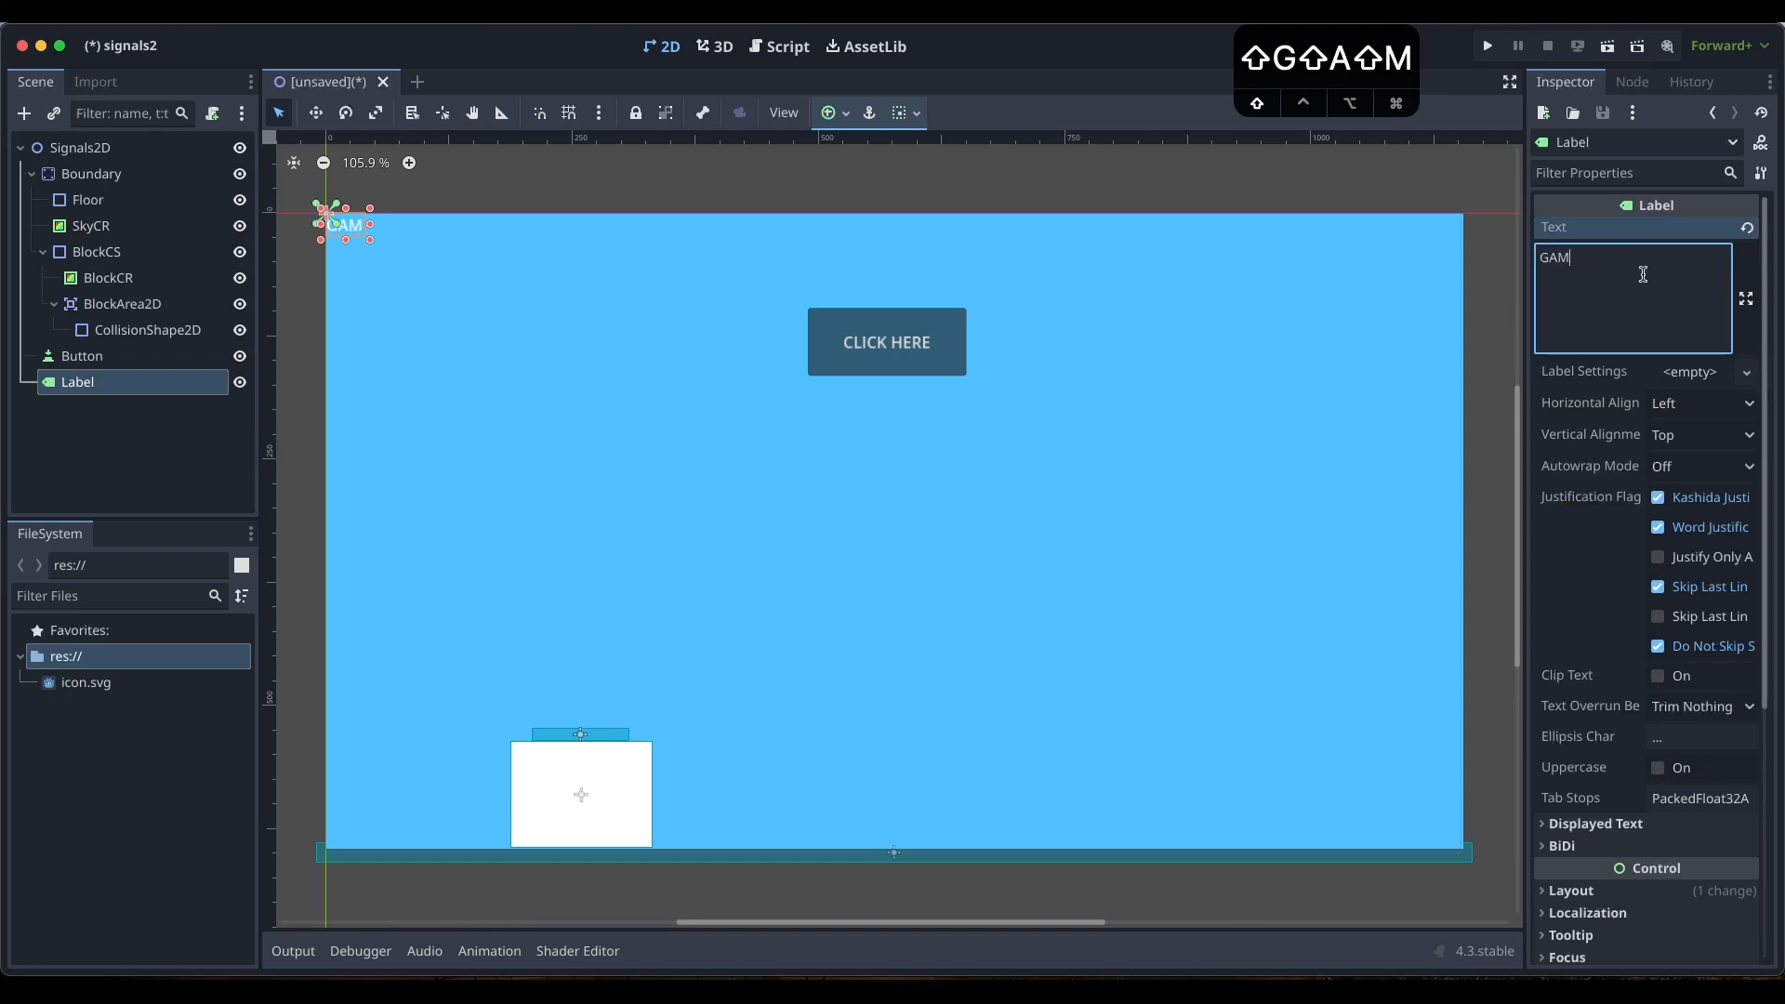
pyautogui.write('E OVER')
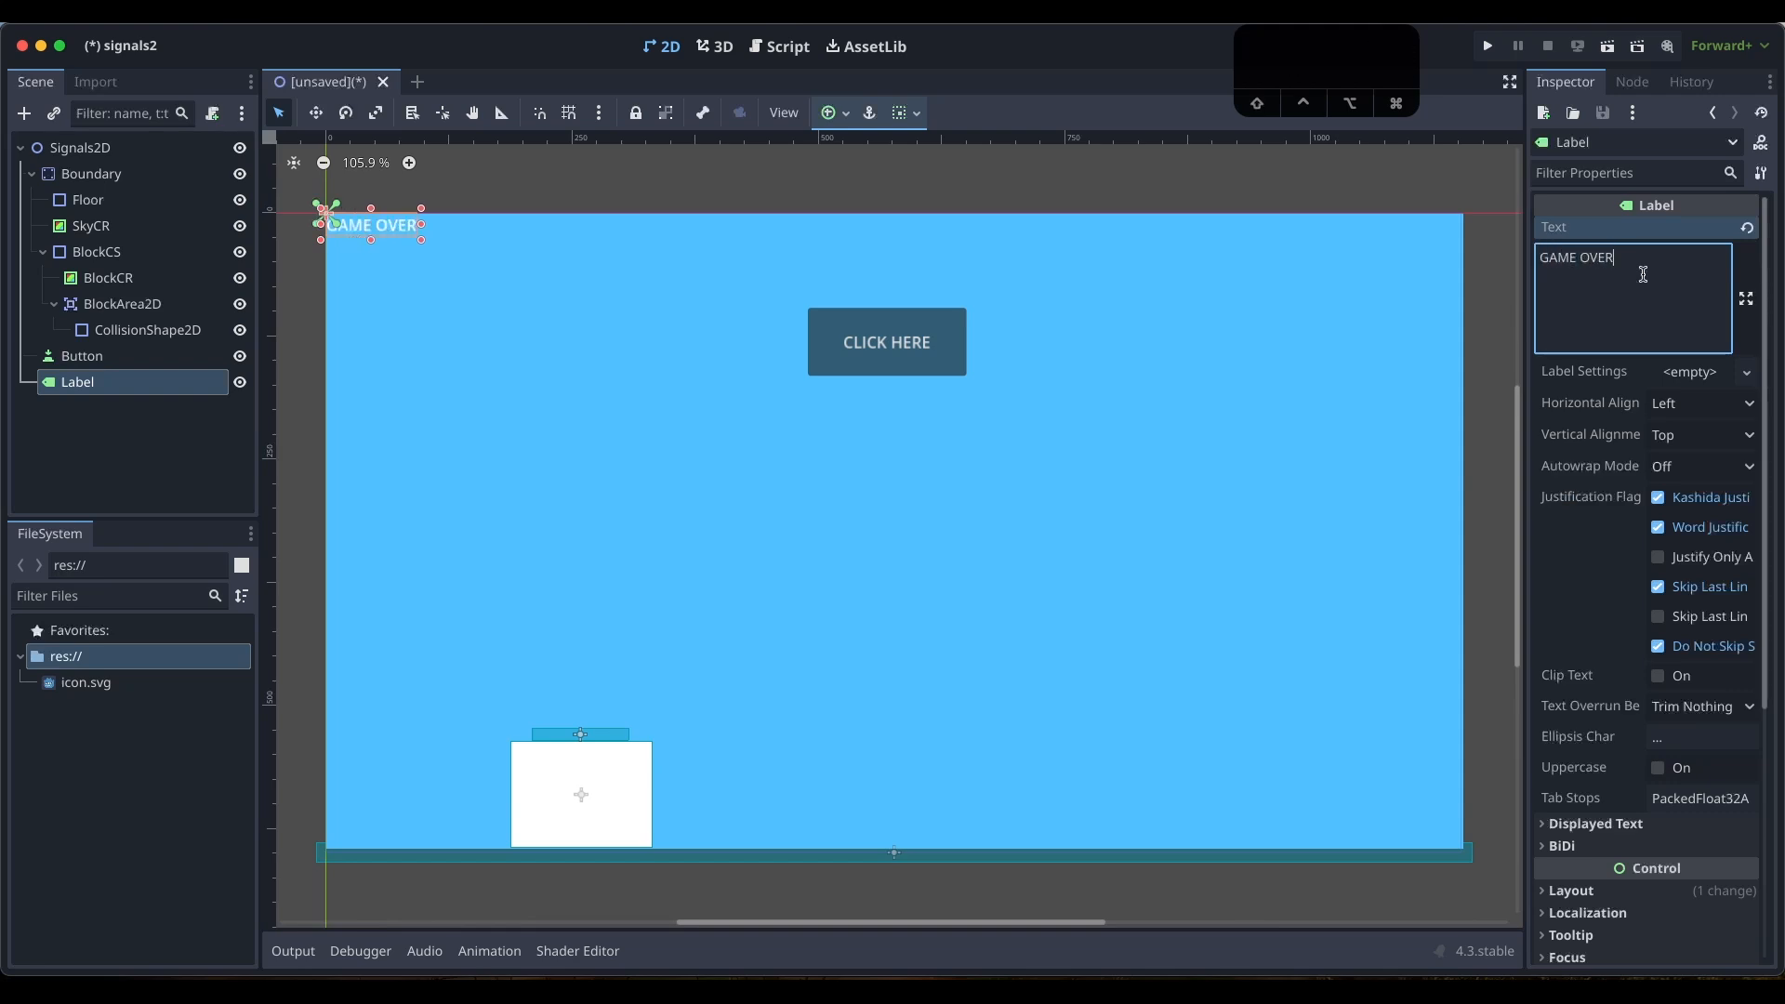
# Enlarge the label's box and fit it into the lower right part of the sky, beside the block
pyautogui.moveTo(422, 241); pyautogui.dragTo(1033, 493)
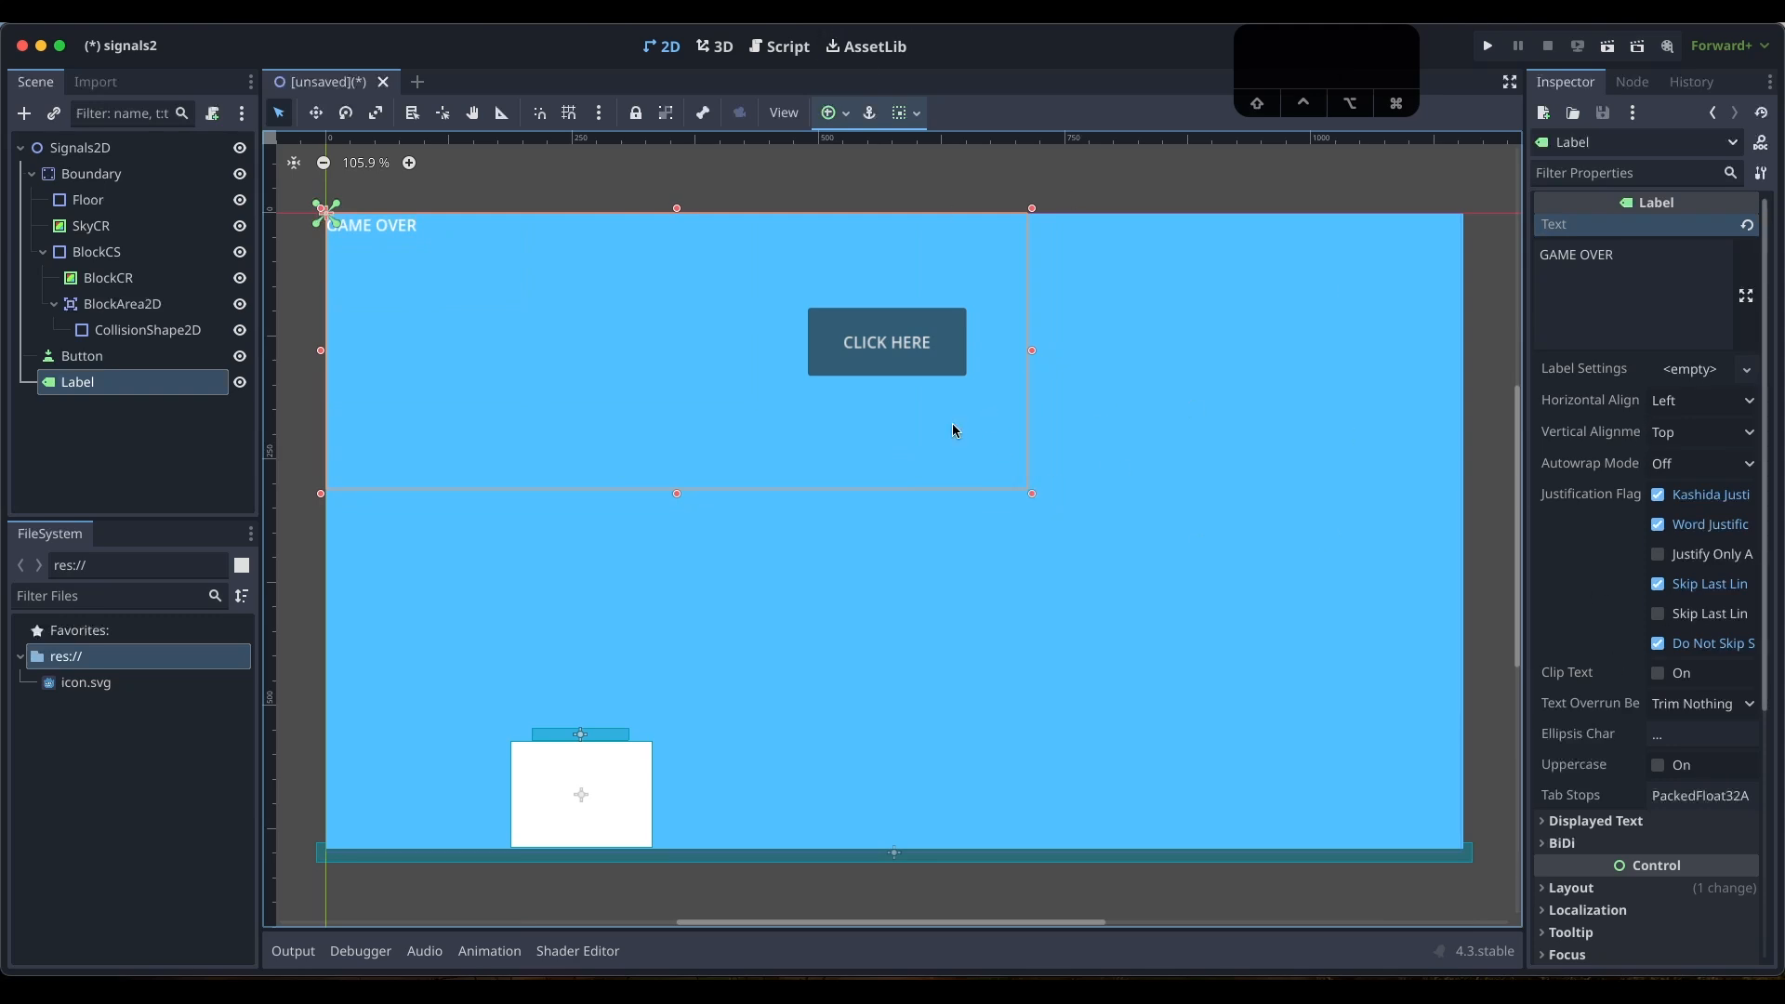
pyautogui.moveTo(593, 332); pyautogui.dragTo(1006, 673)
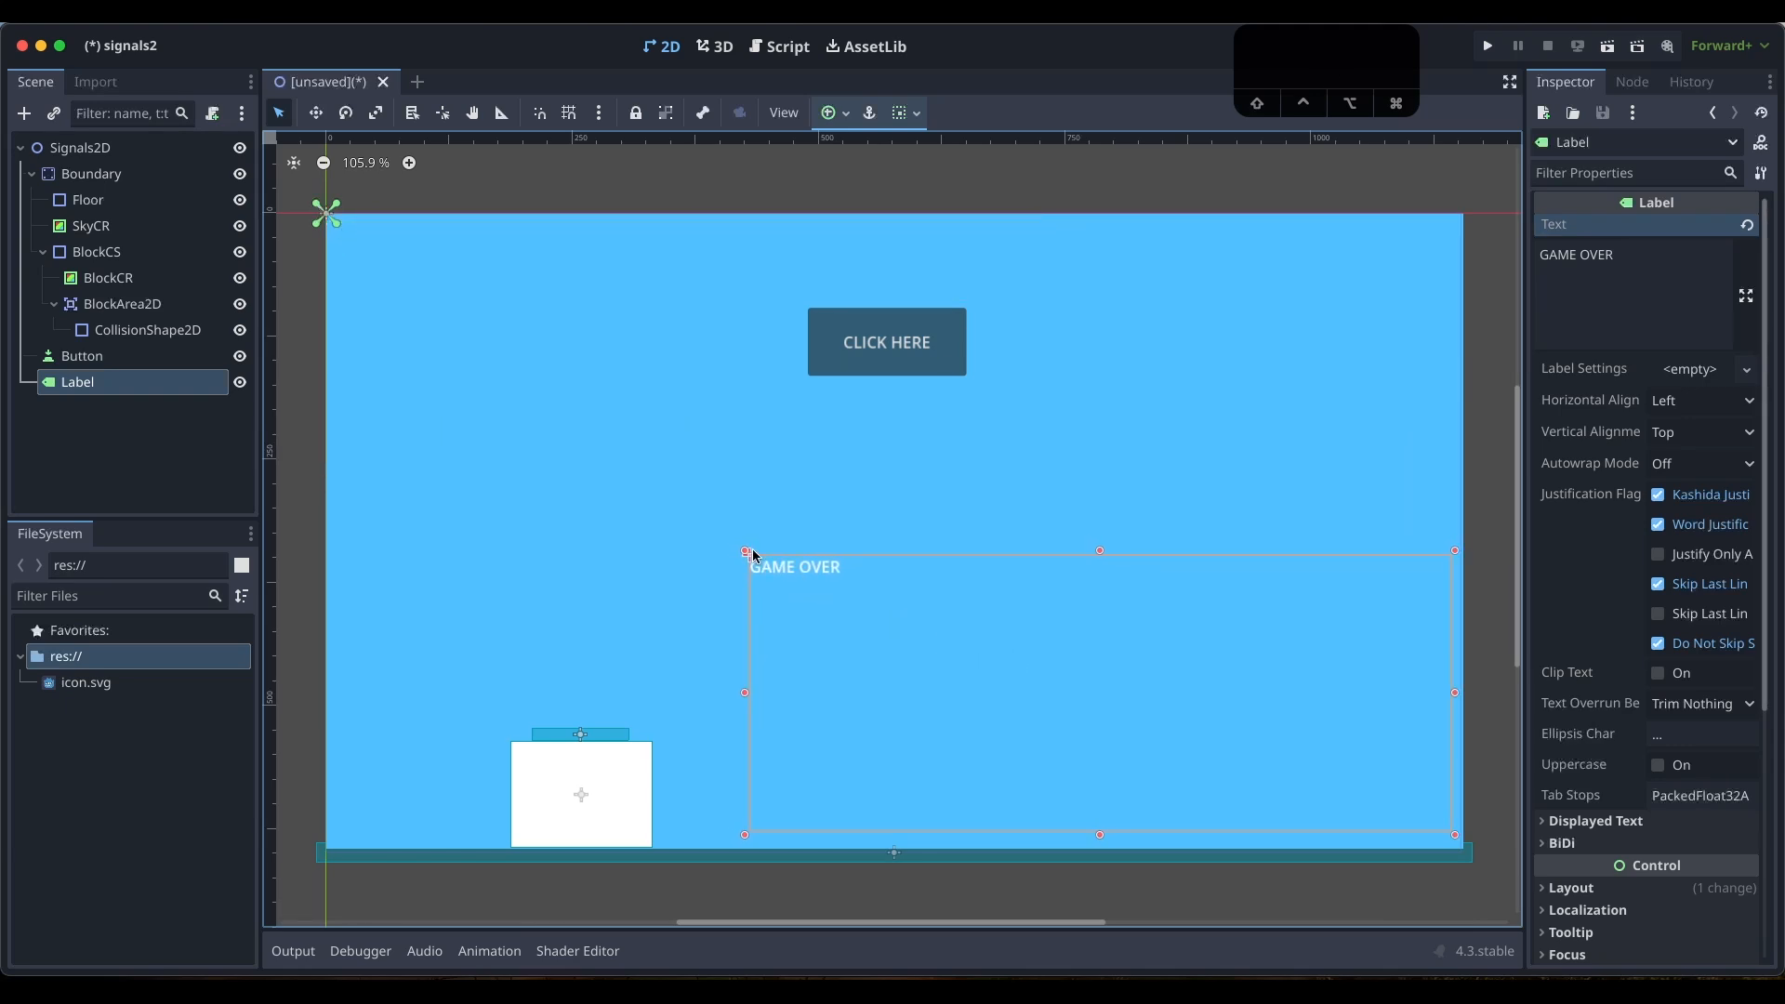
pyautogui.moveTo(746, 551); pyautogui.dragTo(838, 546)
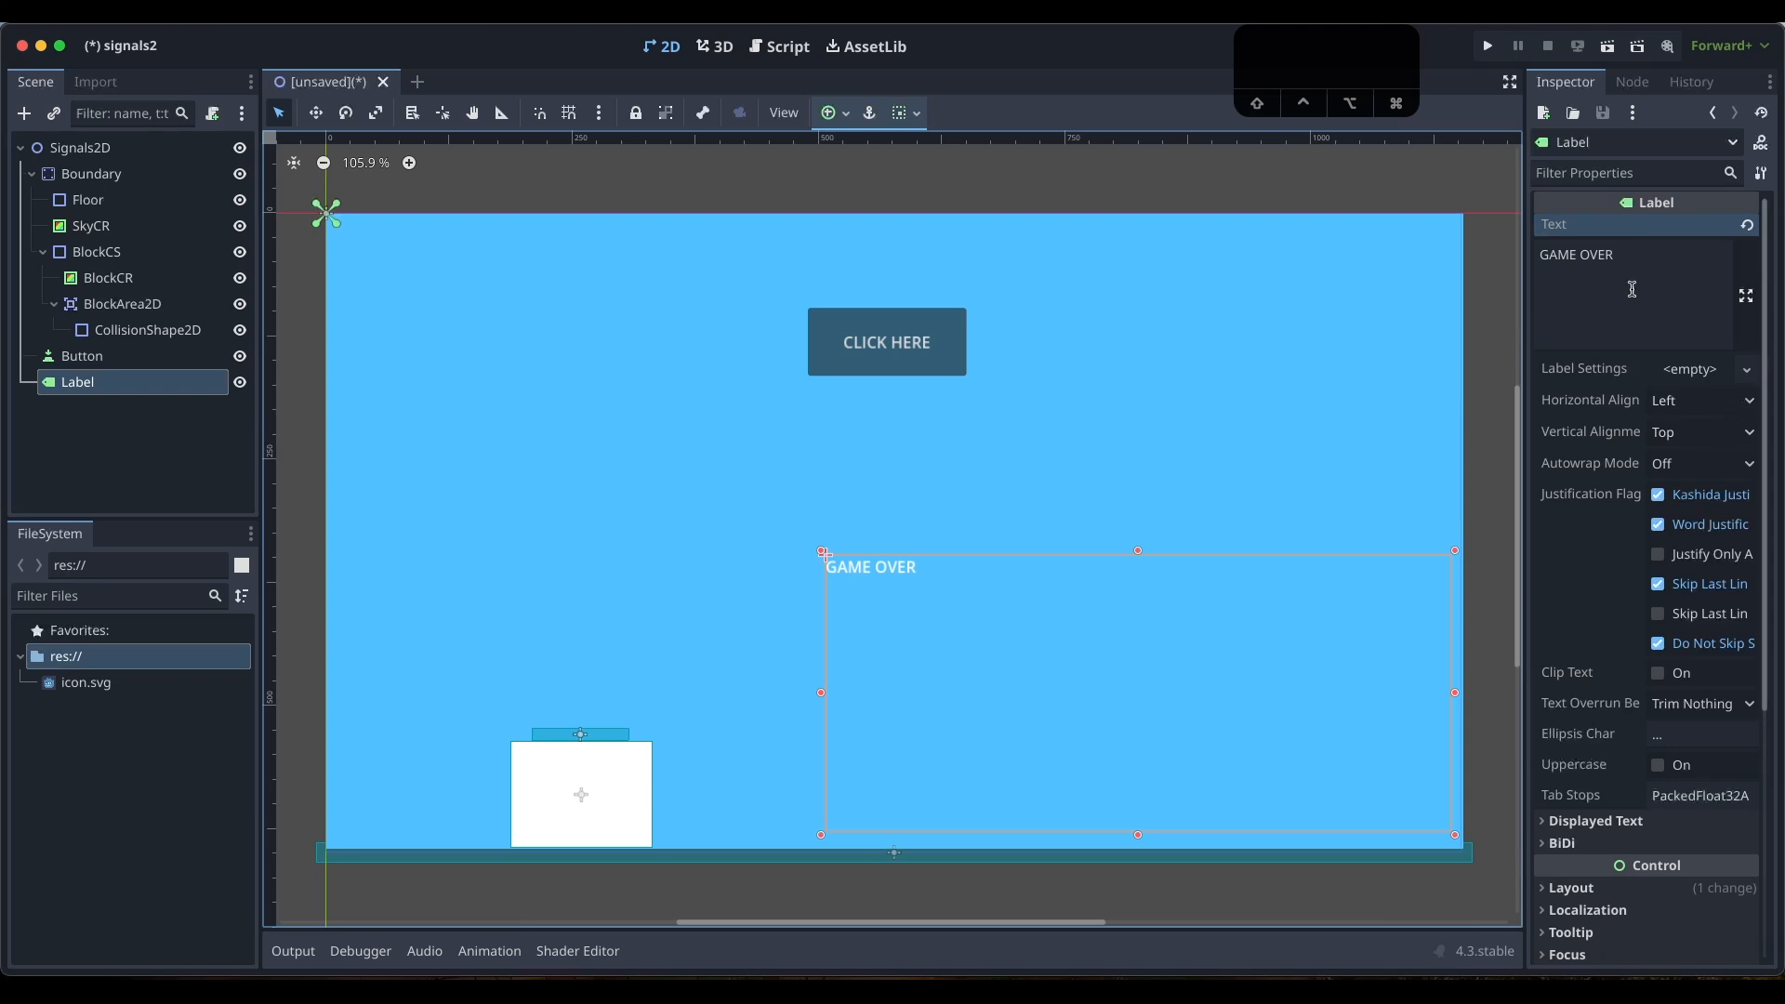
# Set both the horizontal and vertical alignment of the GAME OVER label to Center
pyautogui.click(1724, 406)
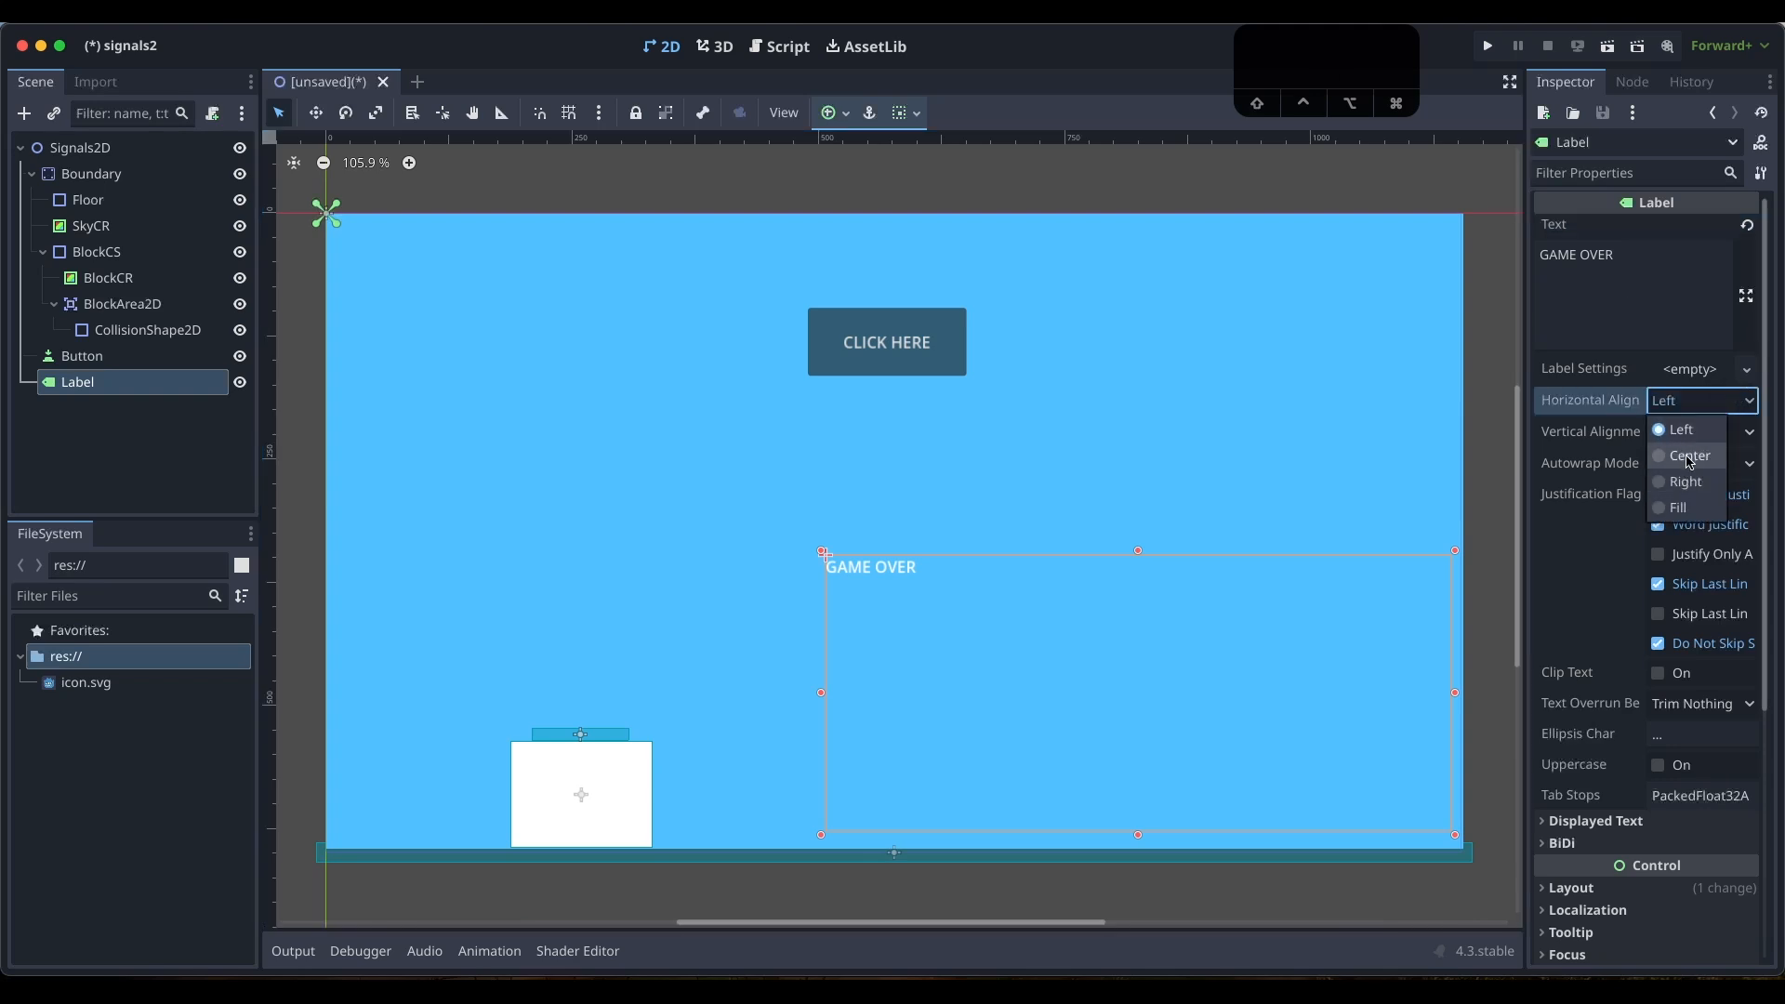
pyautogui.click(1670, 457)
pyautogui.click(1676, 437)
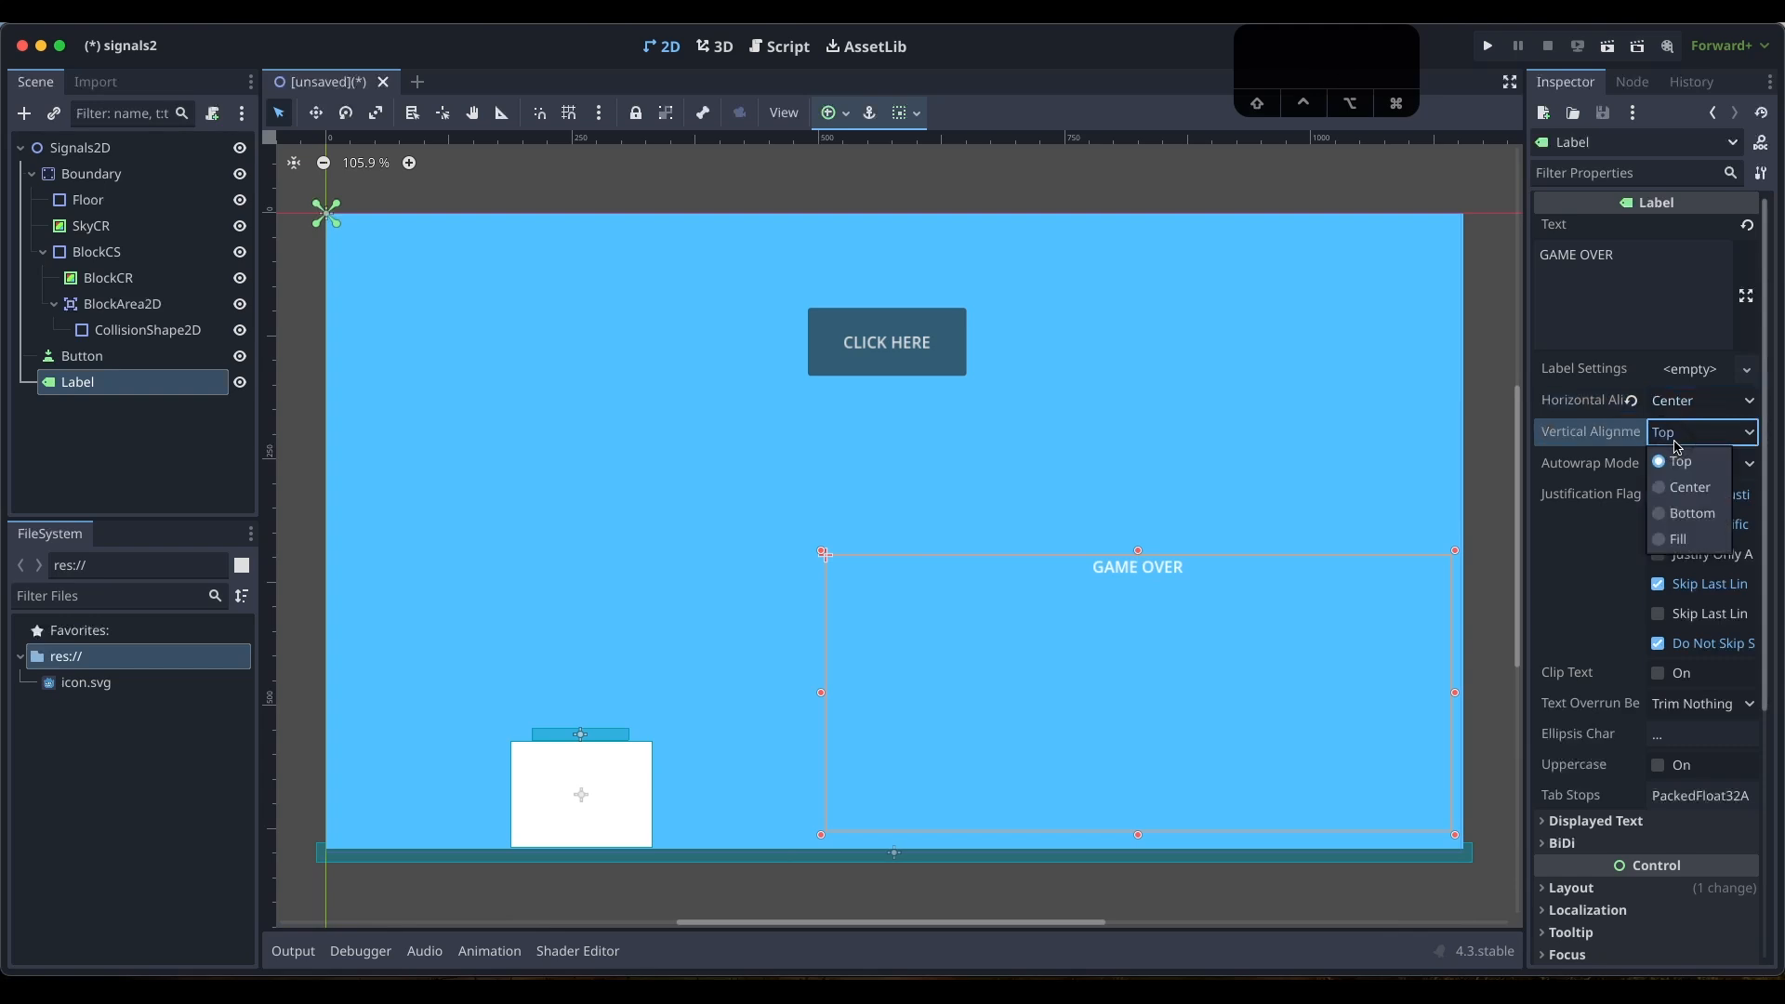
pyautogui.click(1664, 485)
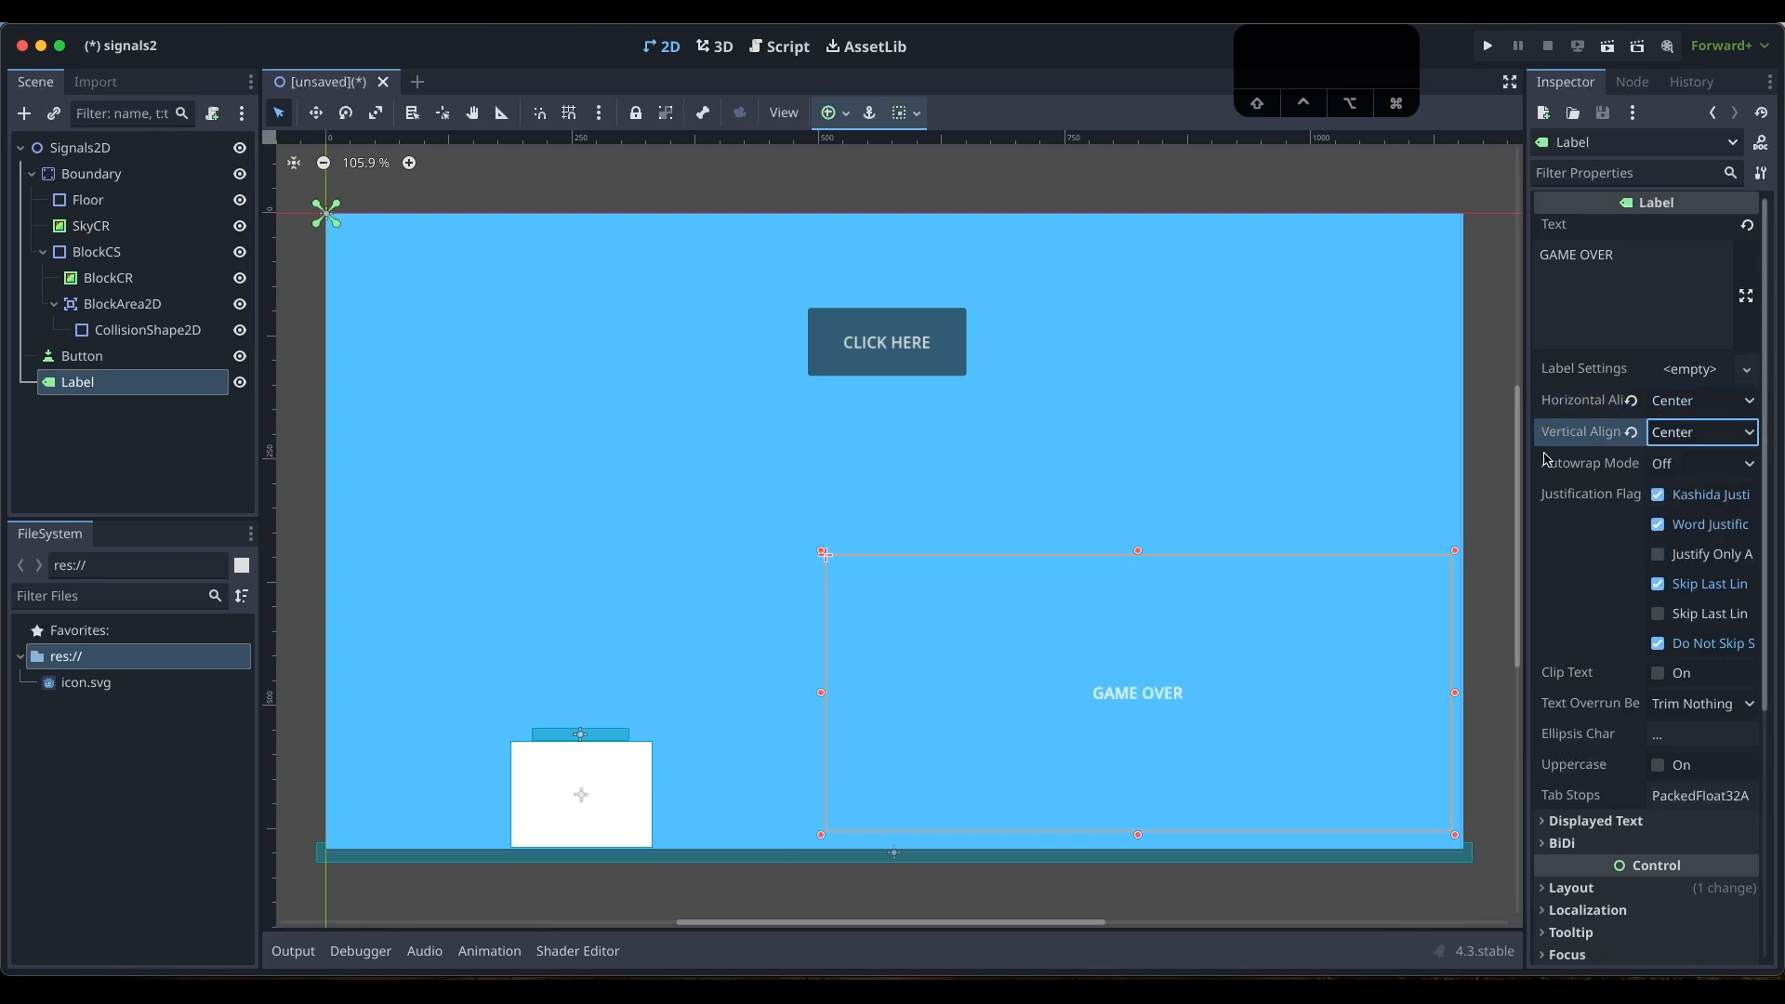
# Enable the label's font color theme override so the GAME OVER text uses black
pyautogui.scroll(-5, 1690, 589)
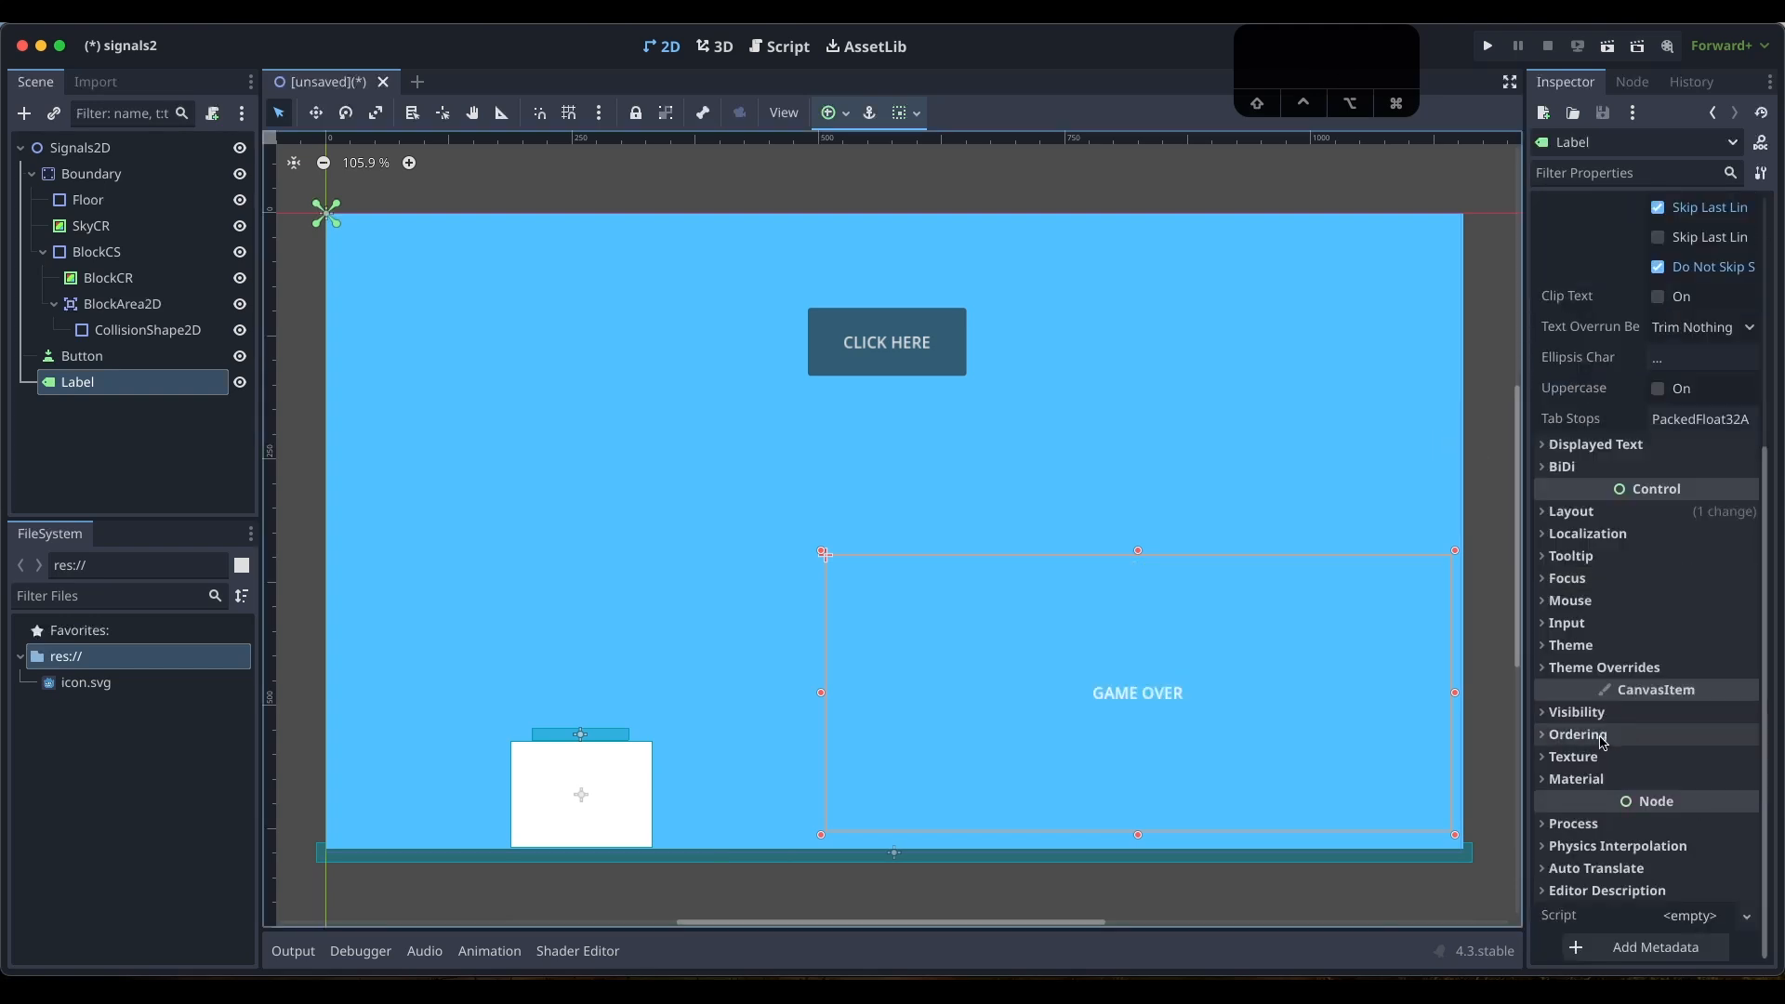
pyautogui.click(1546, 669)
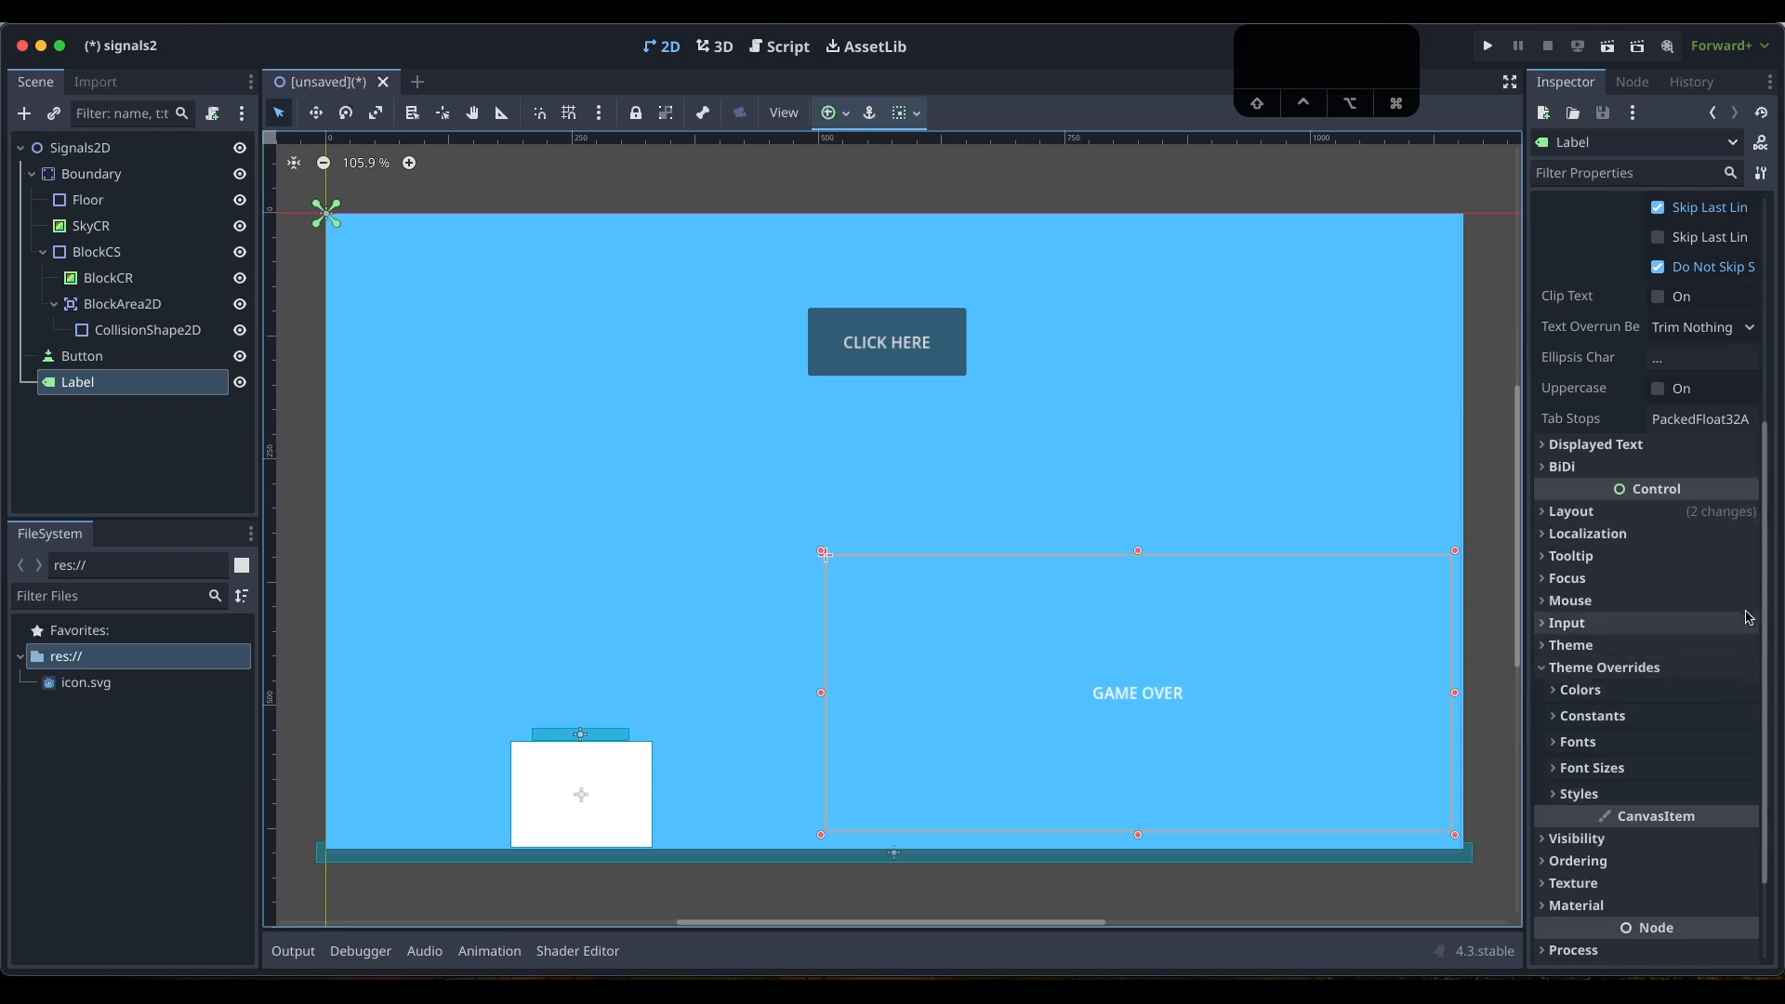
pyautogui.click(1543, 669)
pyautogui.click(1544, 670)
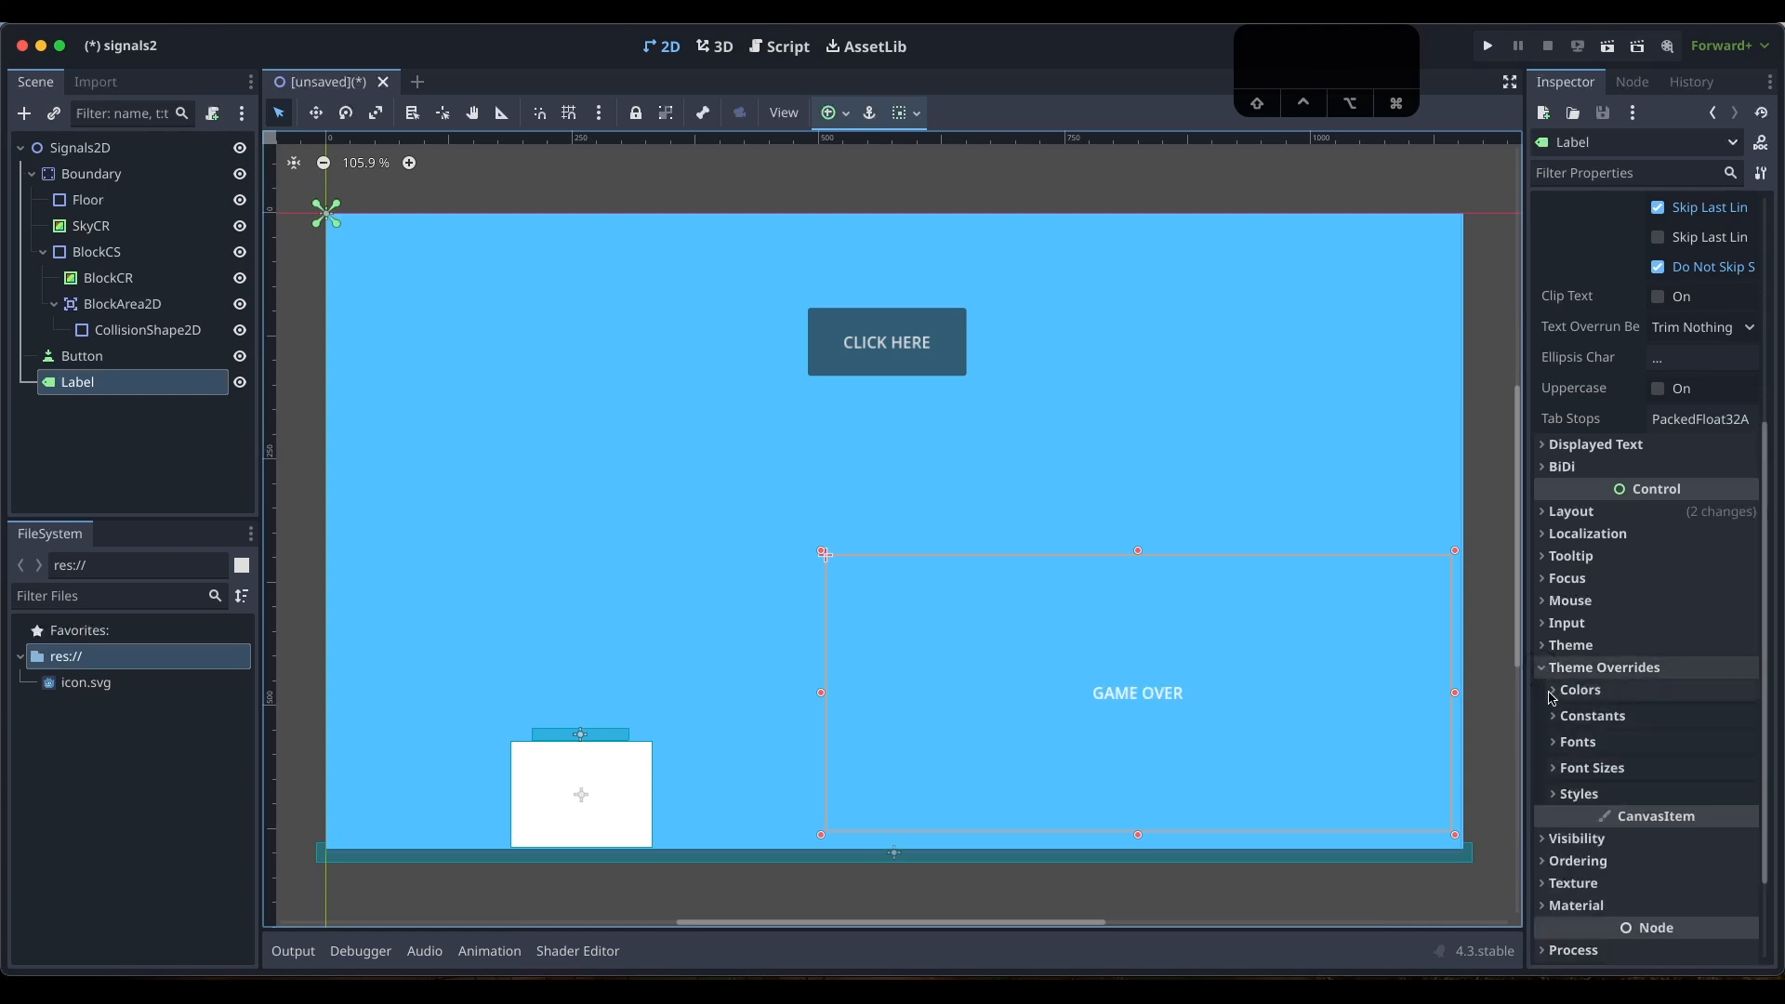
pyautogui.click(1558, 693)
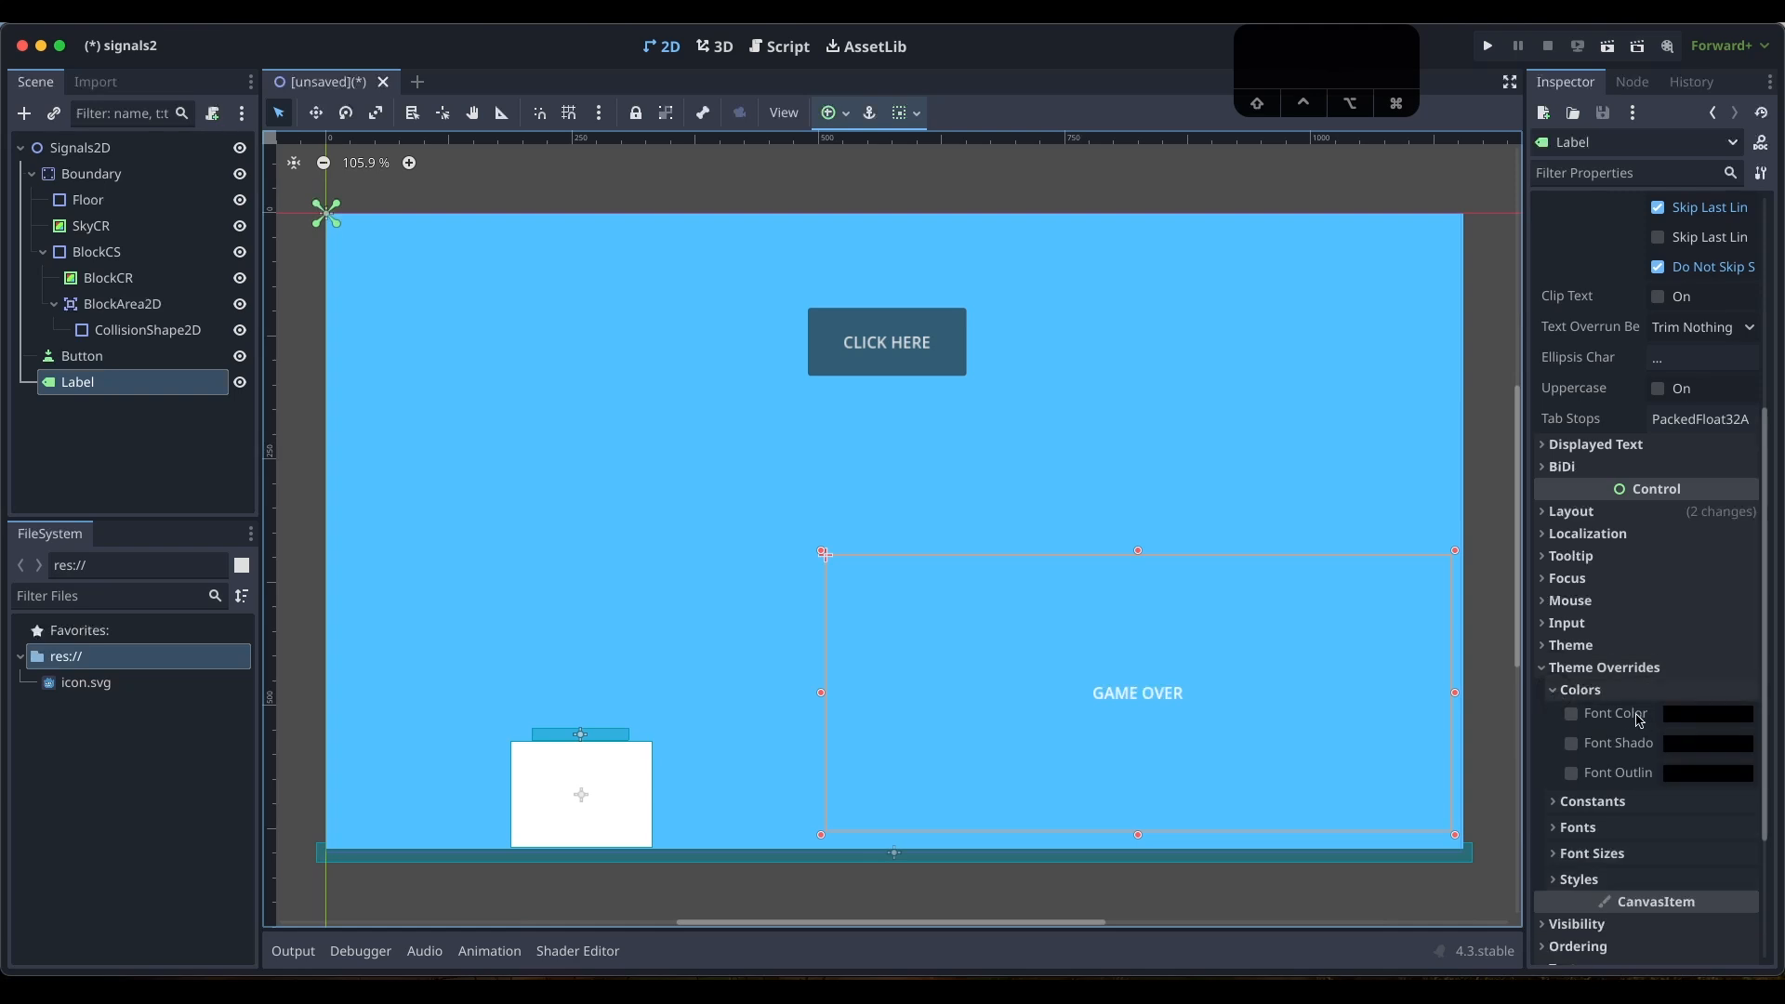
pyautogui.click(1572, 716)
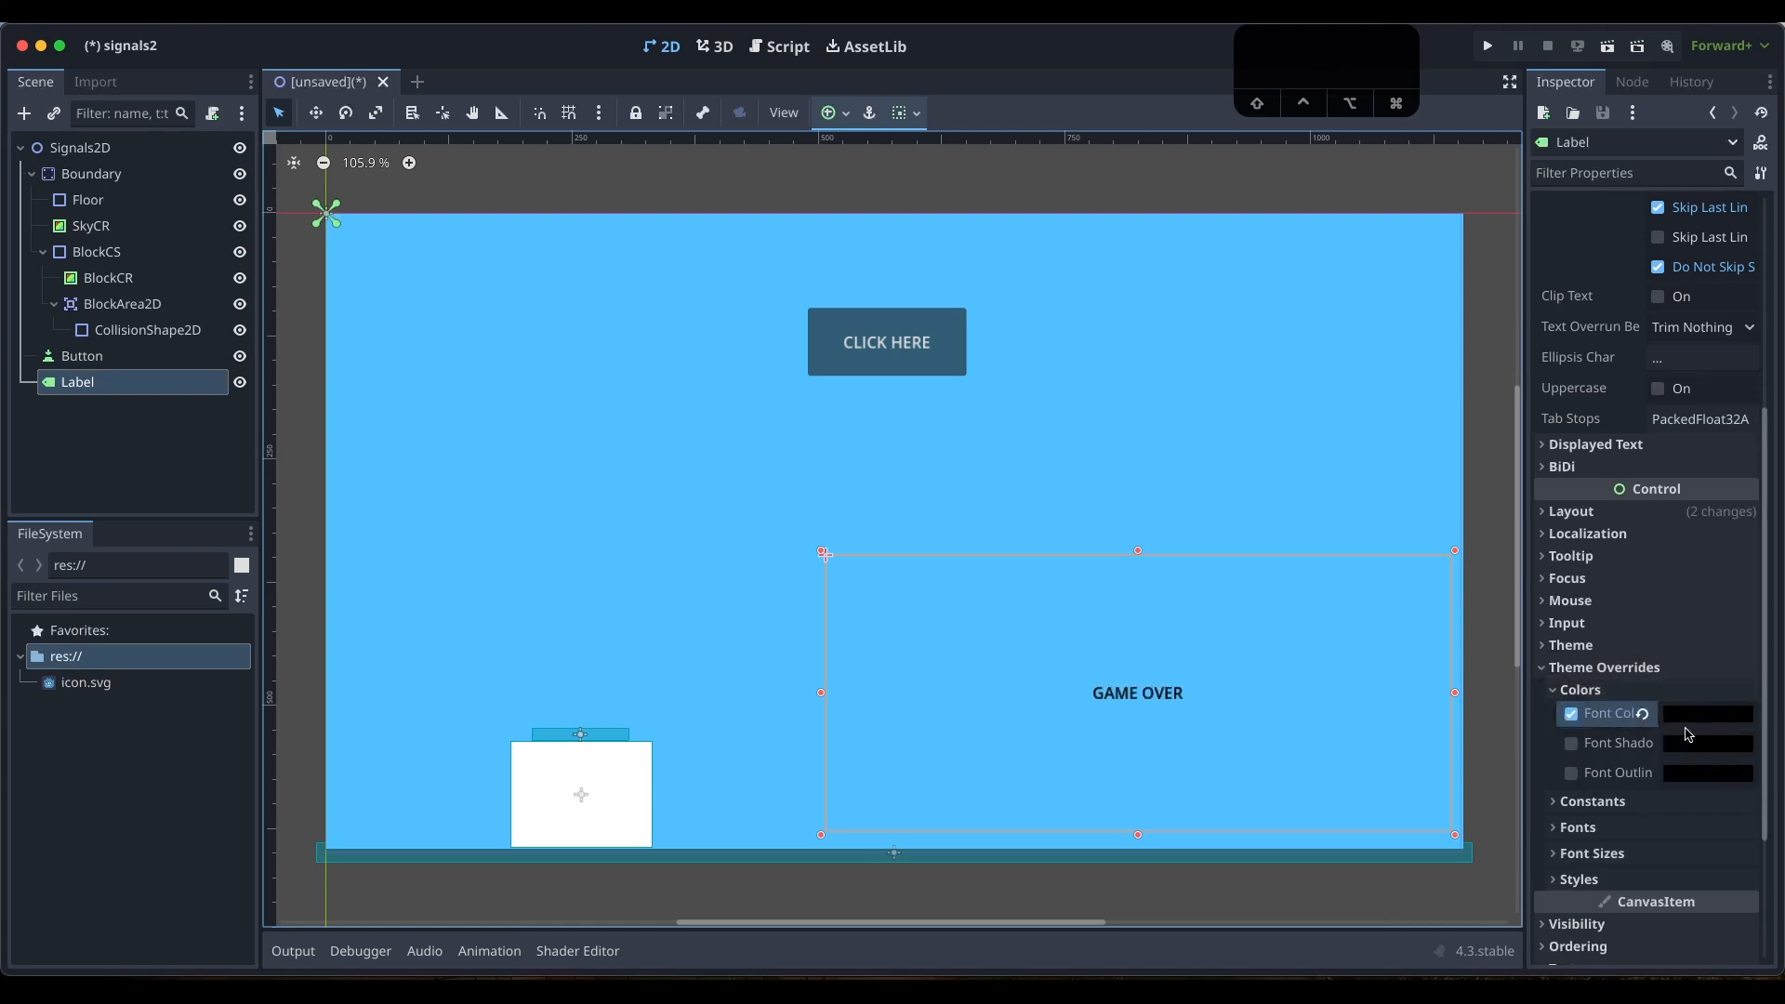
# Override the GAME OVER label's theme font size with 80 px
pyautogui.click(1558, 856)
pyautogui.click(1571, 878)
pyautogui.click(1679, 878)
pyautogui.click(1679, 877)
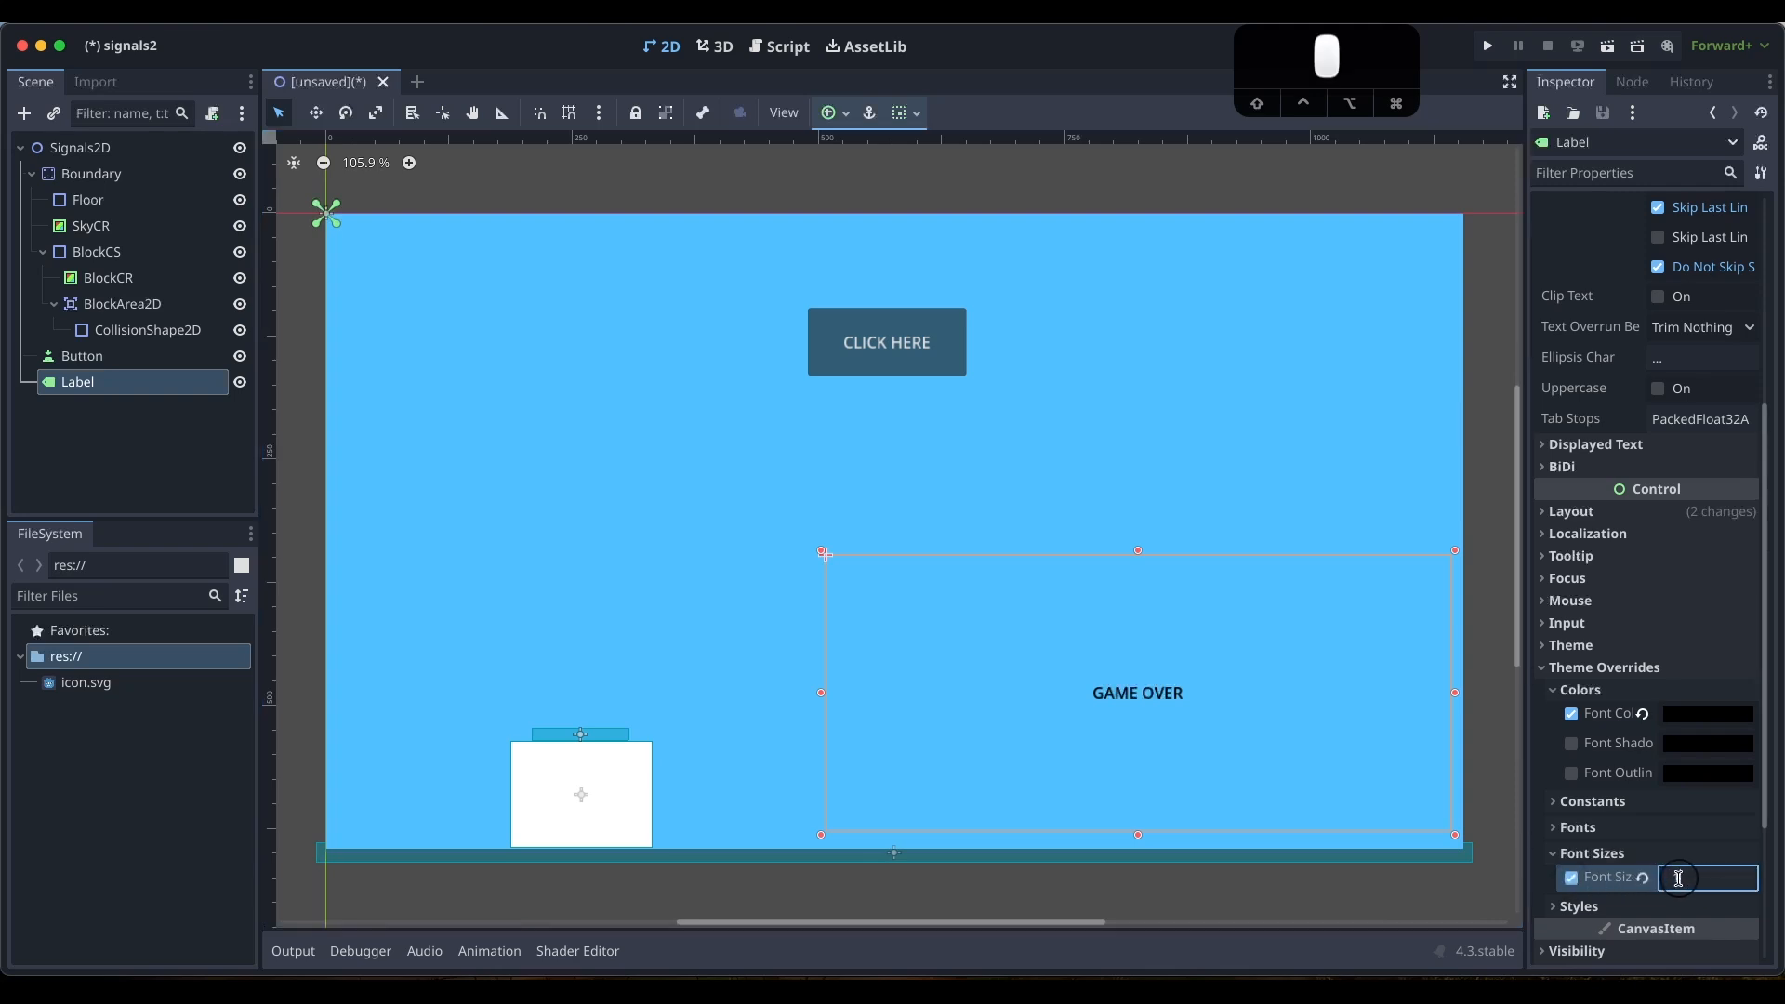
pyautogui.write('80')
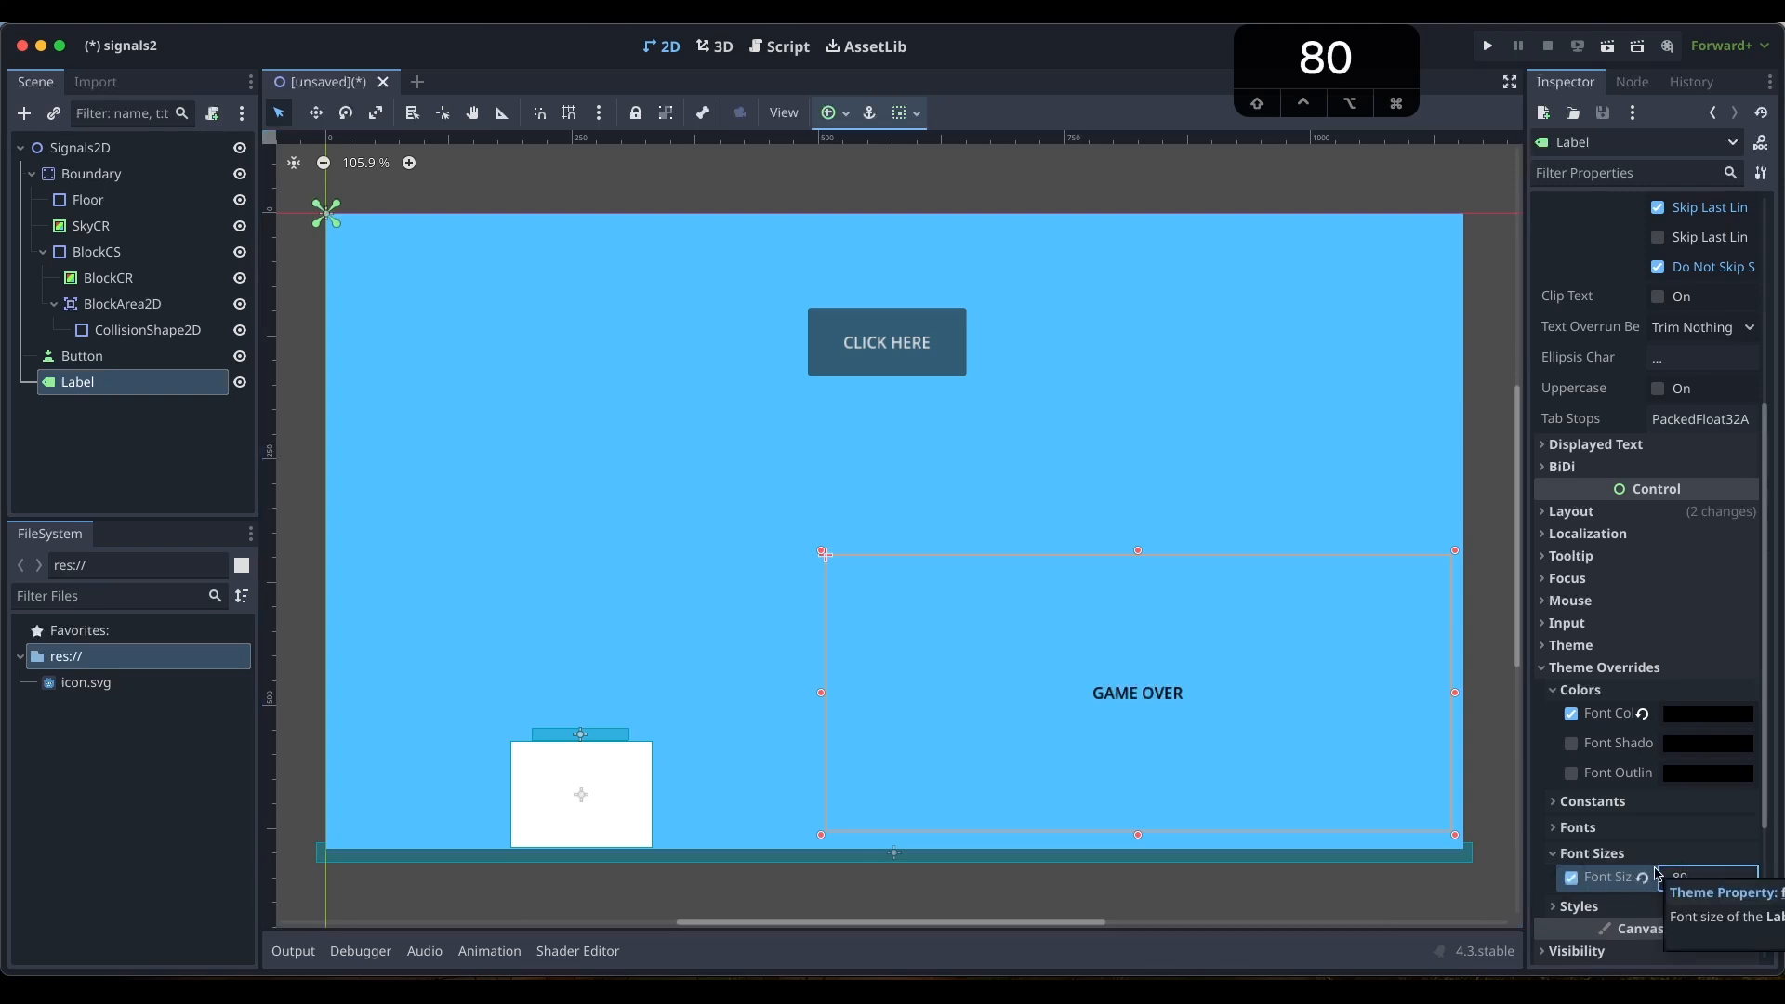
pyautogui.press('Return')
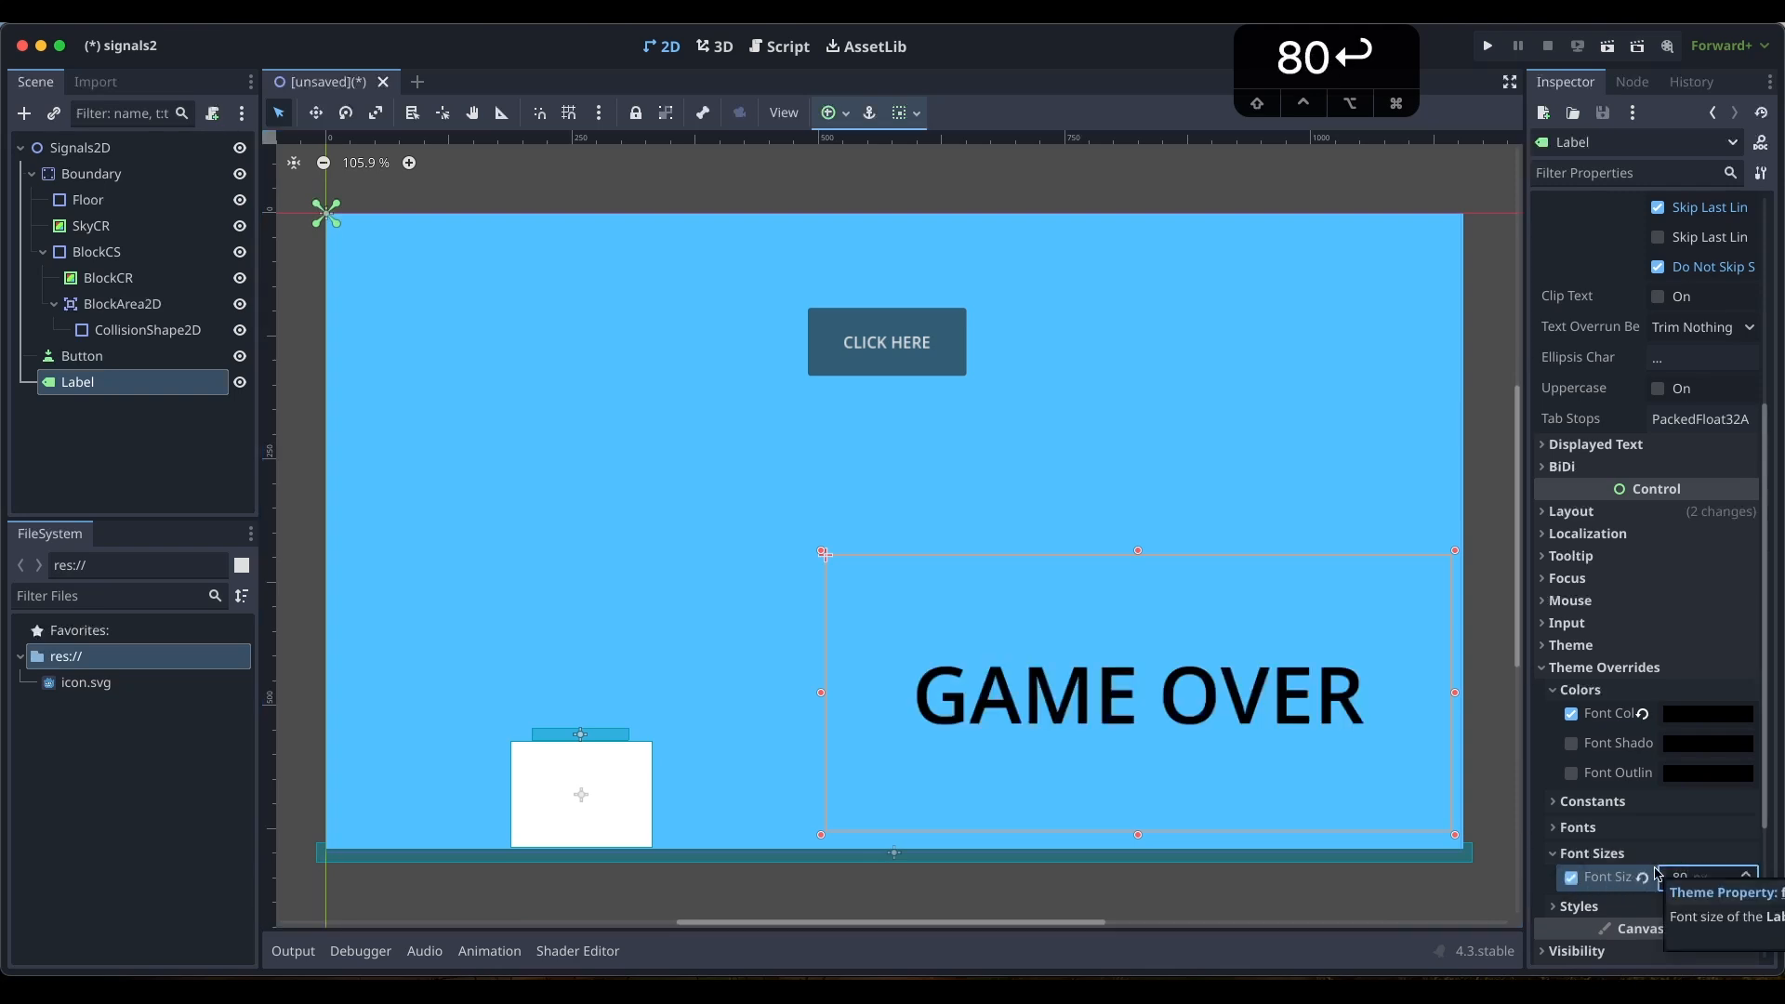
pyautogui.click(800, 517)
pyautogui.click(1056, 714)
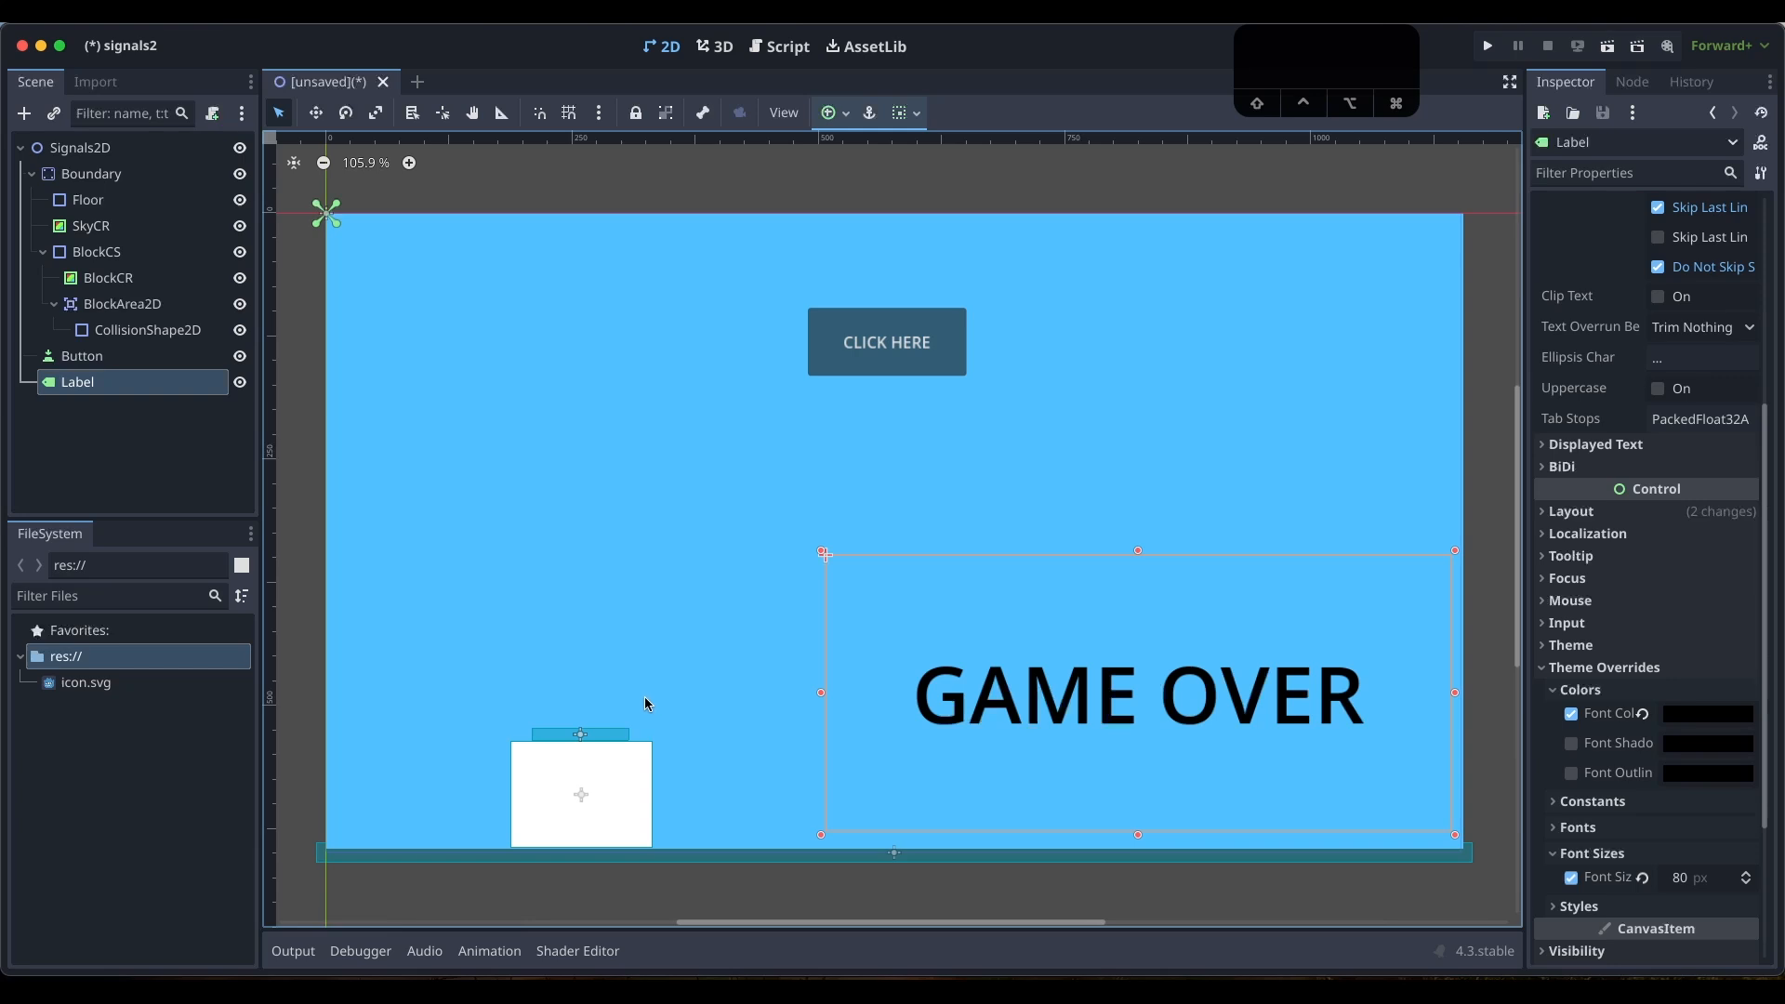
# Add a Timer node as a child of Signals2D
pyautogui.click(93, 437)
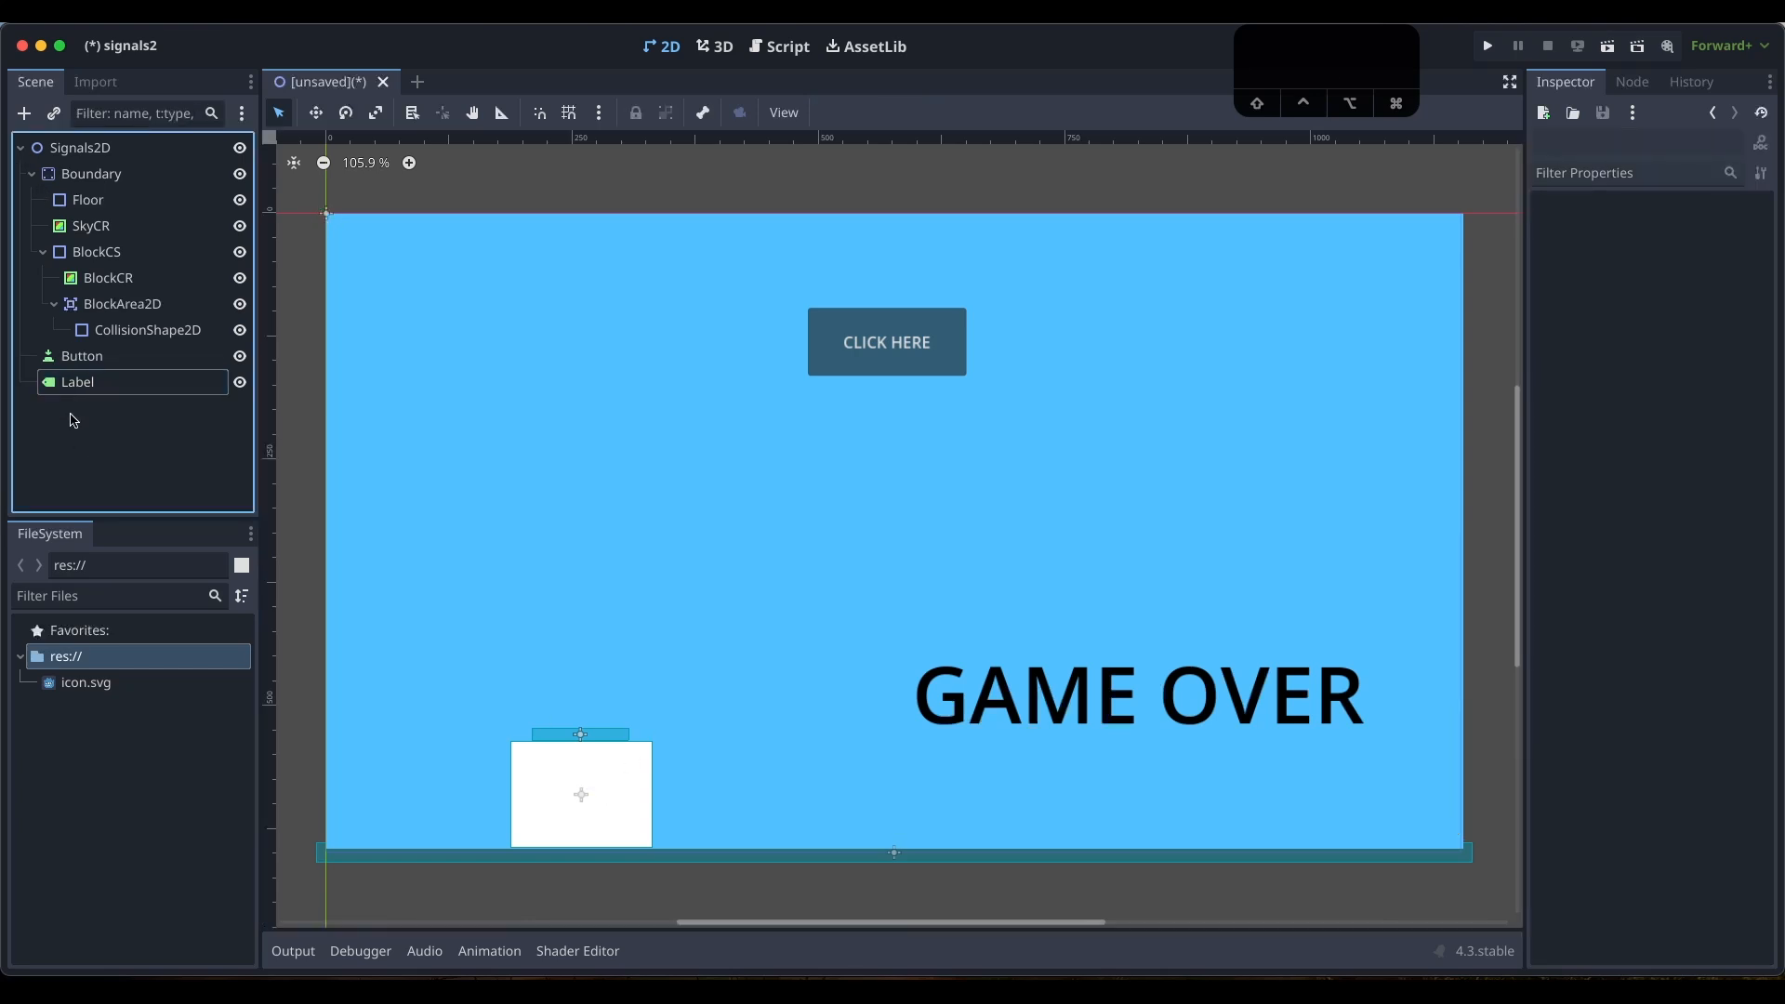
pyautogui.click(79, 149)
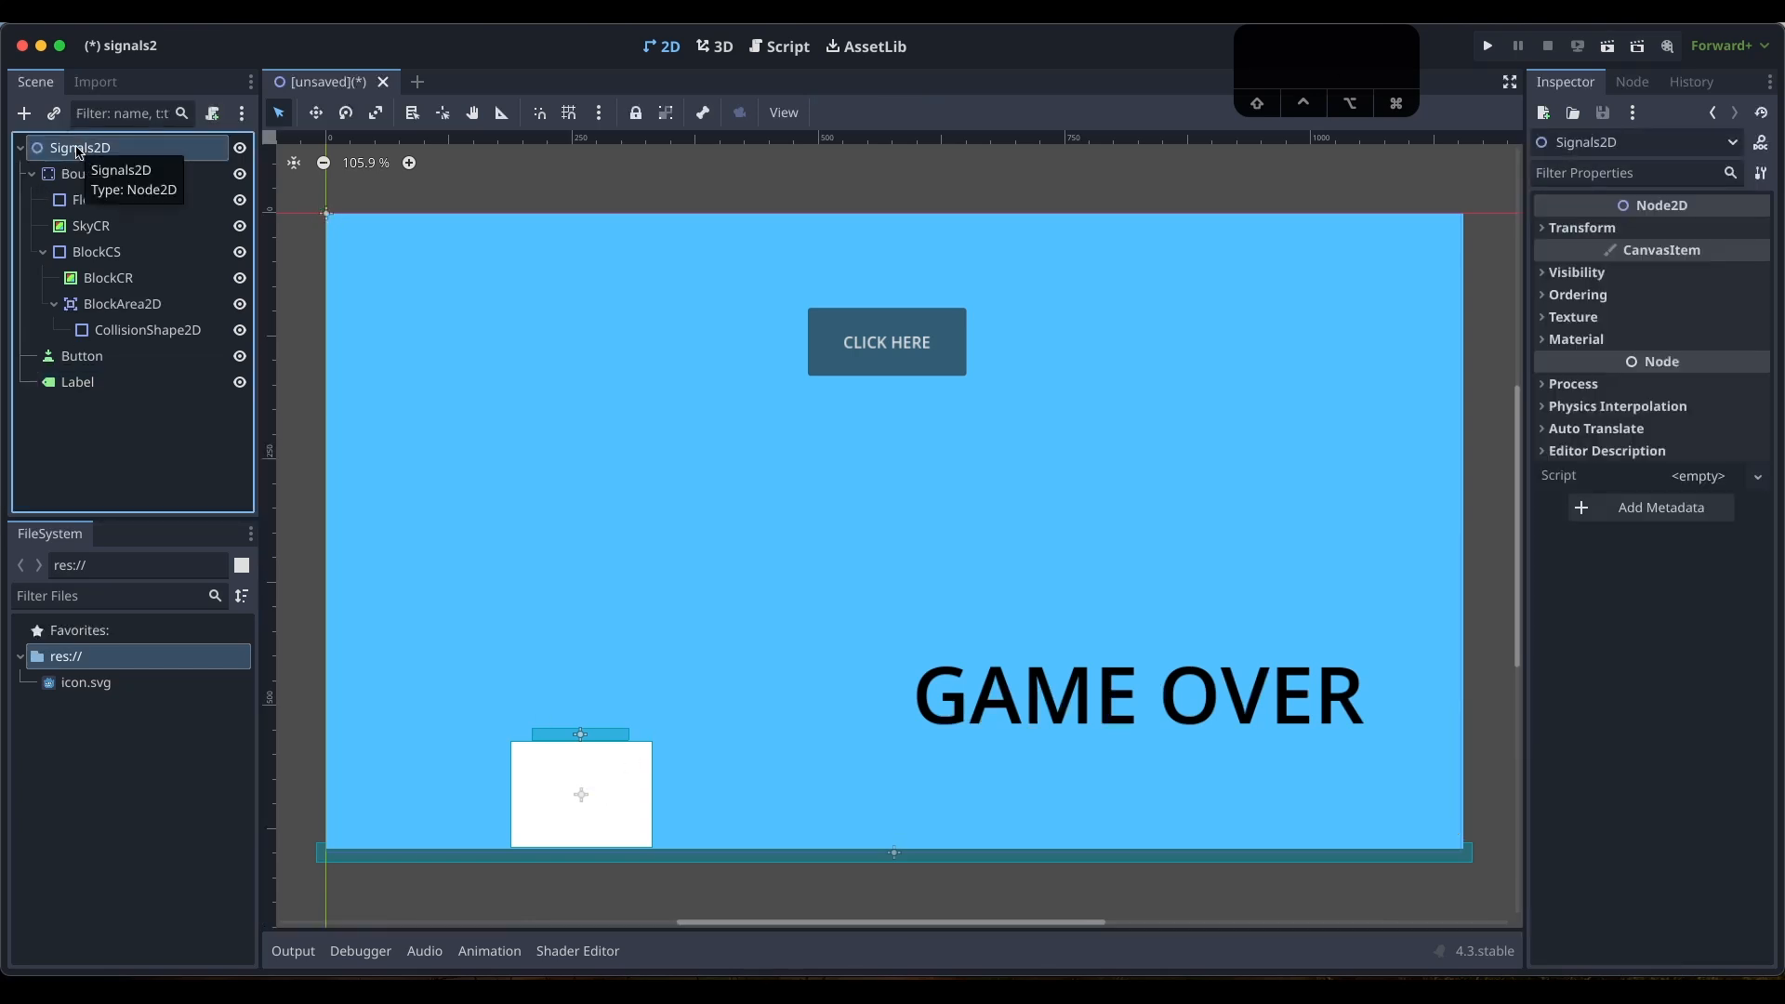
pyautogui.press('super+a')
pyautogui.write('Timer')
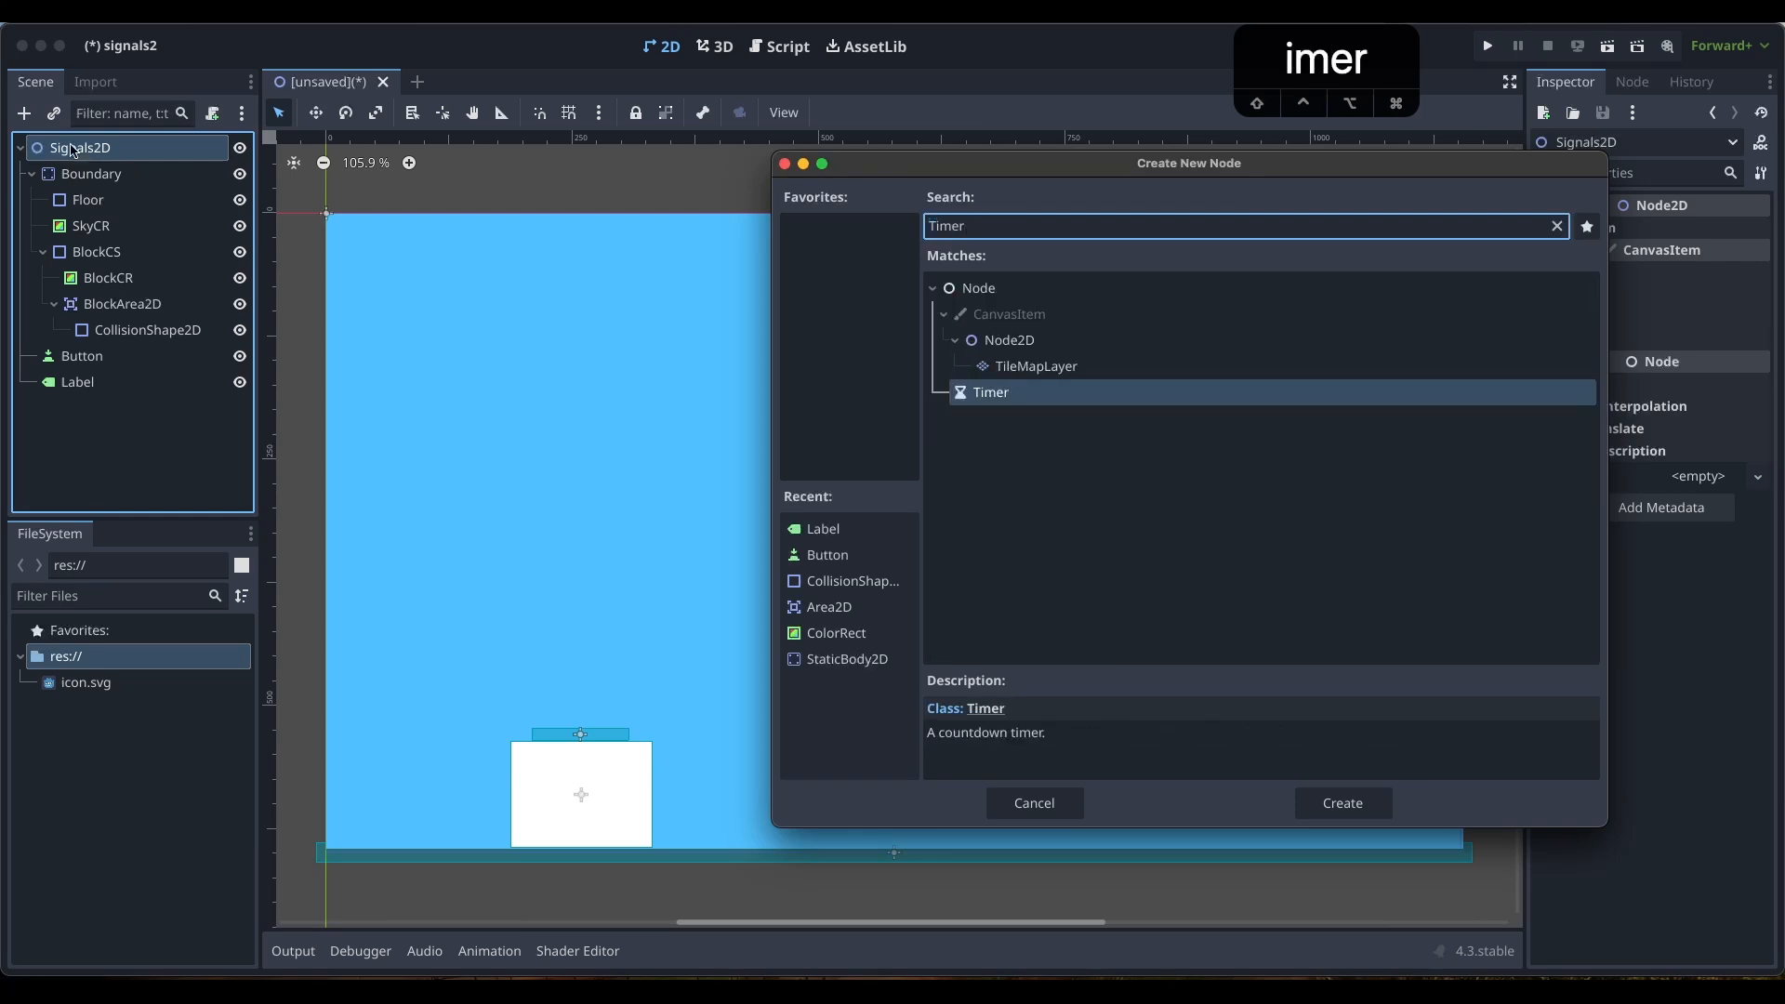
pyautogui.doubleClick(1191, 398)
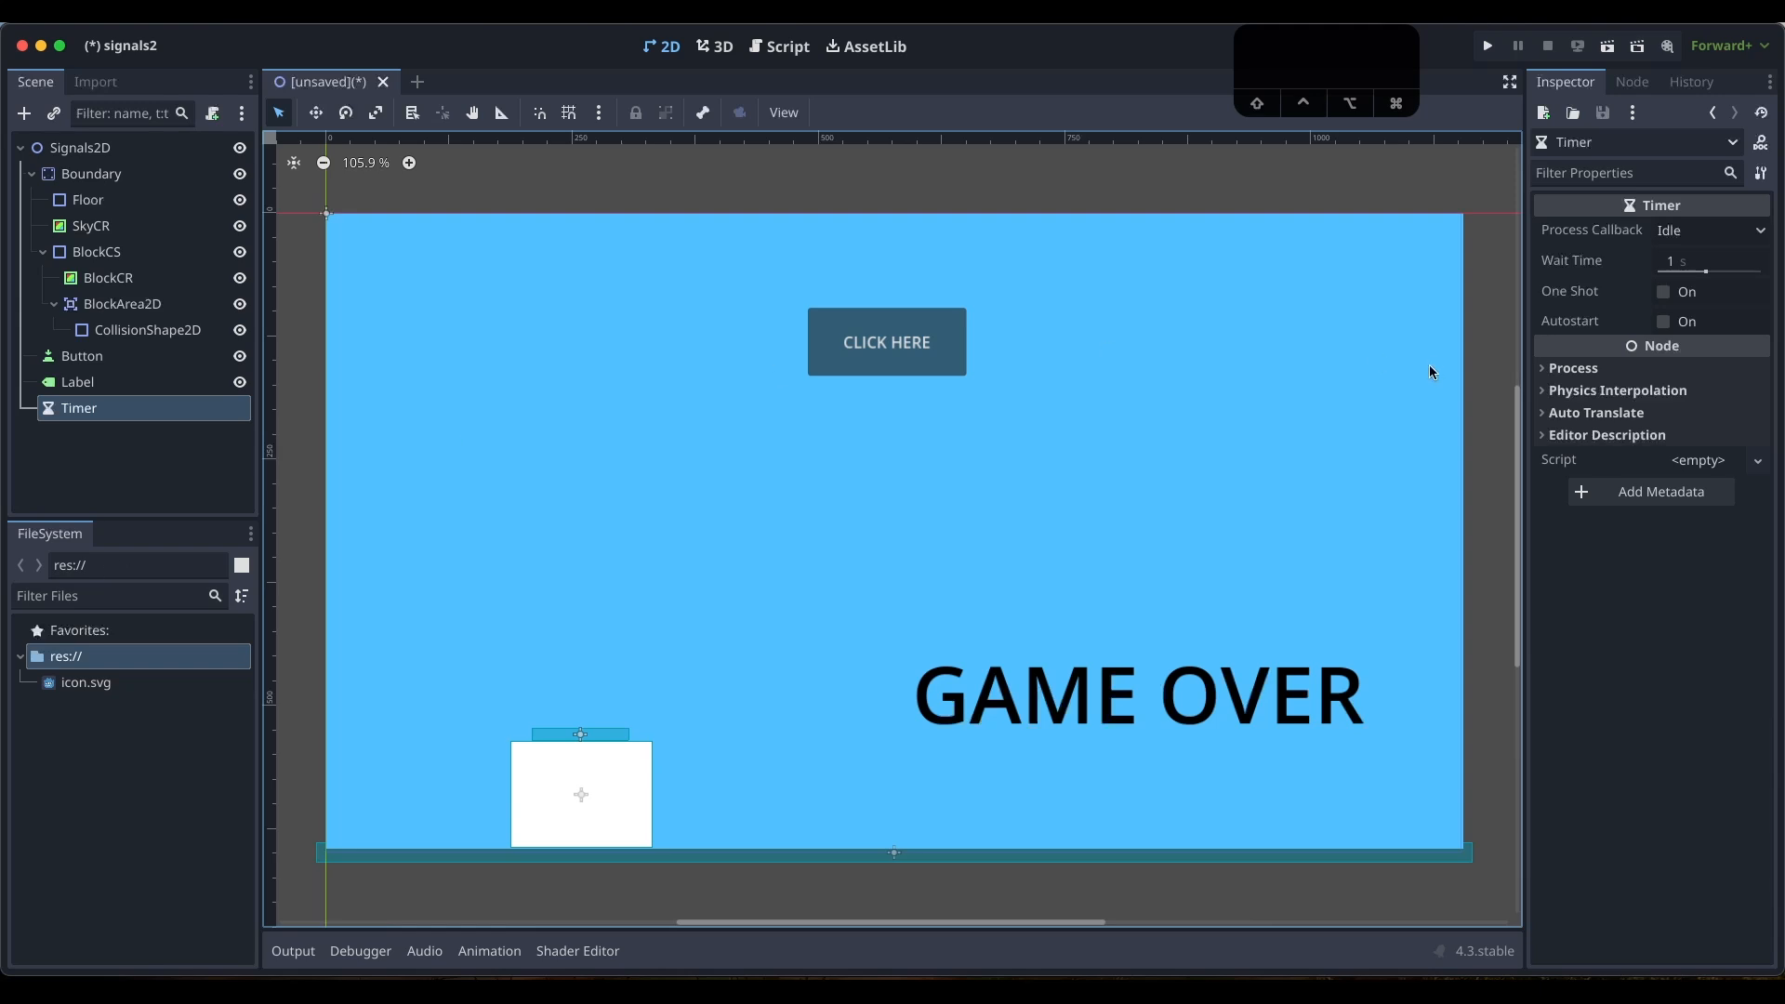
# Set the Timer's wait time to 10 s and turn on both One Shot and Autostart
pyautogui.click(1681, 268)
pyautogui.write('10')
pyautogui.press('Return')
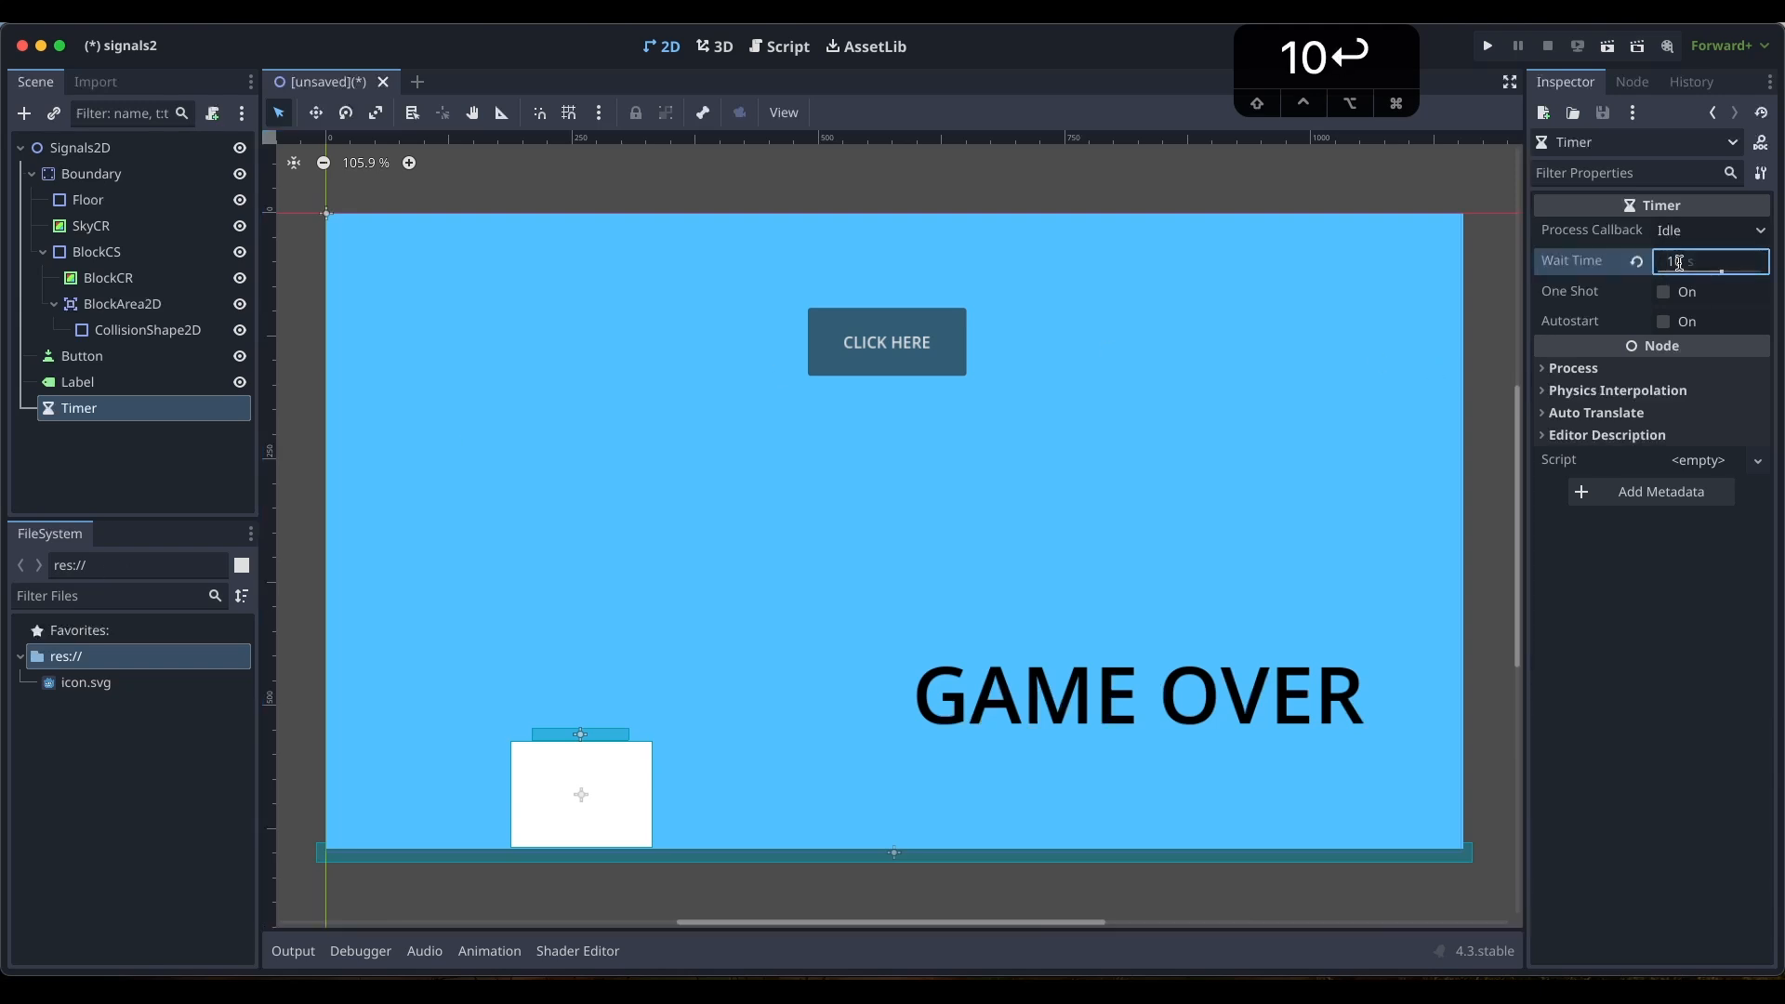
pyautogui.click(1673, 297)
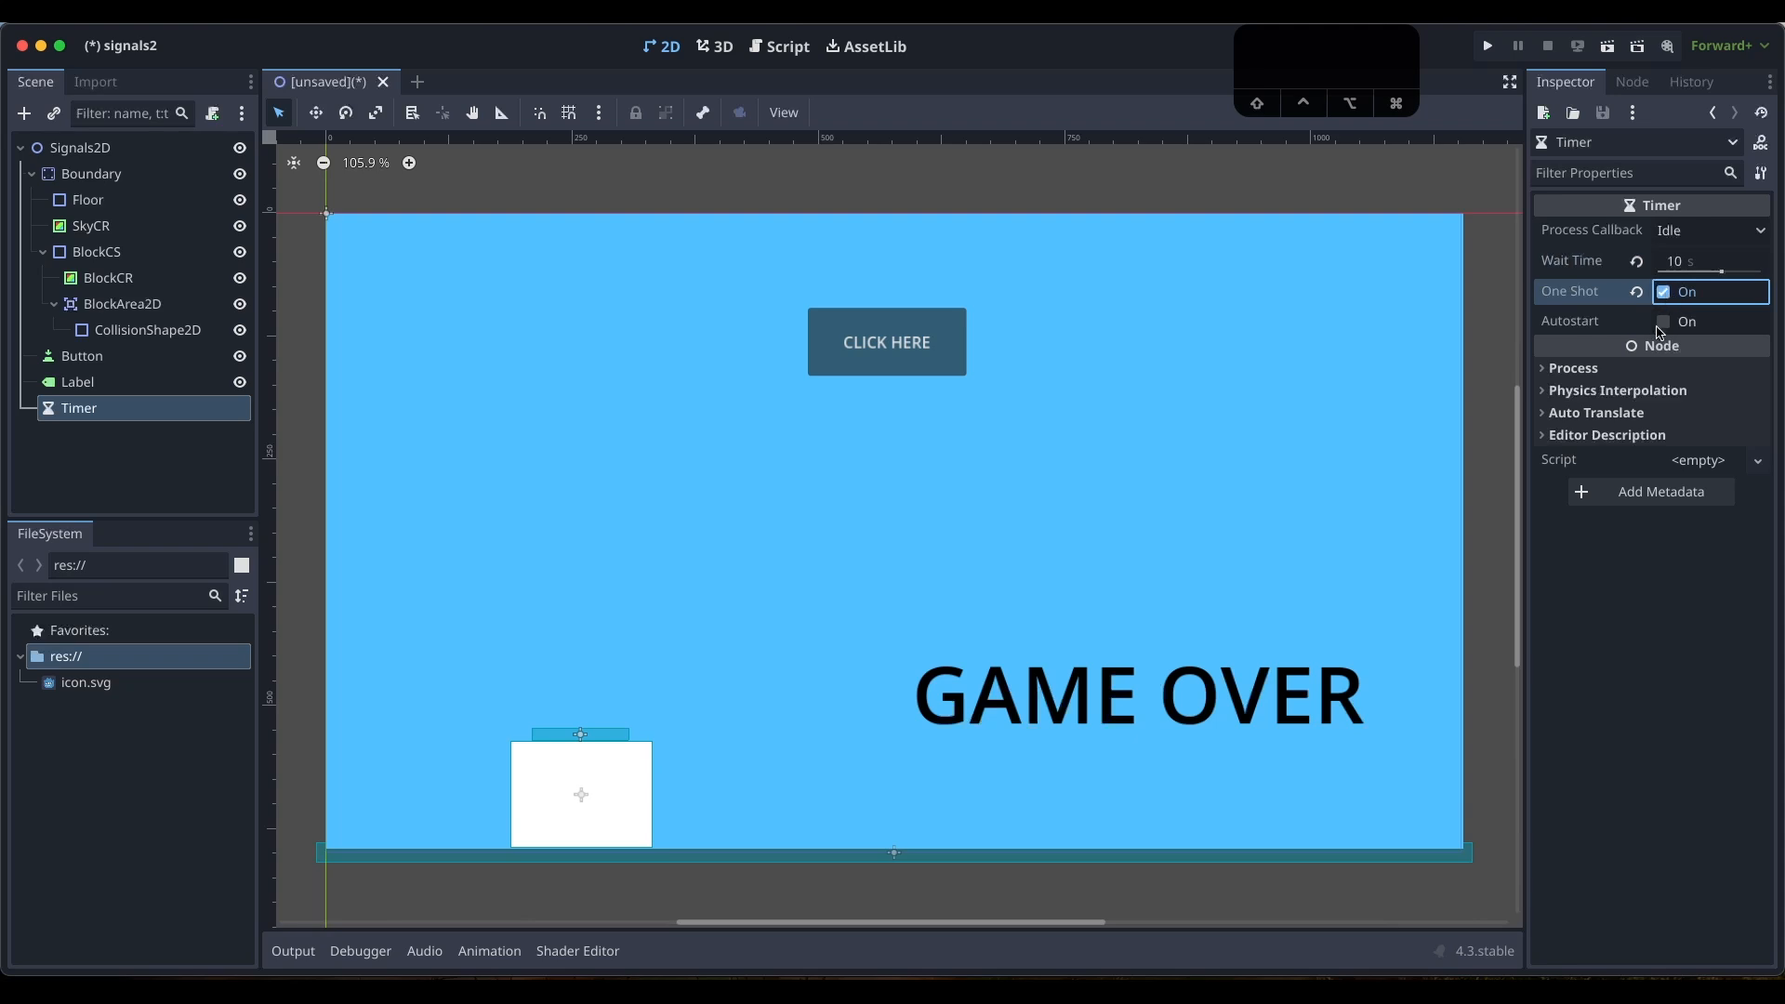
pyautogui.click(1671, 326)
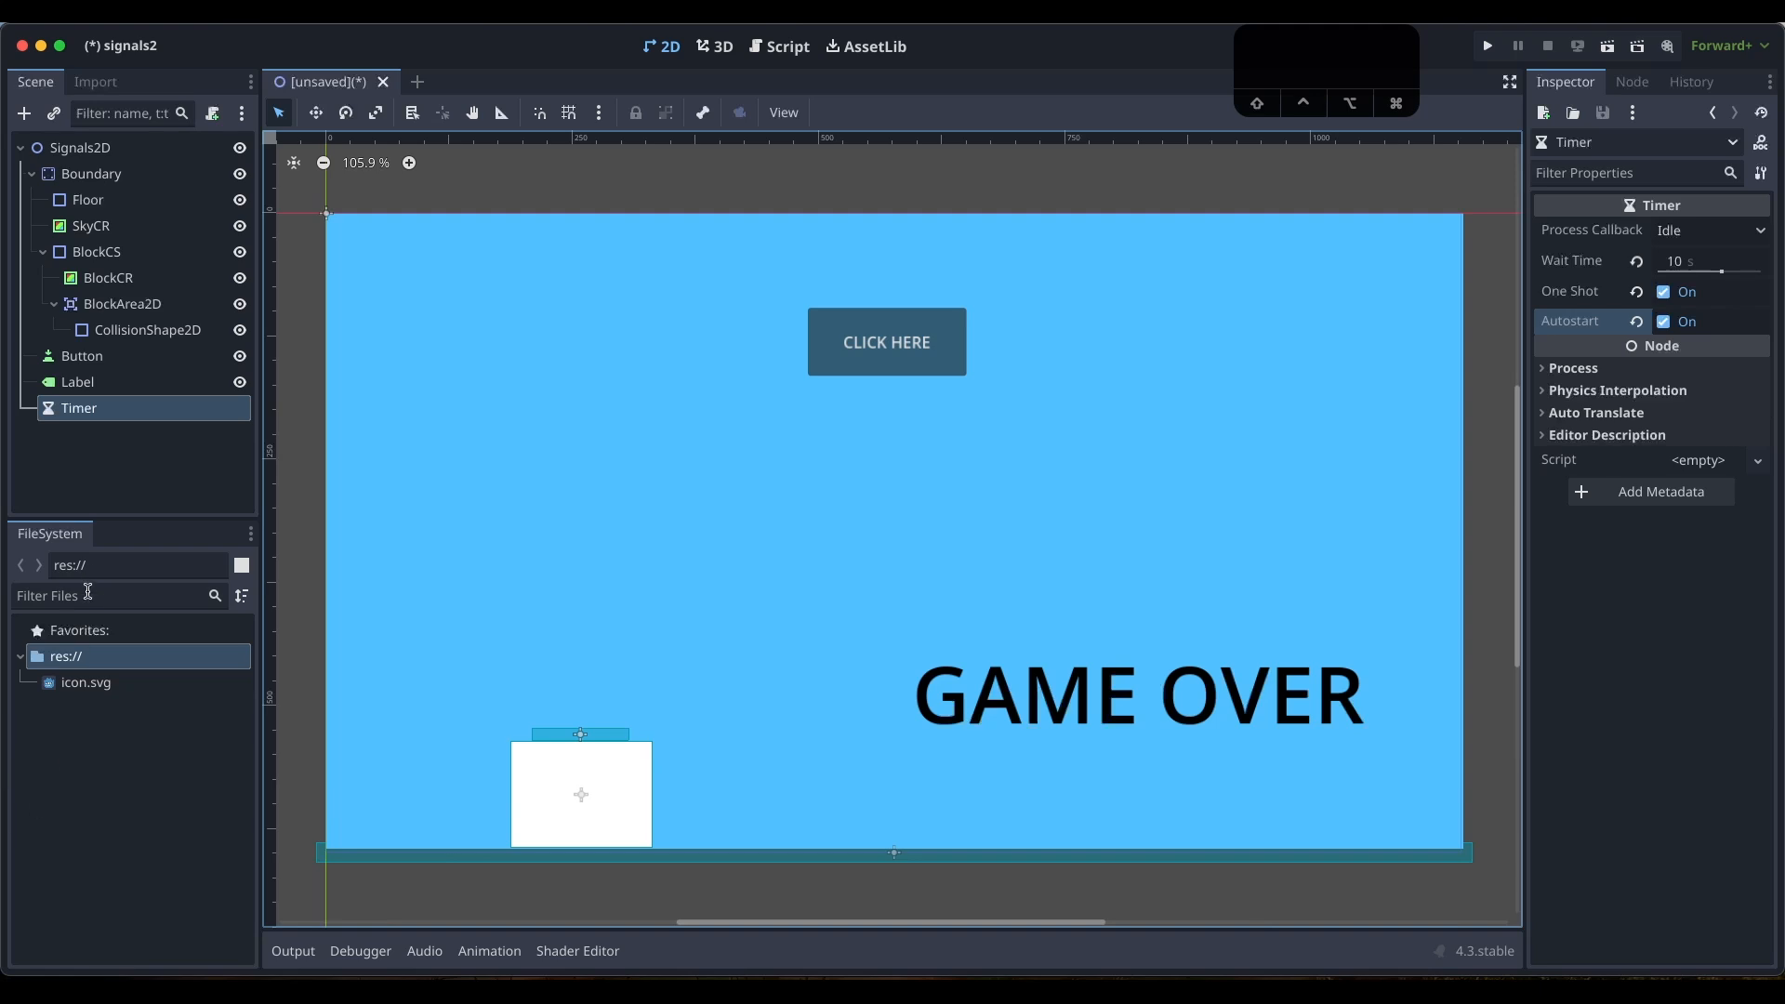
pyautogui.click(90, 356)
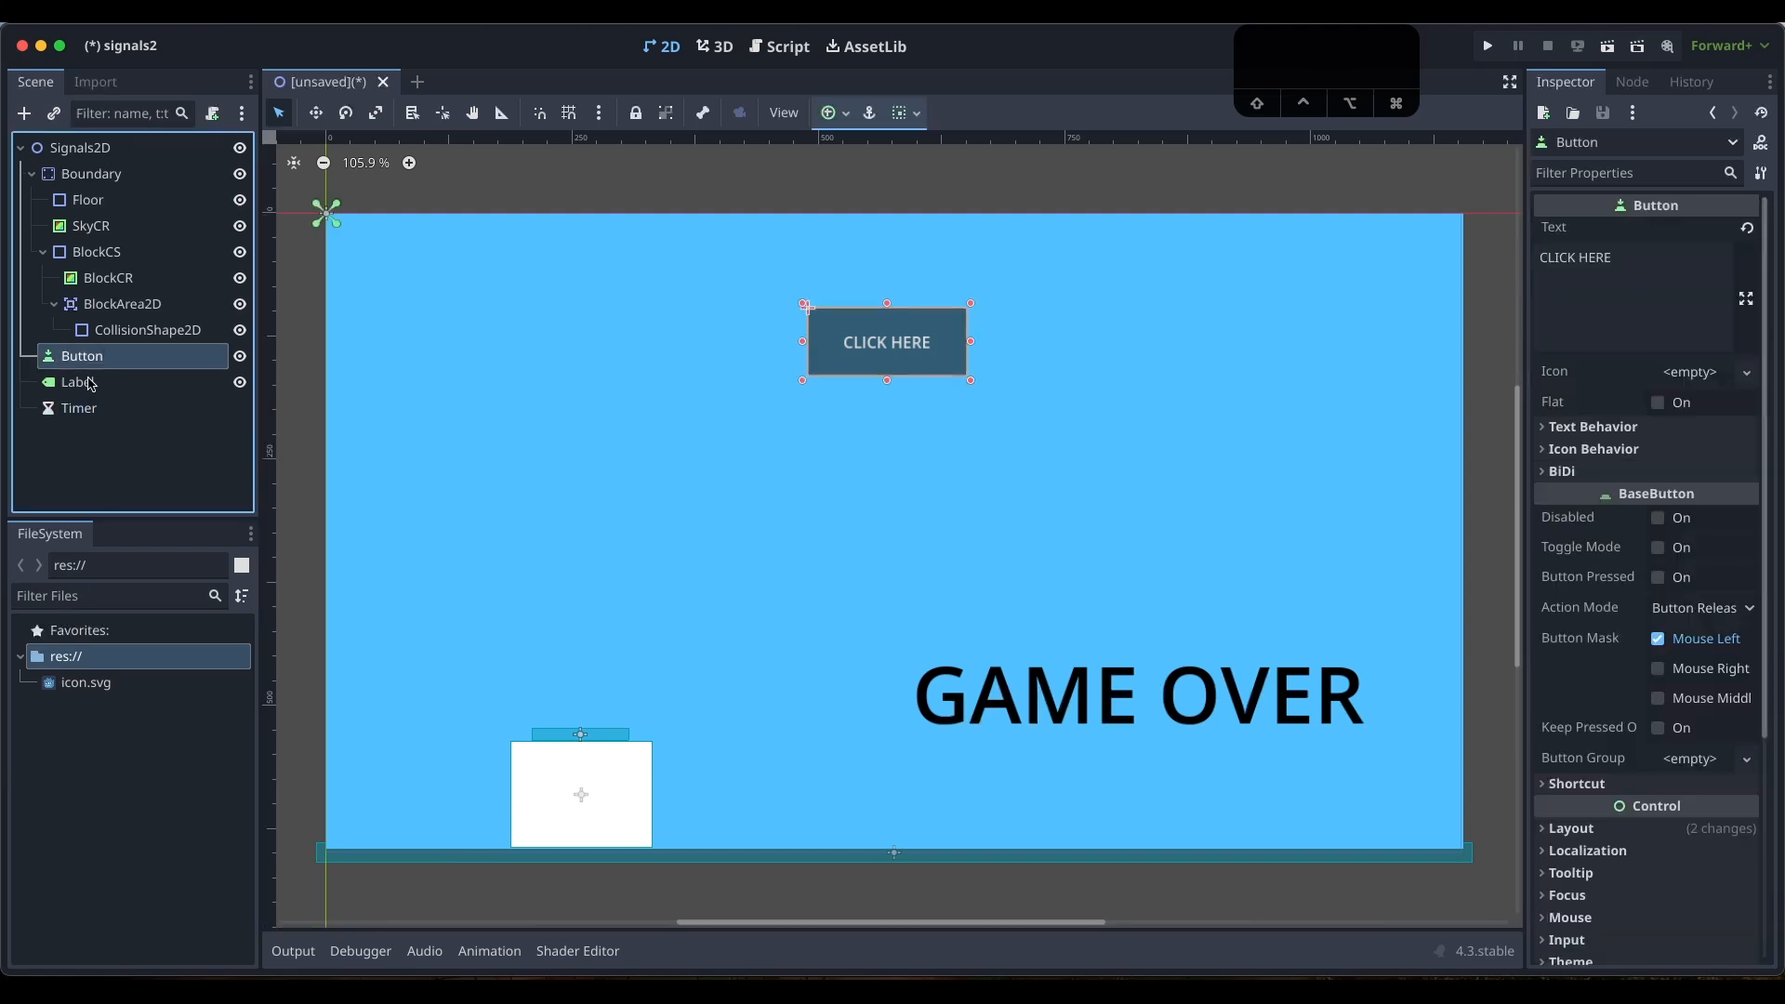
pyautogui.click(90, 385)
pyautogui.click(95, 409)
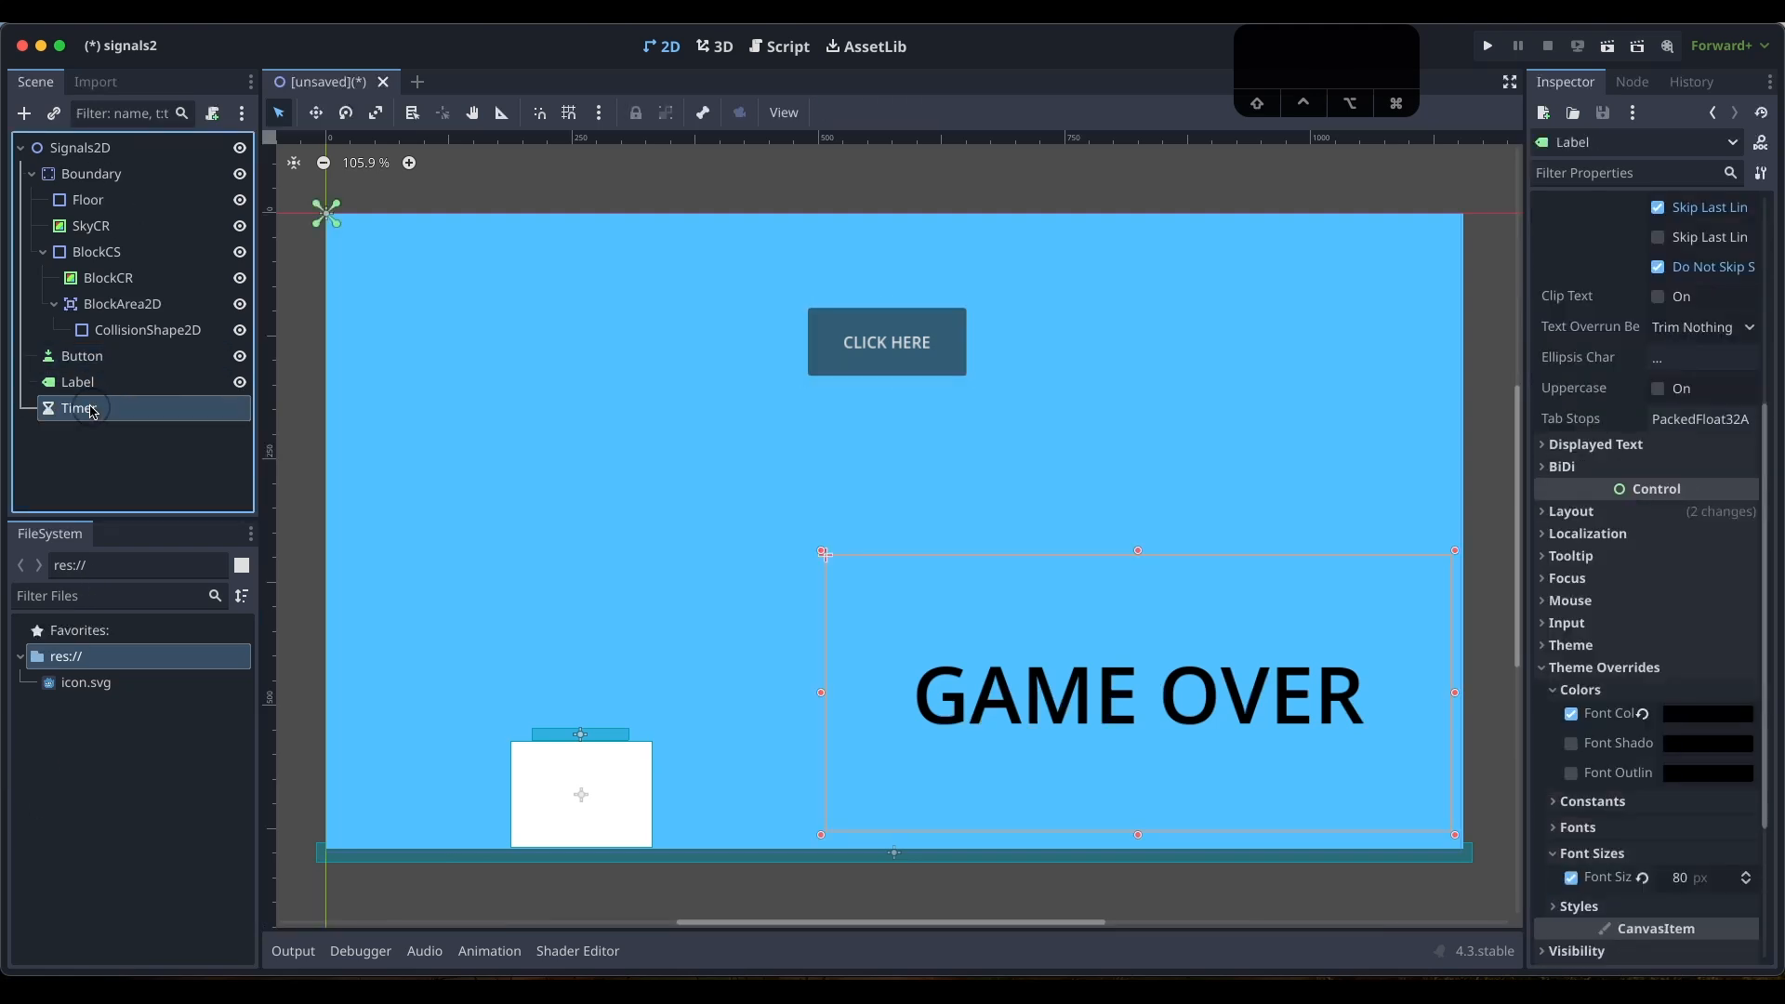
# Add a CharacterBody2D node as a child of Signals2D
pyautogui.click(90, 151)
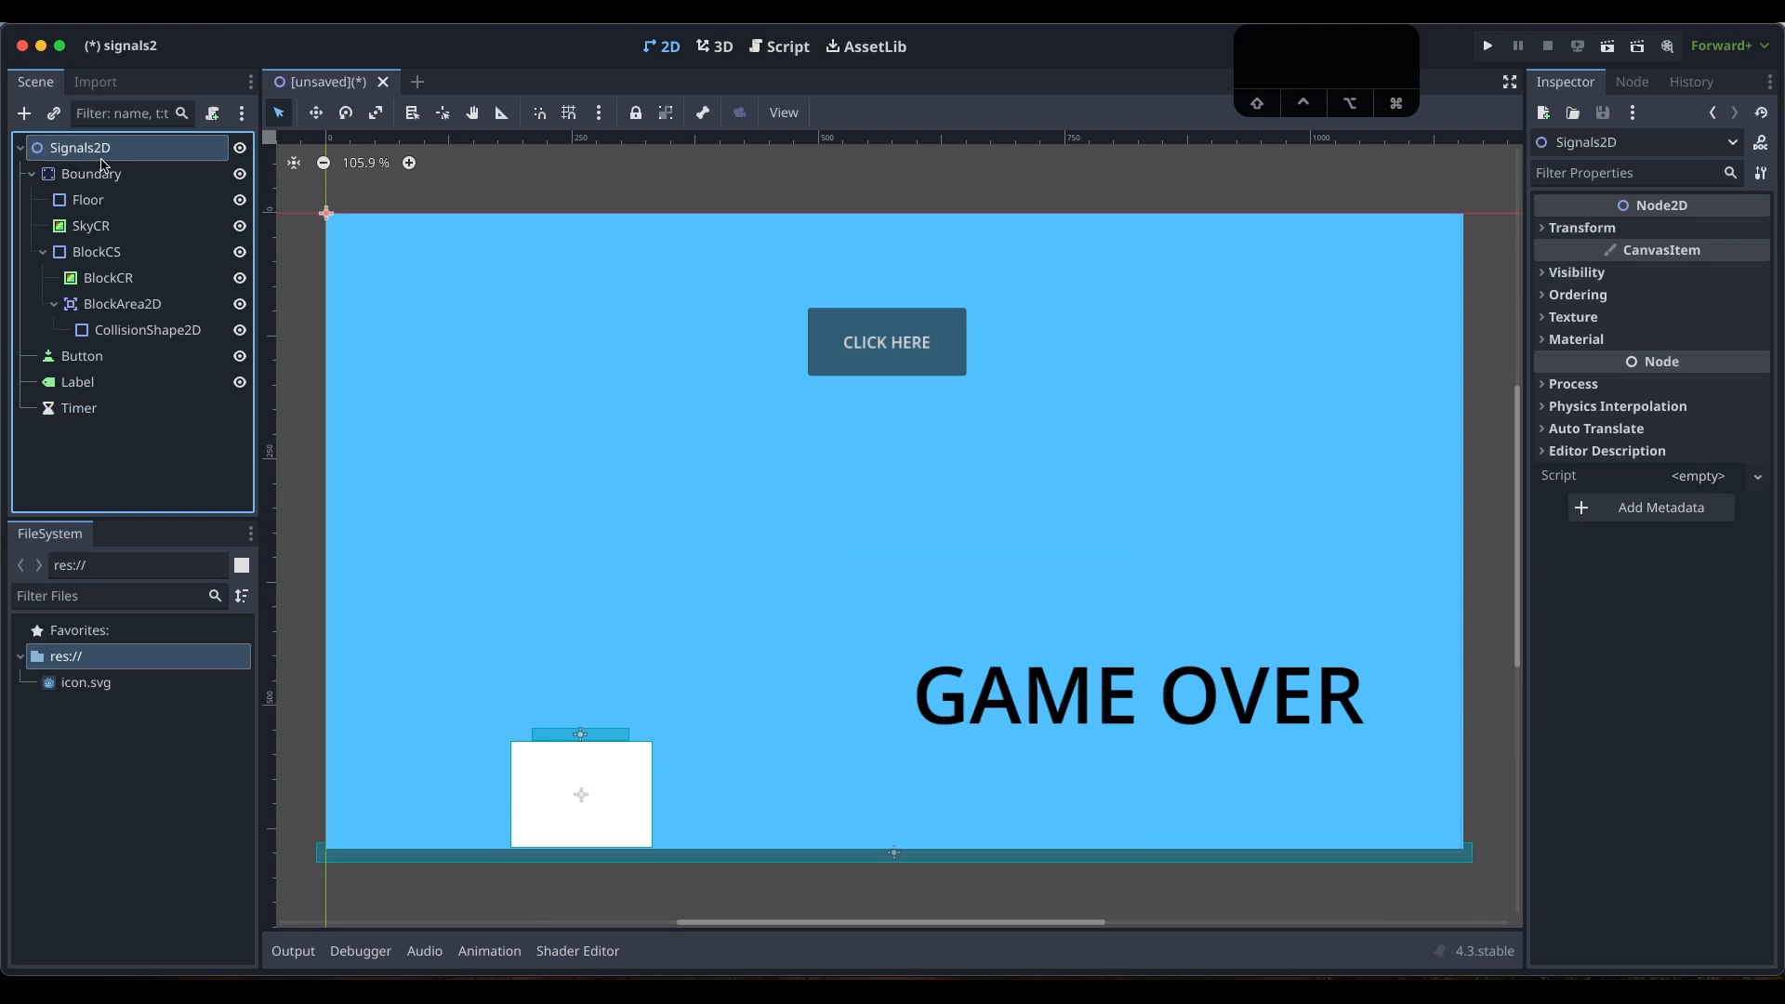
pyautogui.click(26, 113)
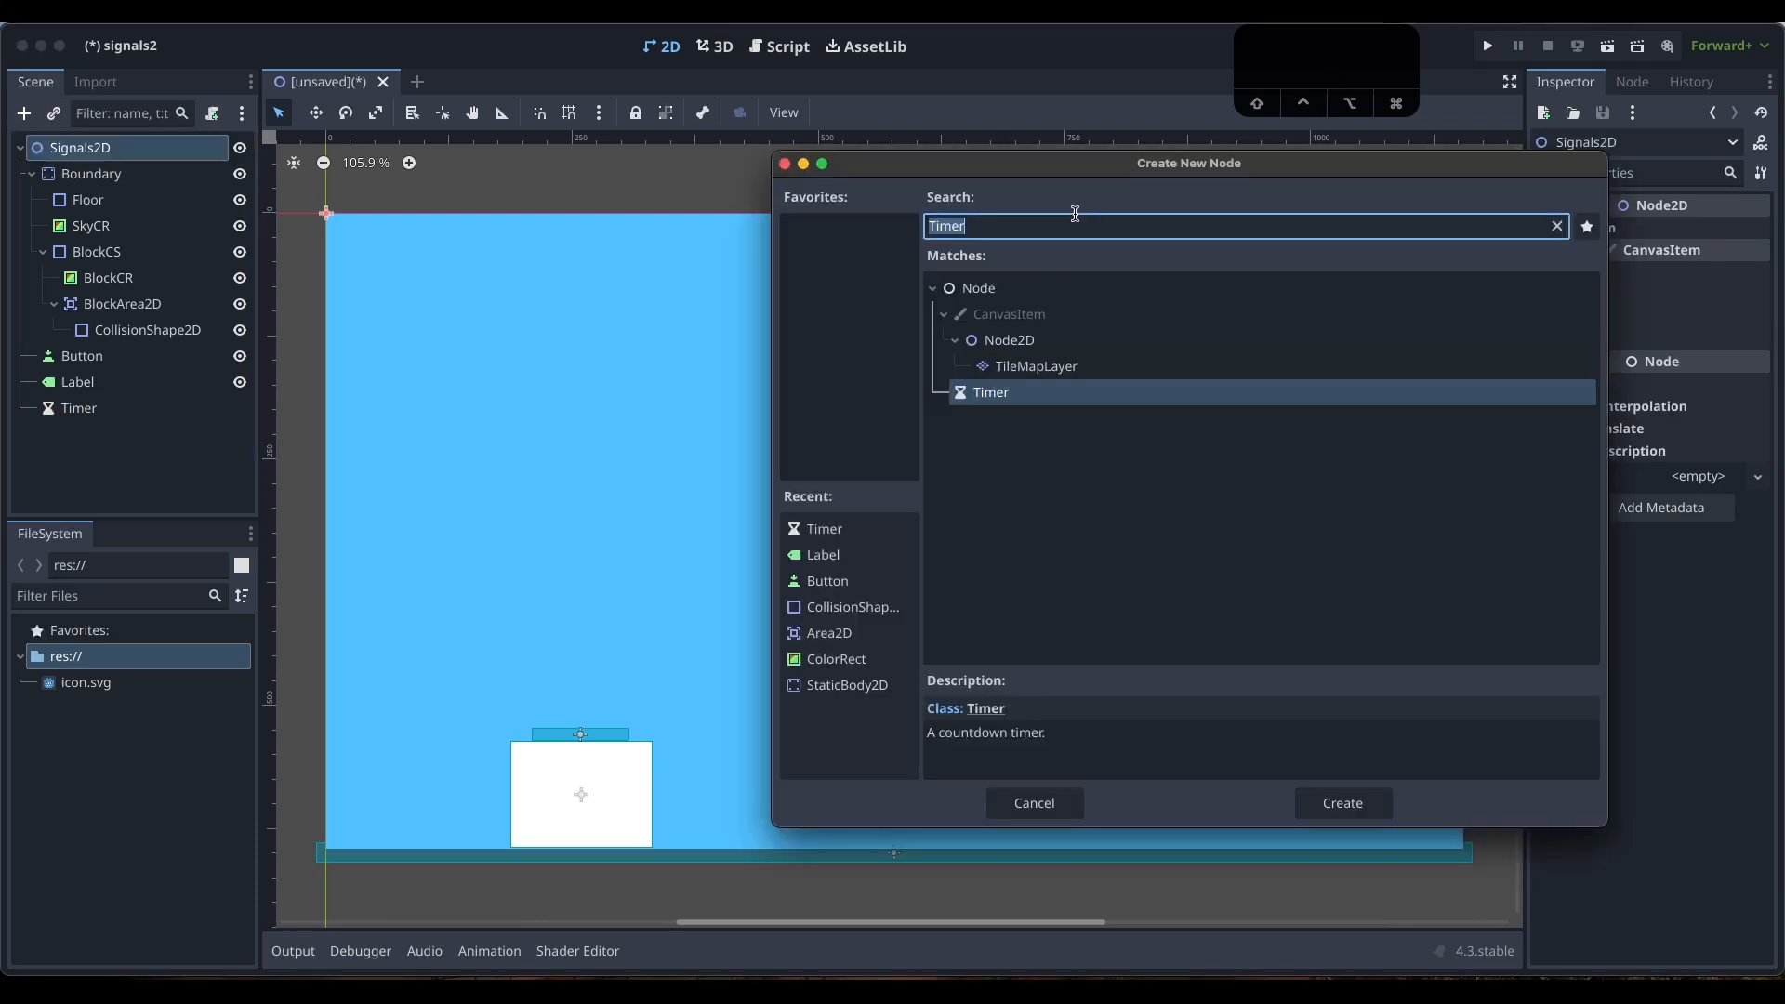
pyautogui.press('BackSpace')
pyautogui.write('chc')
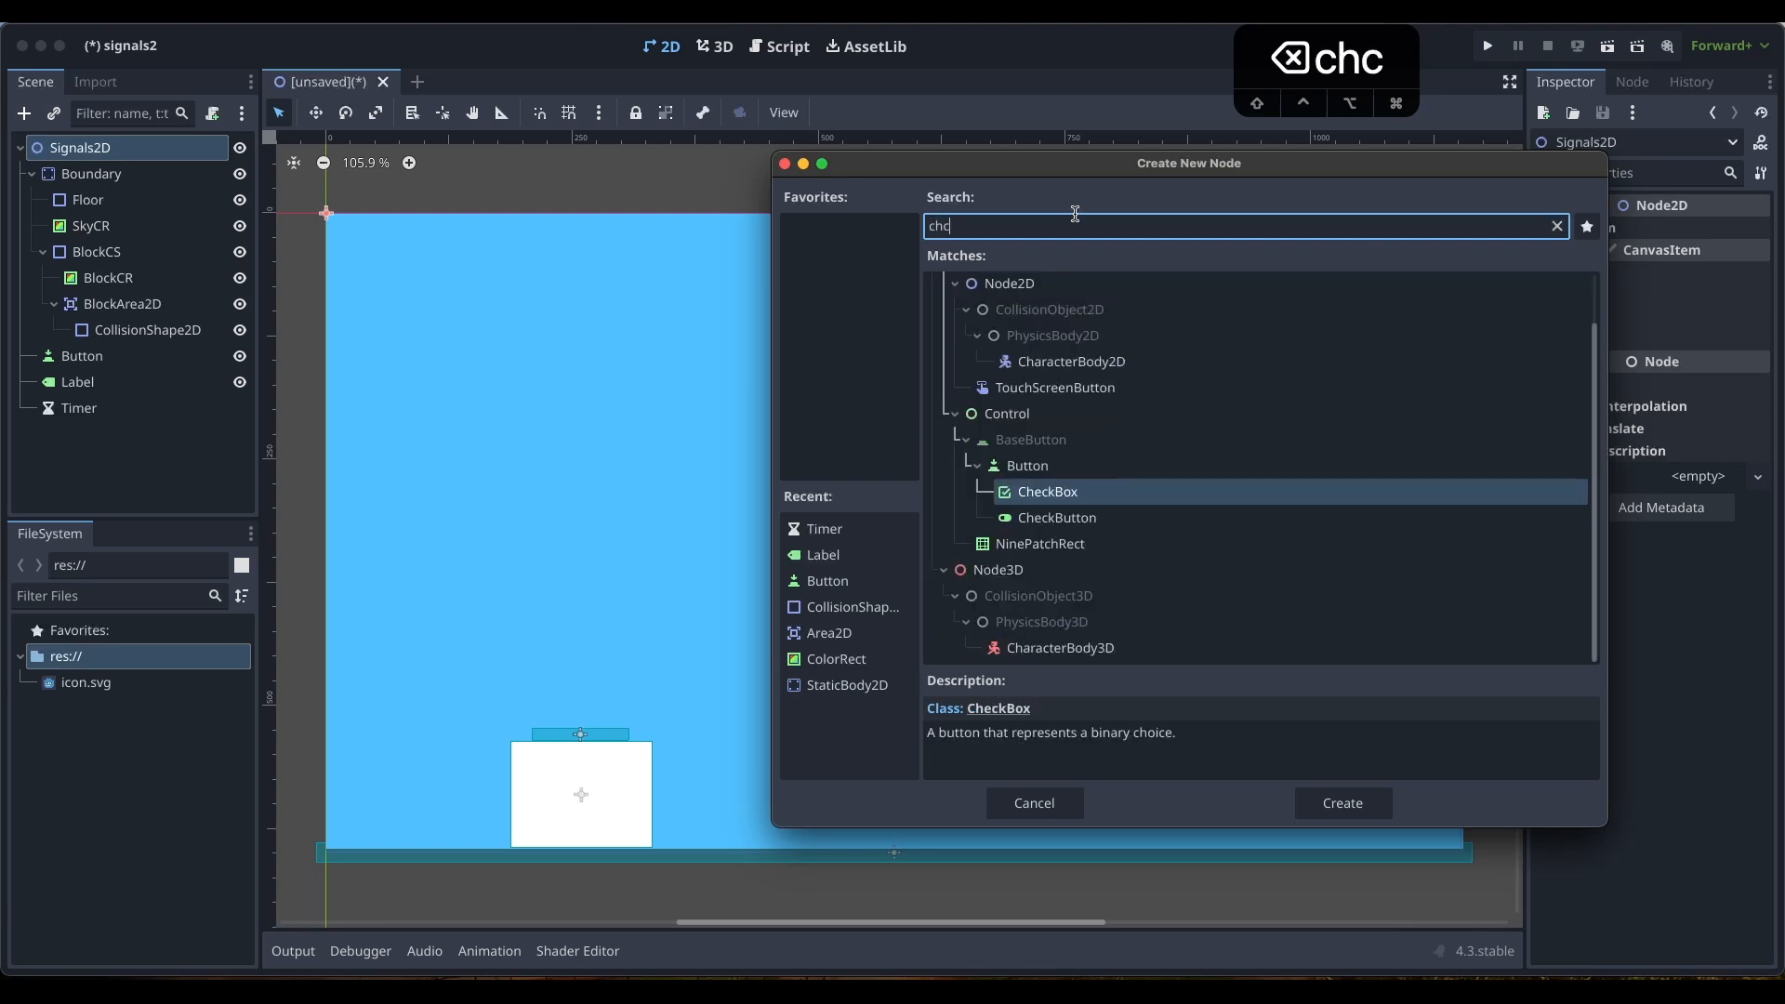
pyautogui.press('BackSpace')
pyautogui.write('a')
pyautogui.press('BackSpace')
pyautogui.write('a')
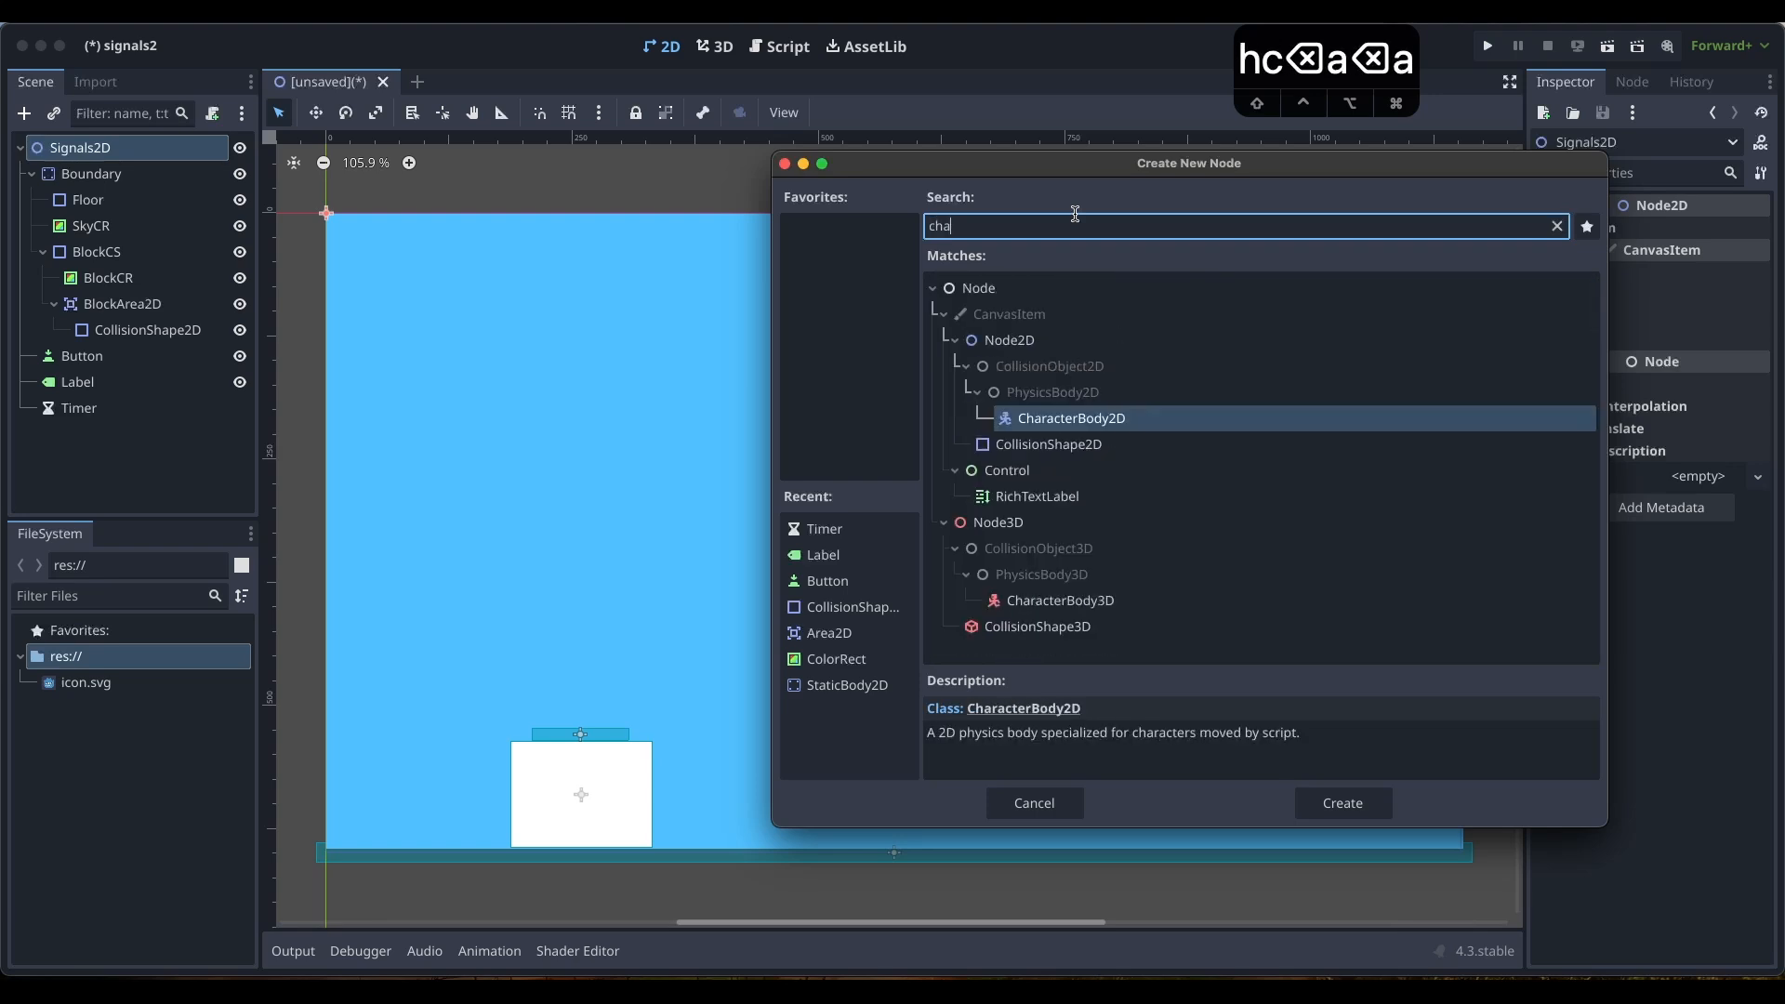
pyautogui.click(1343, 802)
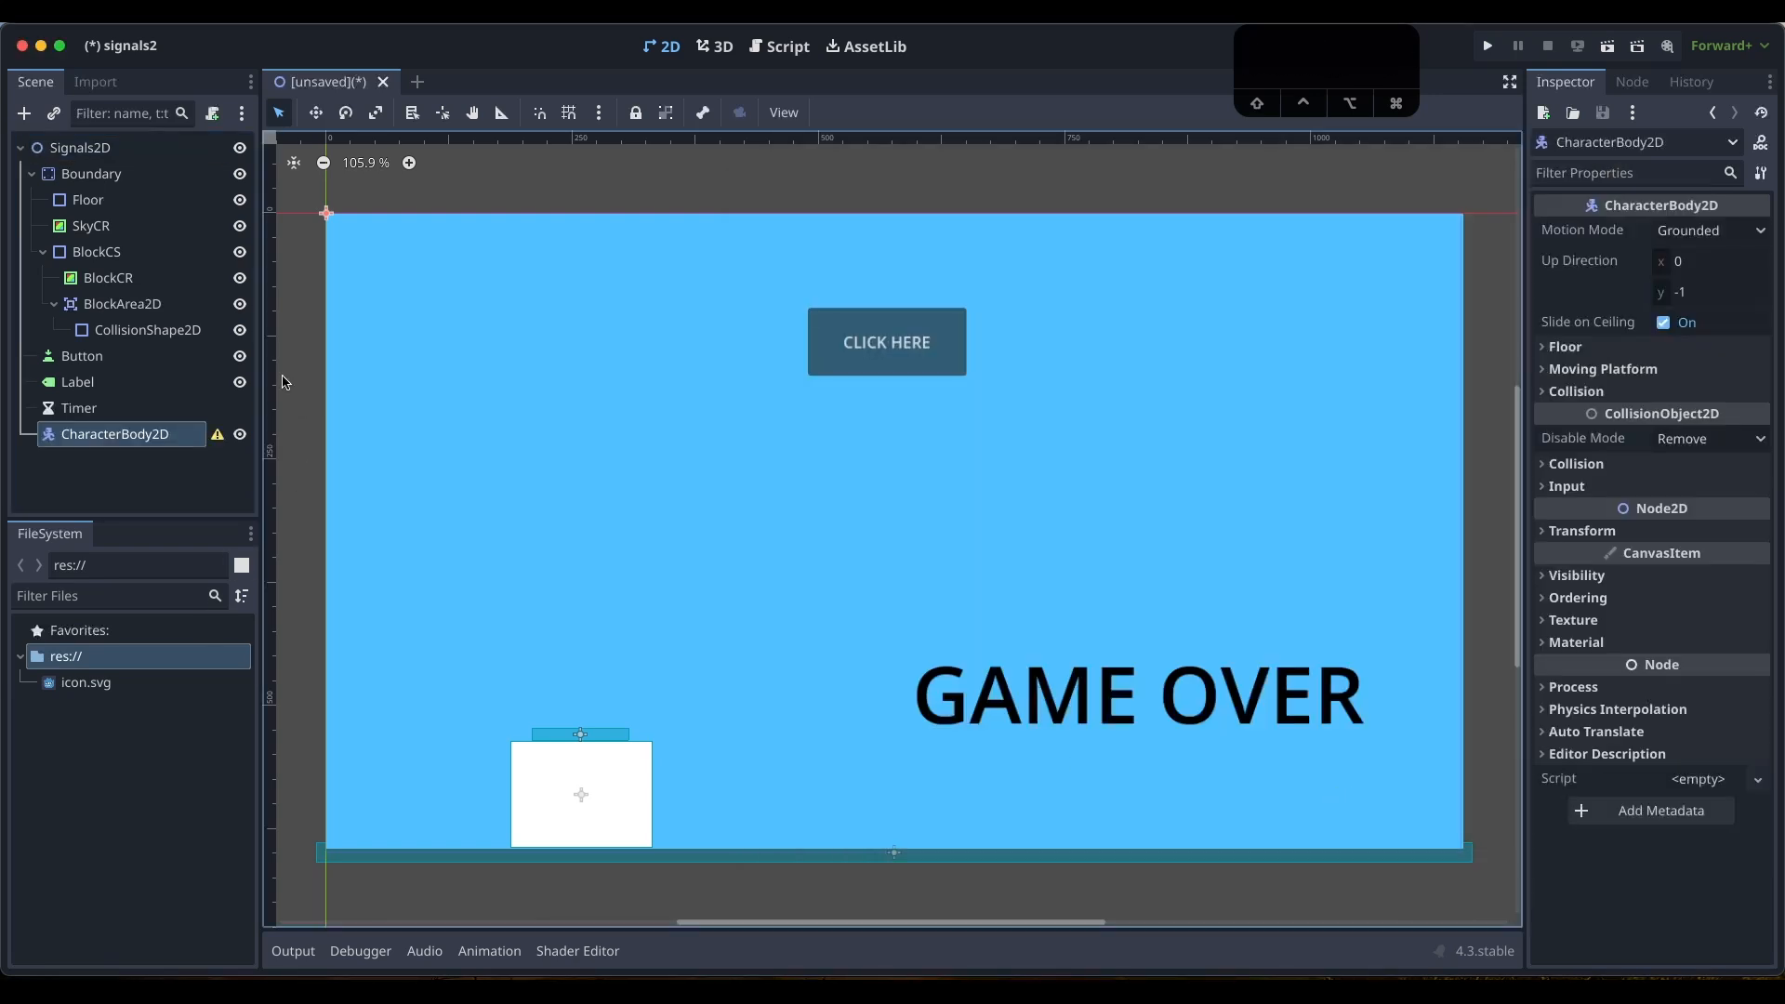
# Add a CollisionShape2D under CharacterBody2D and give it a rectangle shape
pyautogui.click(24, 112)
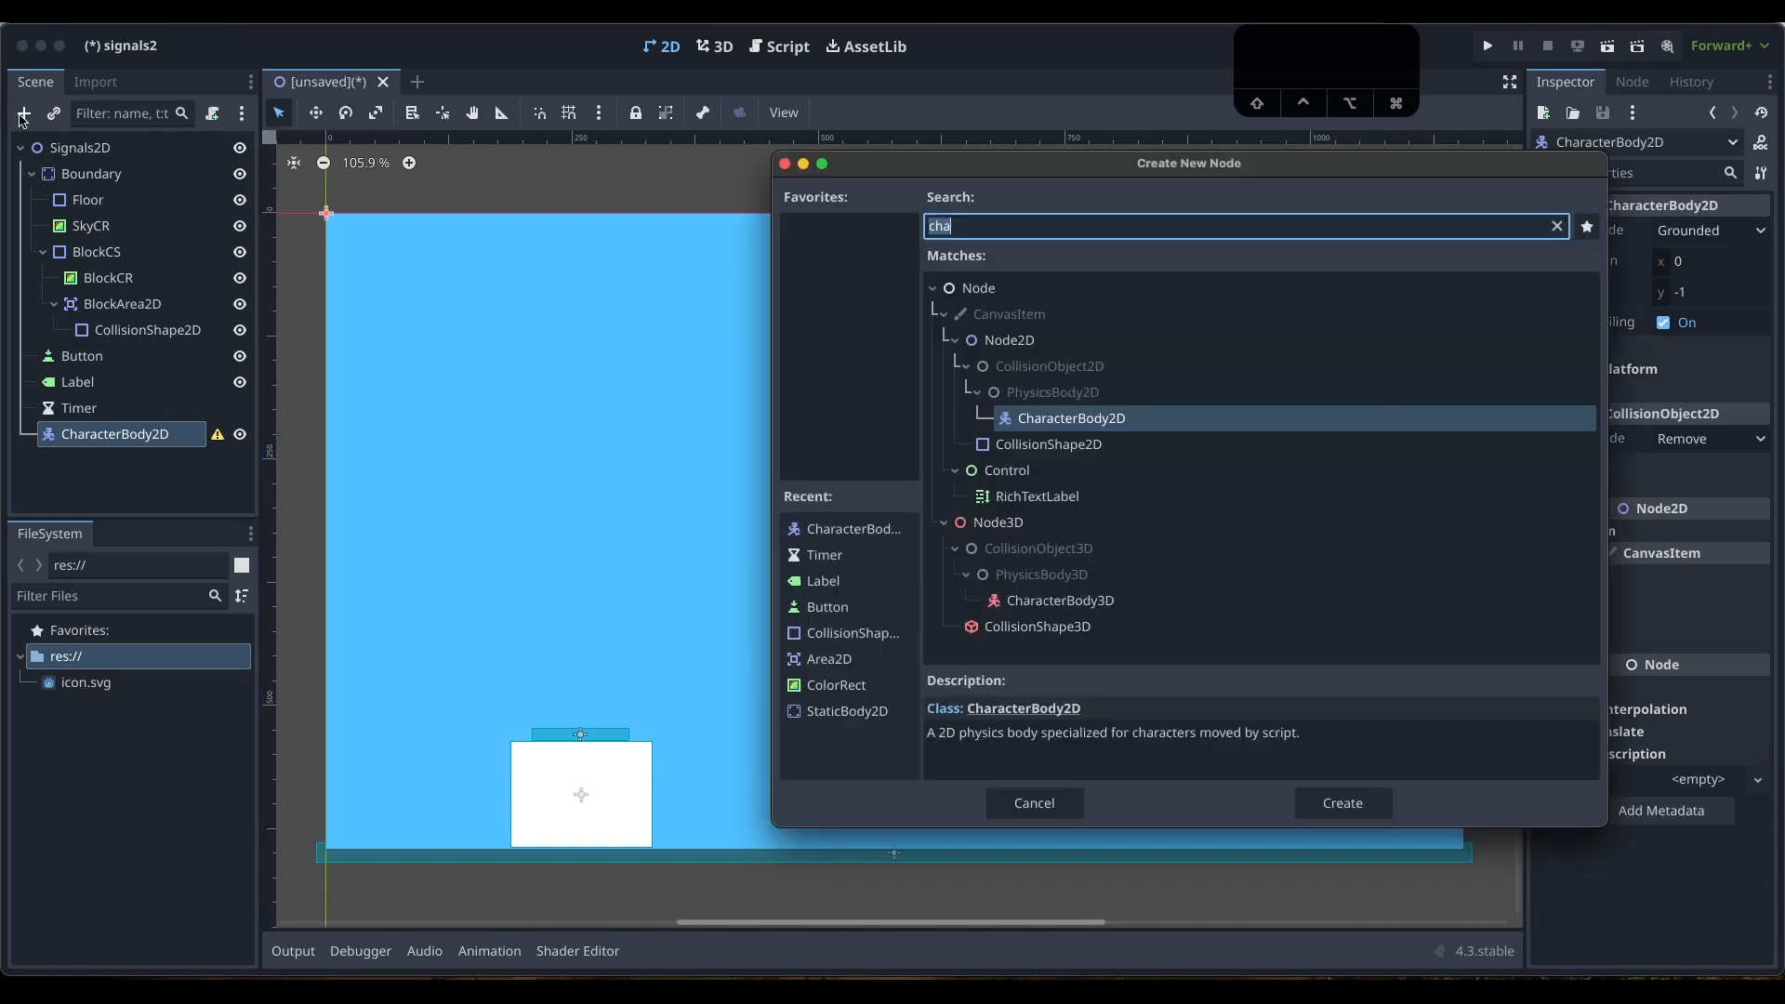
pyautogui.press('BackSpace')
pyautogui.write('col')
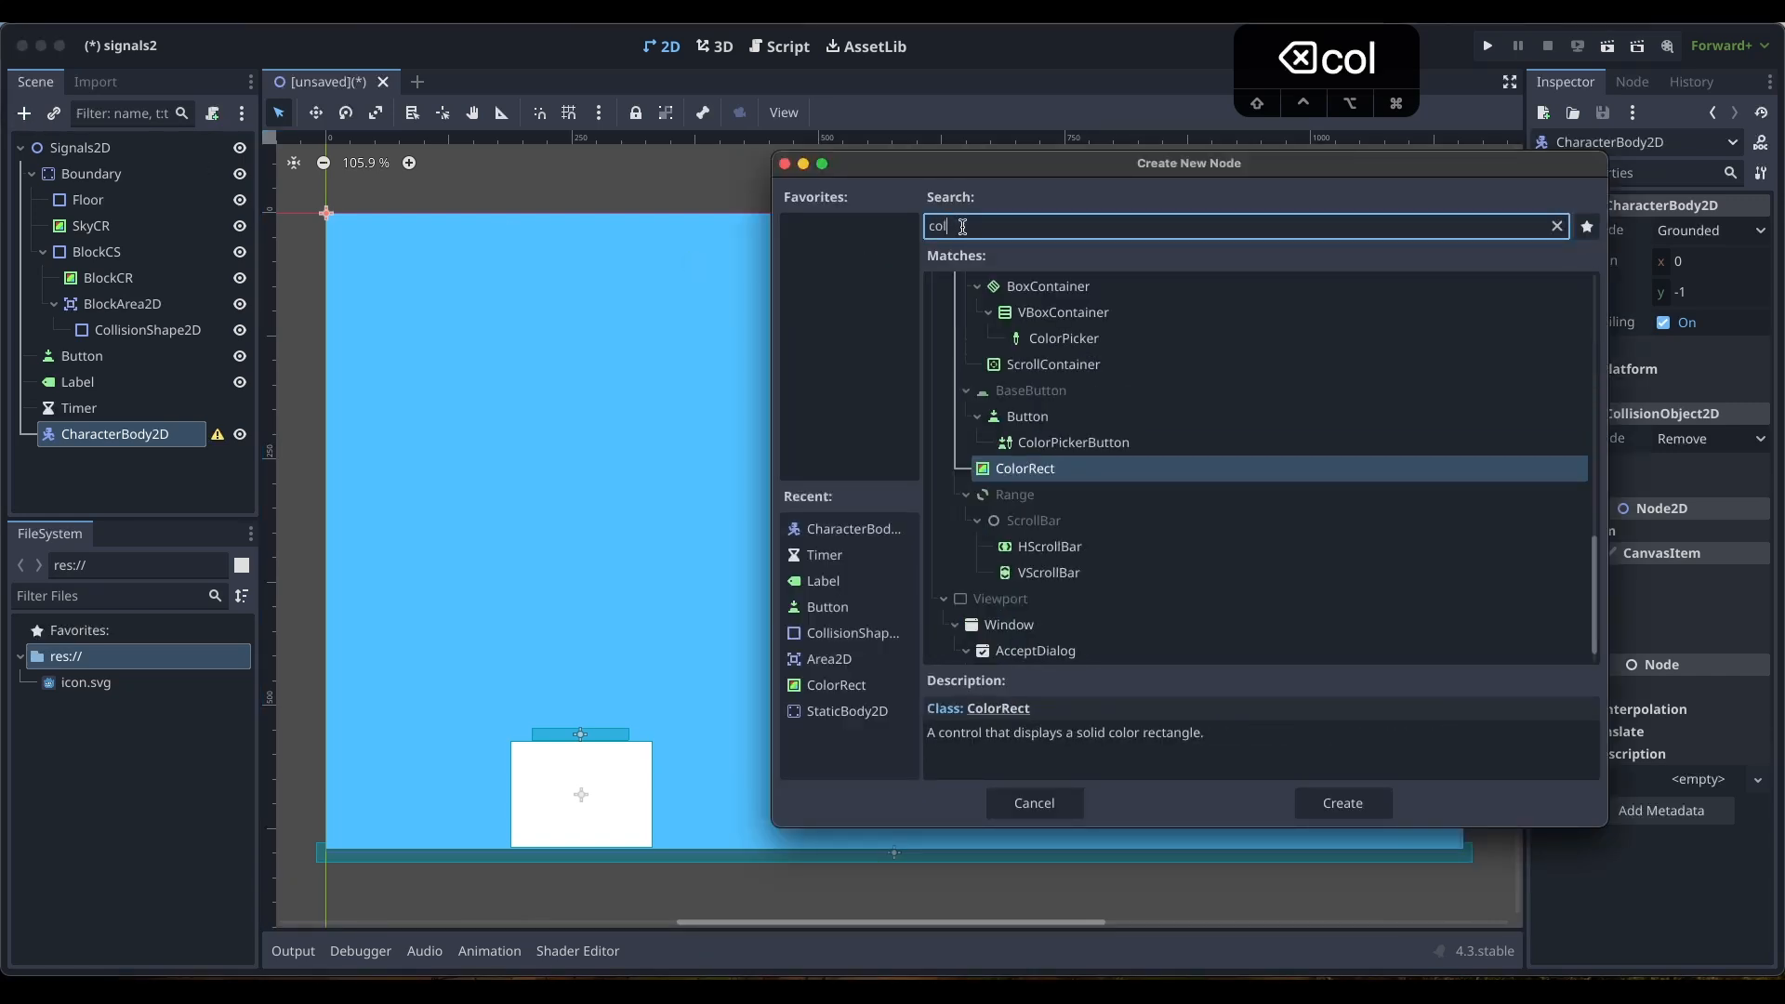
pyautogui.write('l')
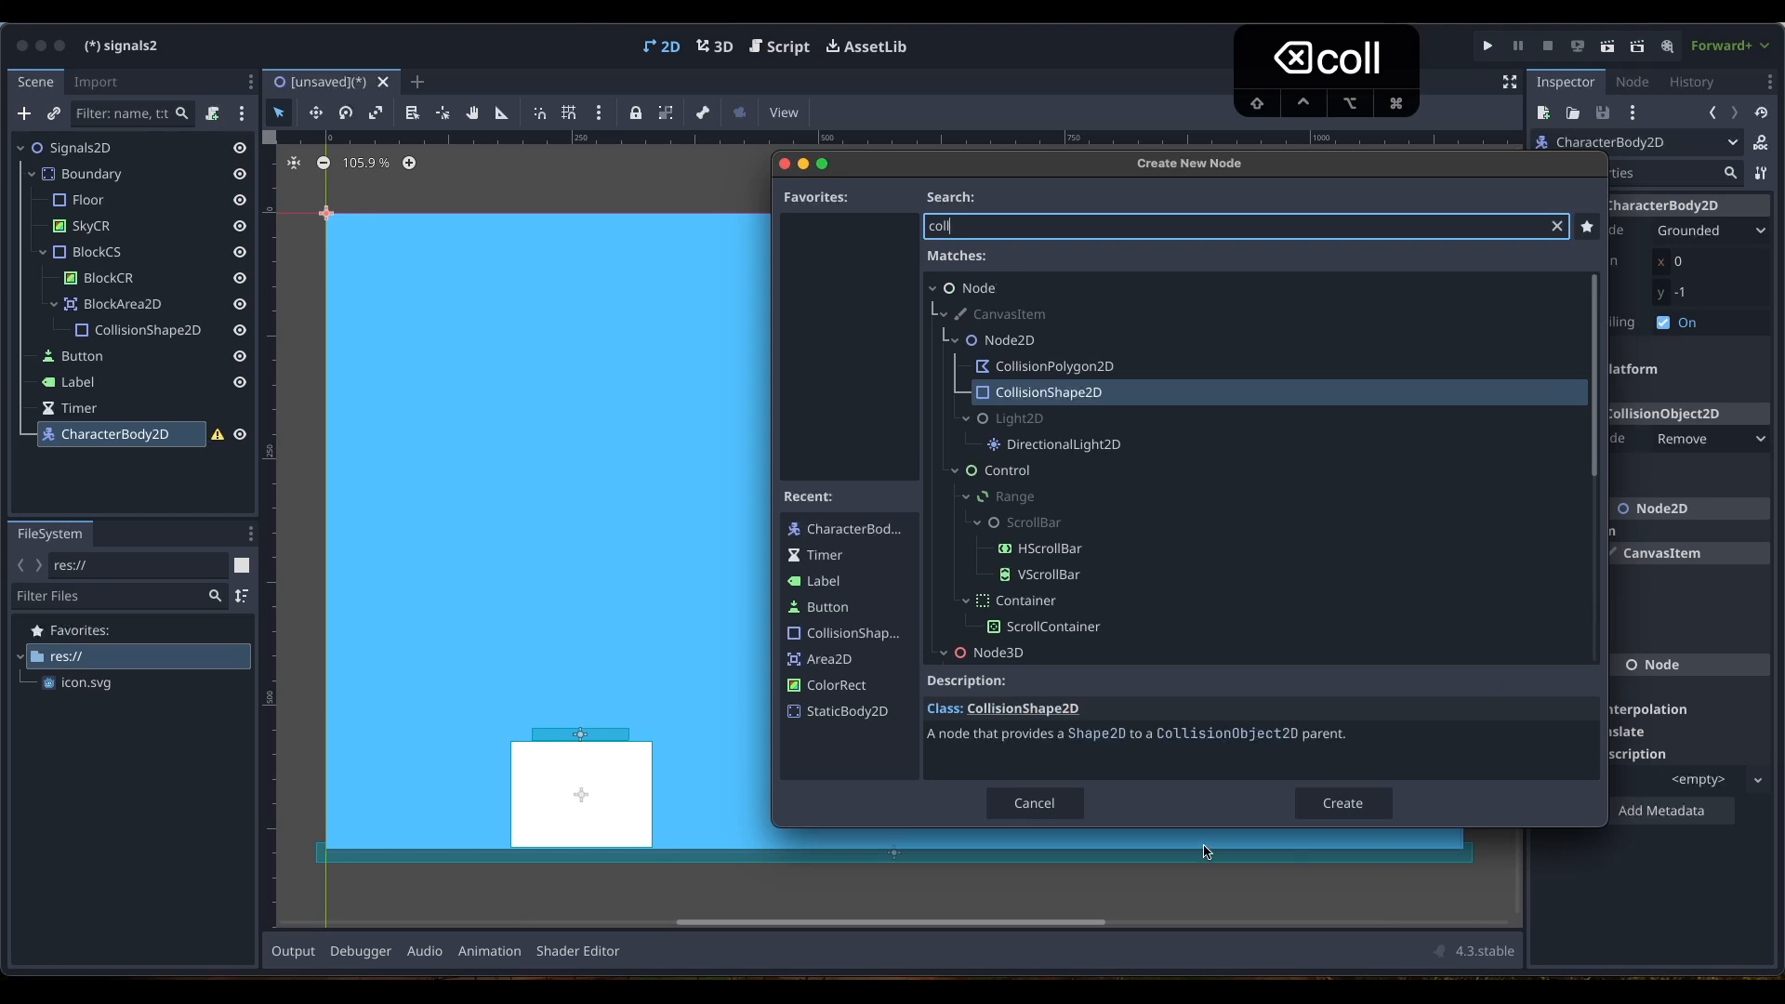
pyautogui.click(1337, 810)
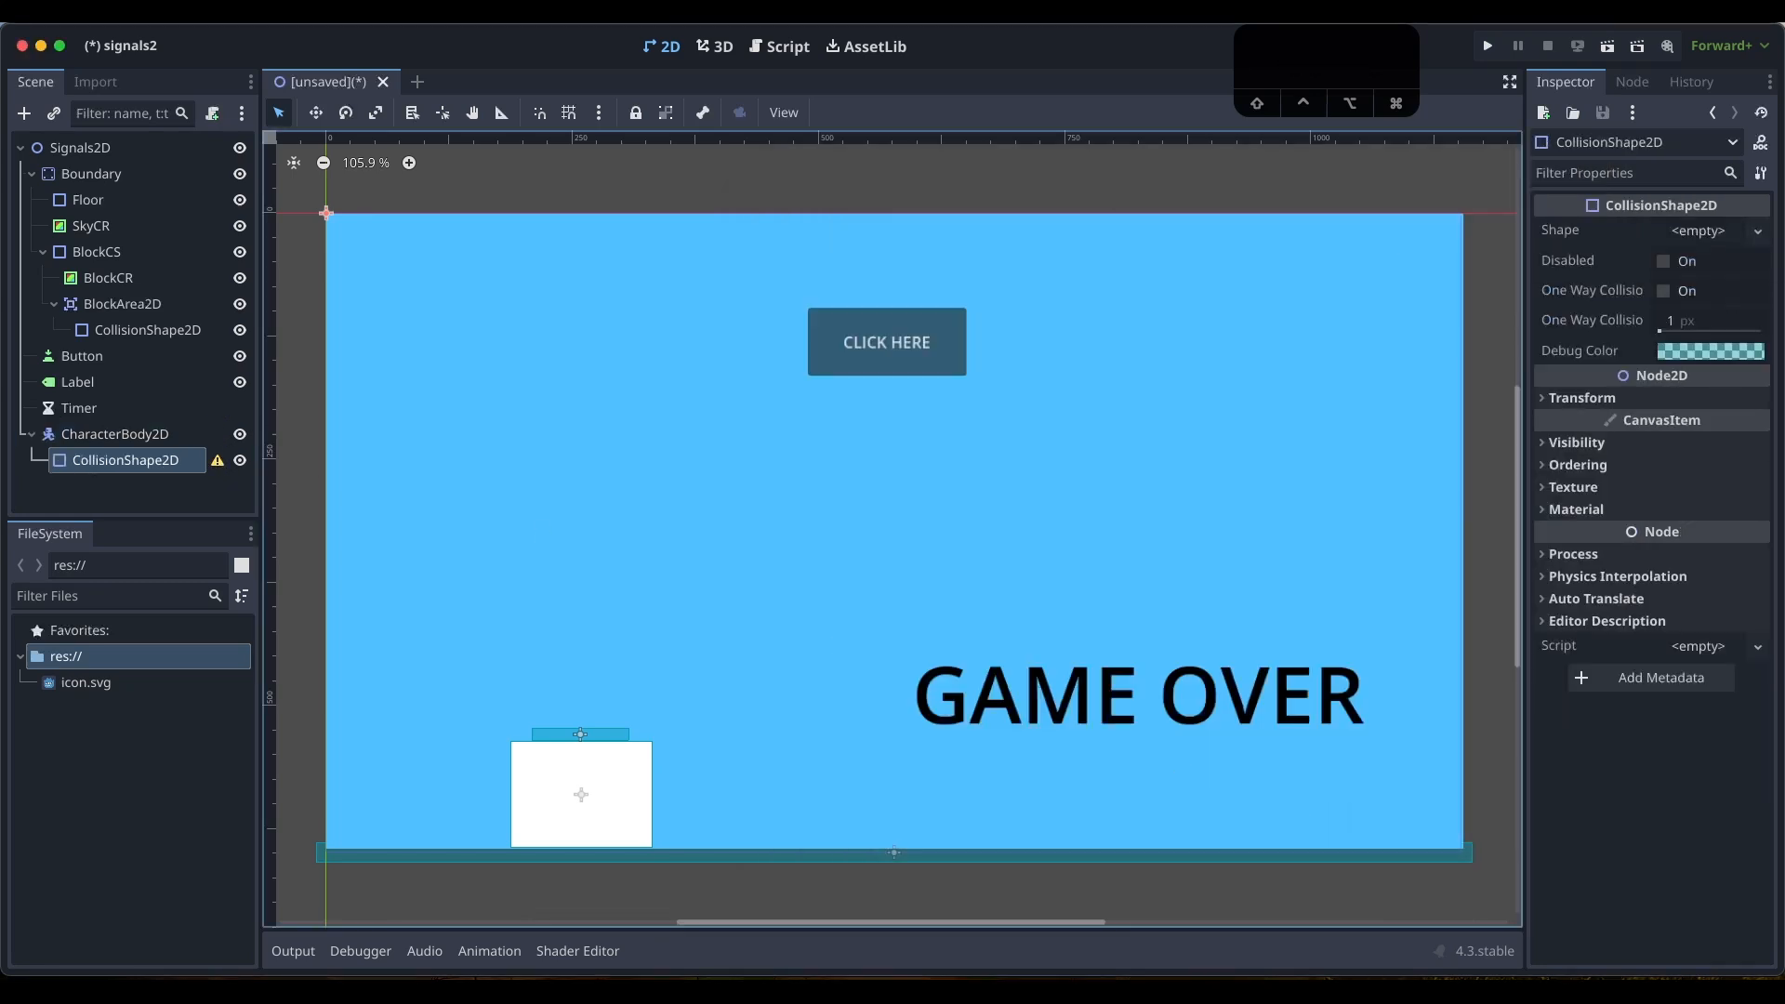
pyautogui.click(1757, 232)
pyautogui.click(1668, 365)
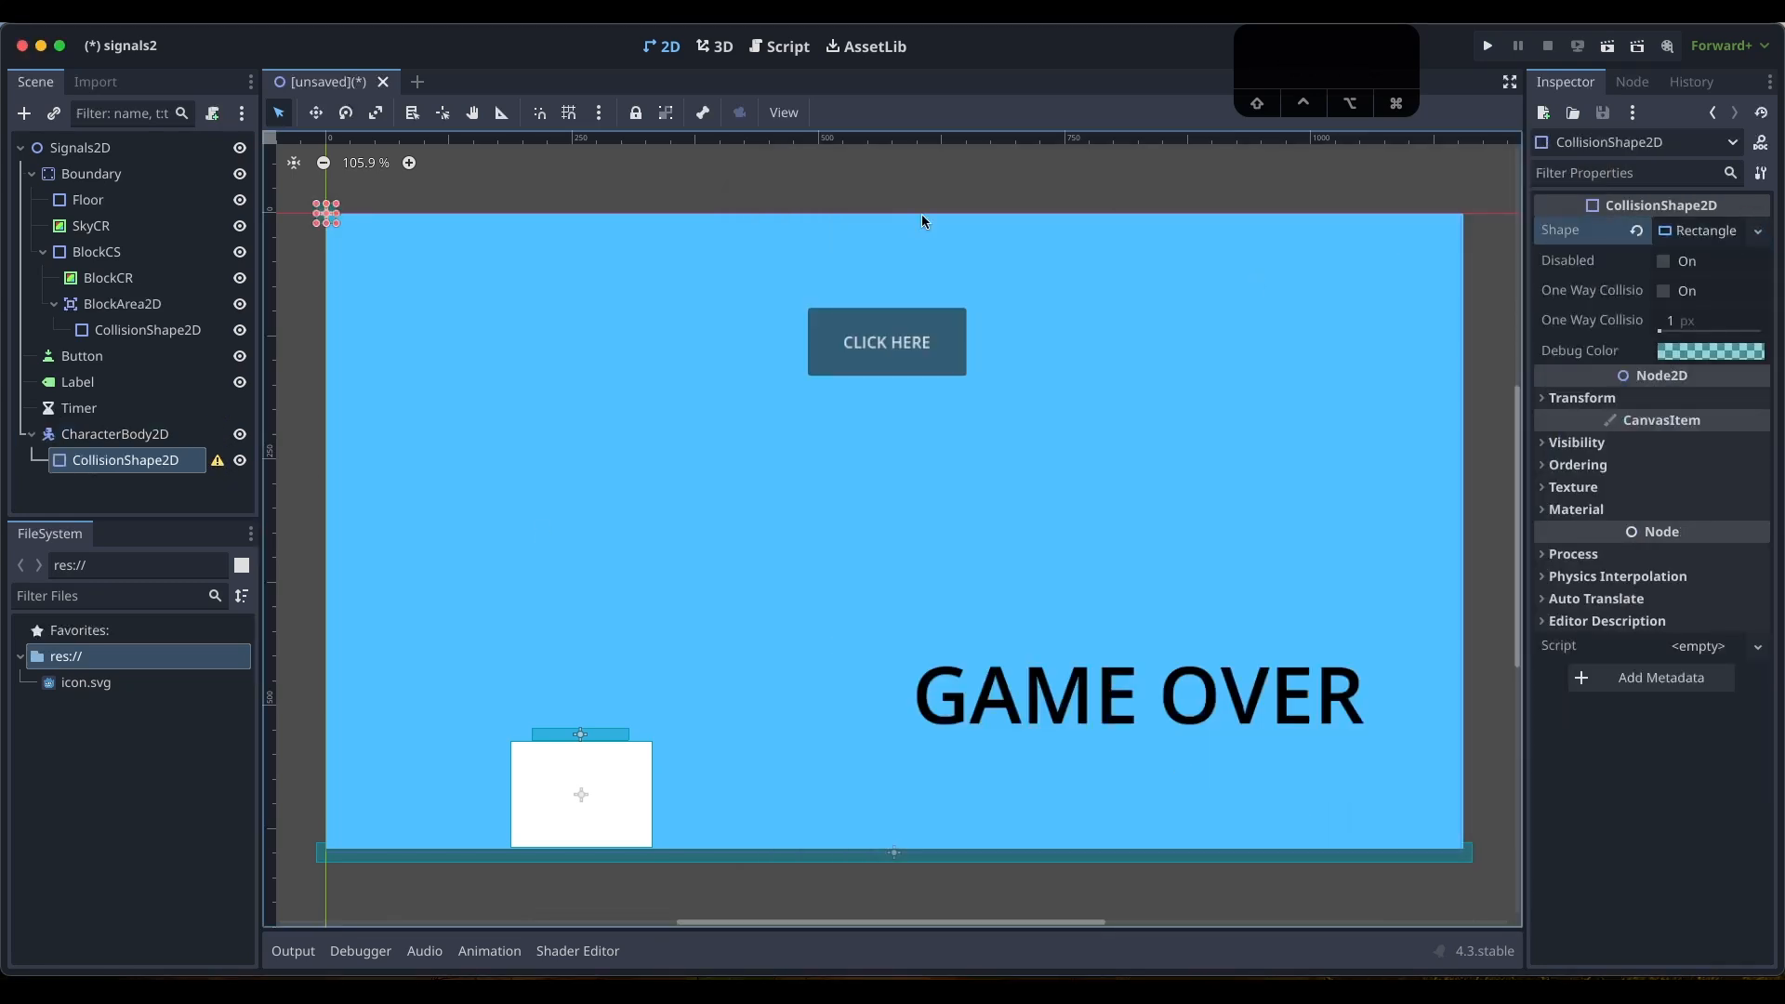
# Move CharacterBody2D with its collision shape beside the white block, and enlarge the shape symmetrically into a square reaching the floor
pyautogui.keyDown('shift'); pyautogui.click(103, 439); pyautogui.keyUp('shift')
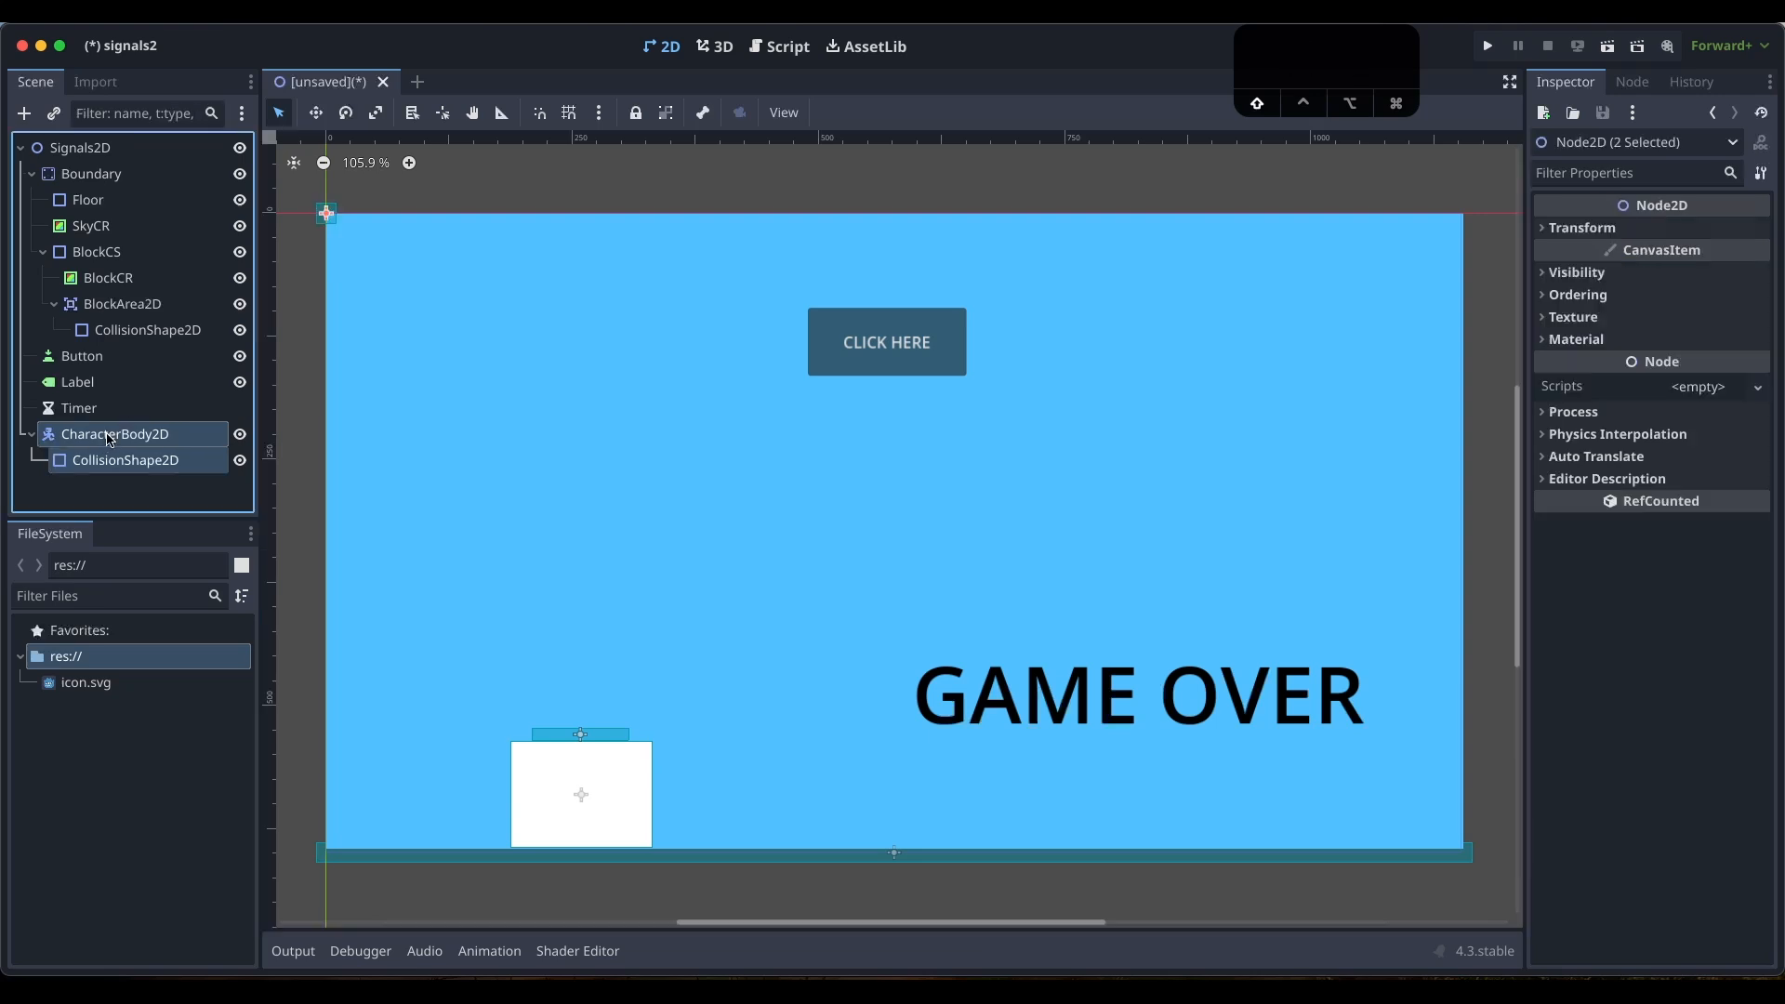
pyautogui.moveTo(336, 257); pyautogui.dragTo(417, 816)
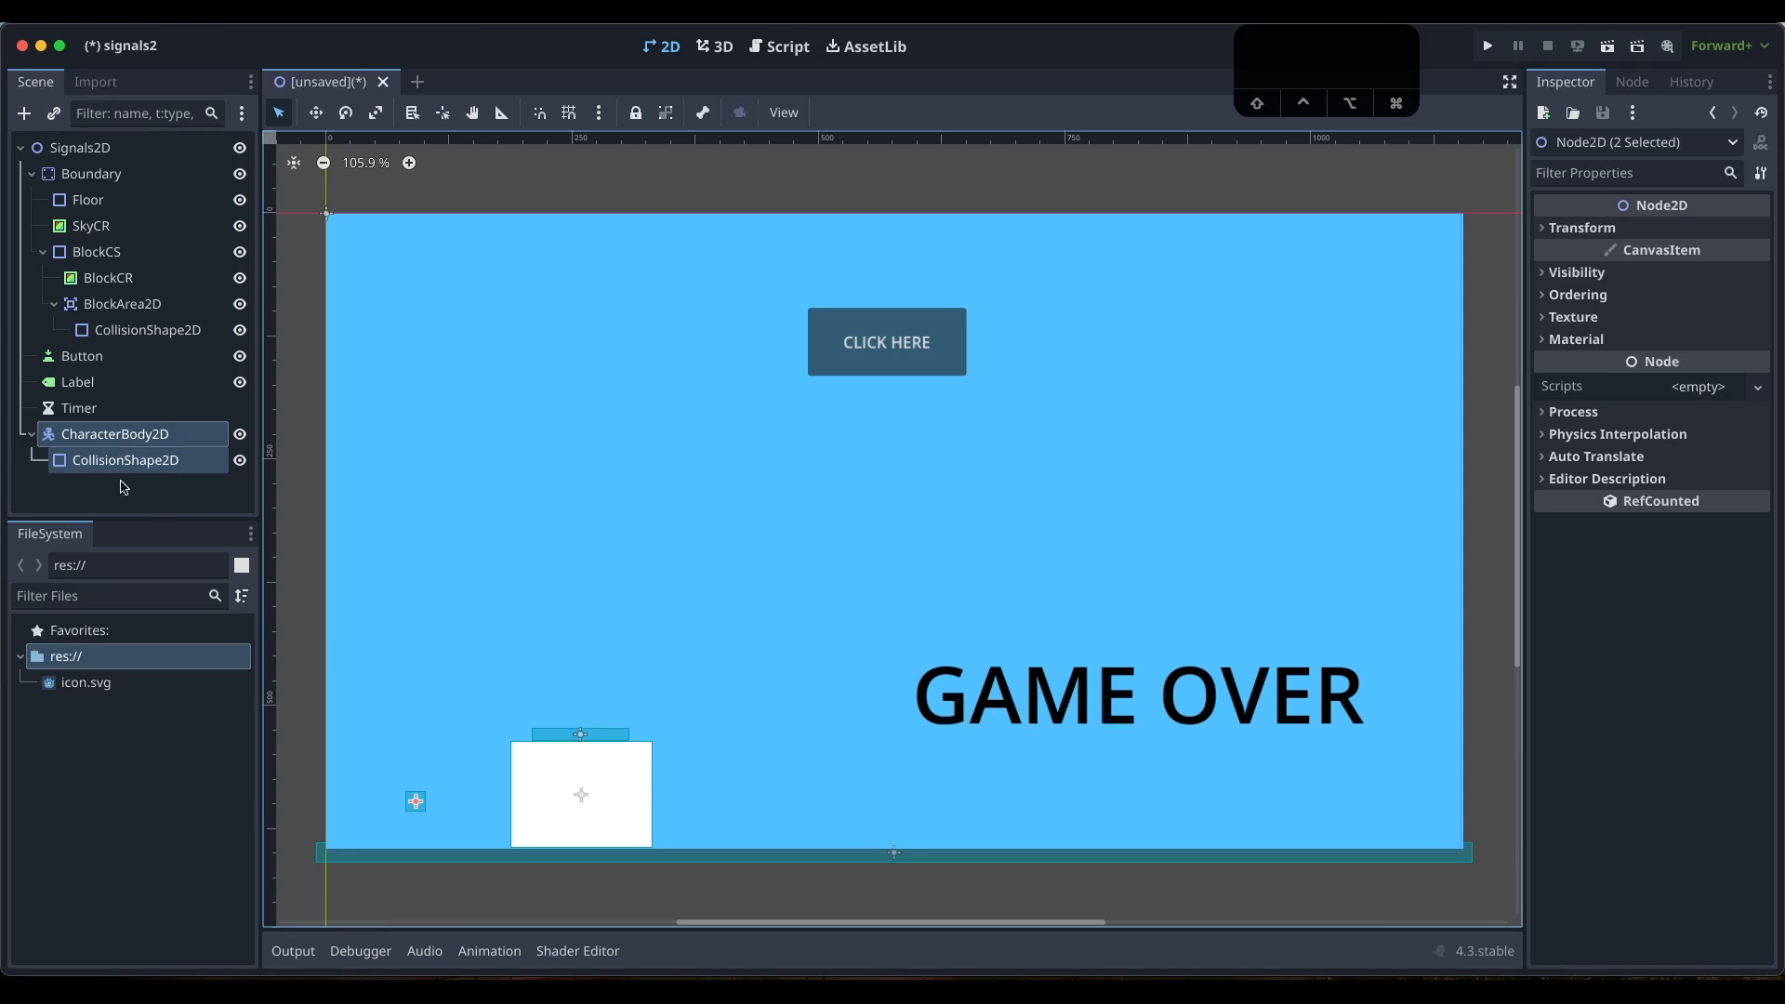
pyautogui.click(135, 463)
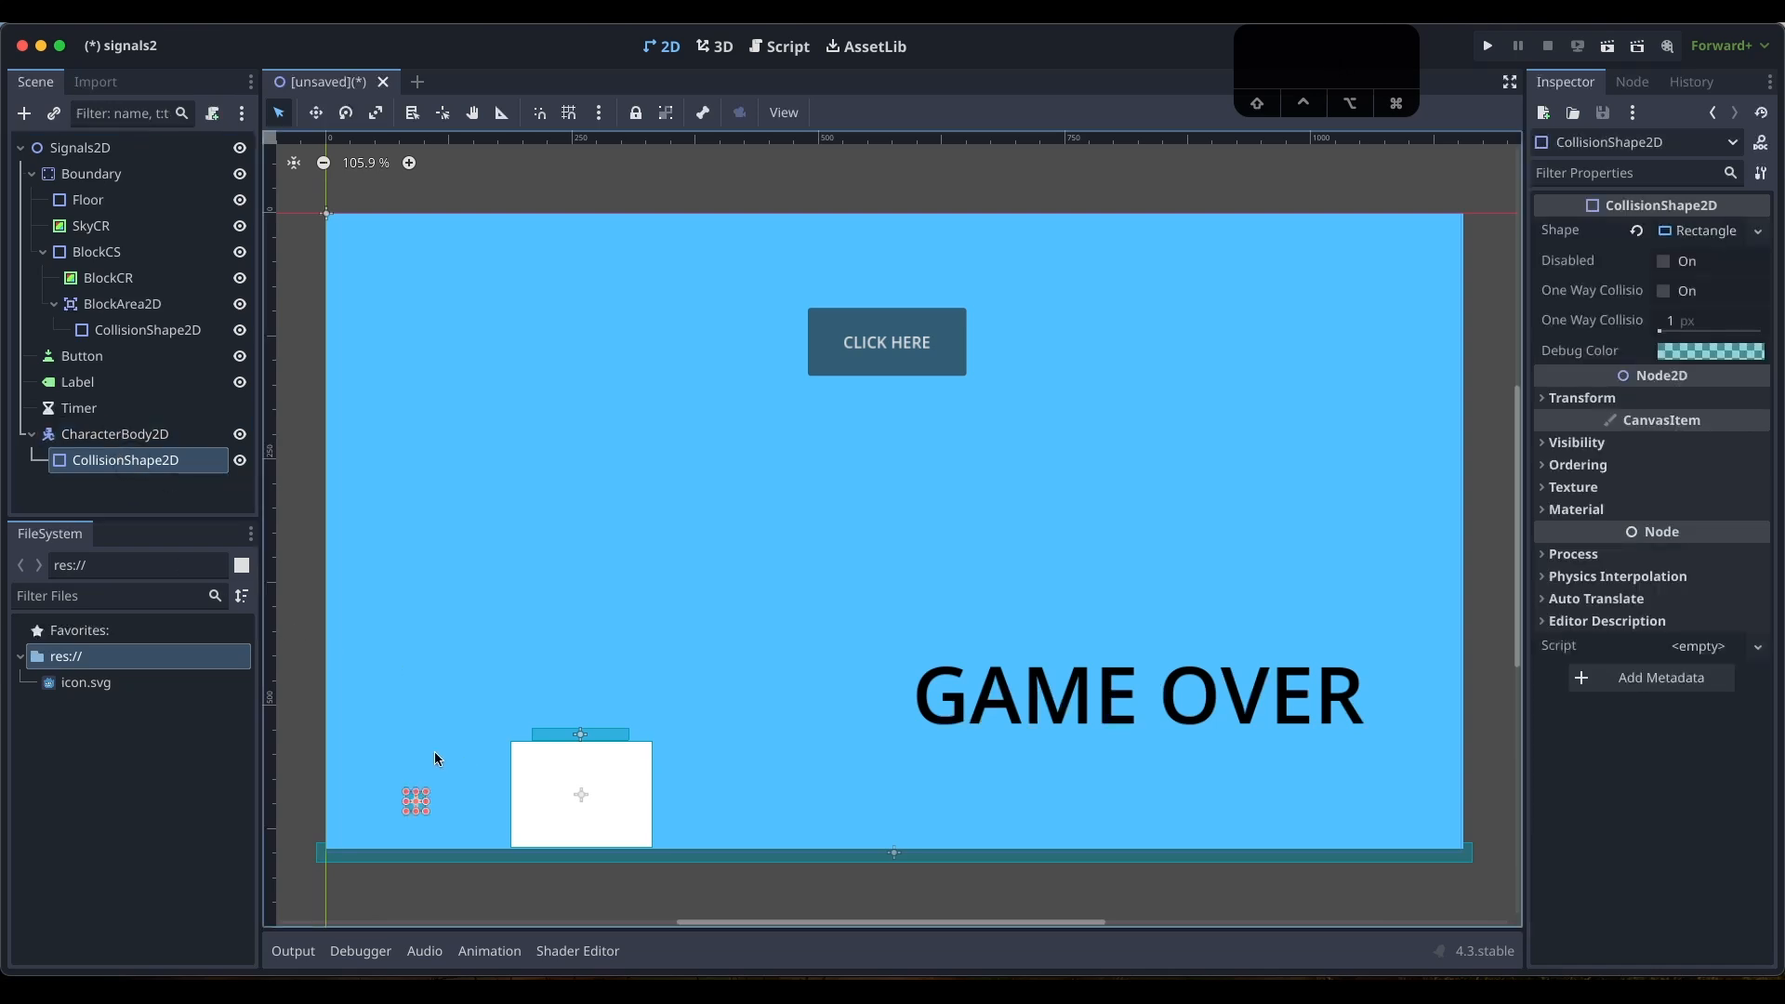
pyautogui.keyDown('alt'); pyautogui.moveTo(425, 791); pyautogui.dragTo(463, 753); pyautogui.keyUp('alt')
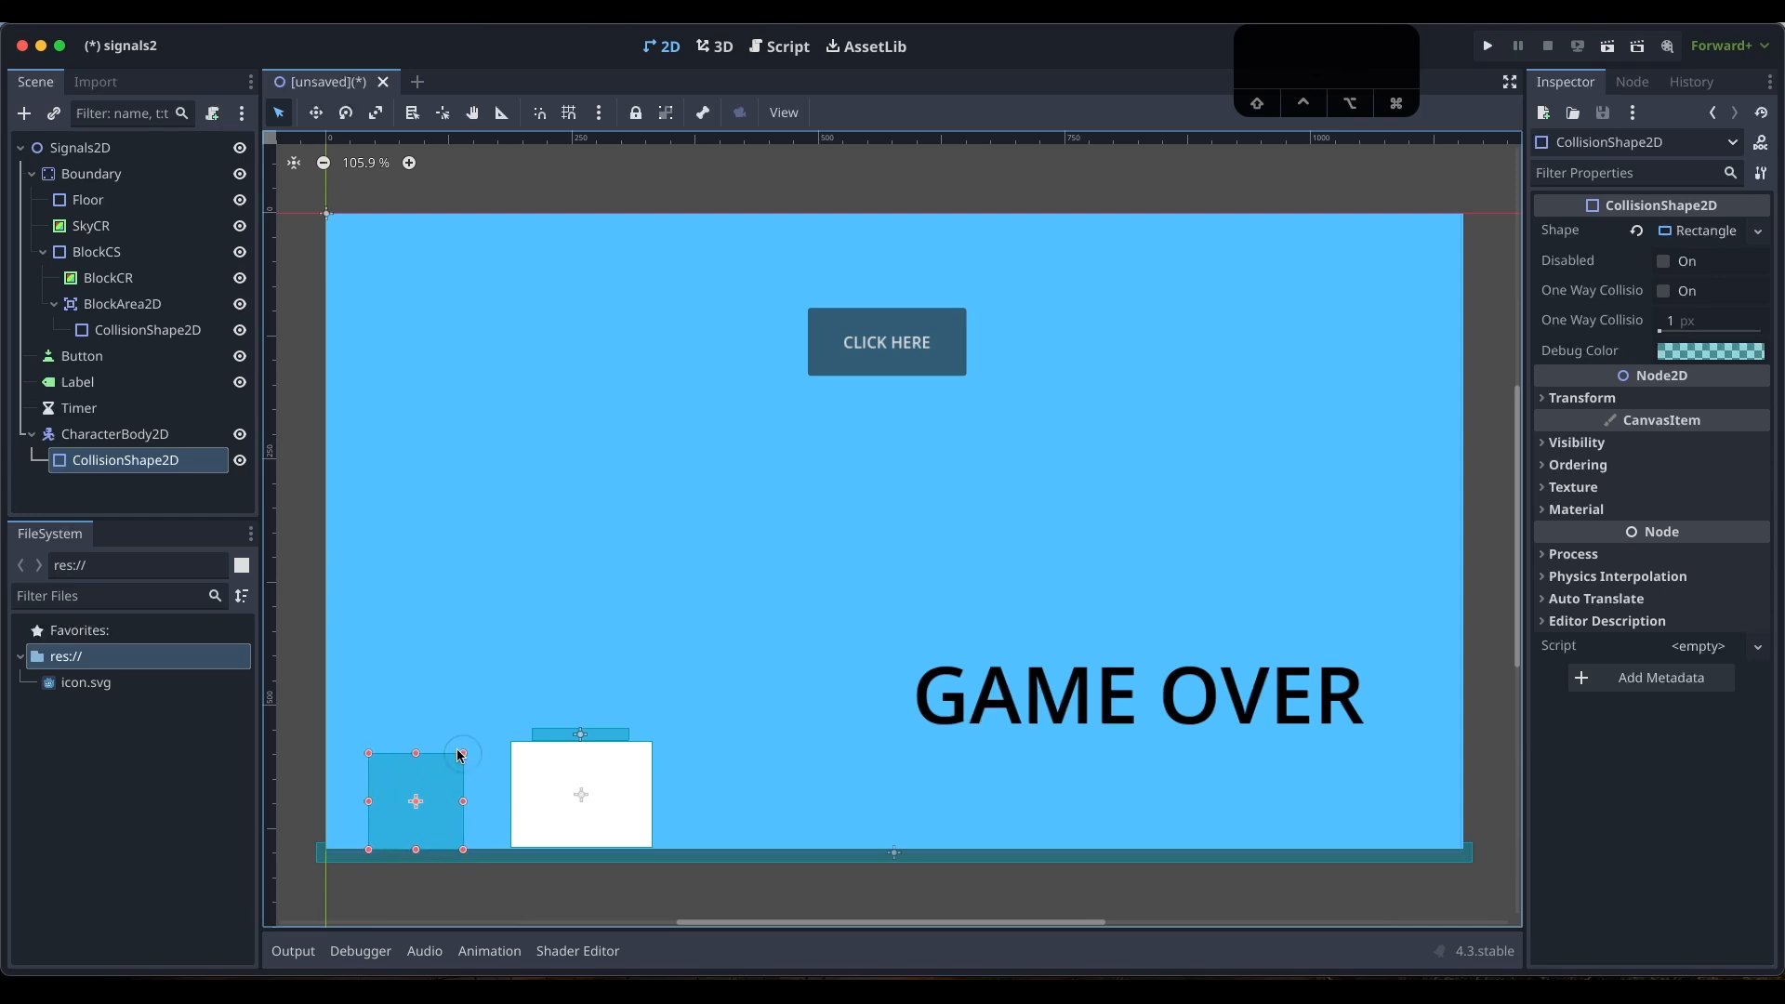
# Add a Sprite2D under CharacterBody2D and assign icon.svg as its texture
pyautogui.click(111, 443)
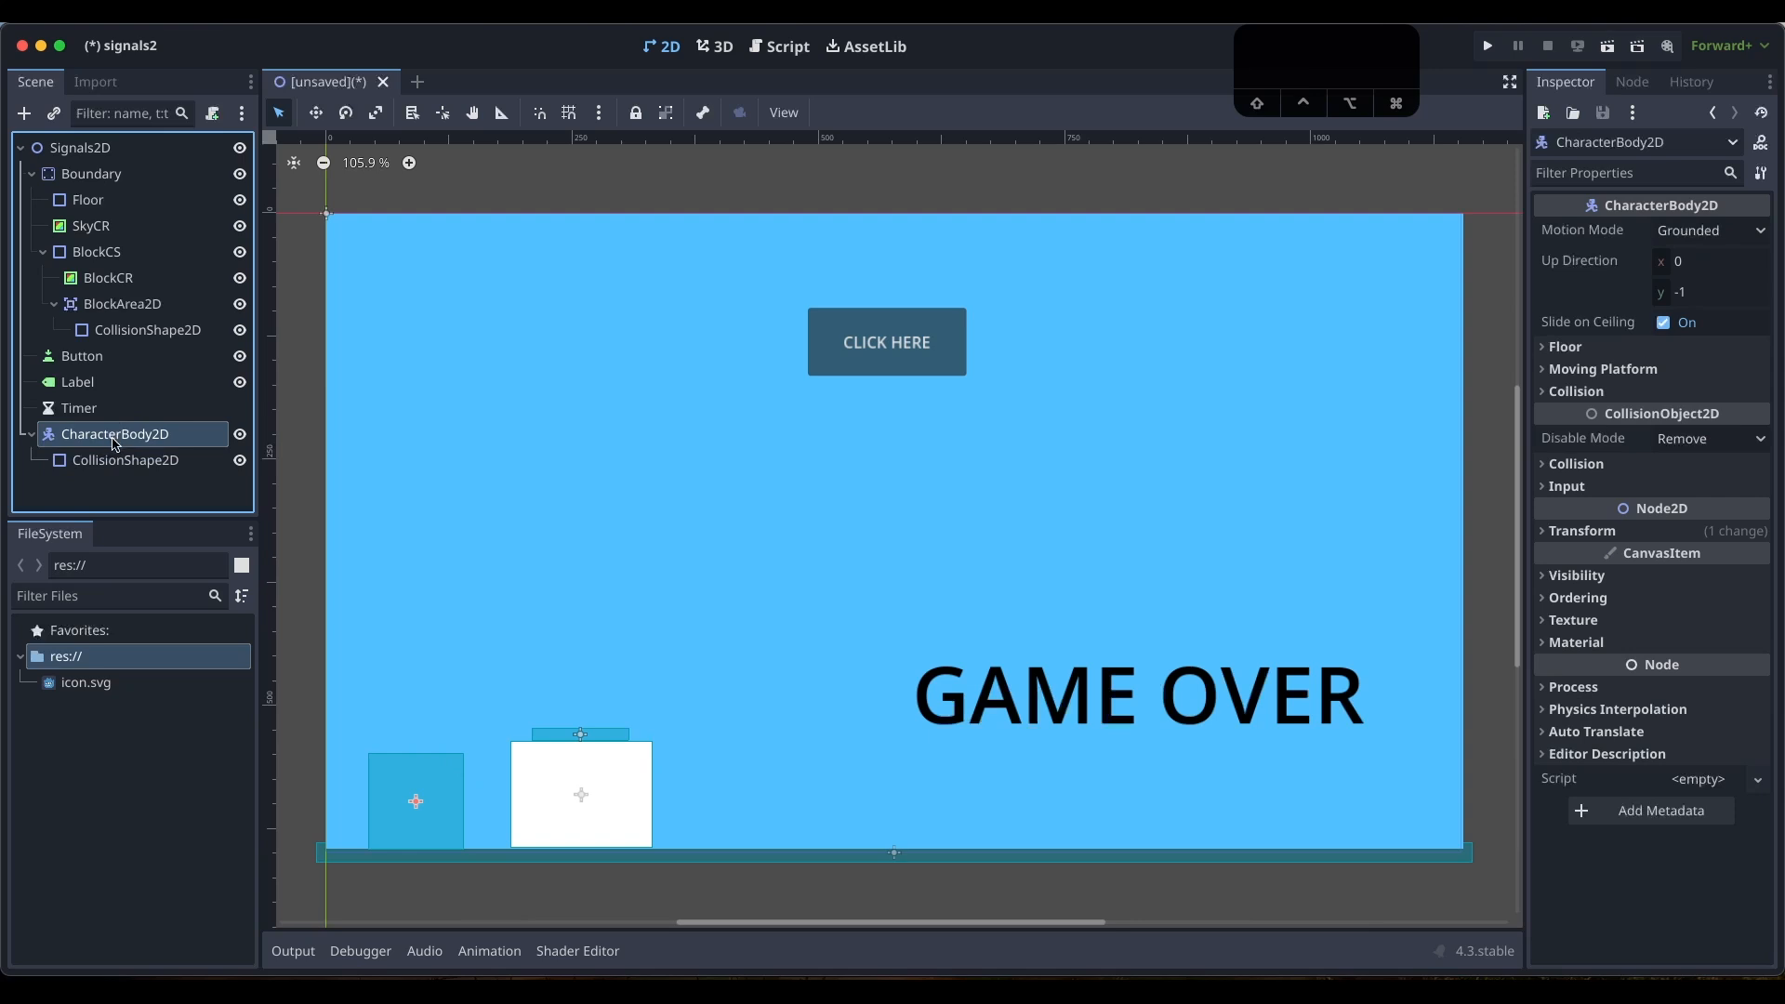
pyautogui.hotkey('ctrl', 'a')
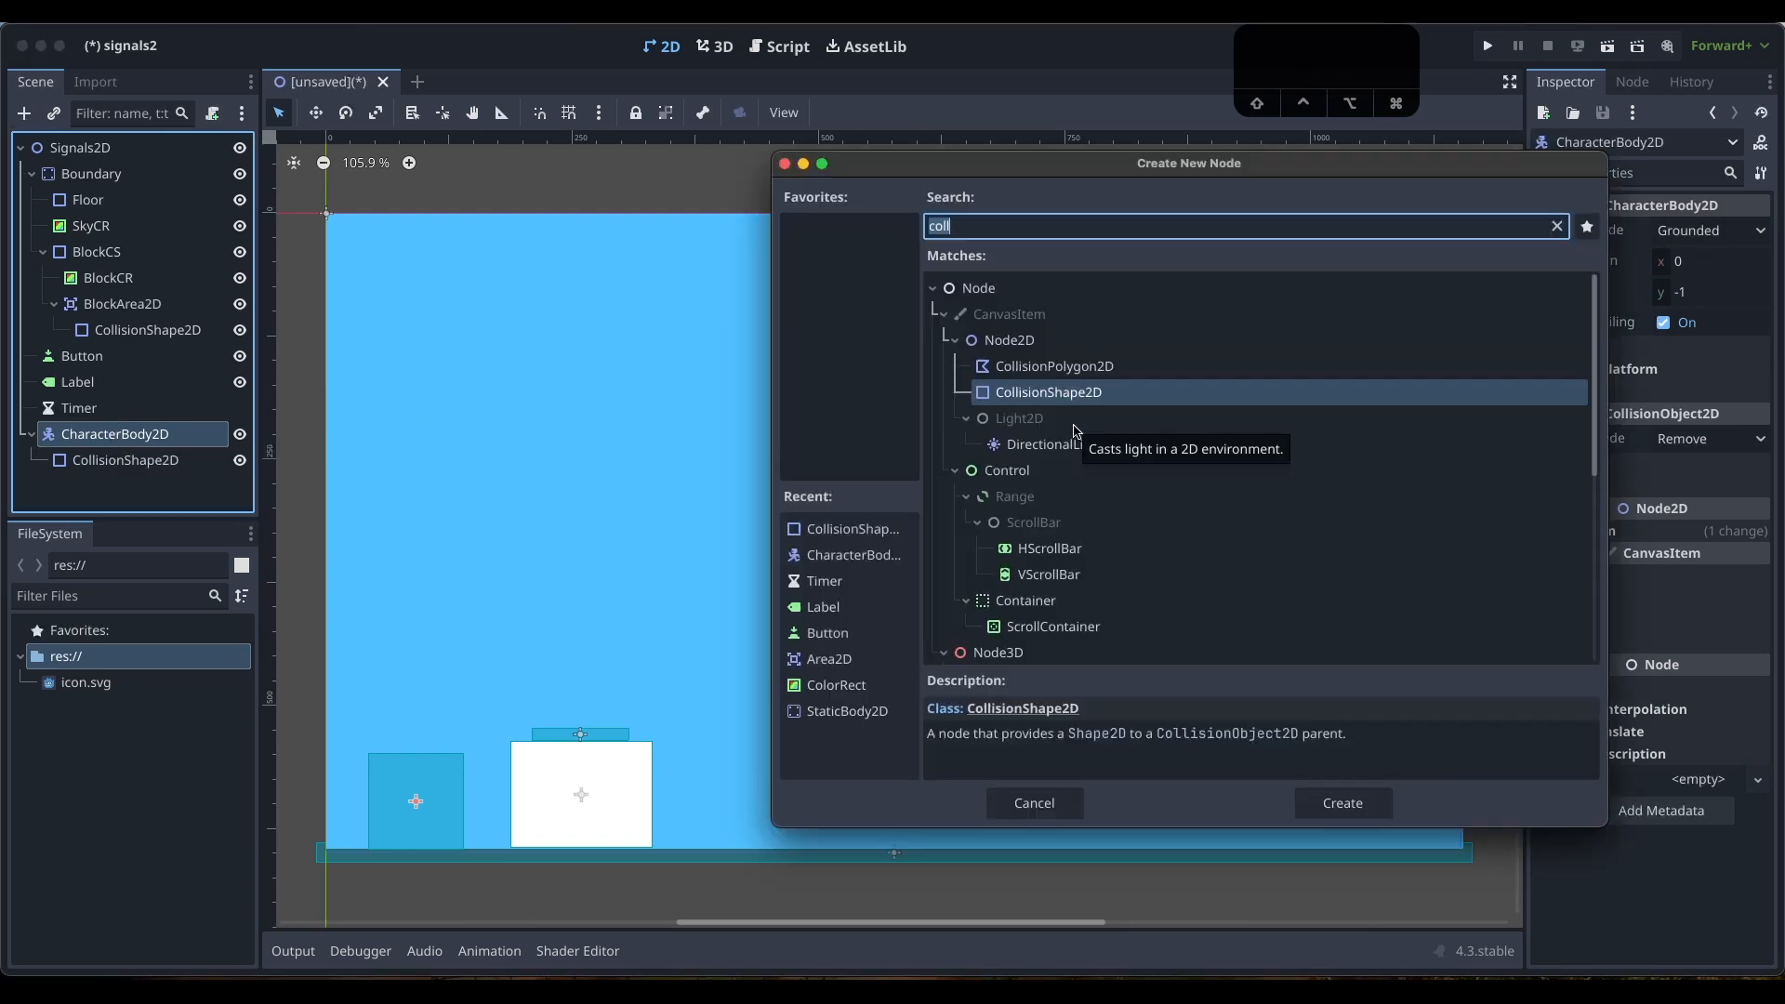
pyautogui.press('BackSpace')
pyautogui.write('spri')
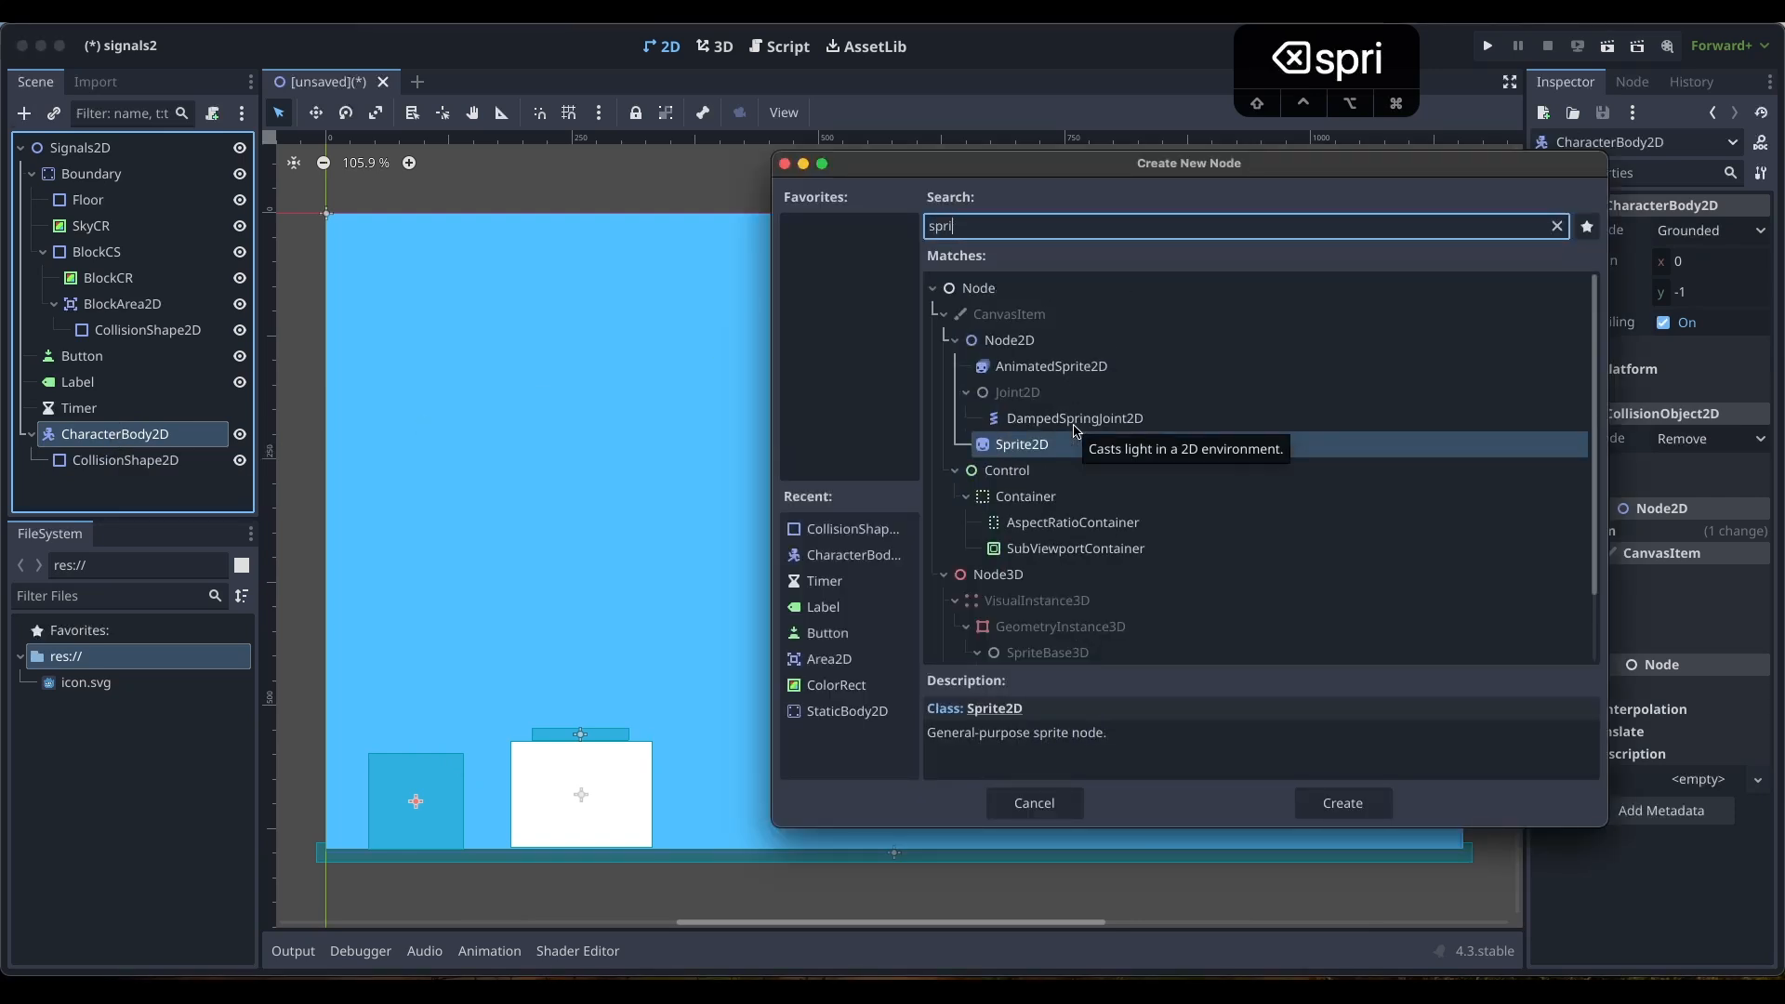
pyautogui.click(1342, 803)
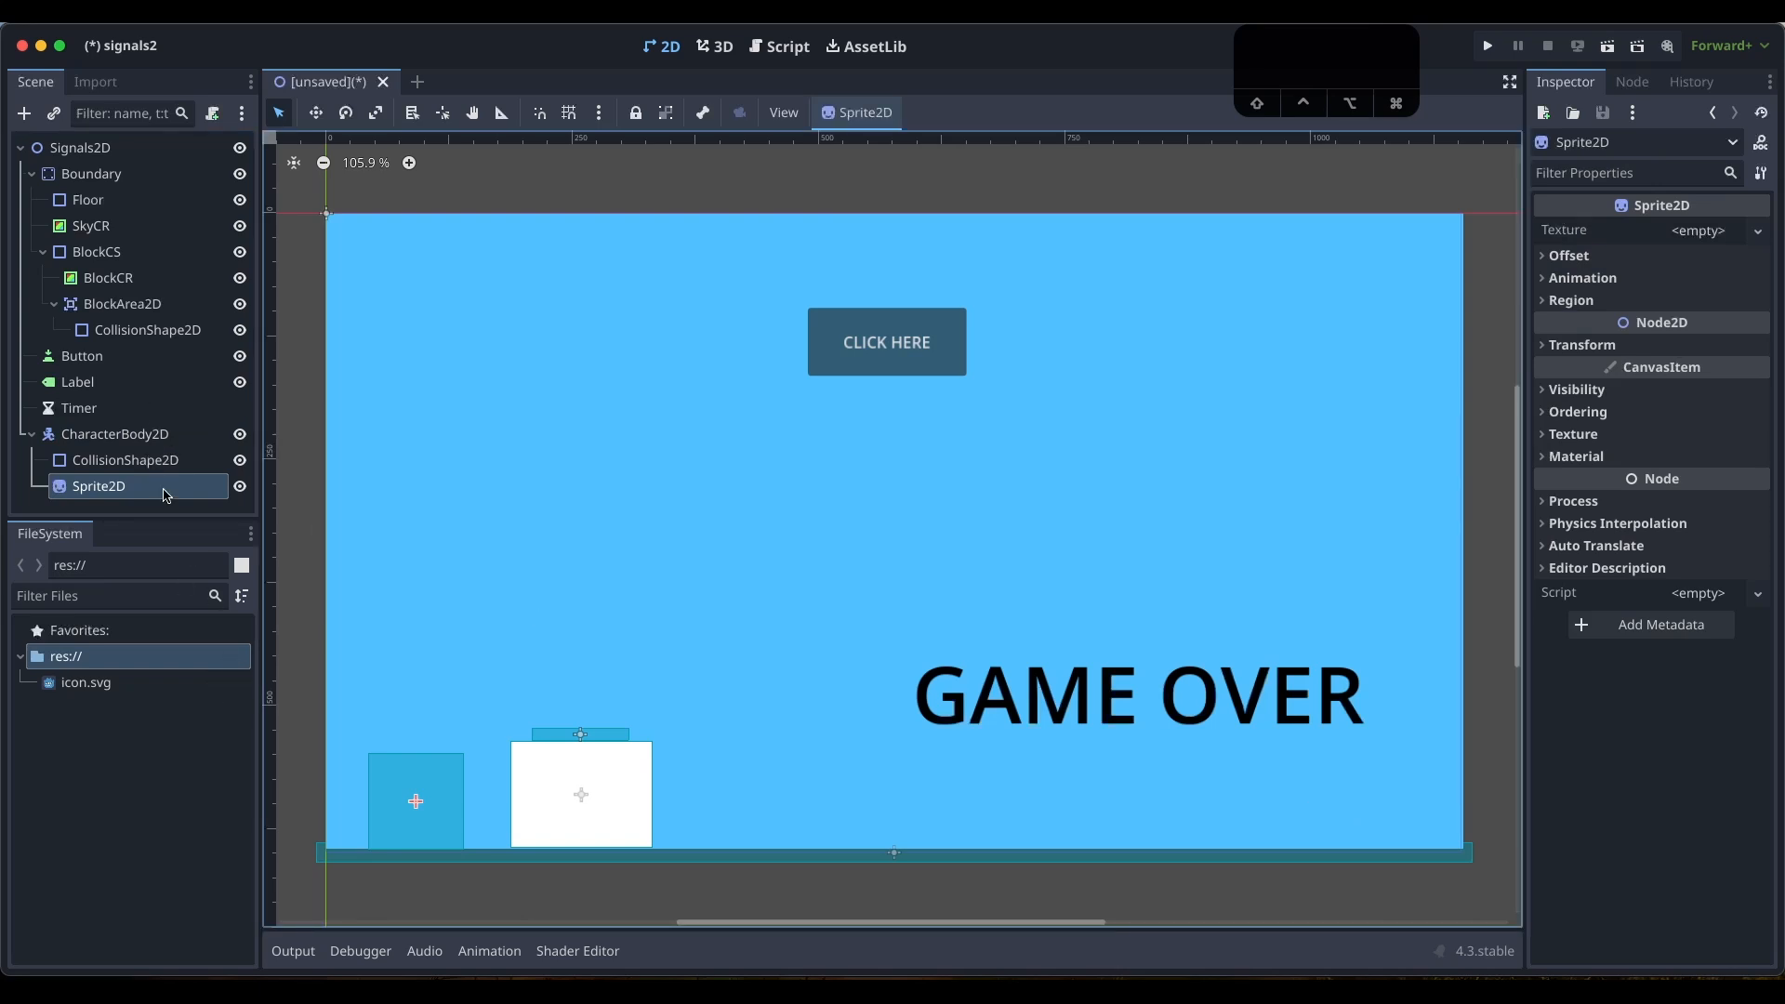
pyautogui.click(94, 686)
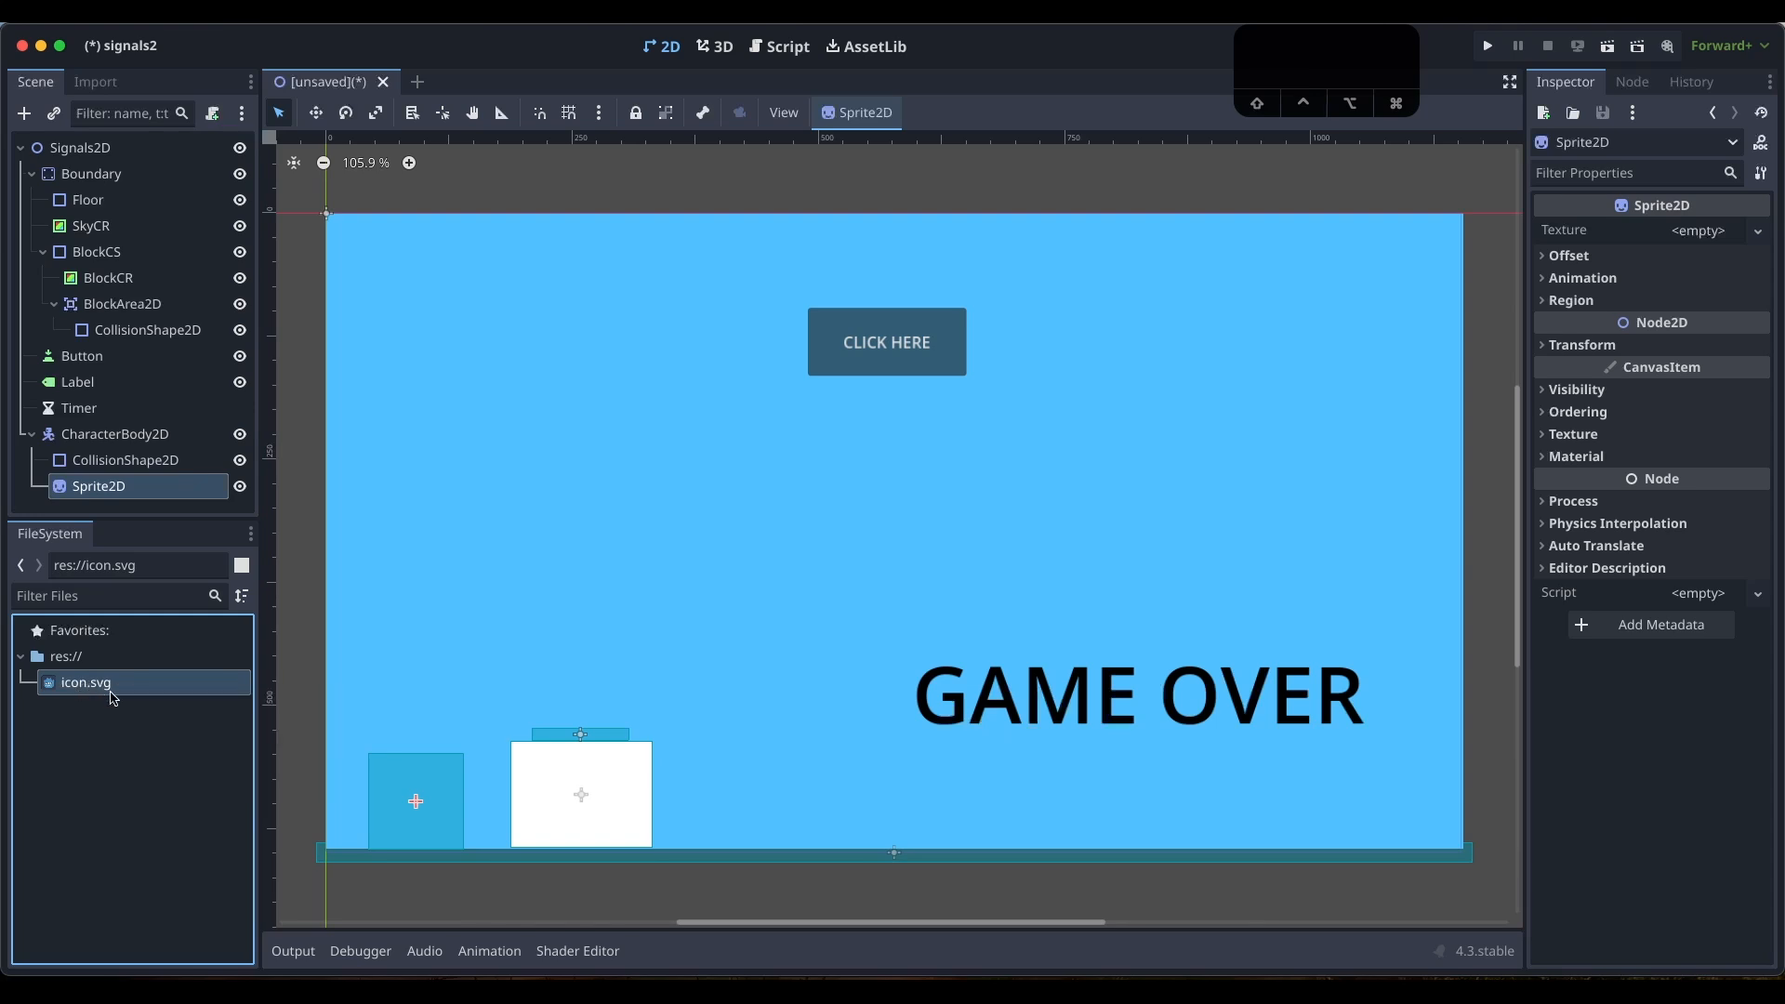
pyautogui.moveTo(80, 688); pyautogui.dragTo(1684, 238)
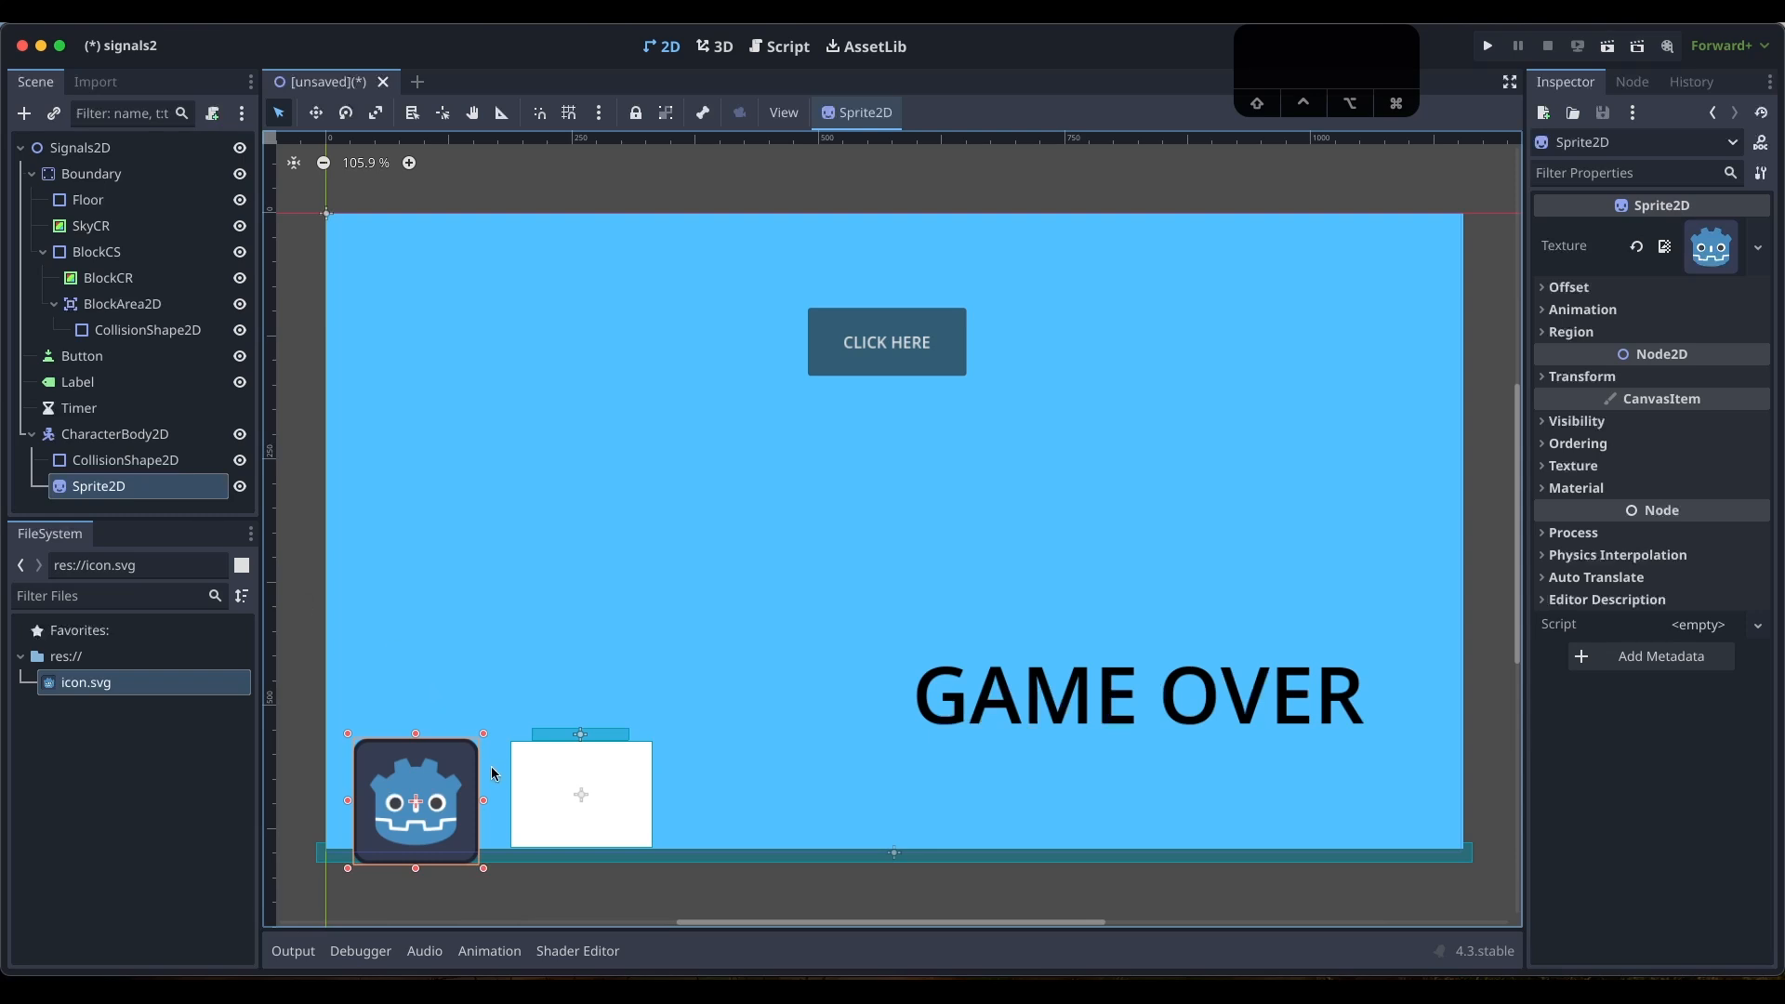
# Reorder CharacterBody2D's children so that Sprite2D comes before CollisionShape2D
pyautogui.click(112, 486)
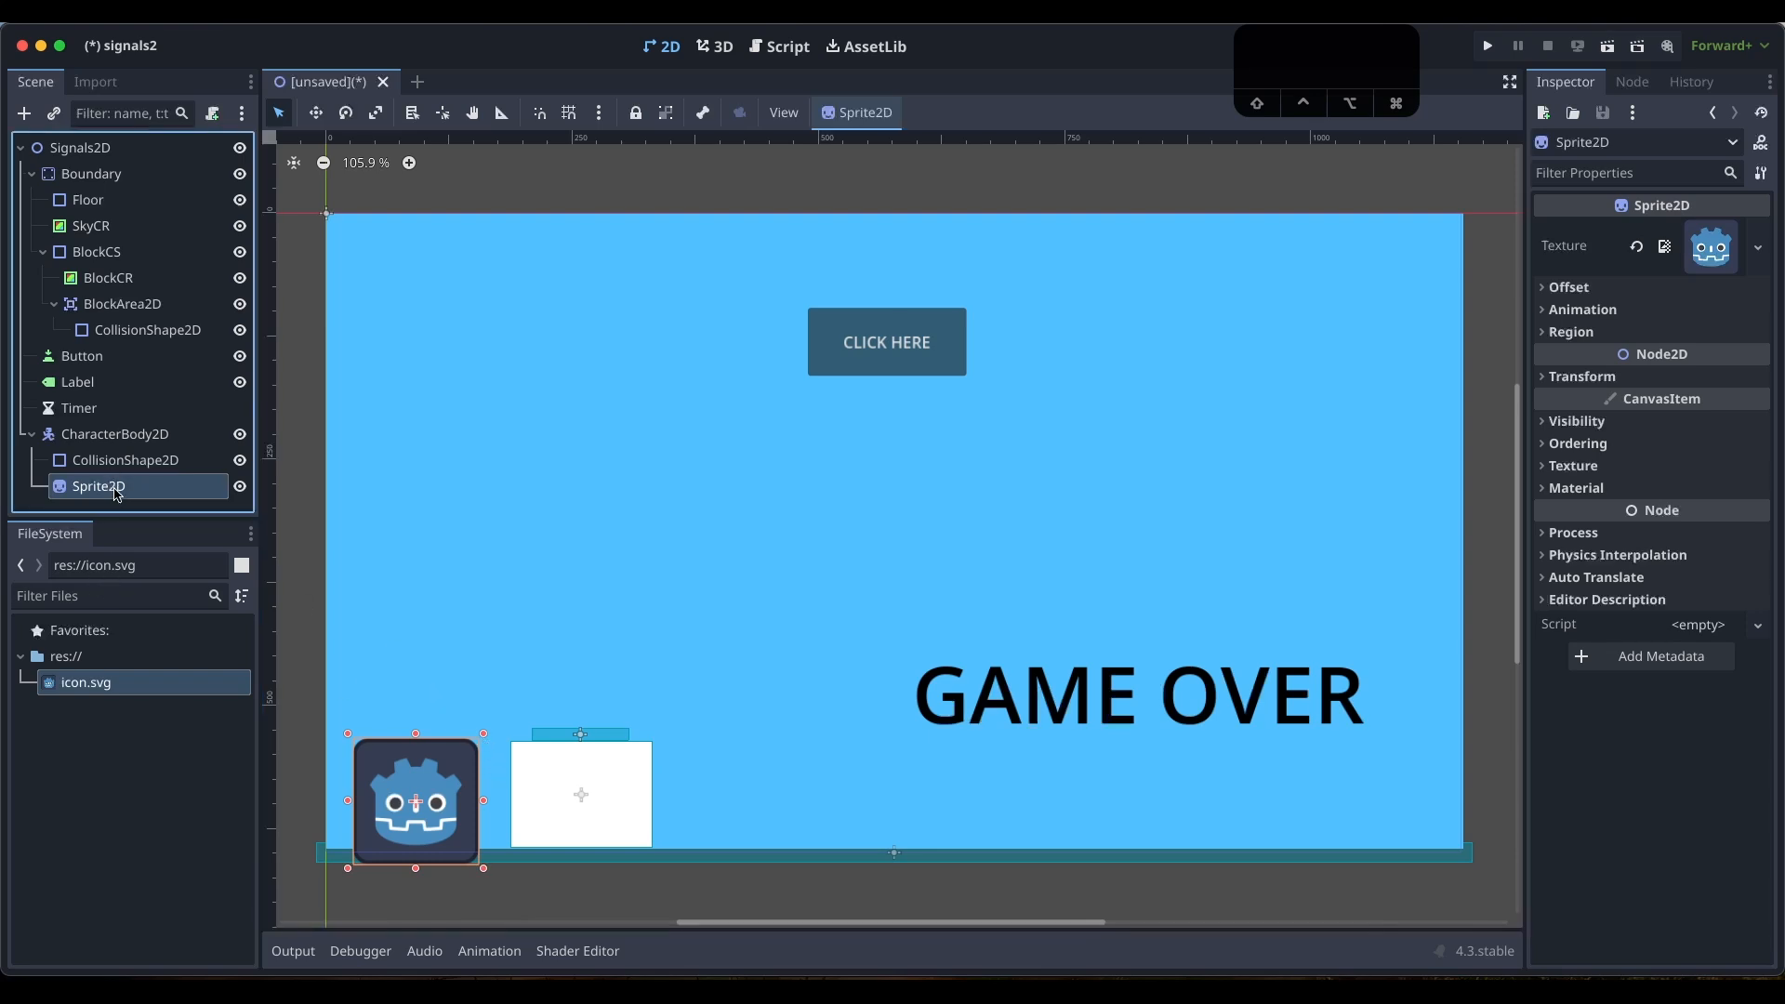
pyautogui.press('Escape')
pyautogui.moveTo(109, 490); pyautogui.dragTo(114, 448)
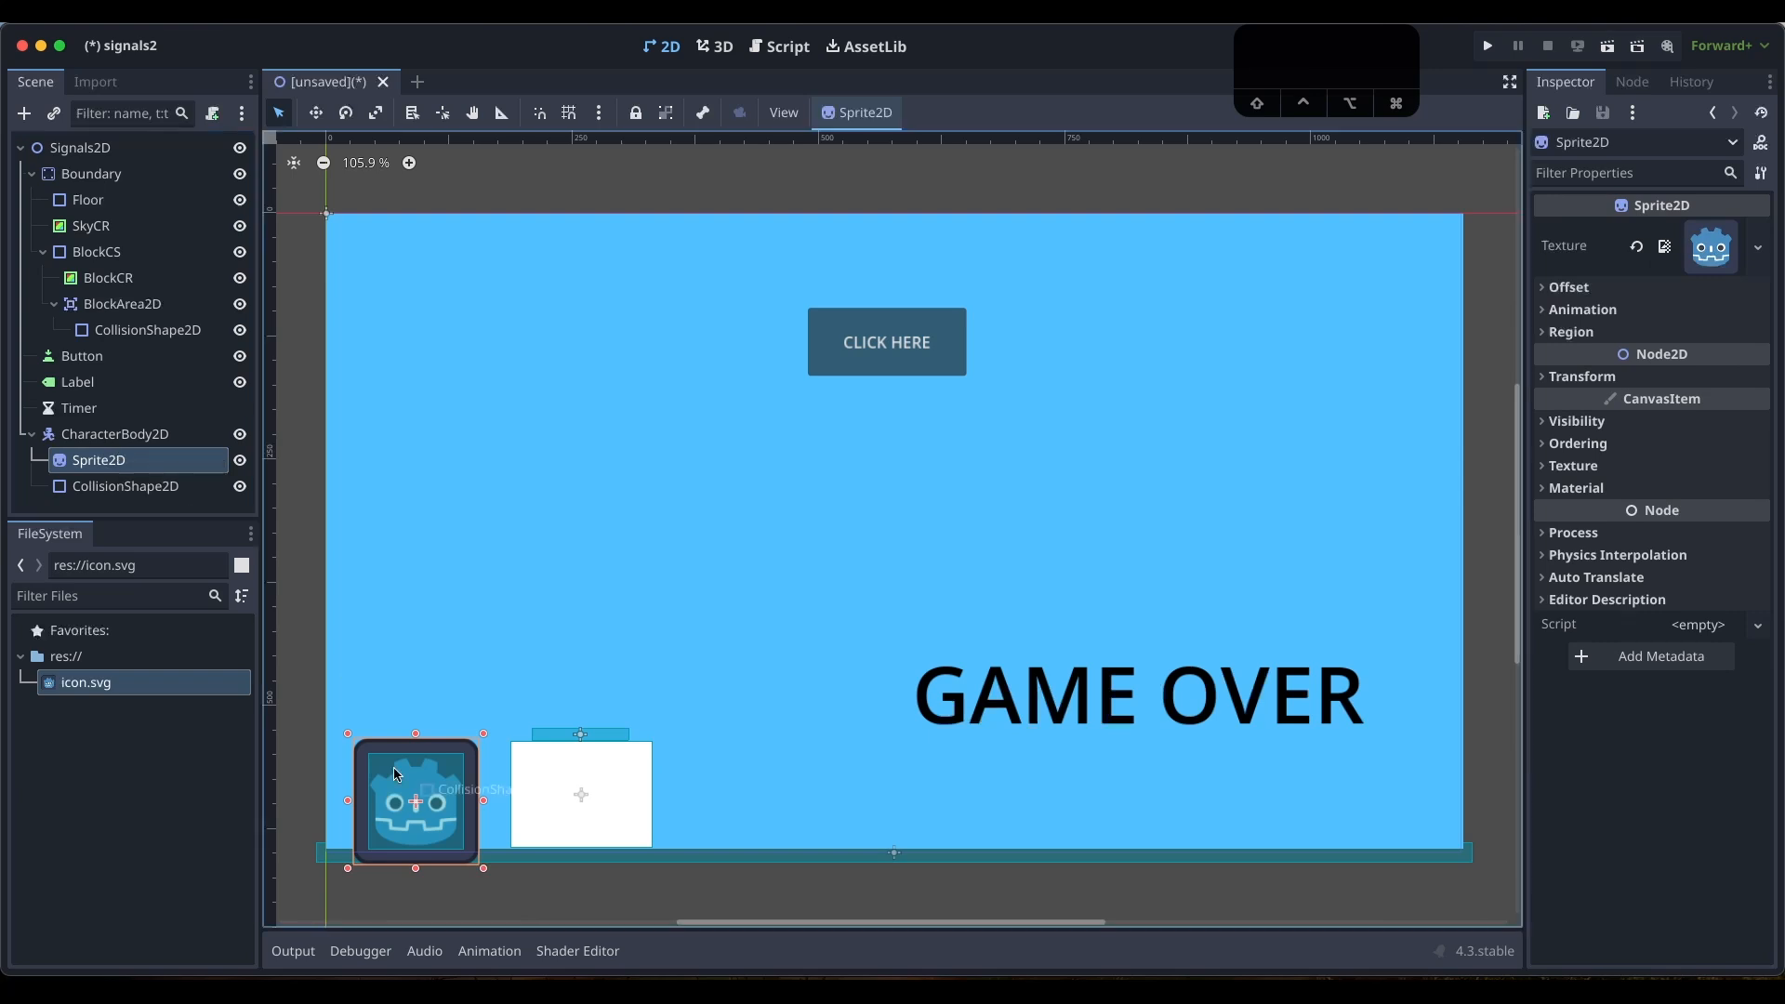
# Raise CharacterBody2D with its sprite and collision shape onto the floor, and enlarge the collision shape symmetrically to match the sprite
pyautogui.click(118, 493)
pyautogui.click(123, 463)
pyautogui.click(125, 486)
pyautogui.click(123, 470)
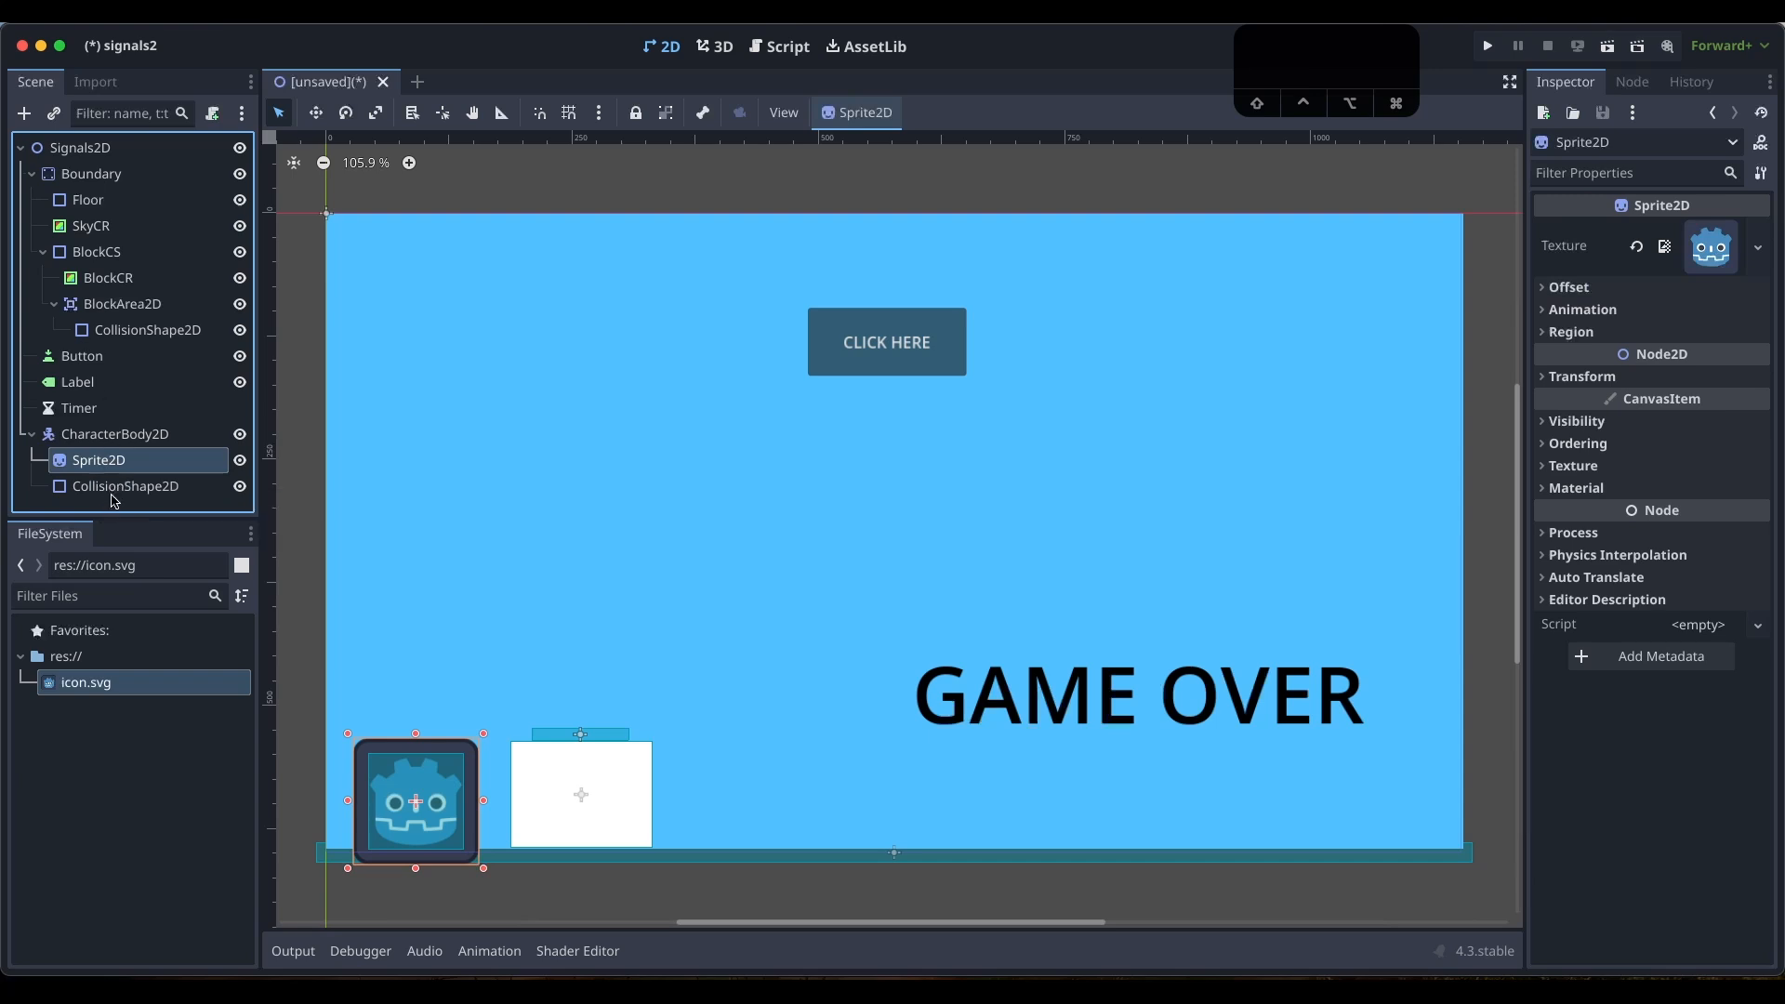
pyautogui.click(115, 488)
pyautogui.click(110, 461)
pyautogui.moveTo(517, 826); pyautogui.dragTo(450, 785)
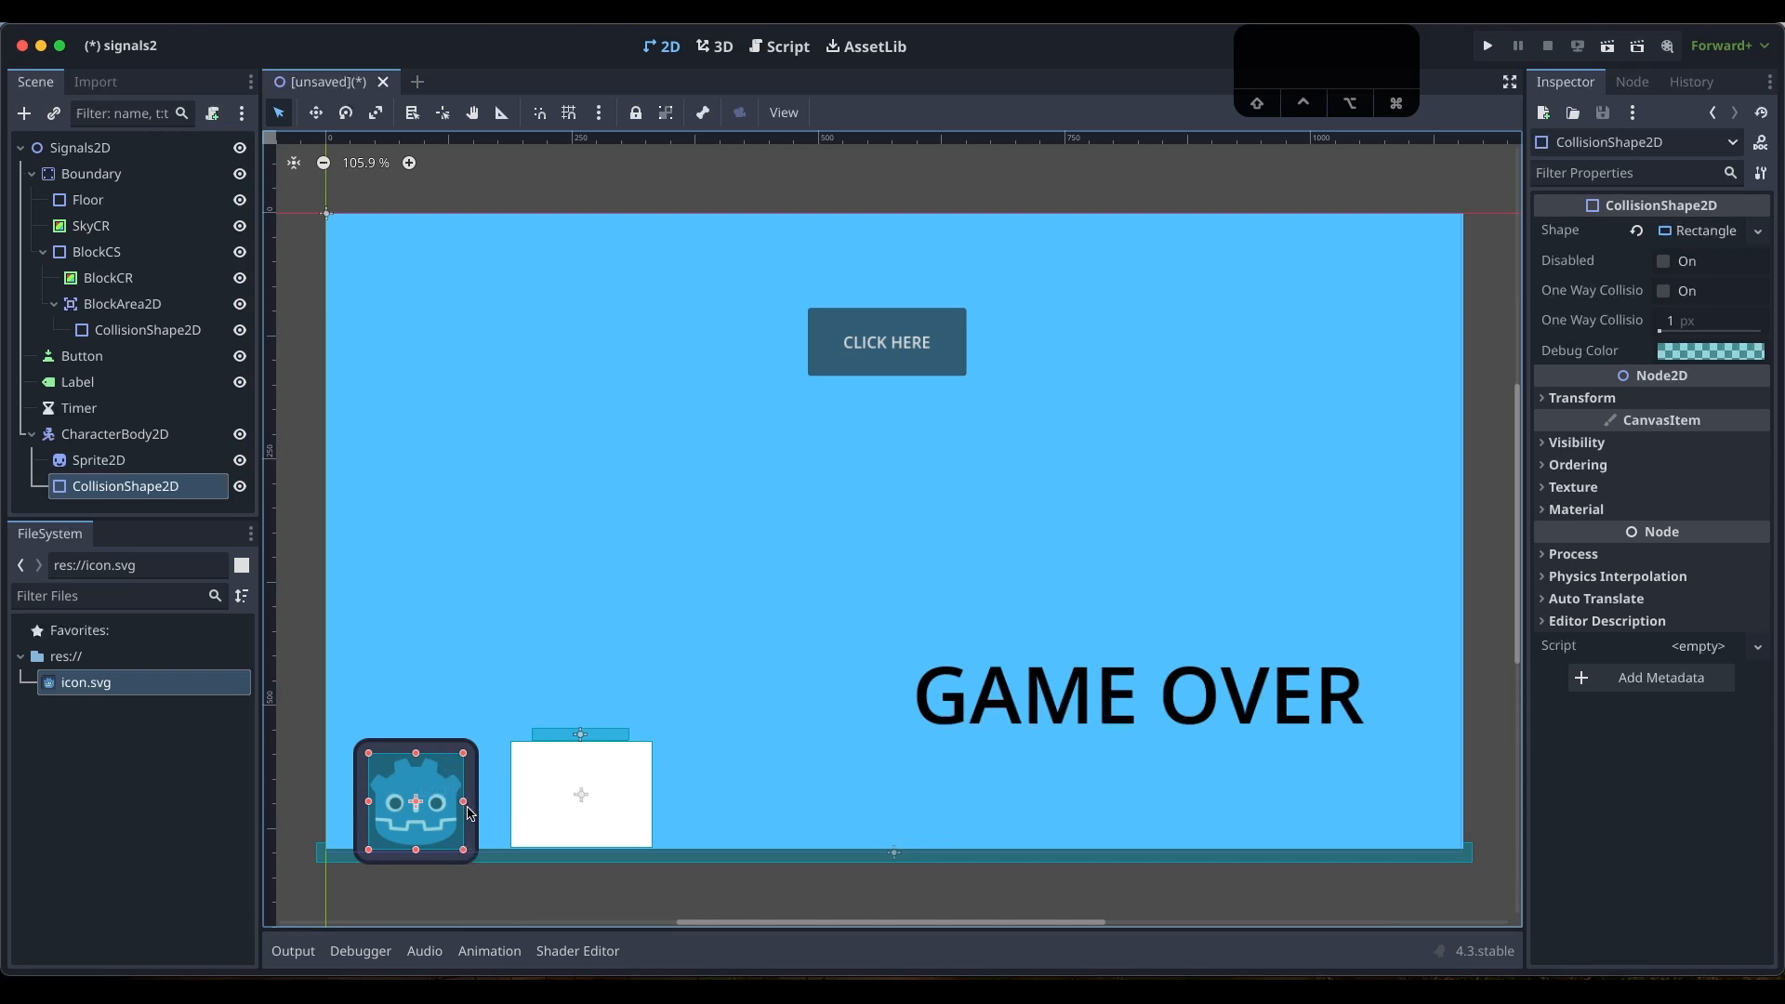
pyautogui.keyDown('shift'); pyautogui.click(137, 434); pyautogui.keyUp('shift')
pyautogui.moveTo(445, 819); pyautogui.dragTo(449, 801)
pyautogui.click(120, 487)
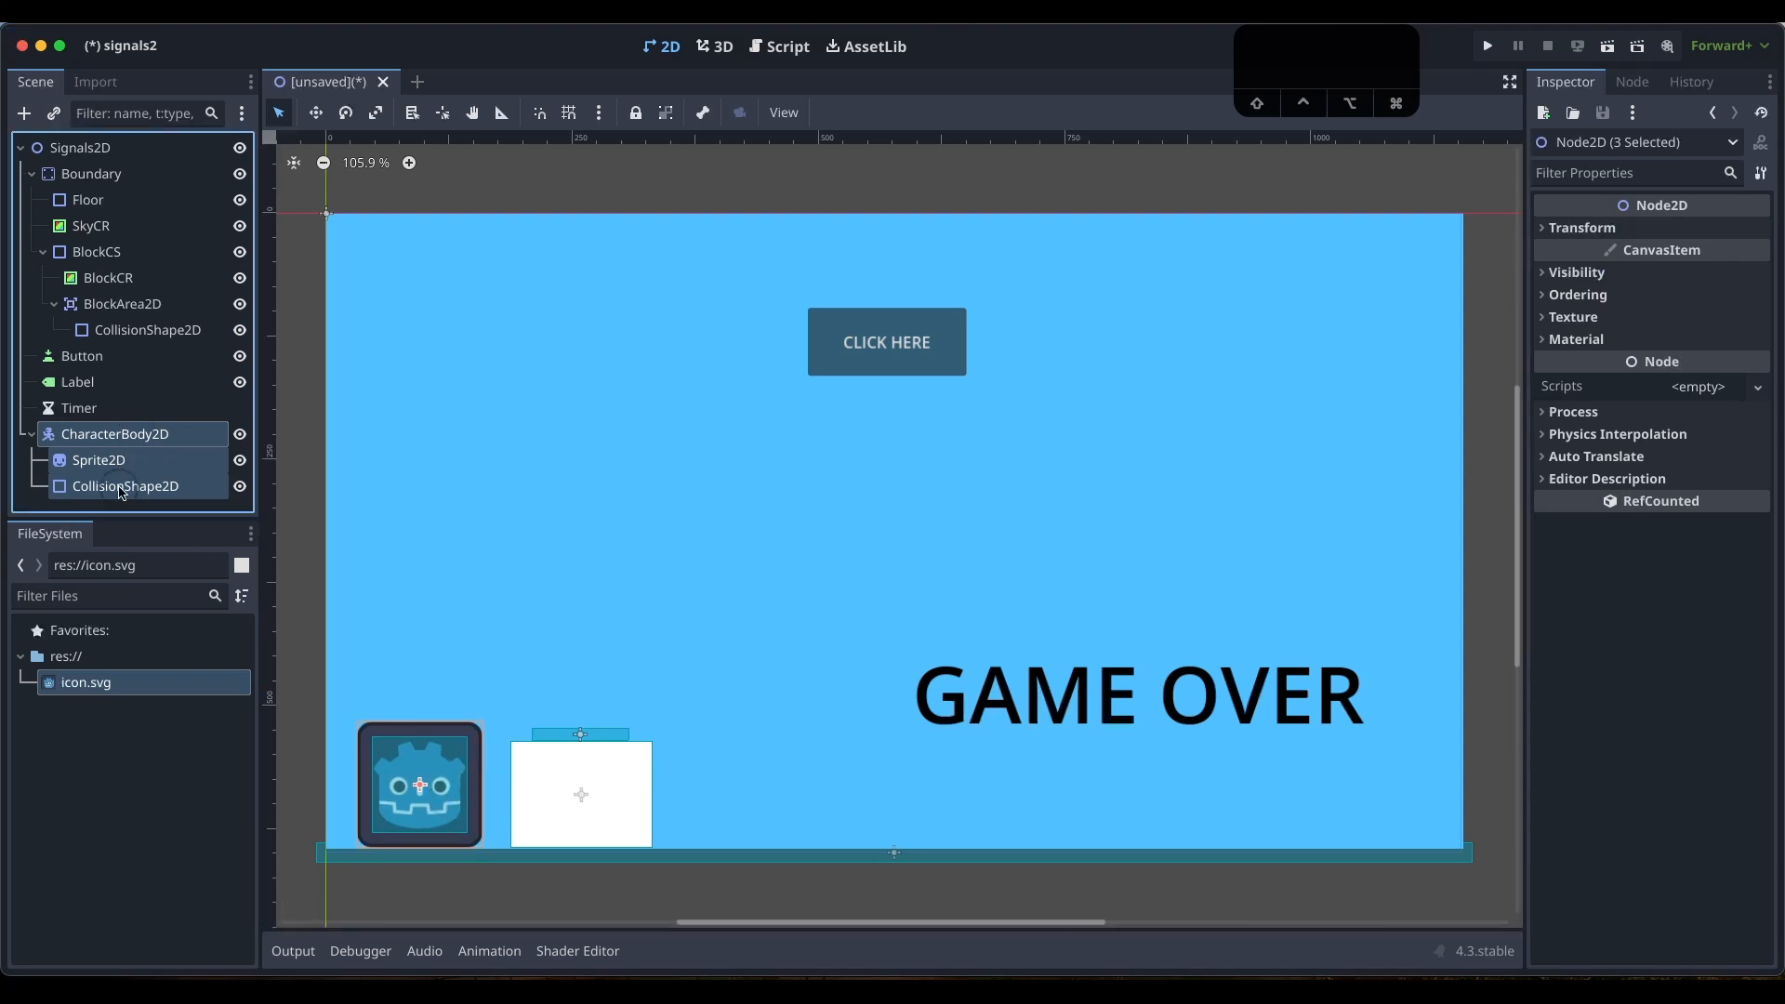
pyautogui.keyDown('alt'); pyautogui.moveTo(481, 723); pyautogui.dragTo(482, 724); pyautogui.keyUp('alt')
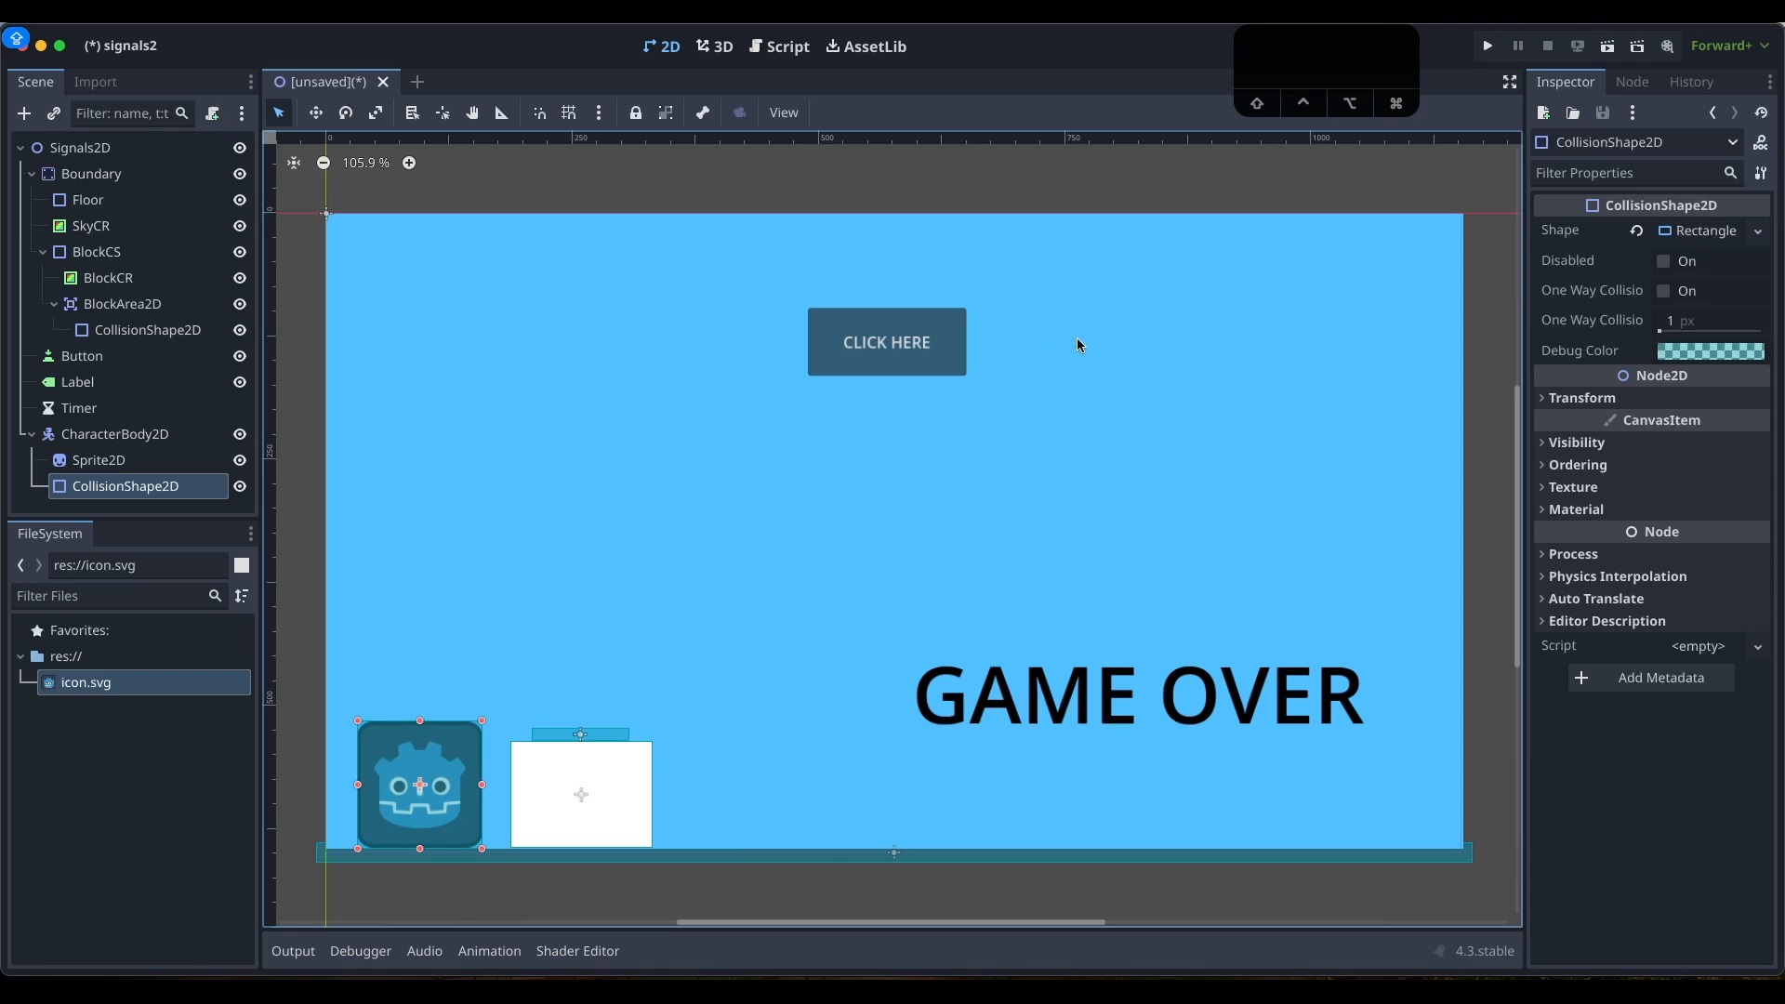
# Review the scene's nodes and their properties one by one, from the Signals2D root through the boundary, block and button to the Timer
pyautogui.click(99, 150)
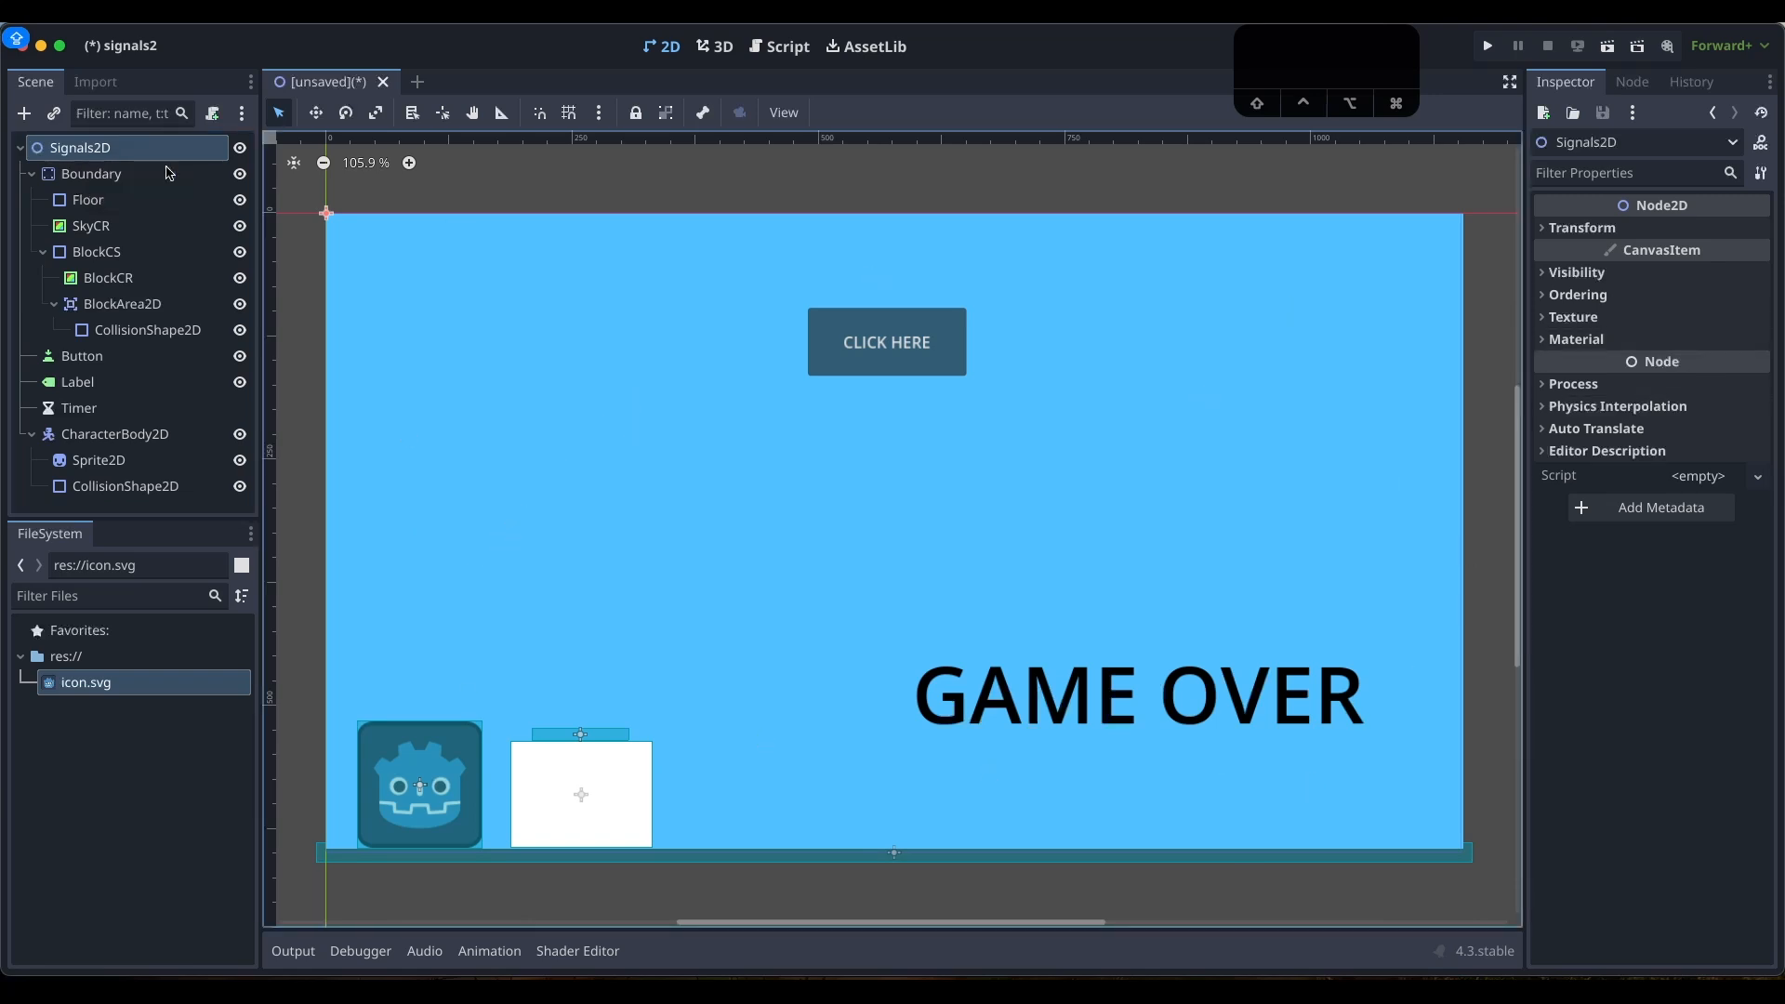
pyautogui.click(102, 176)
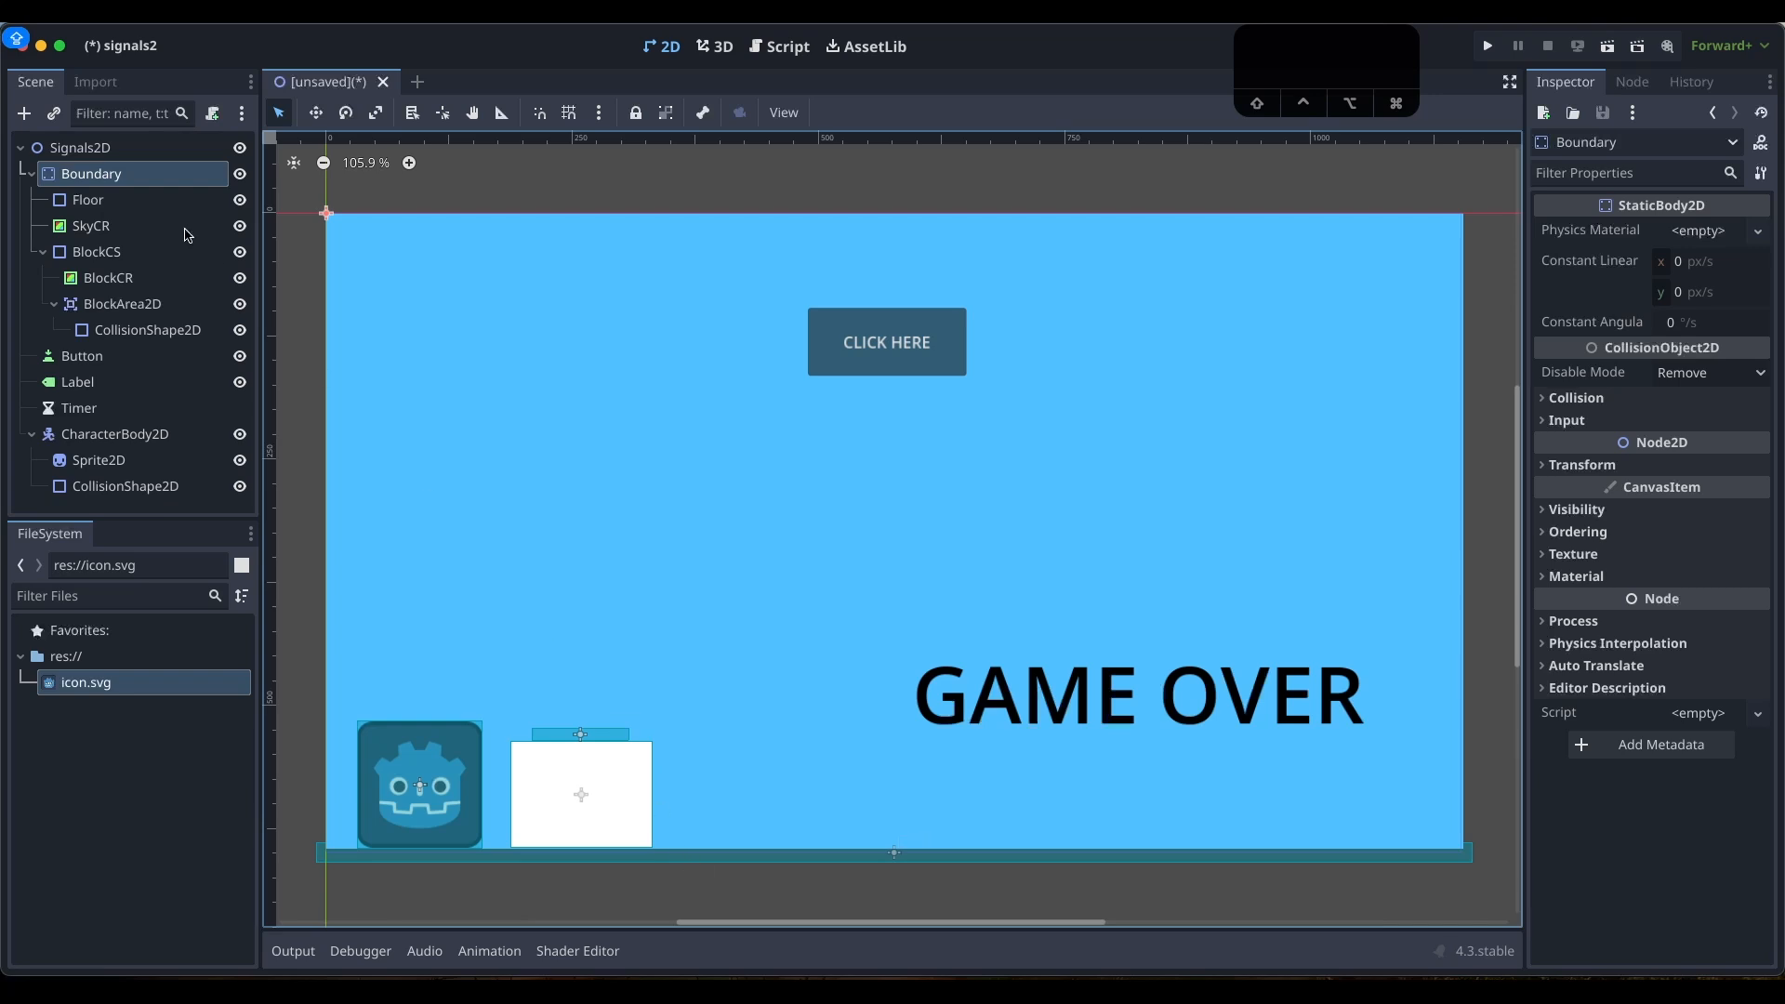
pyautogui.click(124, 201)
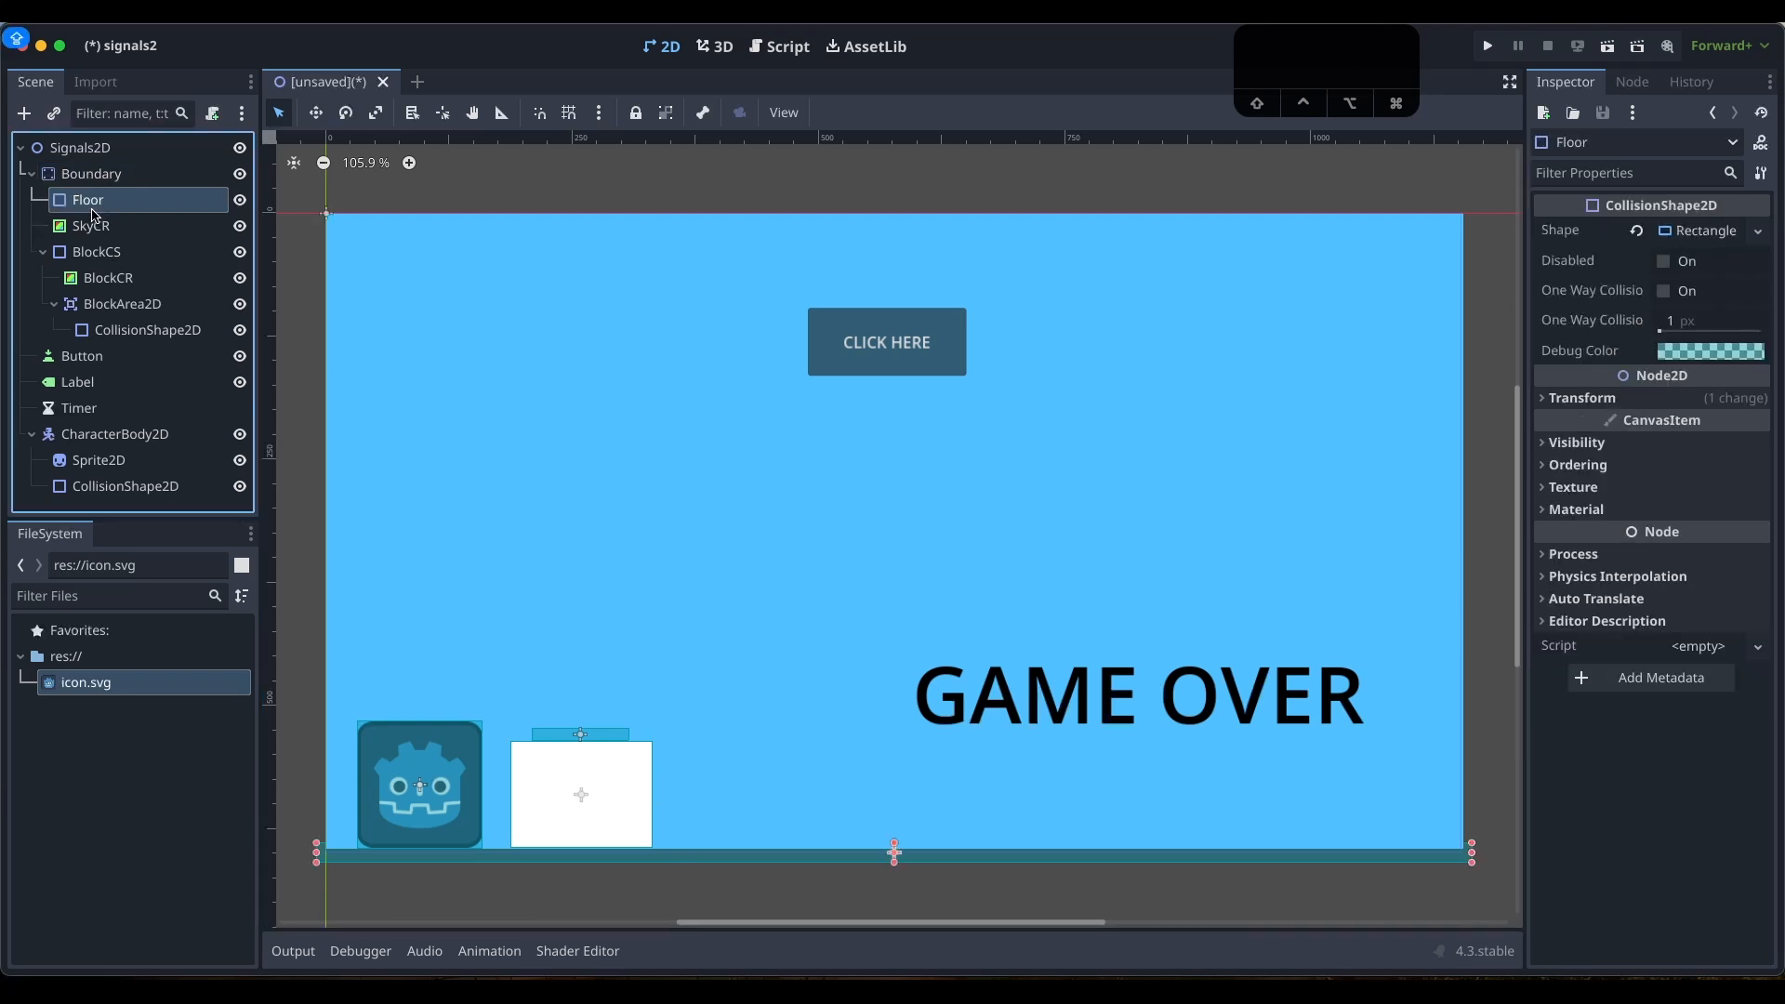
pyautogui.click(93, 228)
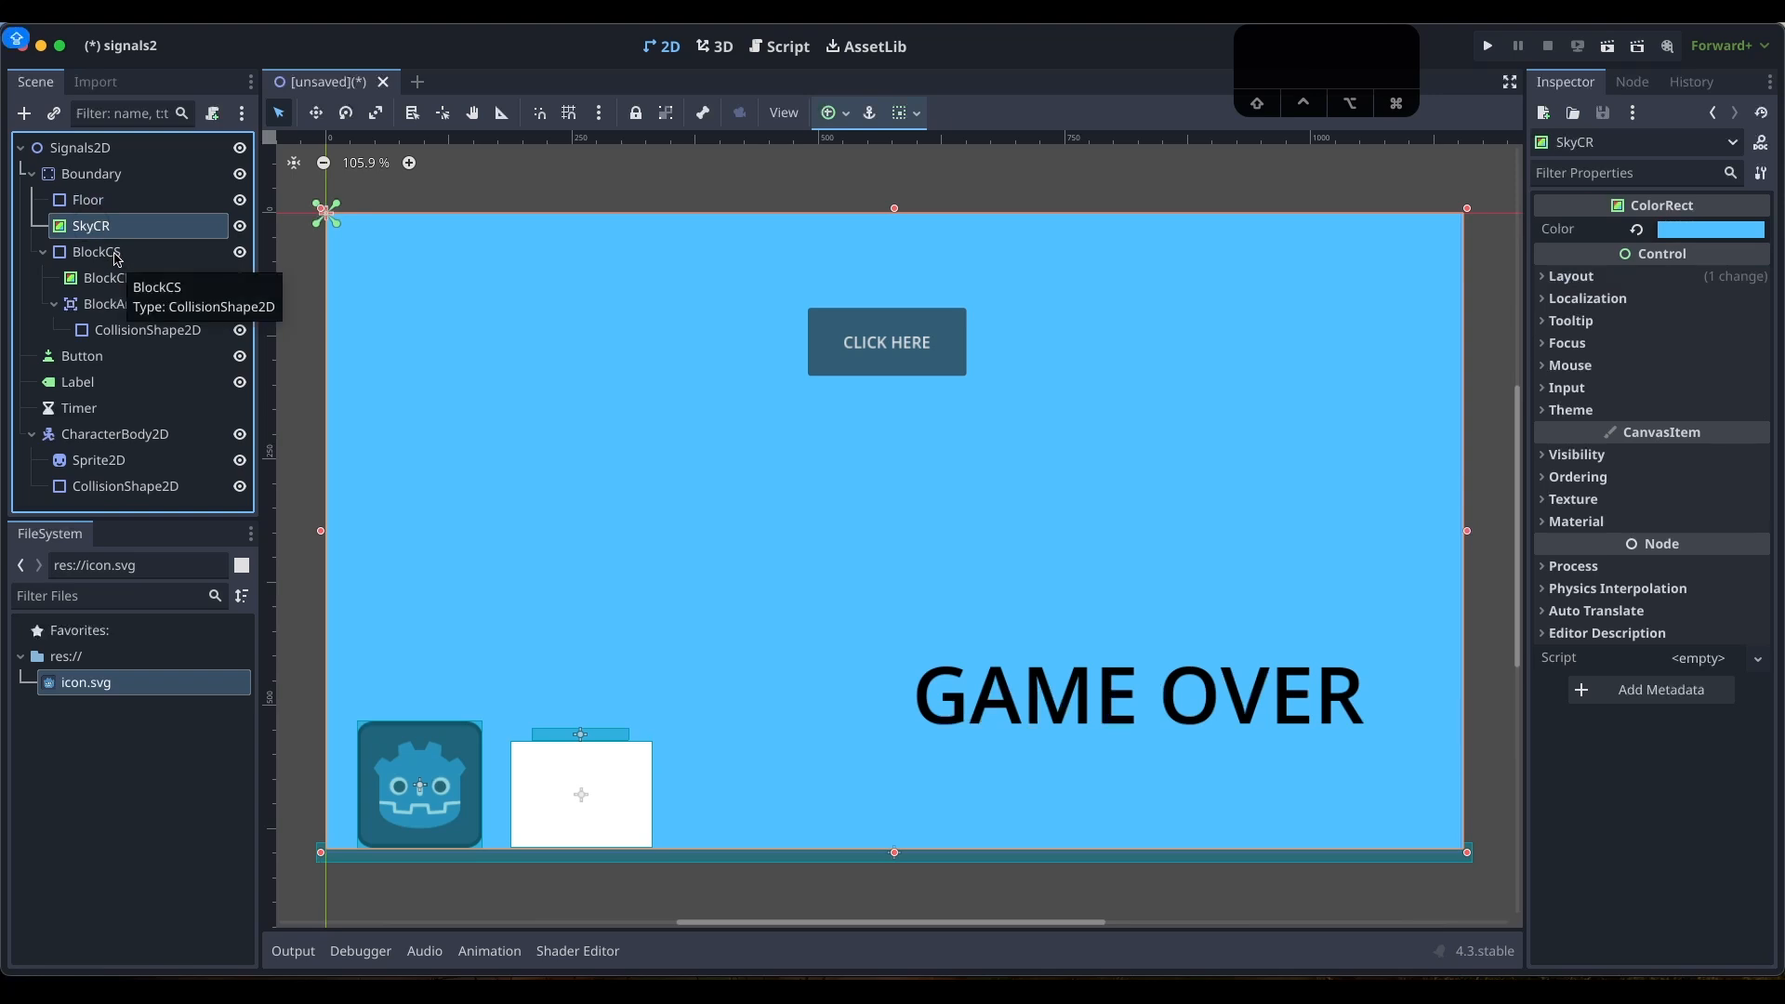
pyautogui.click(117, 257)
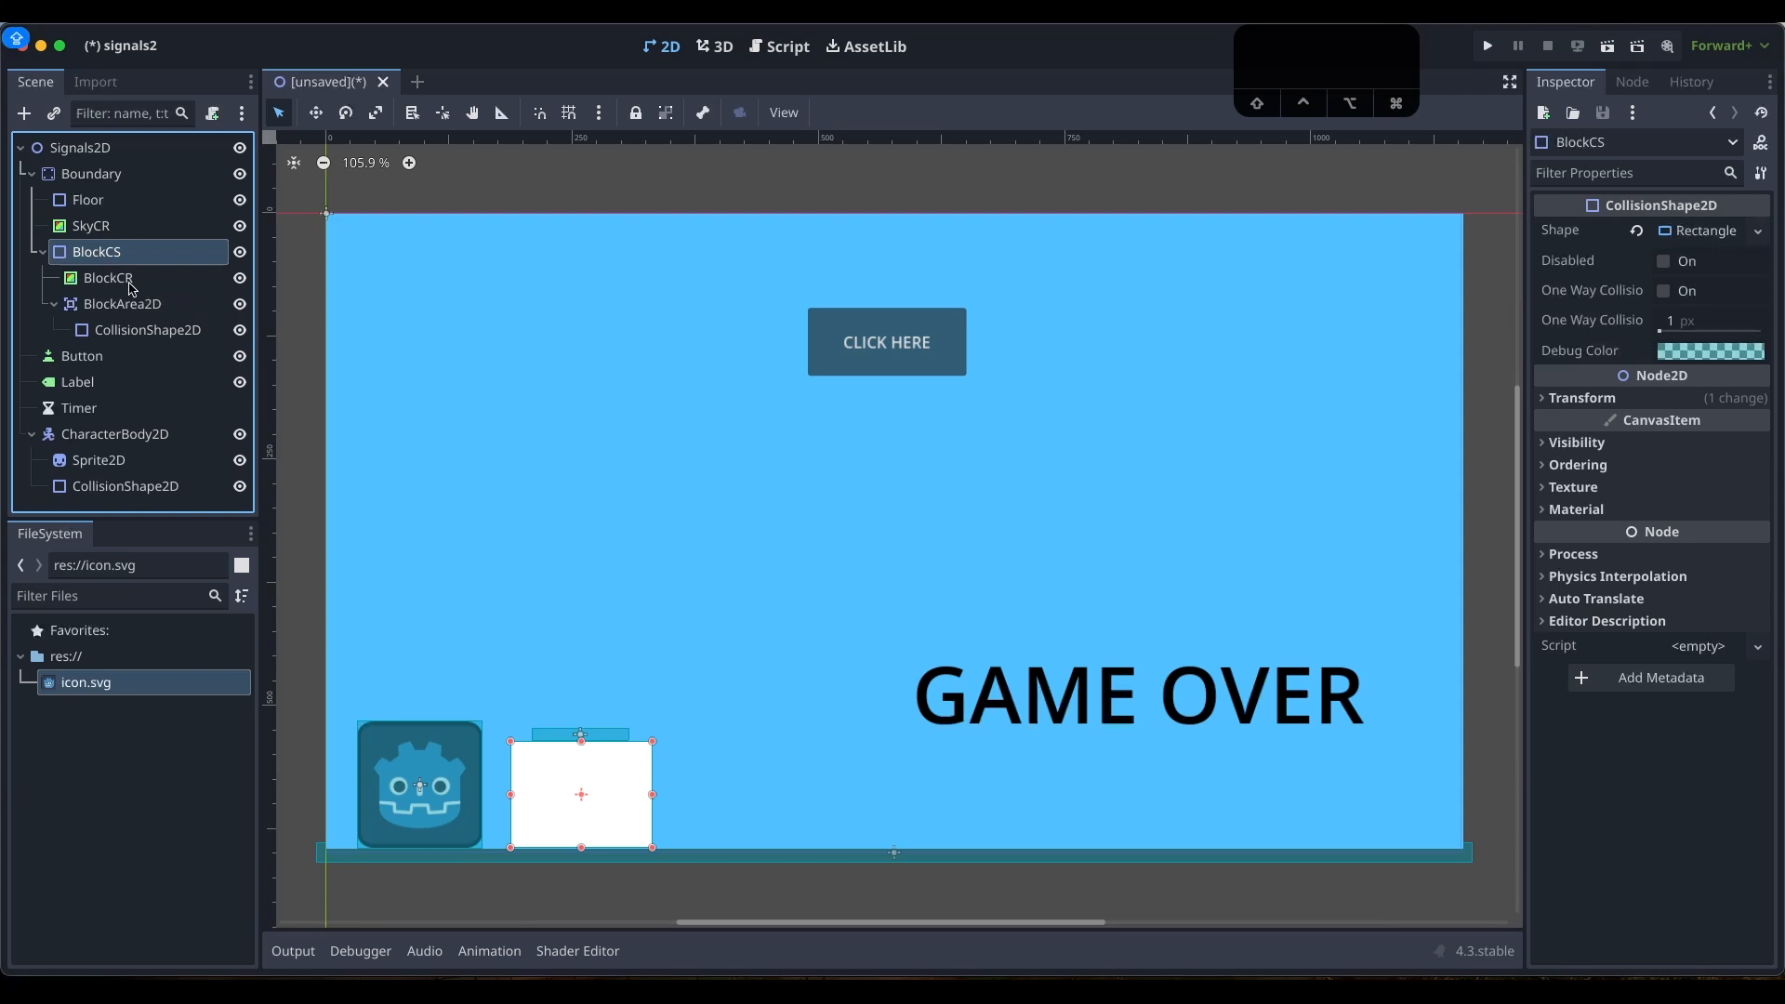
pyautogui.click(115, 281)
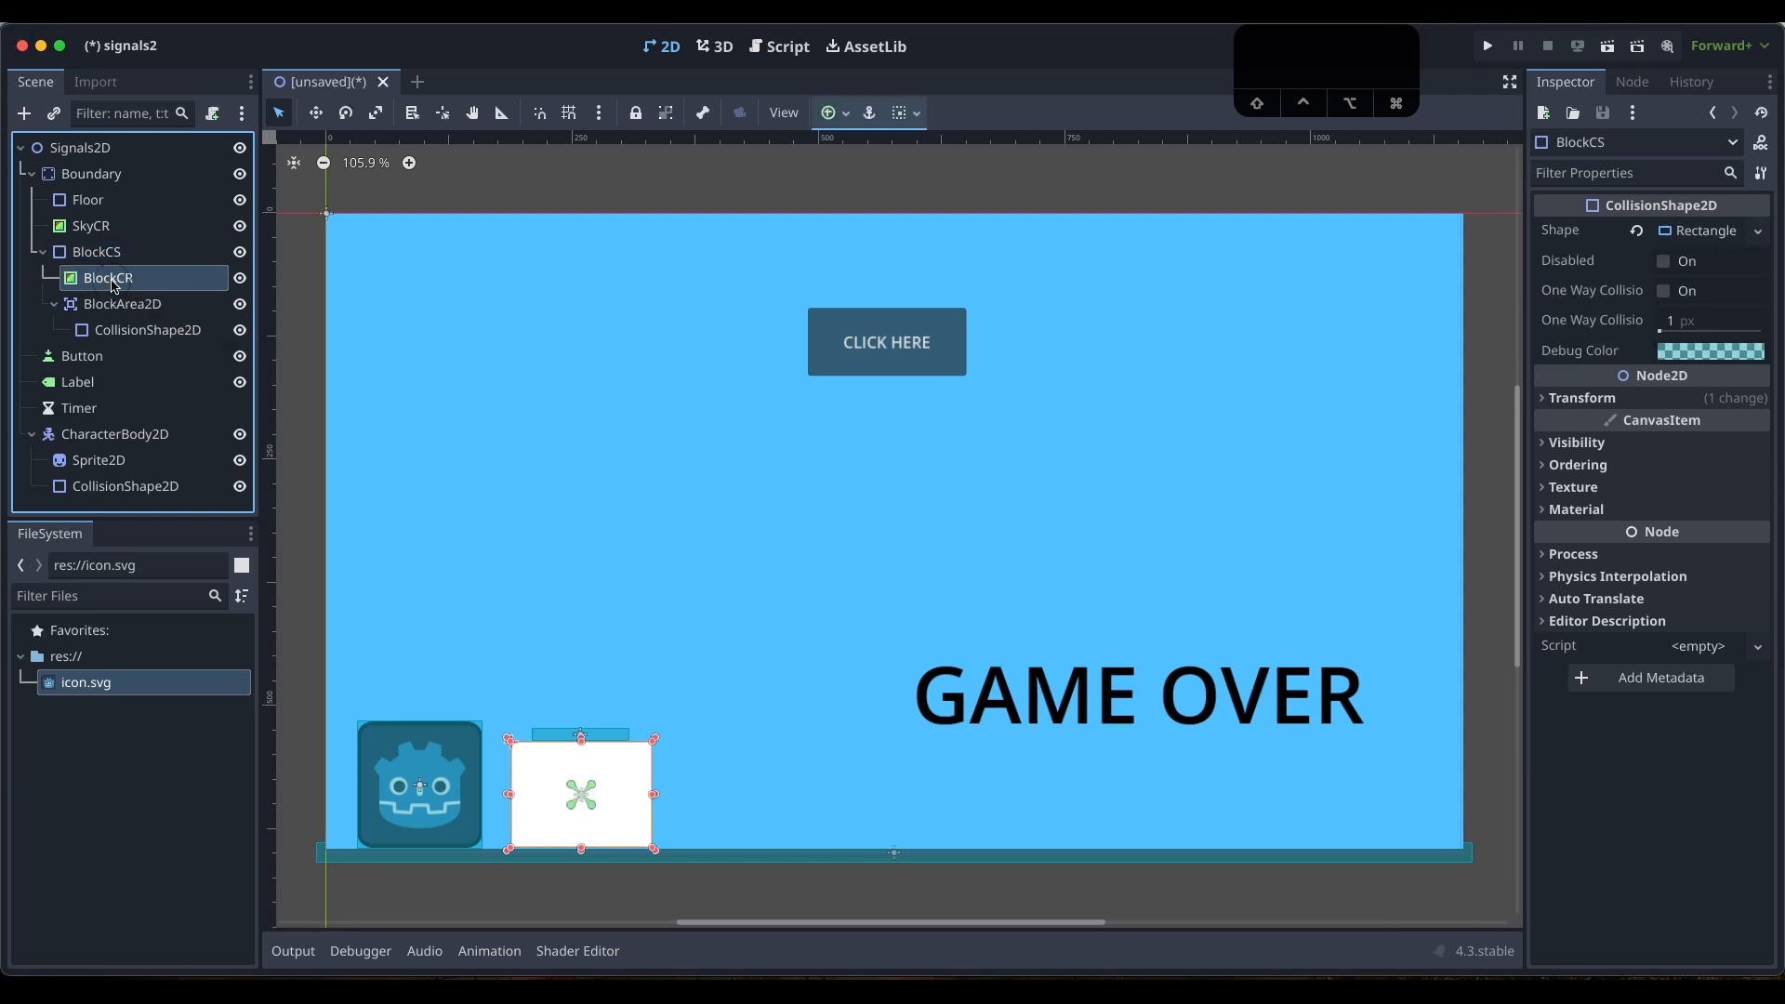
pyautogui.click(117, 307)
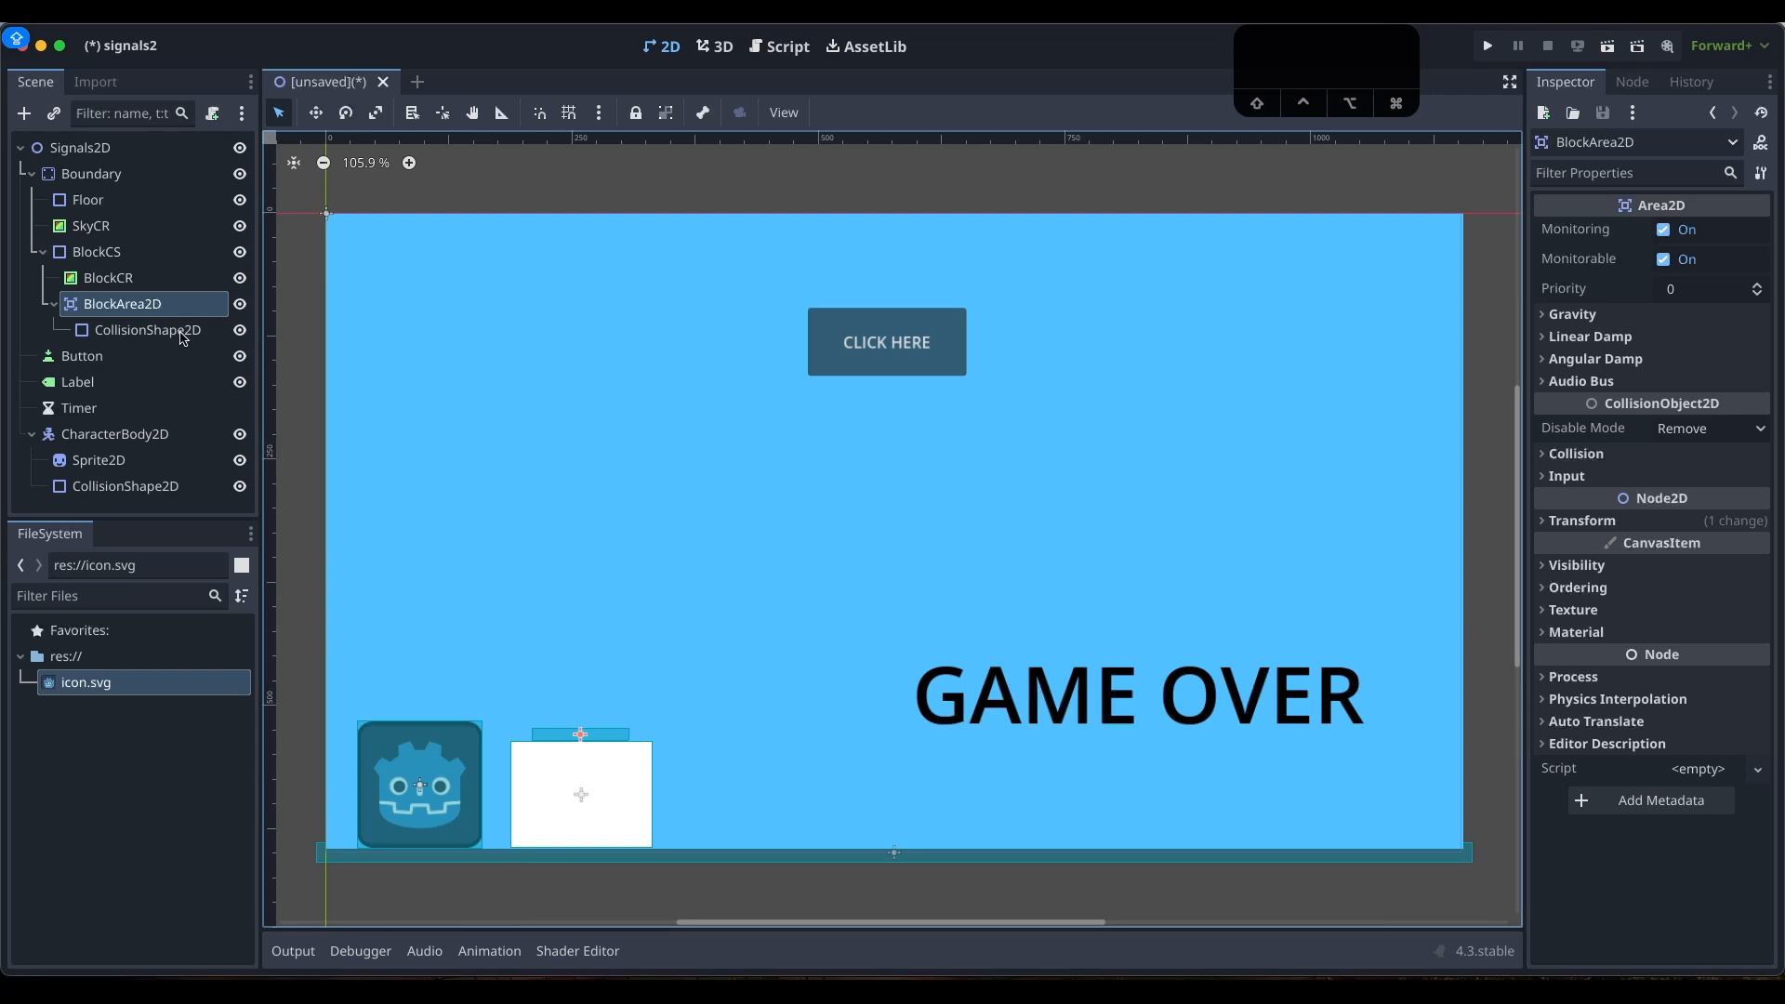
pyautogui.click(103, 370)
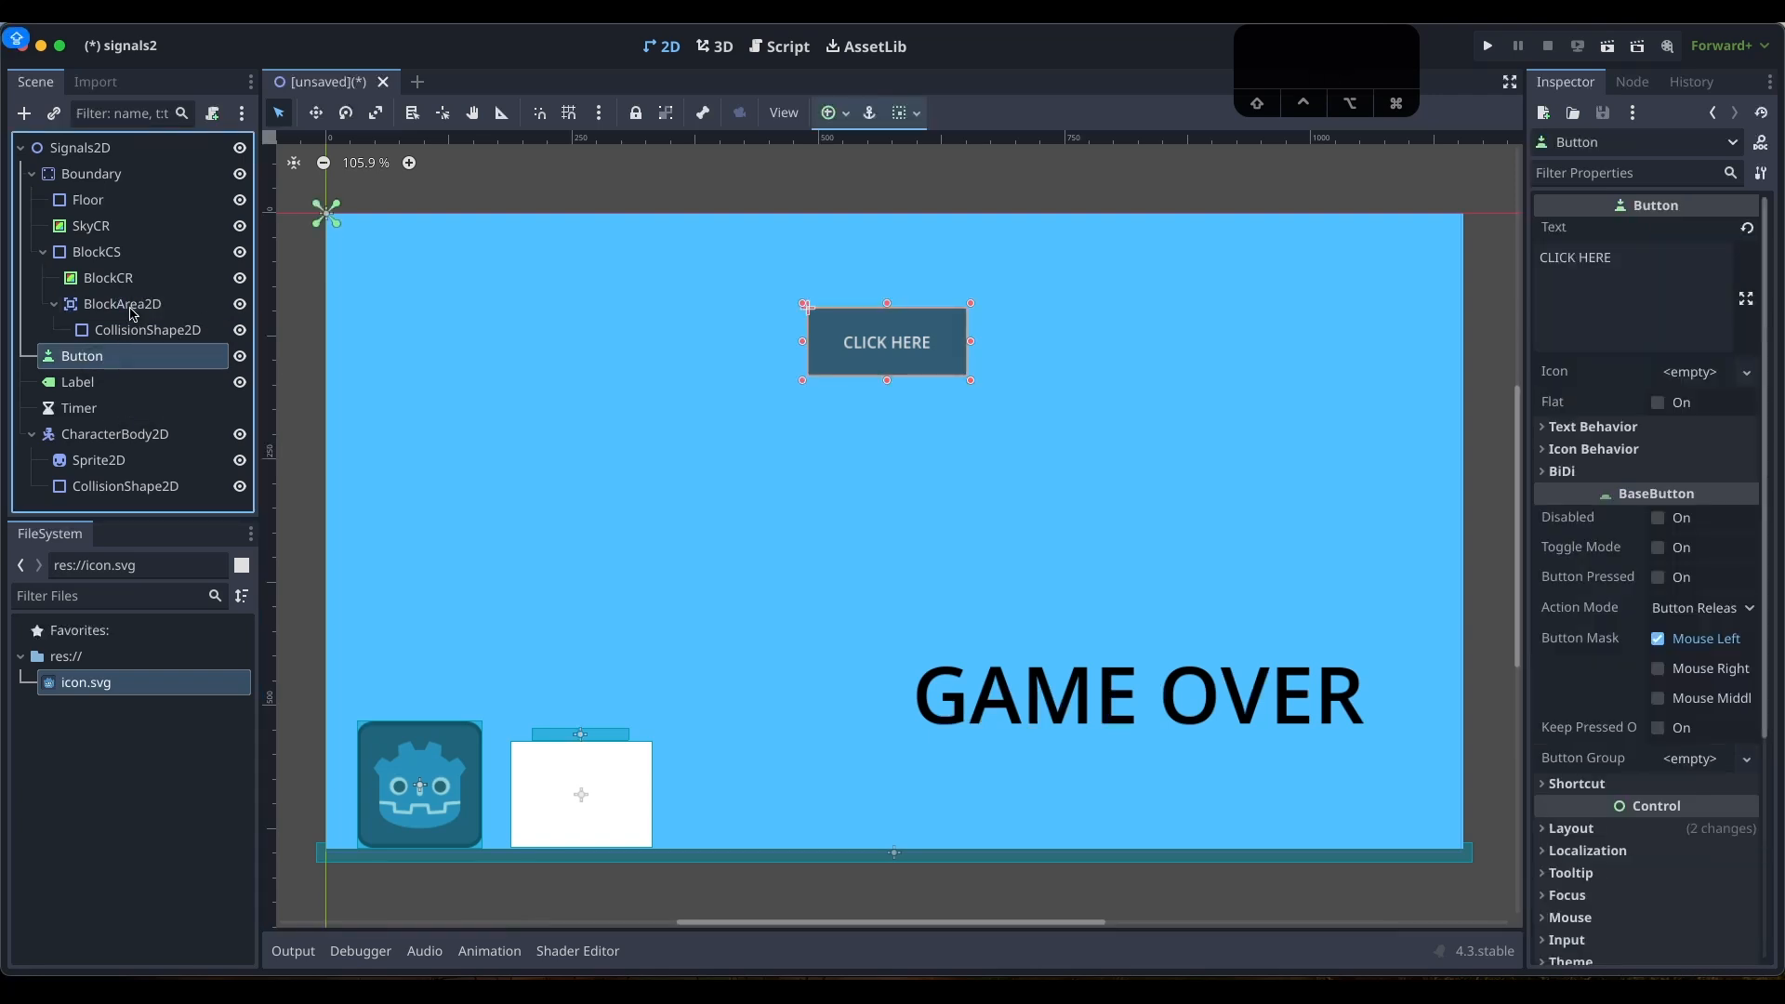
pyautogui.click(104, 409)
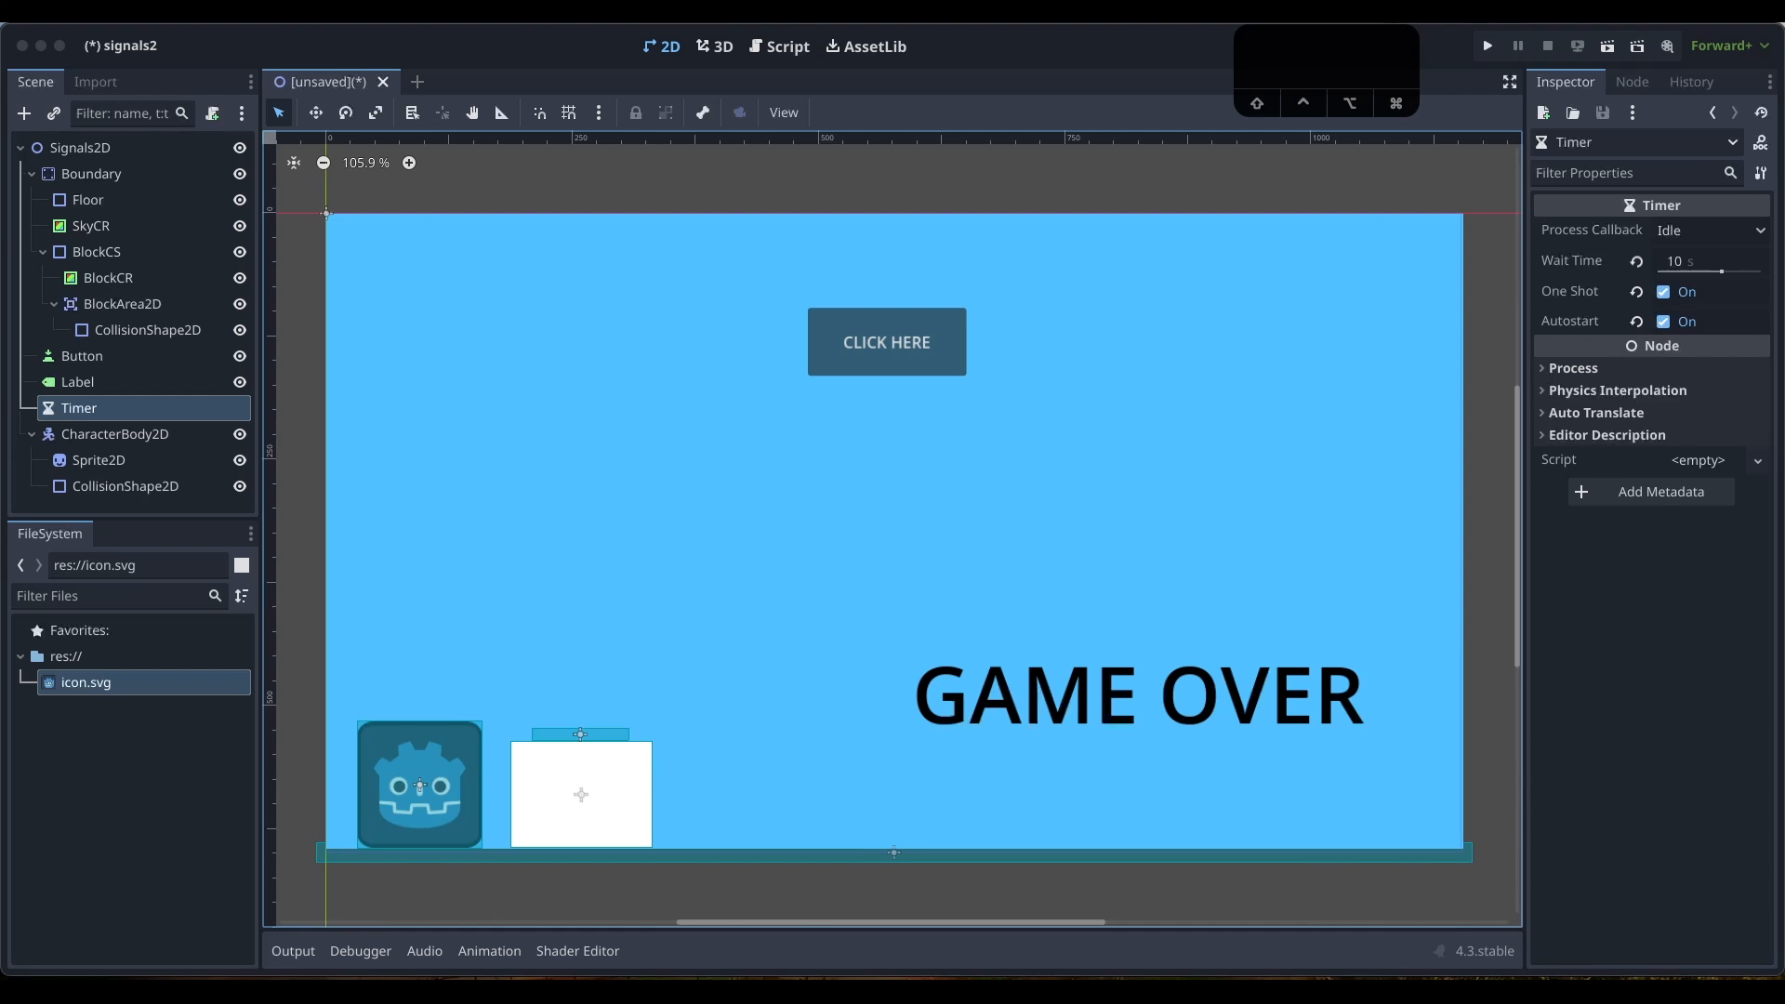
# Attach a new GDScript named signals_2d.gd to the Signals2D root node, using the default node template
pyautogui.click(82, 148)
pyautogui.click(212, 113)
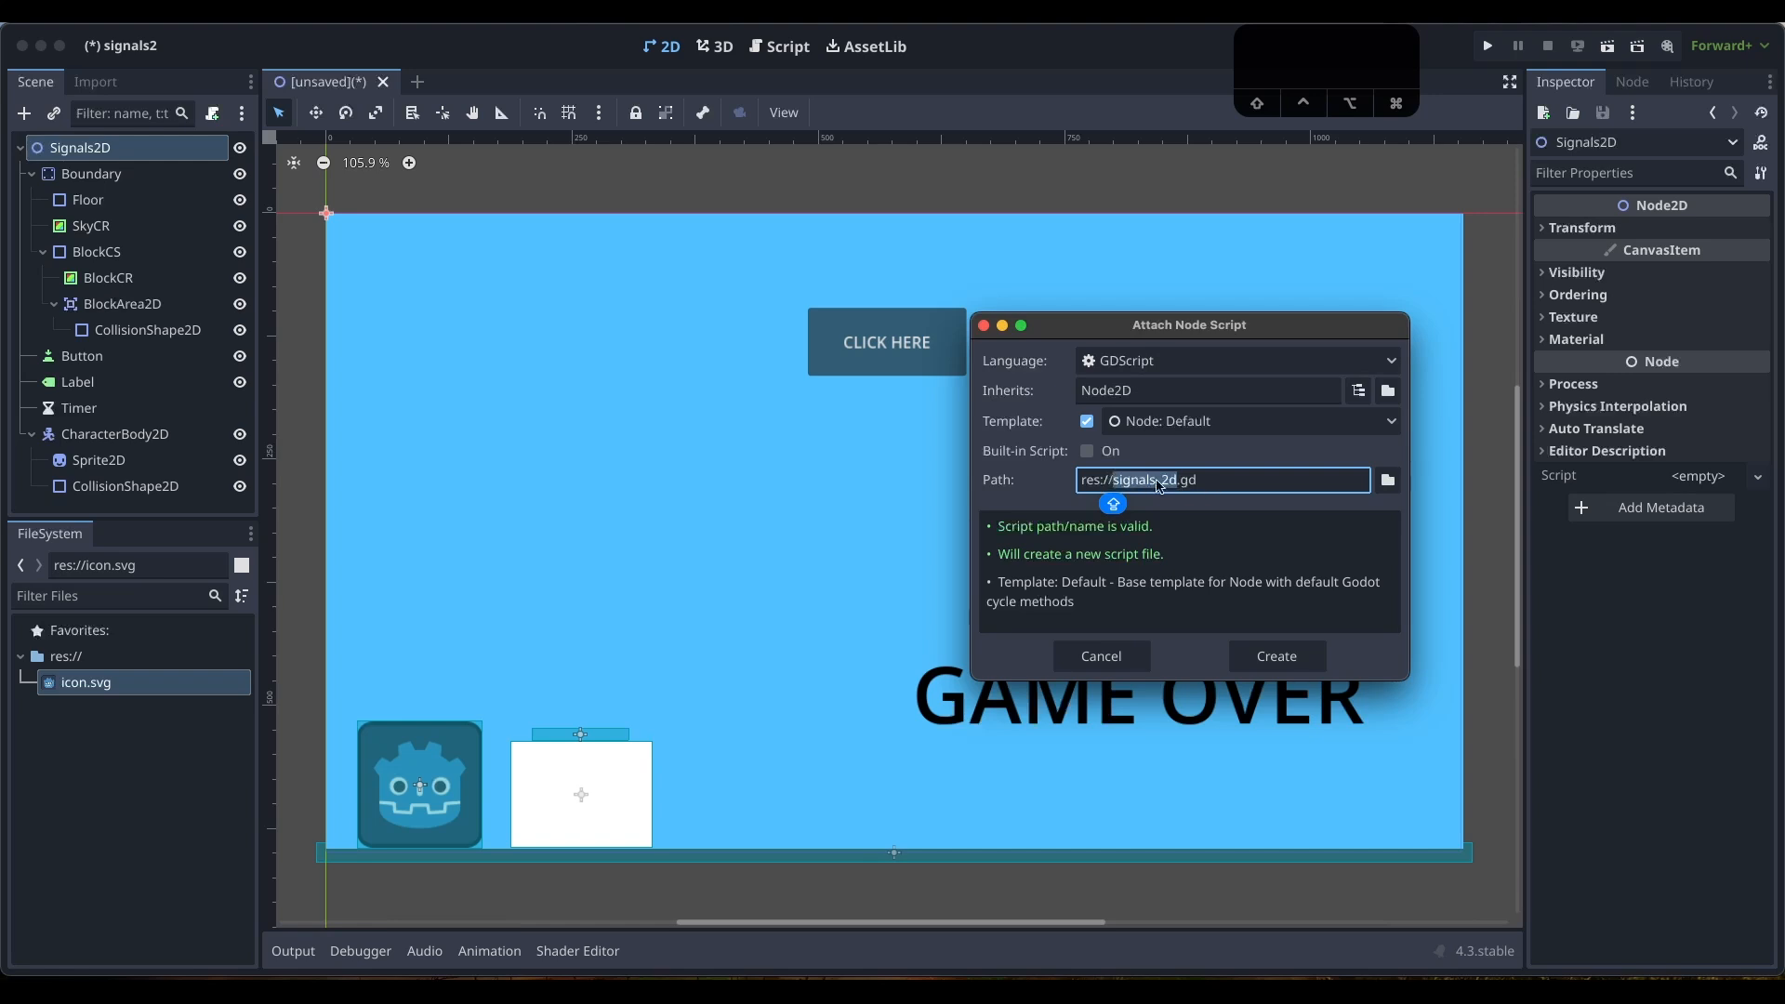
pyautogui.click(1276, 656)
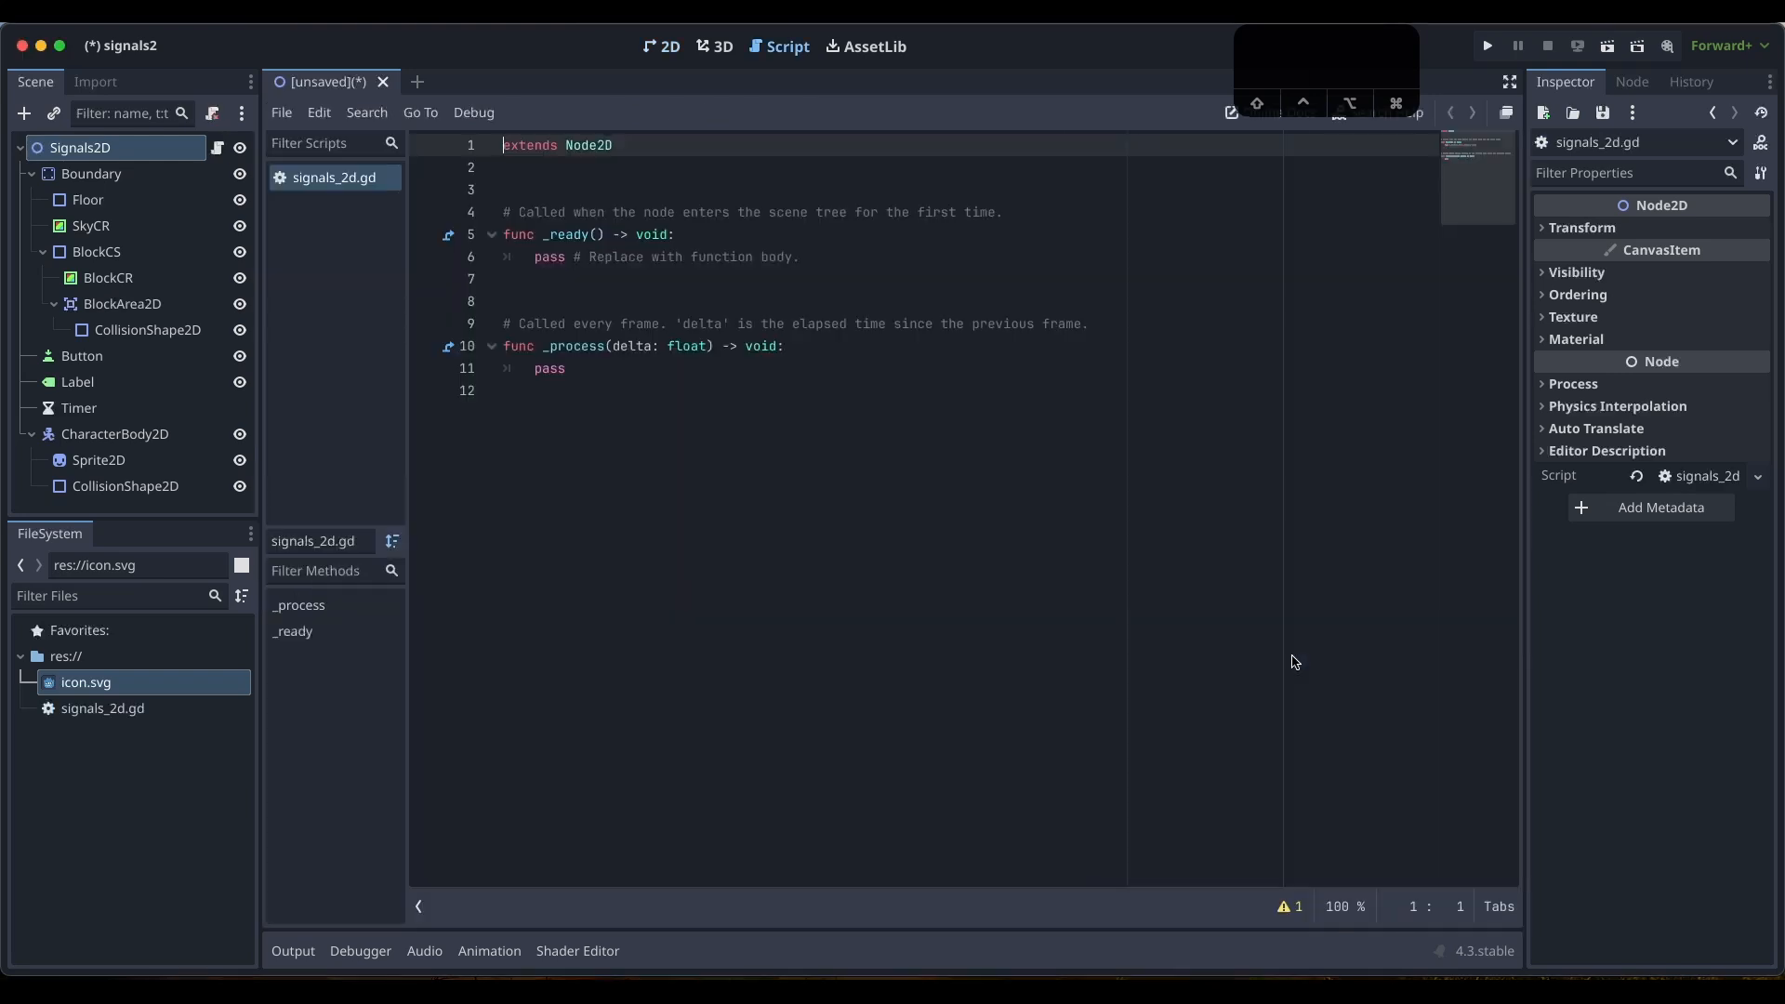
# Attach a new GDScript named sky_cr.gd to the SkyCR node, using the default node template
pyautogui.click(106, 228)
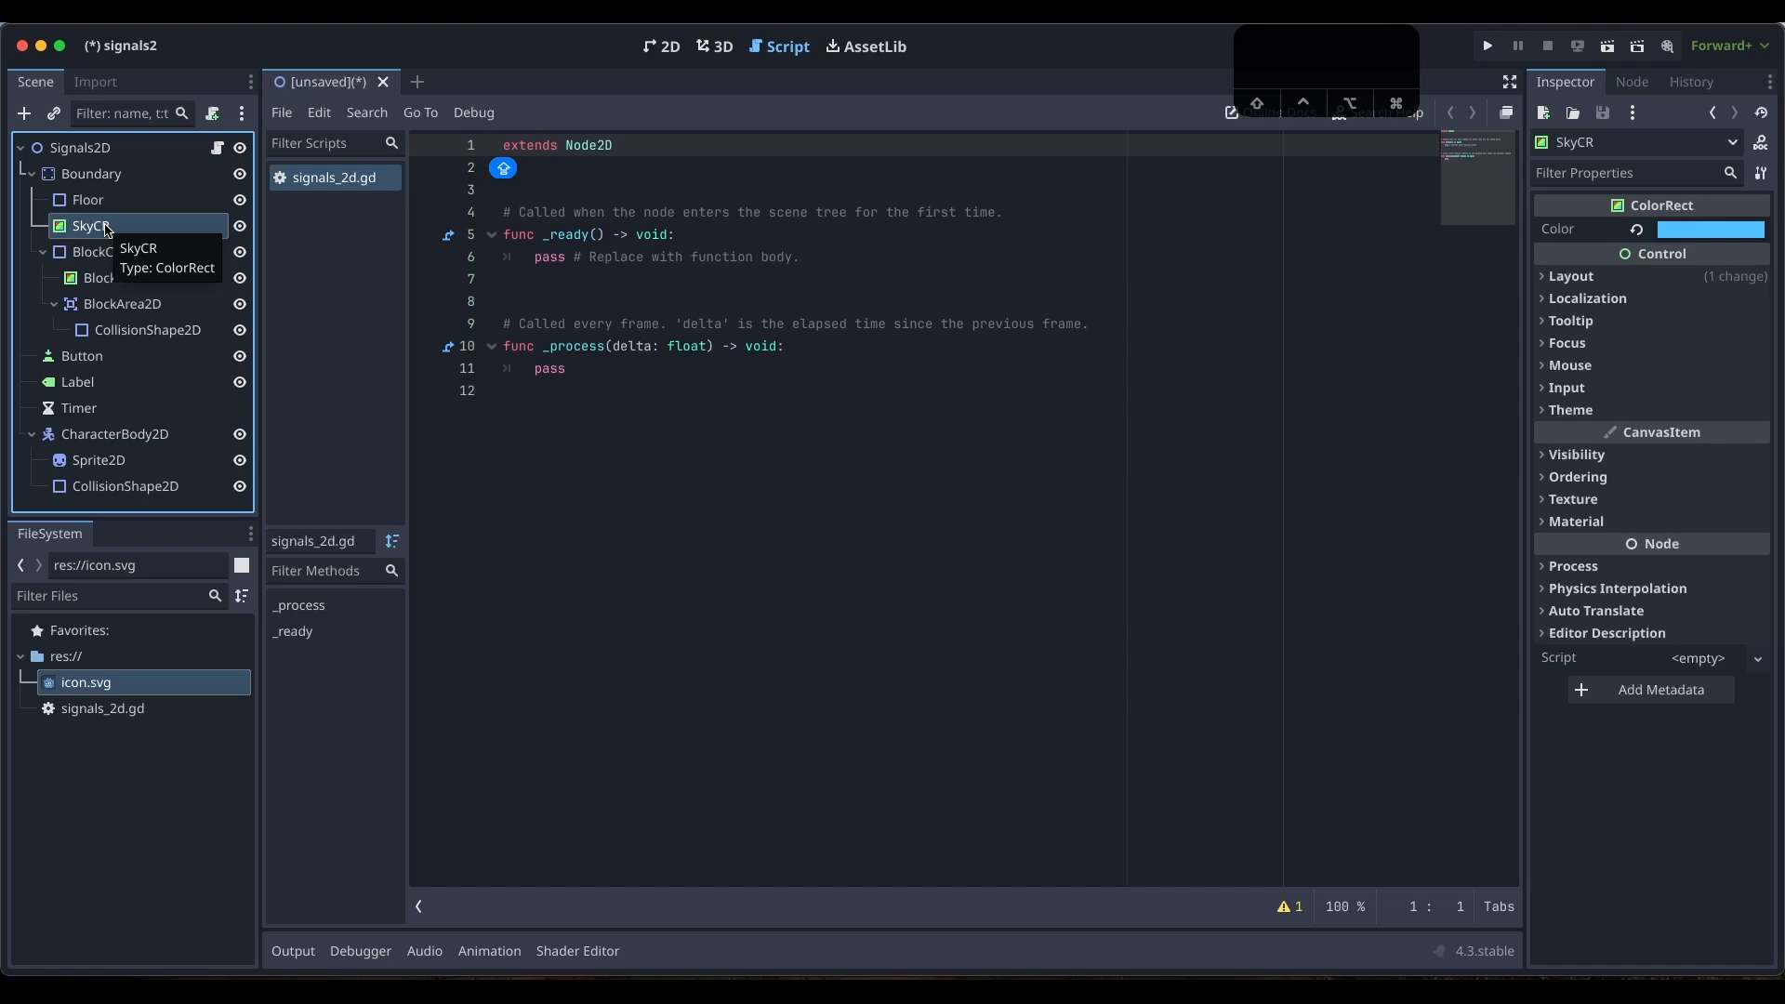
pyautogui.rightClick(110, 232)
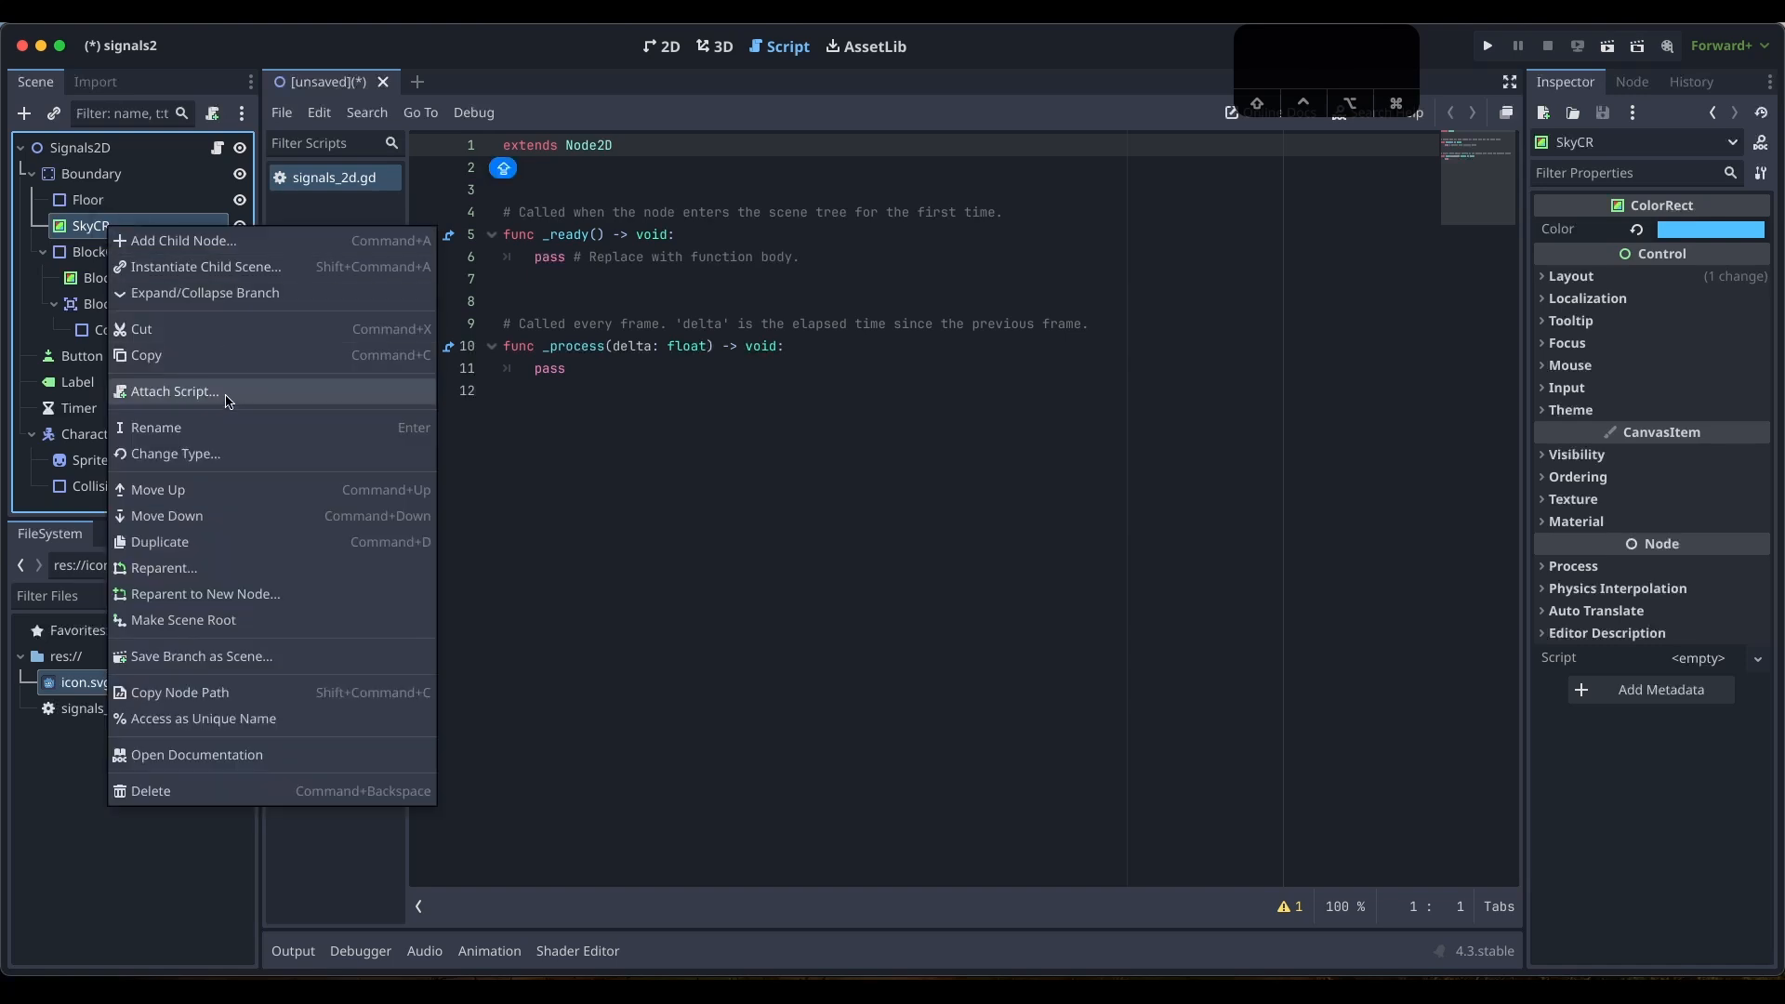
pyautogui.click(177, 391)
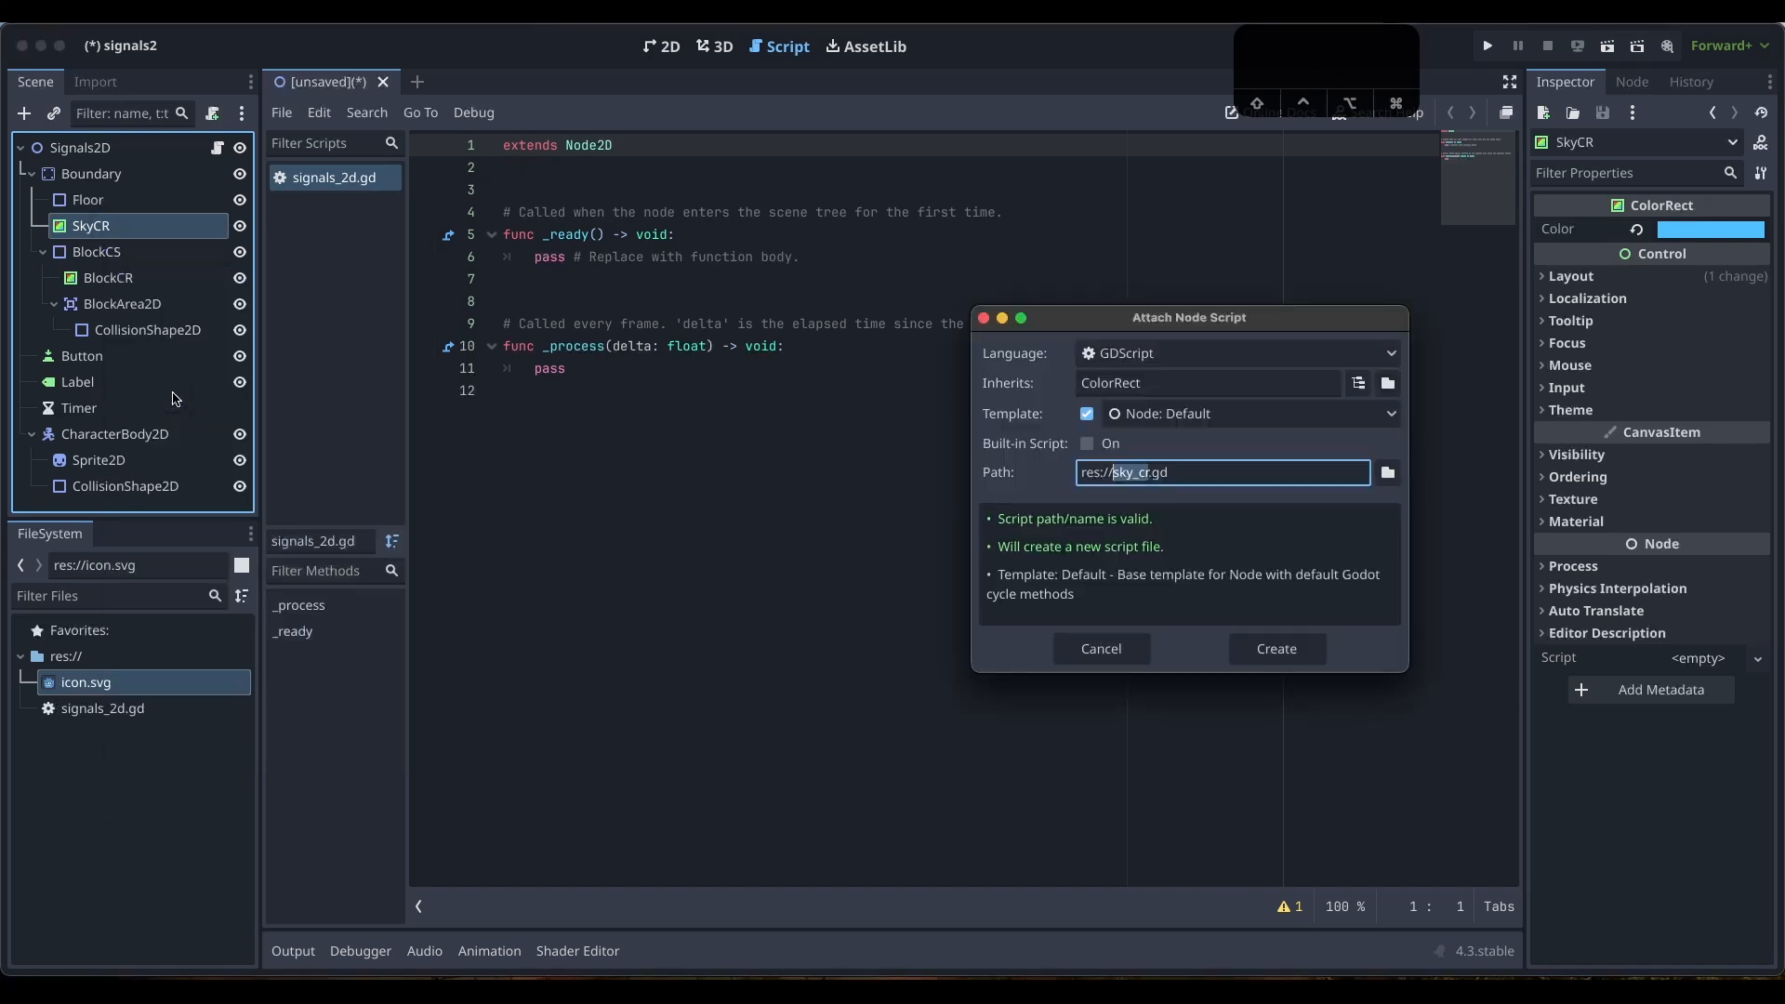
pyautogui.click(1278, 649)
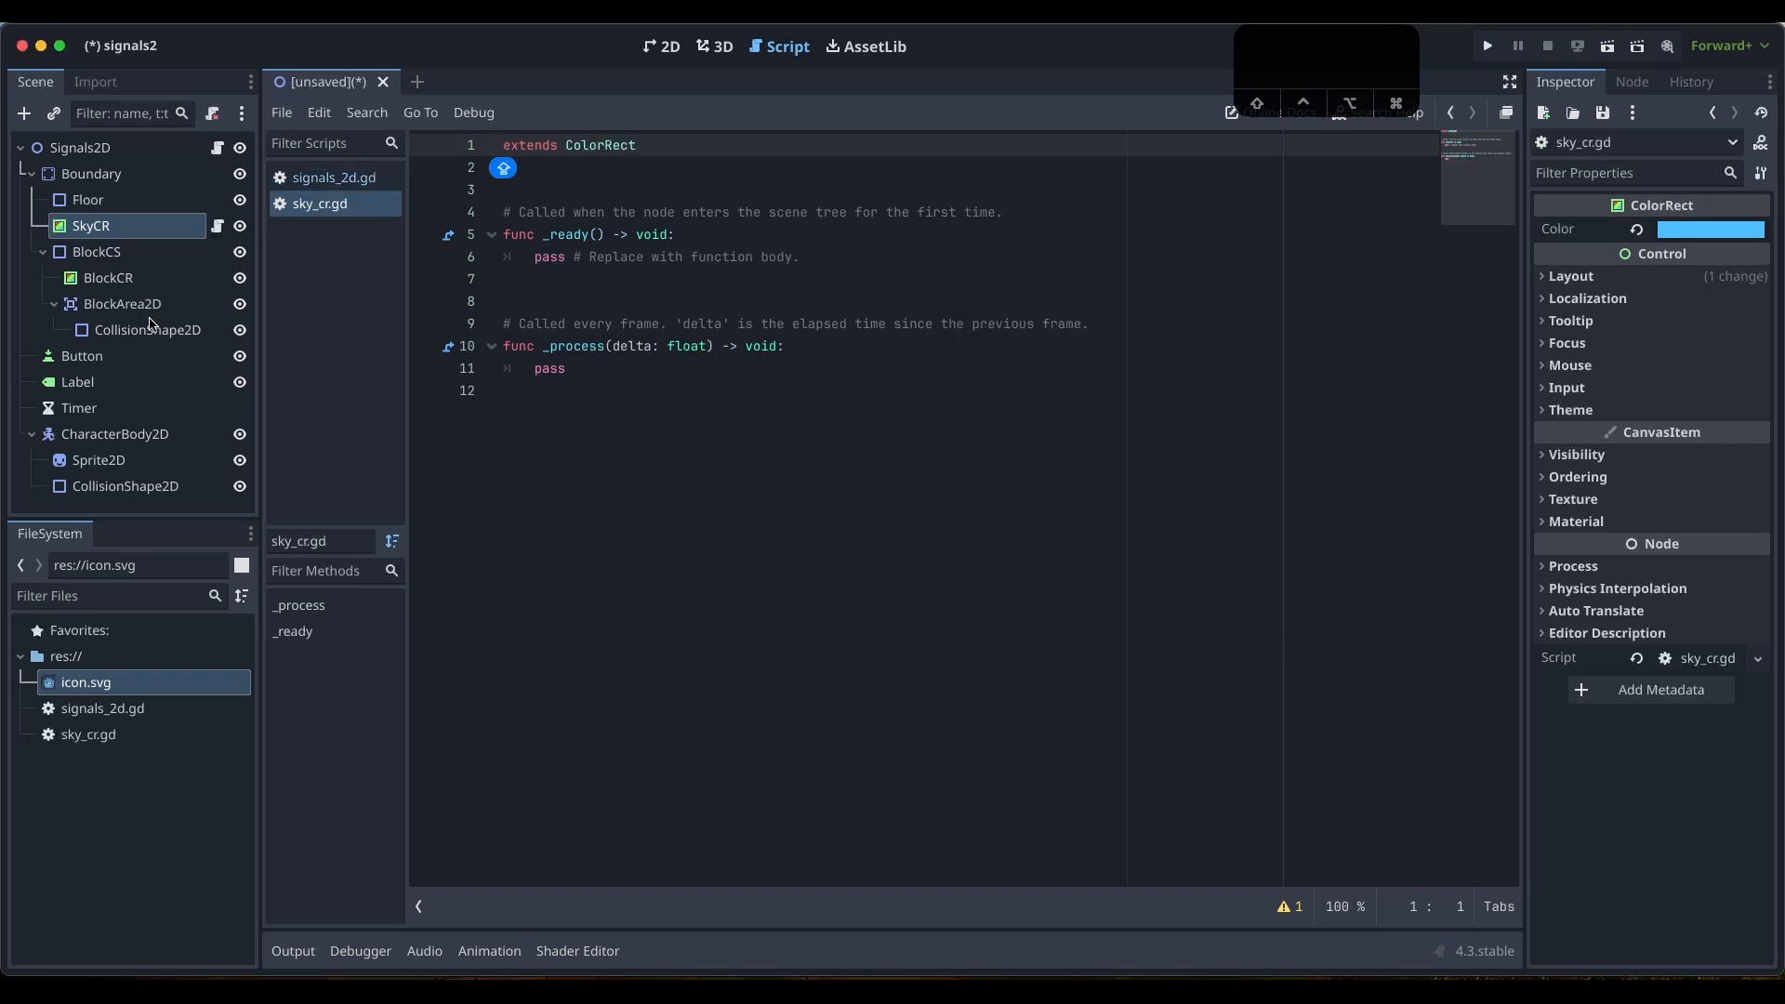
# Attach a new GDScript named block_cr.gd to the BlockCR node, using the default node template
pyautogui.click(130, 279)
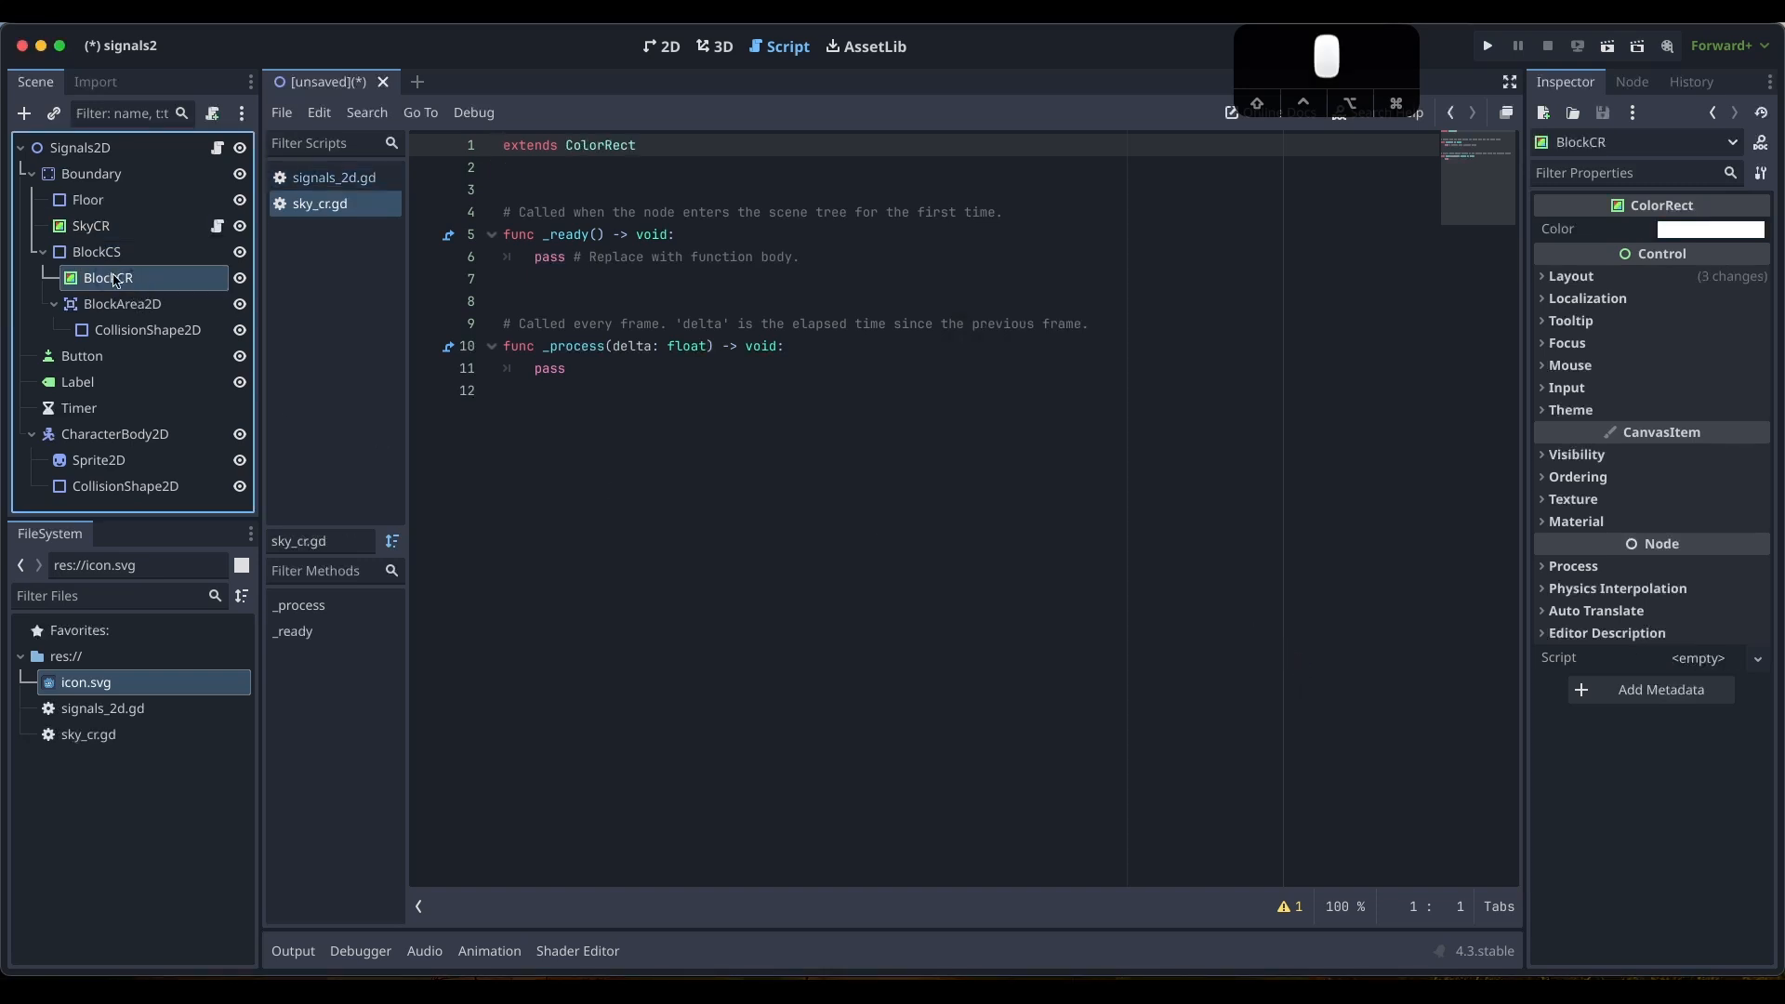
pyautogui.rightClick(114, 278)
pyautogui.click(181, 441)
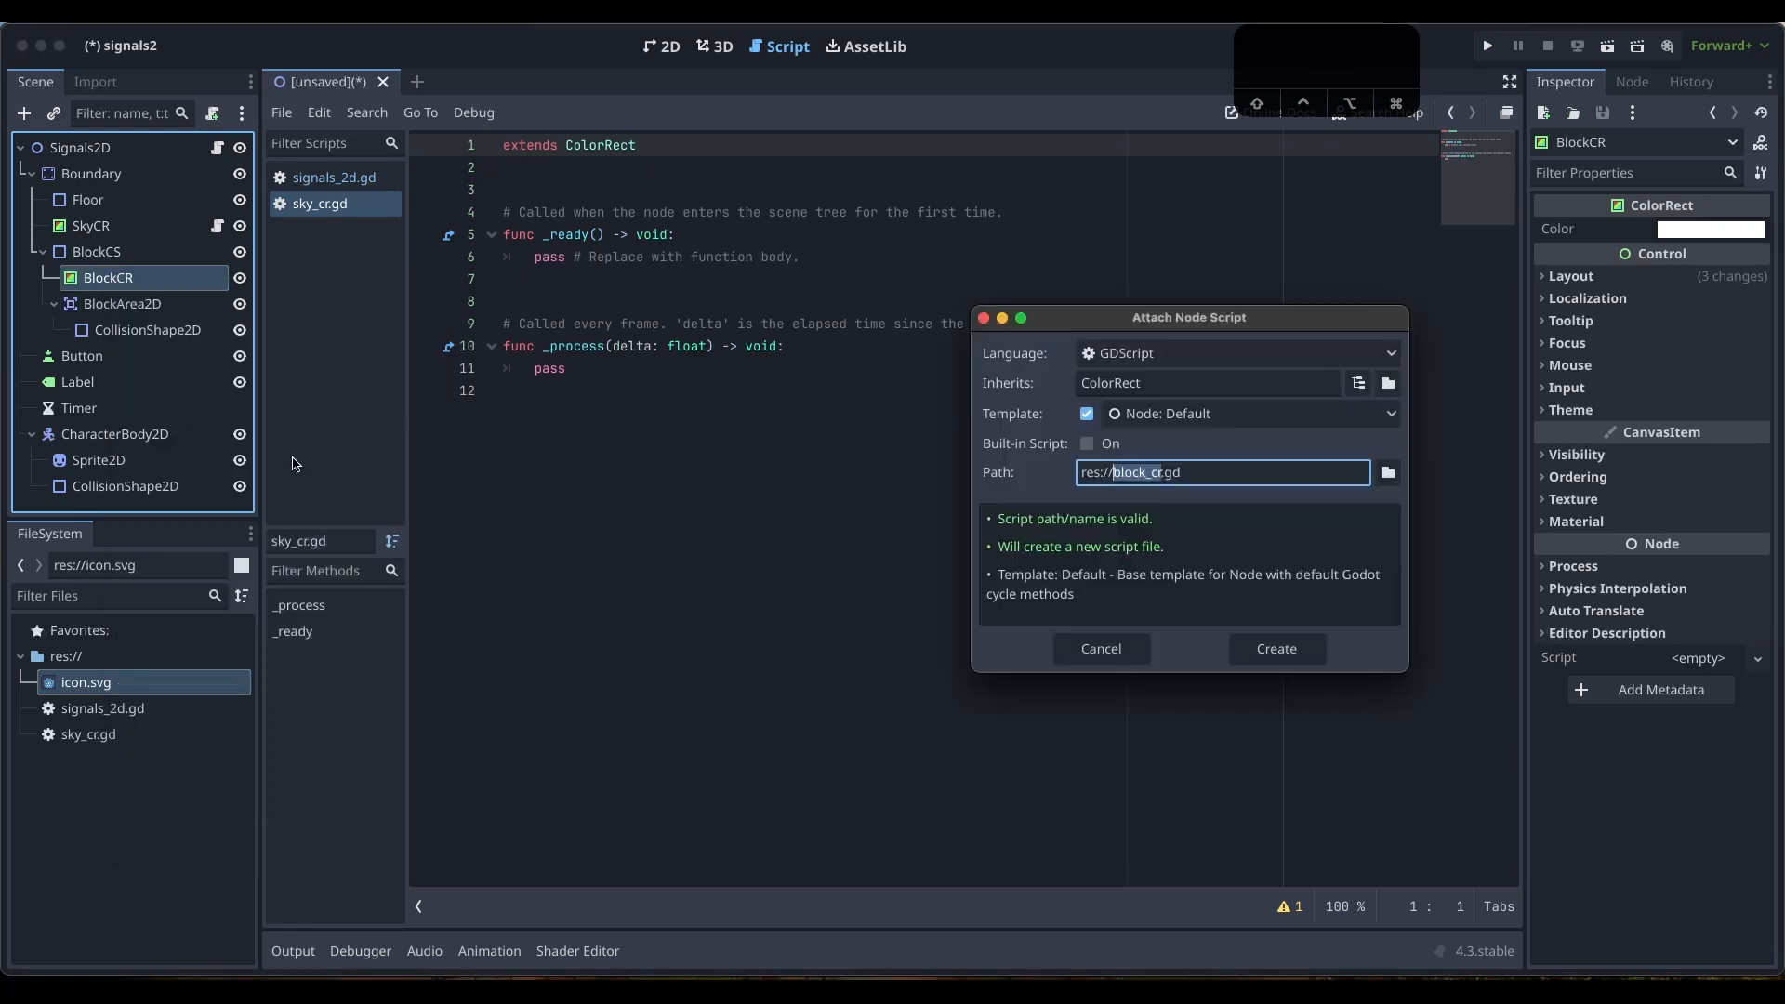
pyautogui.click(1291, 650)
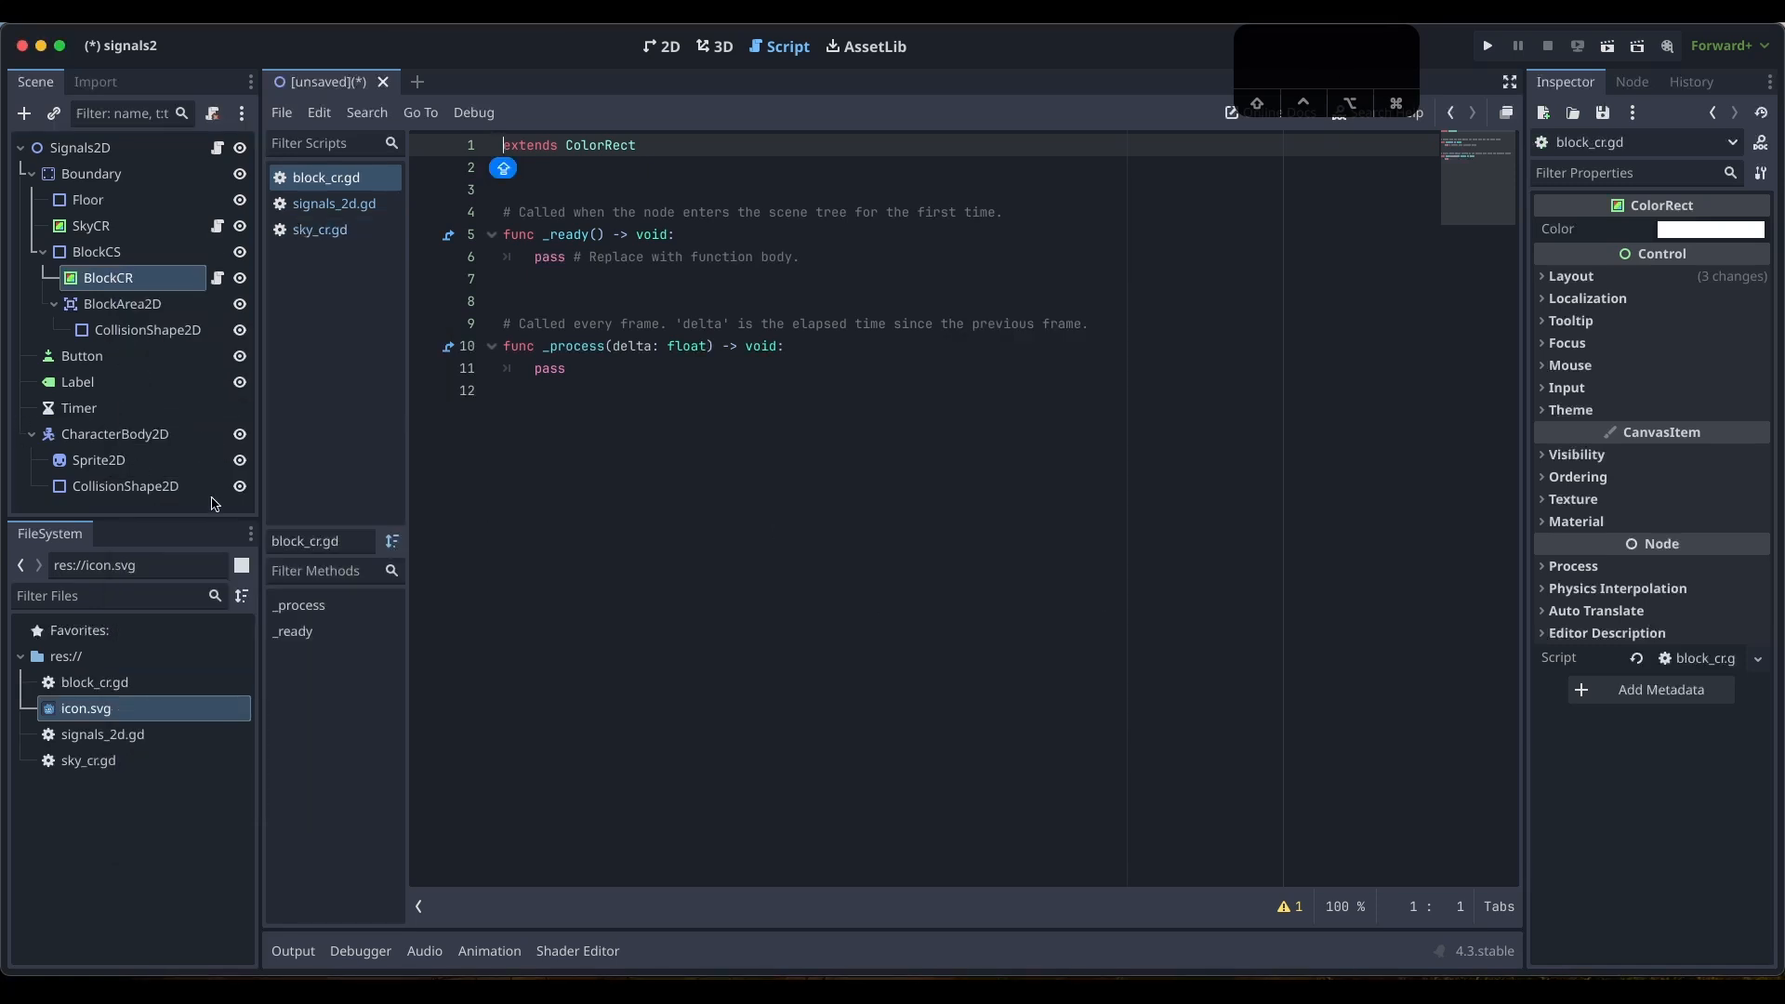
# Rename the CharacterBody2D node as Player
pyautogui.click(136, 443)
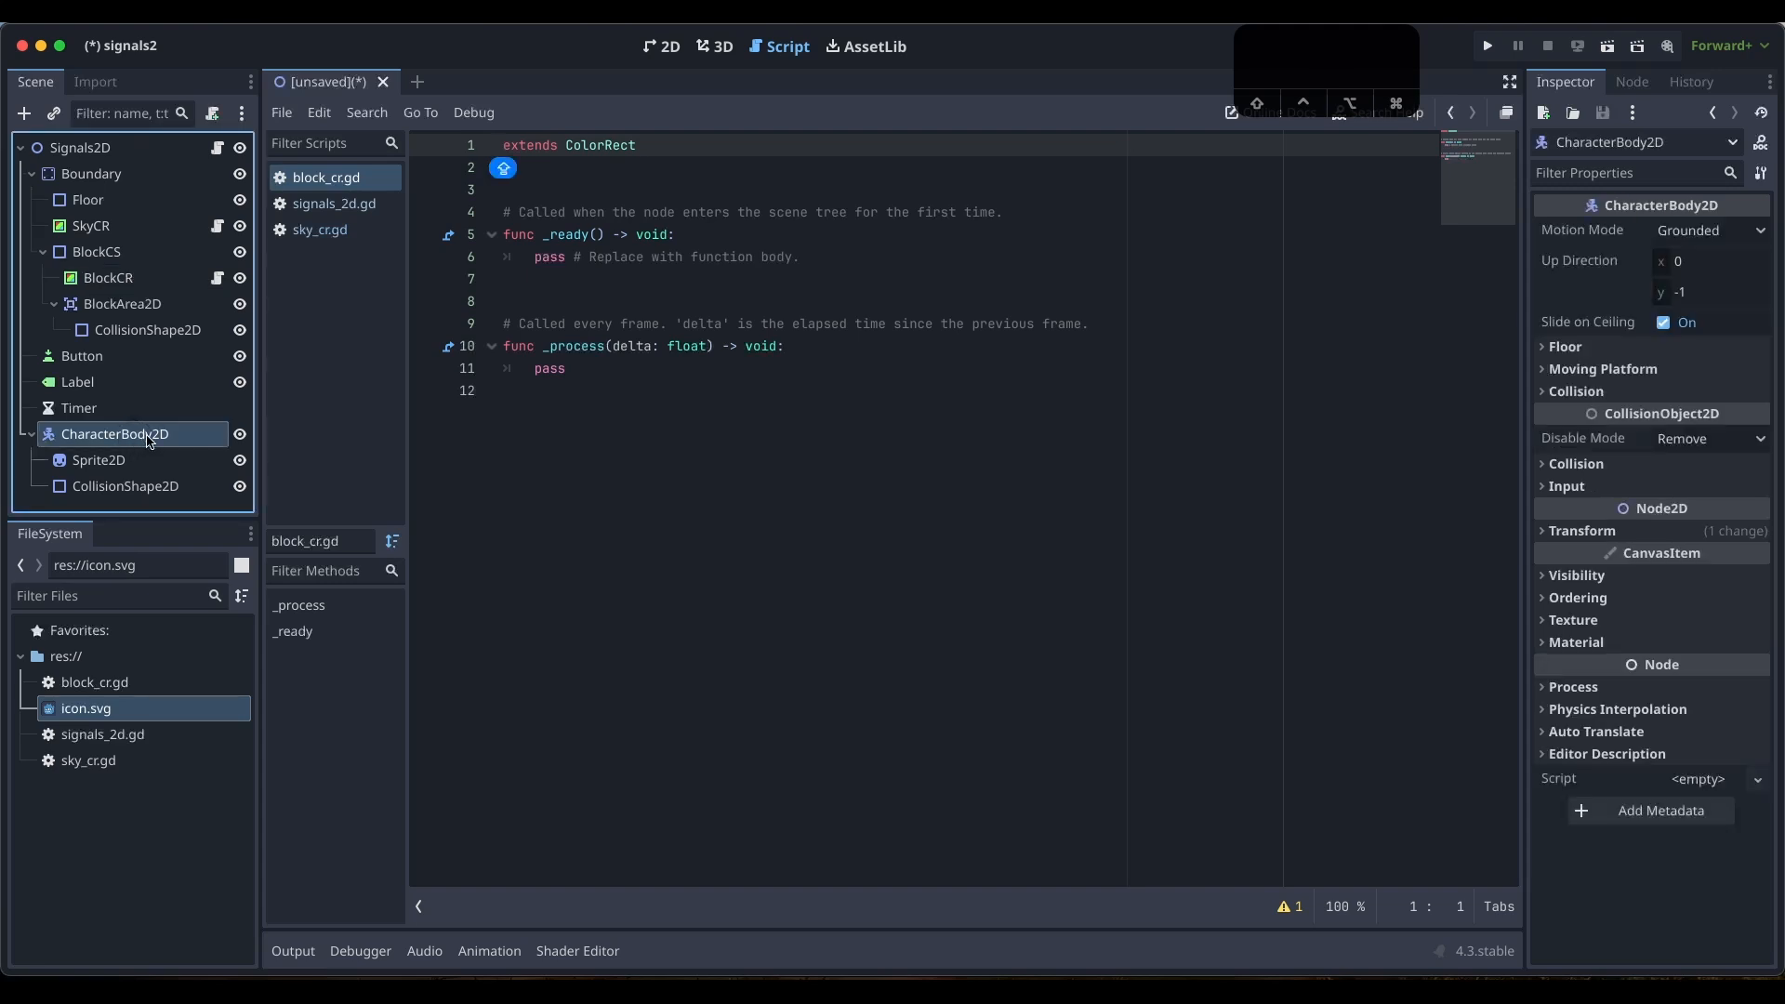
pyautogui.press('Return')
pyautogui.write('player')
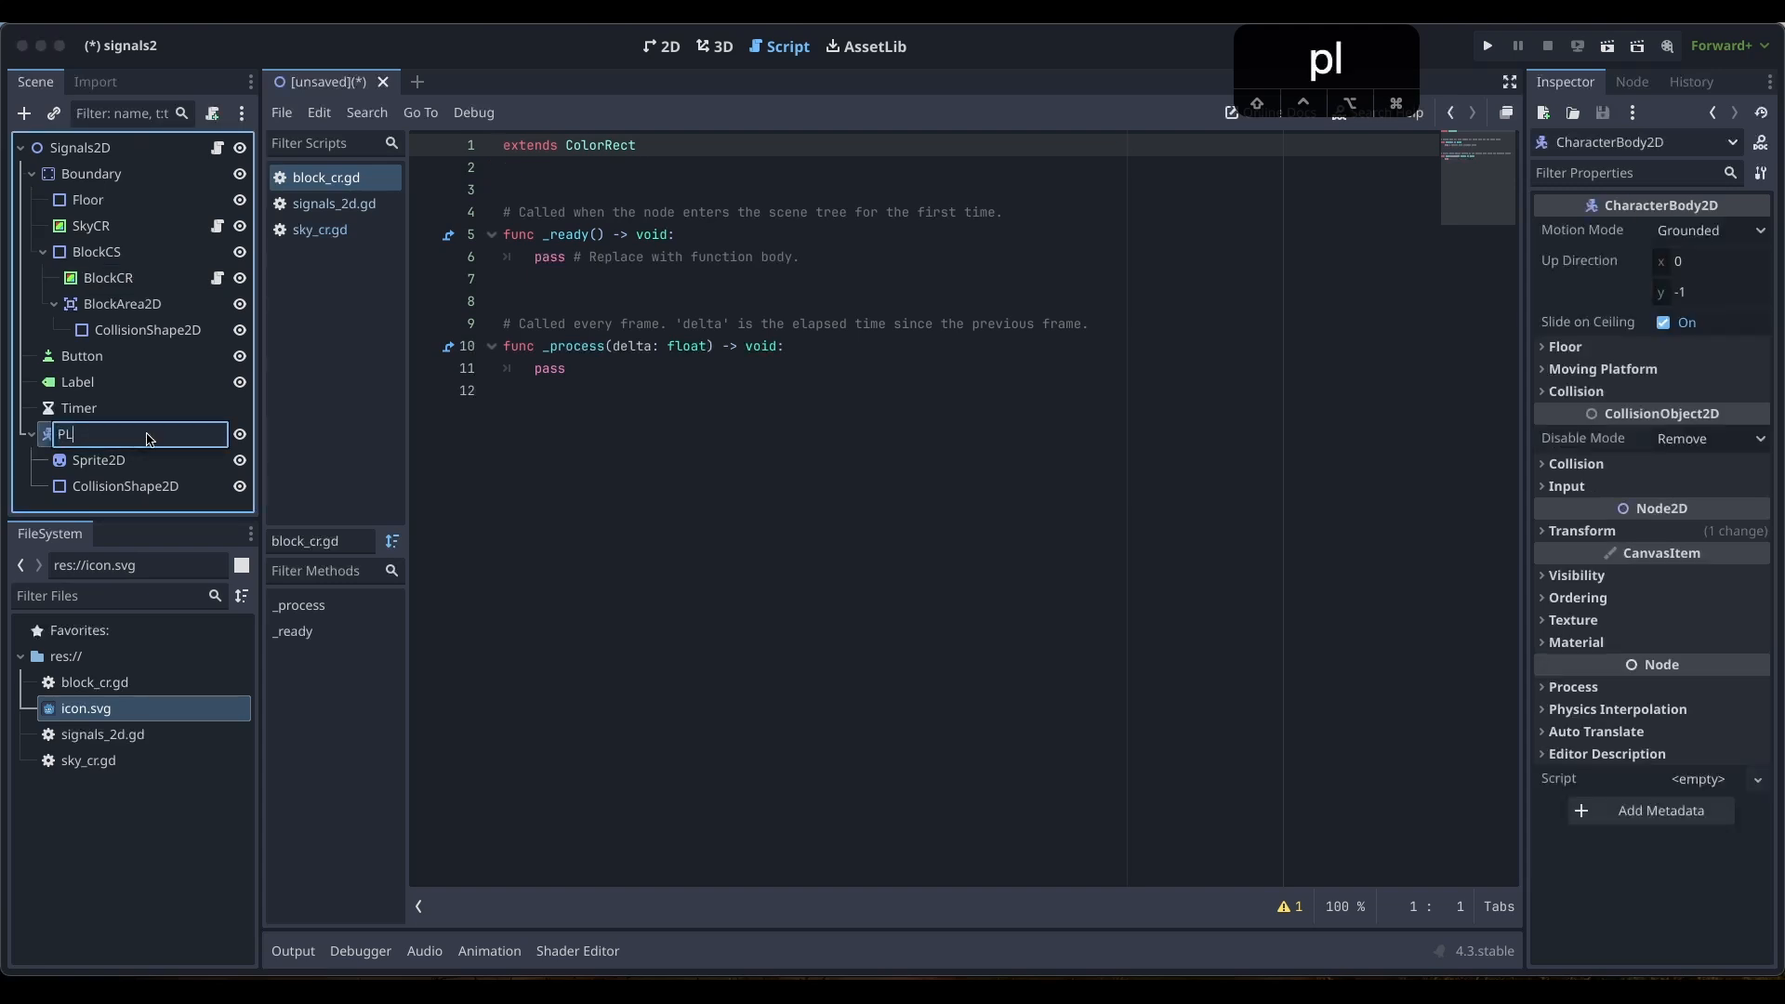
pyautogui.press('BackSpace')
pyautogui.press('BackSpace')
pyautogui.press('BackSpace')
pyautogui.press('BackSpace')
pyautogui.press('BackSpace')
pyautogui.write('layer')
pyautogui.press('Return')
# Attach a new GDScript named player.gd to the Player node, using the CharacterBody2D: Basic Movement template
pyautogui.rightClick(130, 438)
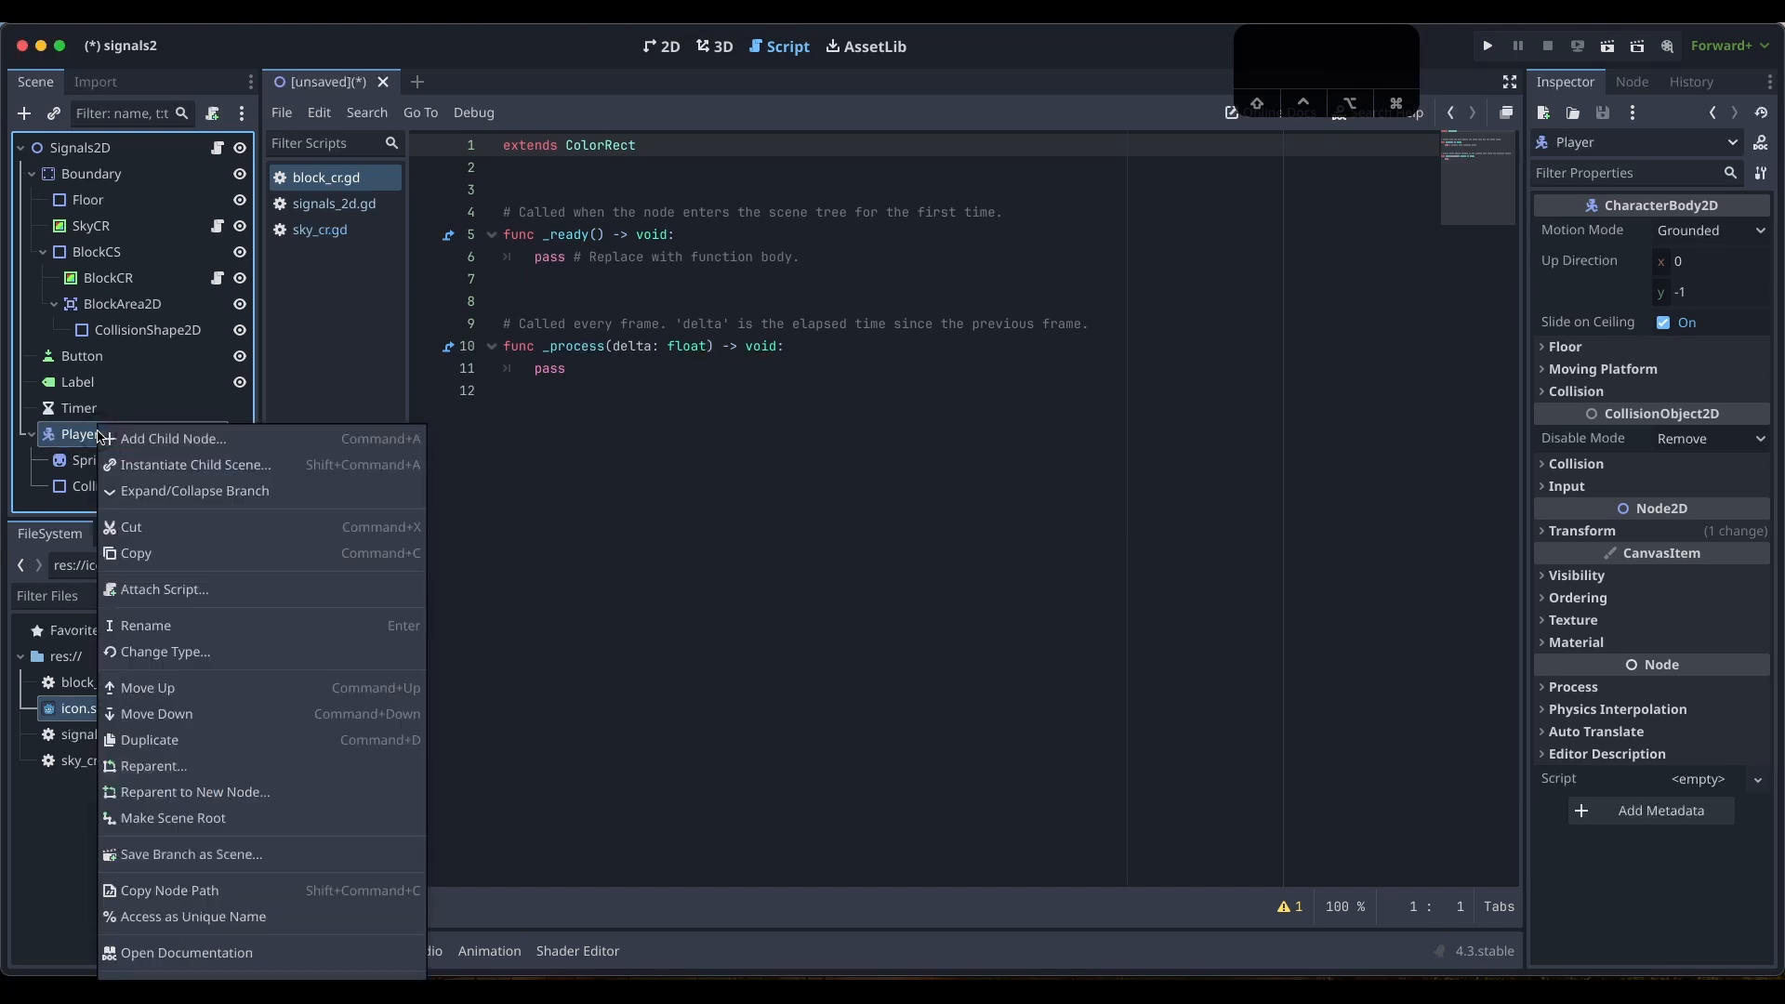
pyautogui.click(226, 591)
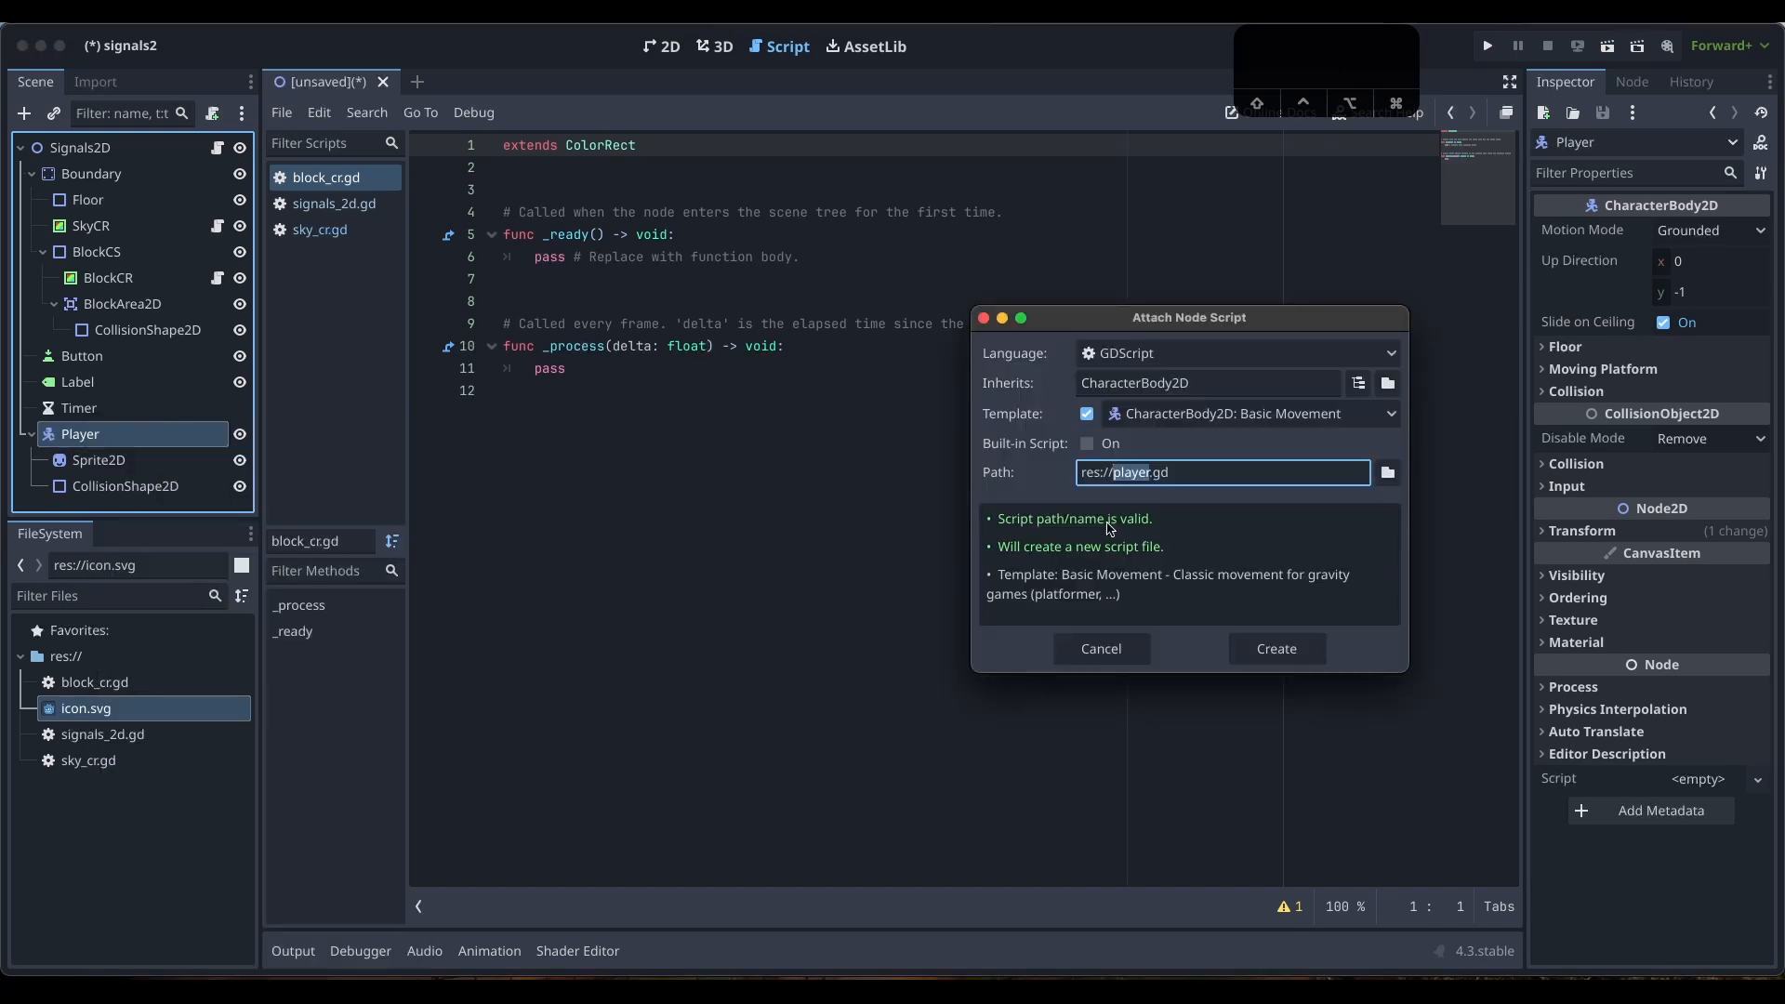
pyautogui.click(1277, 651)
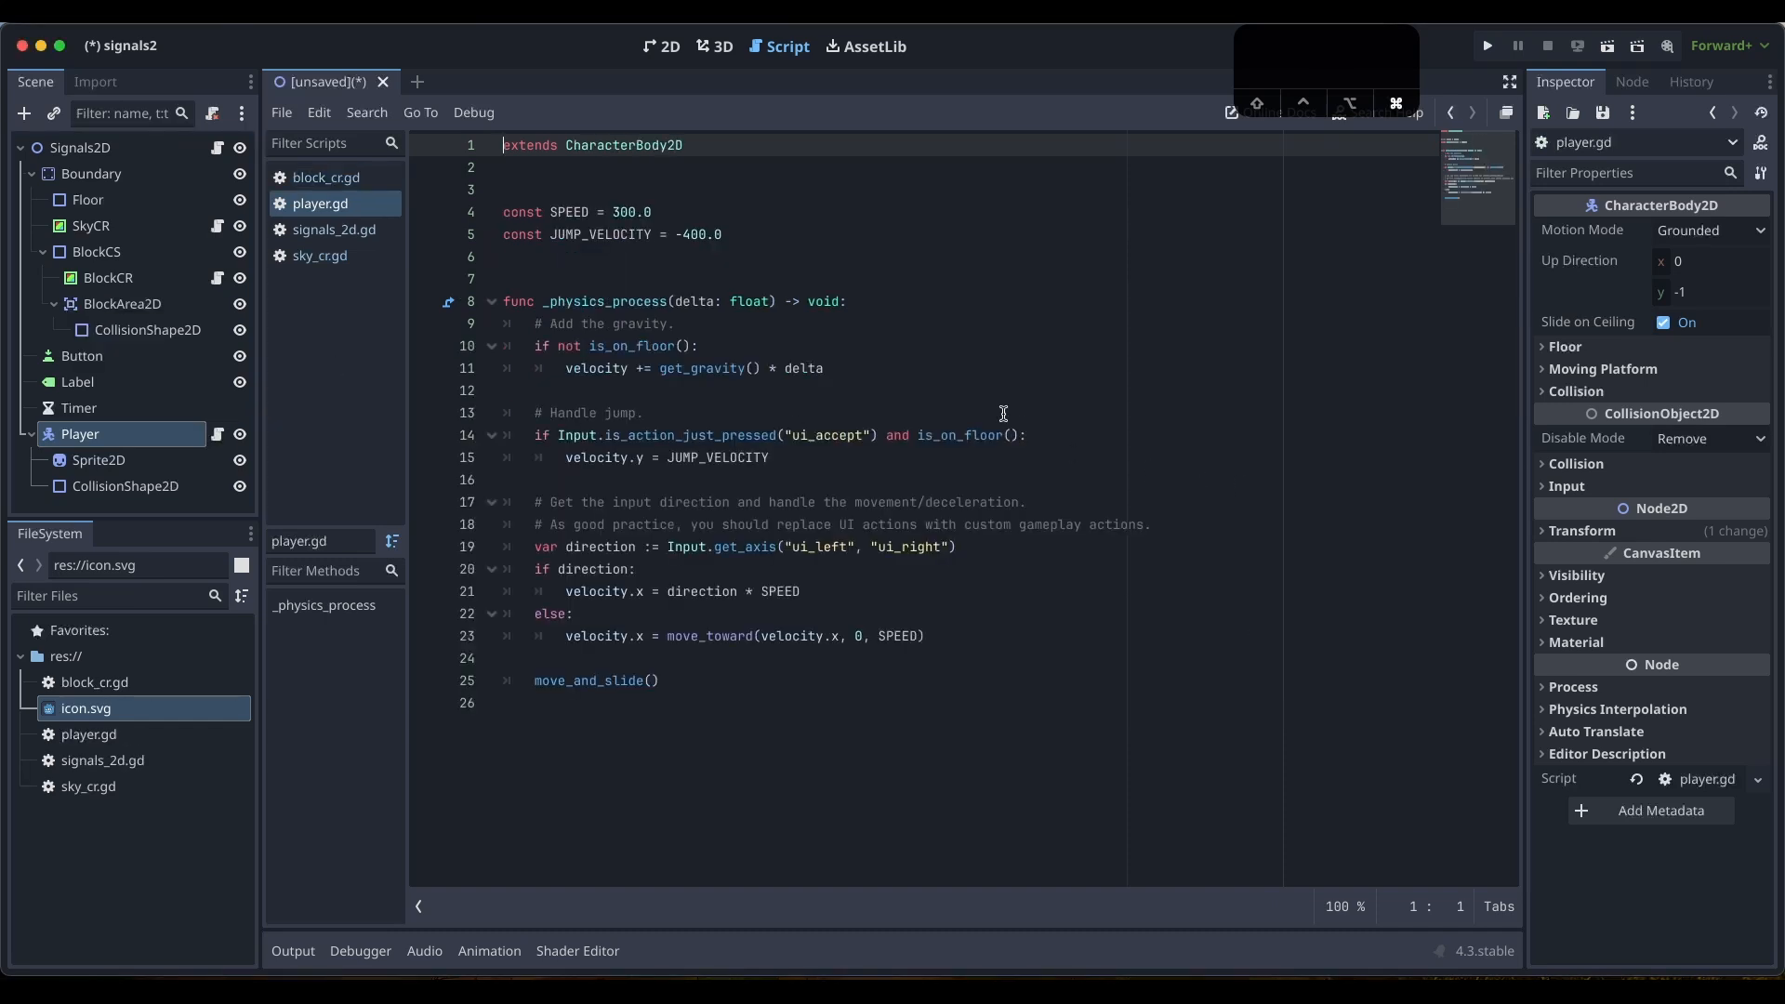
# Save the scene as signals_2d.tscn in the project's res:// folder
pyautogui.hotkey('ctrl', 's')
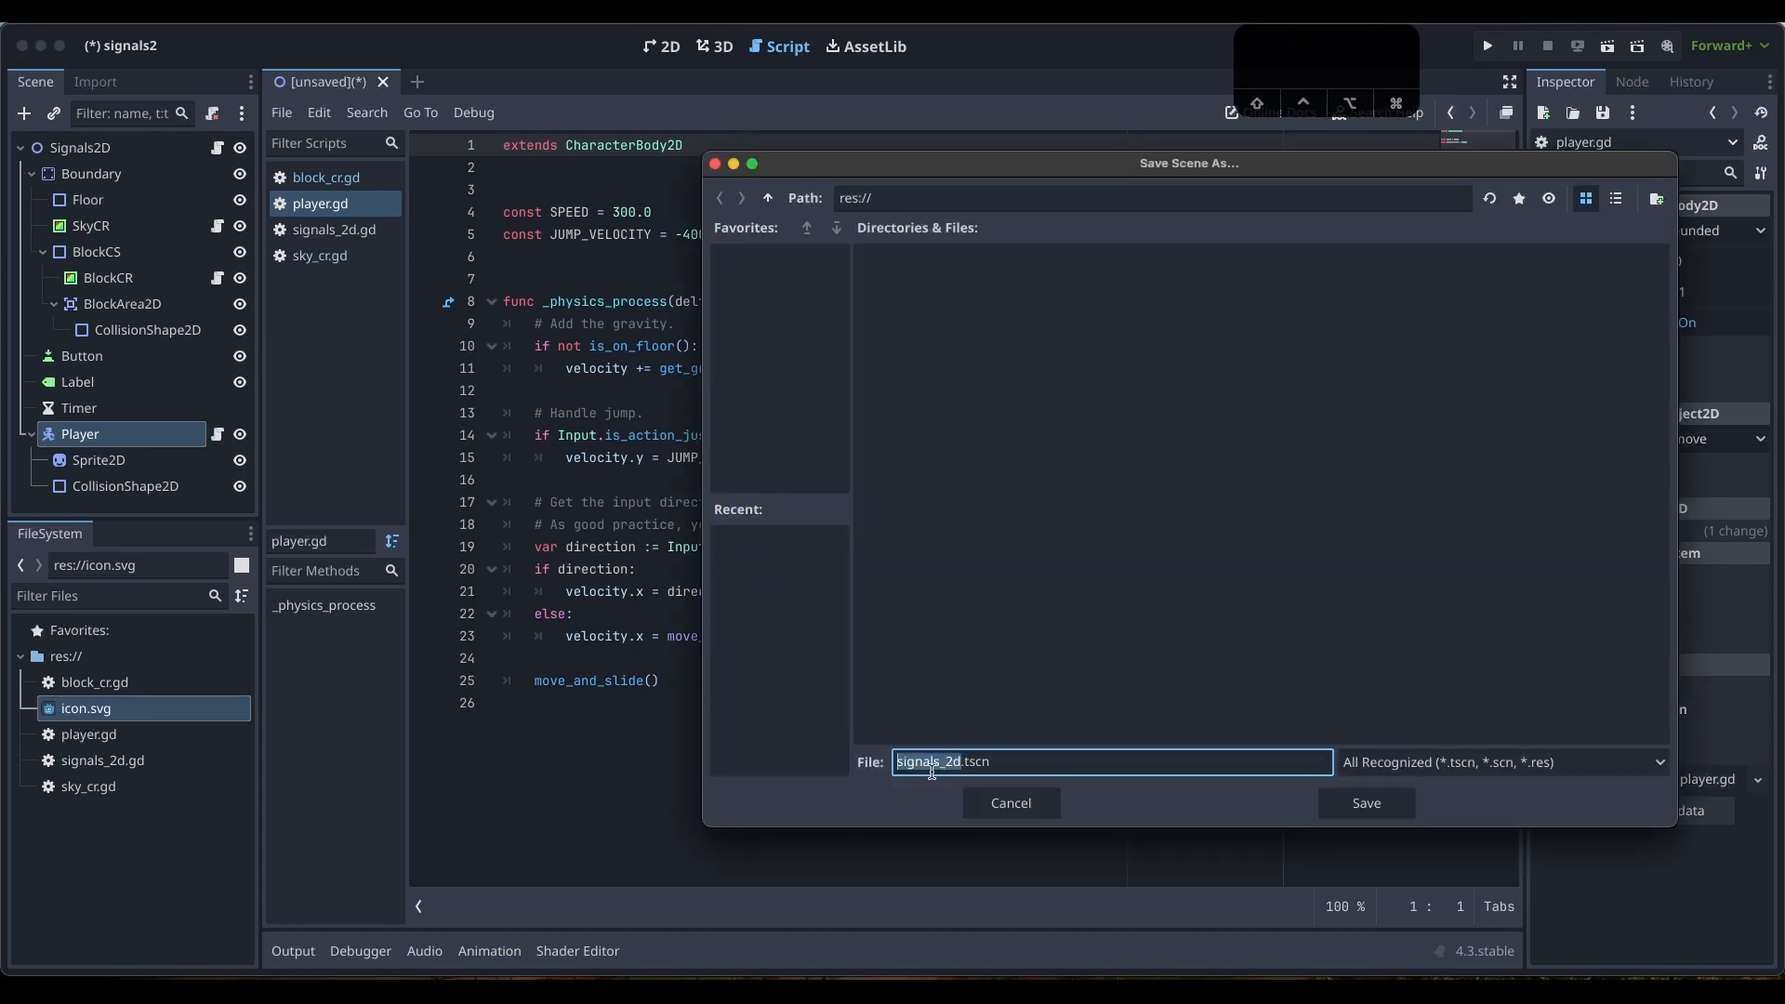
pyautogui.click(1366, 803)
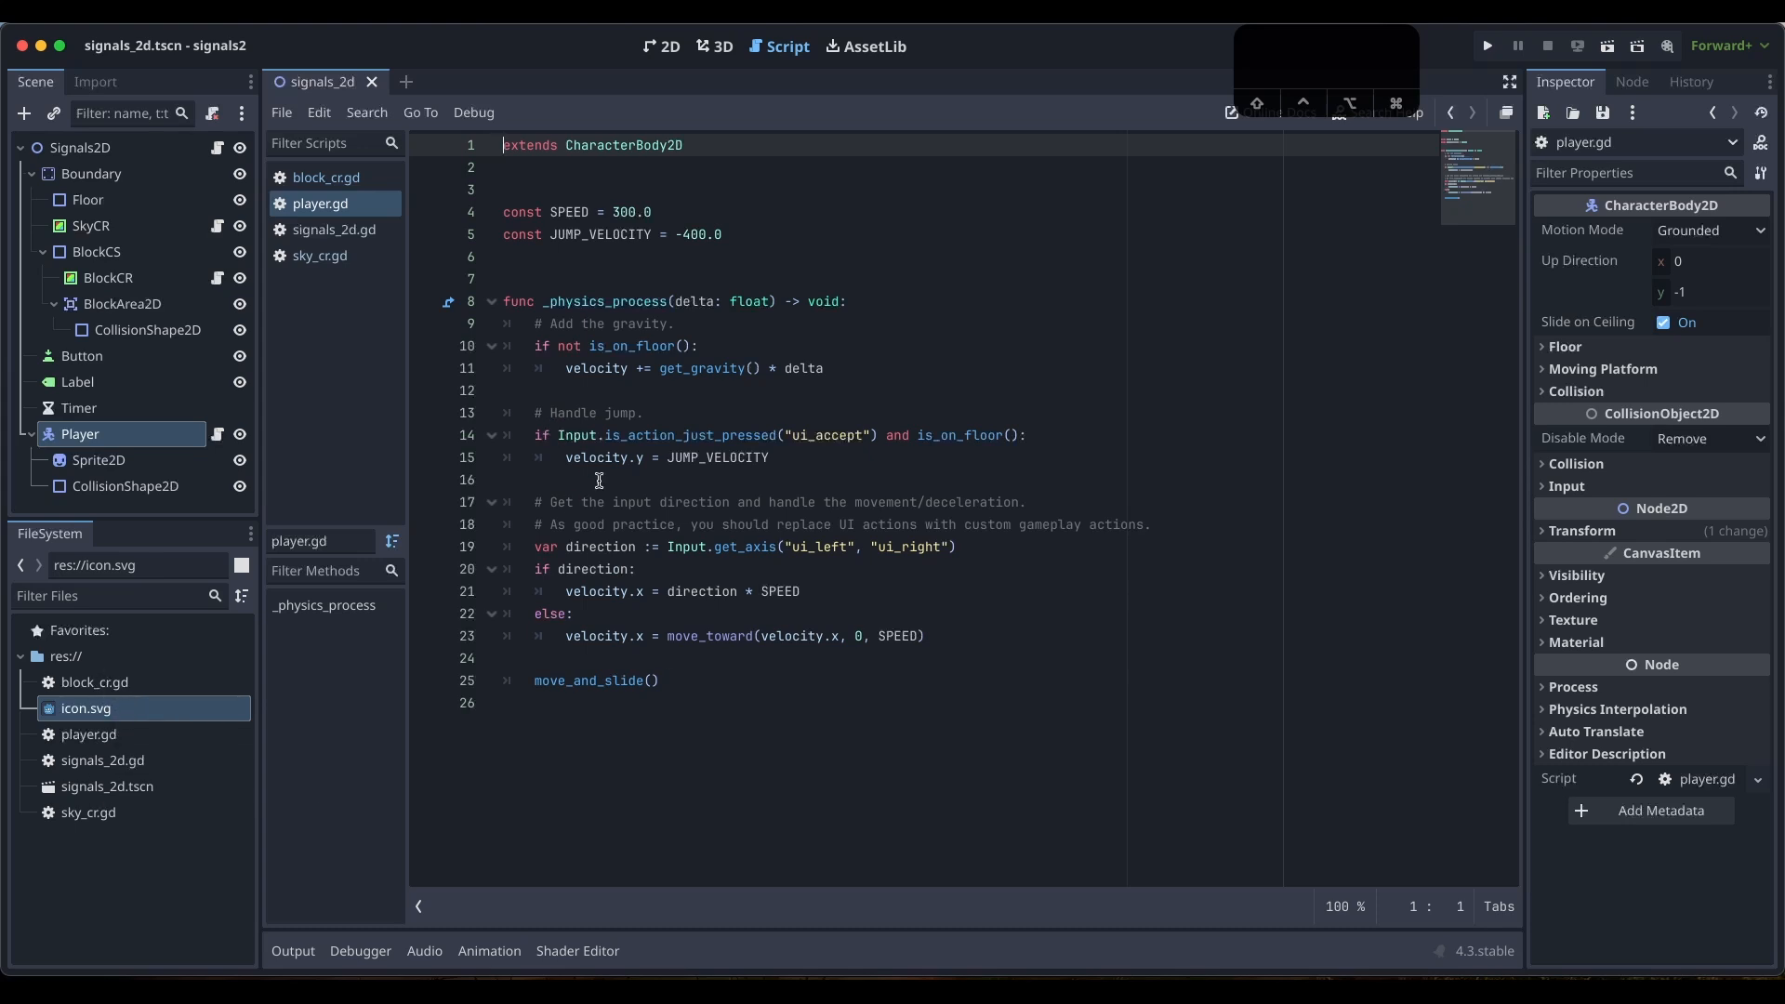
# Set the JUMP_VELOCITY constant in player.gd to -800.0
pyautogui.click(689, 234)
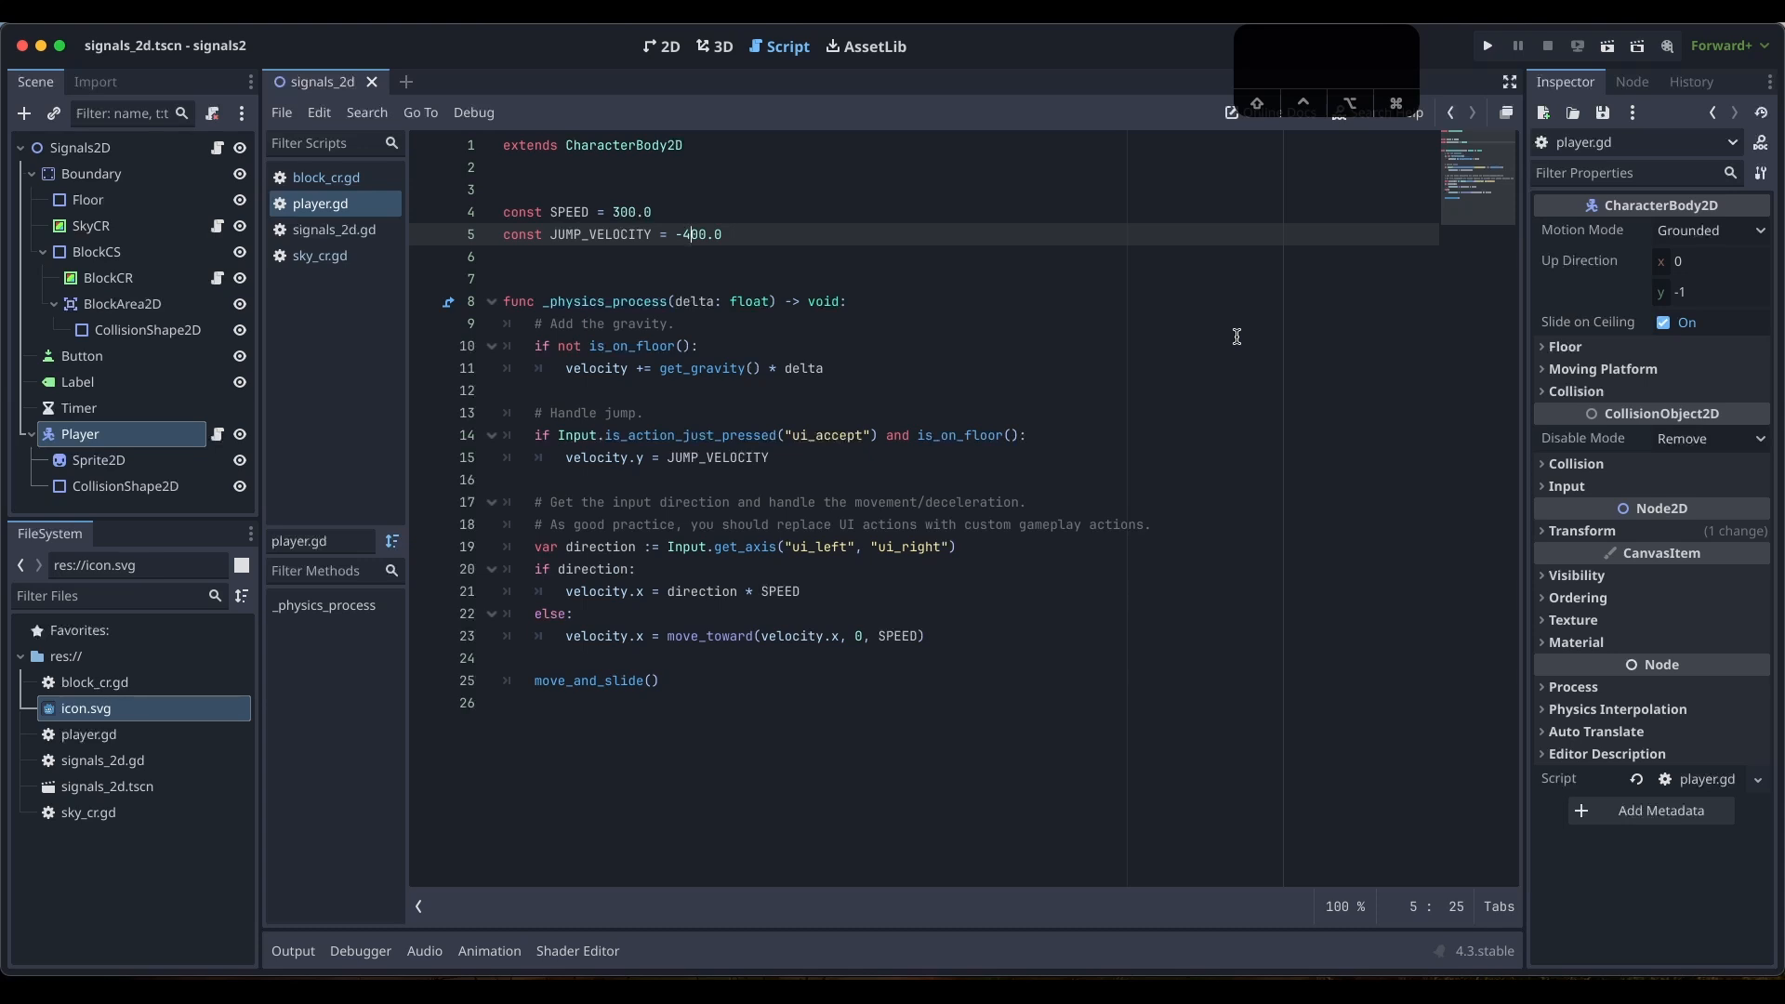
pyautogui.click(324, 177)
pyautogui.click(320, 204)
pyautogui.press('BackSpace')
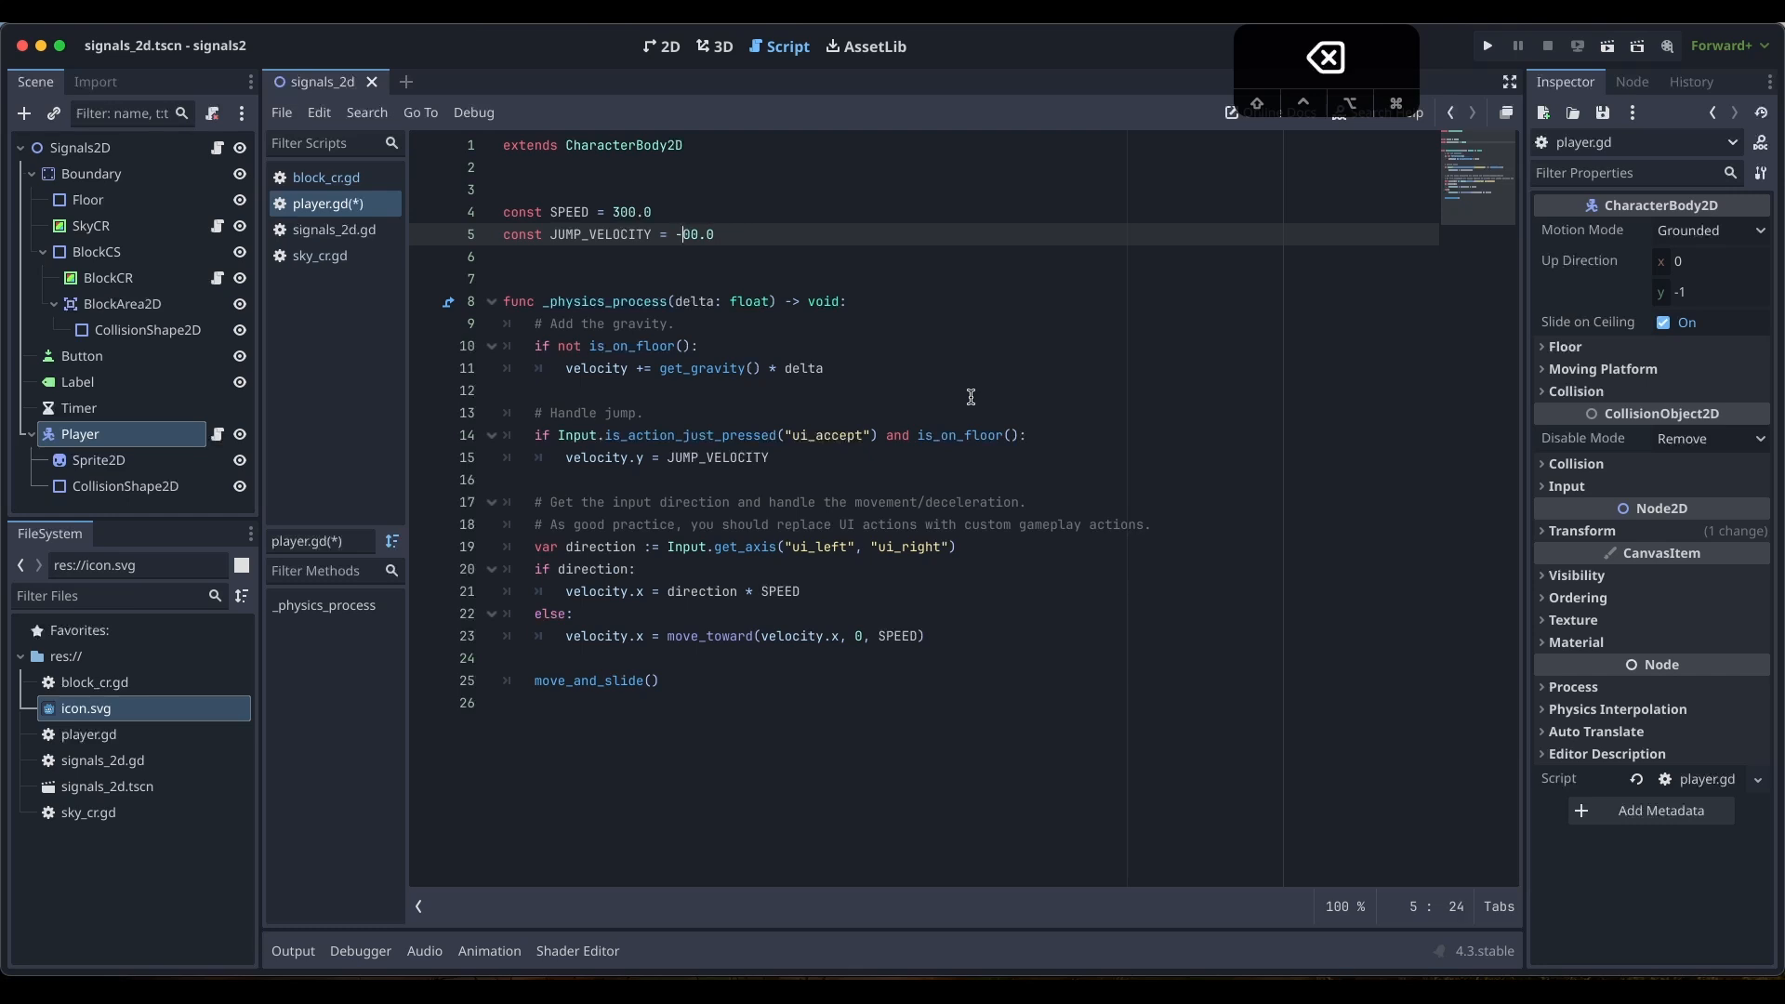
pyautogui.write('8')
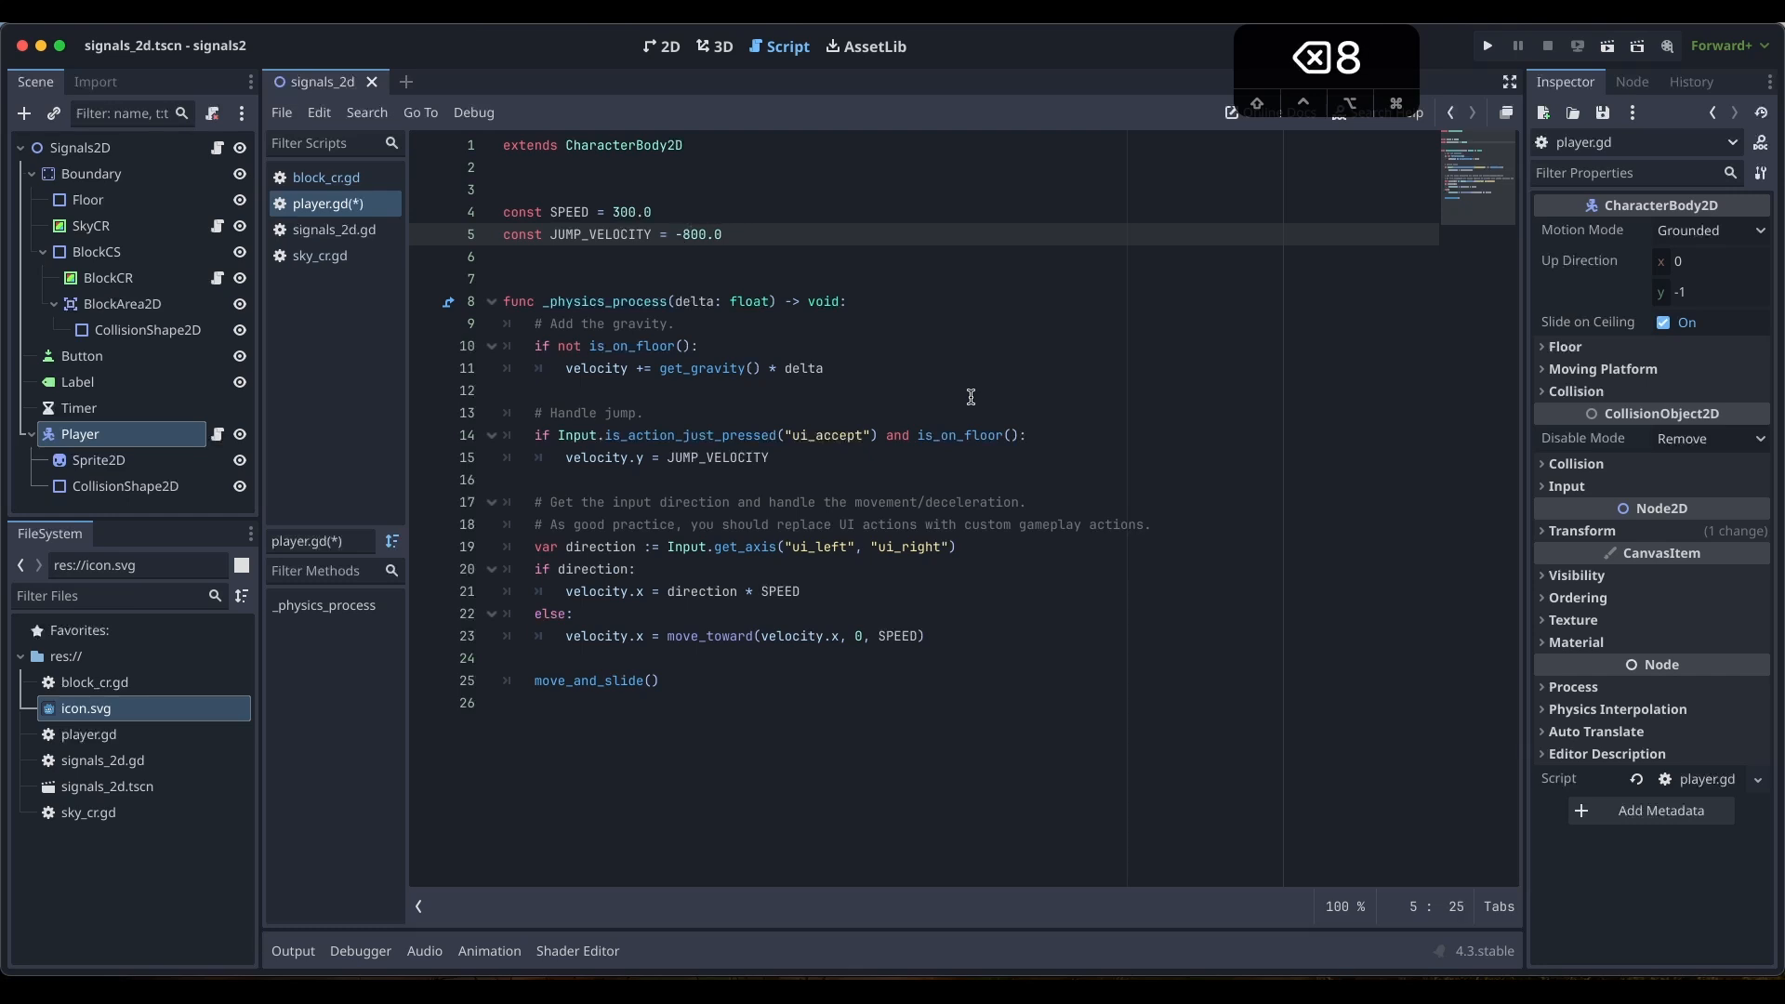
pyautogui.click(1020, 394)
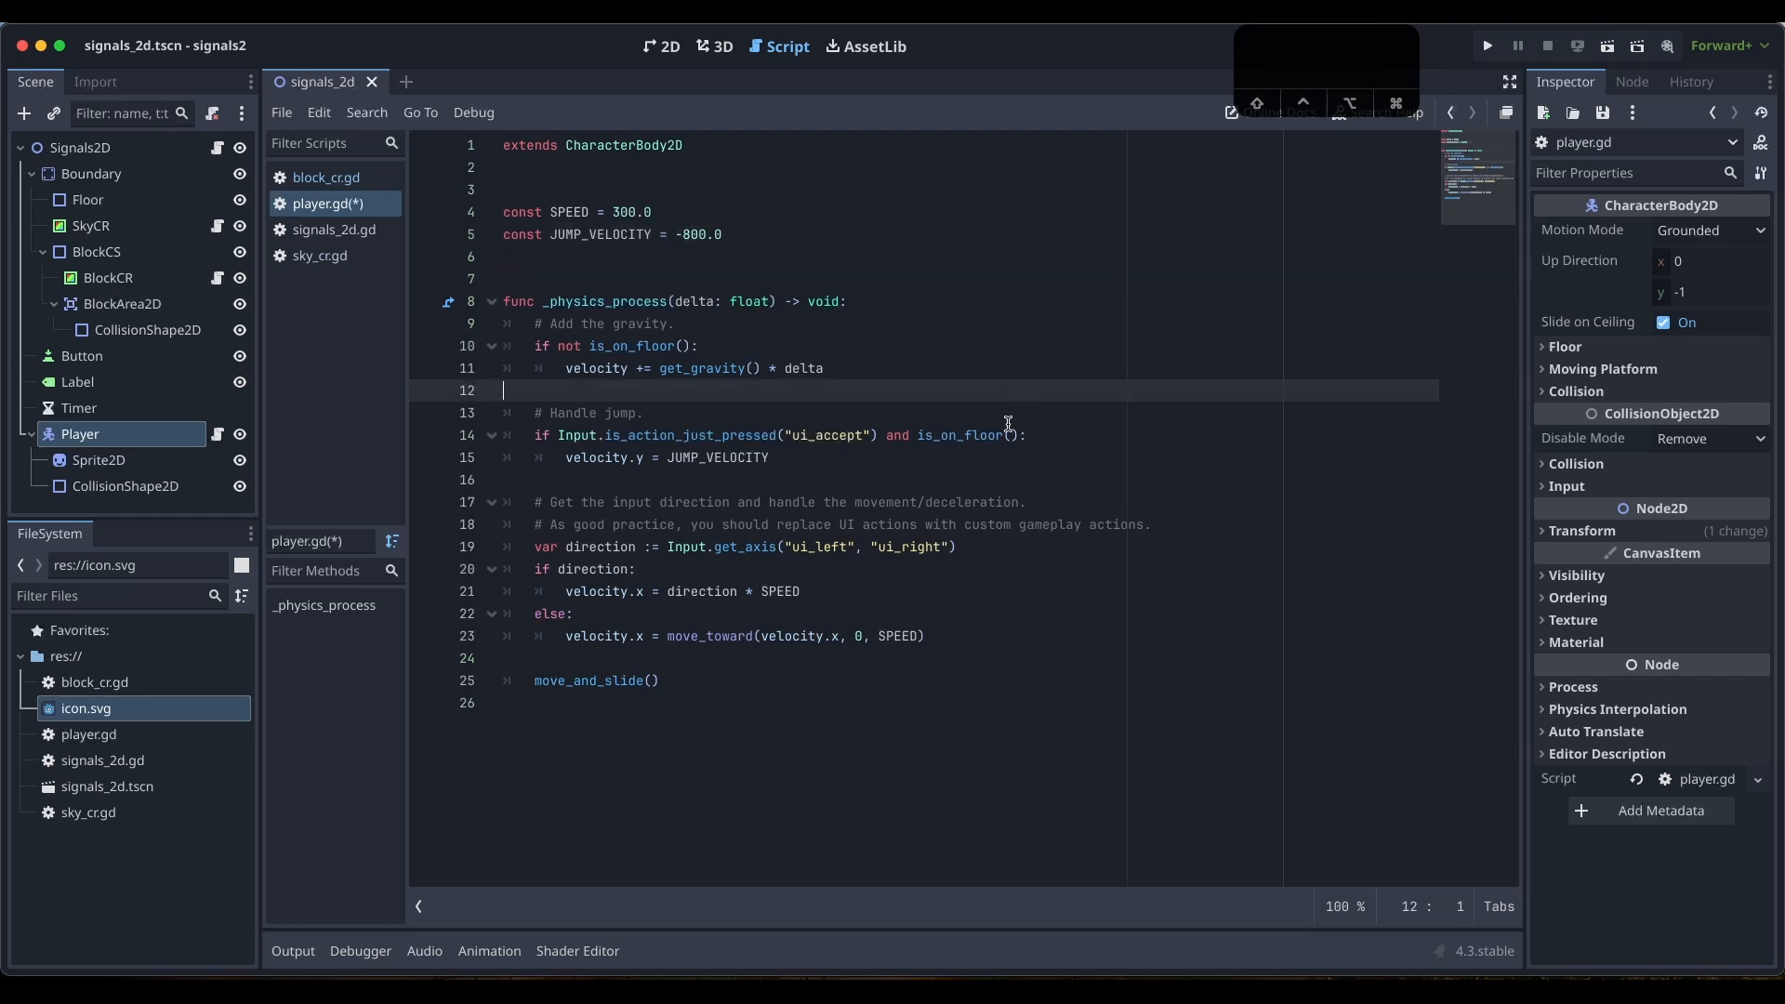
# Run the current scene and test moving the player right and left and jumping over the white block
pyautogui.click(1607, 46)
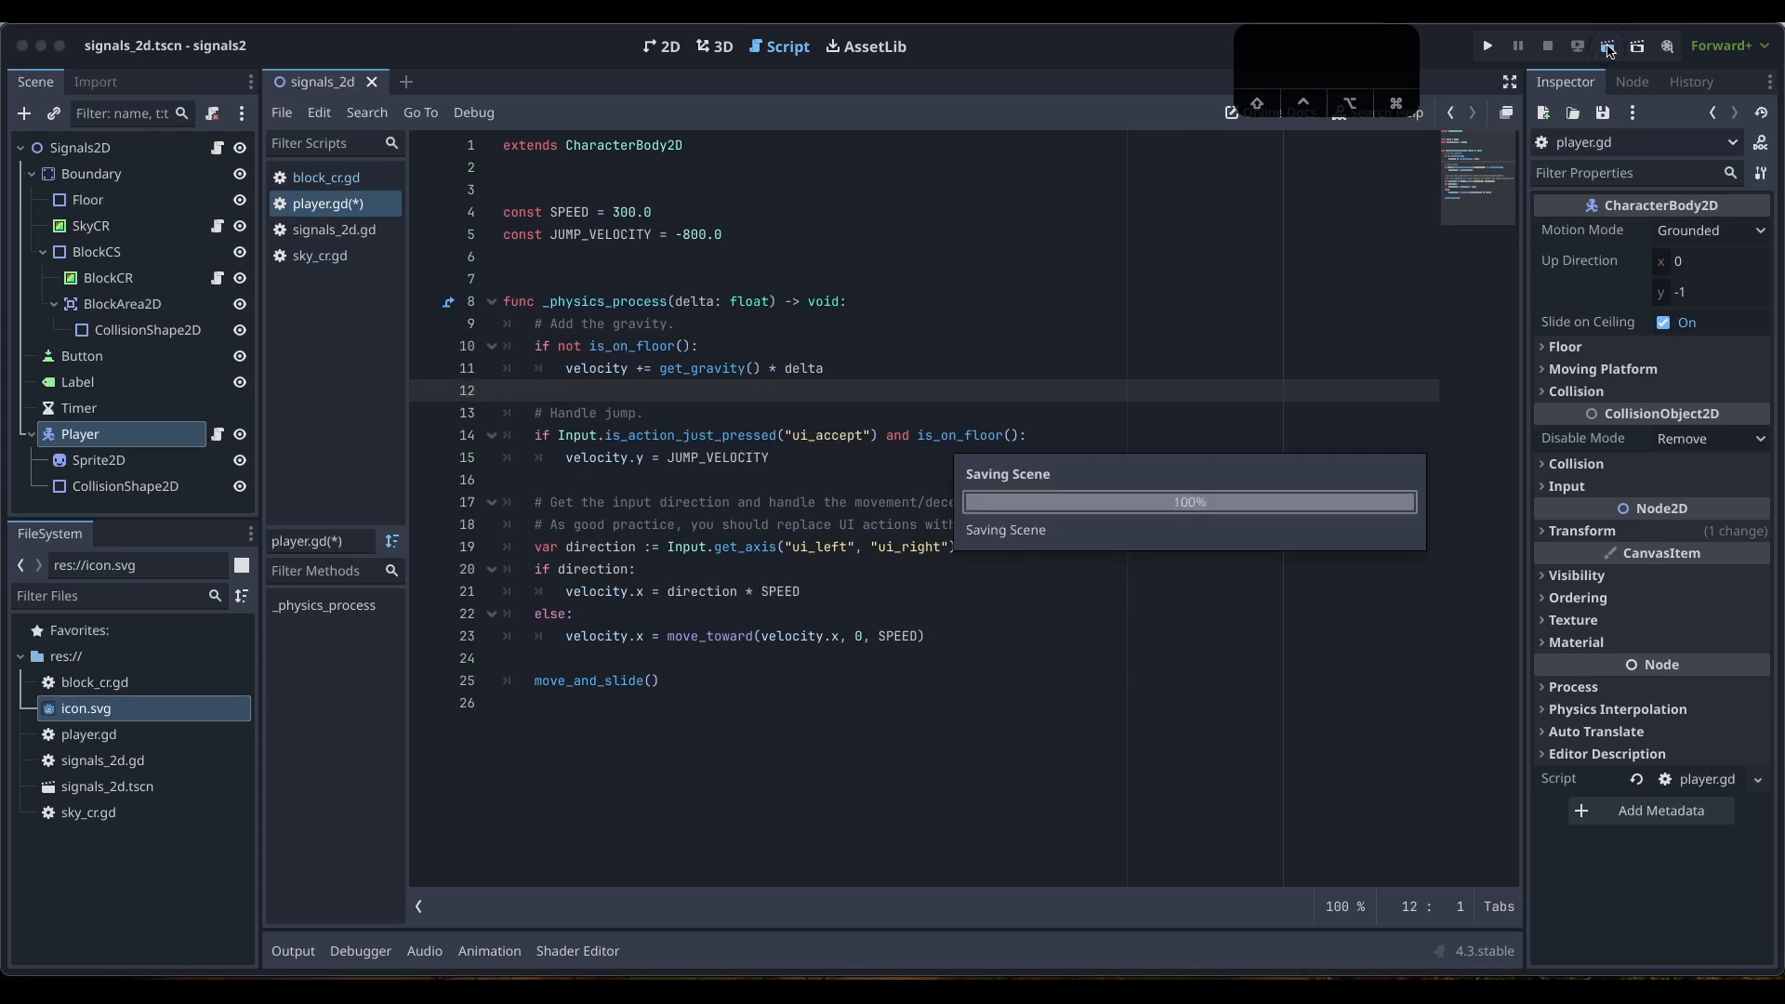
pyautogui.press('Right')
pyautogui.press('space')
pyautogui.press('Right')
pyautogui.press('space')
pyautogui.press('Right')
pyautogui.press('space')
pyautogui.press('Left')
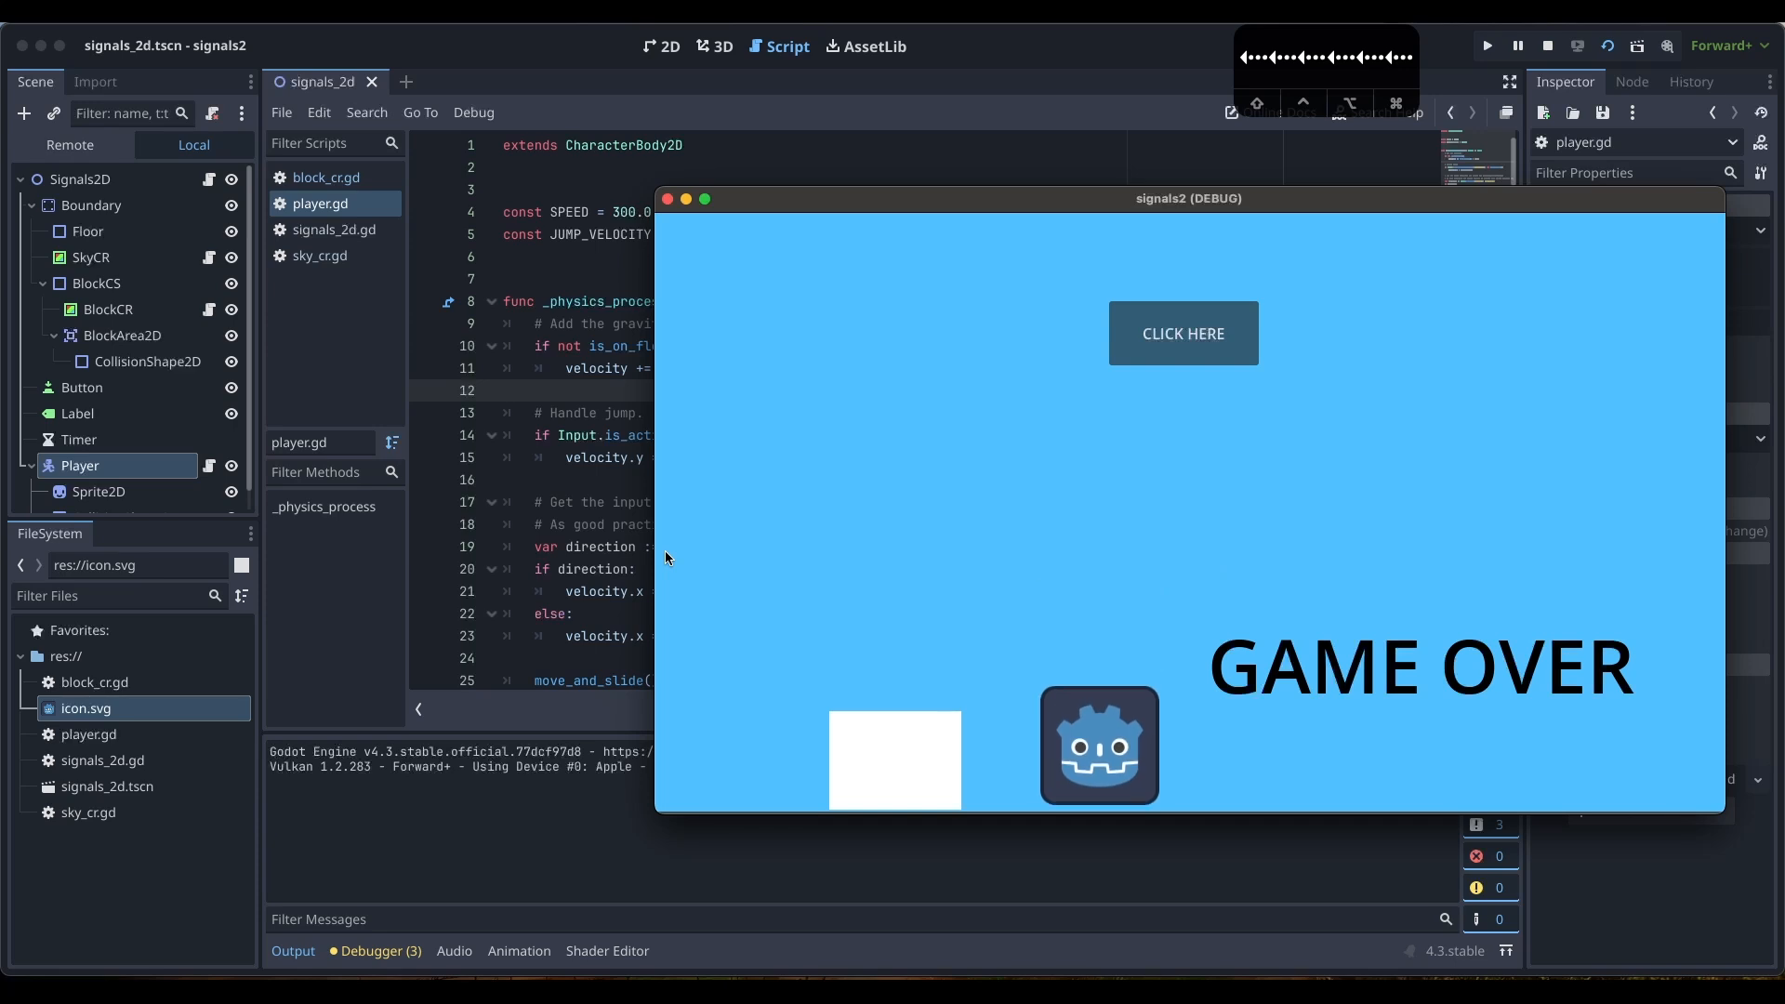
# Test the CLICK HERE button several times in the running game, and close the game
pyautogui.click(1189, 338)
pyautogui.click(1190, 343)
pyautogui.click(1190, 342)
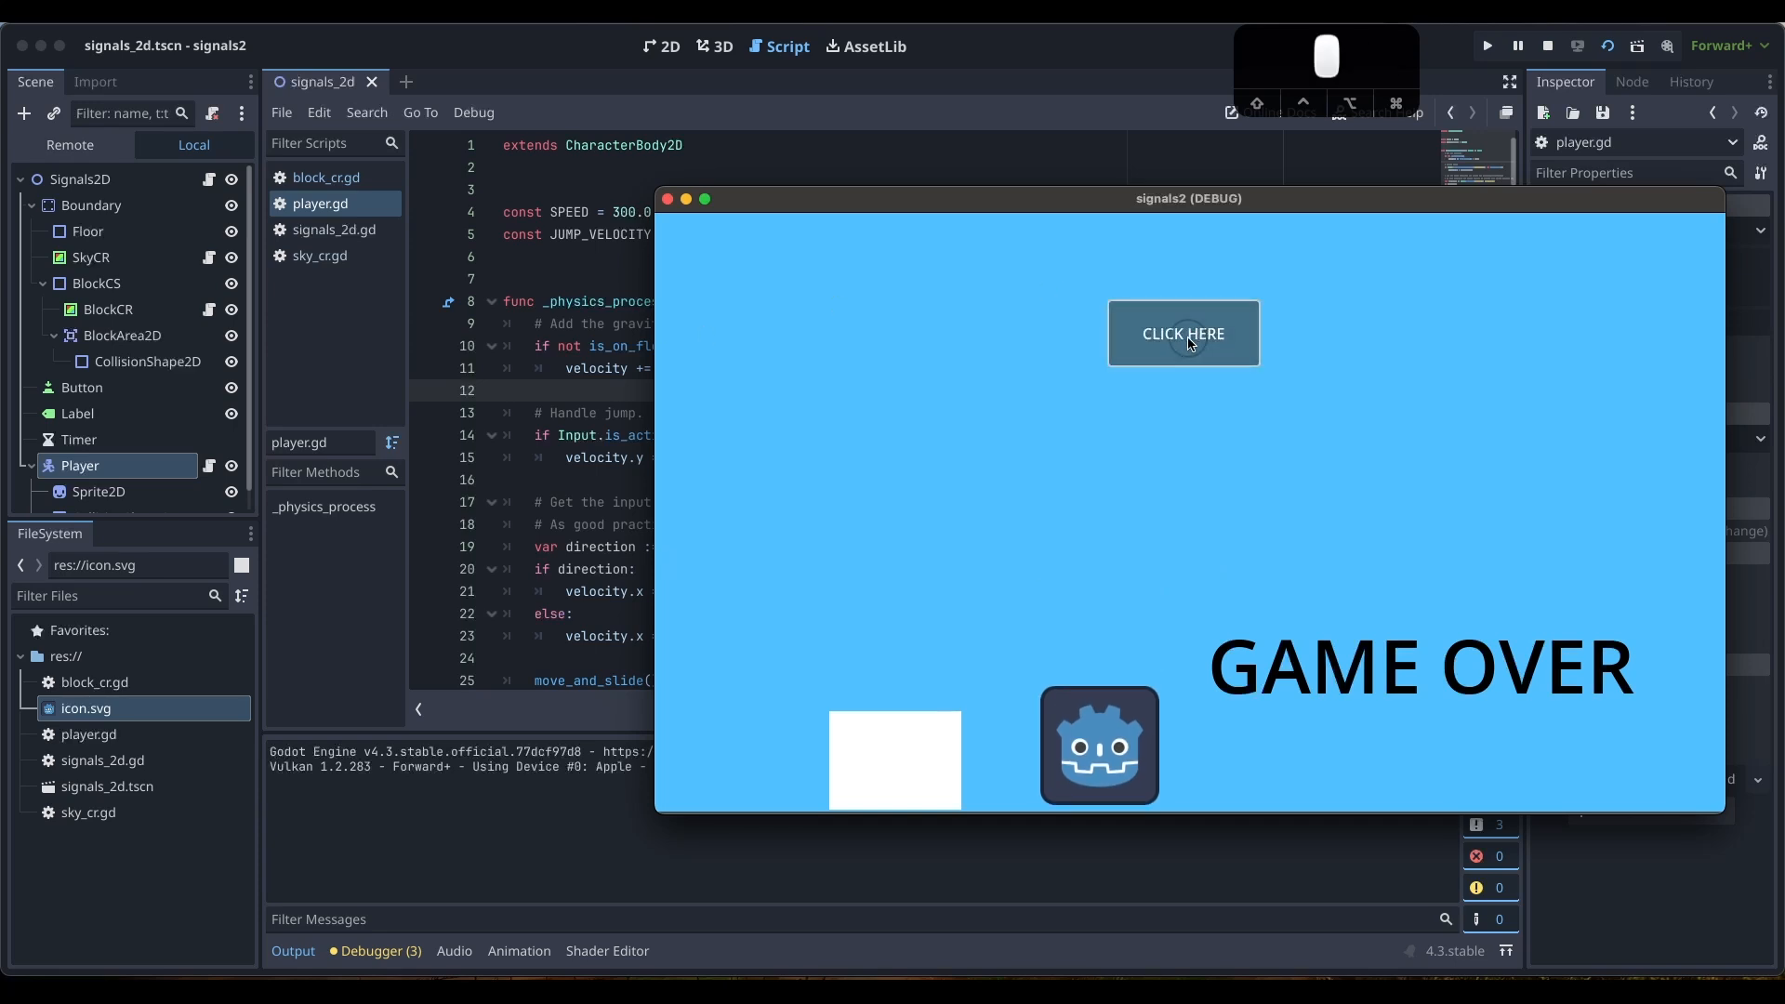
pyautogui.click(1190, 342)
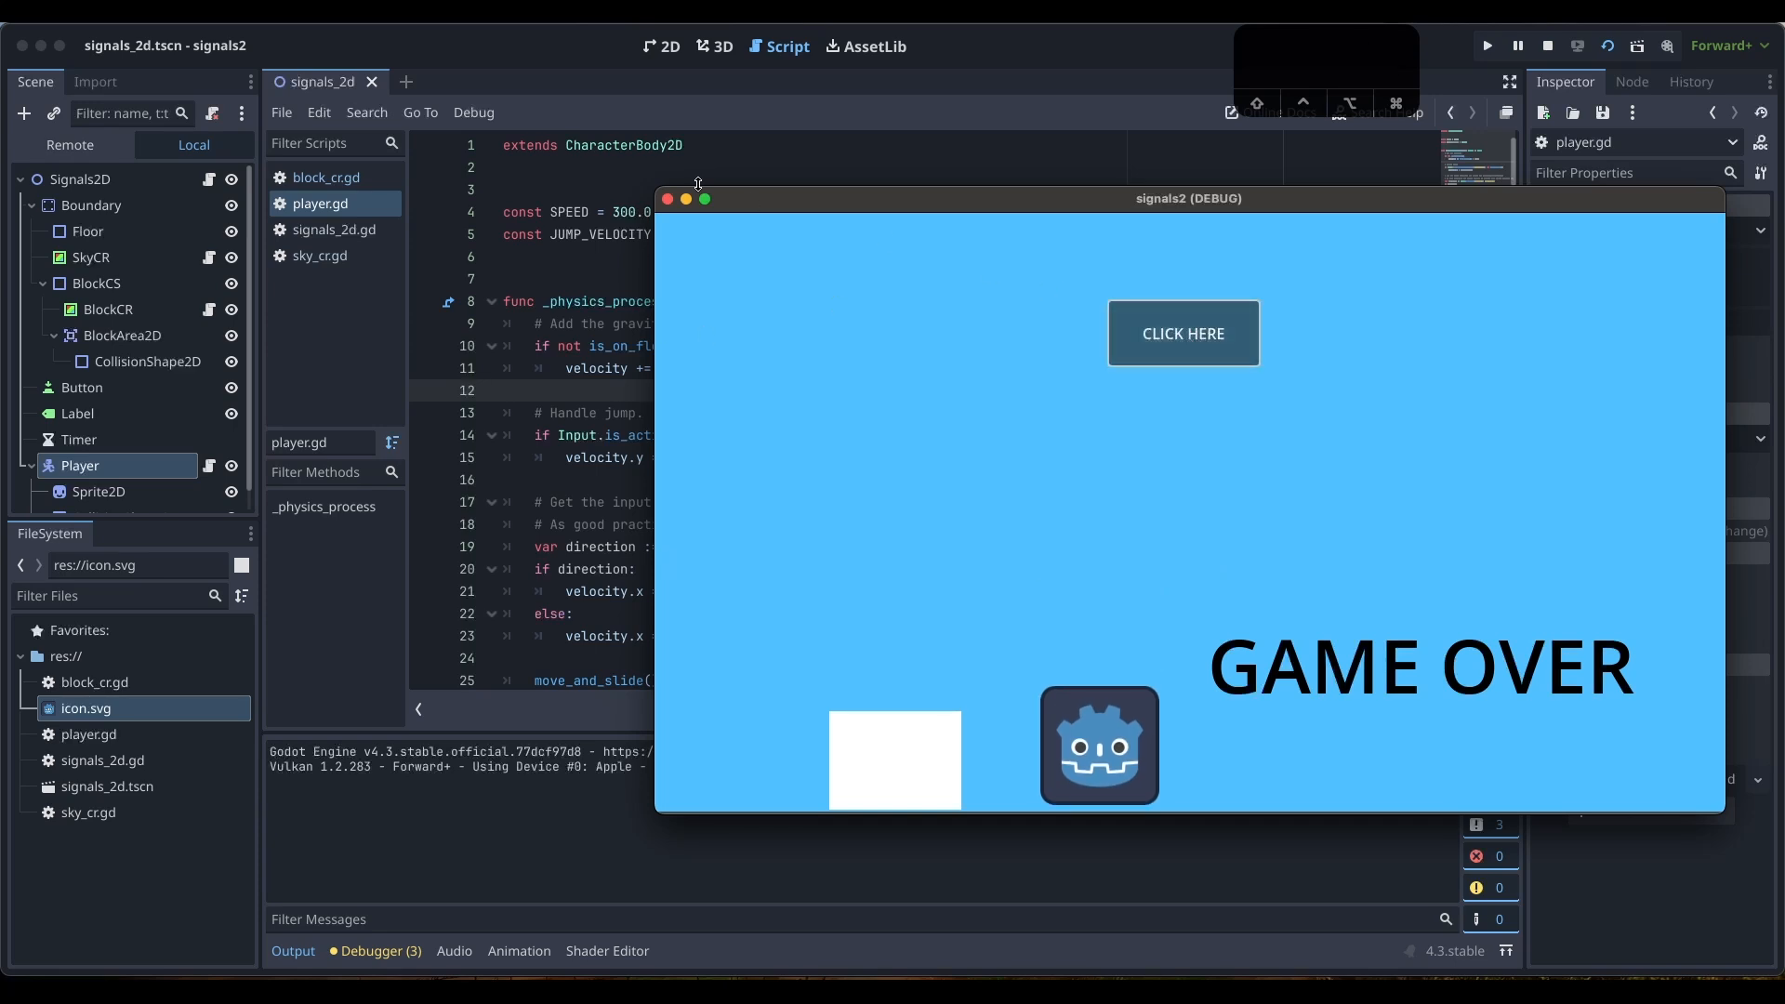
pyautogui.click(667, 200)
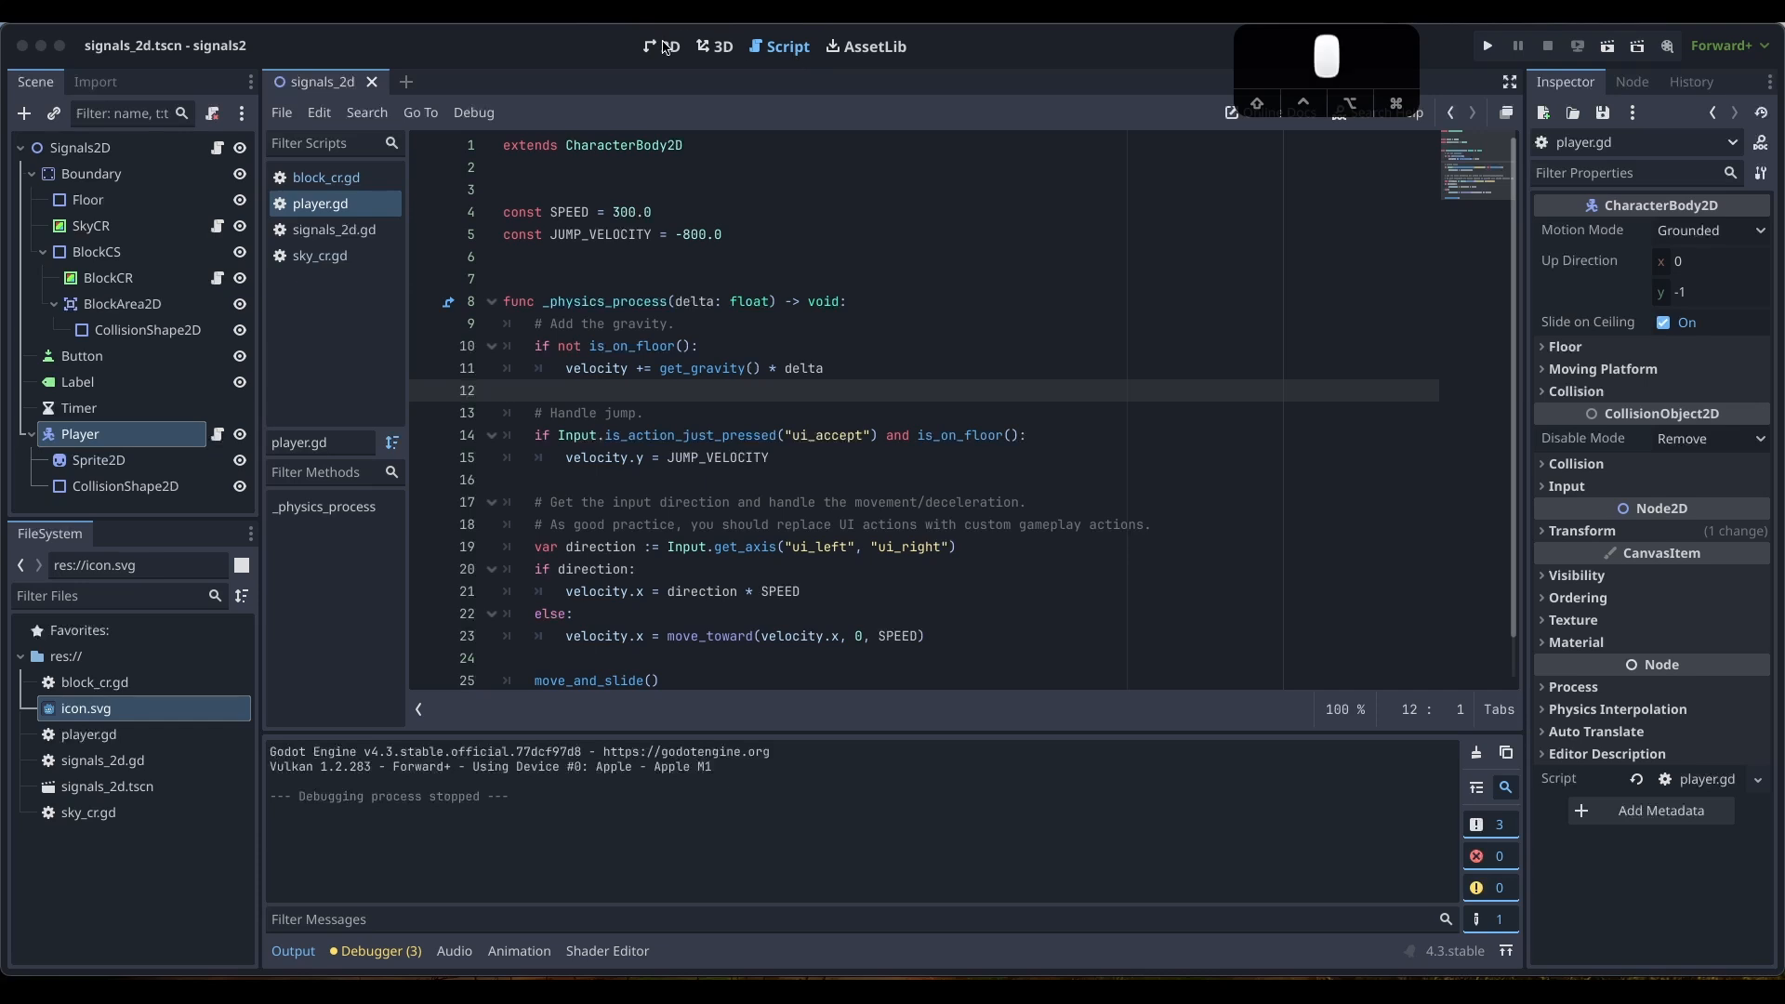
# Return to the 2D view of the scene and show the available signals of the BlockArea2D node
pyautogui.click(688, 49)
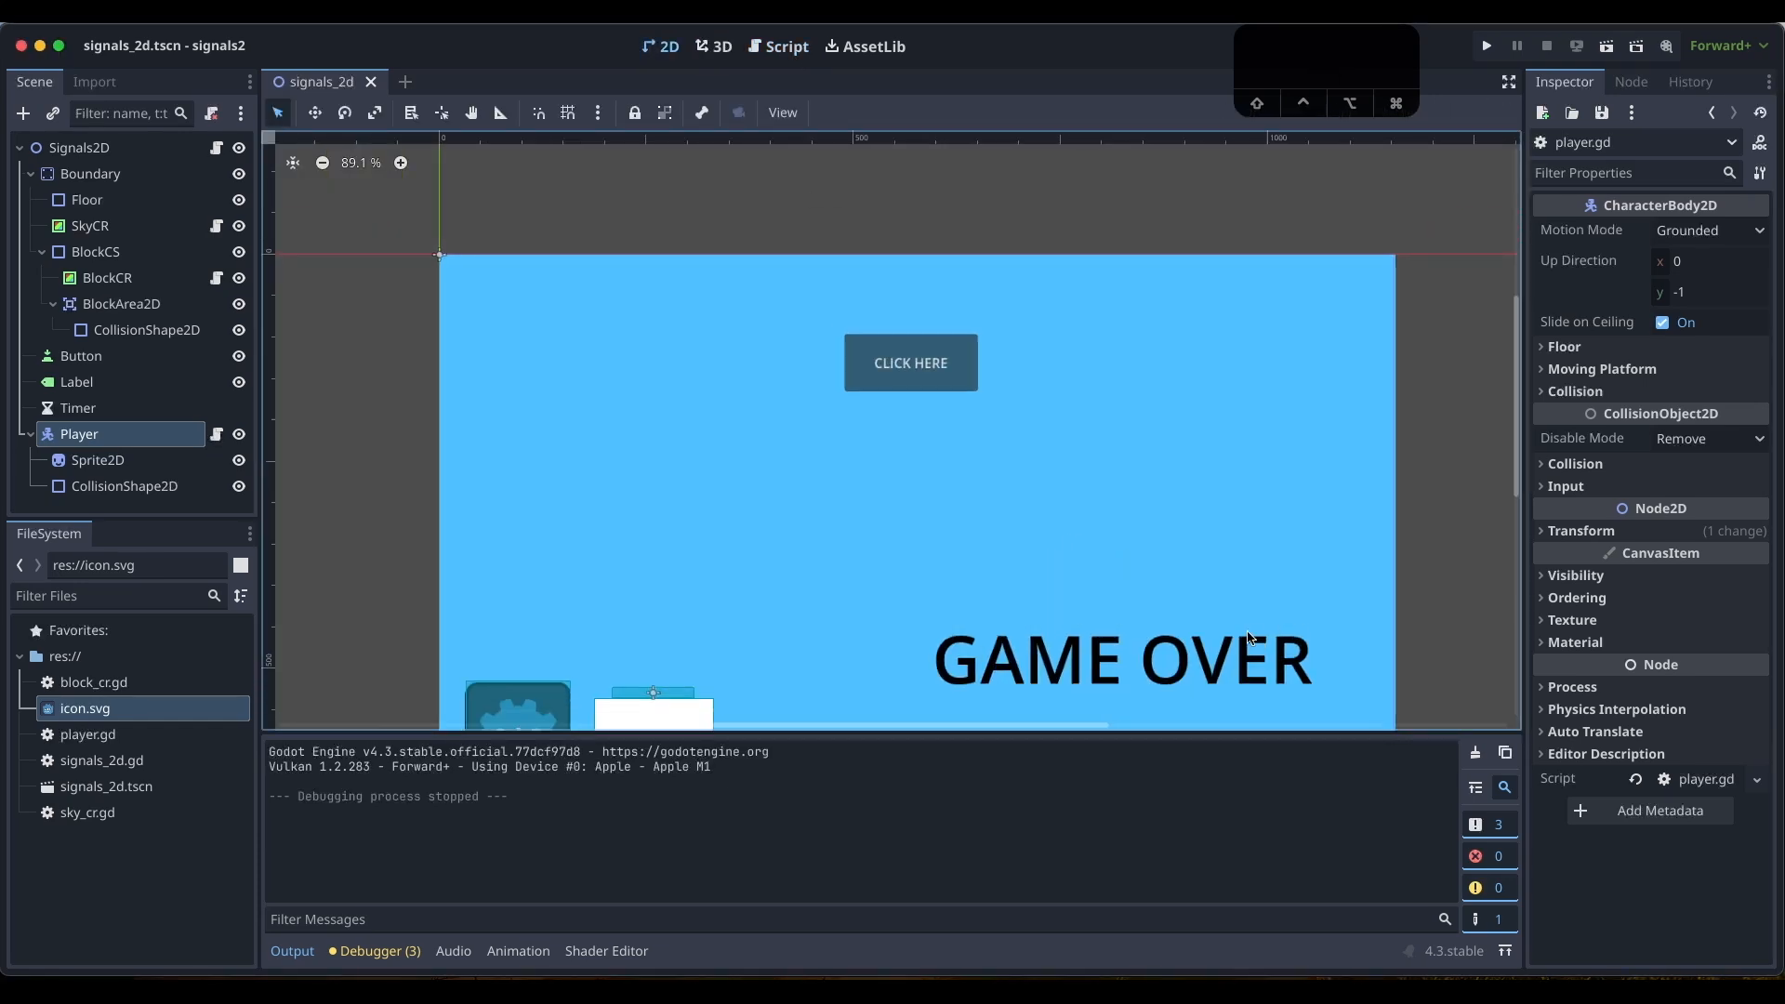
pyautogui.moveTo(1503, 477)
pyautogui.mouseDown()
pyautogui.moveTo(1511, 556)
pyautogui.moveTo(1511, 491)
pyautogui.mouseUp()
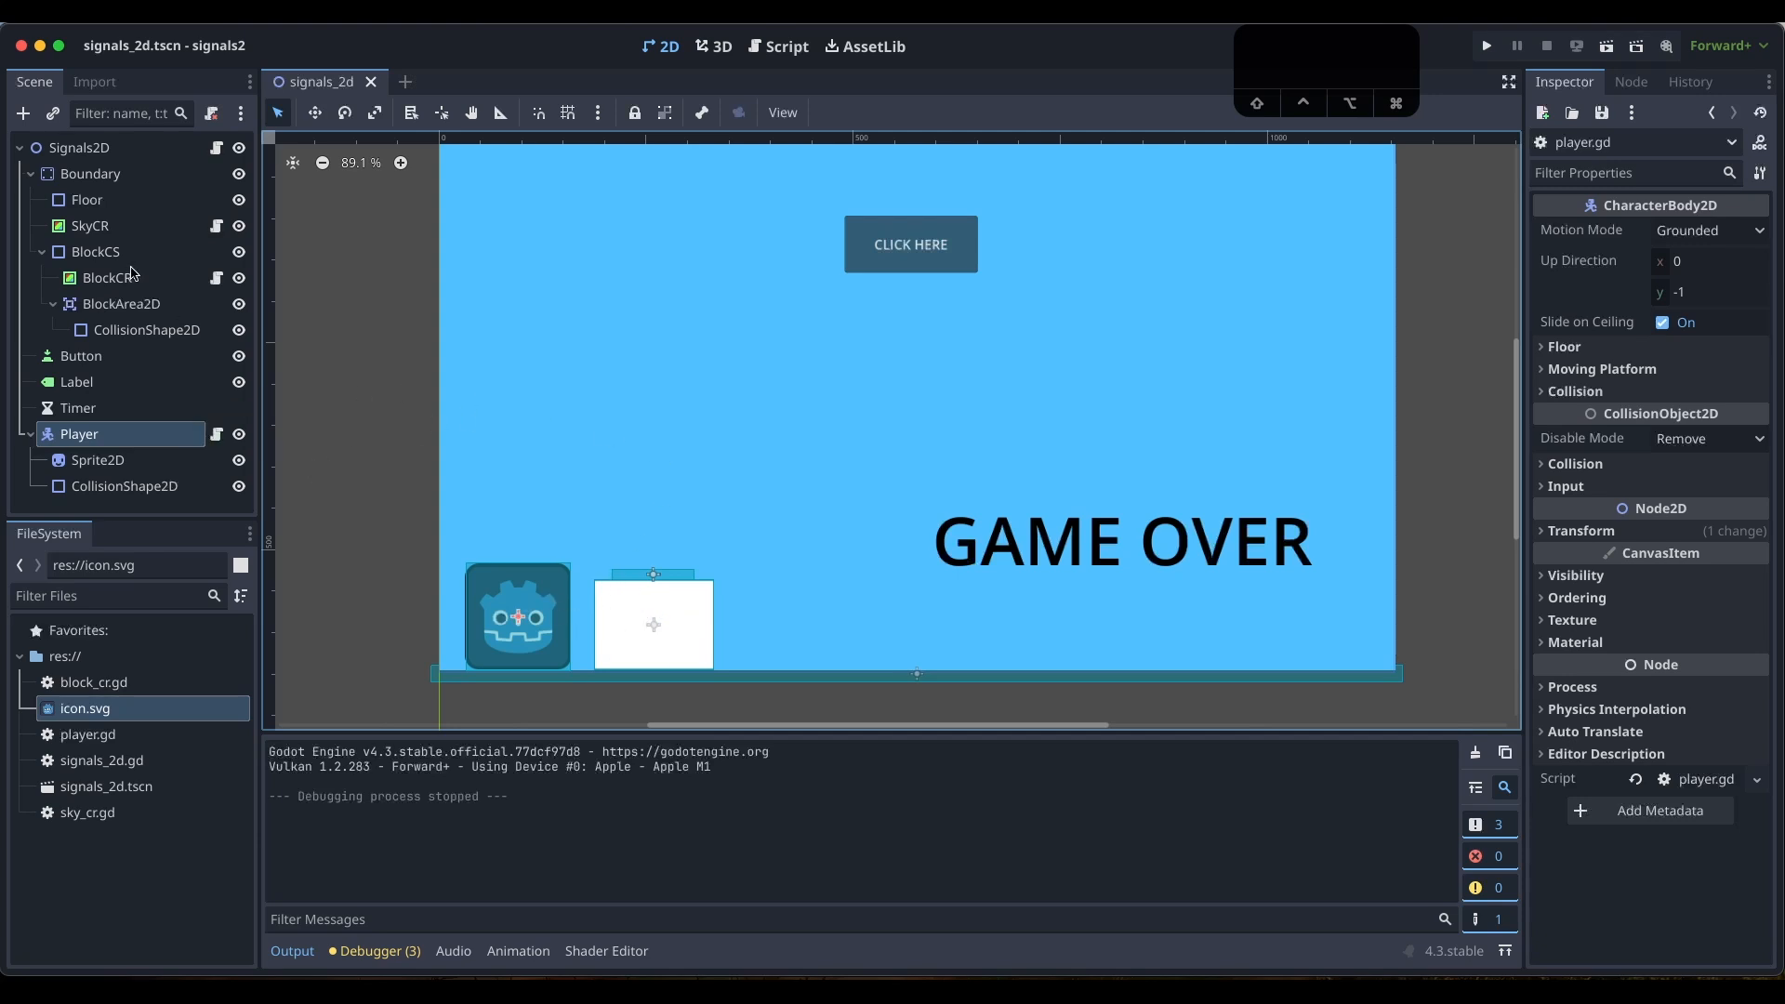
pyautogui.click(123, 308)
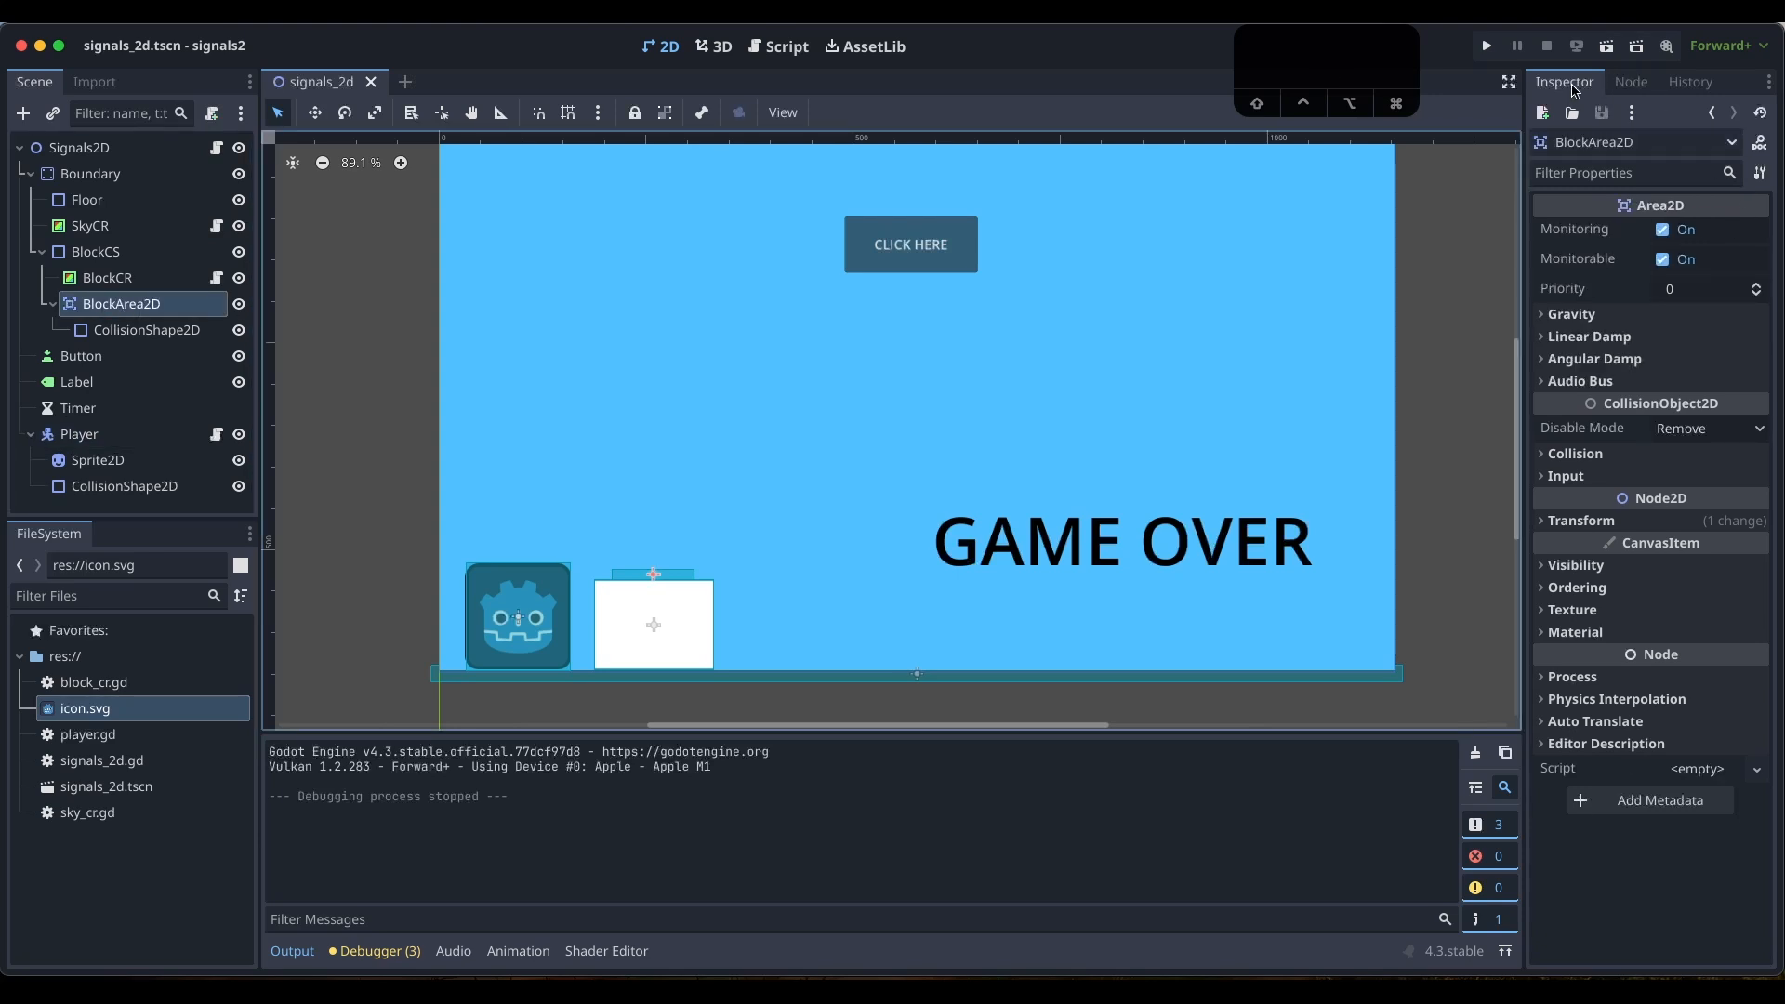
pyautogui.click(1616, 84)
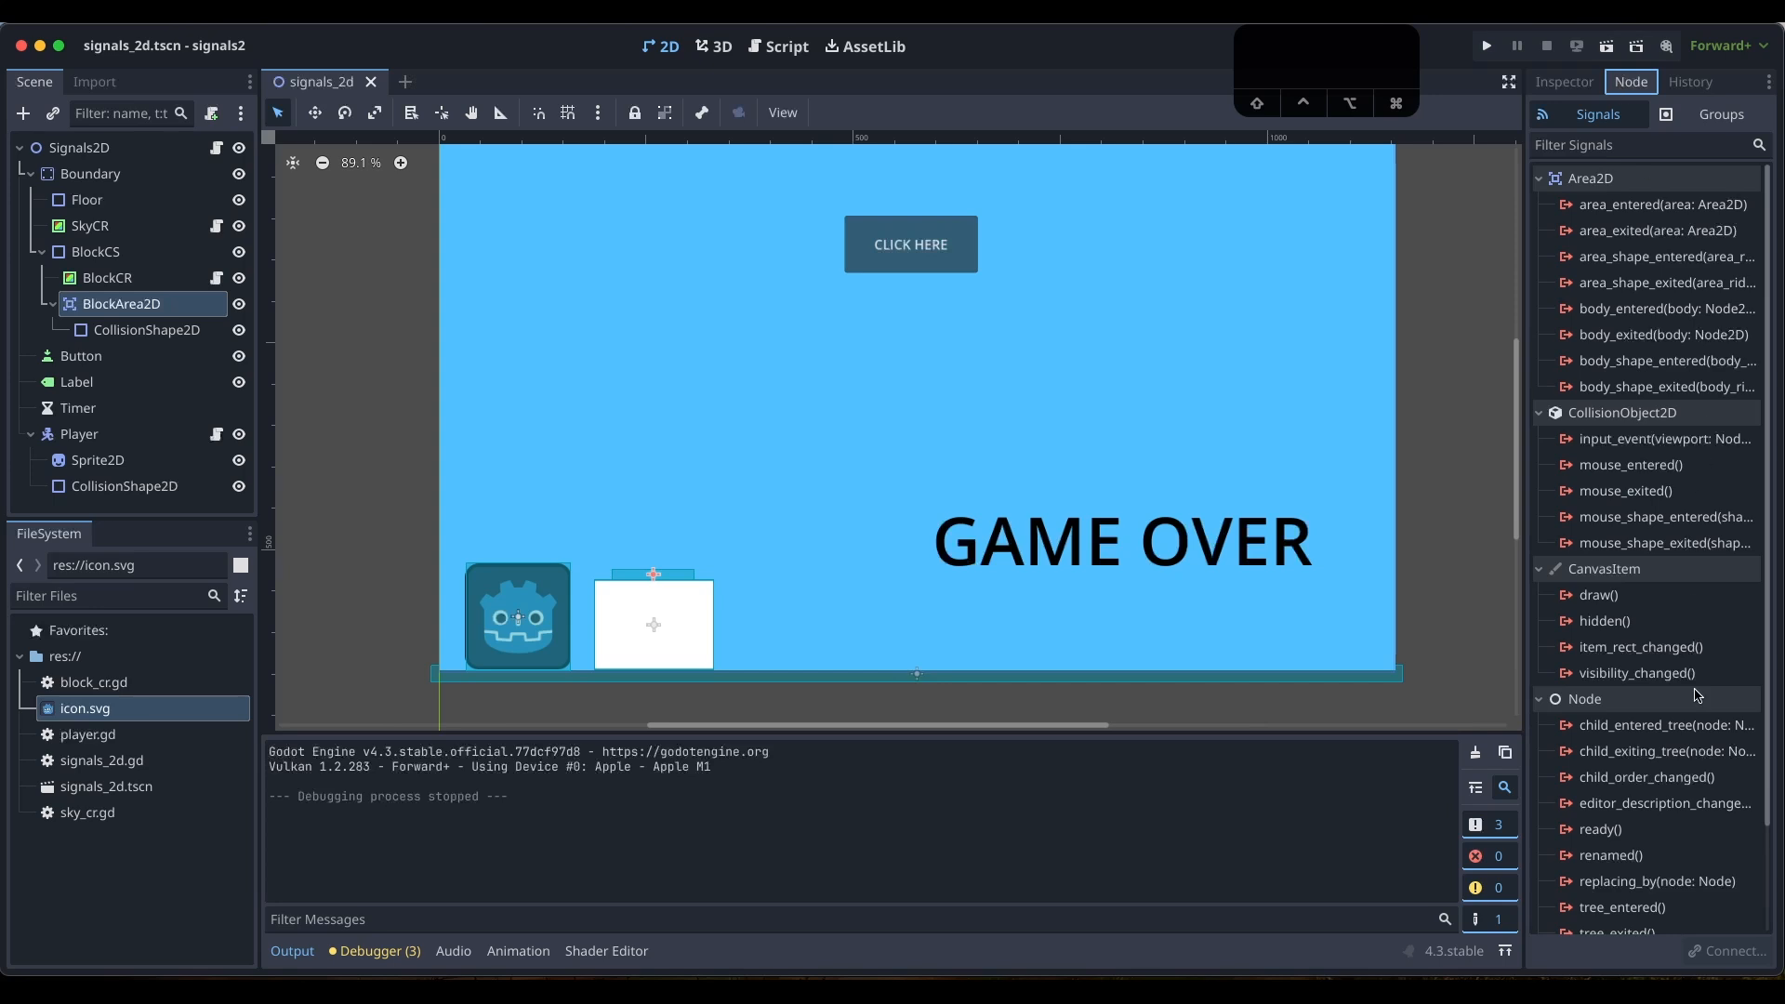
pyautogui.moveTo(1766, 712); pyautogui.dragTo(1766, 488)
# Connect BlockArea2D's body_entered signal to the _on_block_area_2d_body_entered method on BlockCR, and review that method's connections
pyautogui.moveTo(1651, 369)
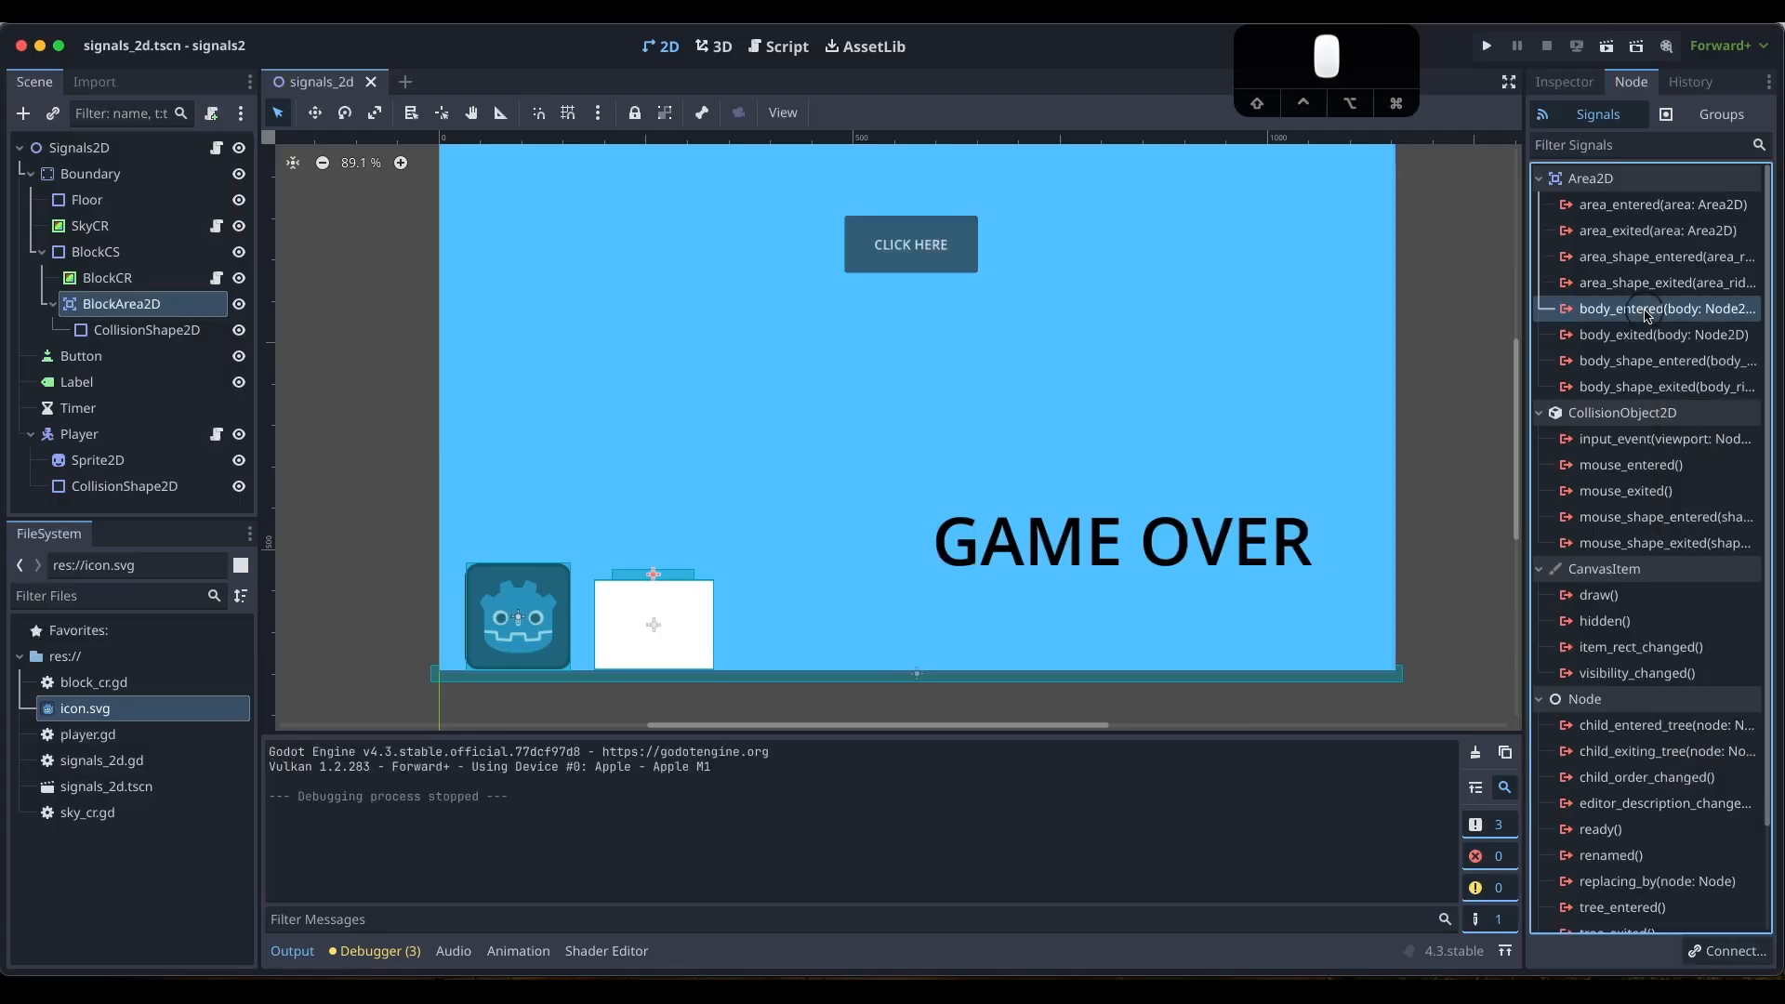
pyautogui.click(1727, 950)
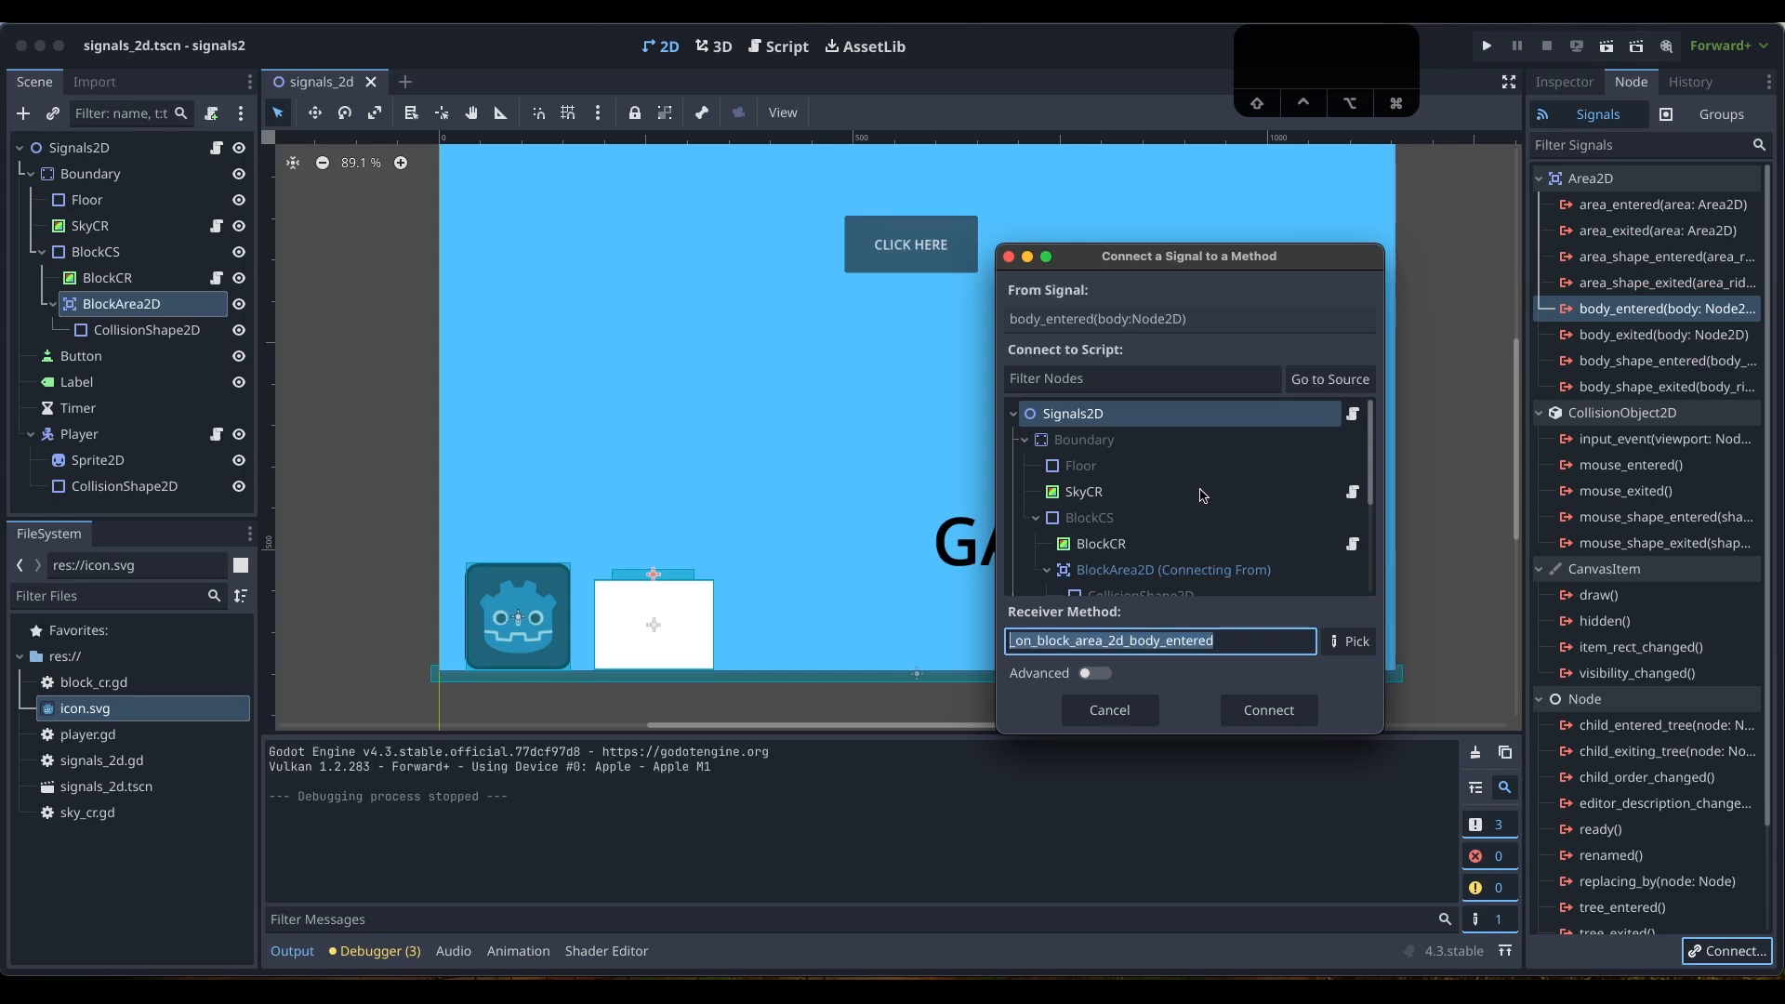
pyautogui.scroll(-1, 1227, 516)
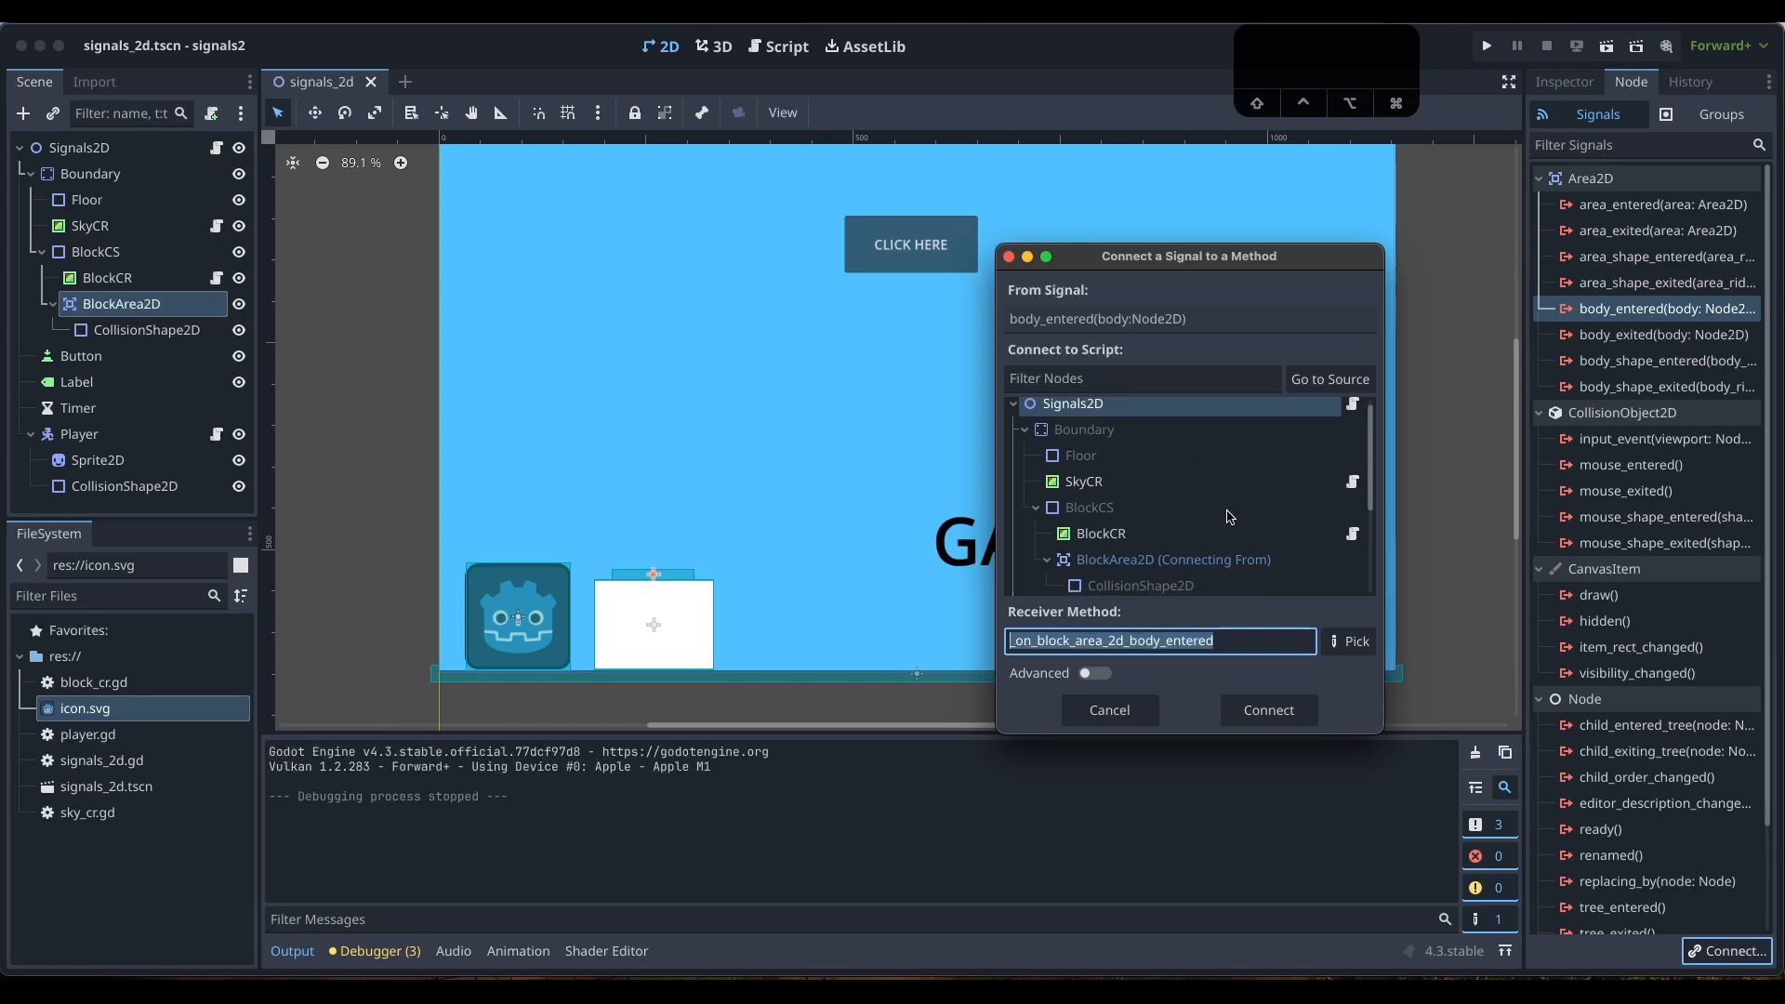
pyautogui.scroll(-2, 1227, 516)
pyautogui.scroll(-1, 1229, 517)
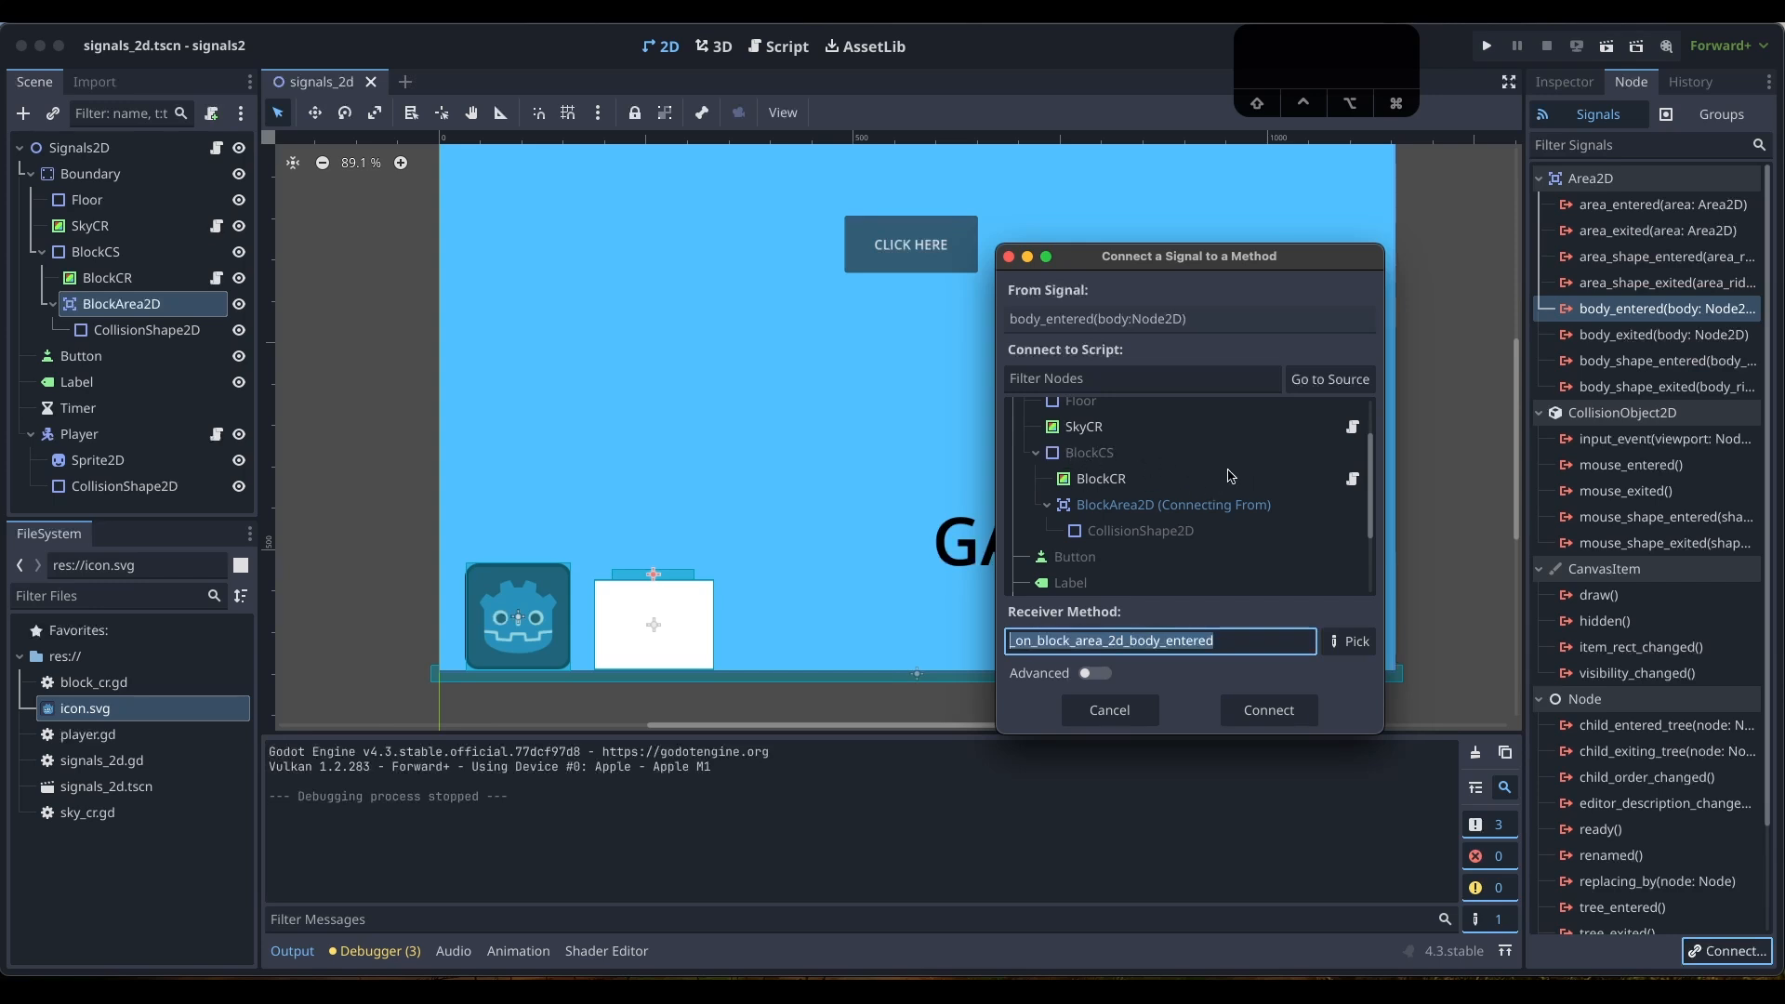
pyautogui.click(1120, 483)
pyautogui.click(1266, 712)
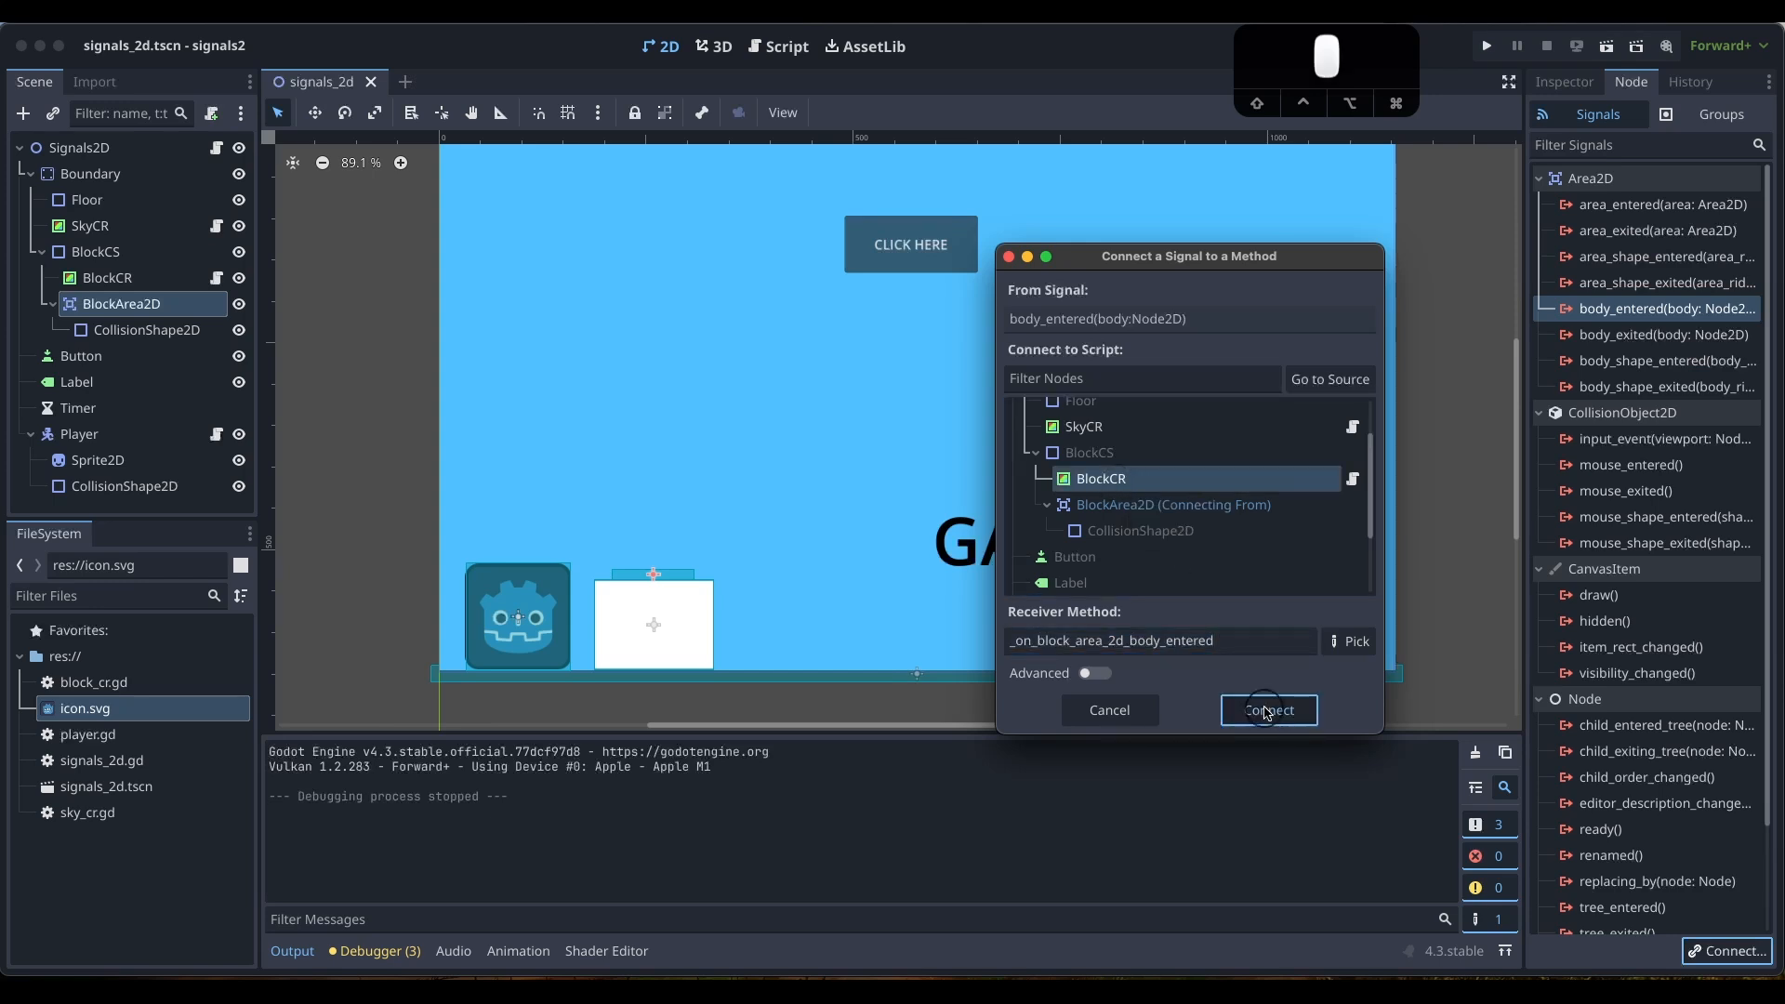
pyautogui.moveTo(1264, 712); pyautogui.dragTo(1286, 610)
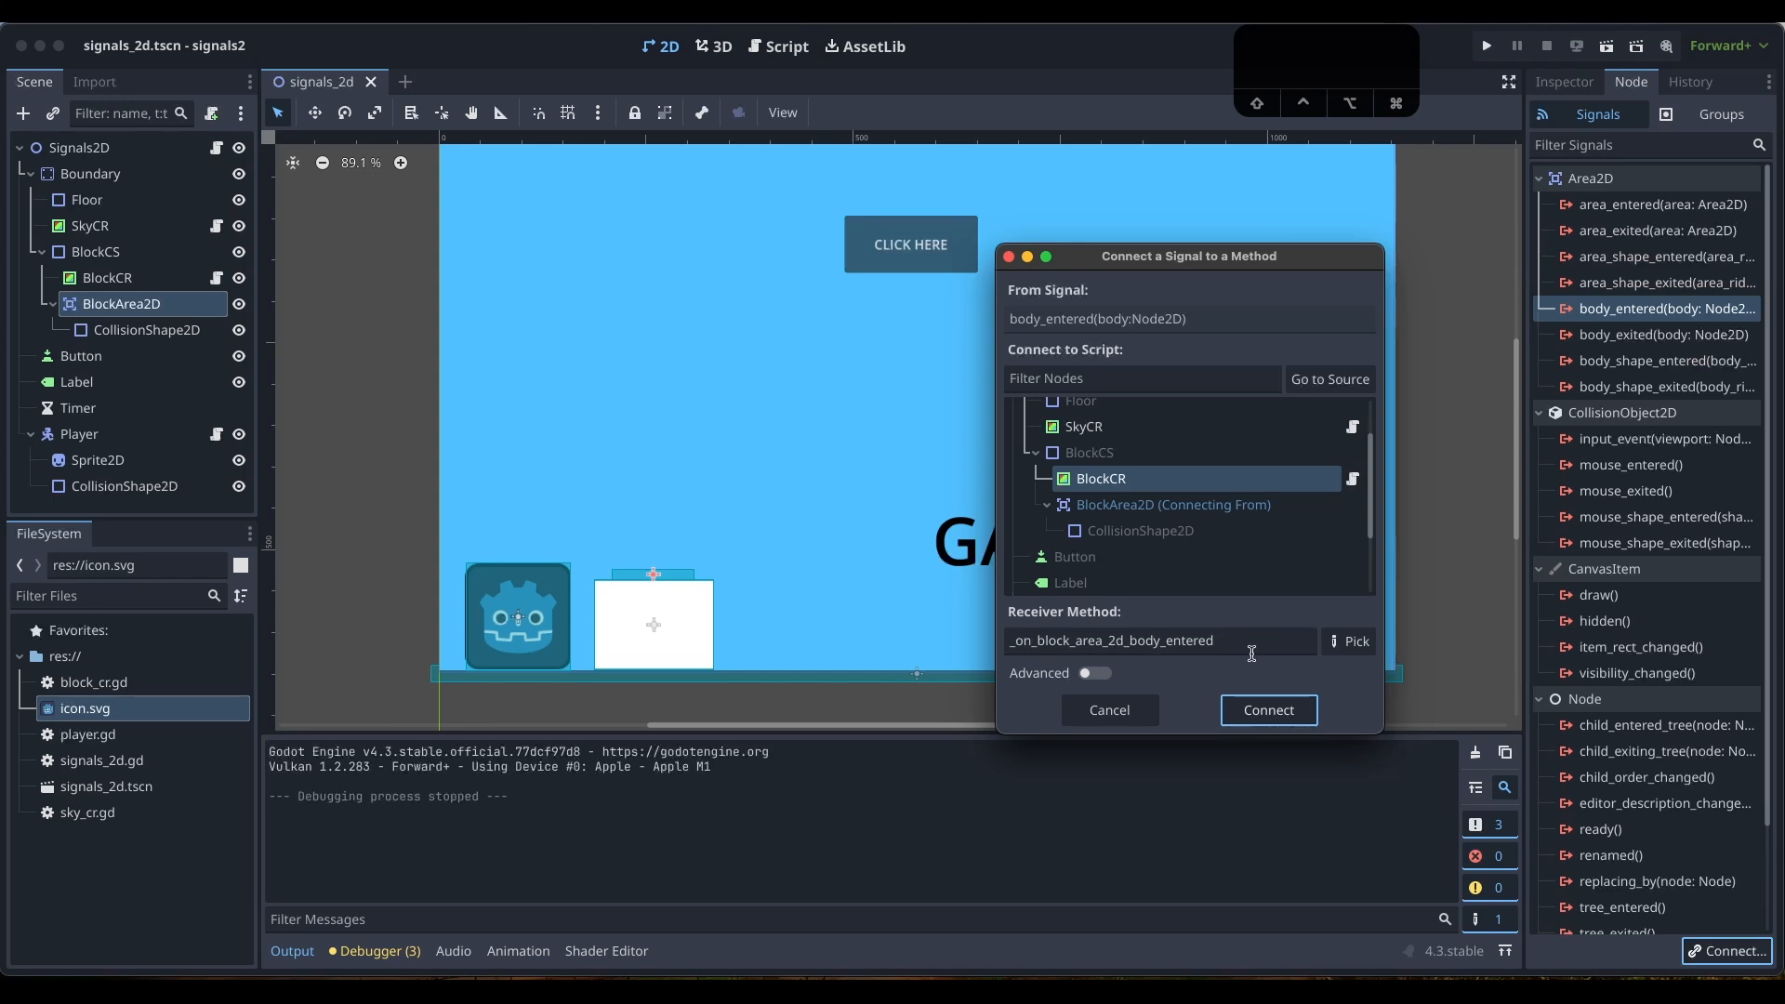
pyautogui.click(1286, 712)
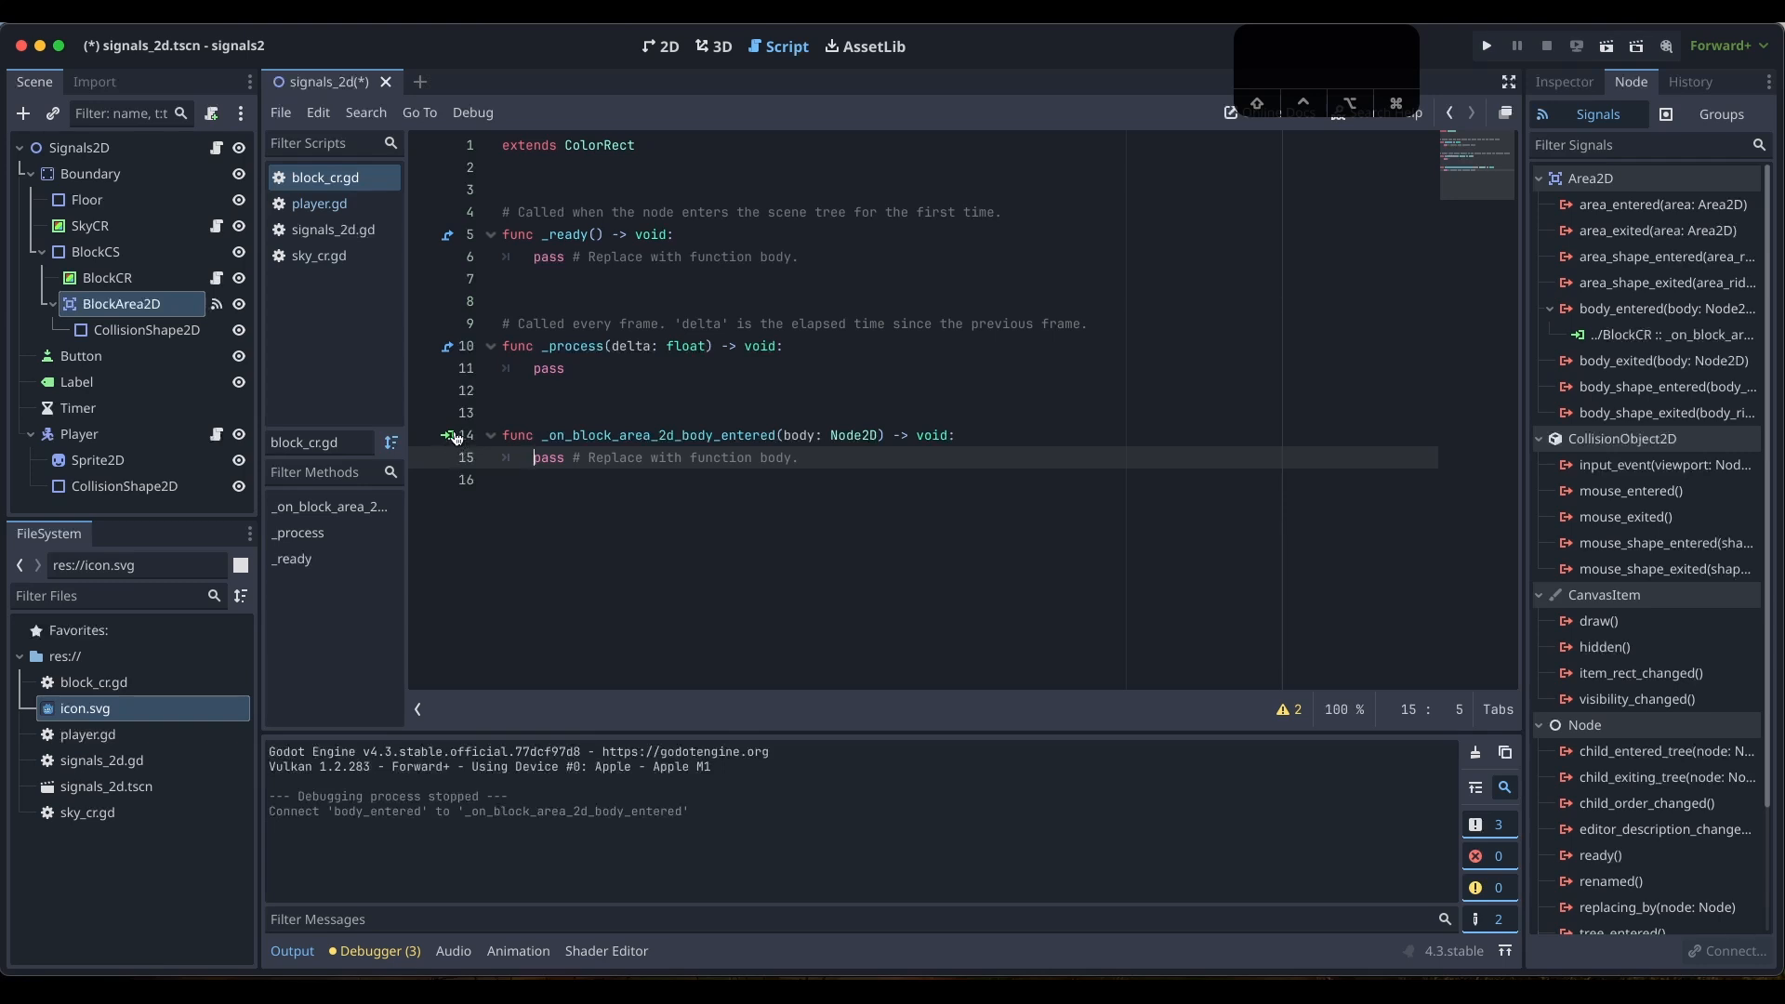
pyautogui.click(447, 437)
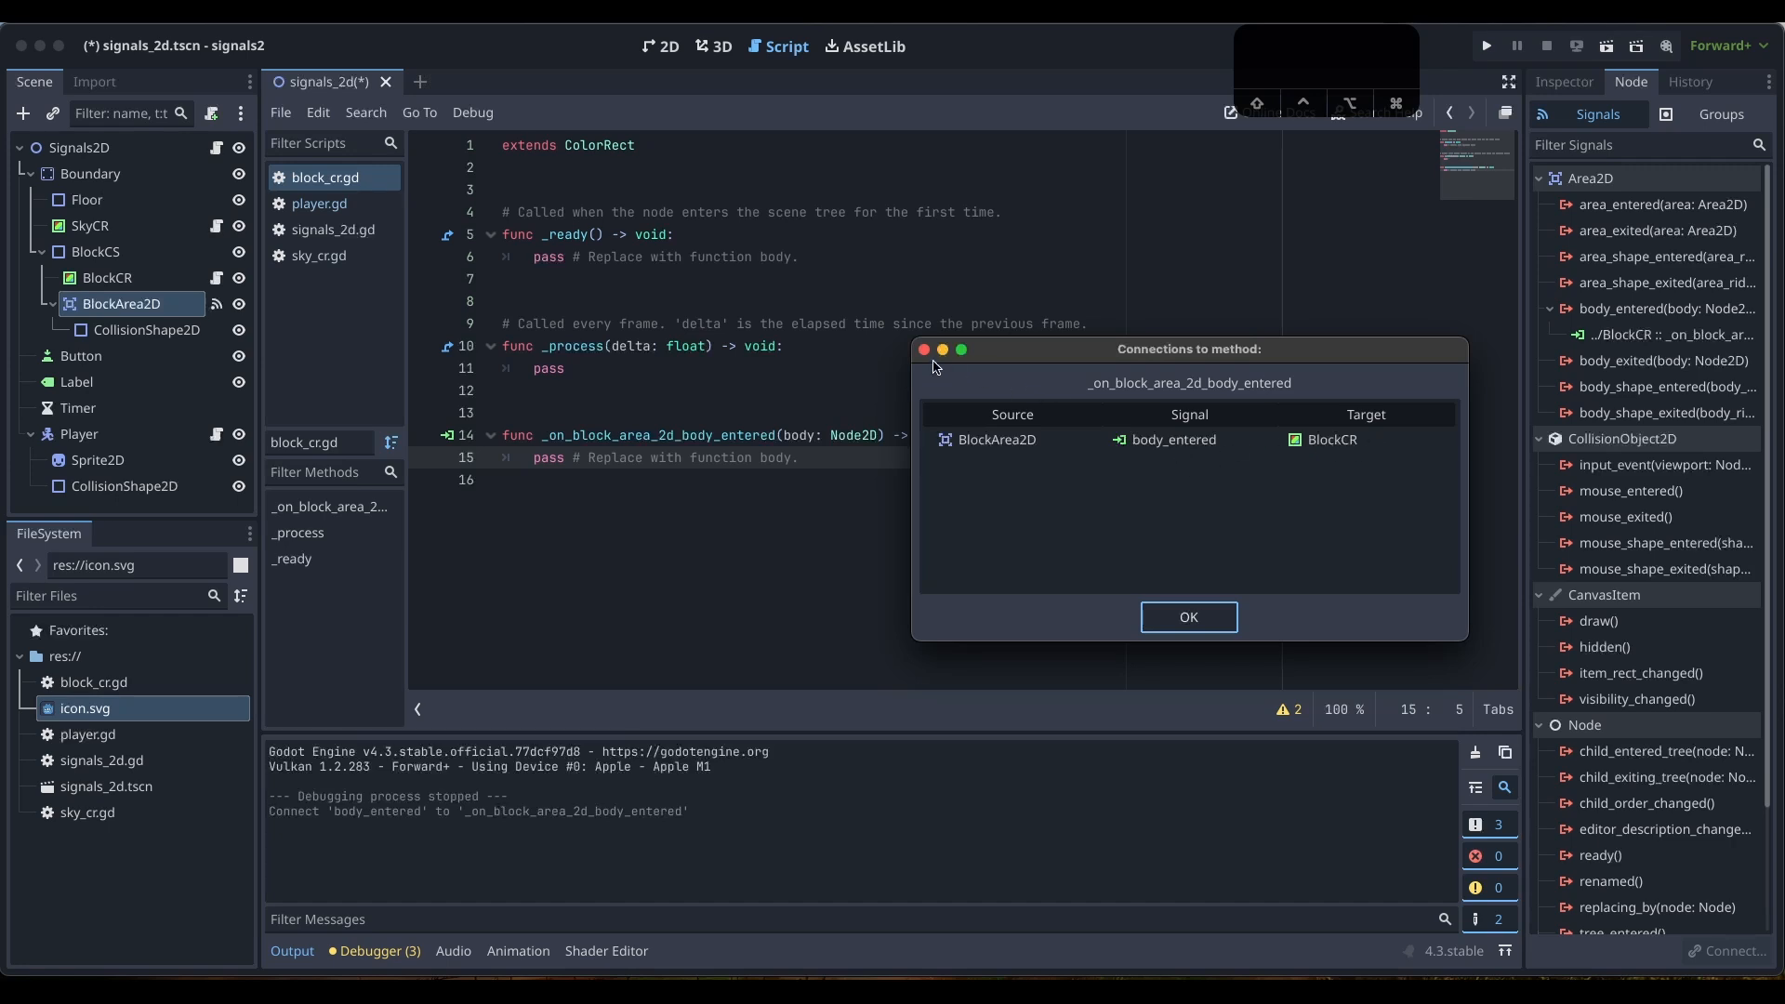
pyautogui.click(924, 349)
# Add the condition "if body is CharacterBody2D:" as the first line of the _on_block_area_2d_body_entered function in block_cr.gd
pyautogui.click(1010, 428)
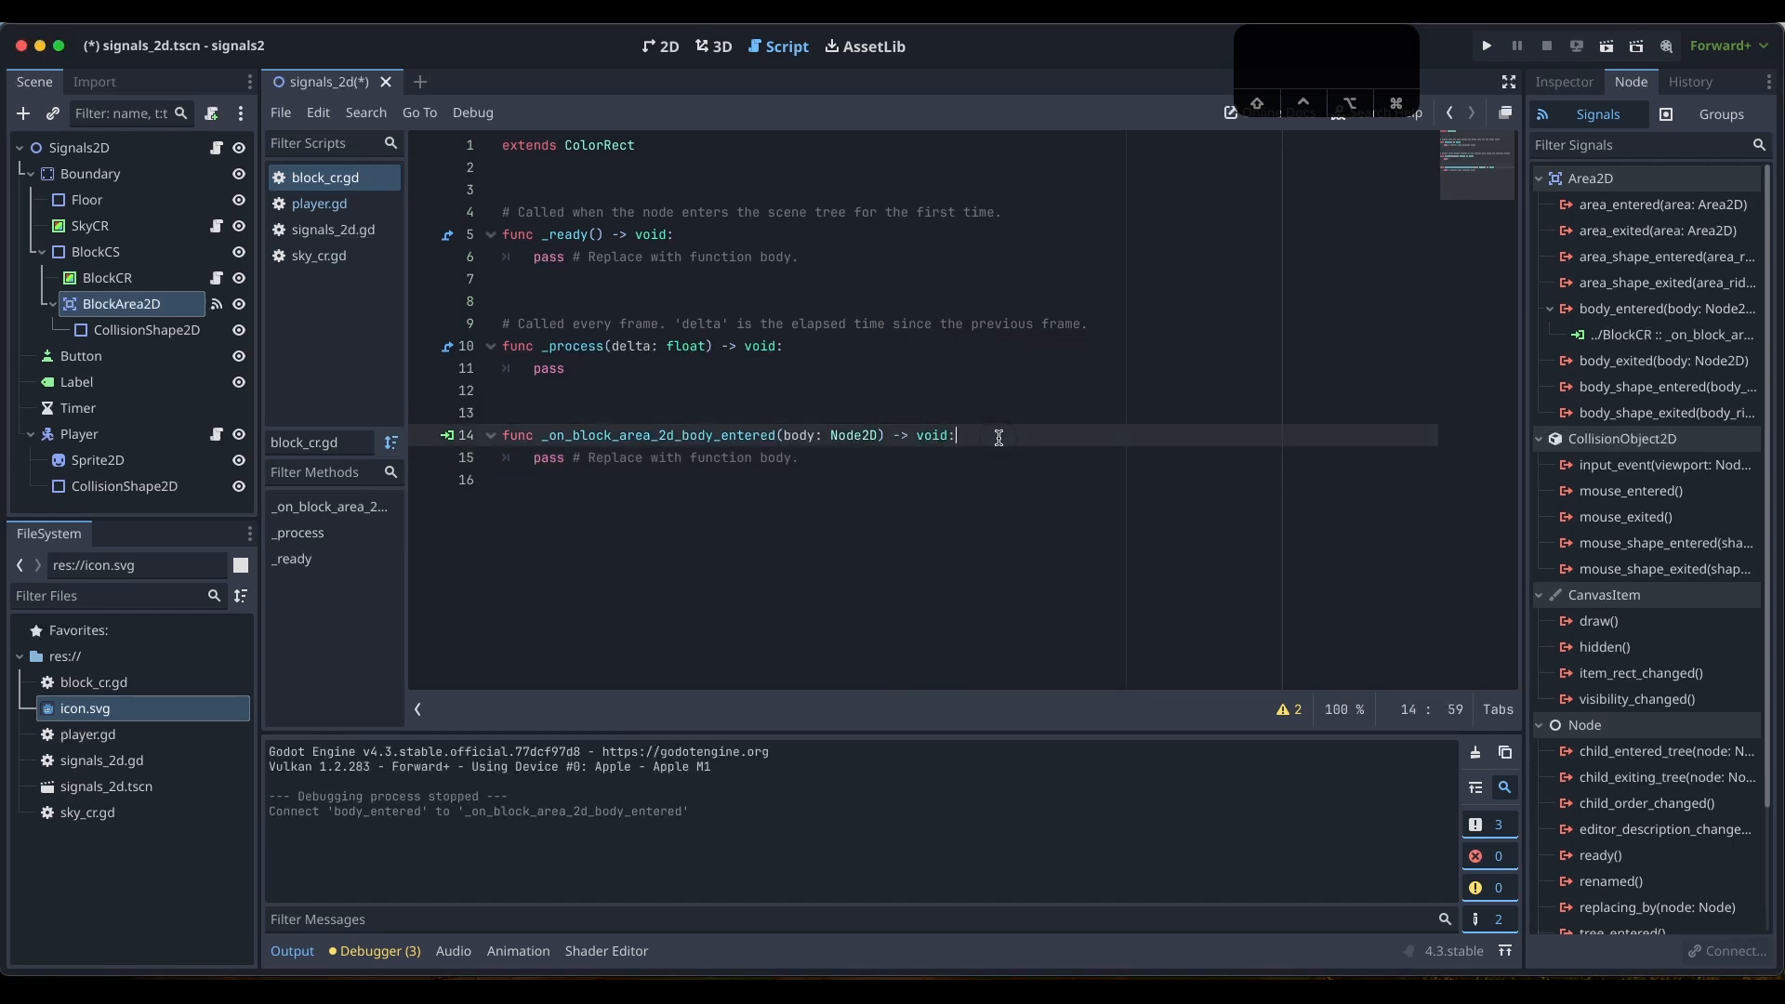
pyautogui.press('Return')
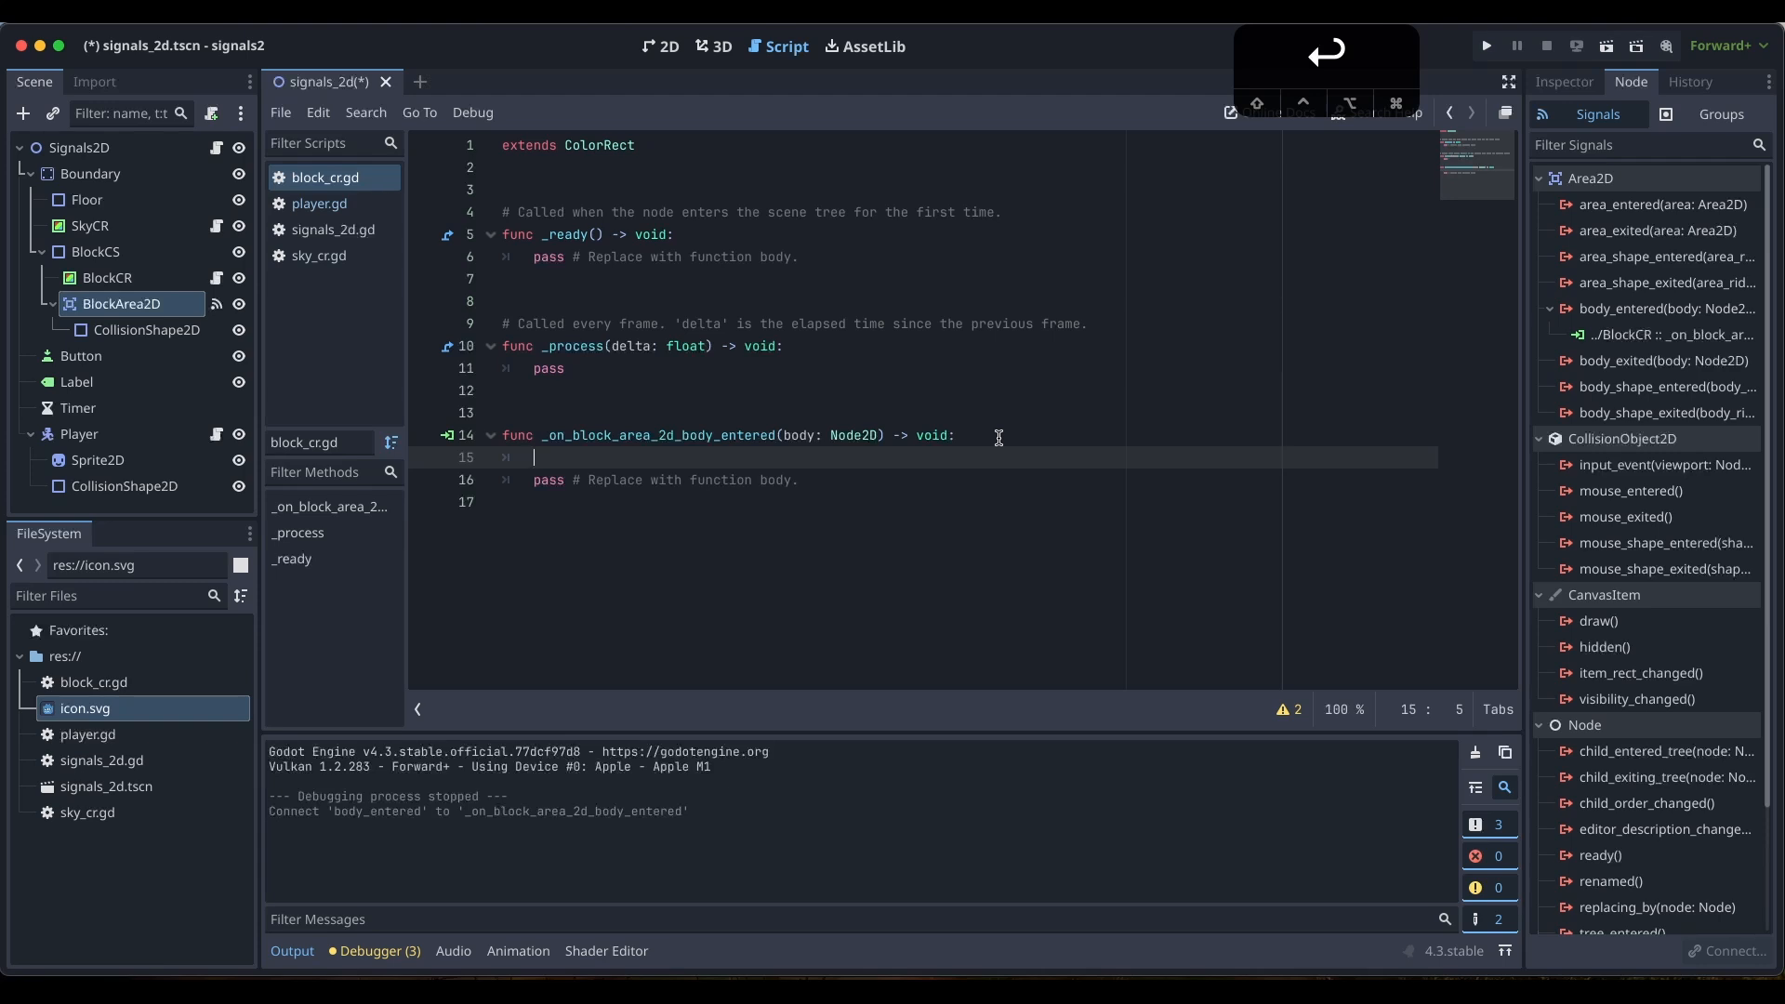
pyautogui.write('if bvo')
pyautogui.press('BackSpace')
pyautogui.press('BackSpace')
pyautogui.write('ody ')
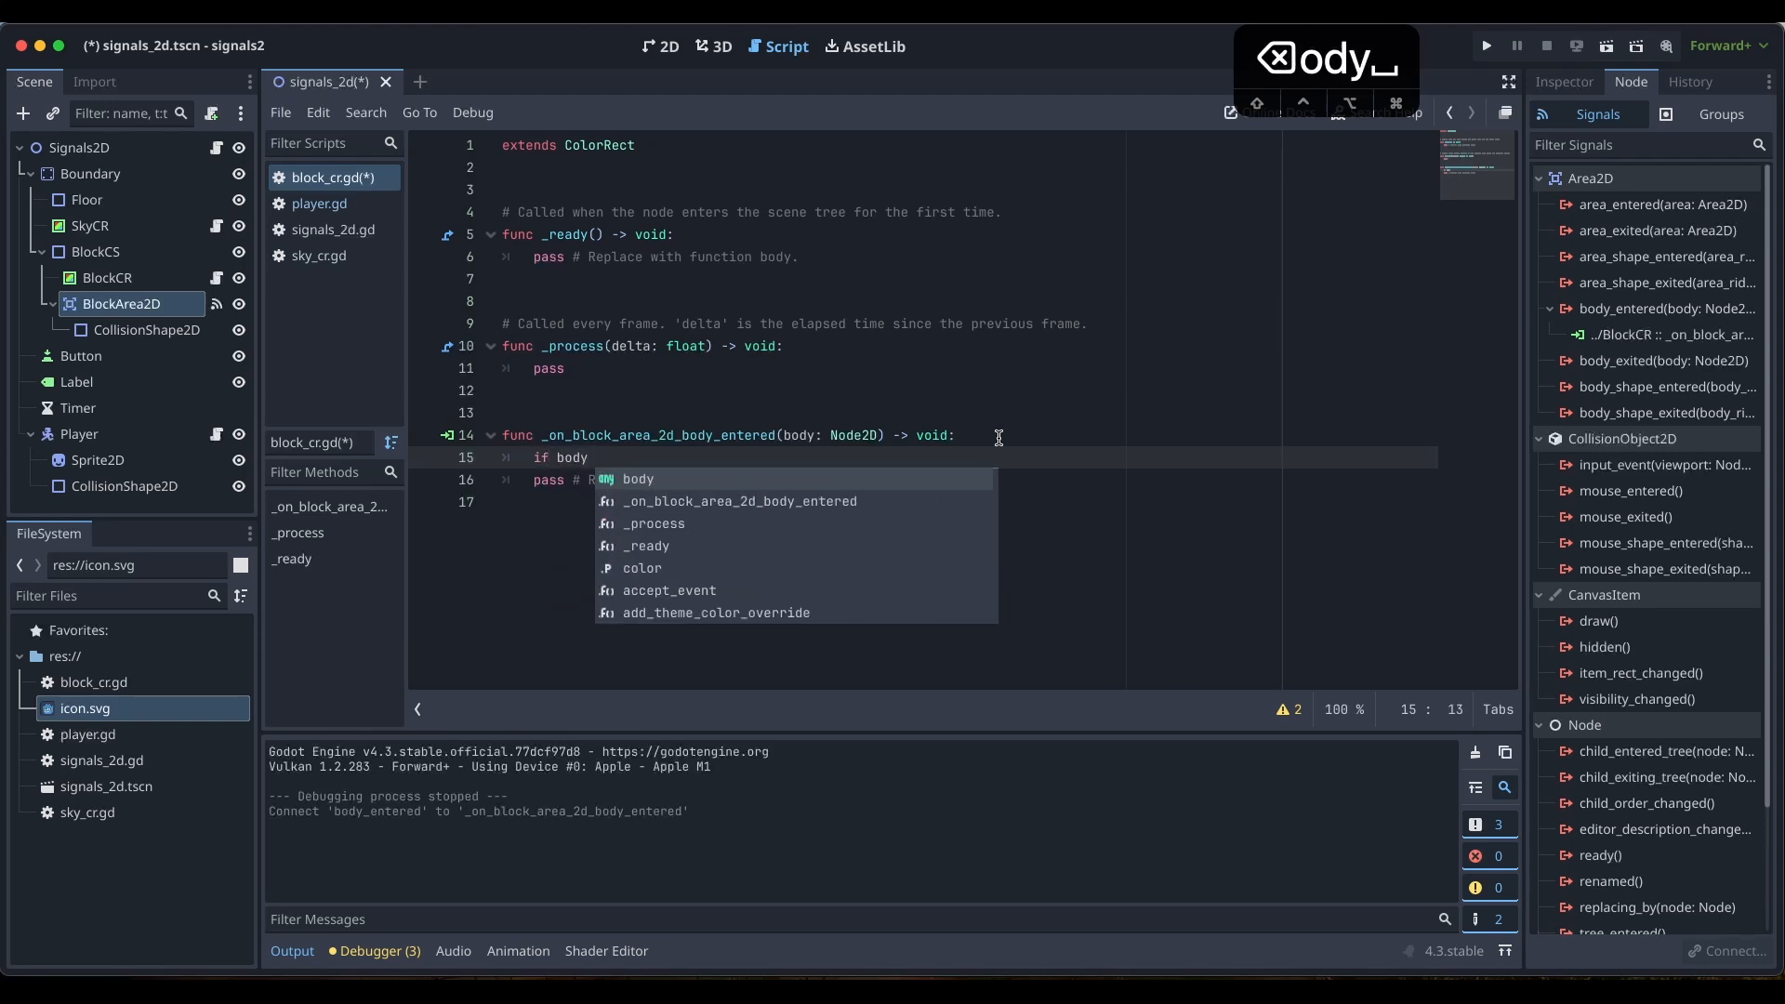
pyautogui.write('is Chact')
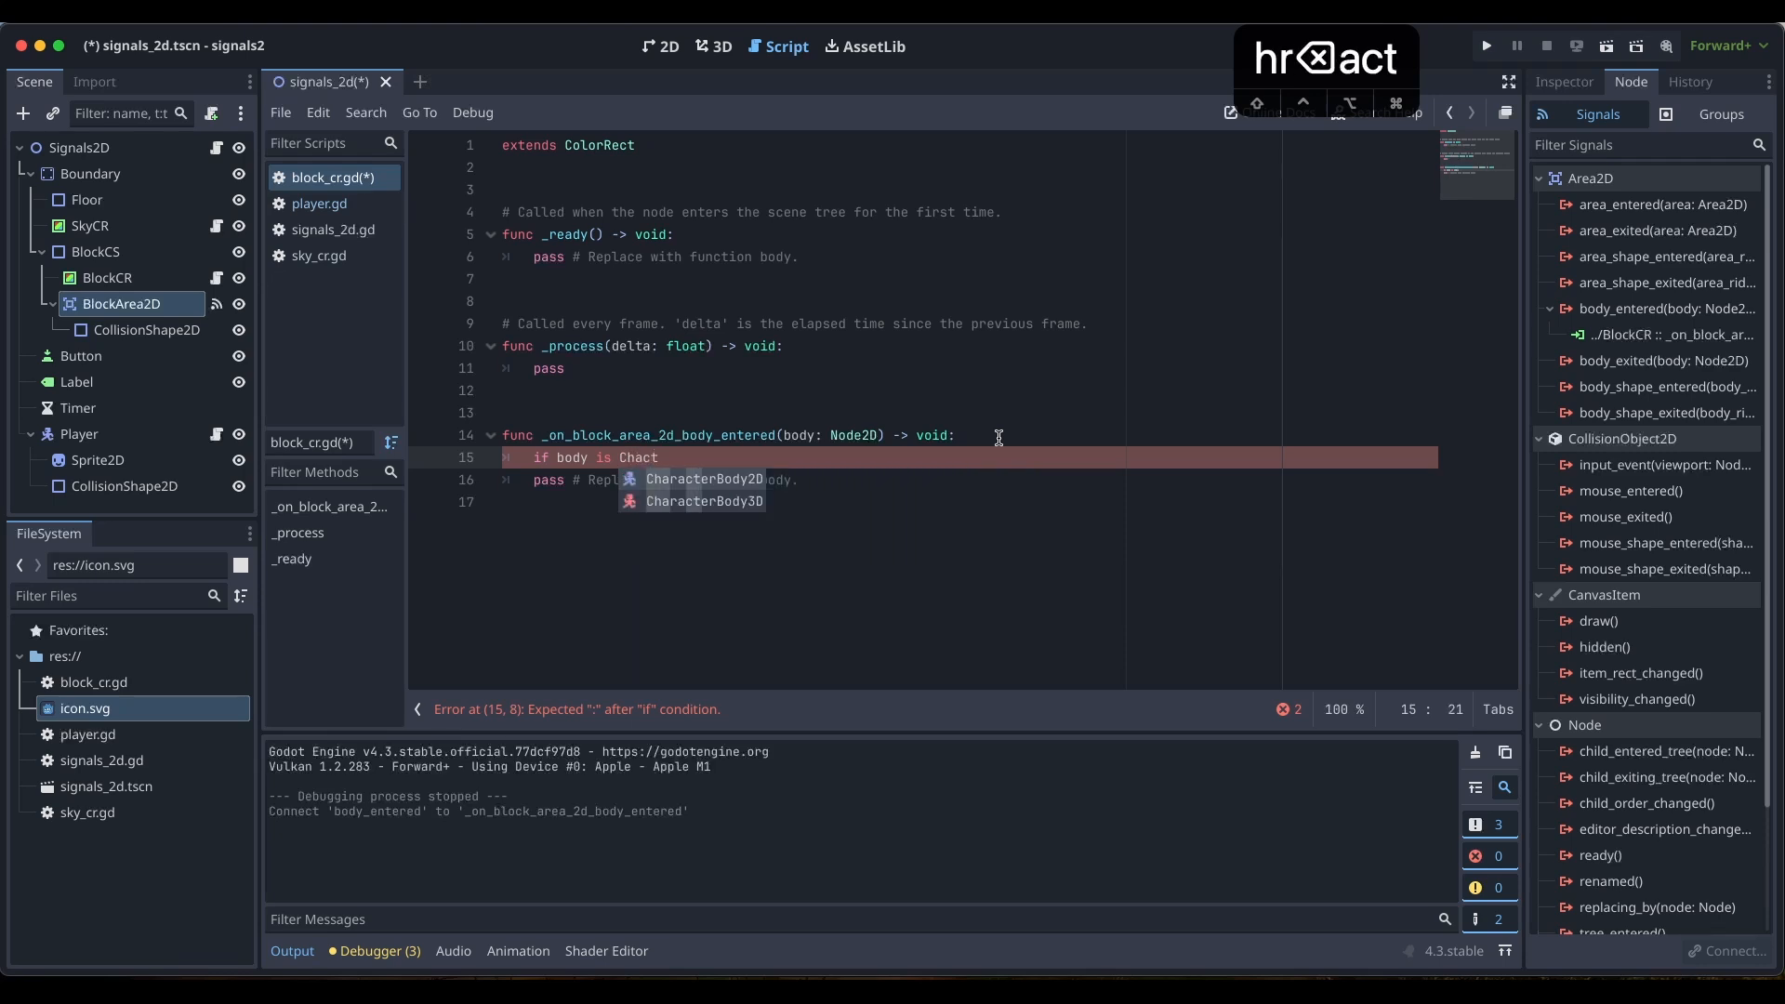
pyautogui.write('ter')
pyautogui.press('BackSpace')
pyautogui.press('BackSpace')
pyautogui.press('BackSpace')
pyautogui.write('t')
pyautogui.press('BackSpace')
pyautogui.write('er')
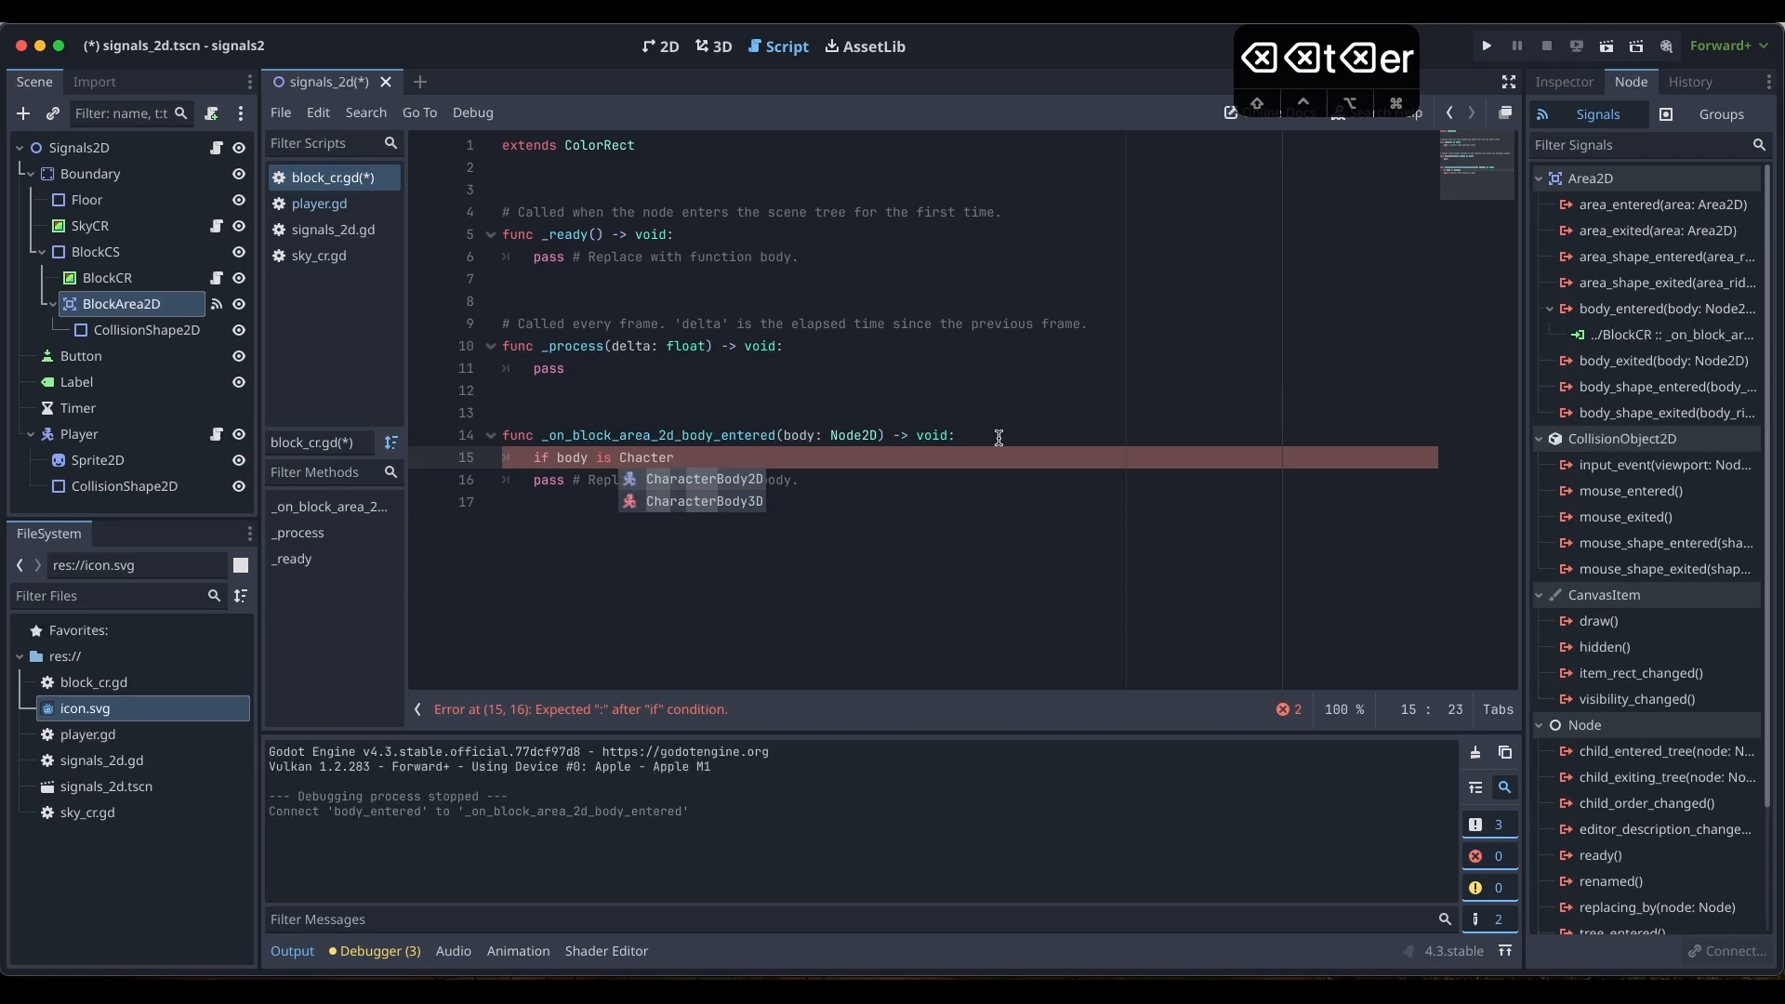
pyautogui.press('BackSpace')
pyautogui.press('BackSpace')
pyautogui.press('BackSpace')
pyautogui.press('BackSpace')
pyautogui.write('ra')
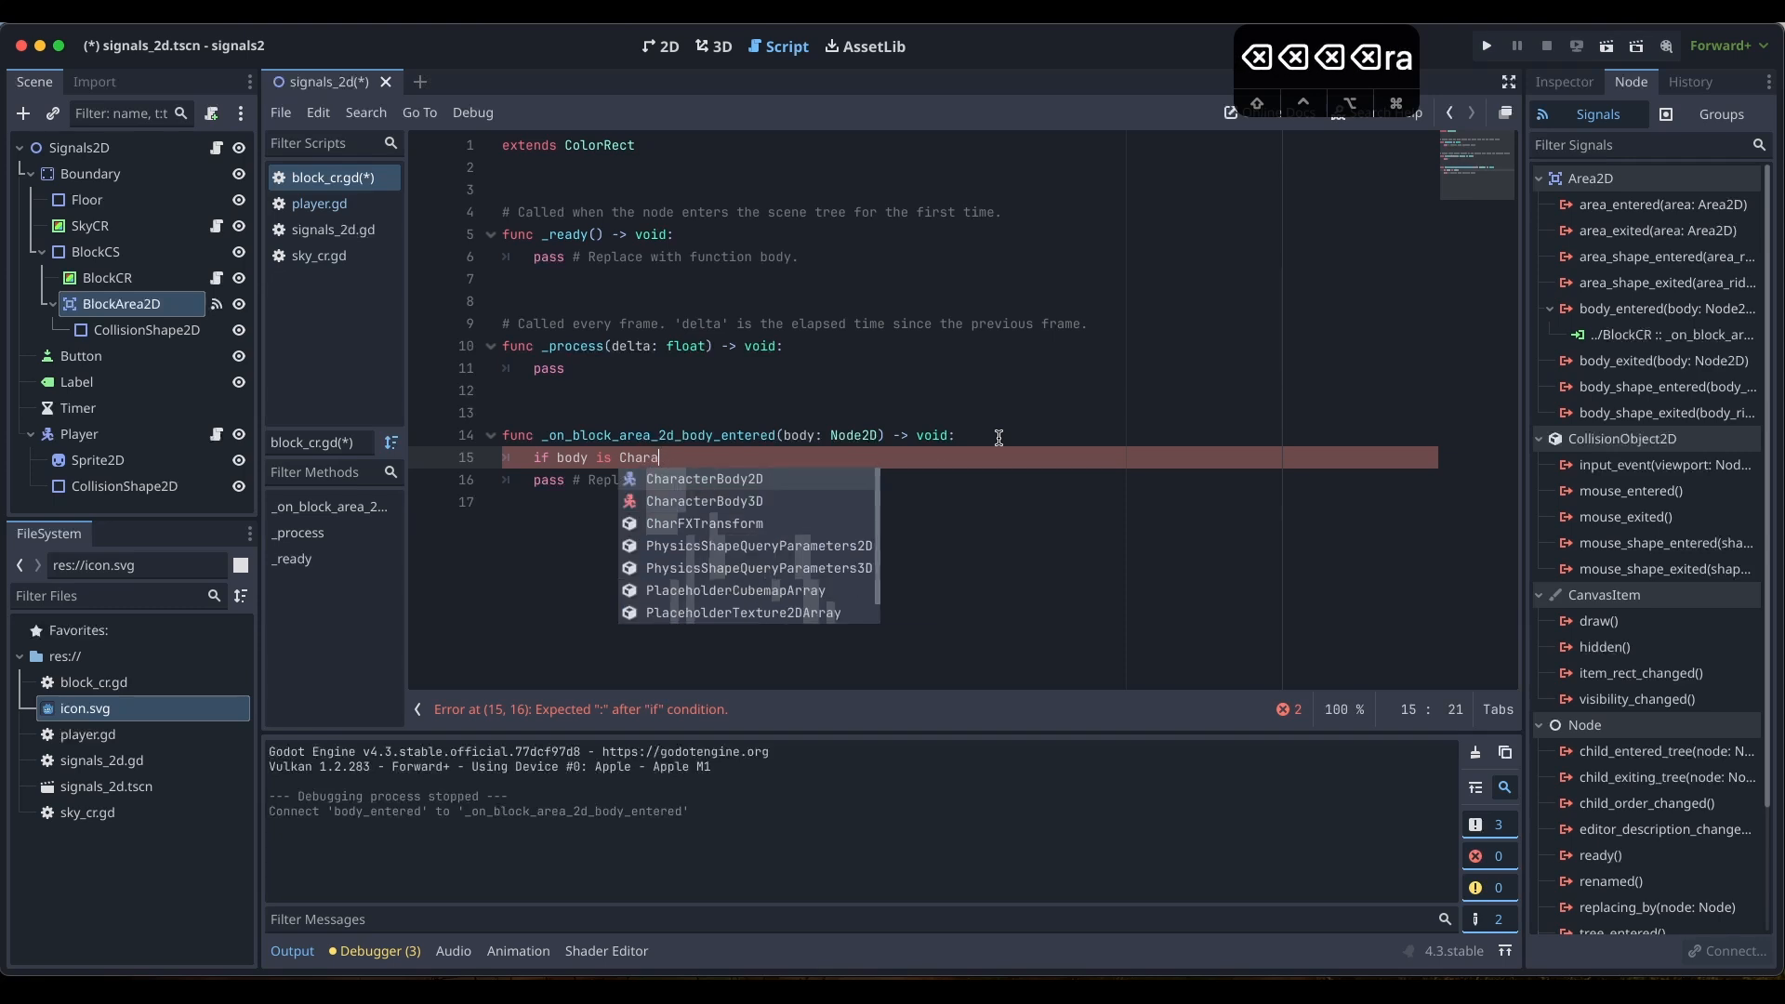
pyautogui.write('cterBody2')
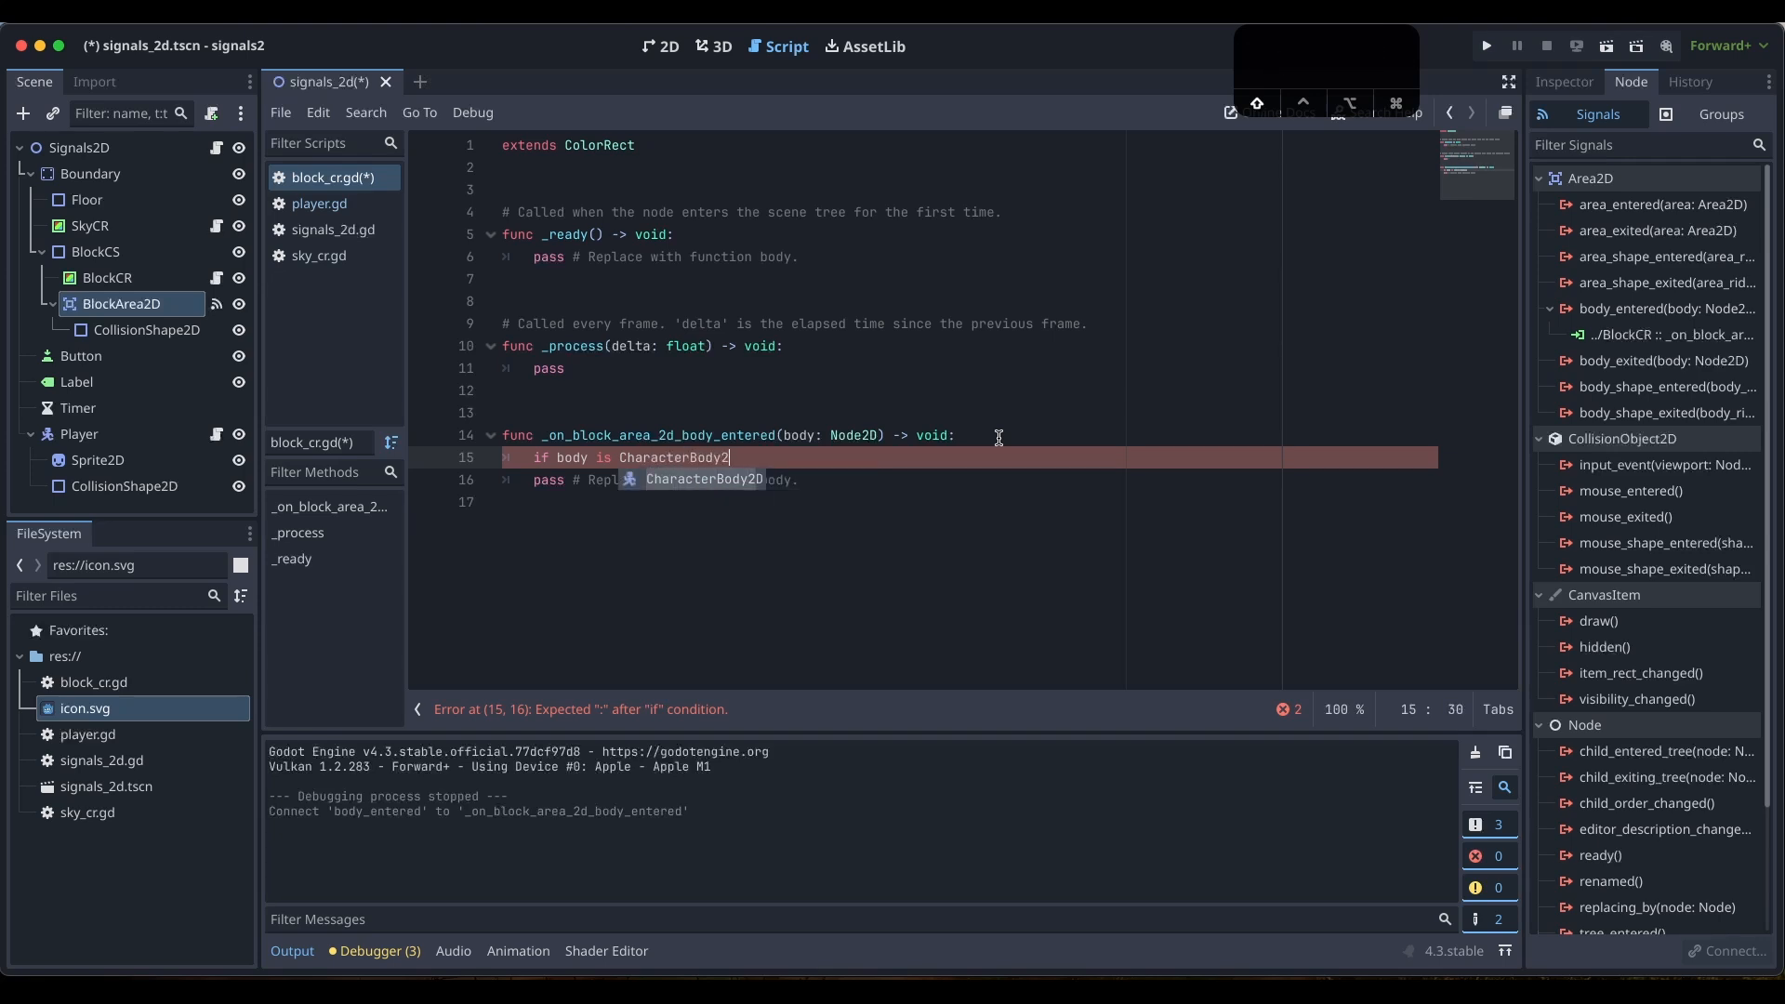
pyautogui.press('Return')
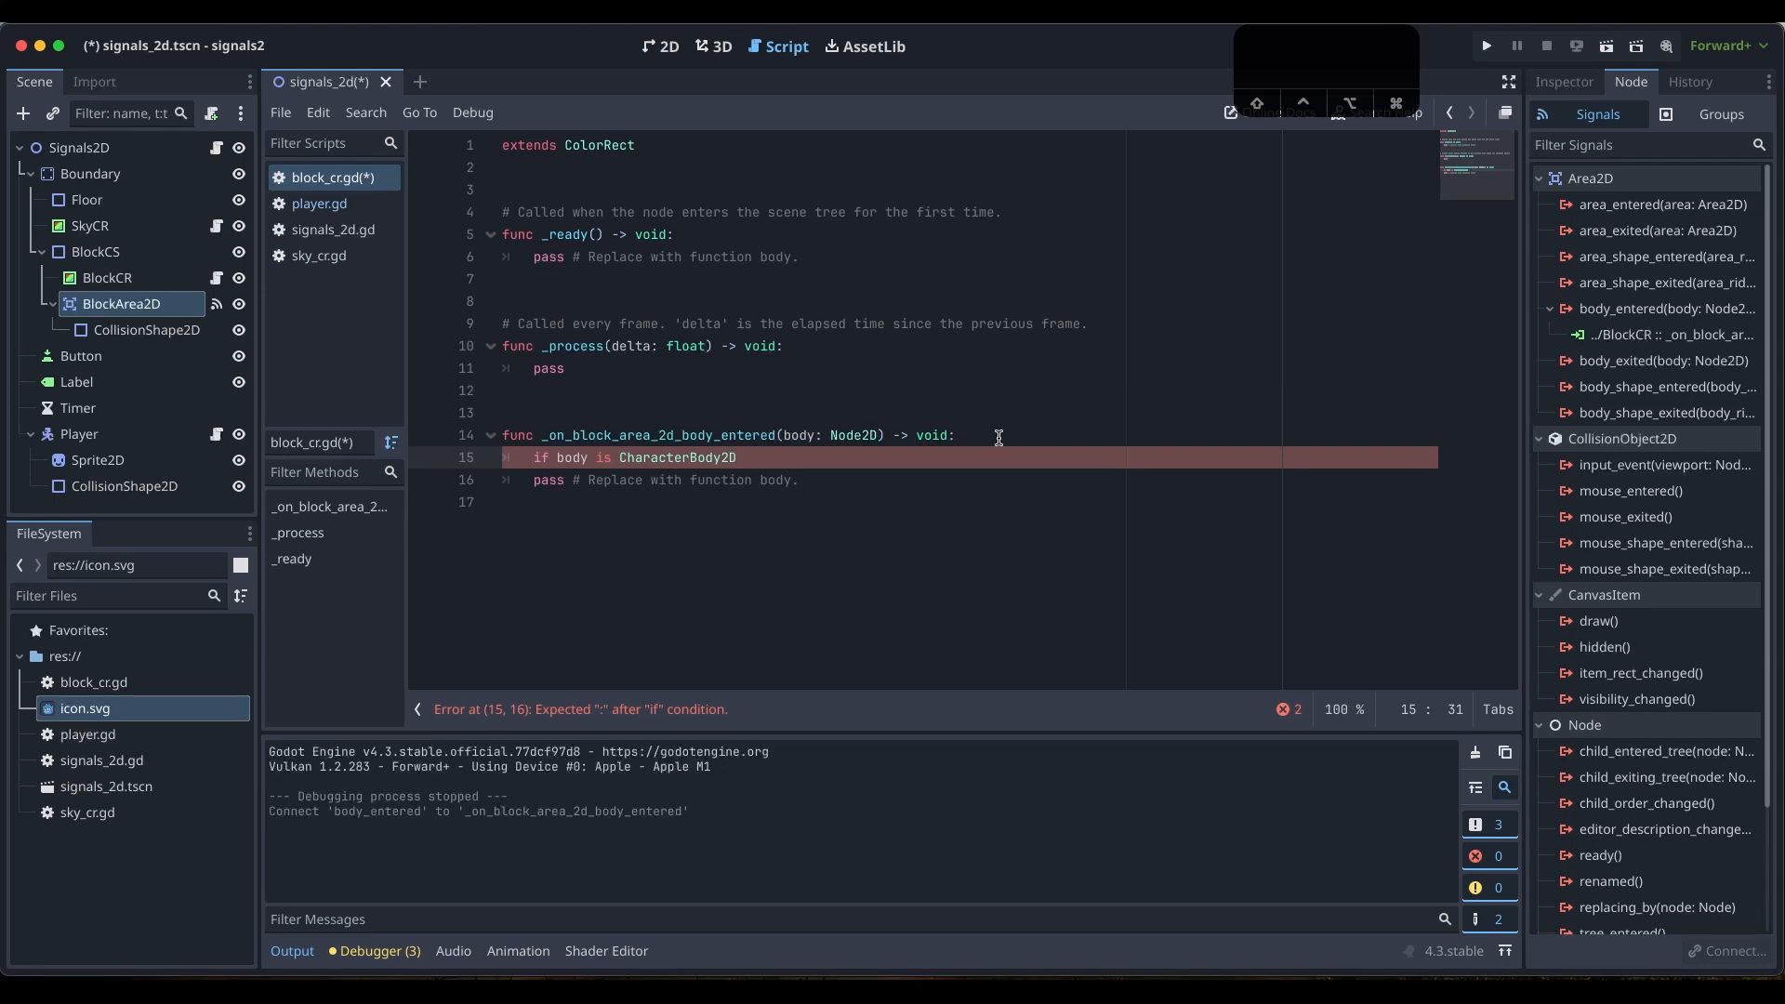
pyautogui.write(':')
pyautogui.press('Return')
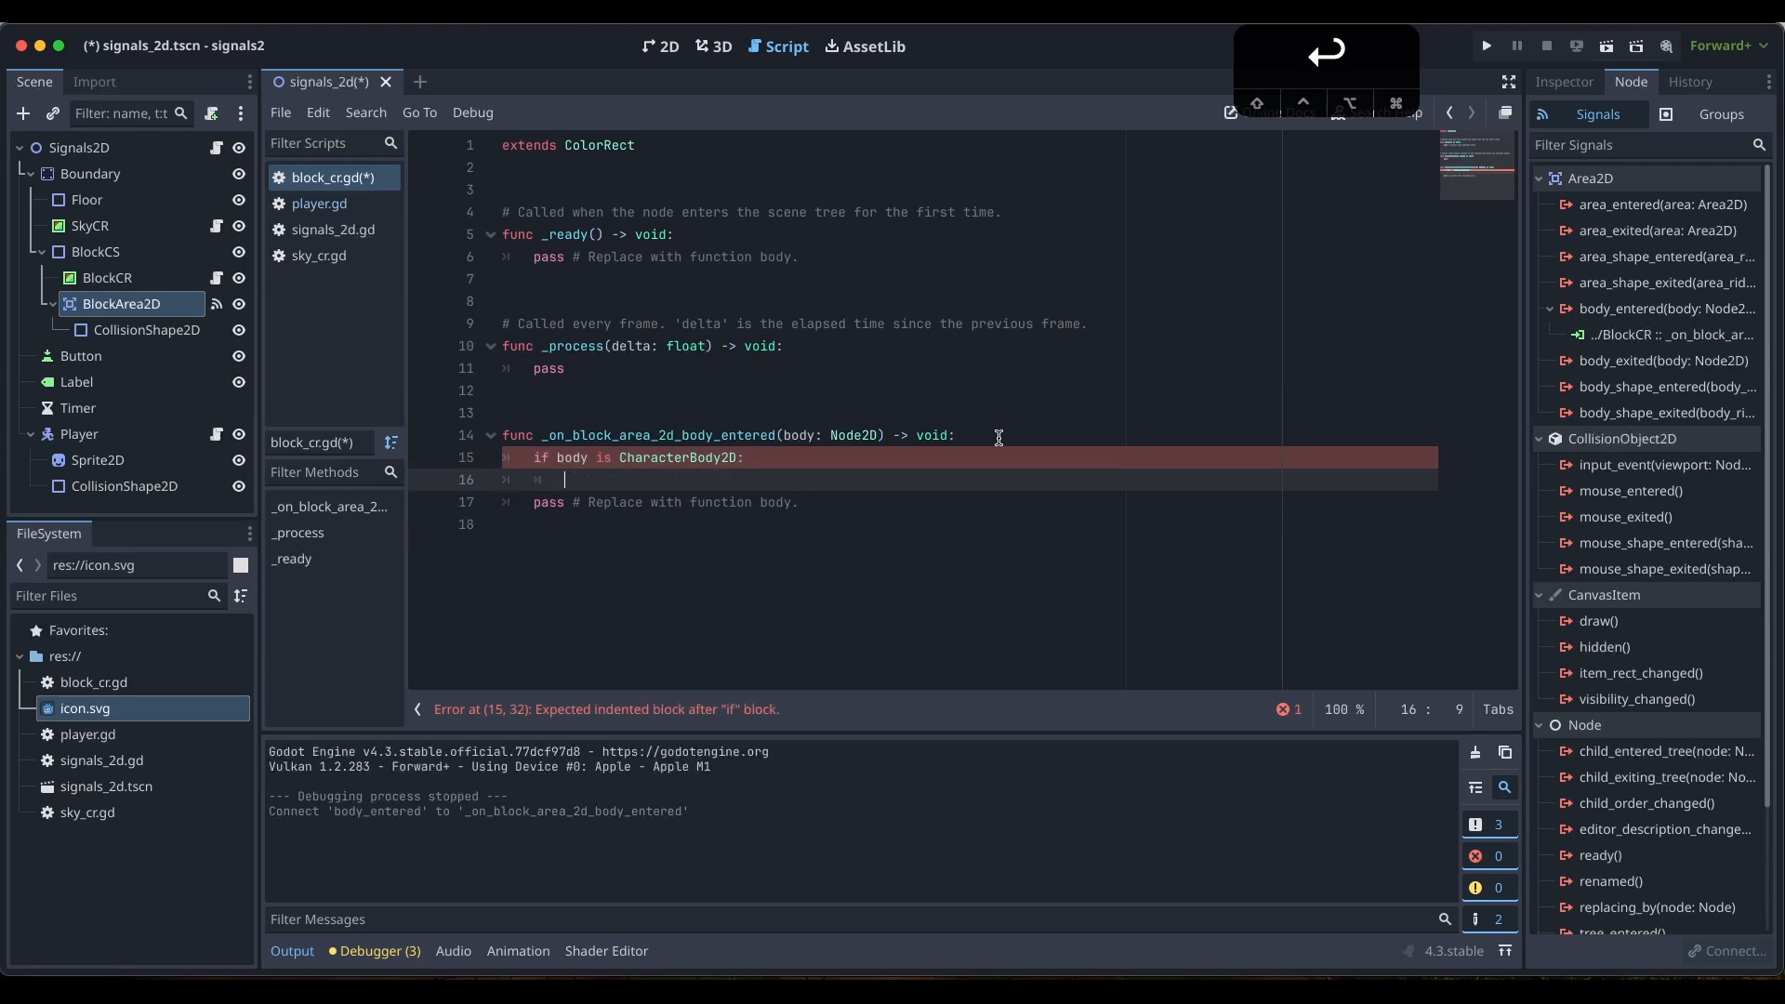
# Inside the CharacterBody2D condition, add the line "self.color = Color.GOLD"
pyautogui.write('self.co')
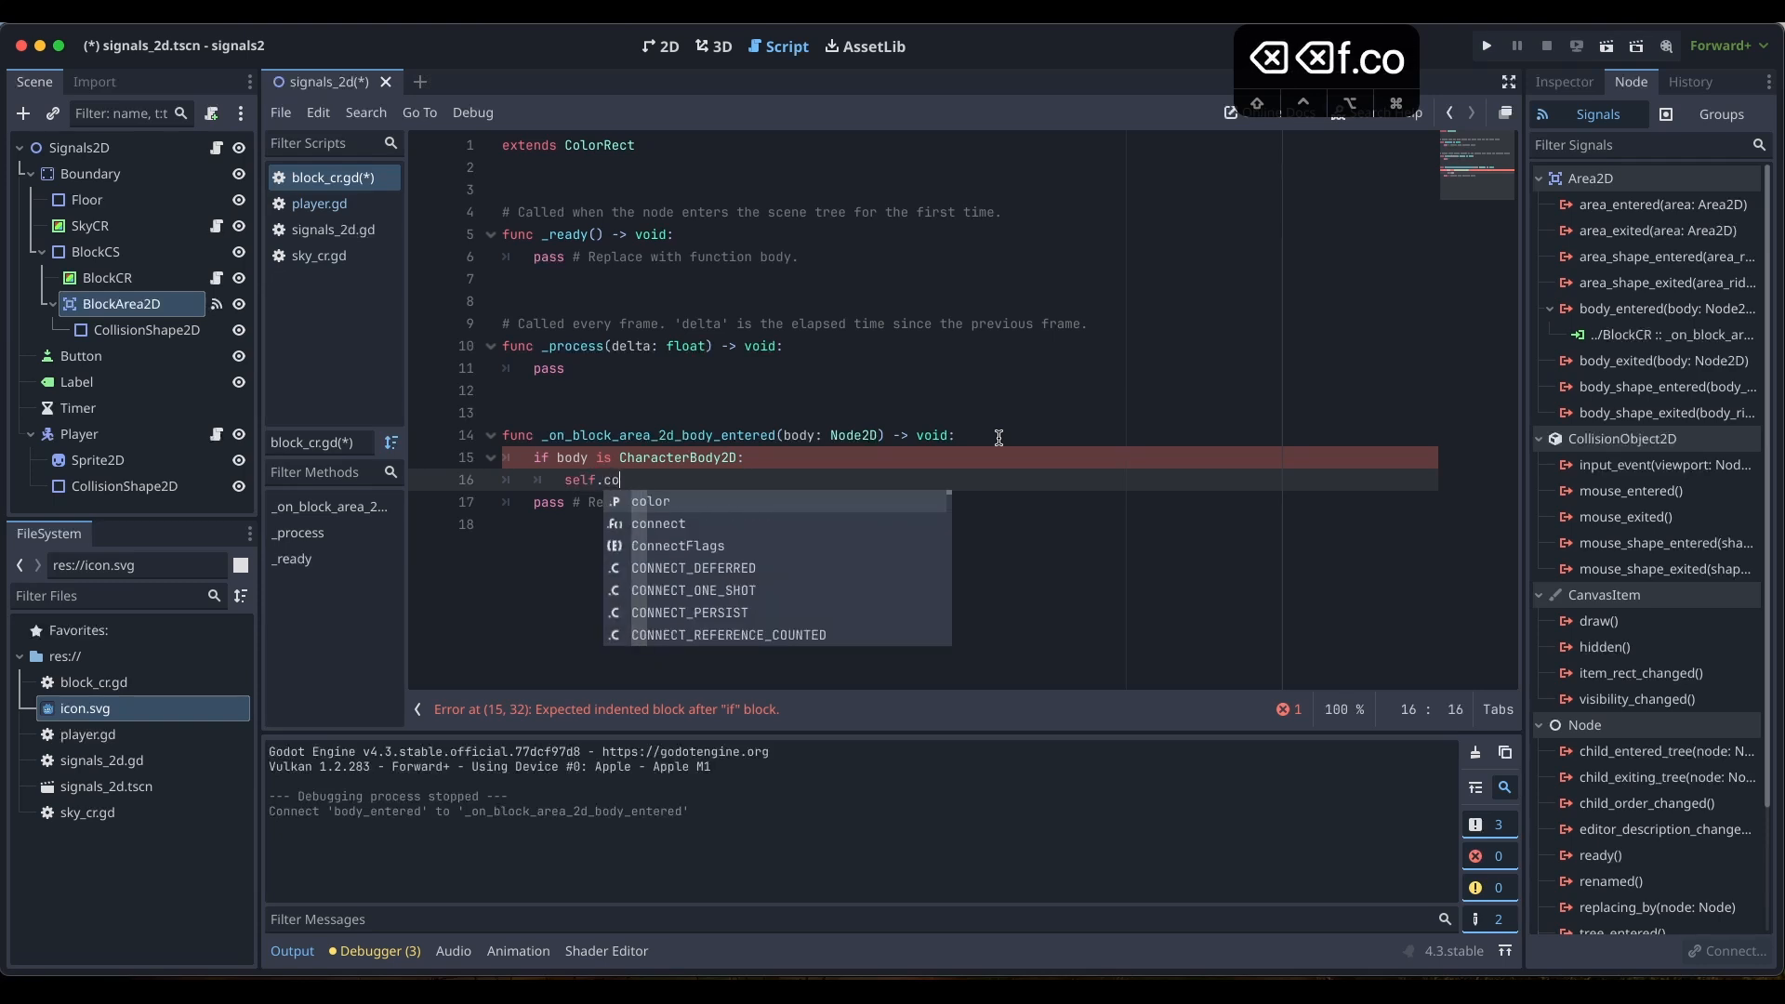
pyautogui.write('lor ')
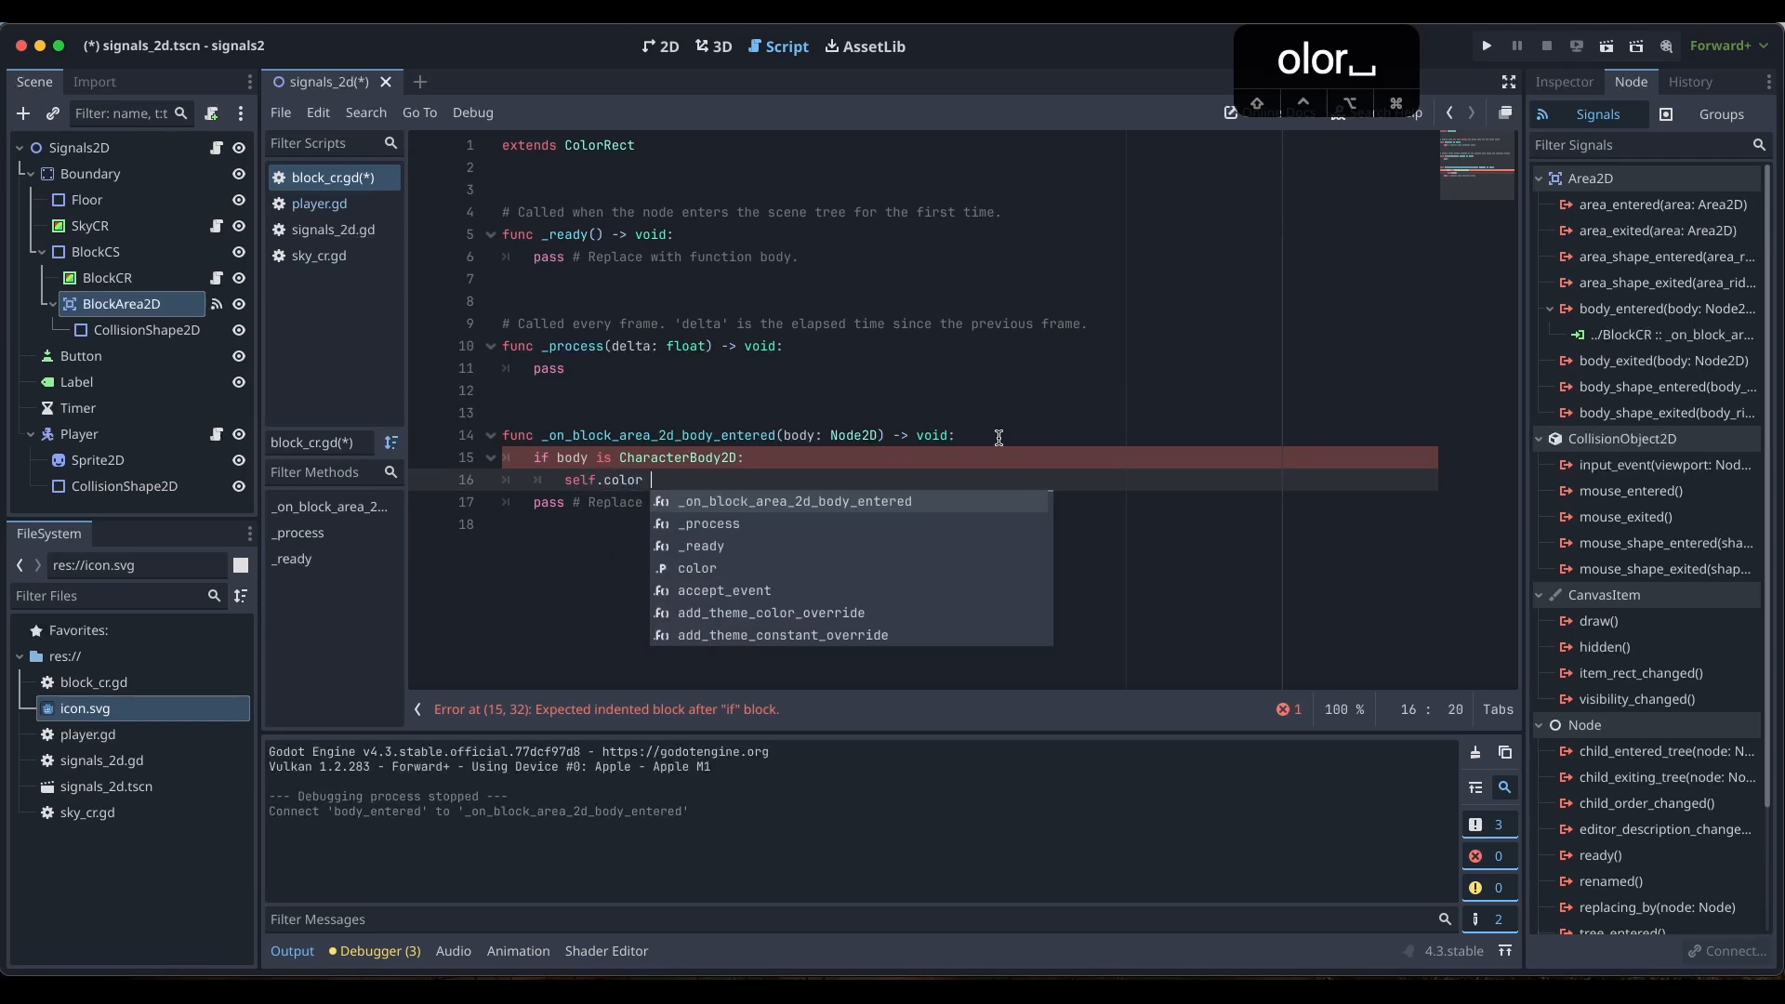
pyautogui.write('= Col')
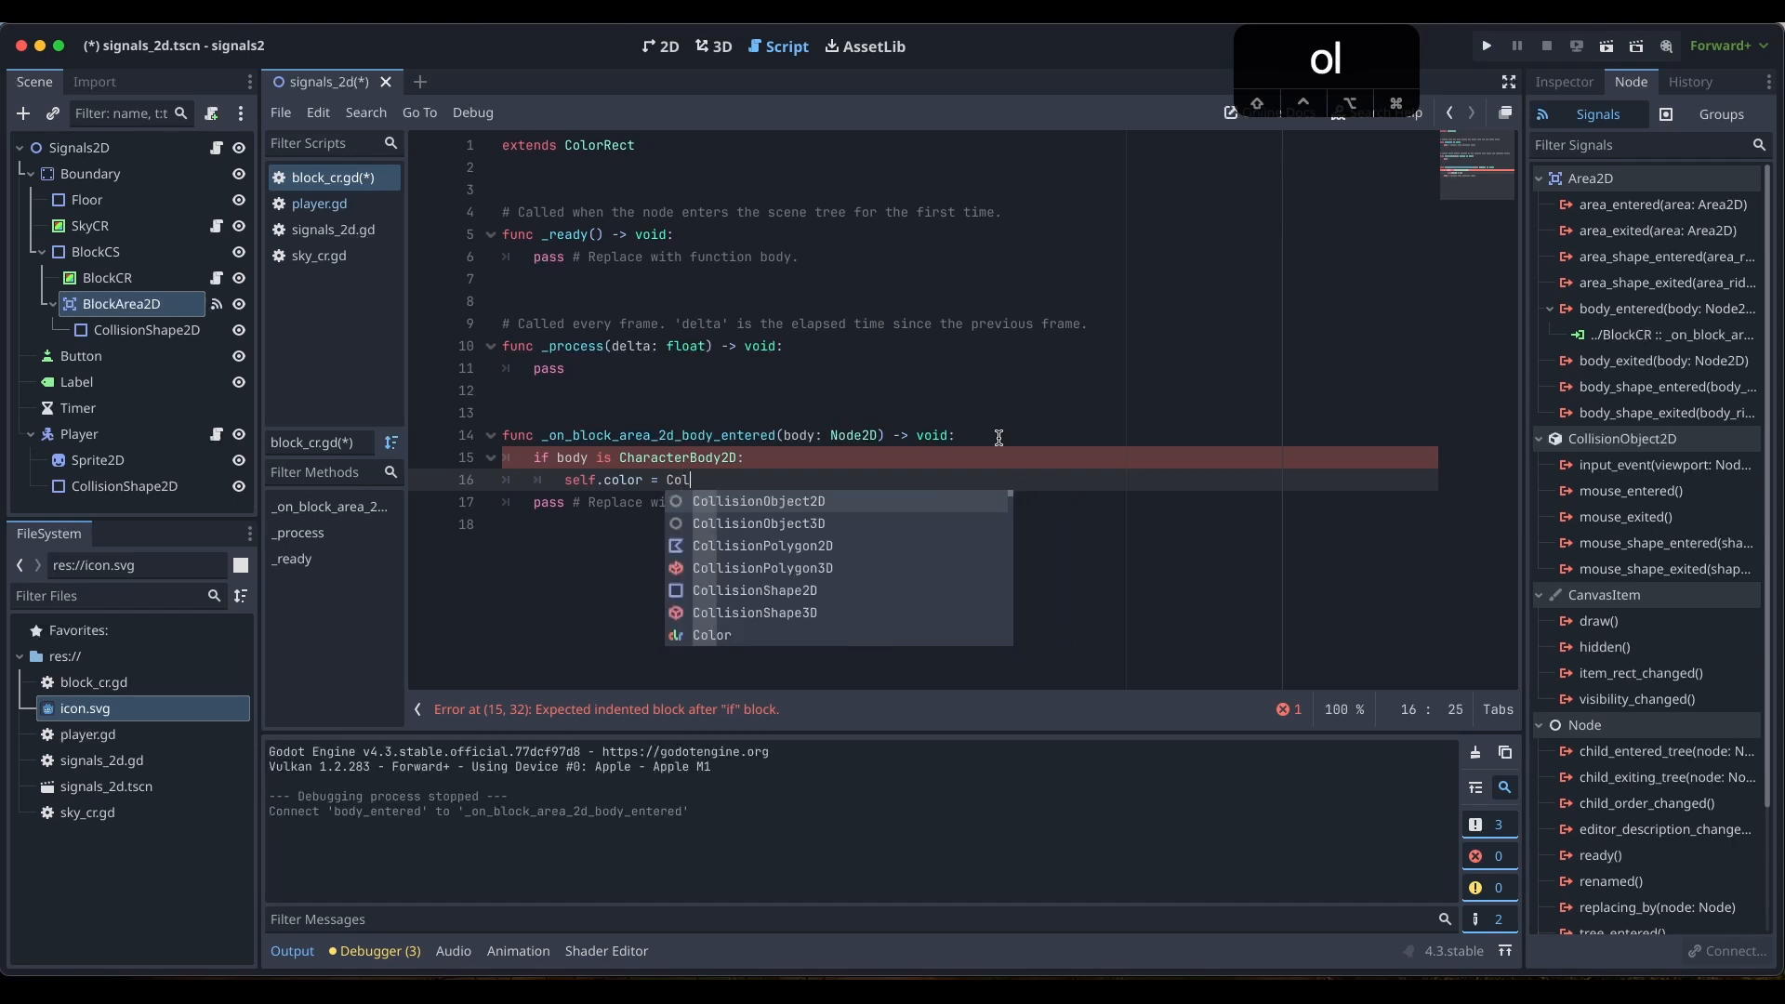
pyautogui.write('or.GOLD')
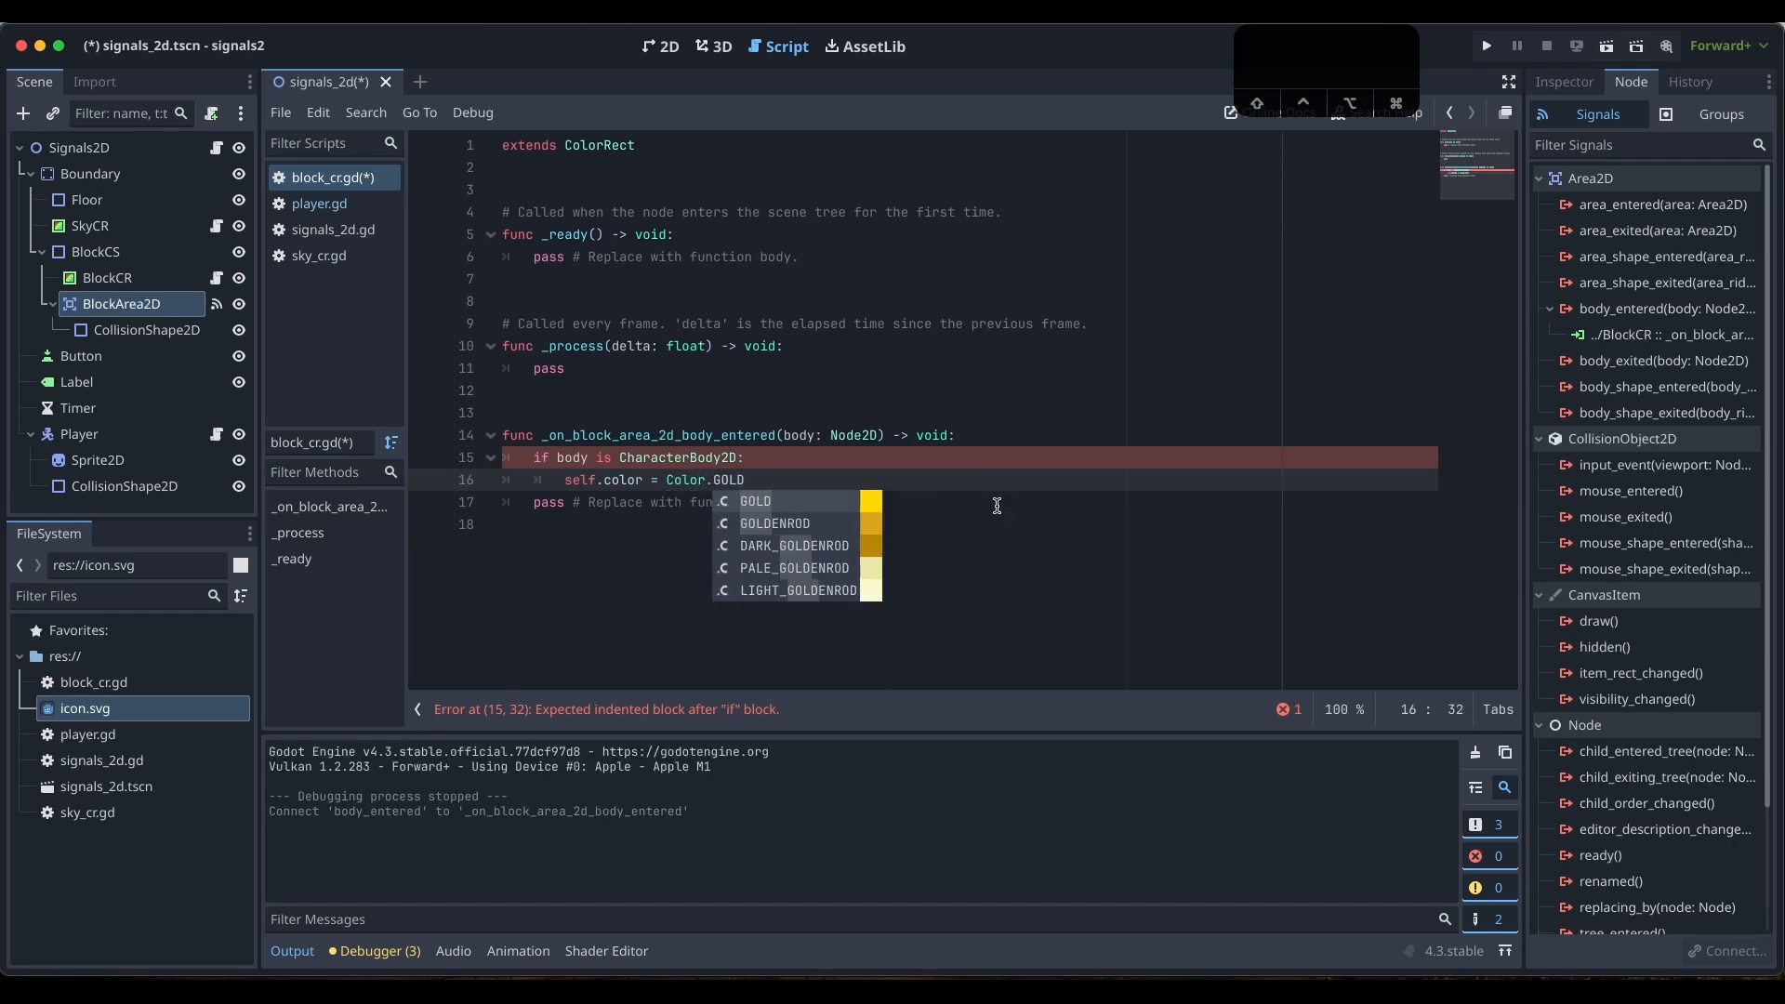
pyautogui.click(628, 639)
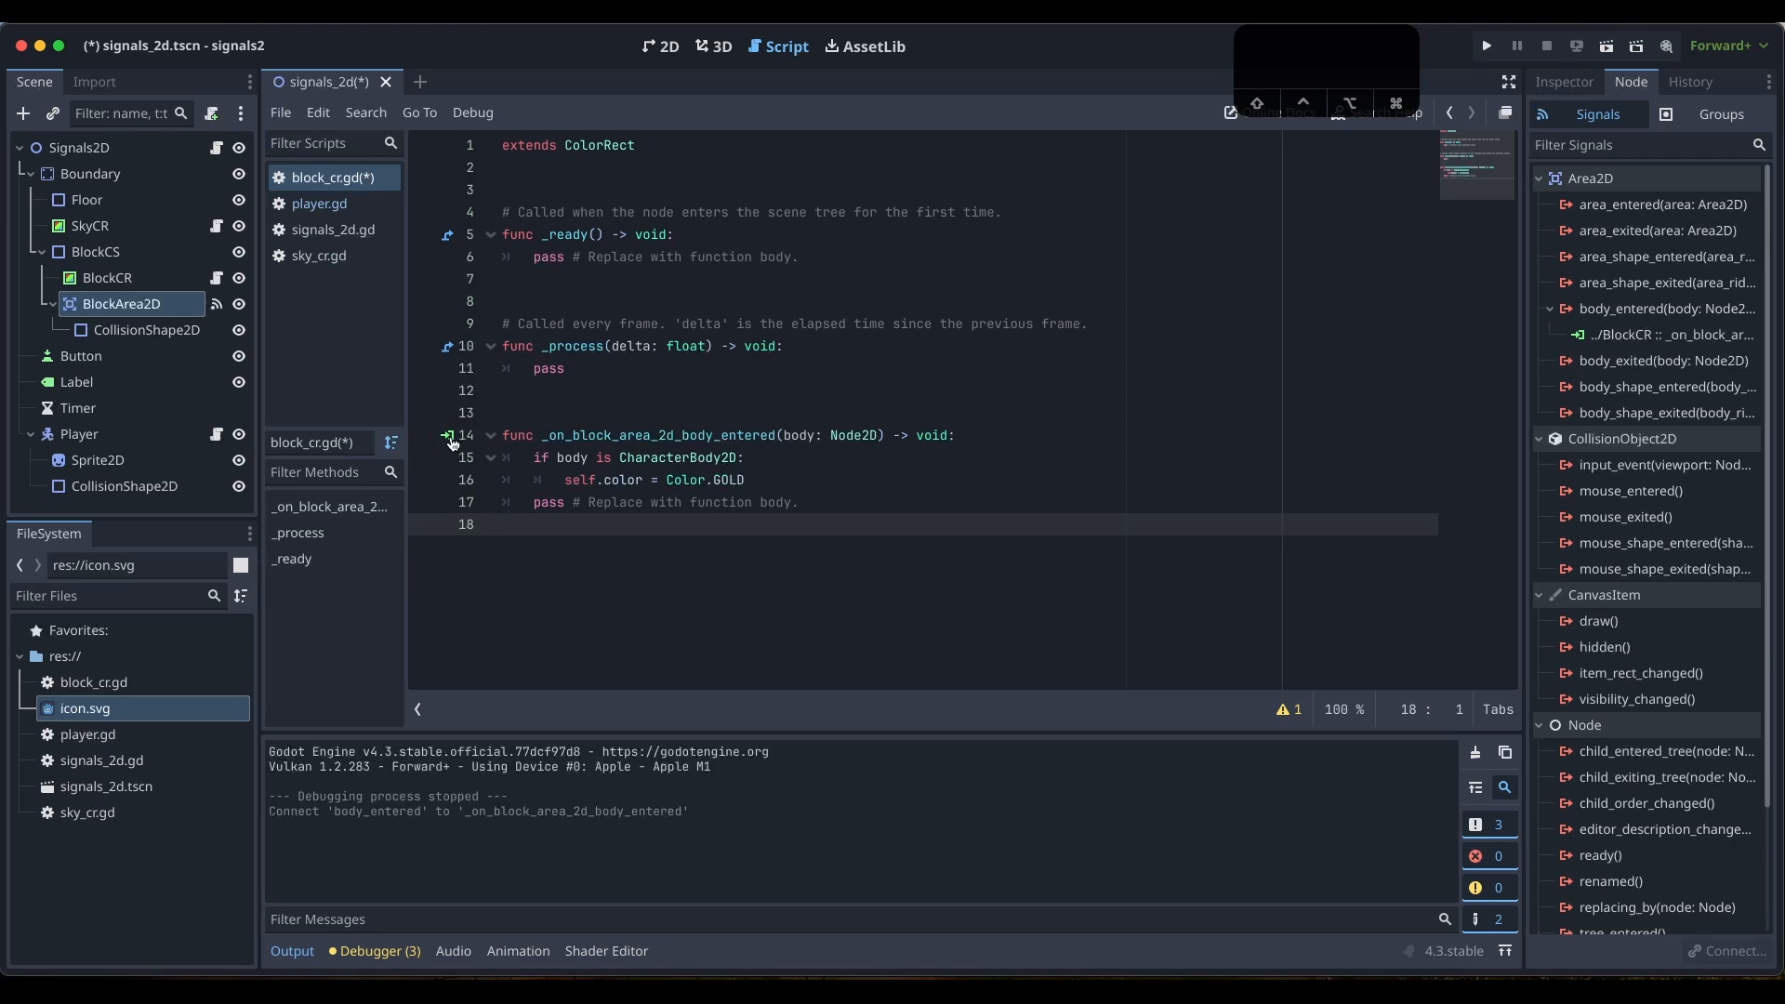
# Delete the default _ready and _process functions with their comments from block_cr.gd, and save the changes
pyautogui.moveTo(558, 410); pyautogui.dragTo(495, 176)
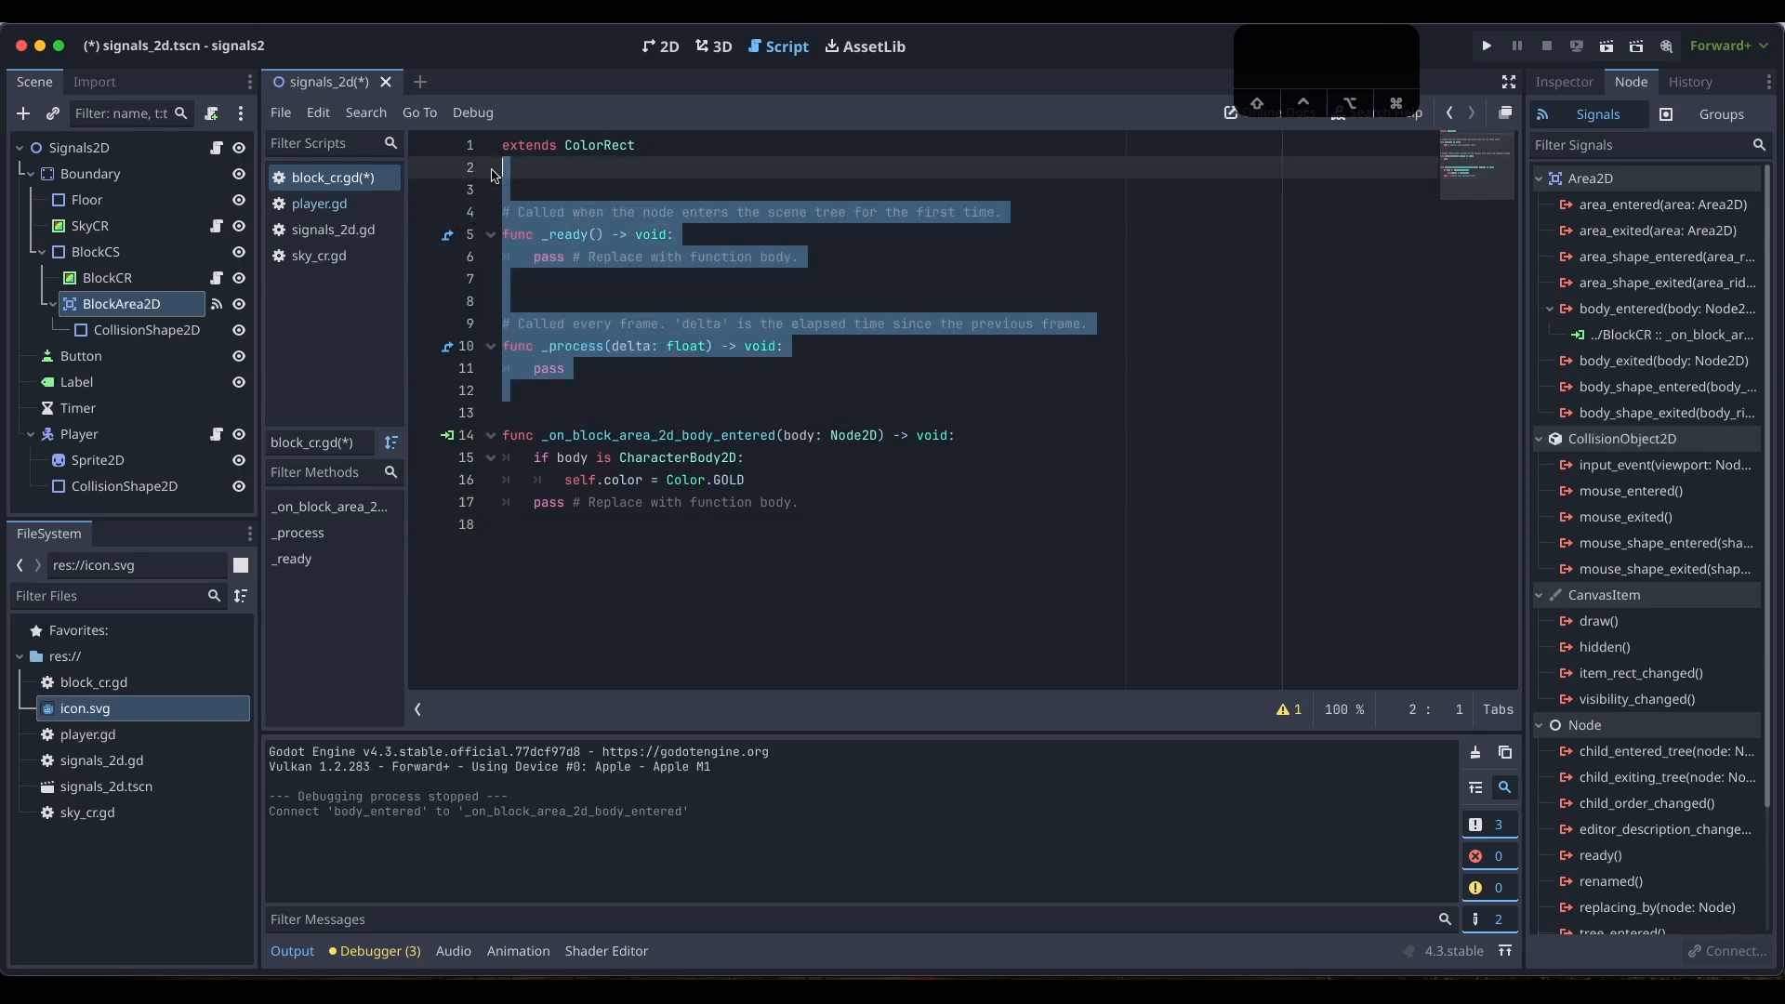
pyautogui.press('BackSpace')
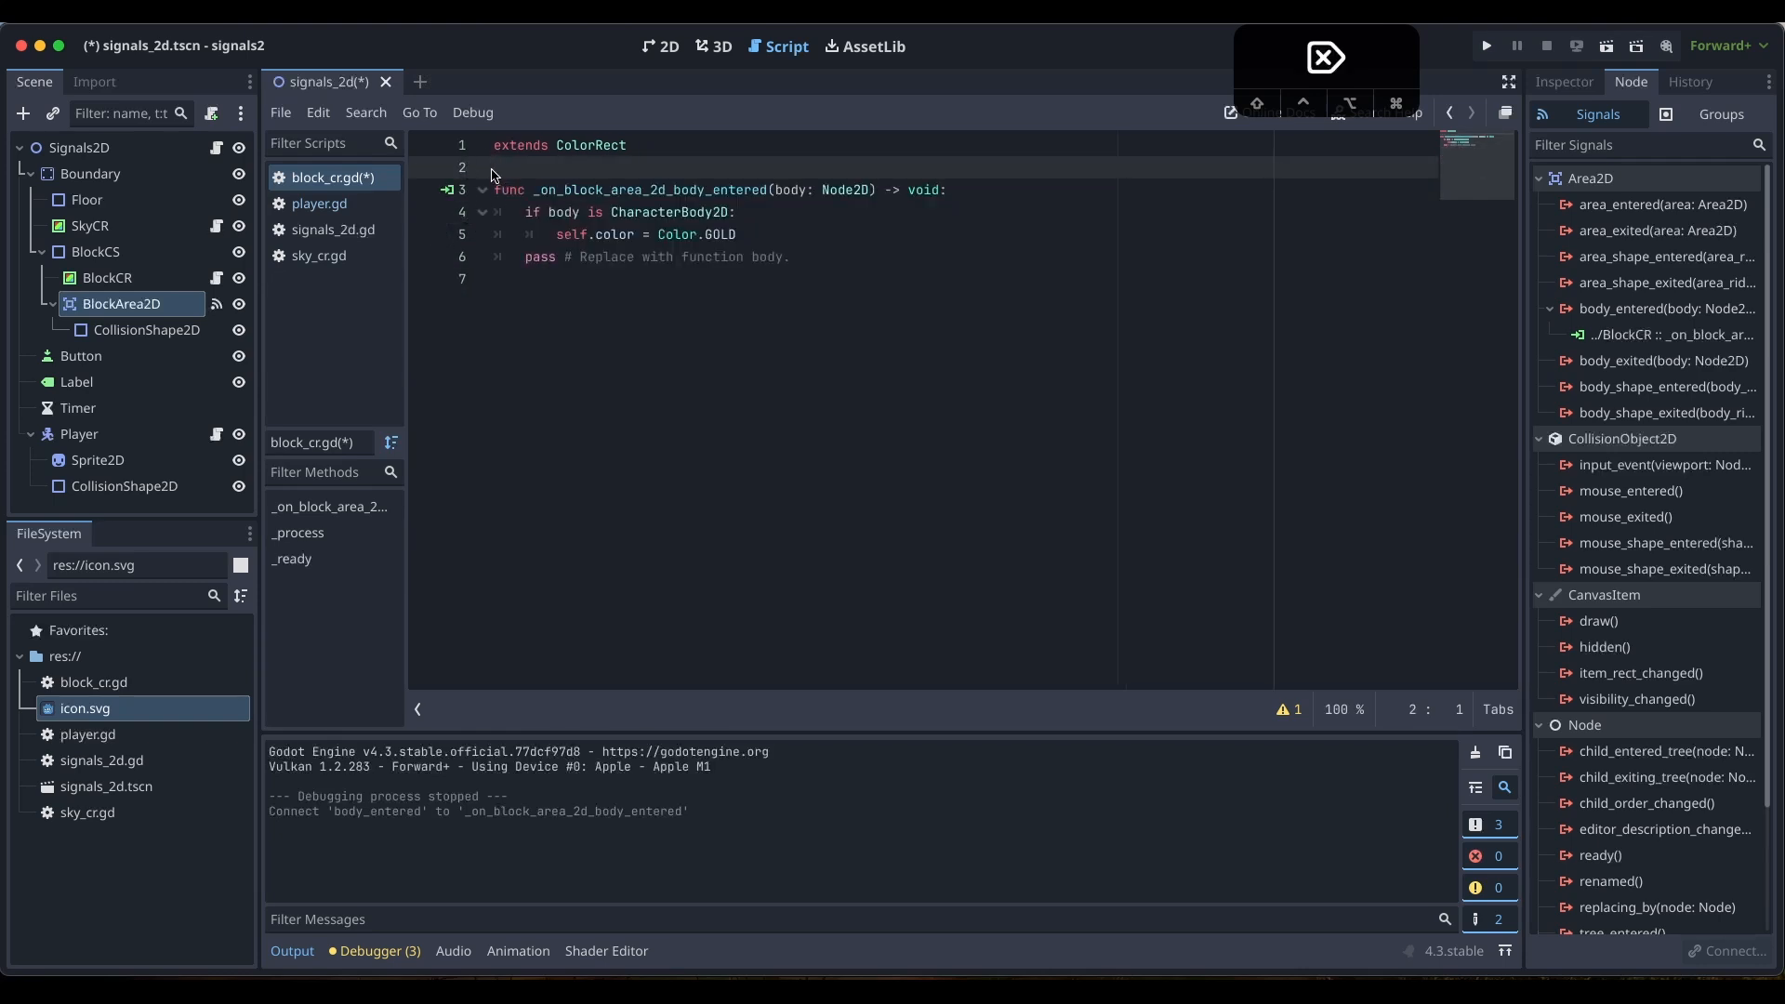
pyautogui.click(751, 314)
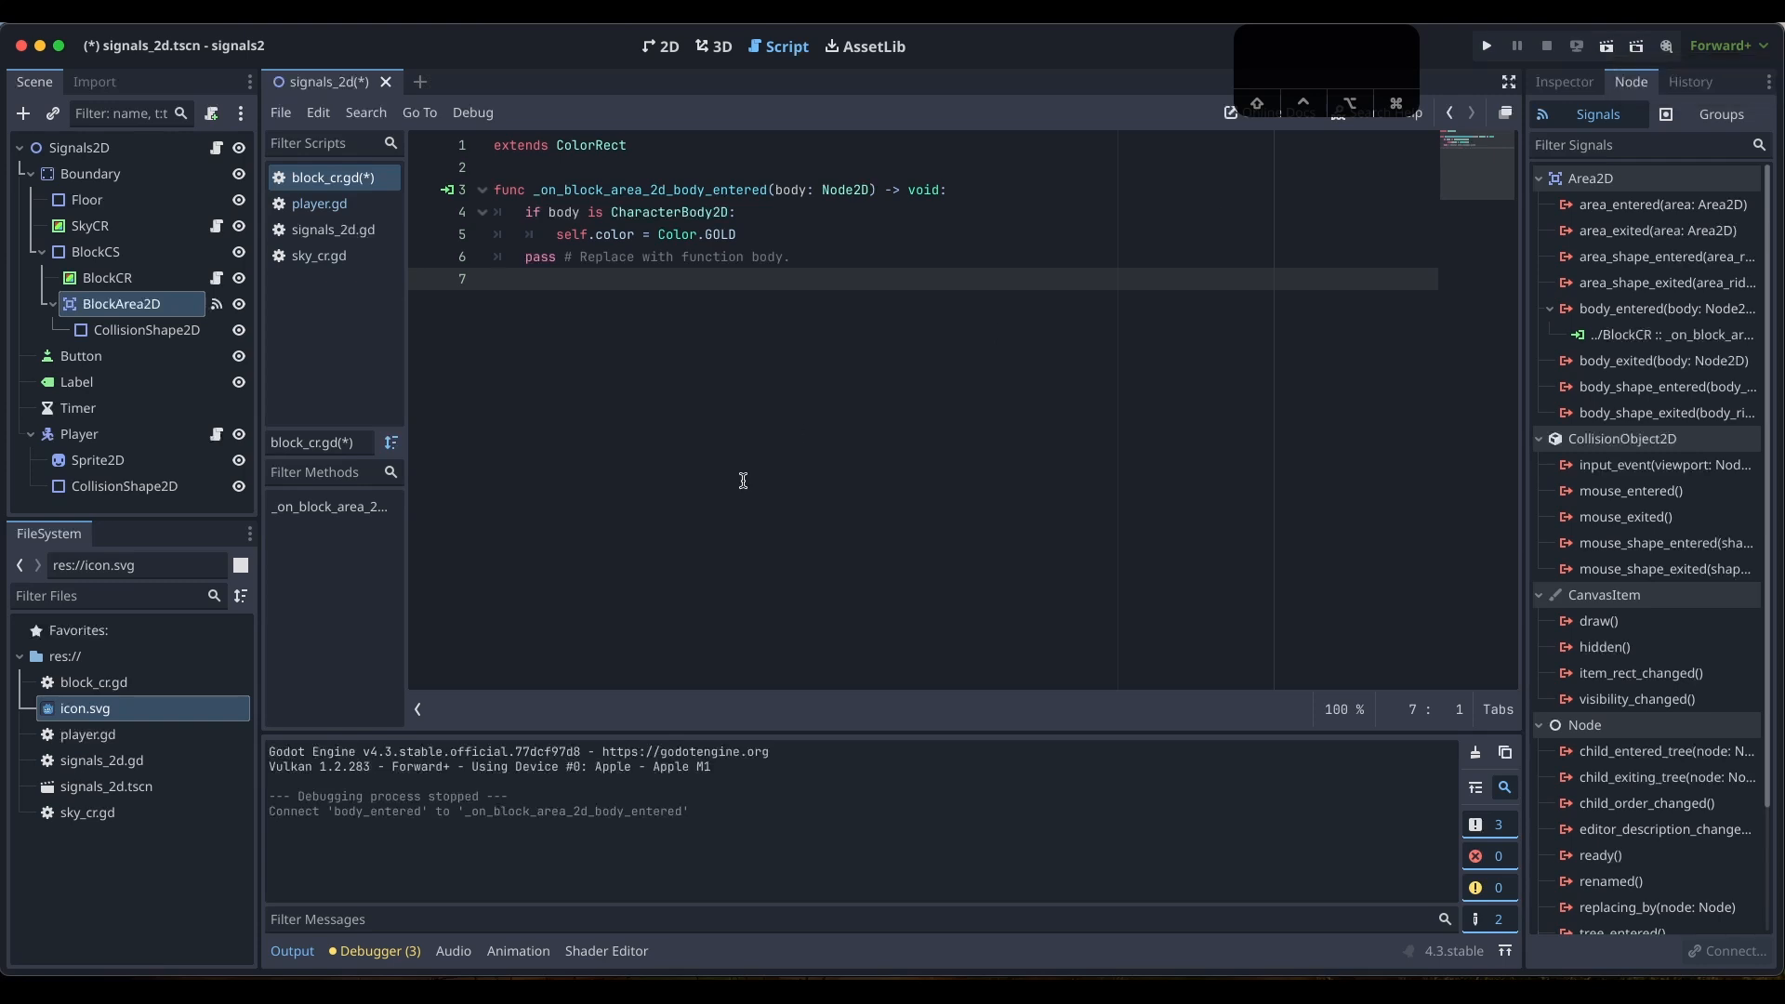
pyautogui.press('super+s')
pyautogui.press('super+s')
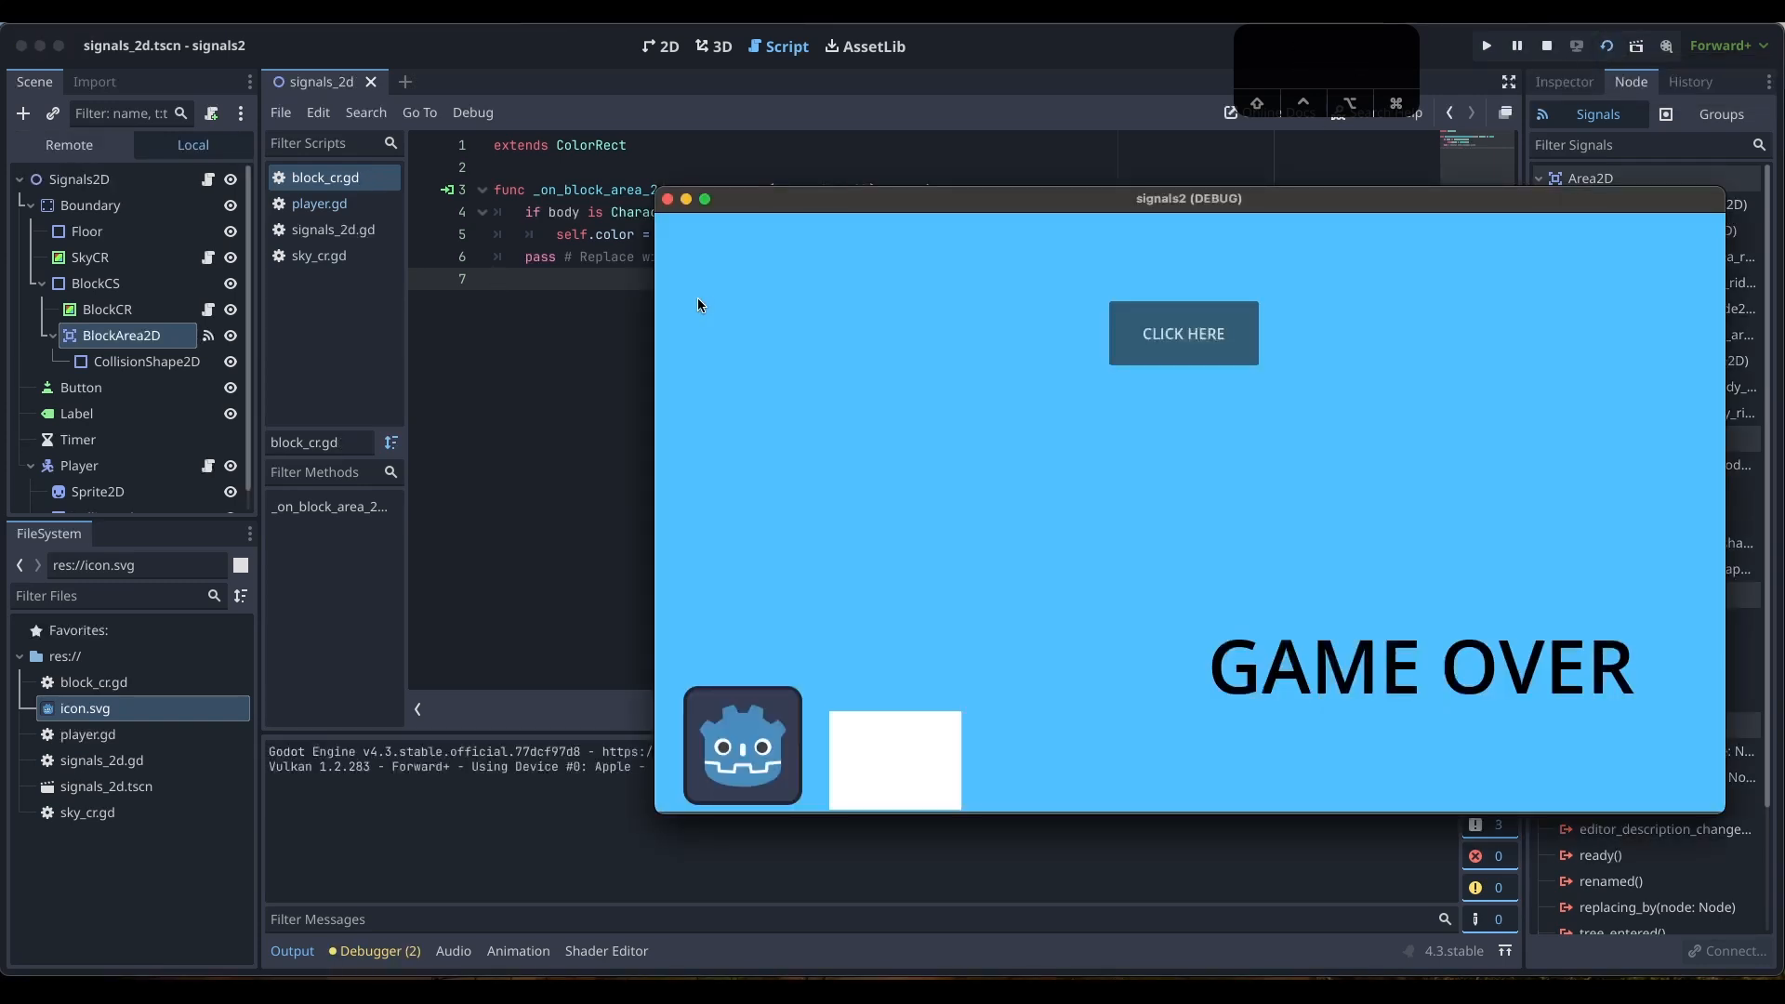
# Run the scene and test the block's color change by jumping the player onto it and moving back left
pyautogui.press('Right')
pyautogui.press('space')
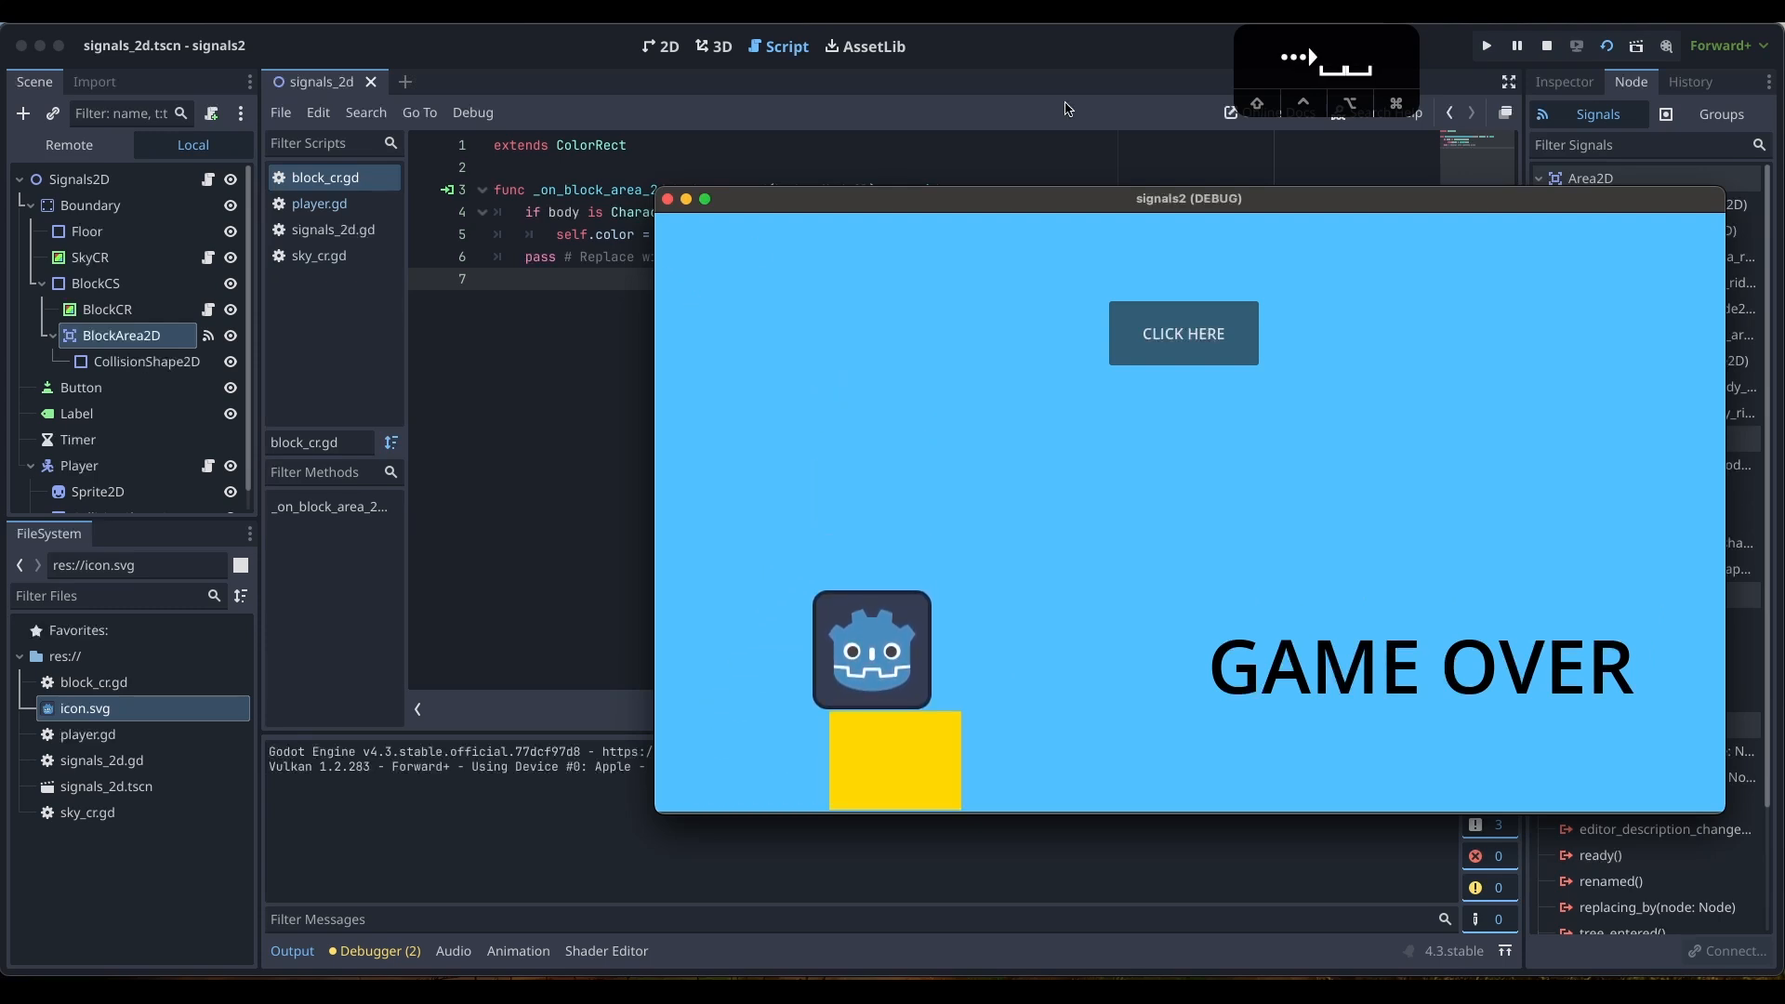
pyautogui.press('Left')
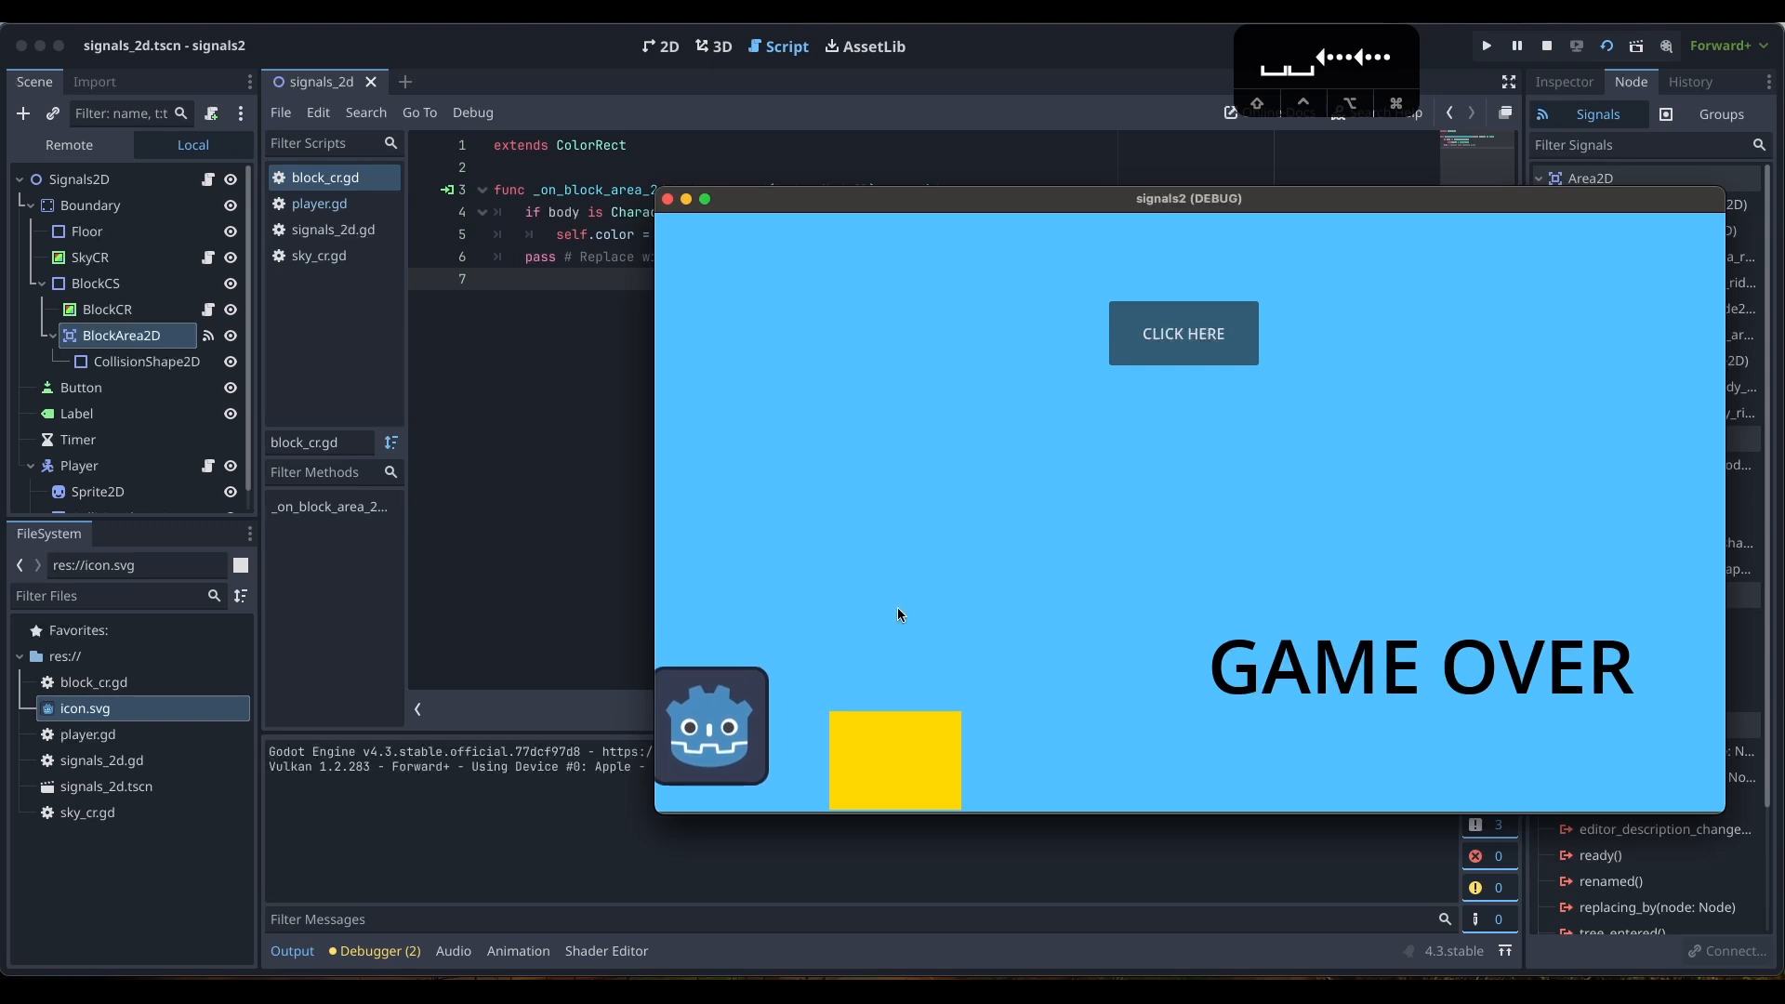
# Stop the running scene and connect the Timer's timeout signal to the _on_timer_timeout method of Signals2D
pyautogui.click(667, 199)
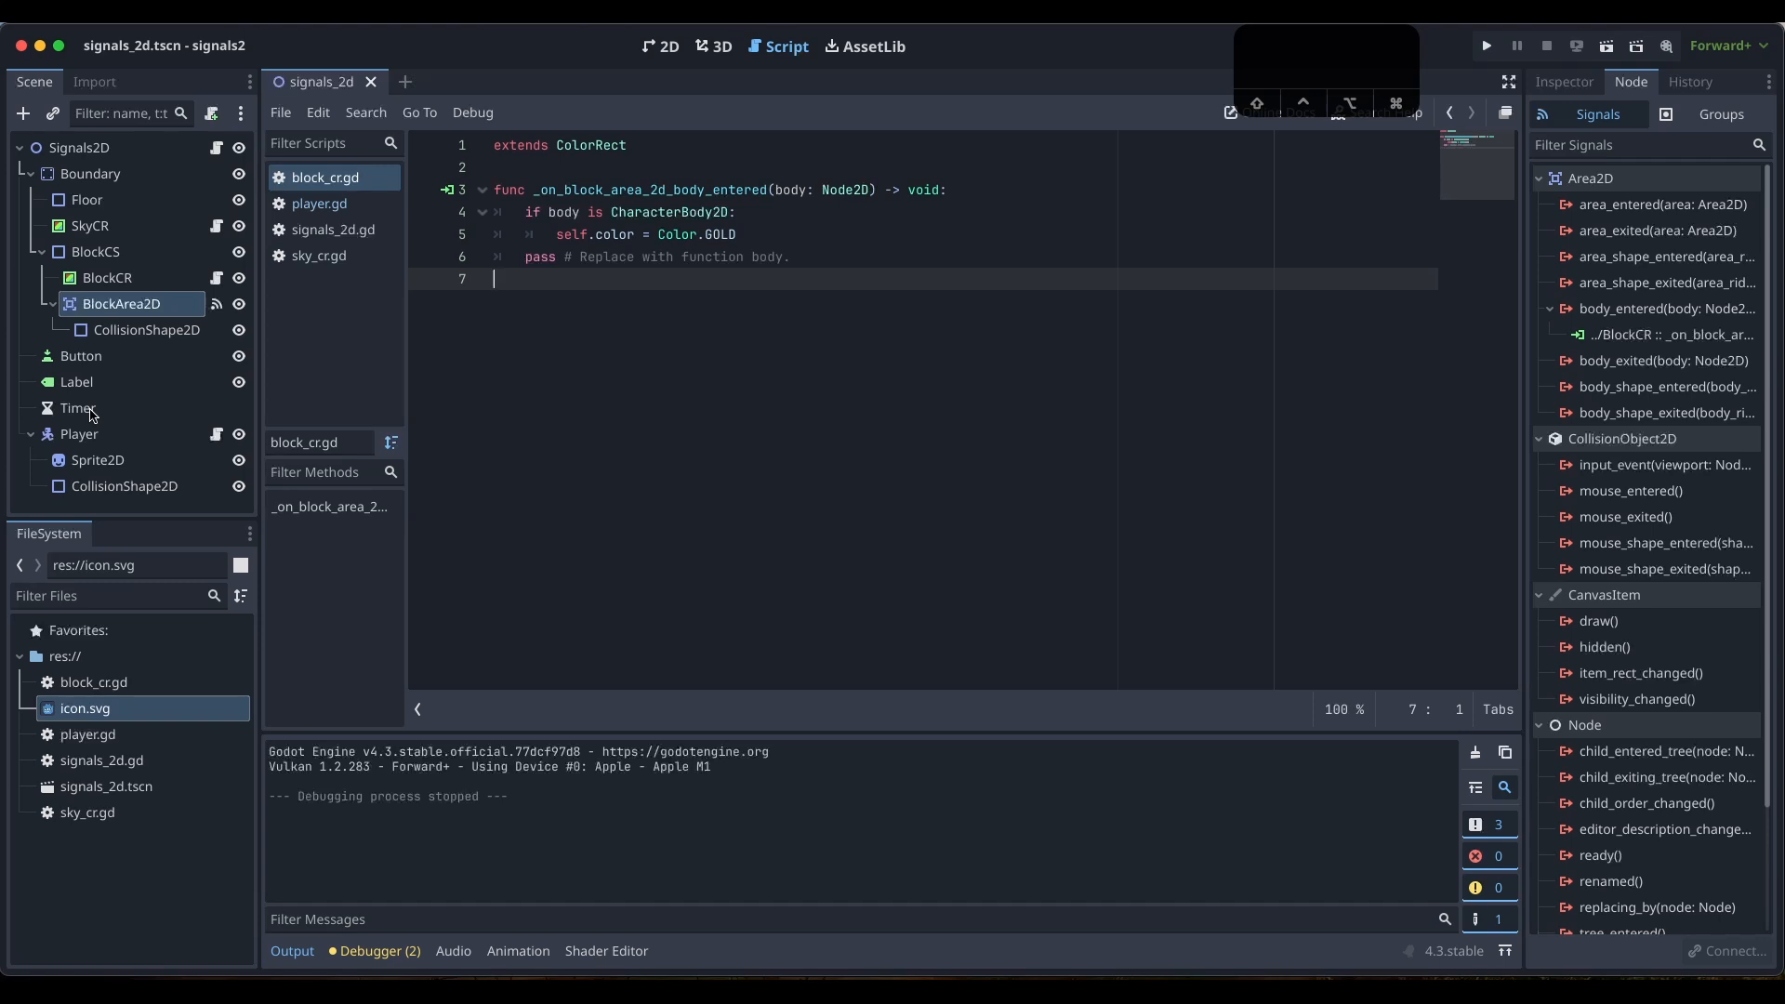
pyautogui.click(93, 414)
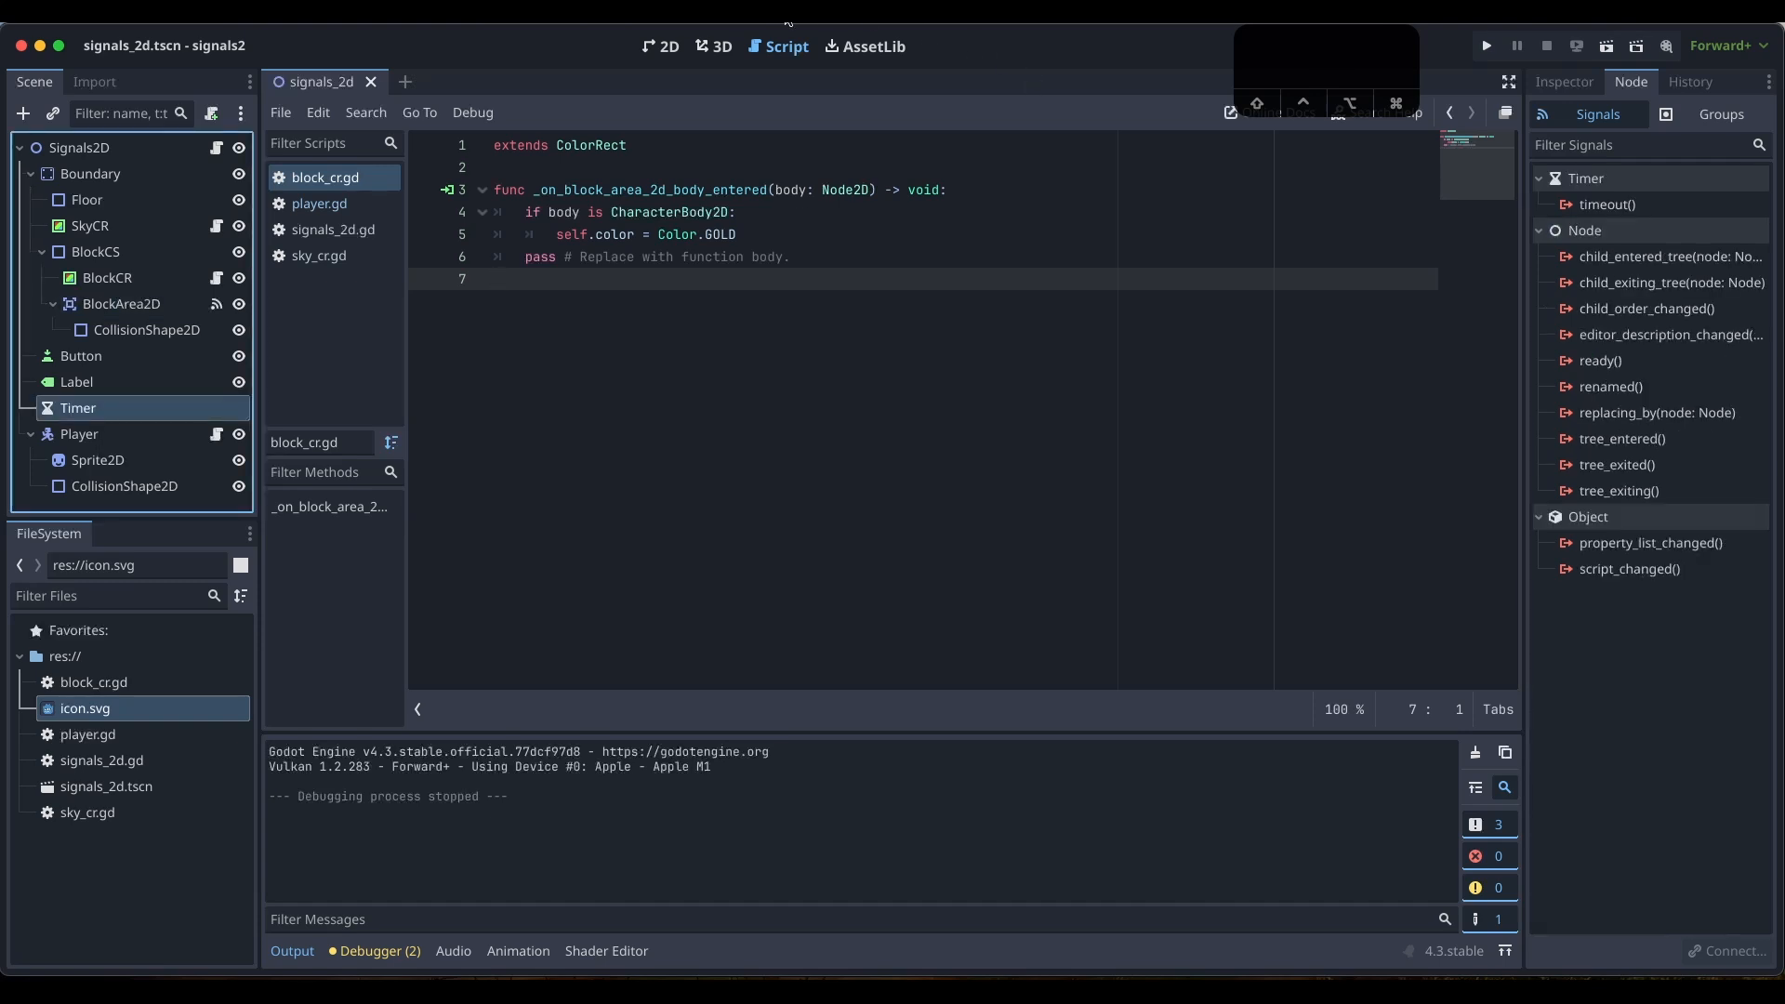
pyautogui.click(664, 46)
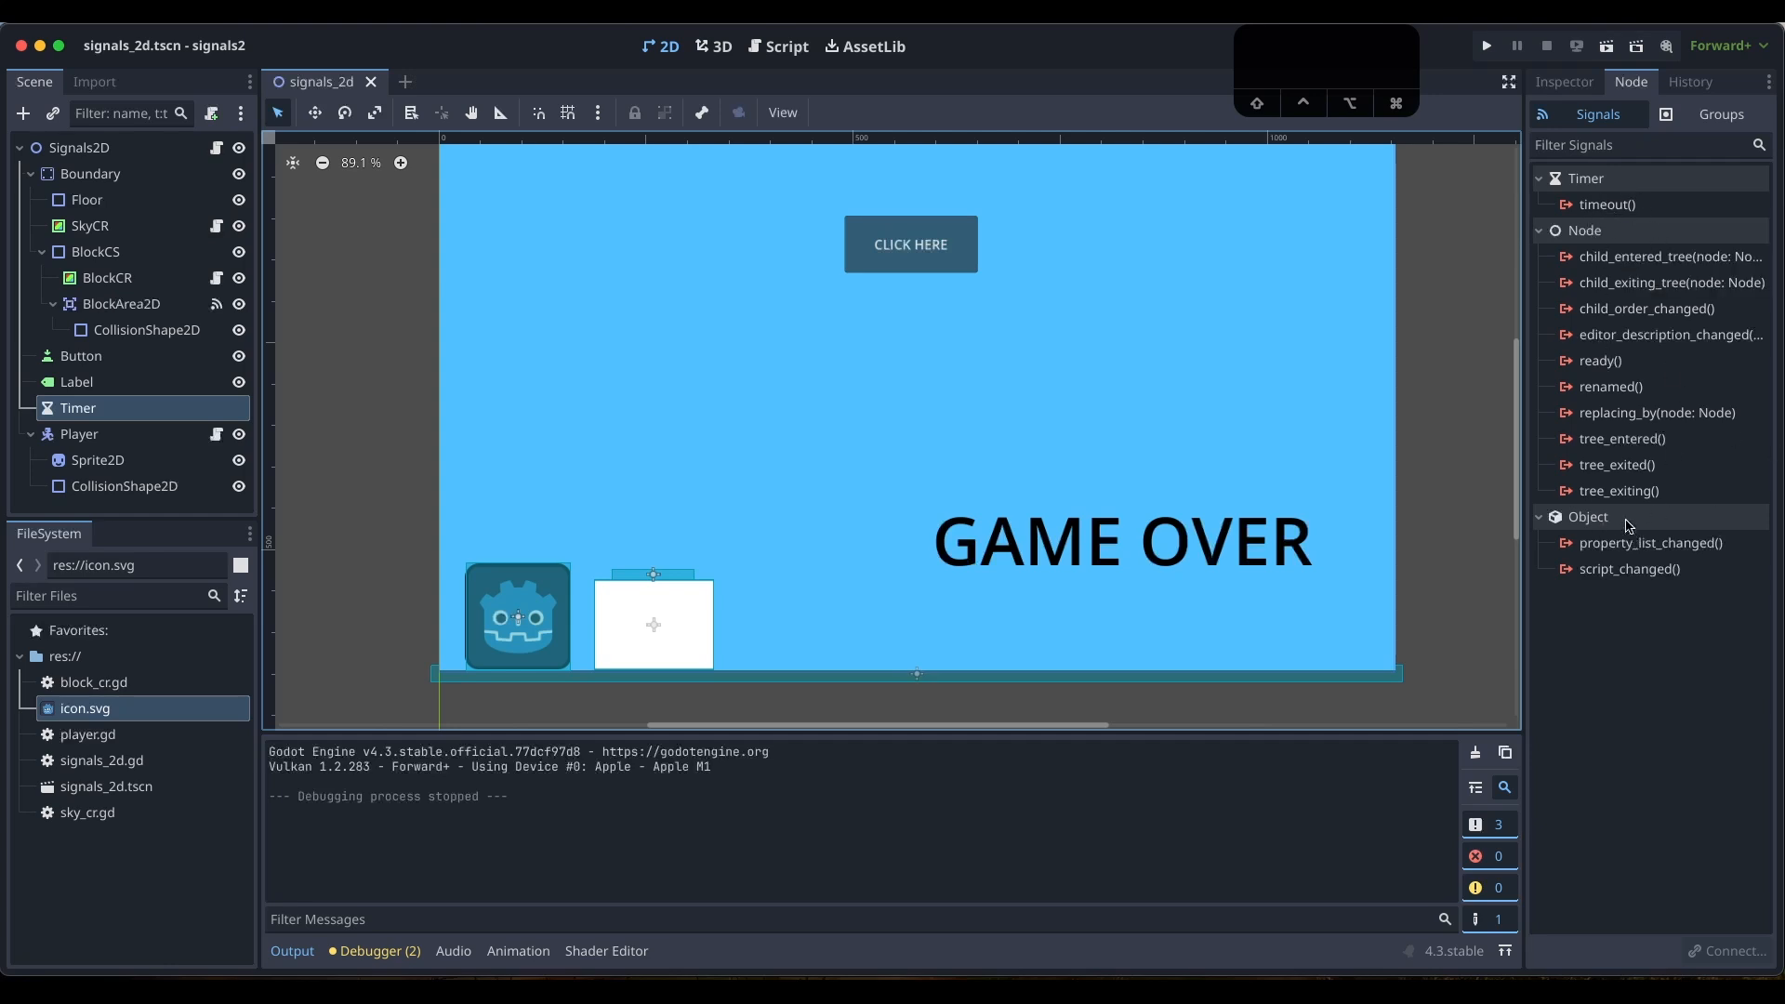
pyautogui.click(1625, 206)
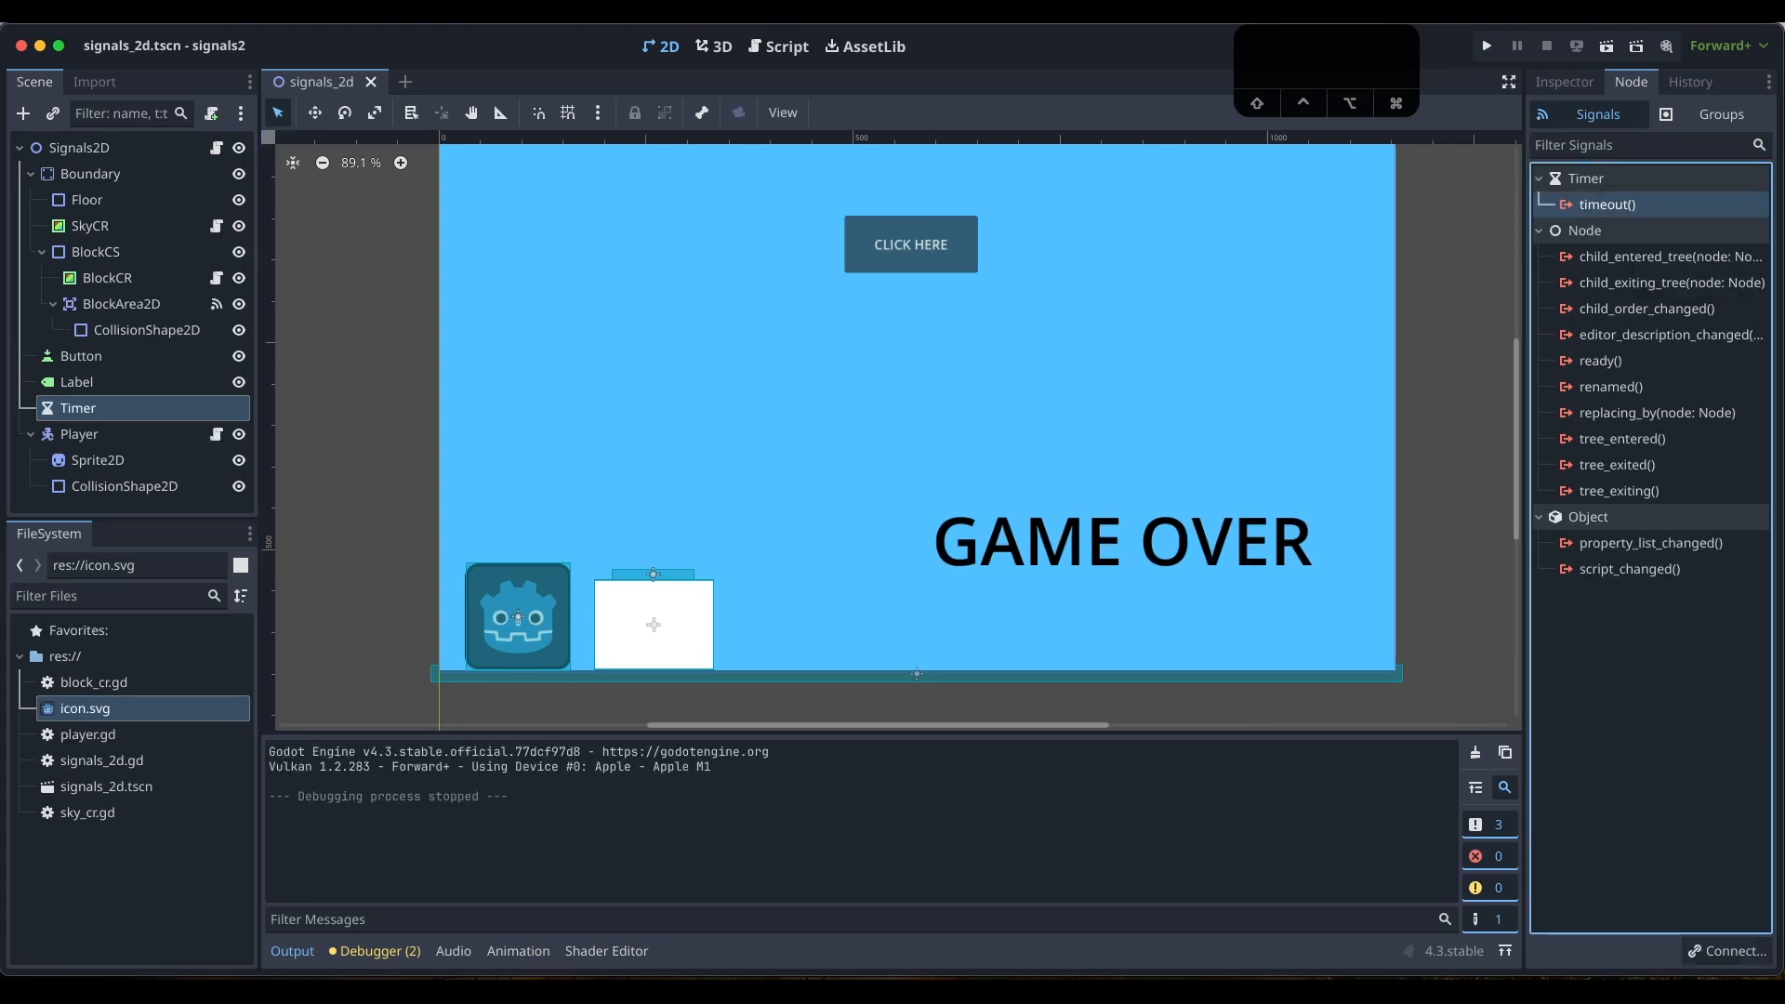
pyautogui.click(1729, 951)
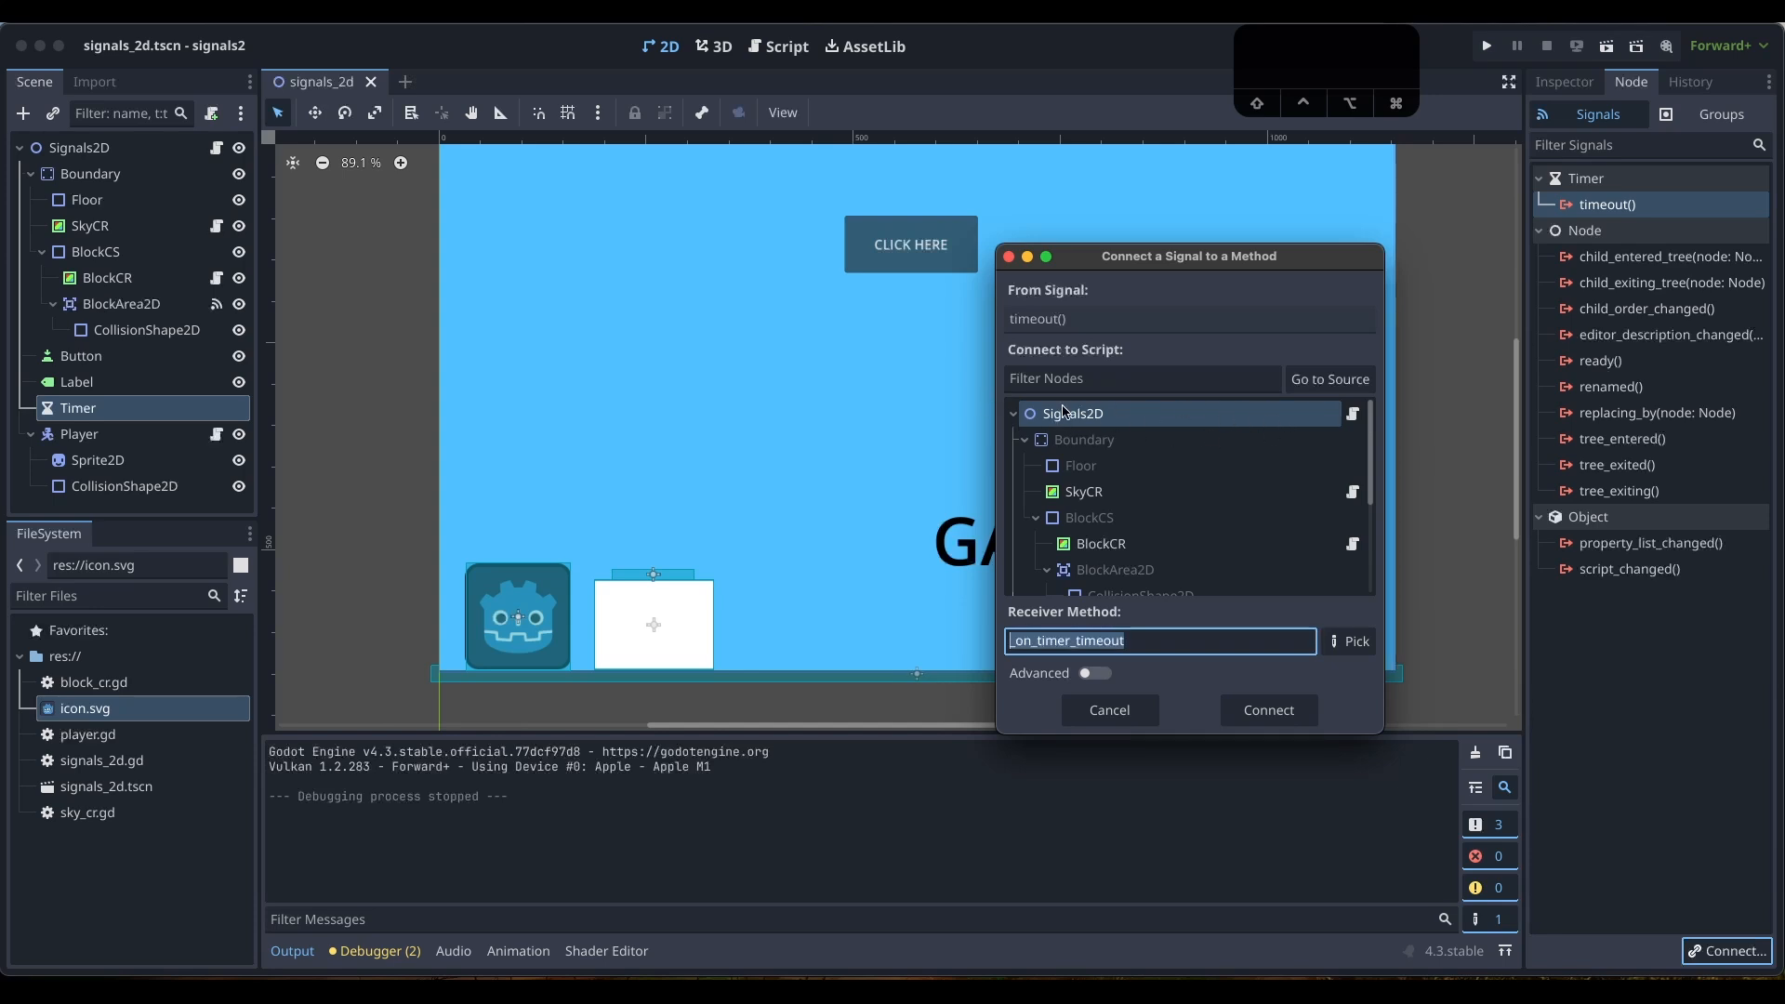
pyautogui.click(1267, 710)
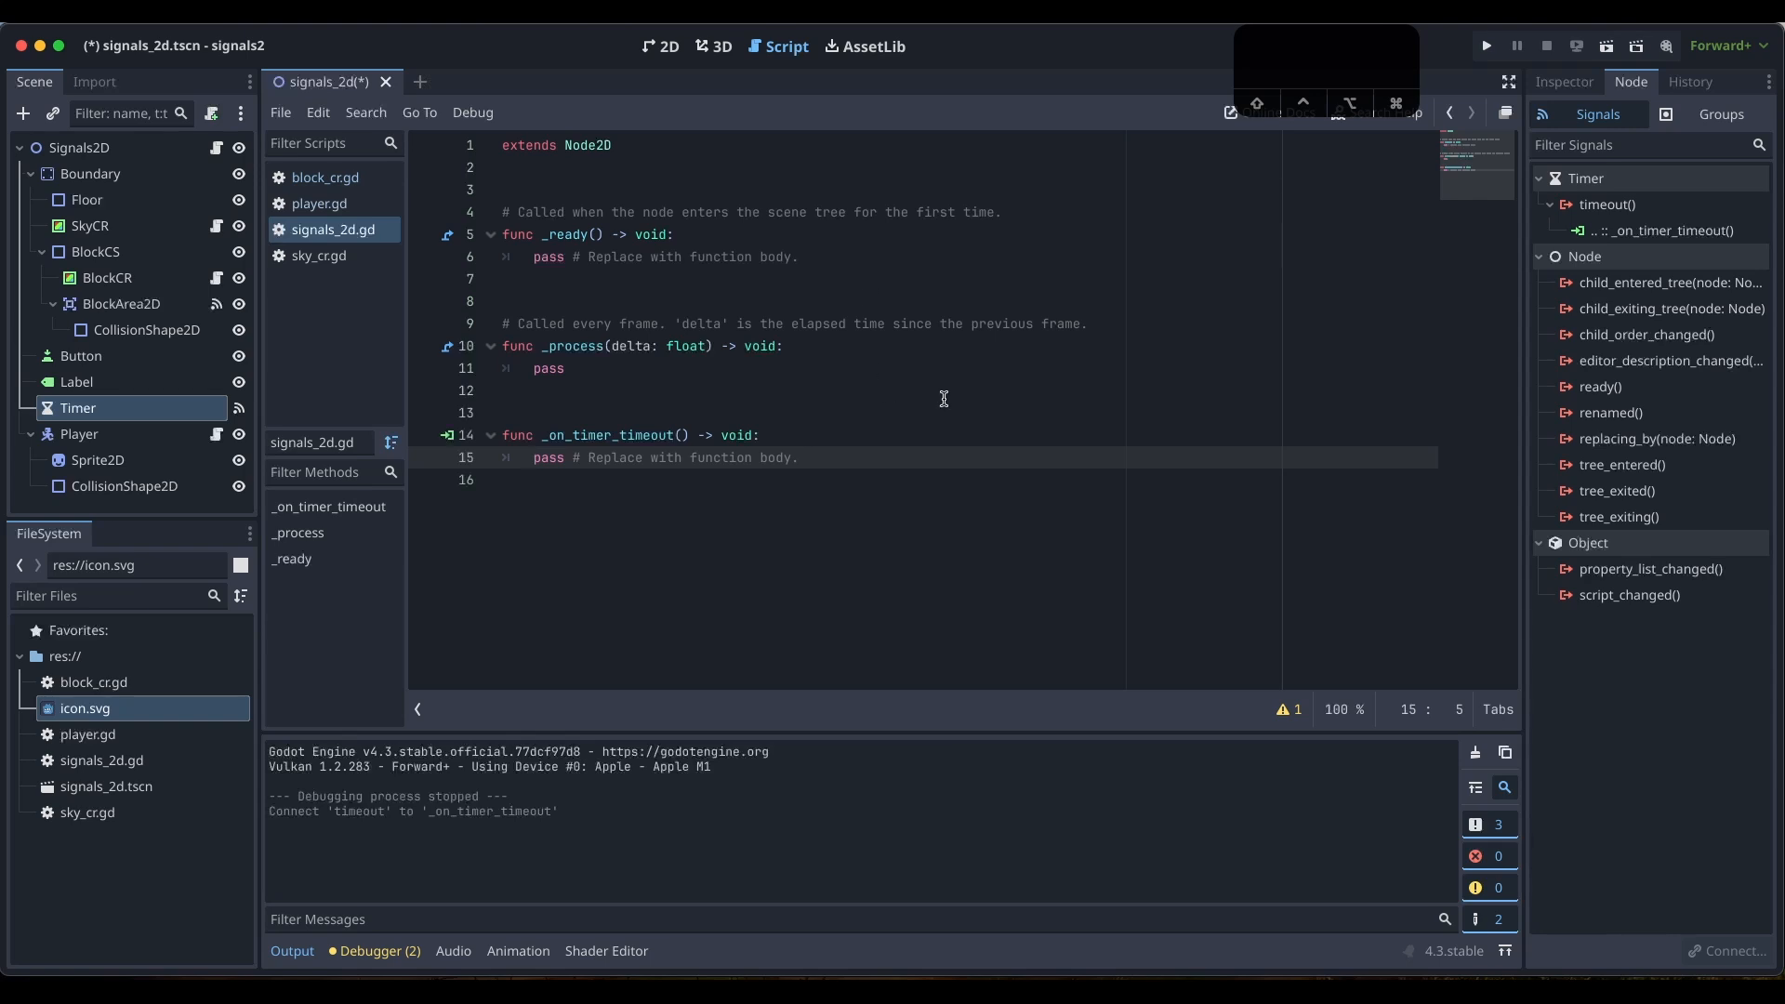
# Declare the variable "var label = Label" below the extends line in signals_2d.gd
pyautogui.click(786, 189)
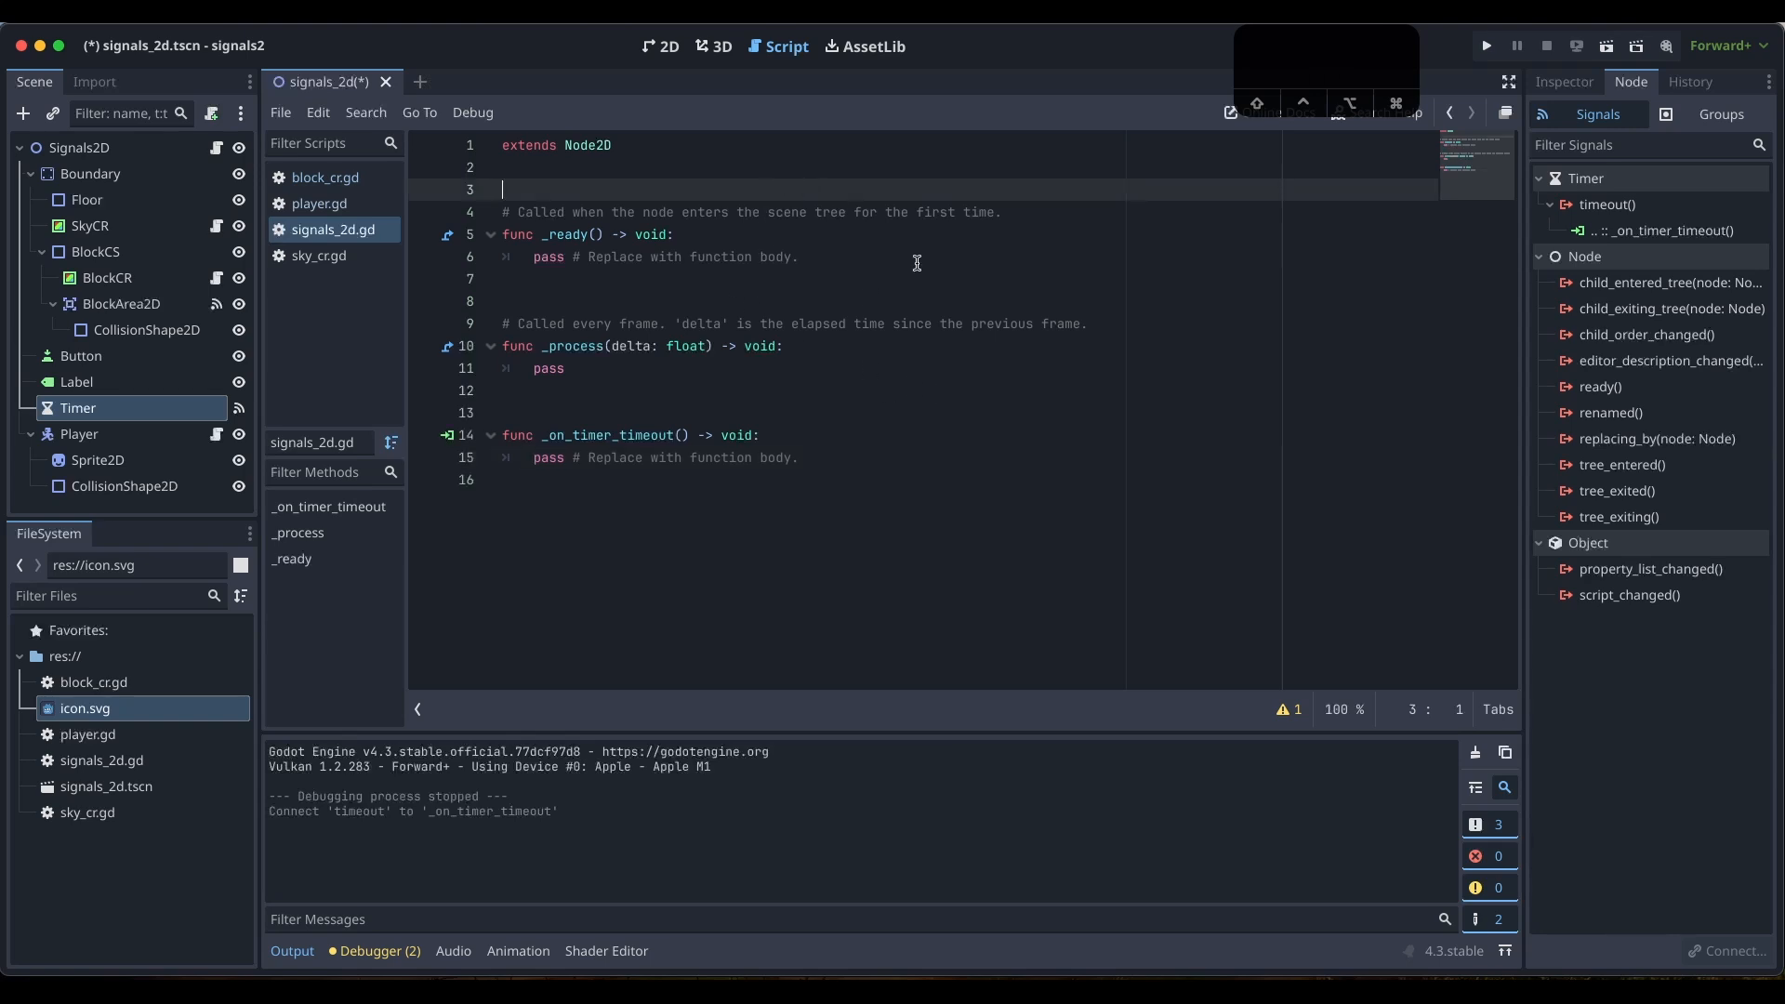
pyautogui.click(664, 46)
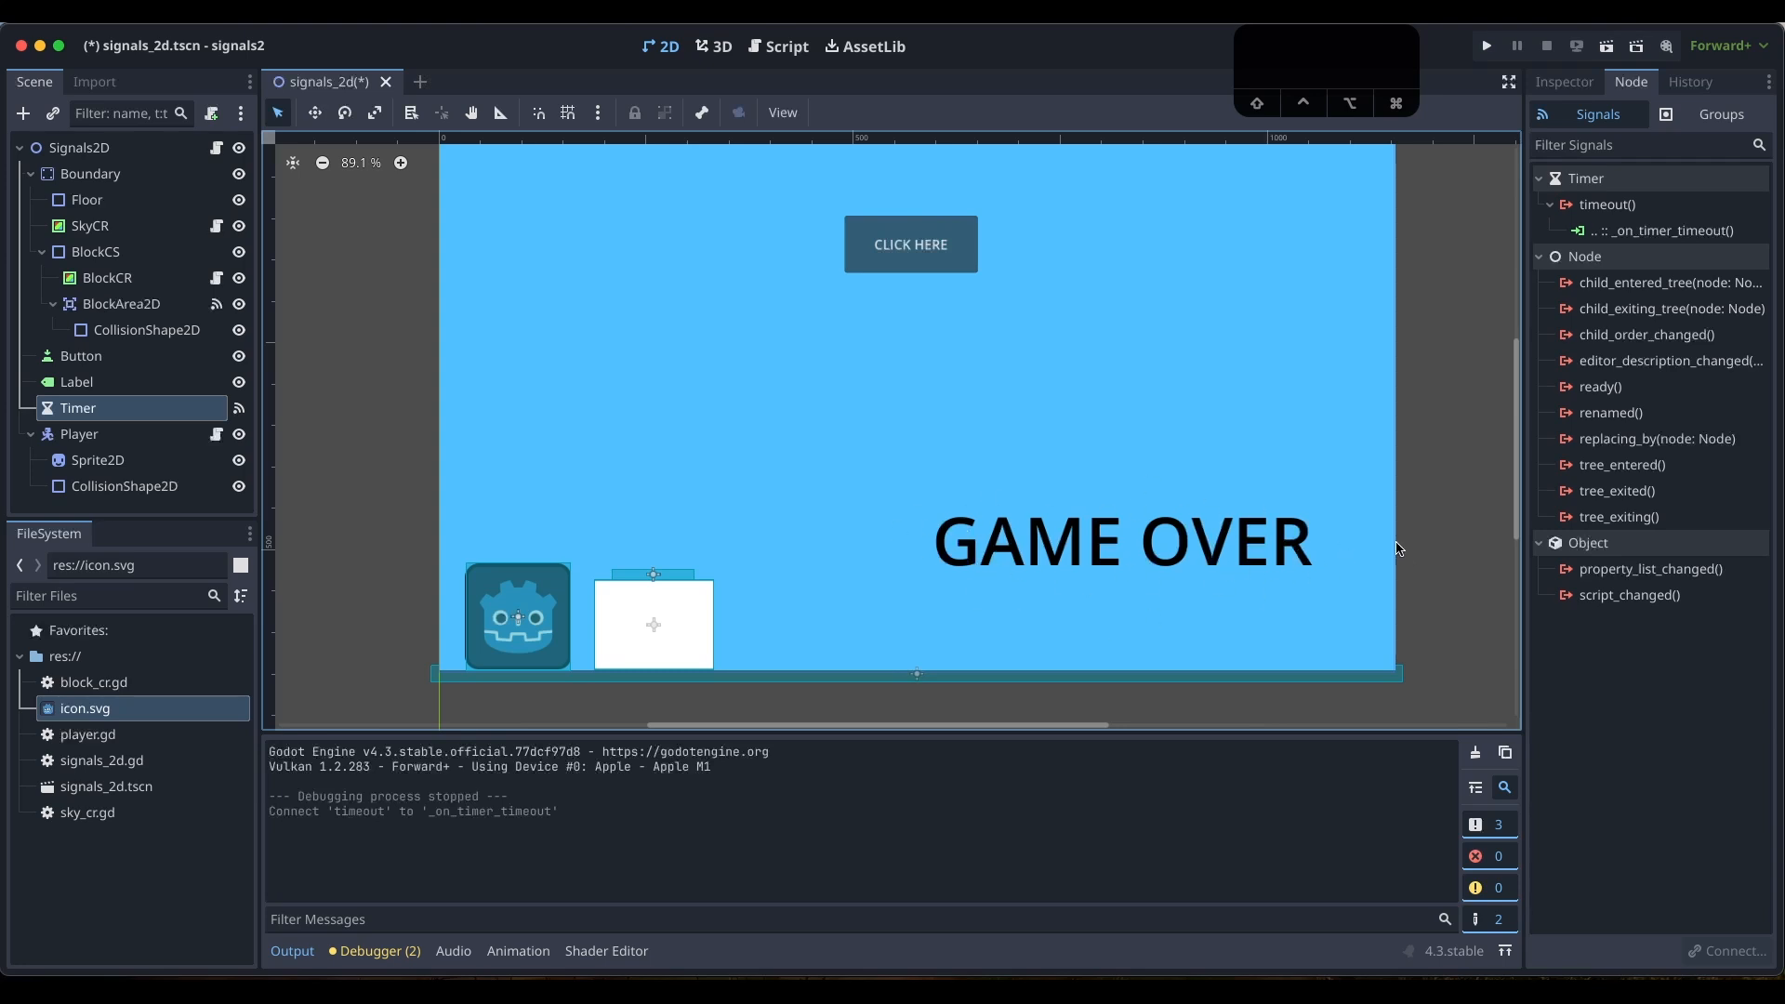
pyautogui.click(779, 47)
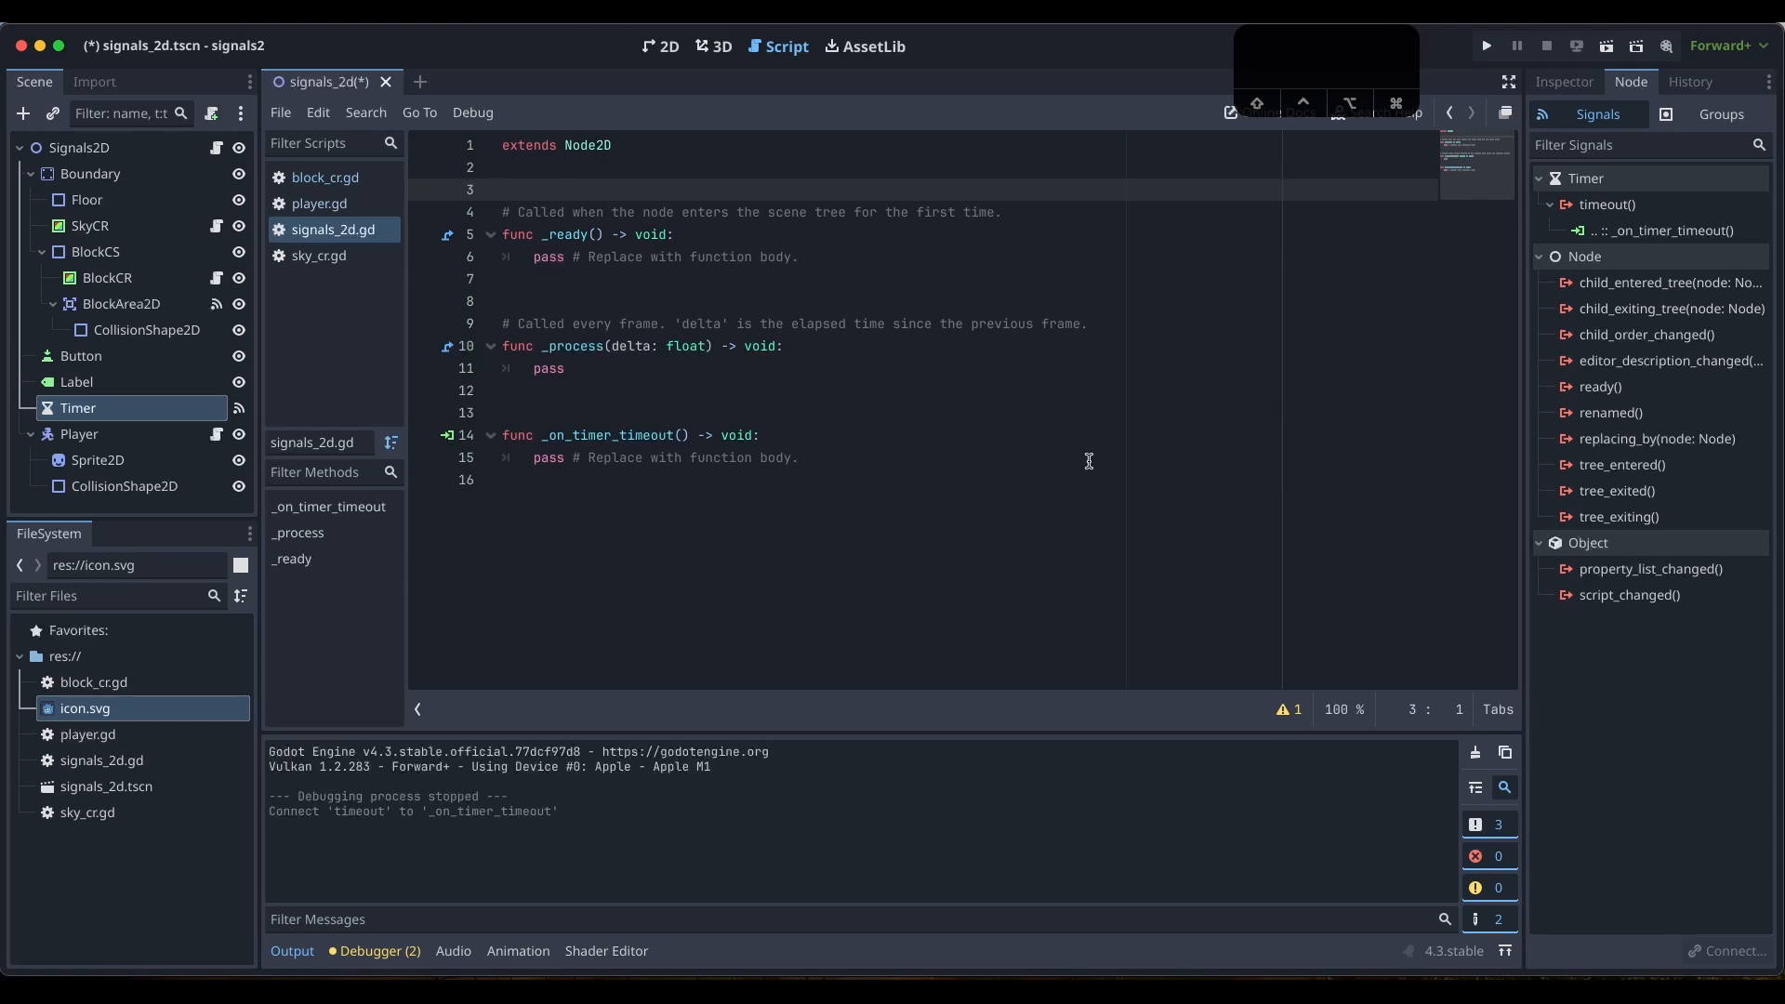
pyautogui.write('vca')
pyautogui.press('BackSpace')
pyautogui.press('BackSpace')
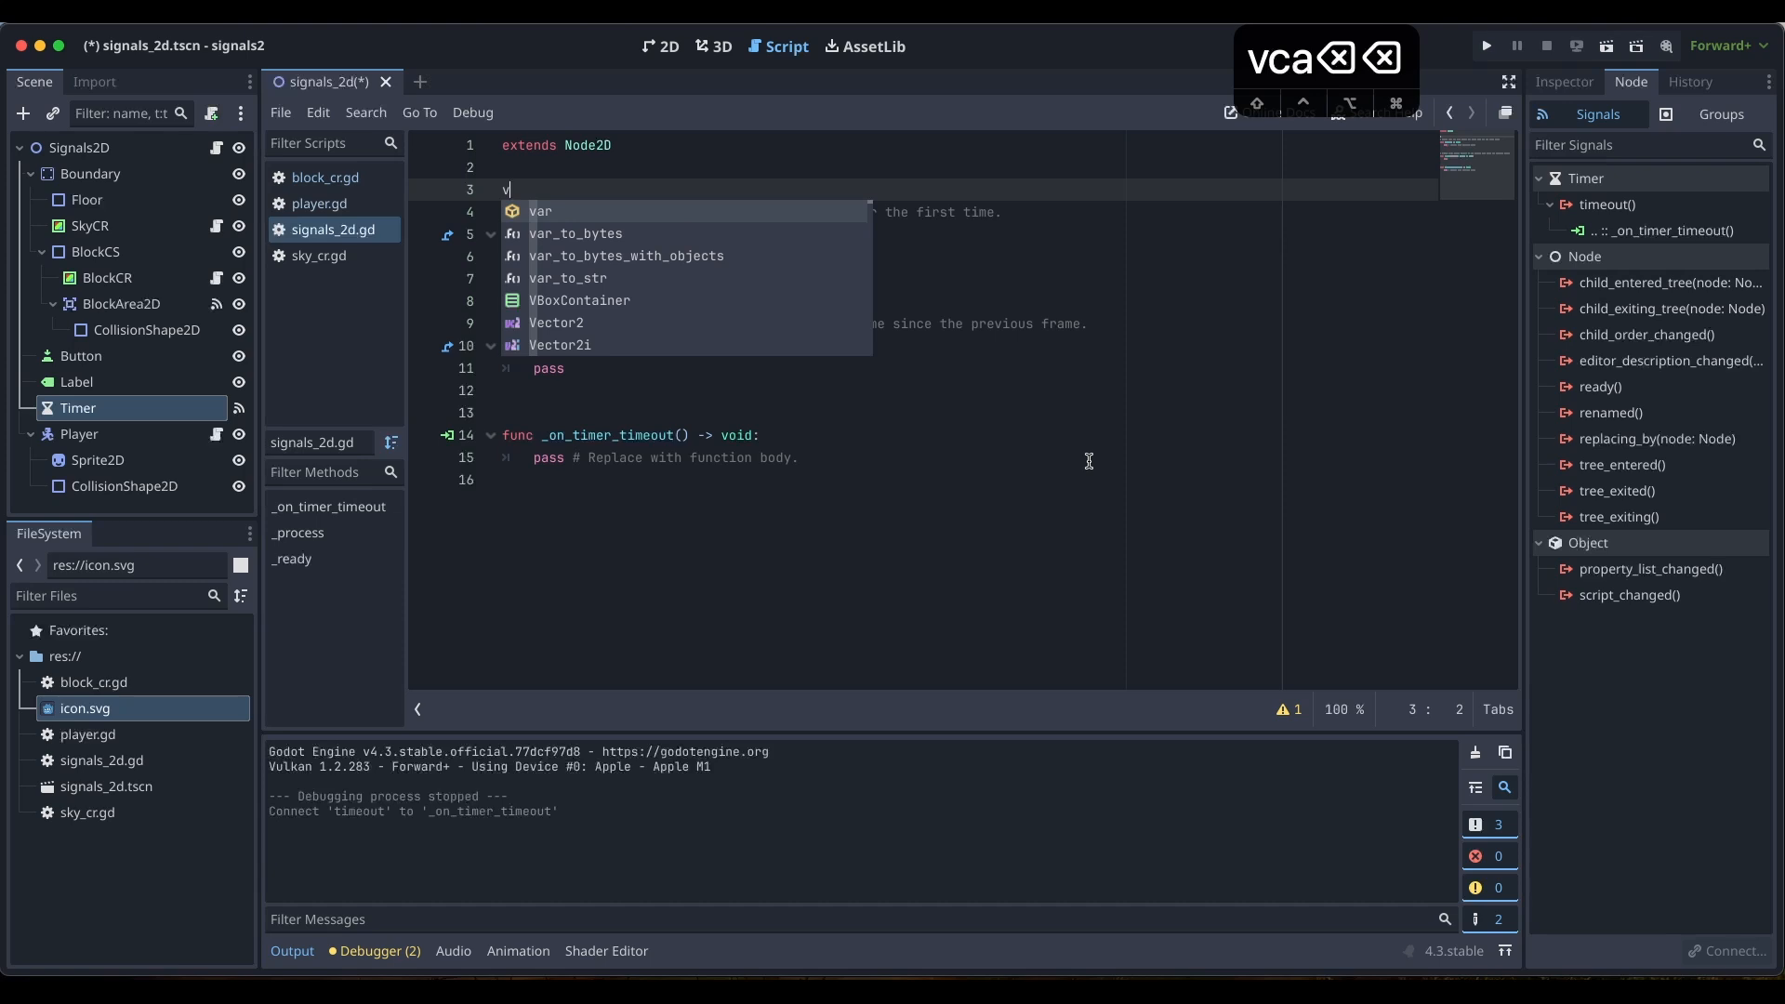
pyautogui.write('ar lavb\\\\\\')
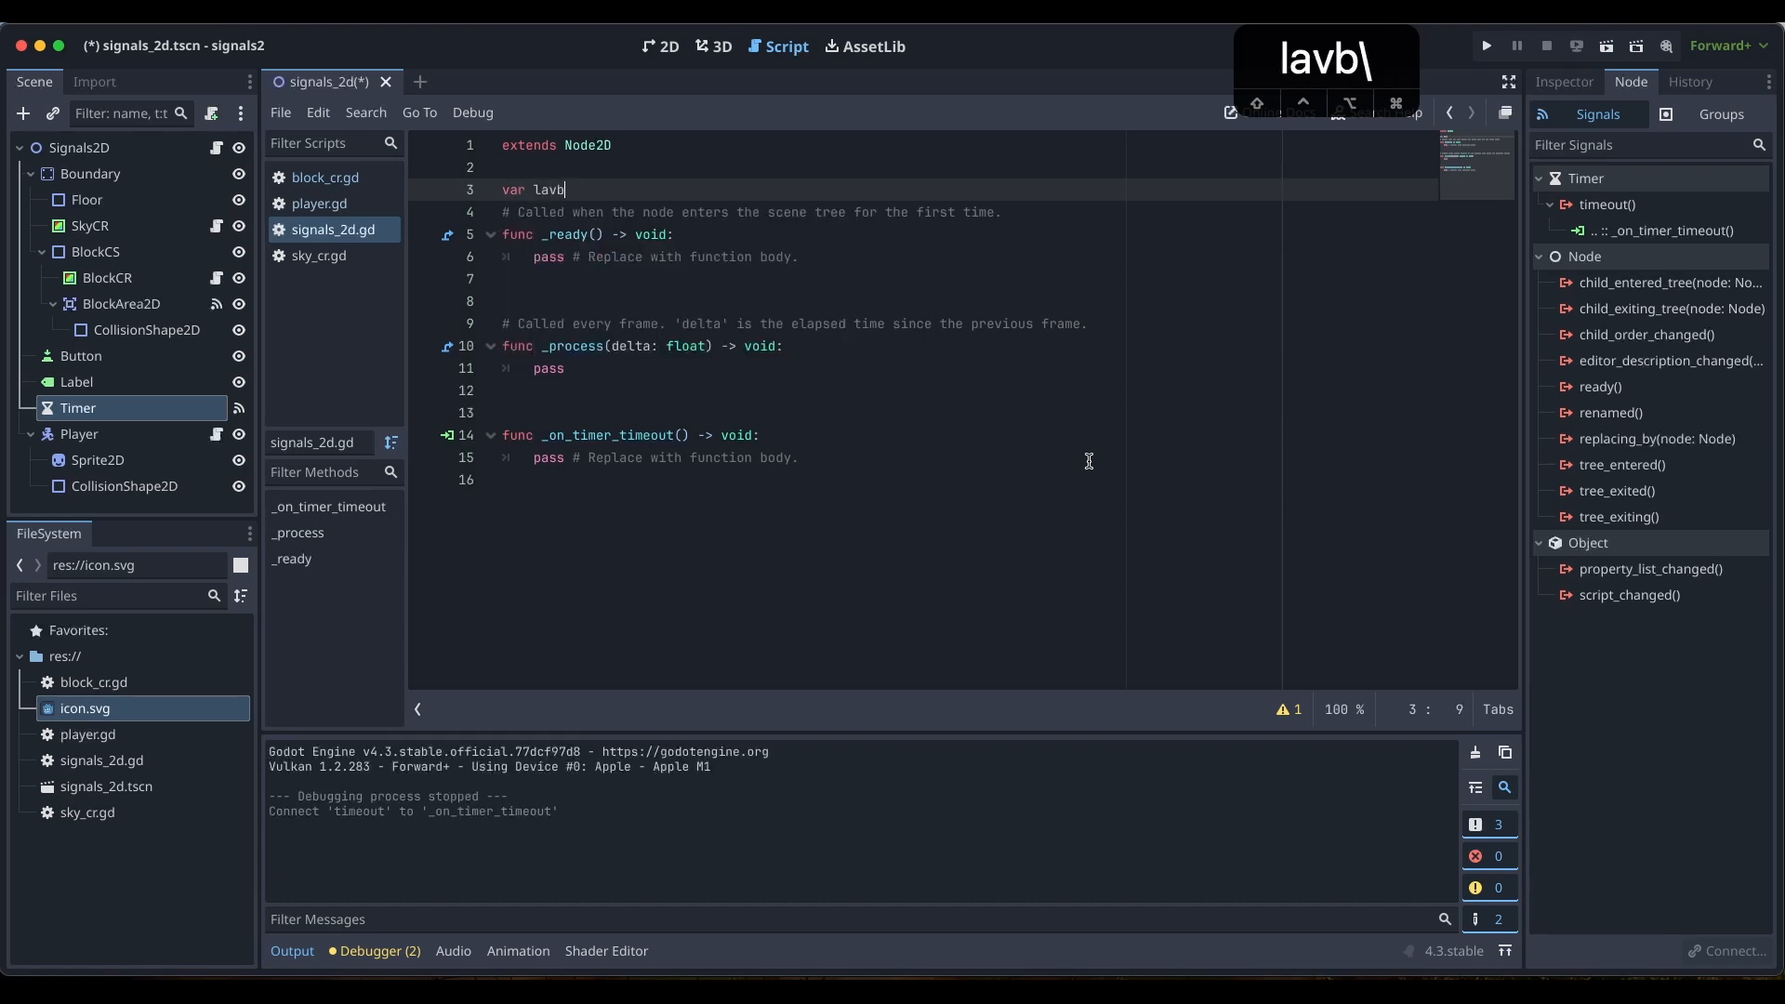
pyautogui.press('BackSpace')
pyautogui.press('BackSpace')
pyautogui.press('BackSpace')
pyautogui.press('BackSpace')
pyautogui.press('BackSpace')
pyautogui.write('bel = Lave')
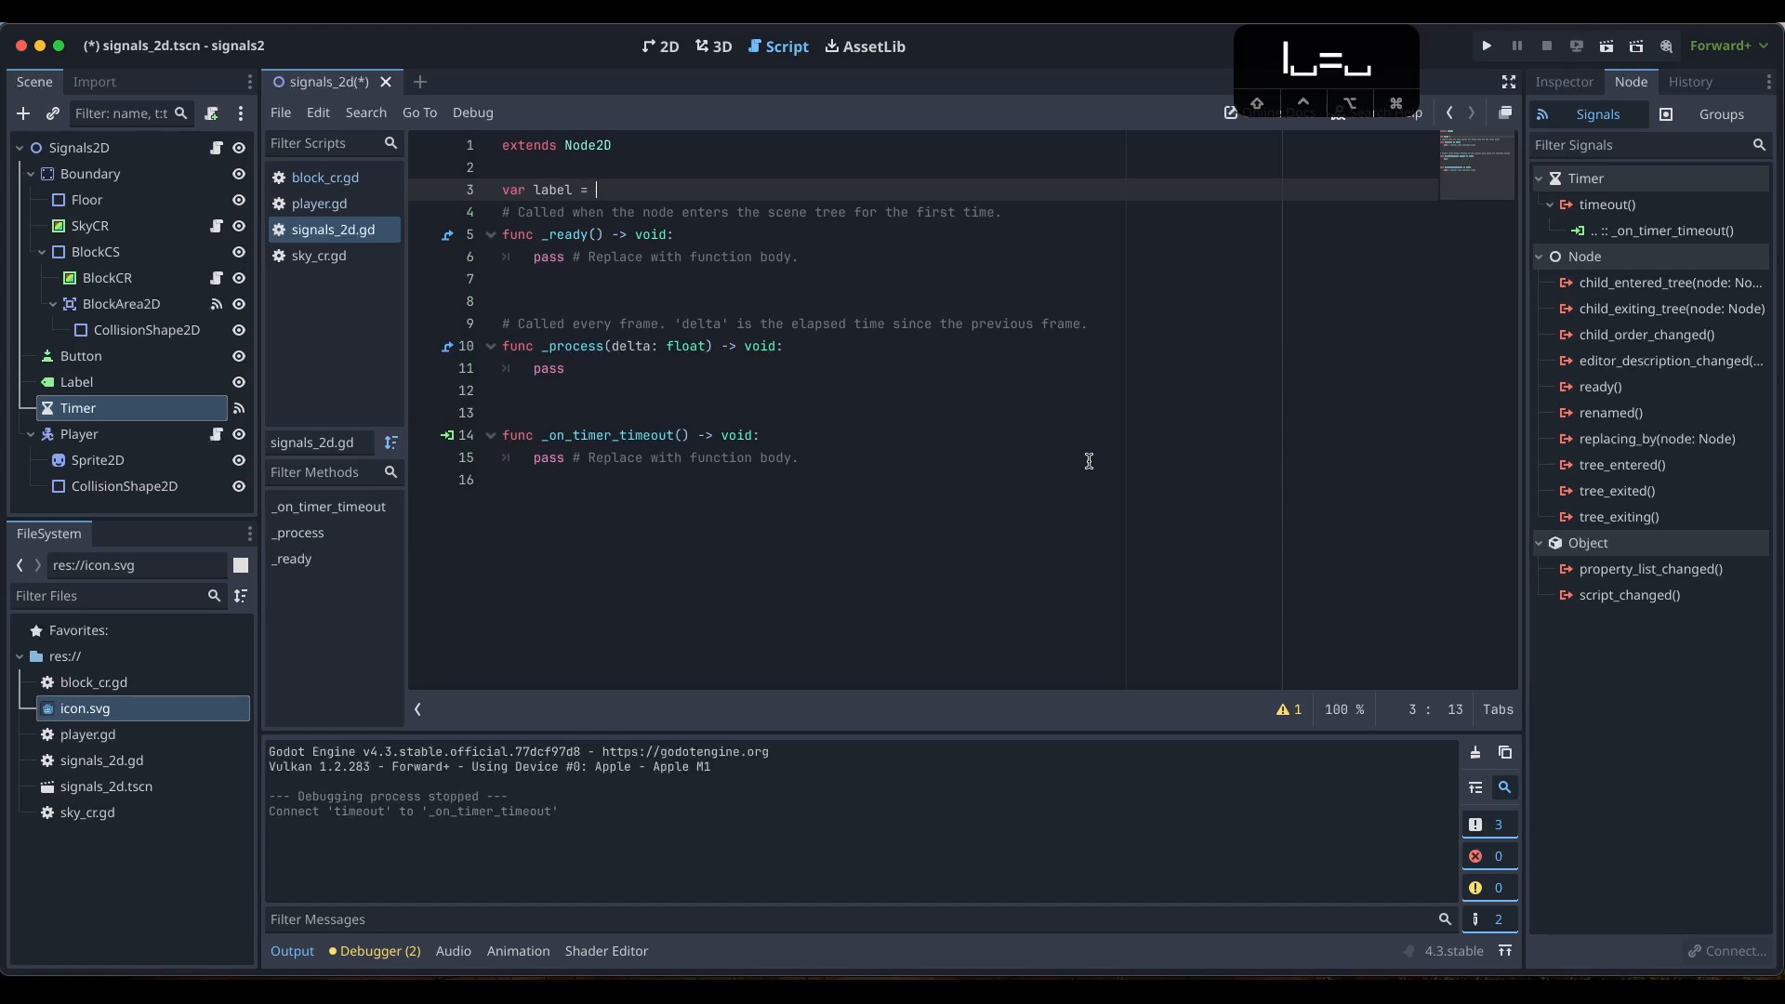
pyautogui.press('BackSpace')
pyautogui.press('BackSpace')
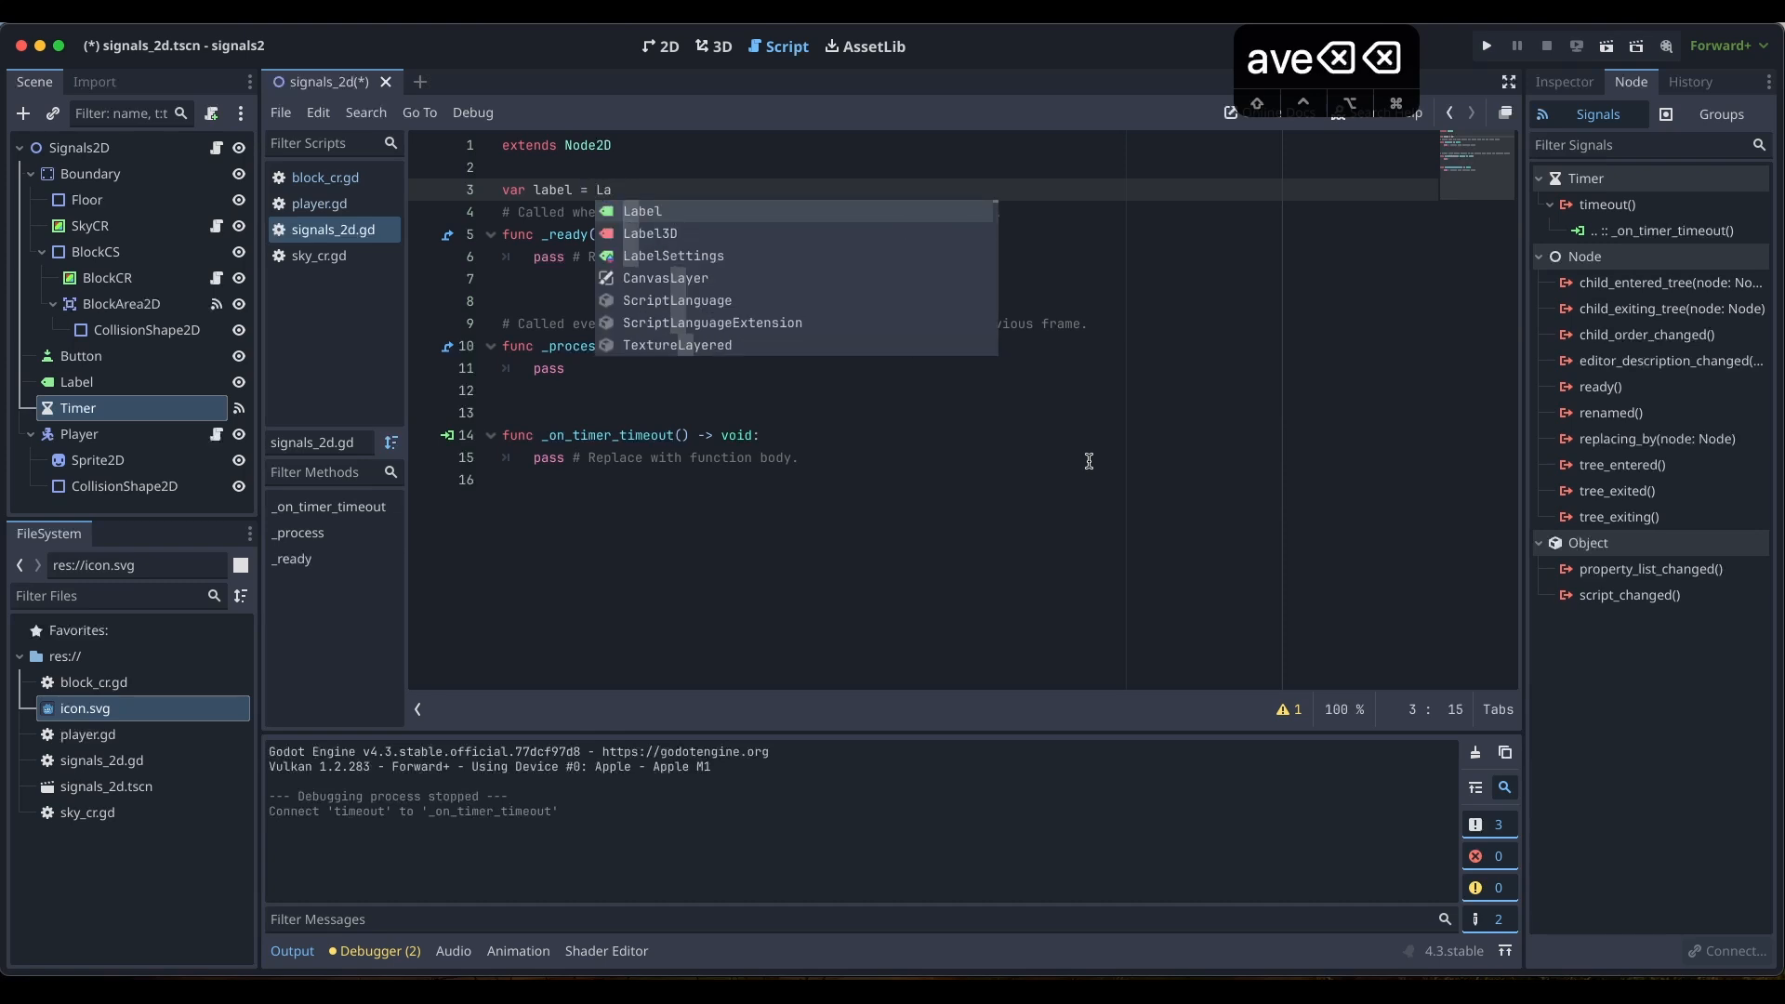
pyautogui.write('bel')
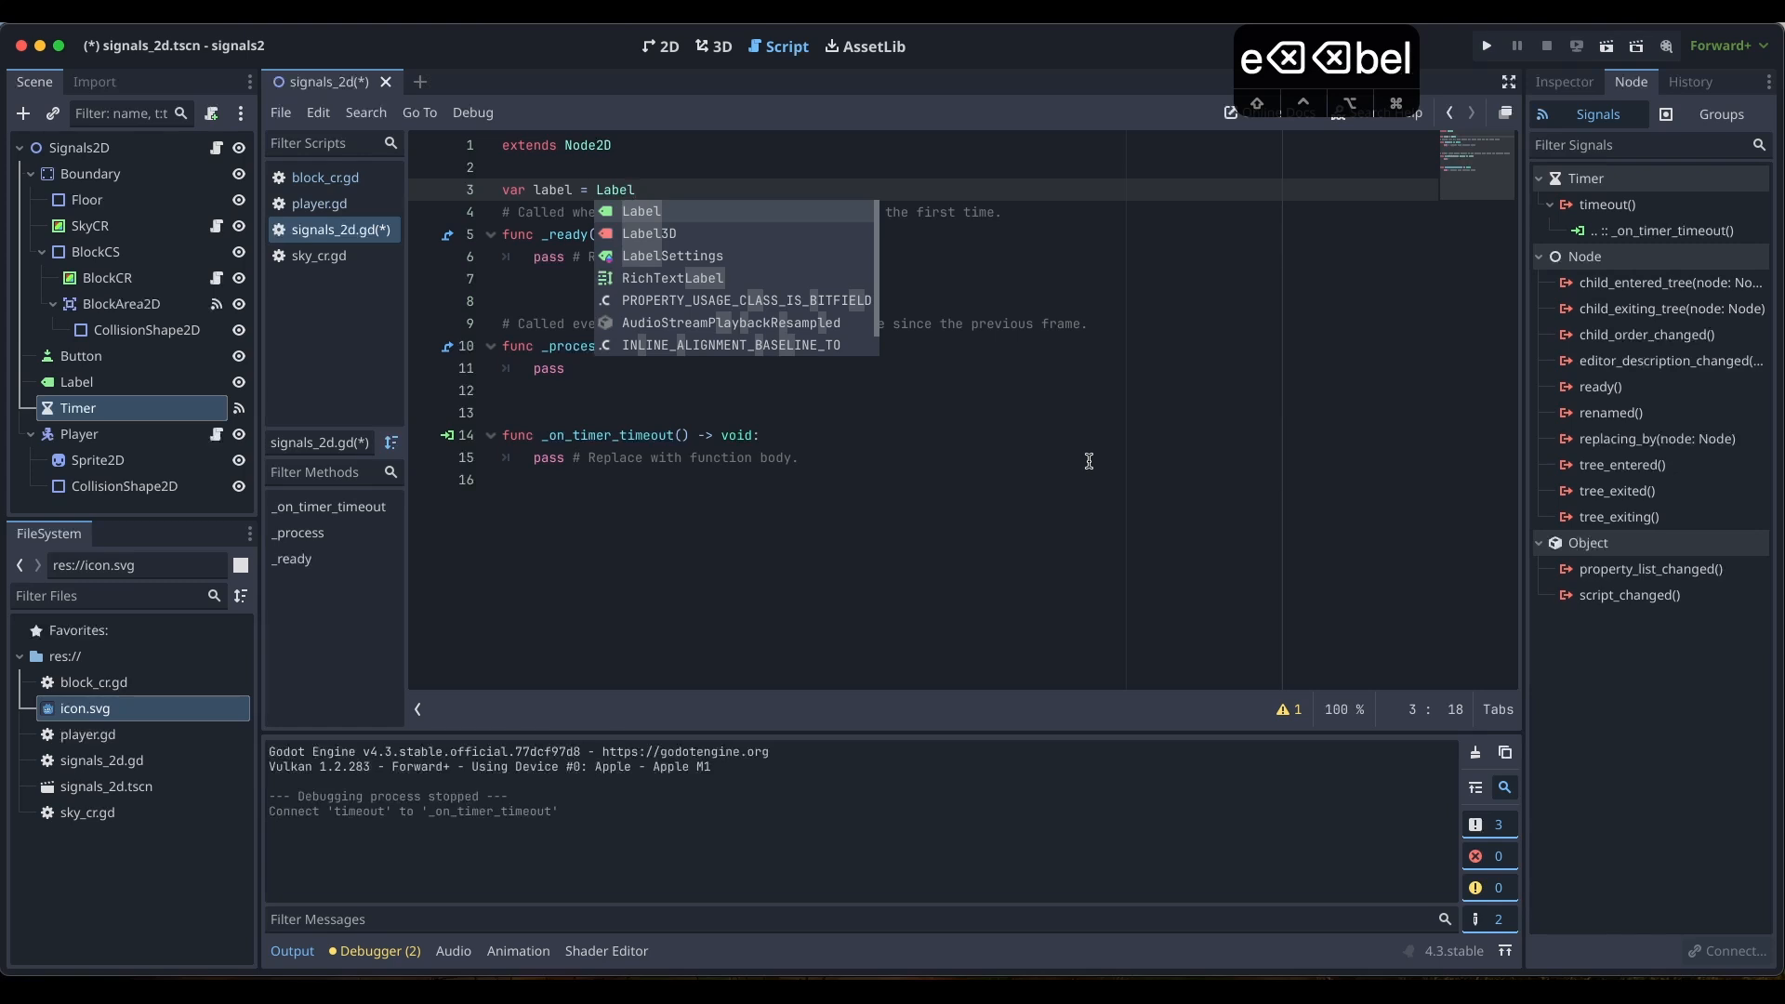
pyautogui.press('Return')
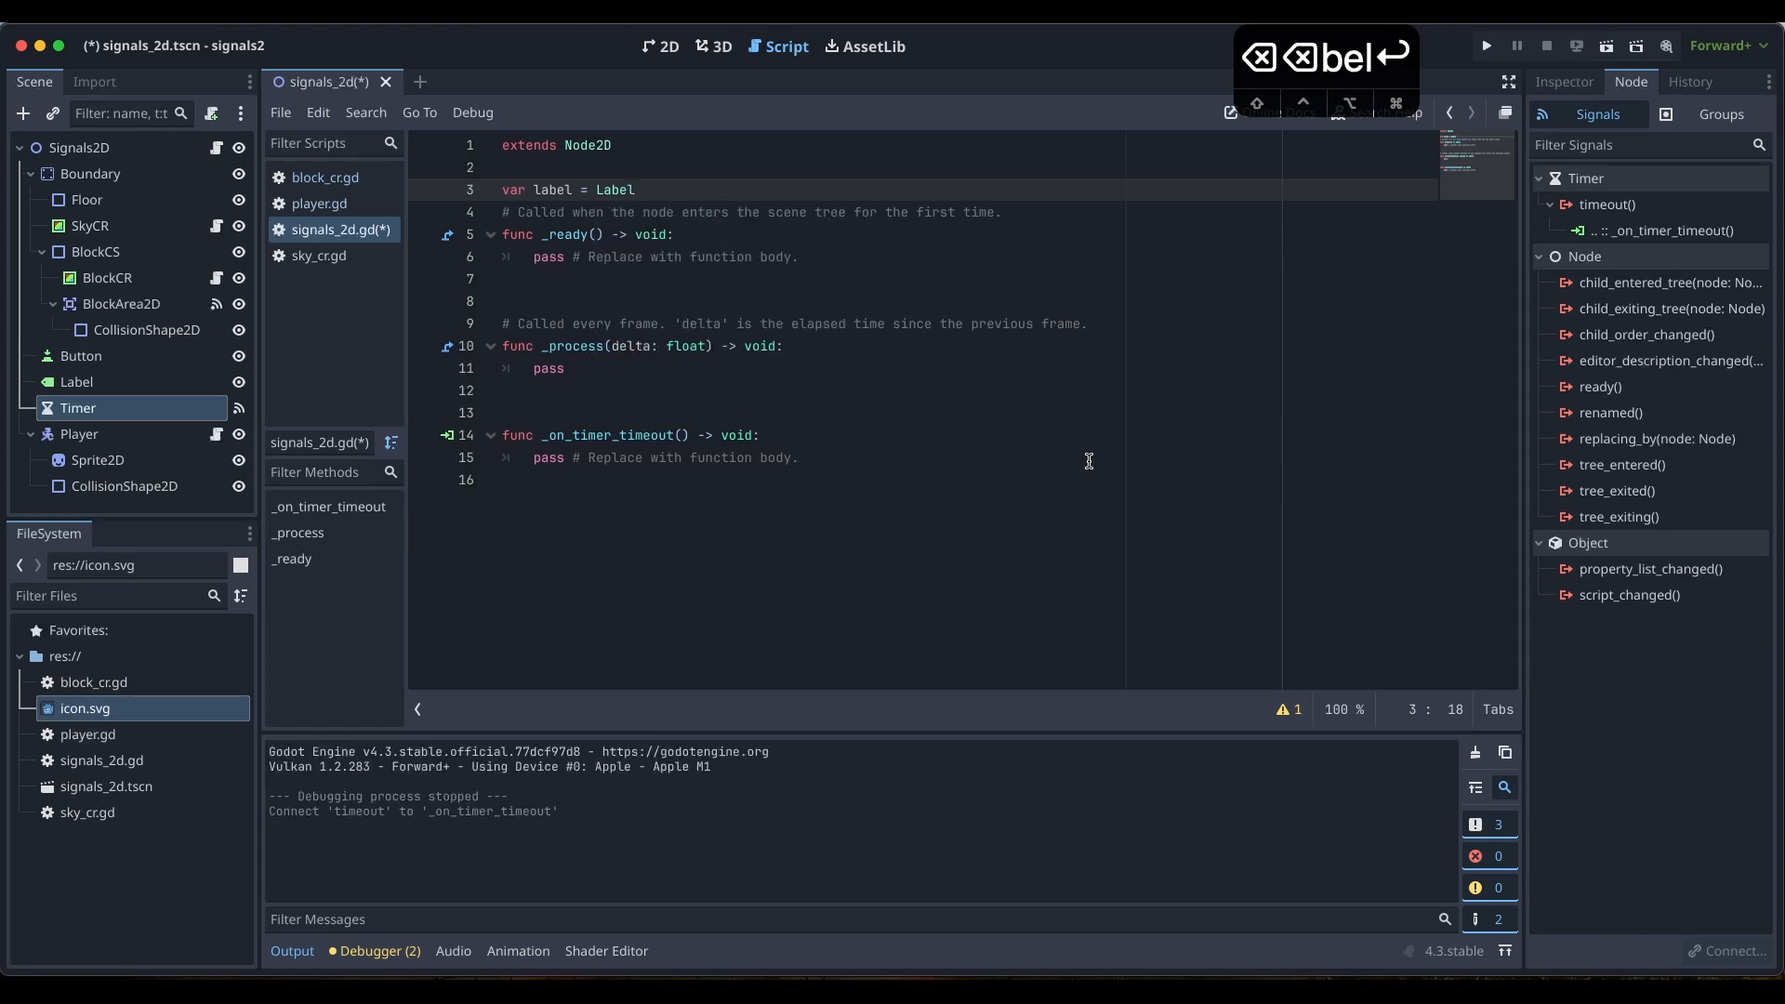
# Add the line "label = $Label" at the start of the _ready function, referencing the scene's Label node
pyautogui.click(778, 242)
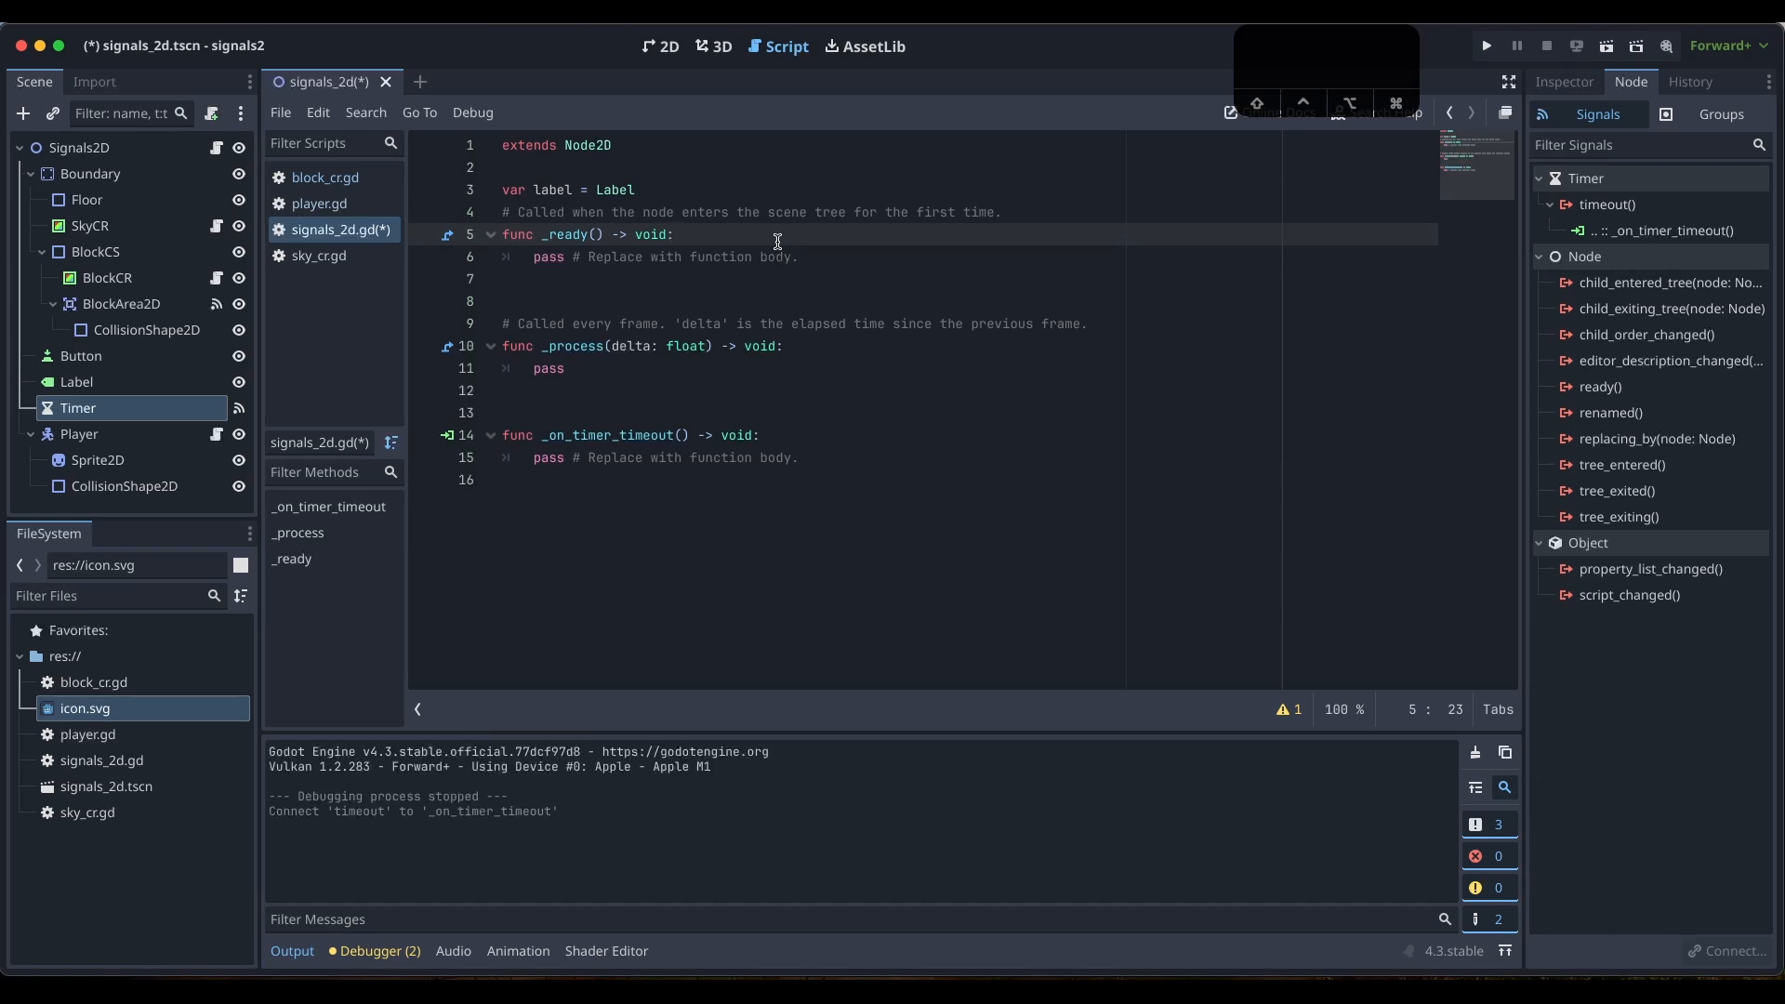
pyautogui.press('Return')
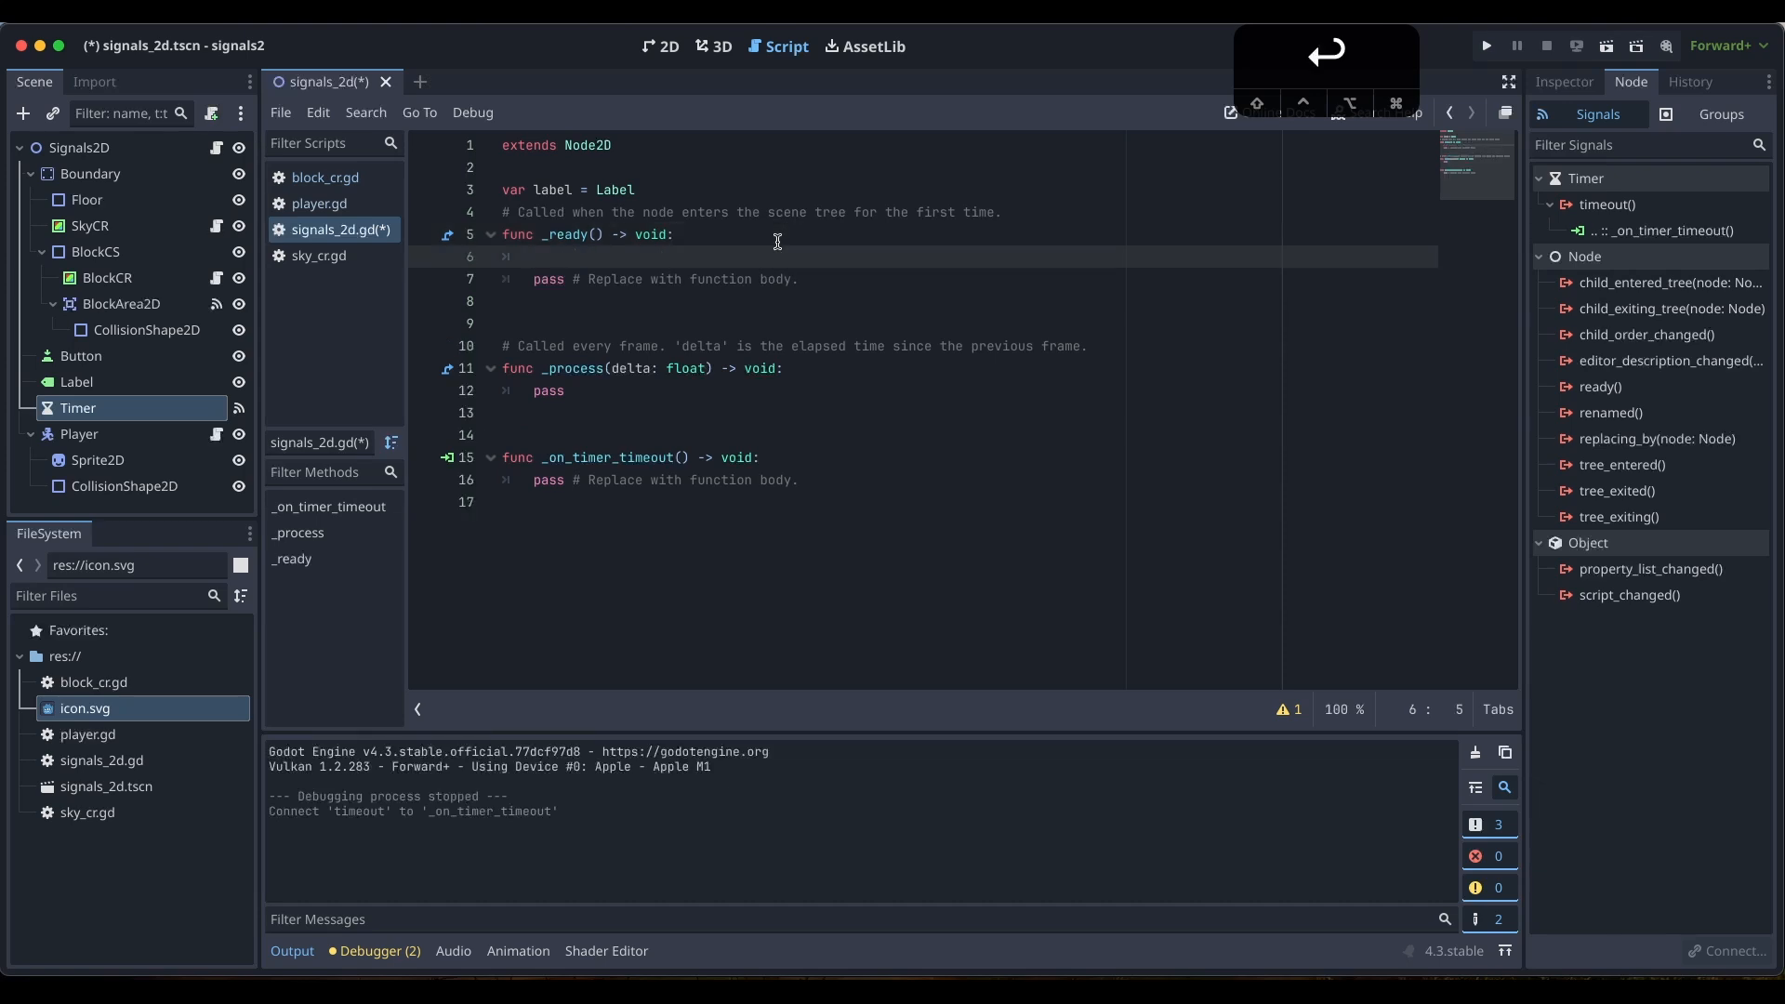
pyautogui.write('label =')
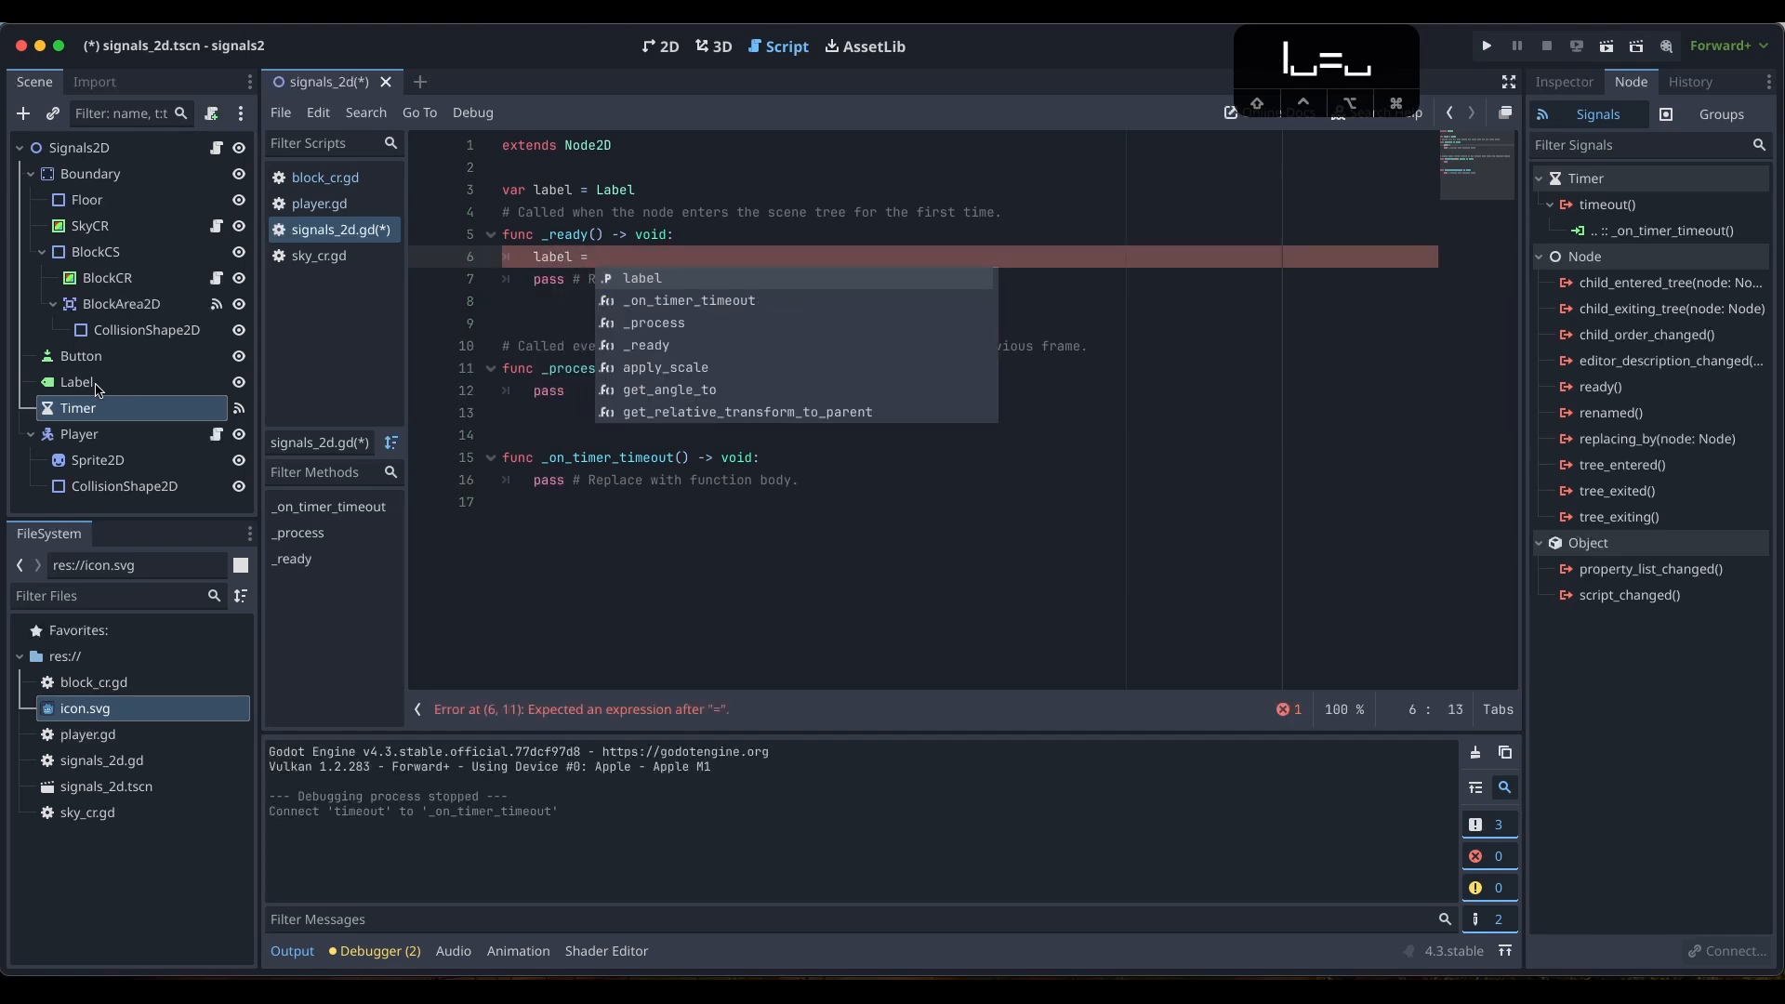
pyautogui.moveTo(83, 385); pyautogui.dragTo(611, 258)
pyautogui.click(634, 317)
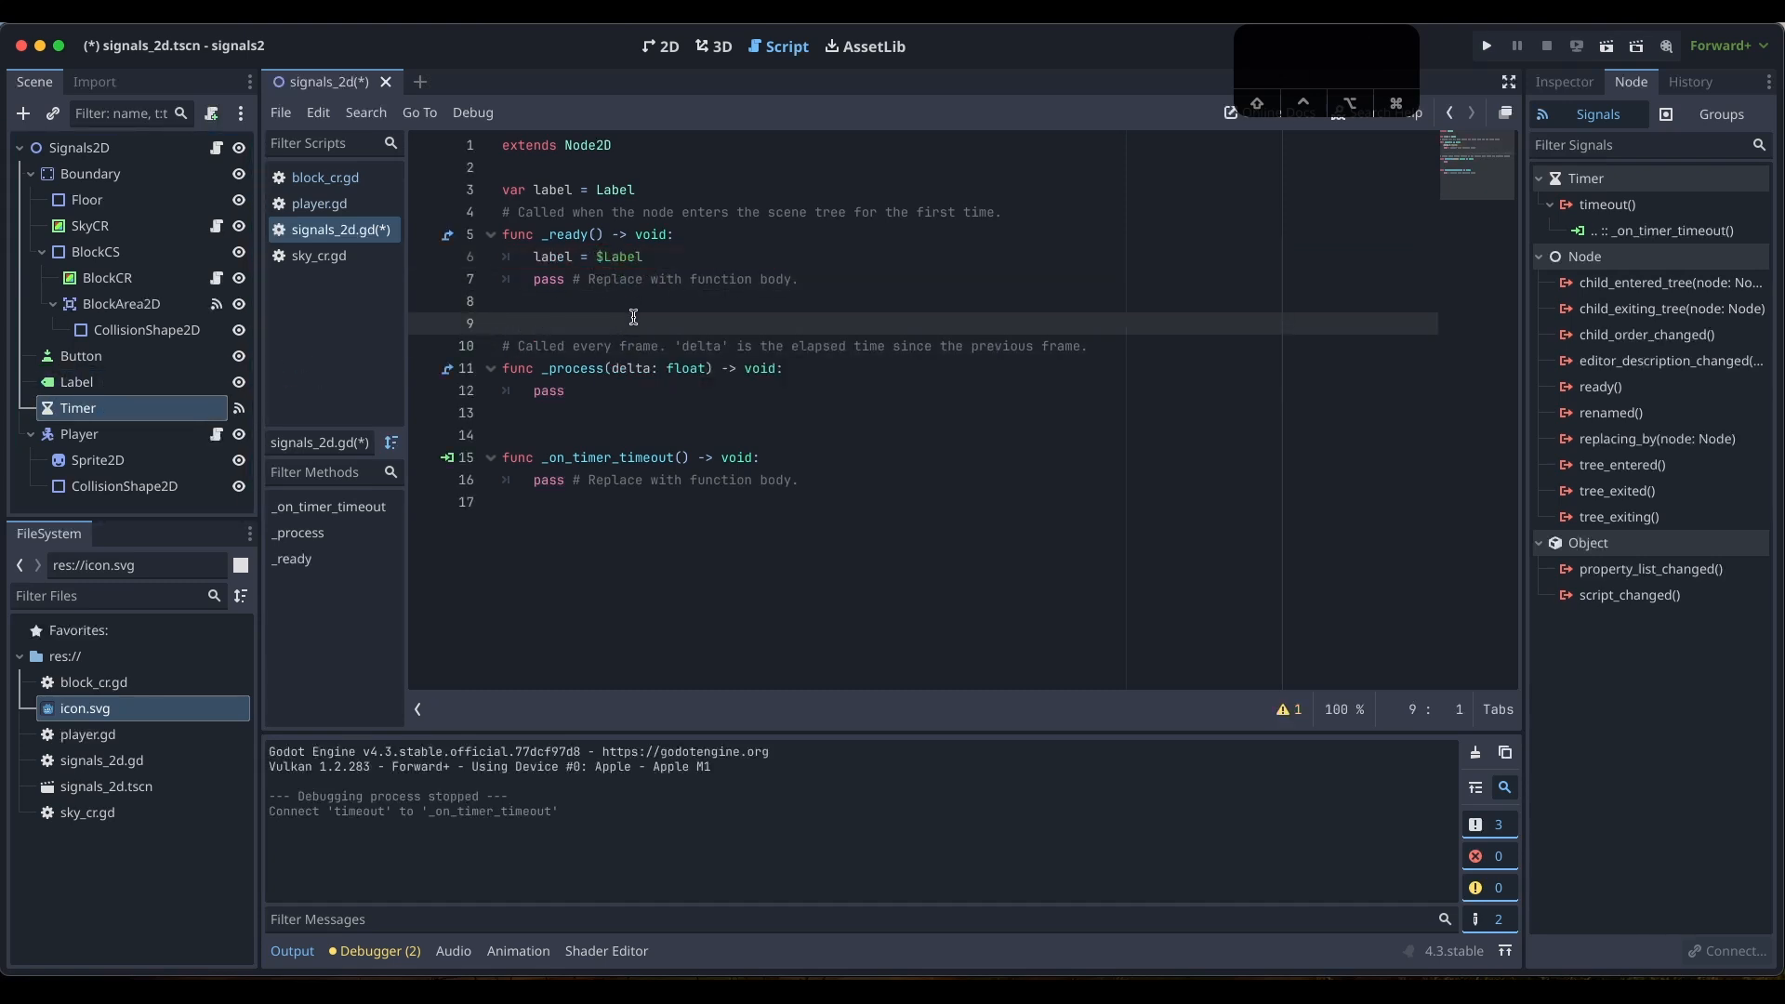
# Rename the Label node in the scene tree as GameOver
pyautogui.click(76, 382)
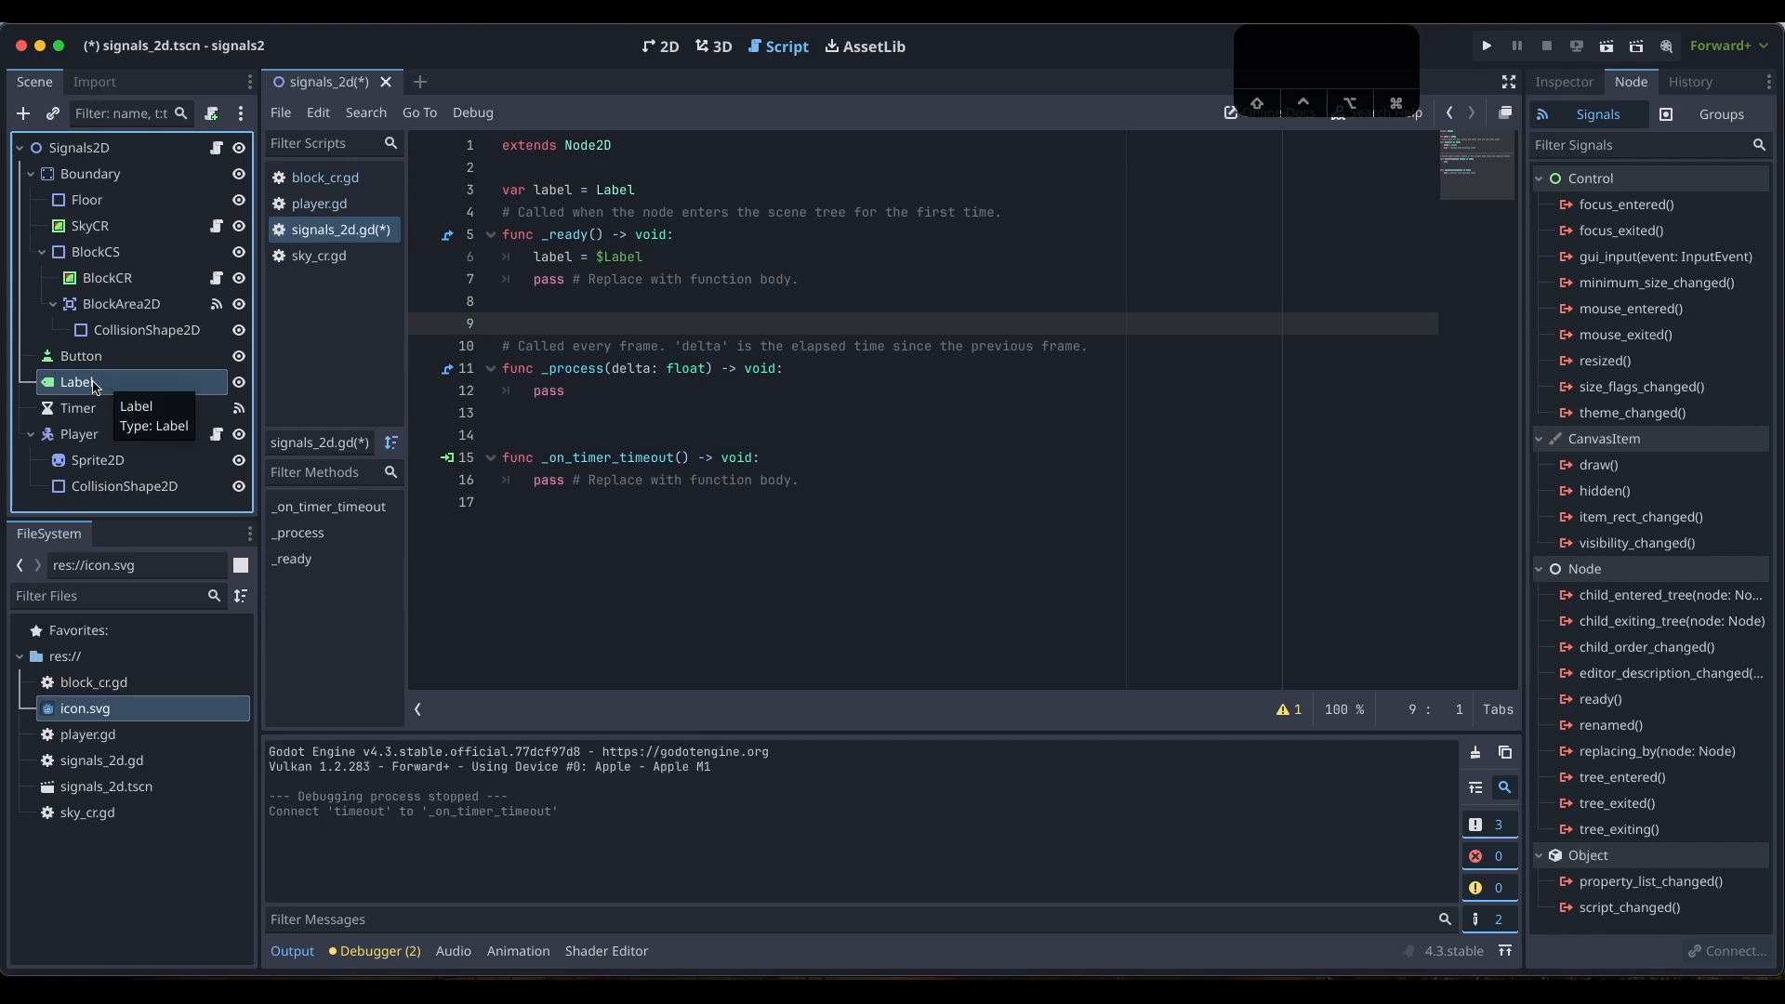
pyautogui.doubleClick(85, 390)
pyautogui.write('GameOvewr')
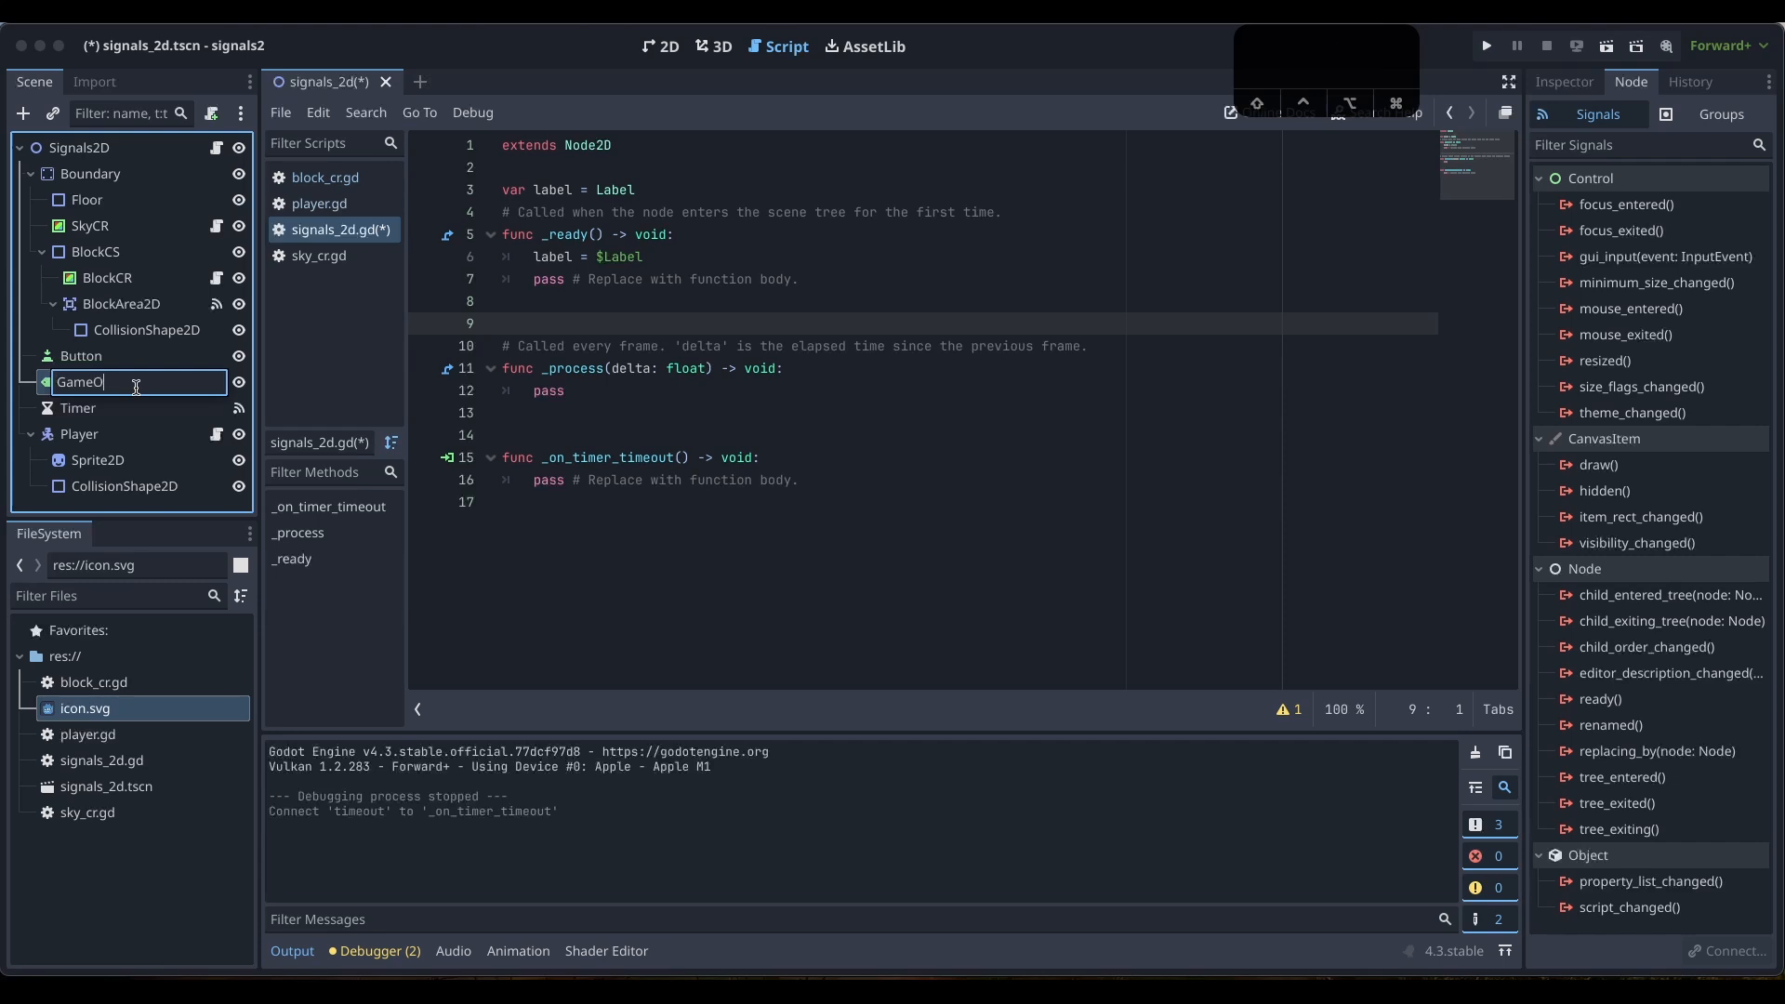
pyautogui.press('BackSpace')
pyautogui.press('BackSpace')
pyautogui.write('r')
pyautogui.press('Return')
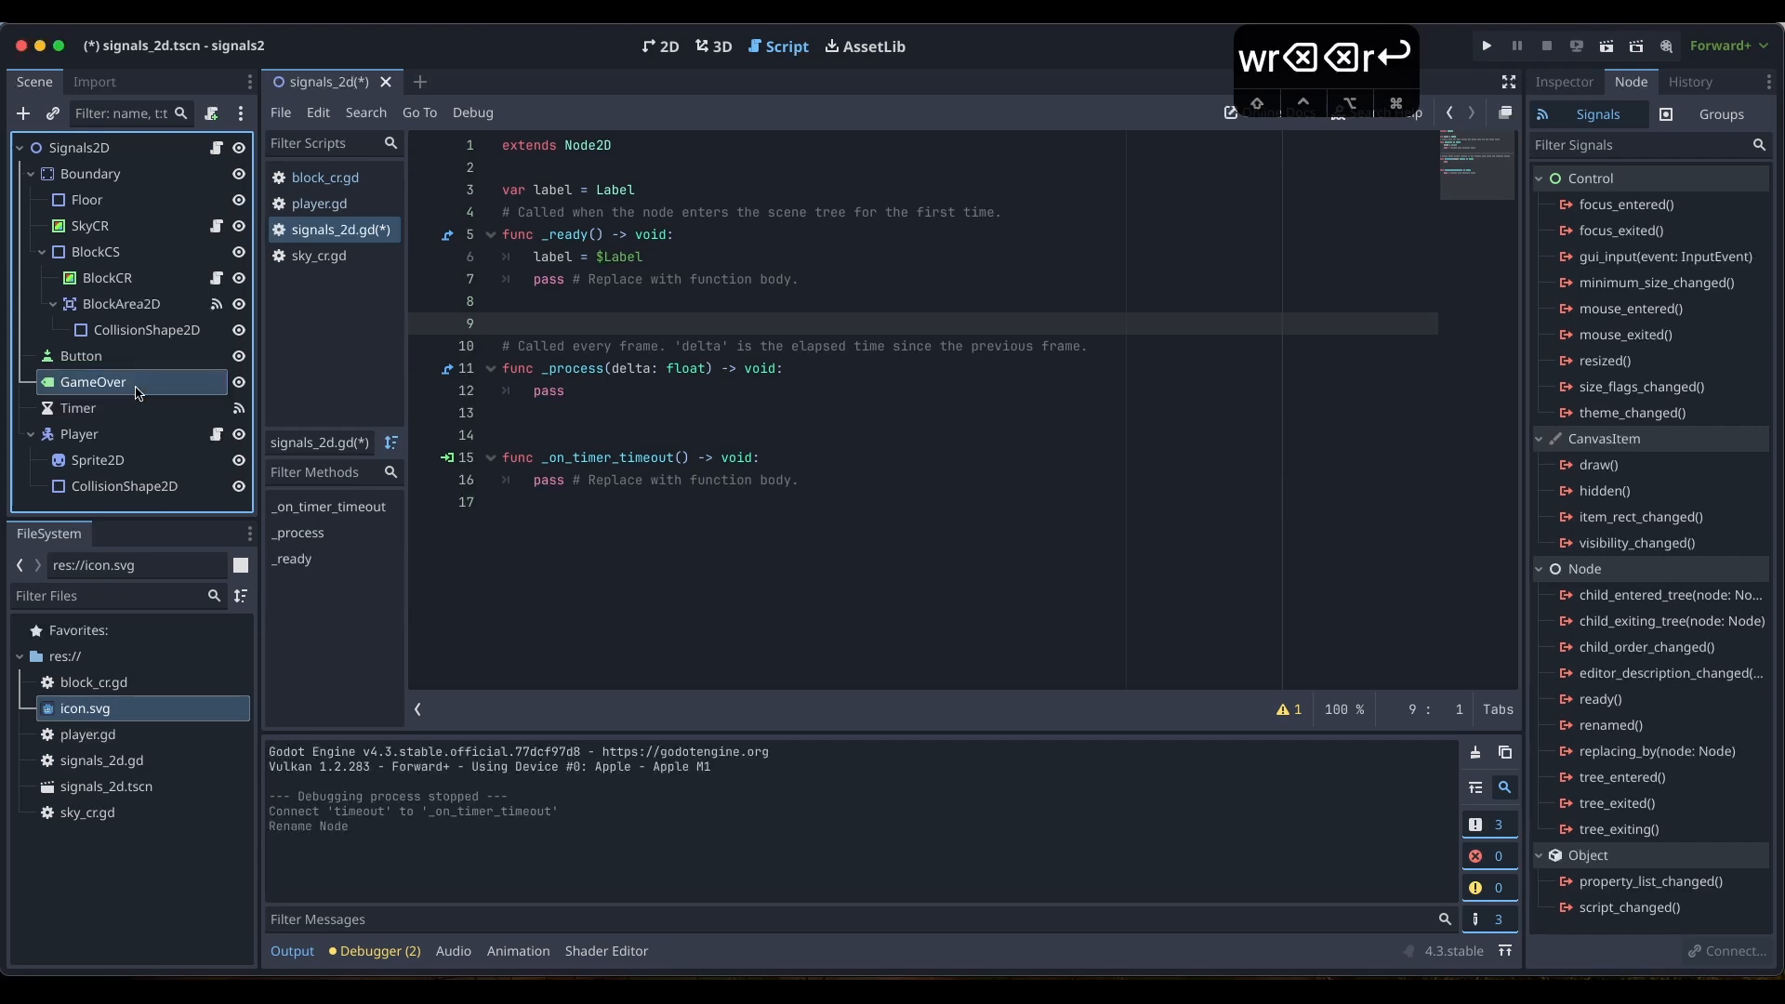
# Replace the $Label reference in the _ready function with $GameOver, the renamed node
pyautogui.click(675, 257)
pyautogui.press('BackSpace')
pyautogui.press('BackSpace')
pyautogui.press('BackSpace')
pyautogui.press('BackSpace')
pyautogui.press('BackSpace')
pyautogui.press('BackSpace')
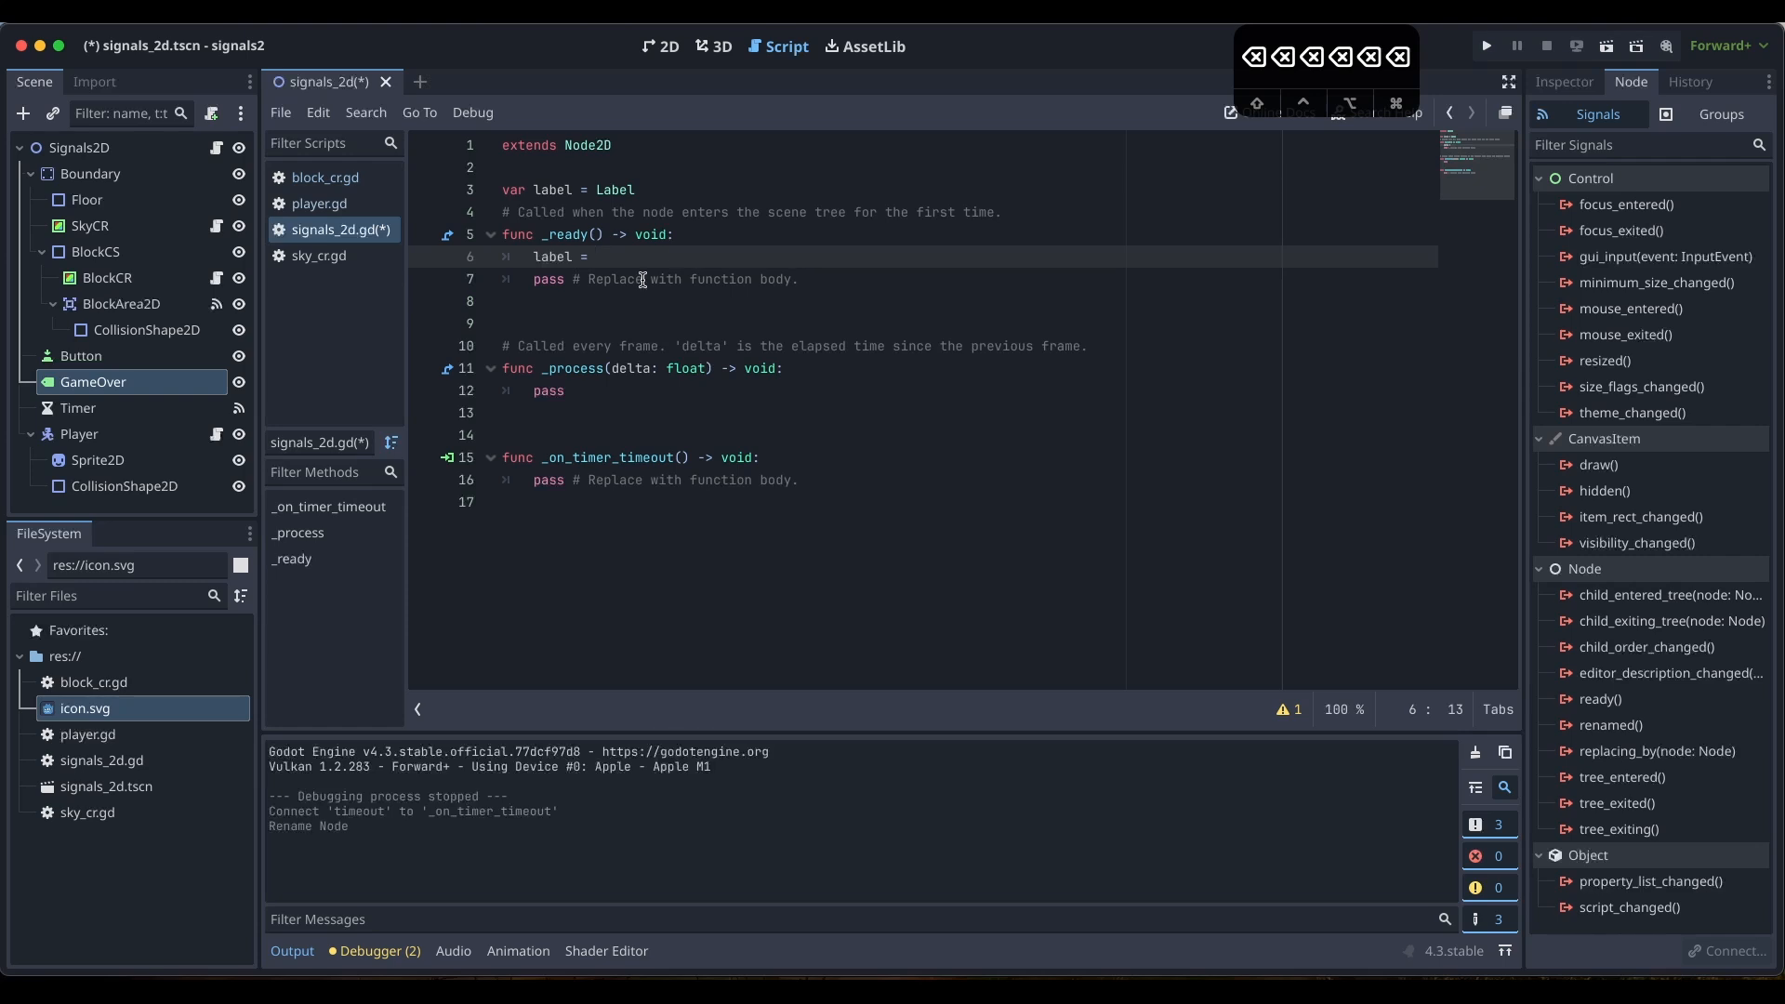
pyautogui.moveTo(79, 385); pyautogui.dragTo(603, 265)
pyautogui.click(636, 323)
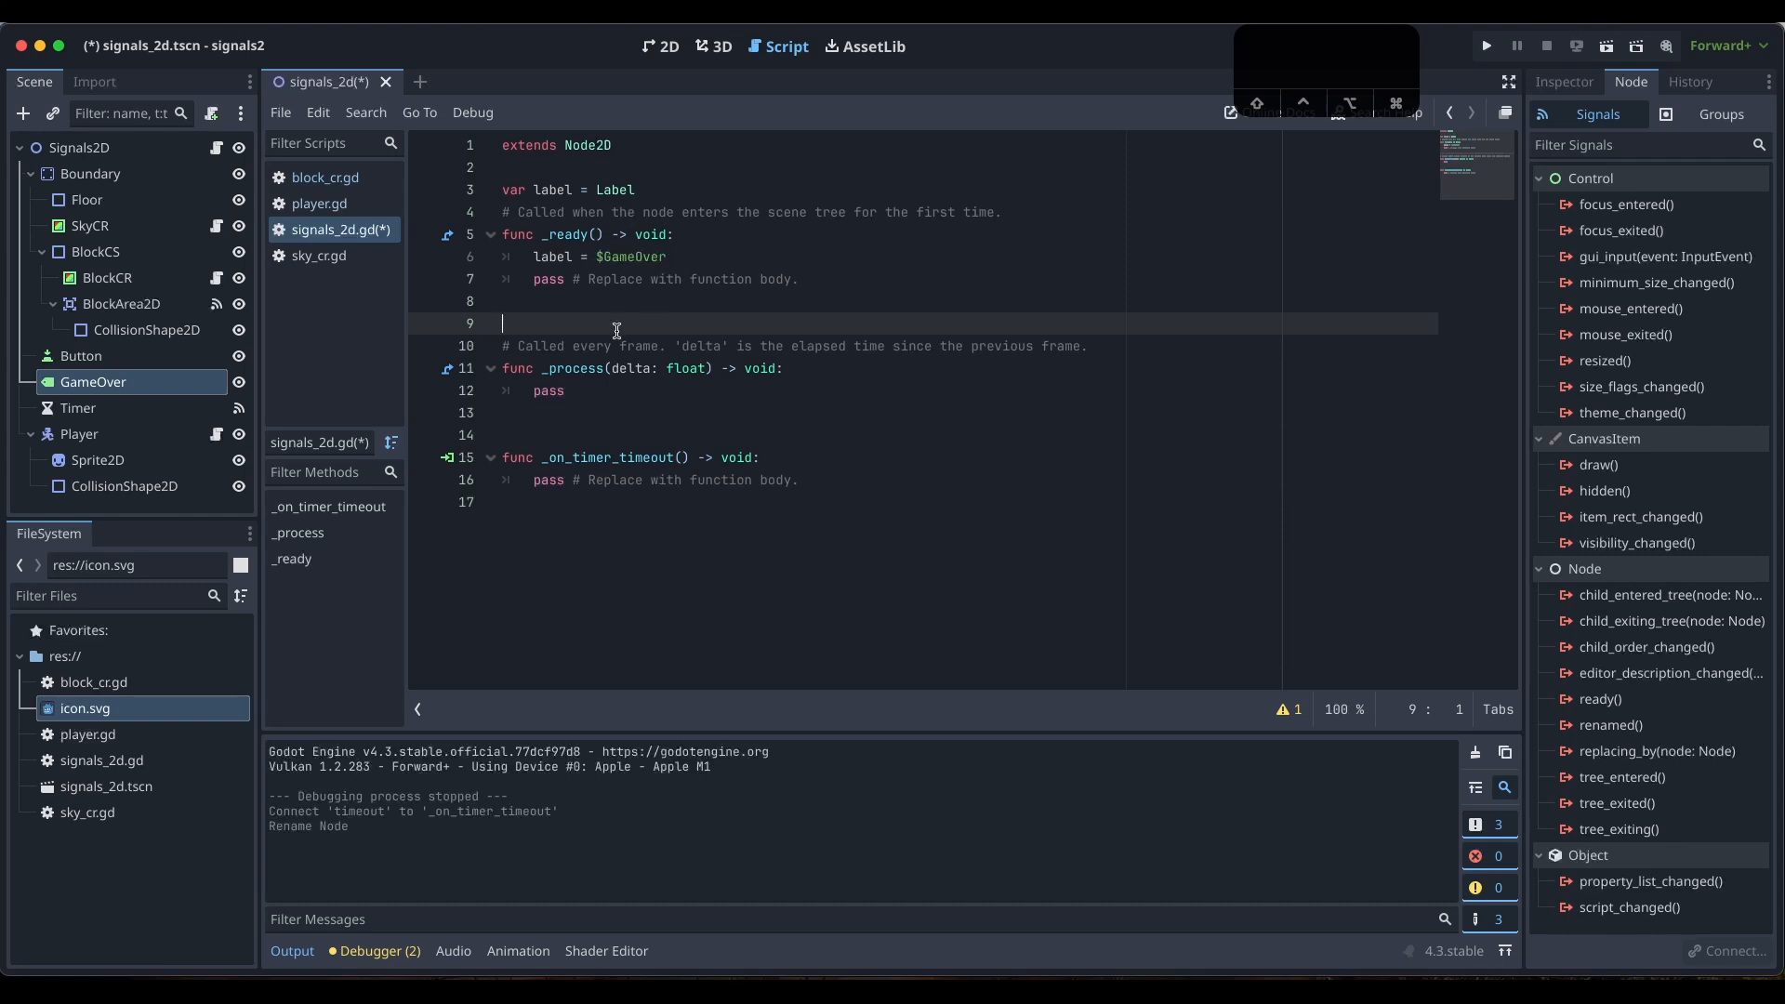
# Add the line "label.visible = false" below the label assignment in the _ready function
pyautogui.click(747, 258)
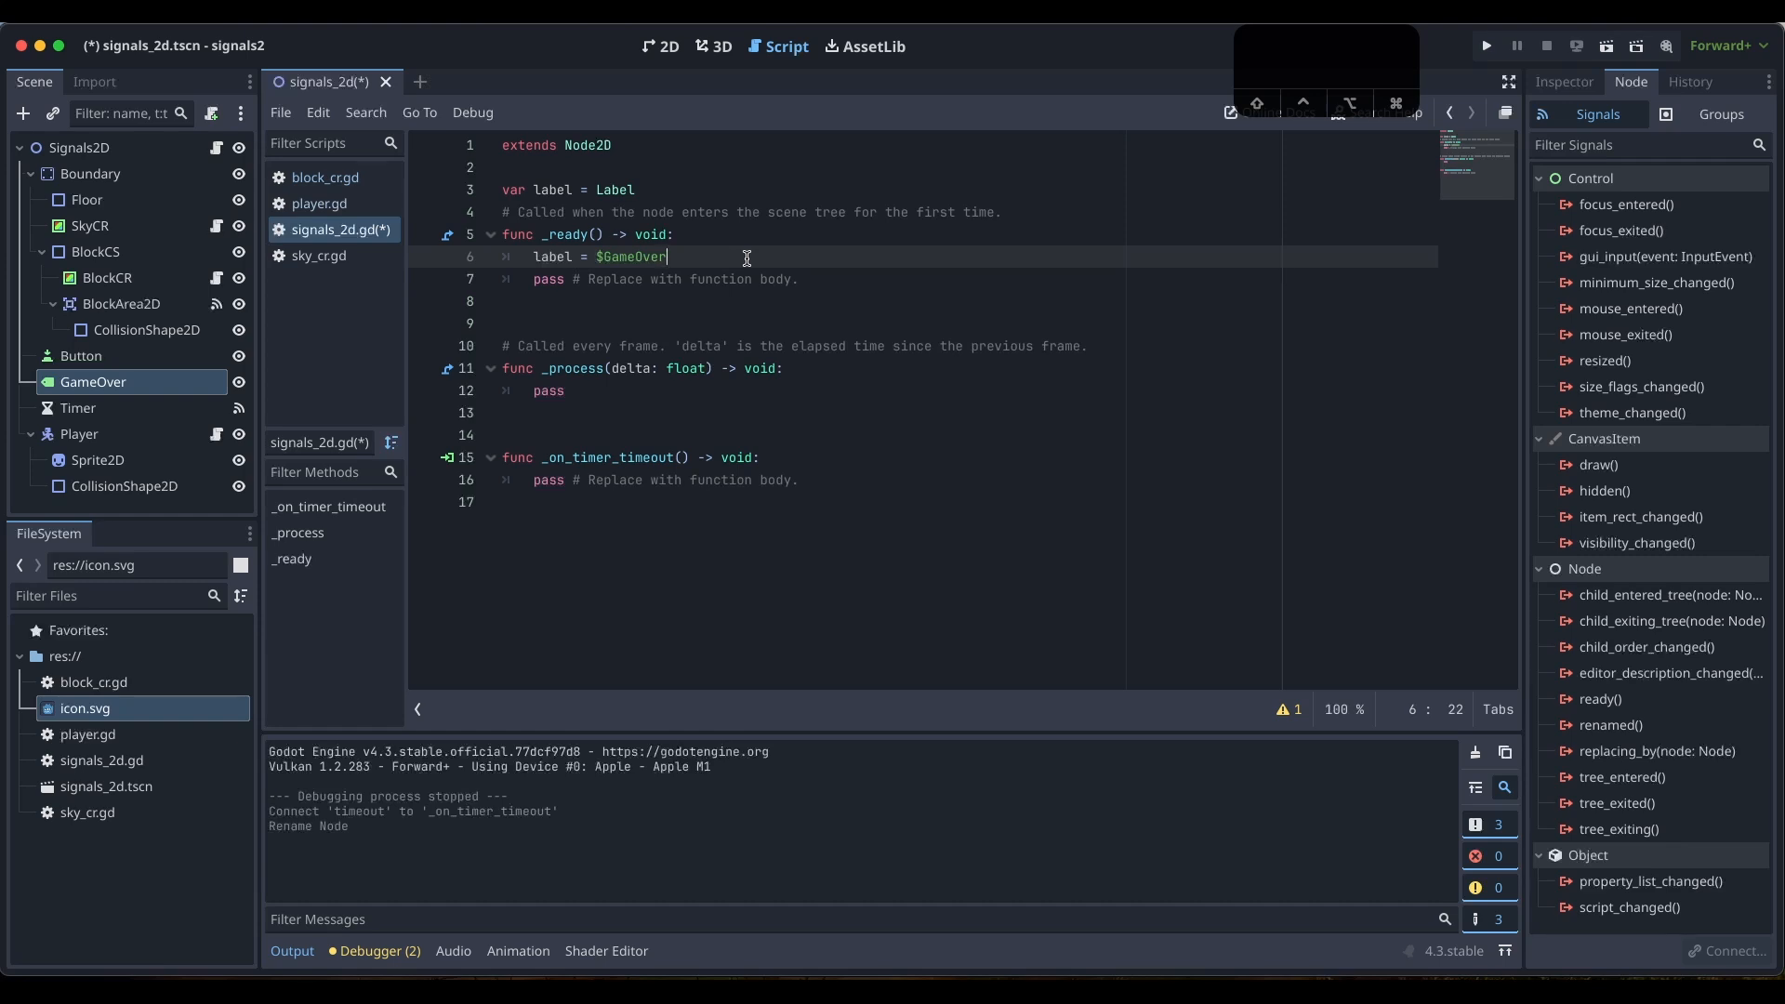
pyautogui.press('Return')
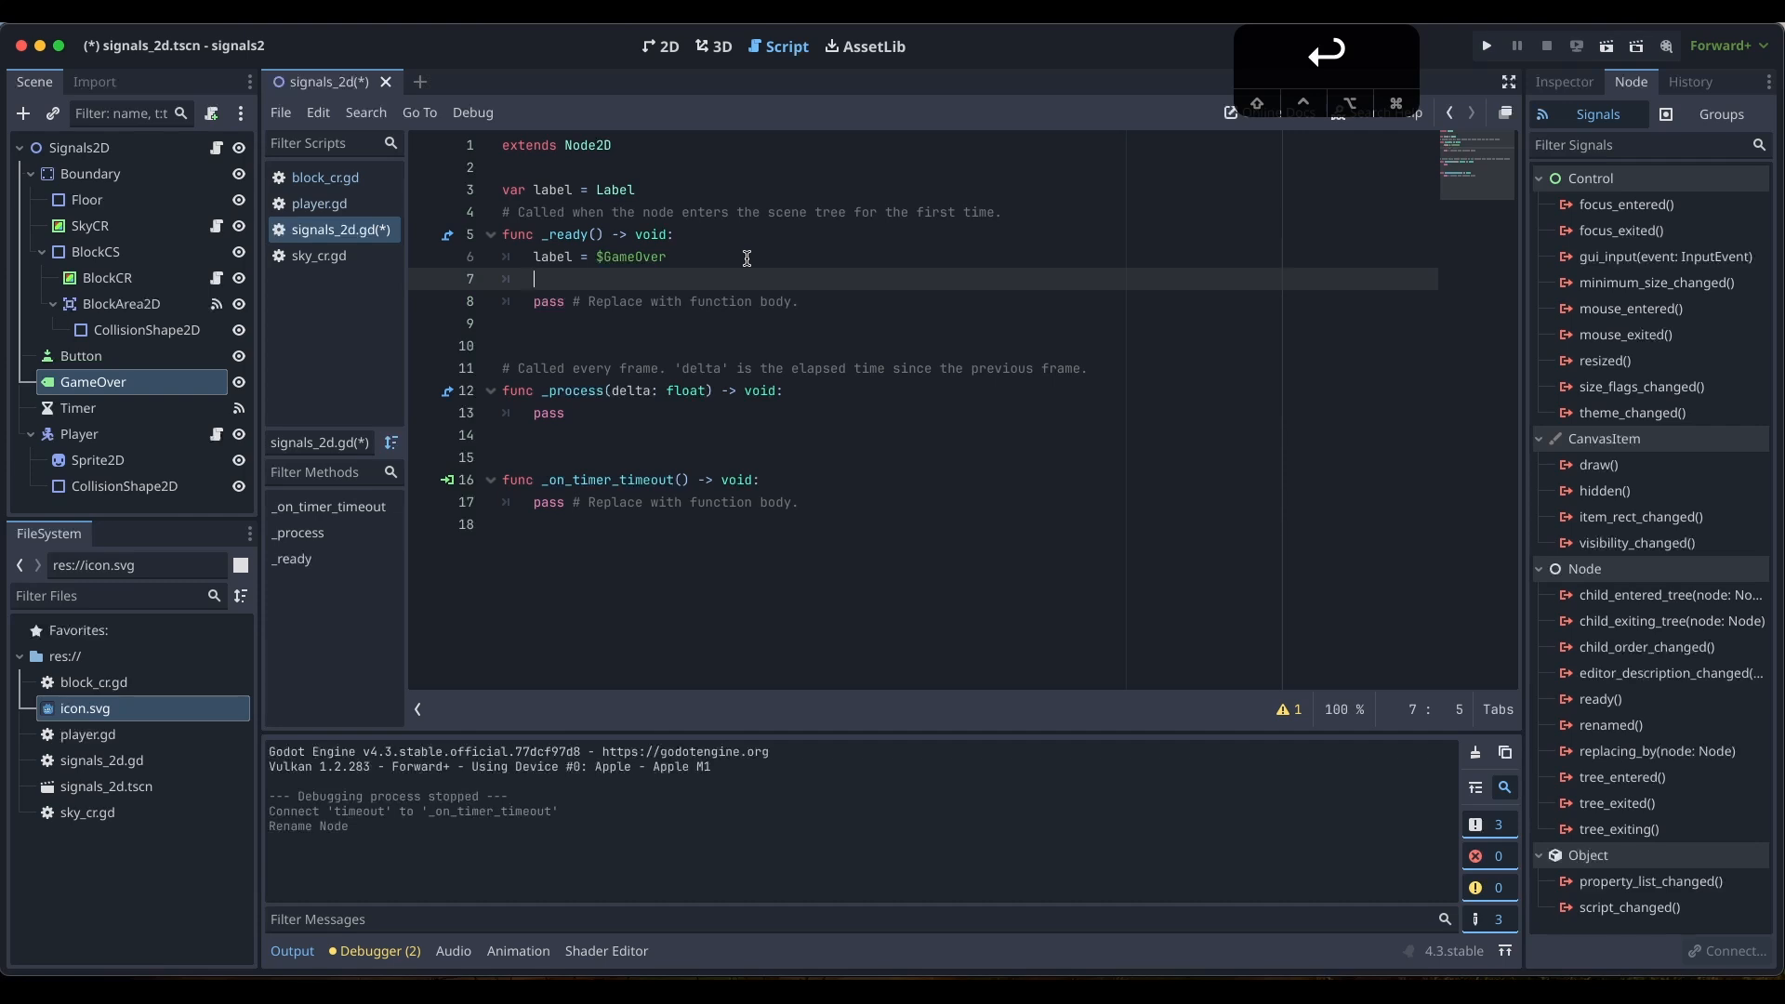
pyautogui.write('label.visible = false')
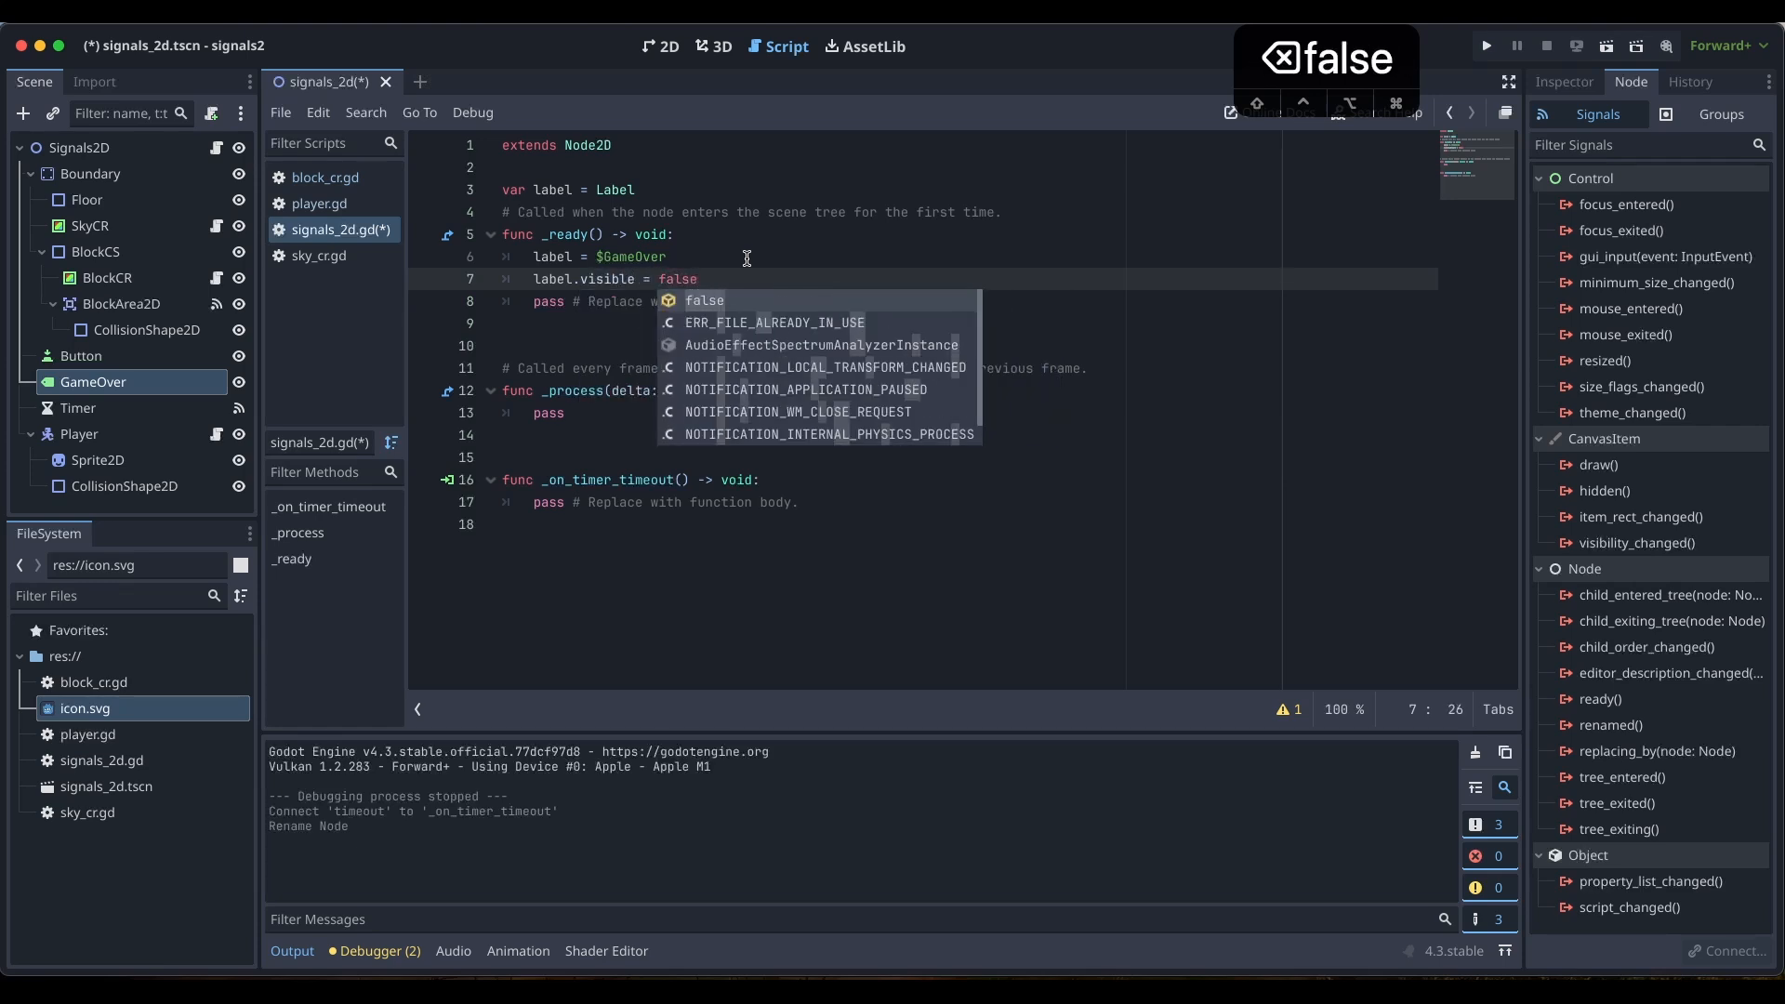
pyautogui.click(577, 352)
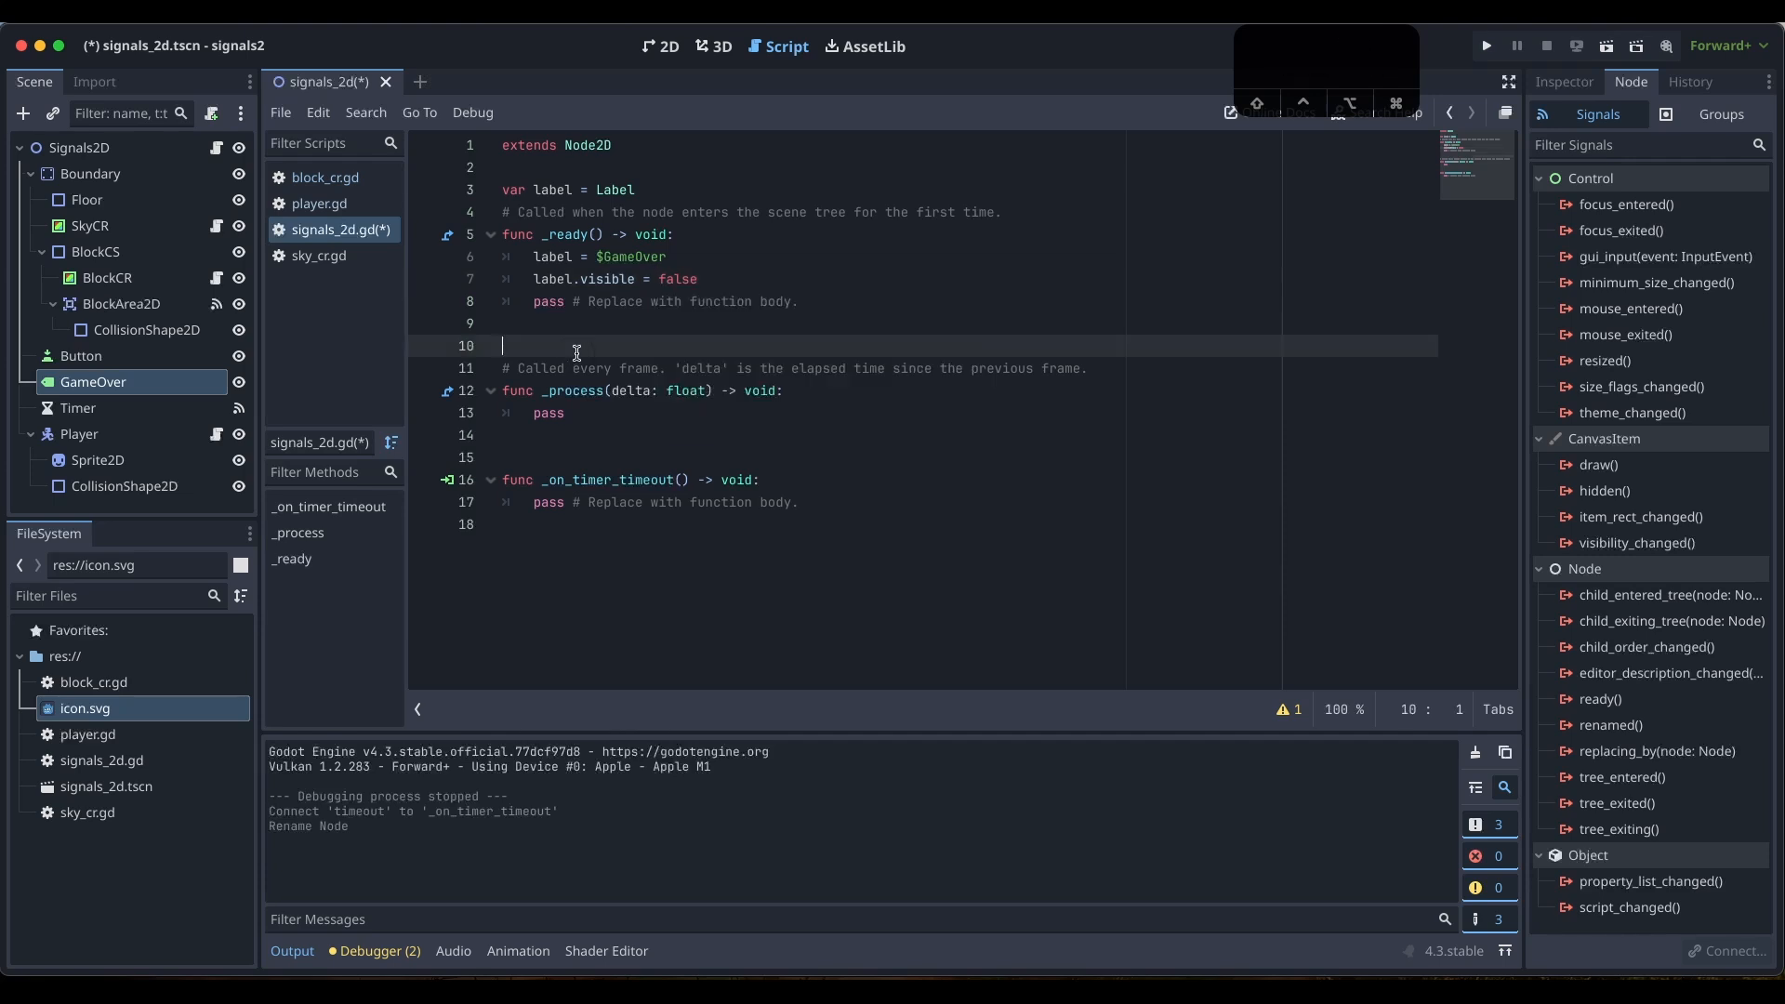
# Add the line "label.visible = true" at the start of the _on_timer_timeout function
pyautogui.click(646, 439)
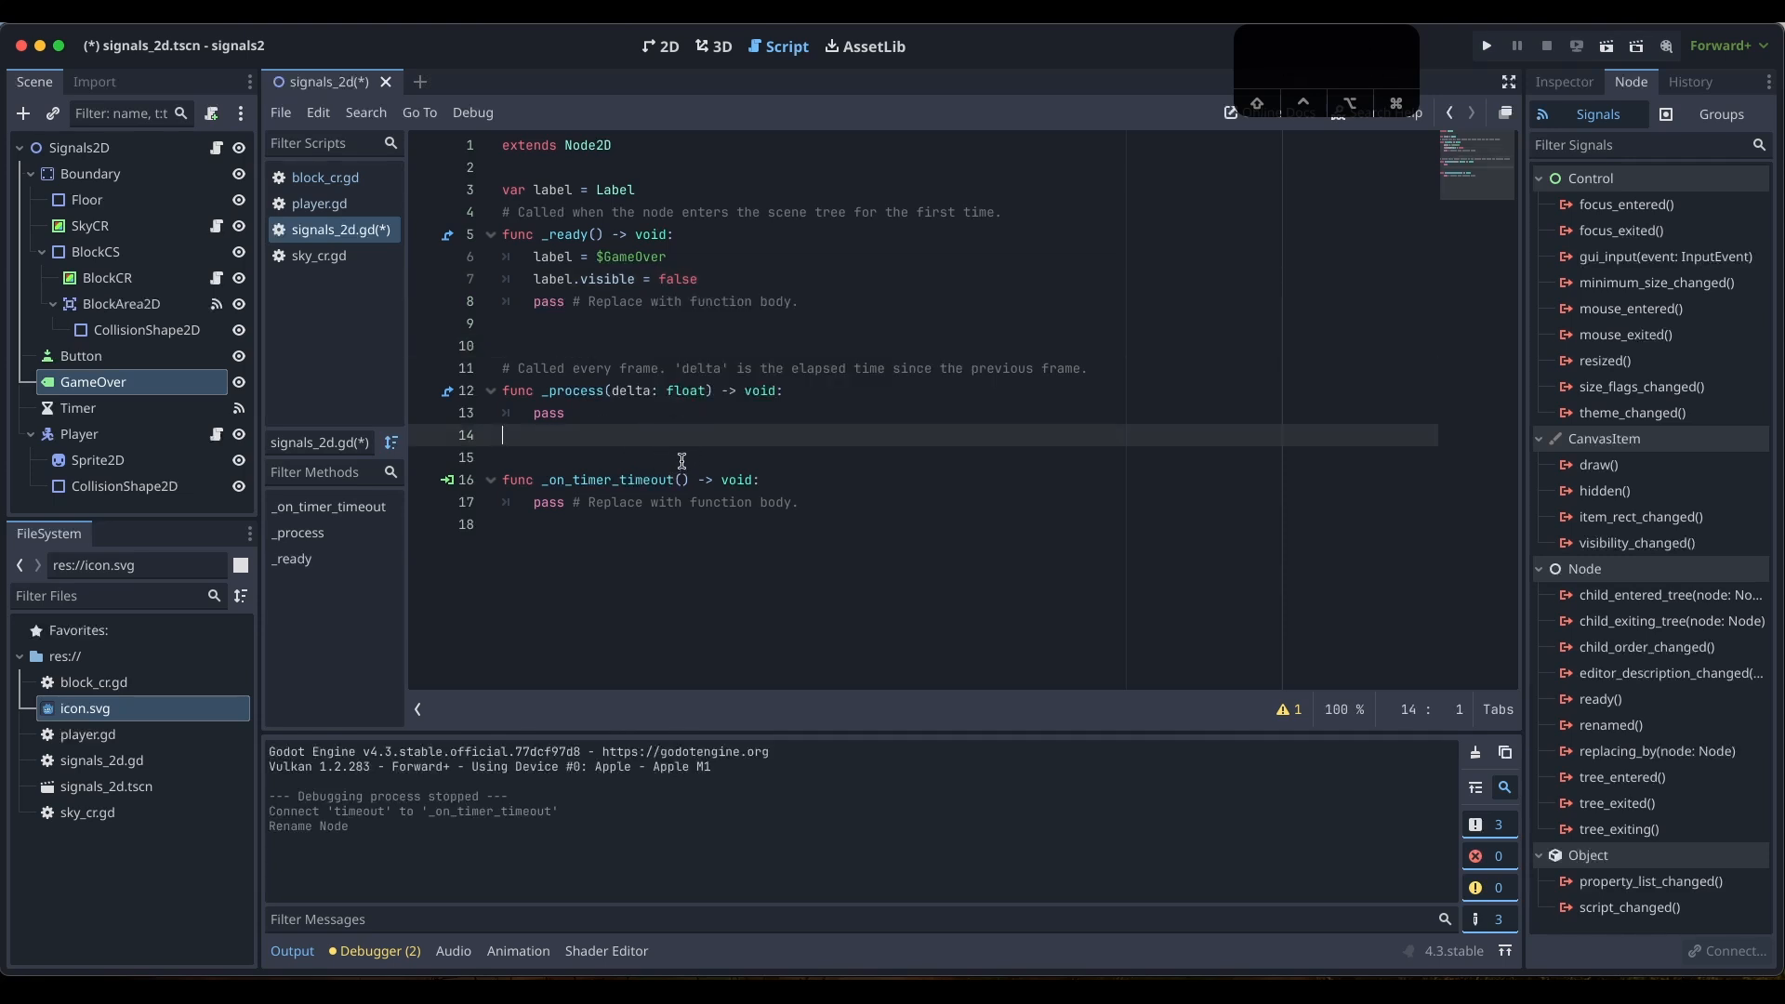
pyautogui.click(808, 485)
pyautogui.press('Return')
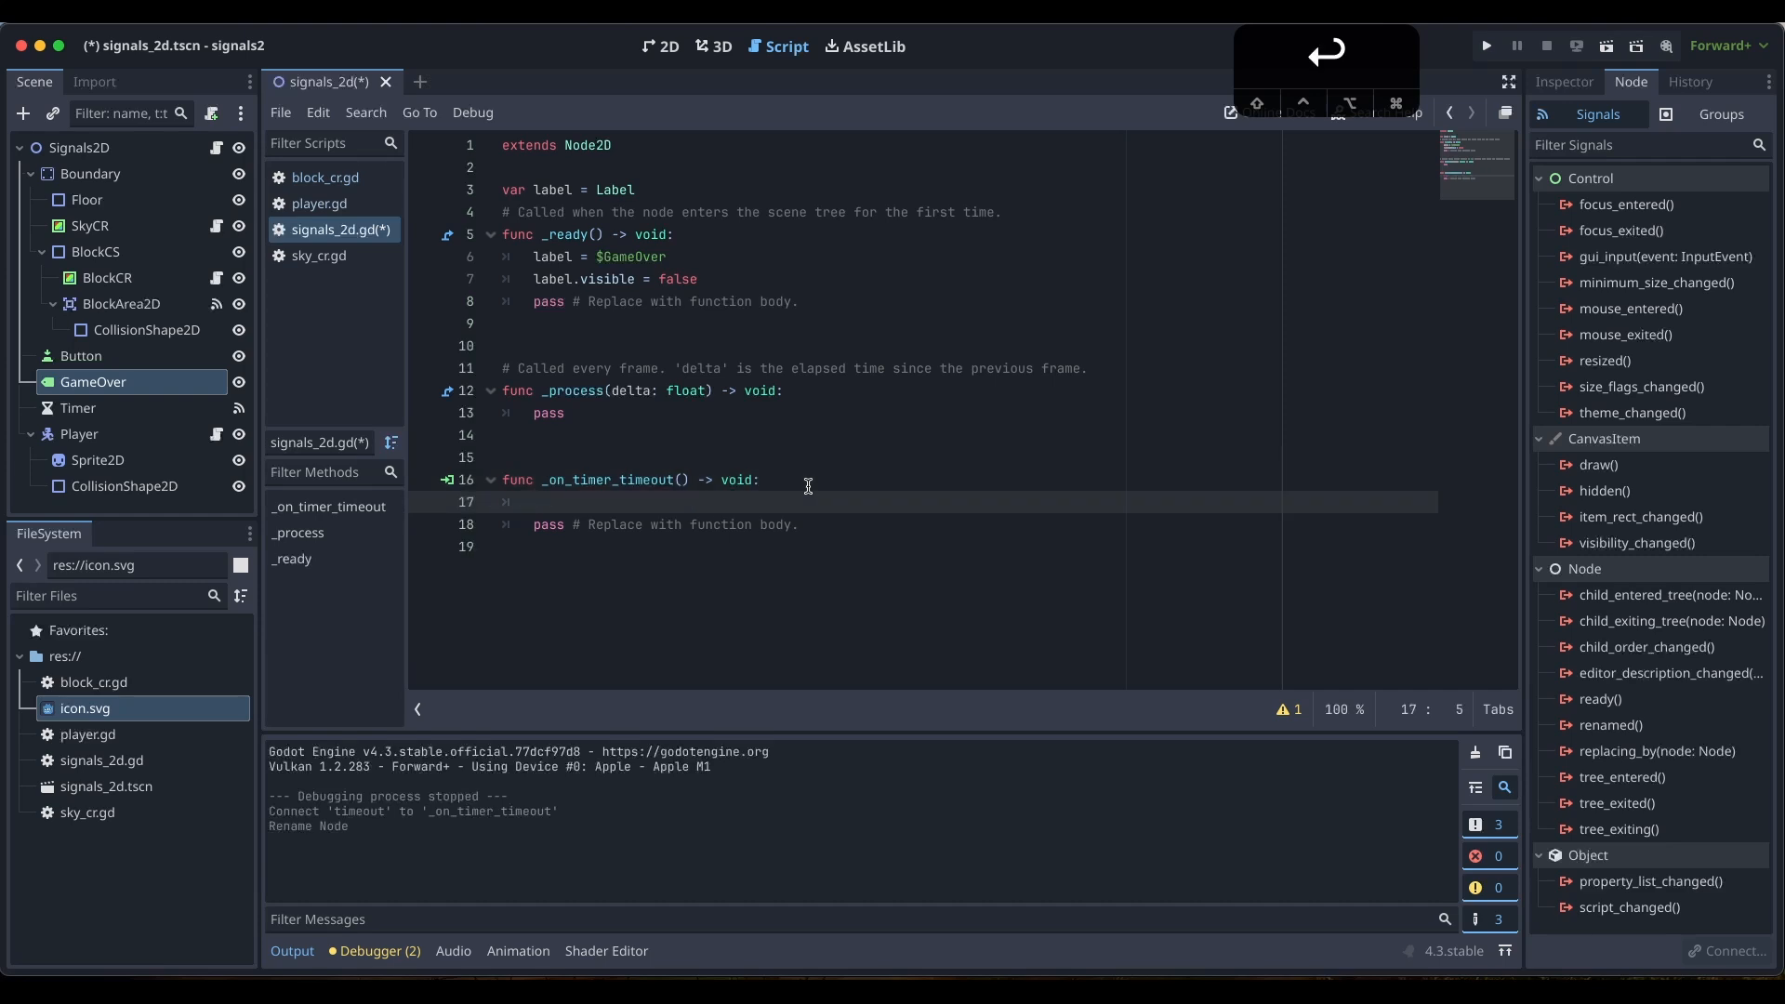
pyautogui.write('label.,')
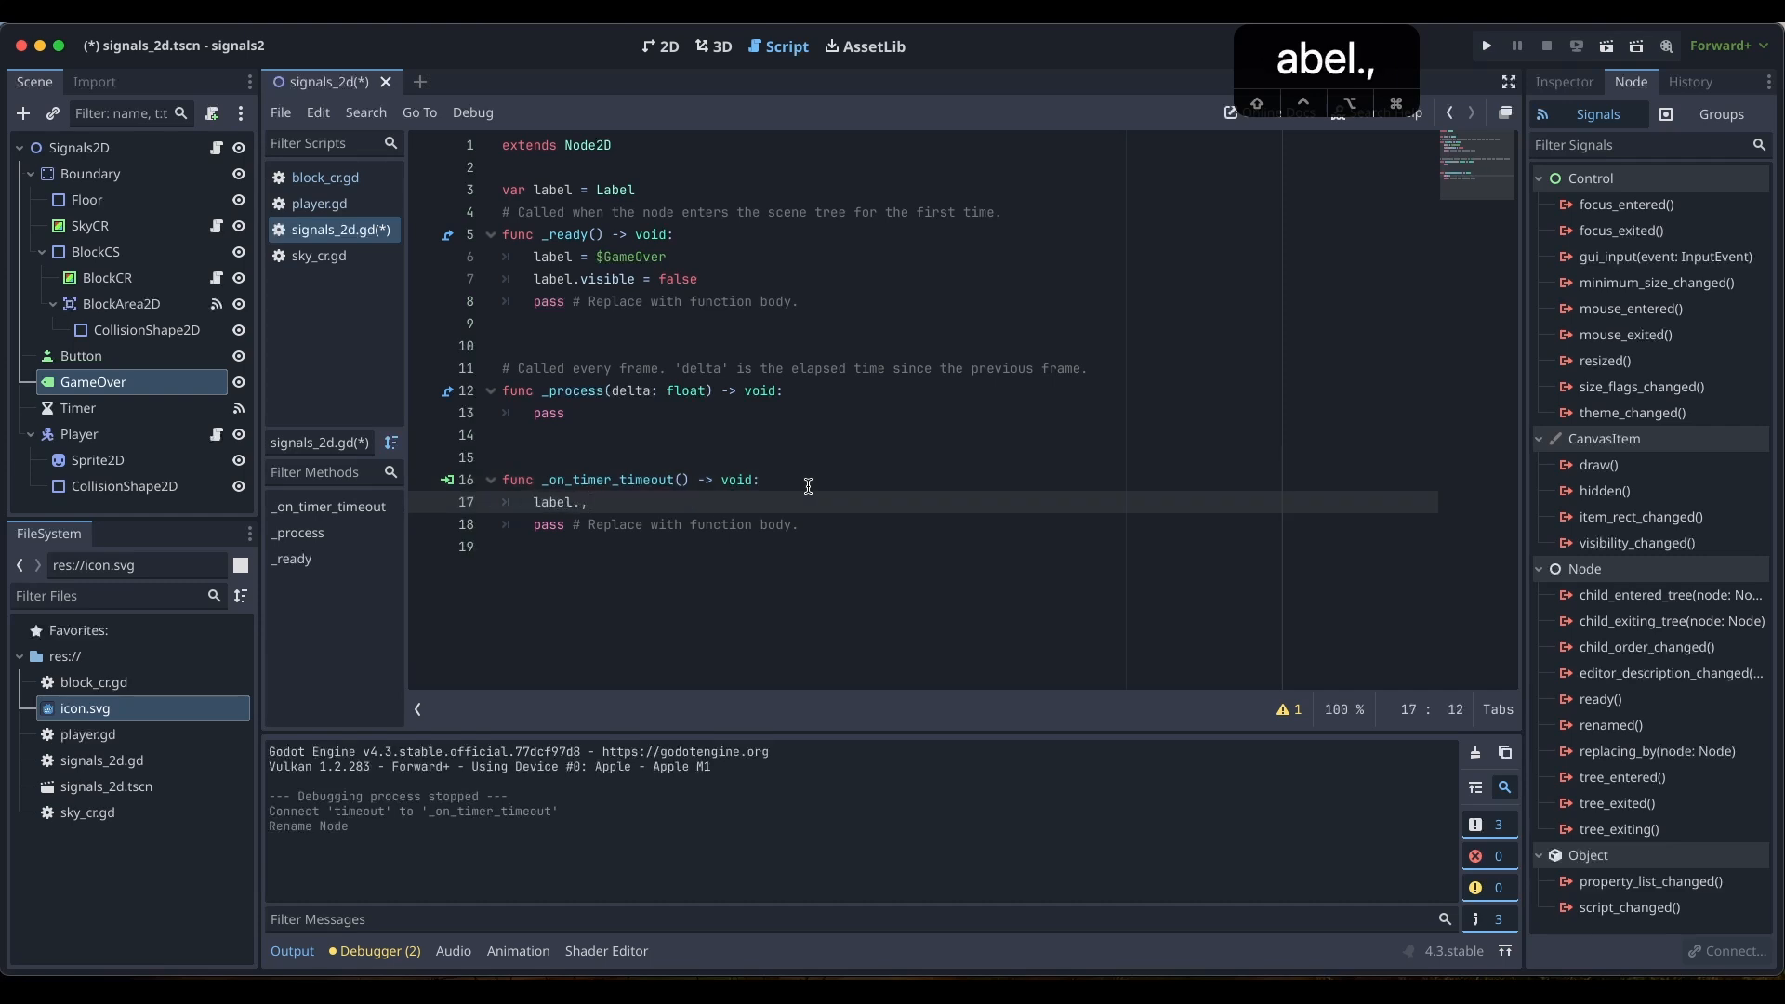
pyautogui.press('BackSpace')
pyautogui.write('v')
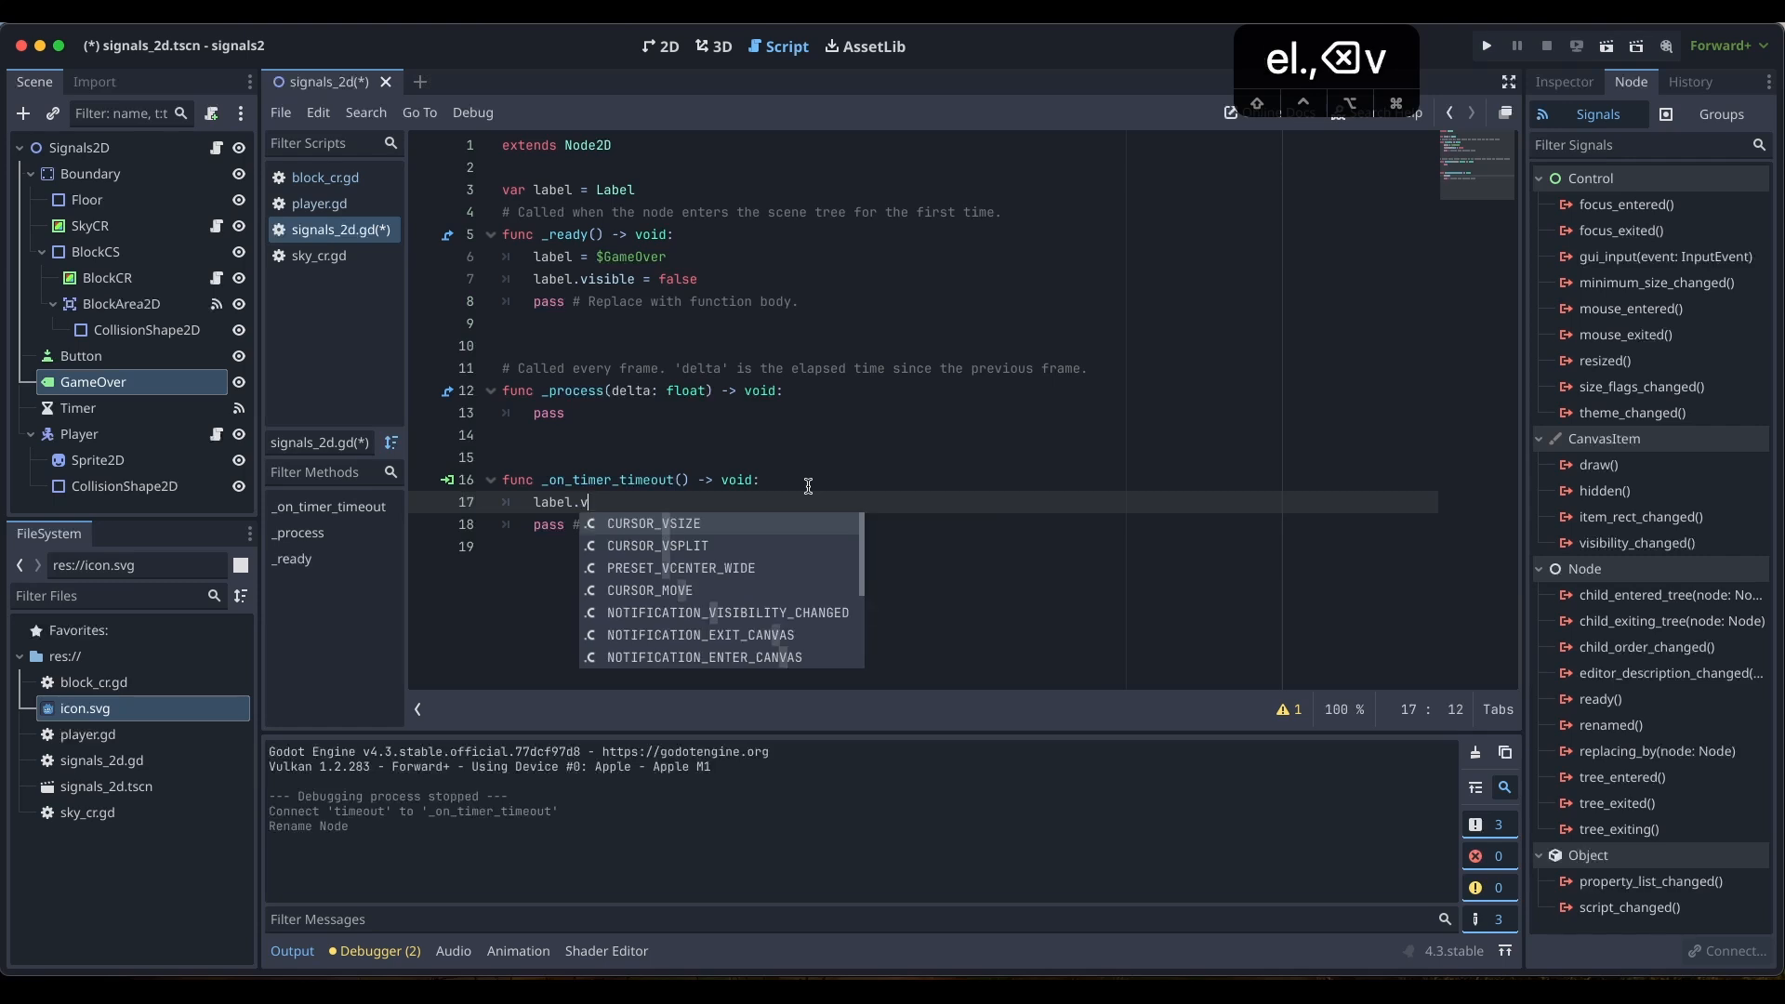
pyautogui.write('isible =')
pyautogui.press('BackSpace')
pyautogui.press('BackSpace')
pyautogui.write('= true')
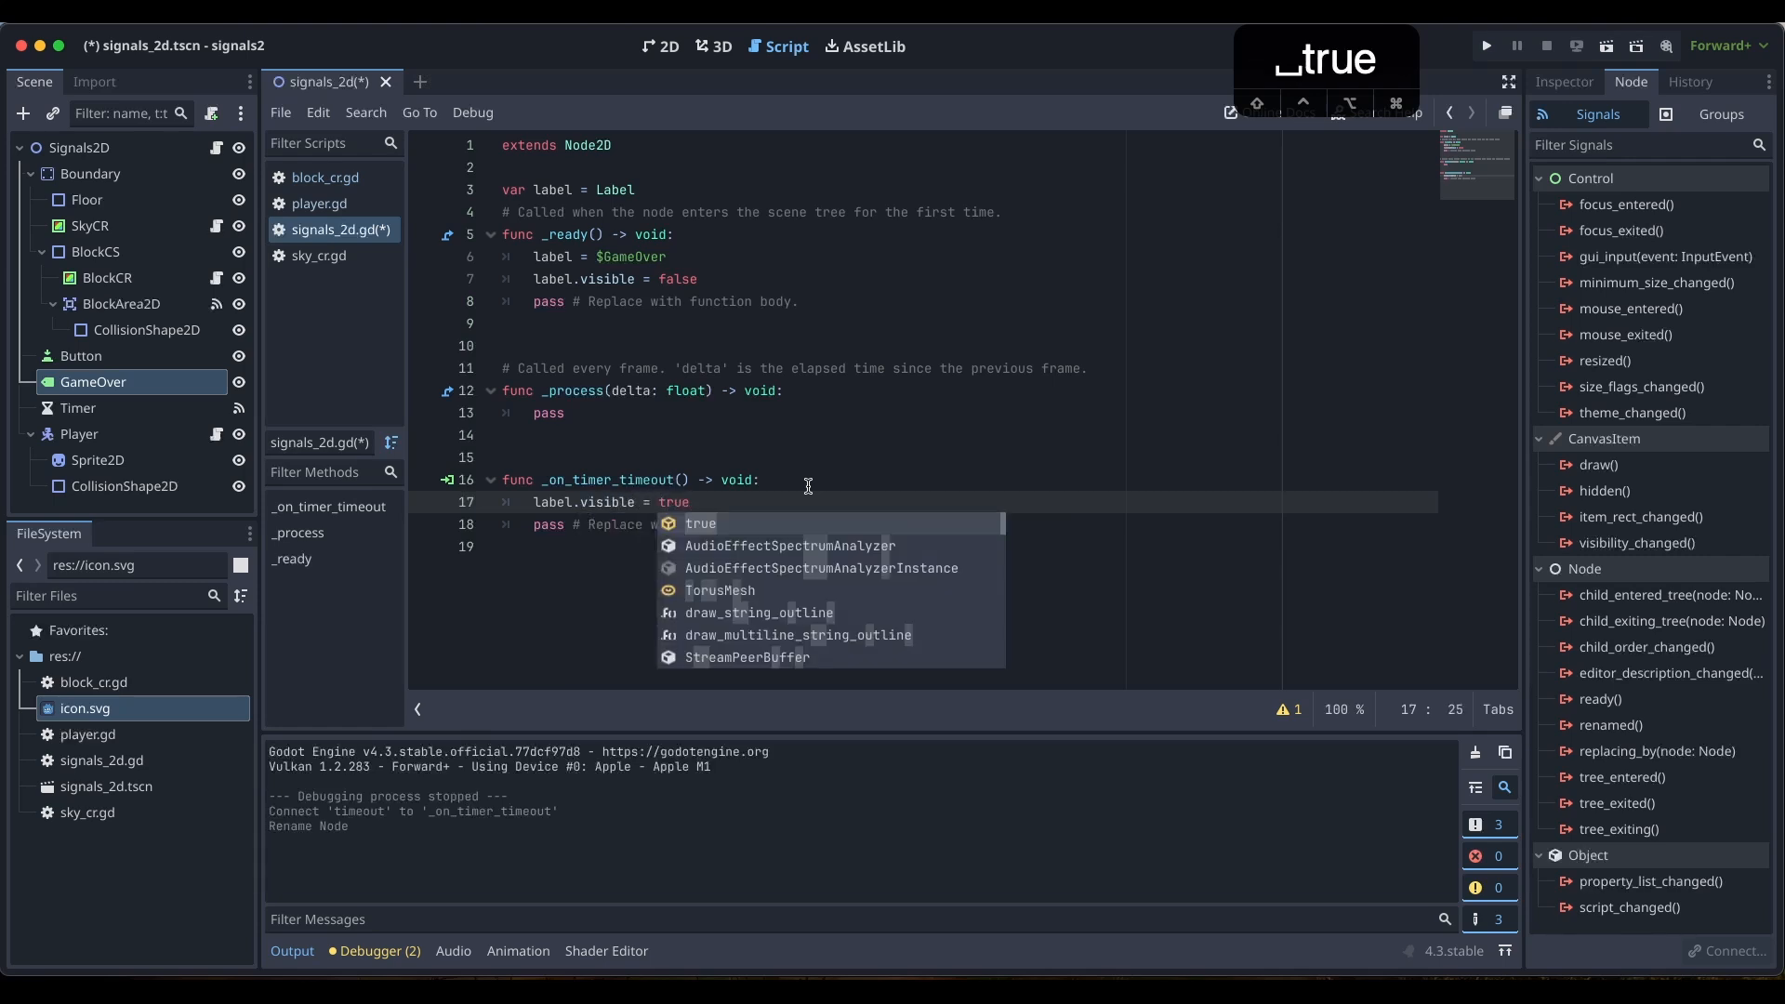
pyautogui.press('Return')
pyautogui.click(787, 617)
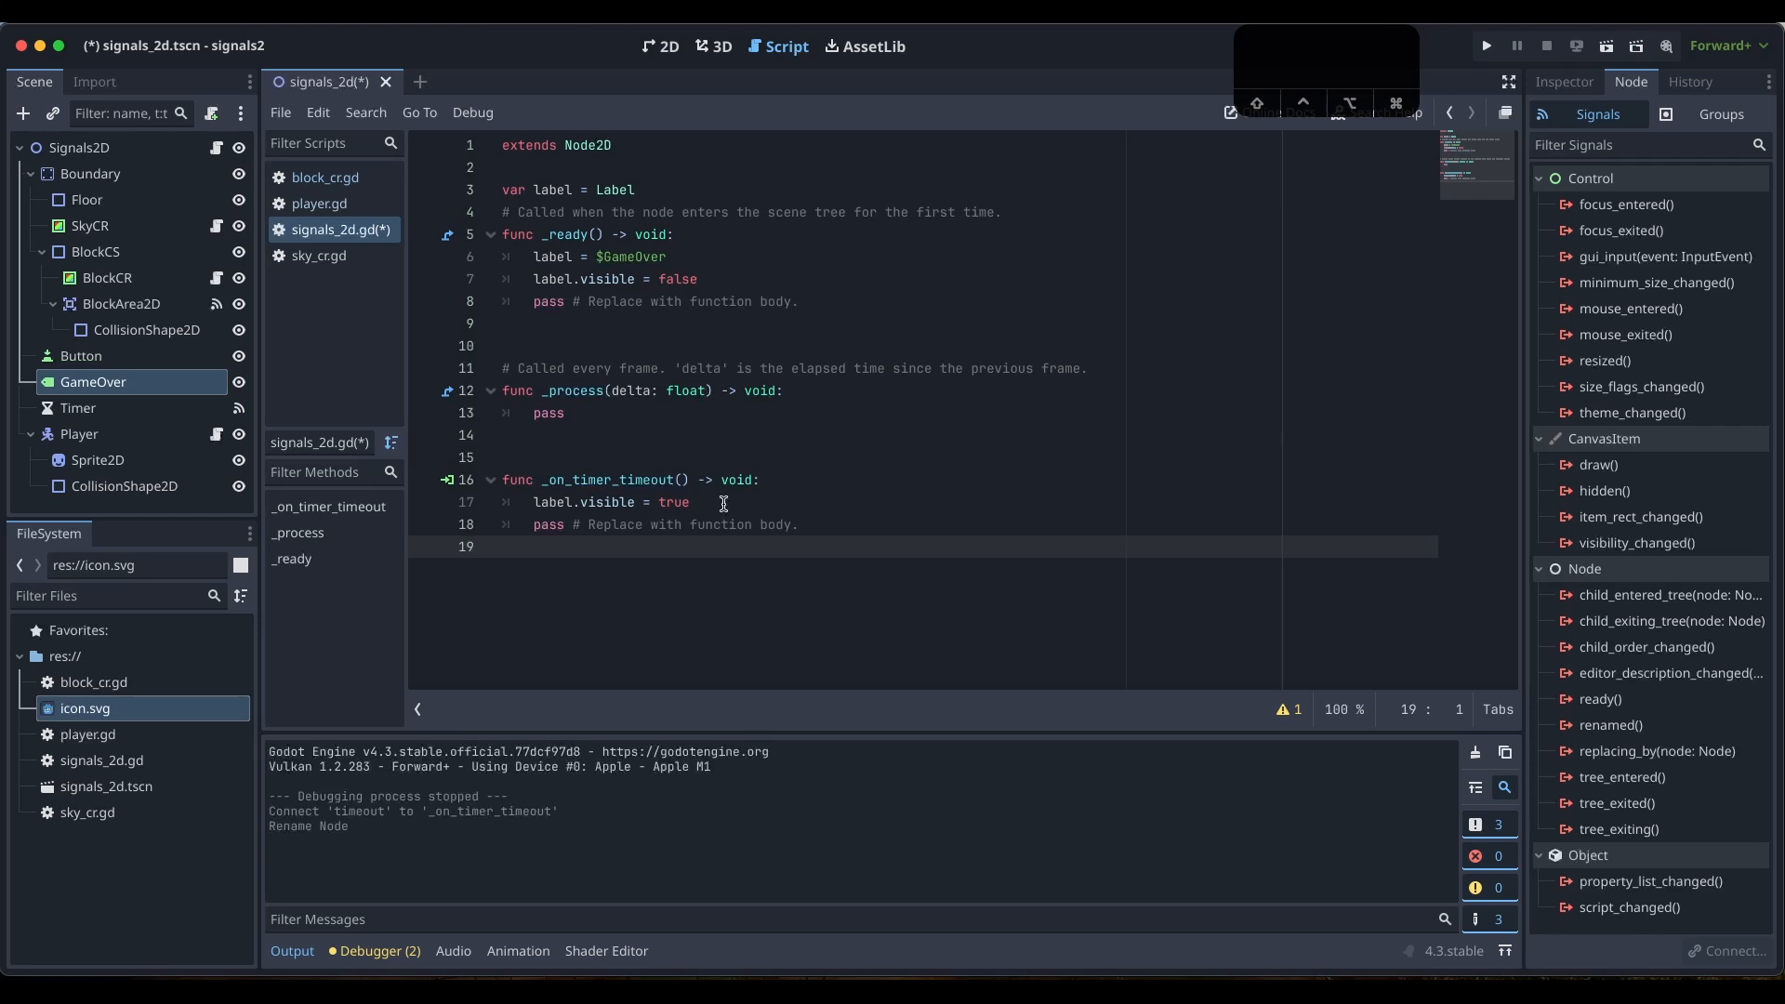
# Delete the _process function and its comment from signals_2d.gd, then save the script
pyautogui.moveTo(632, 435); pyautogui.dragTo(498, 329)
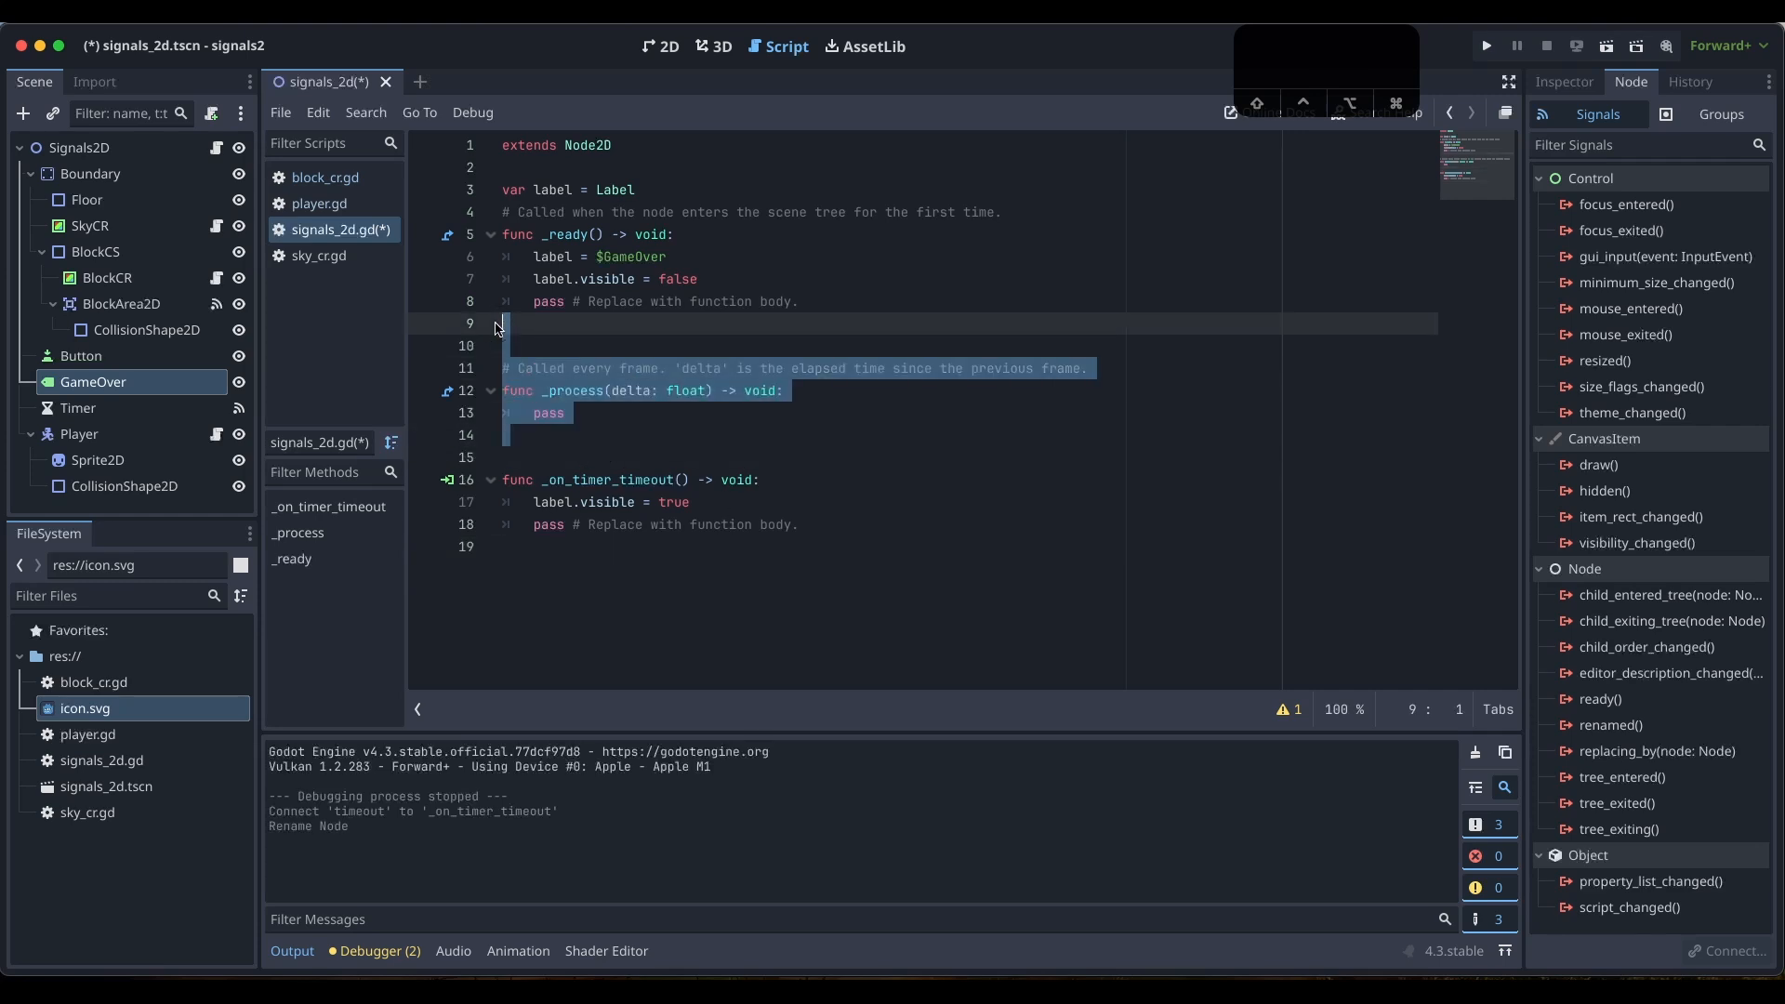
pyautogui.press('BackSpace')
pyautogui.click(714, 479)
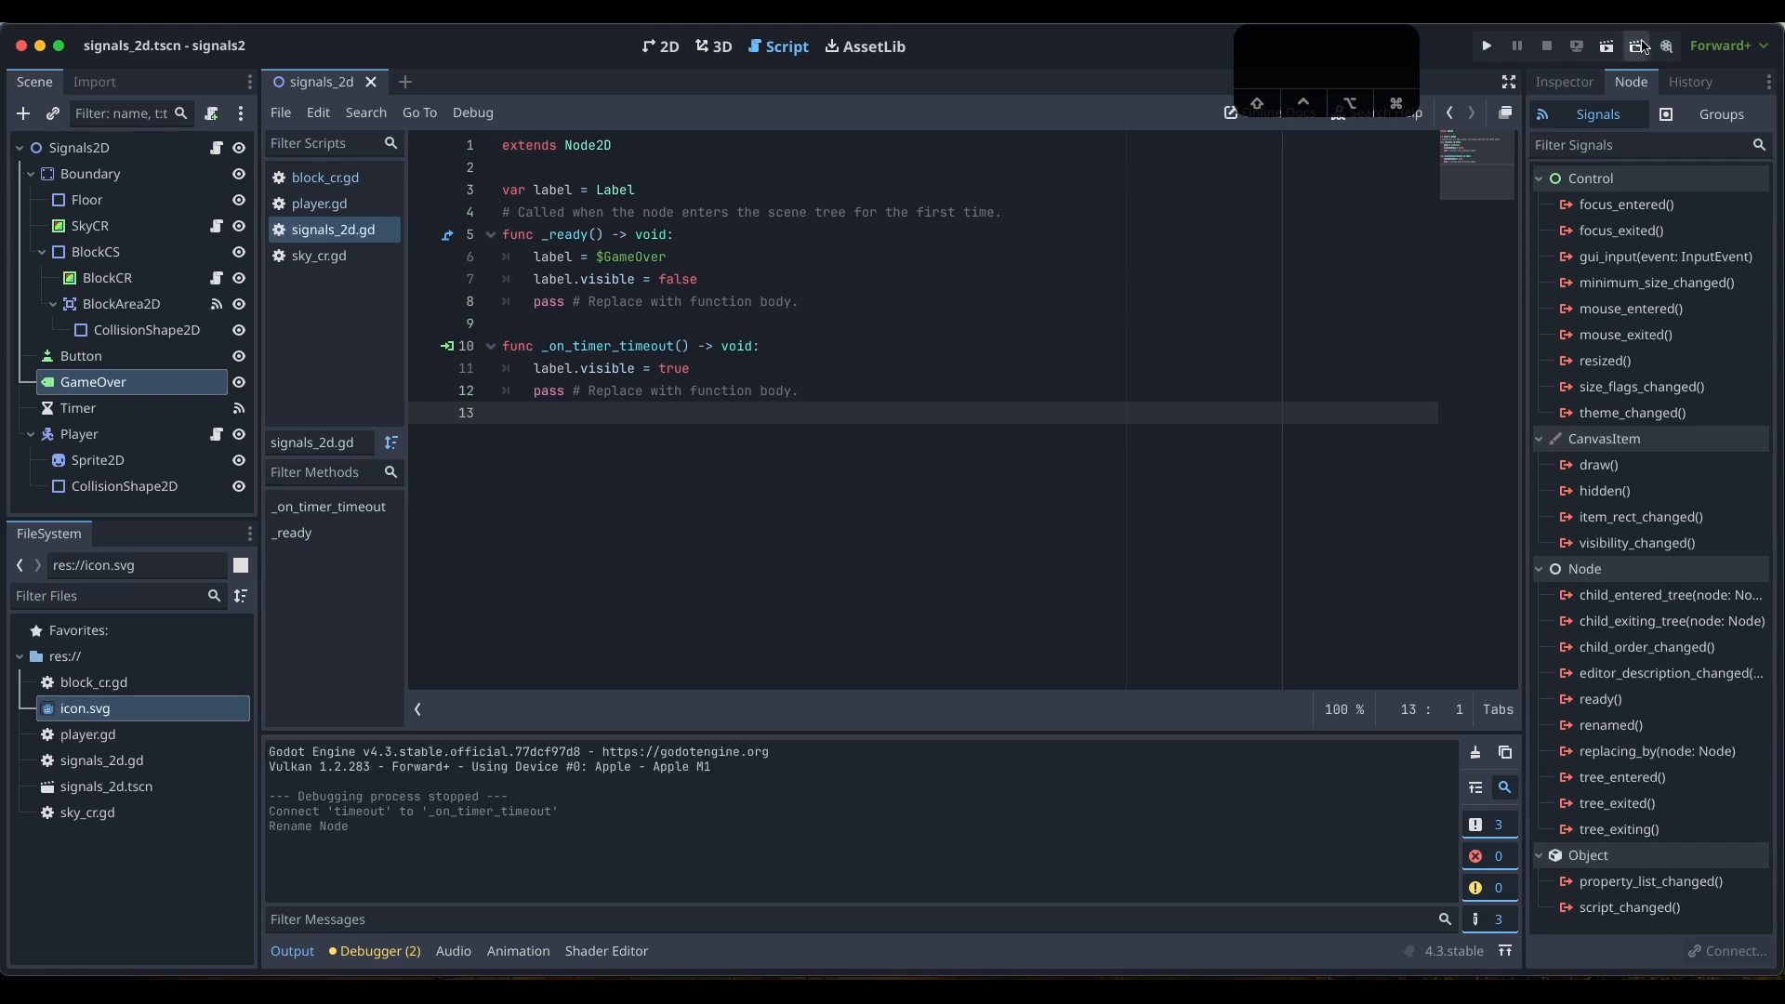
# Run the current scene, jump the player onto the block, wait for the timer to elapse, and close the game window
pyautogui.click(1608, 48)
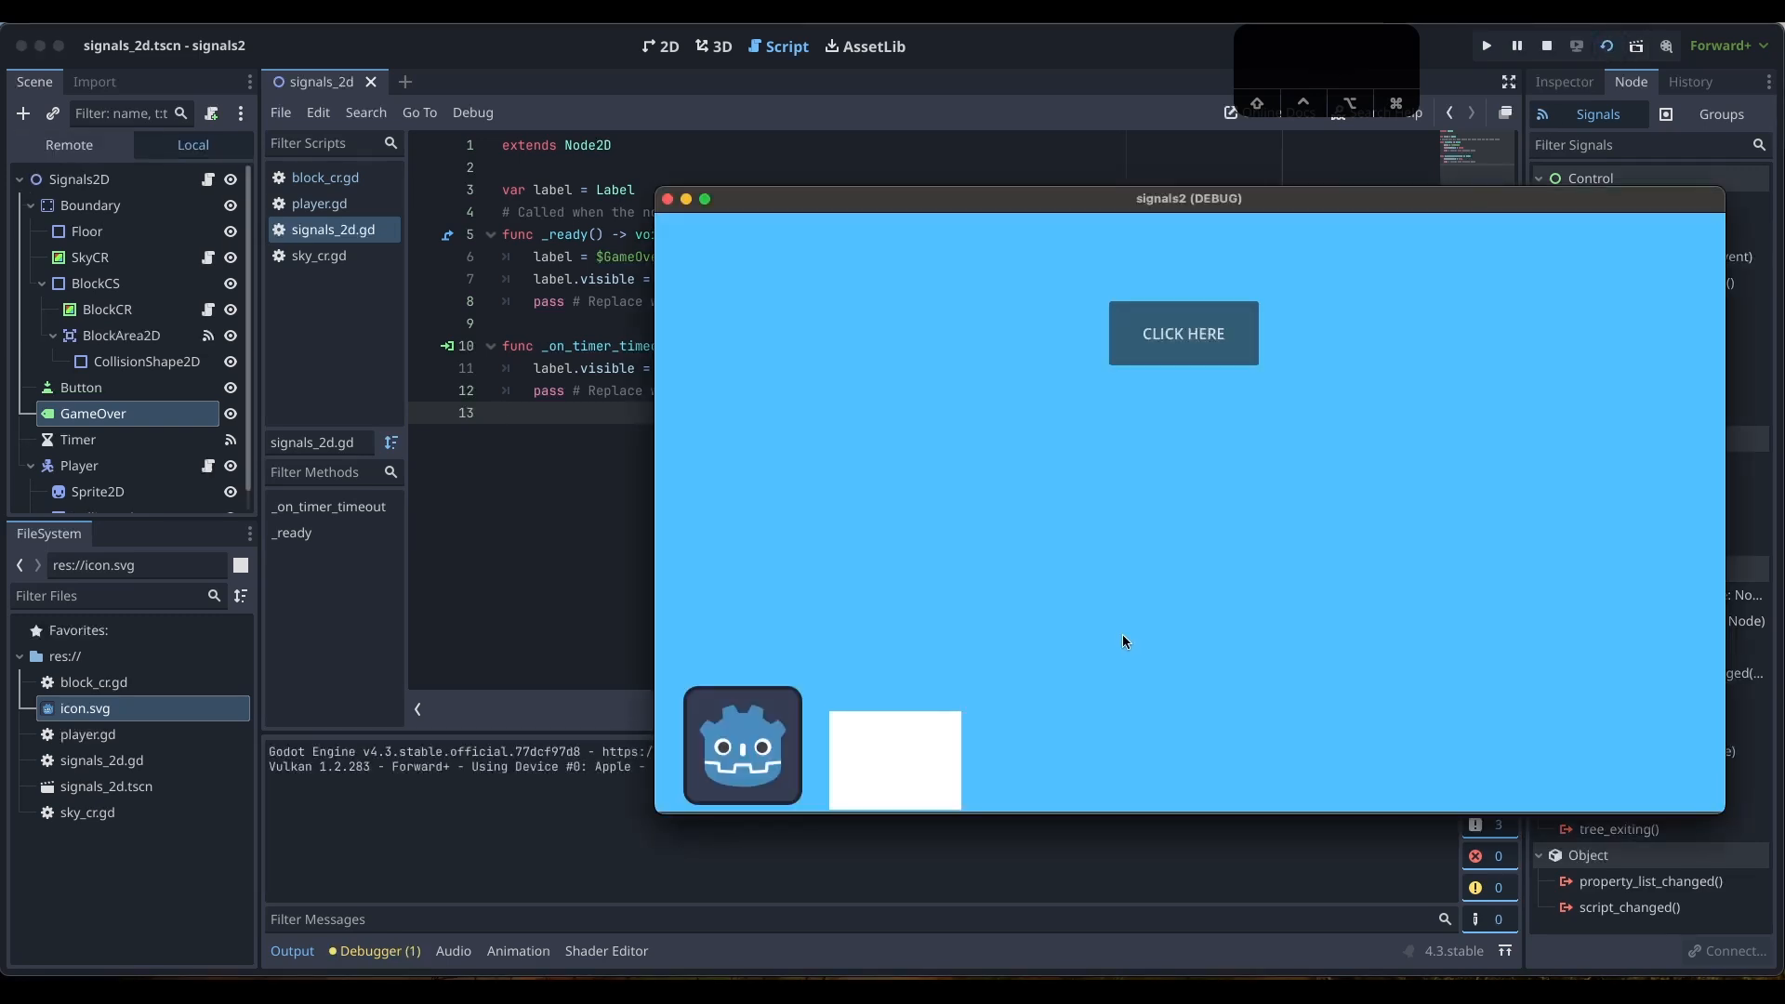
pyautogui.press('Right')
pyautogui.press('space')
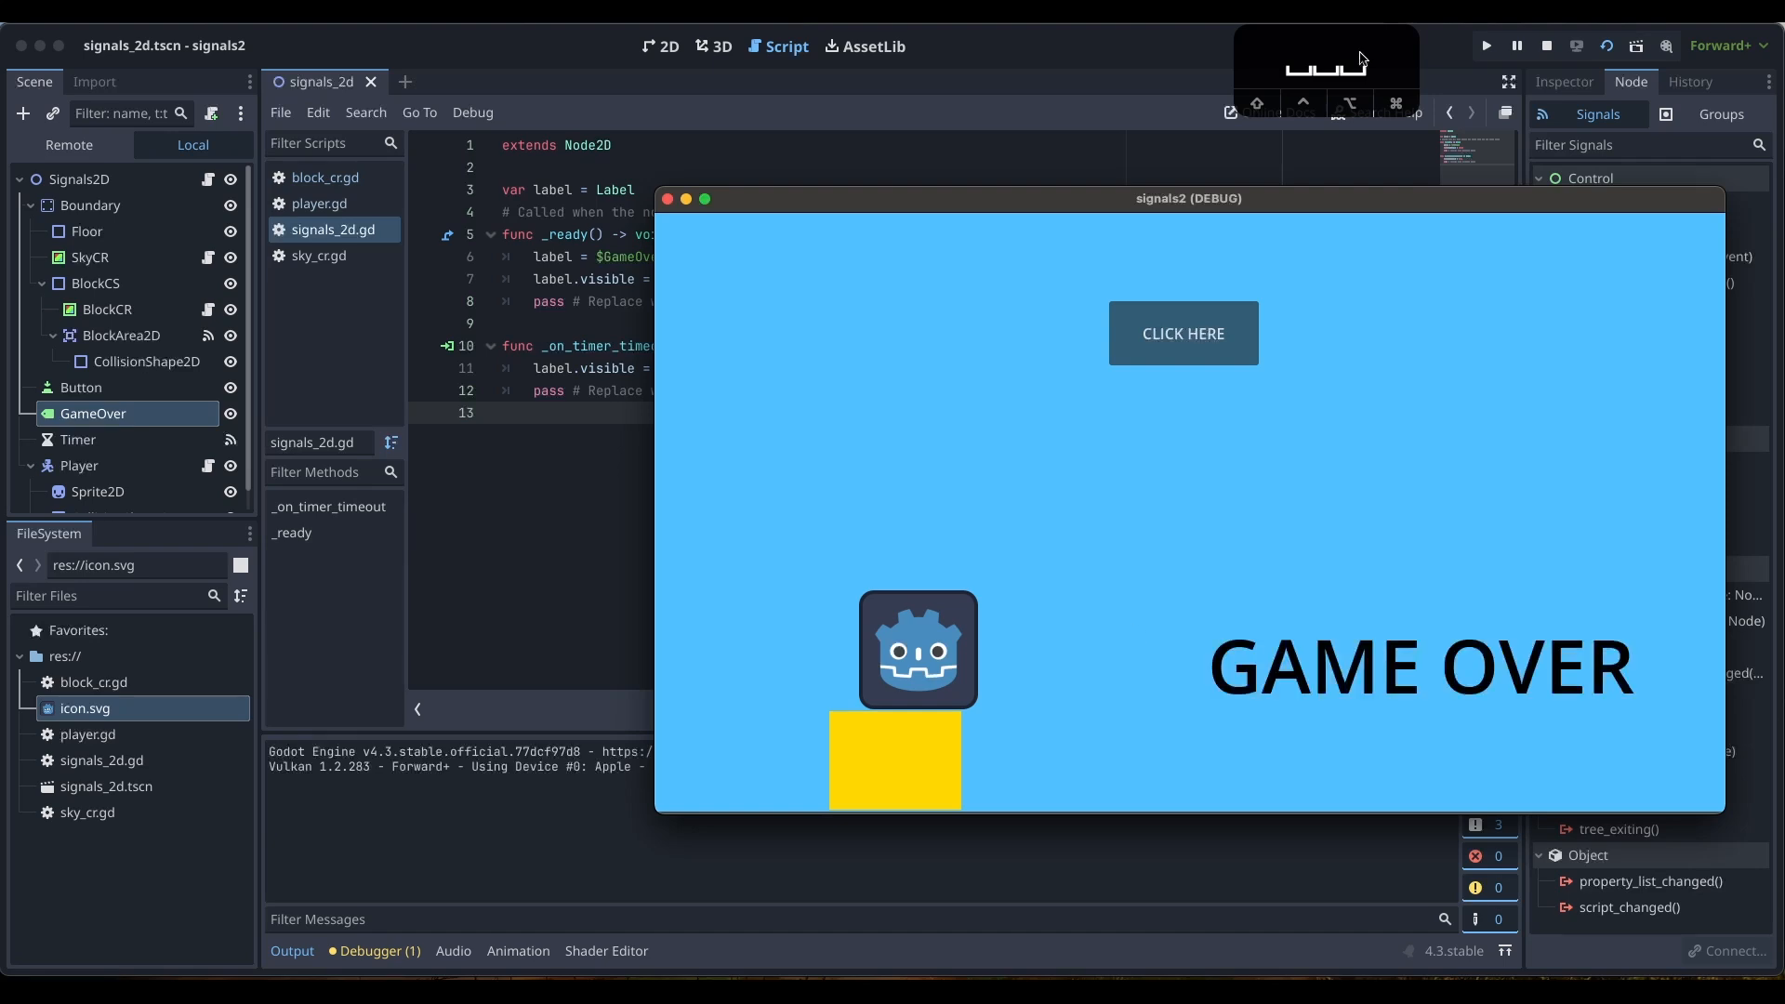
pyautogui.click(669, 200)
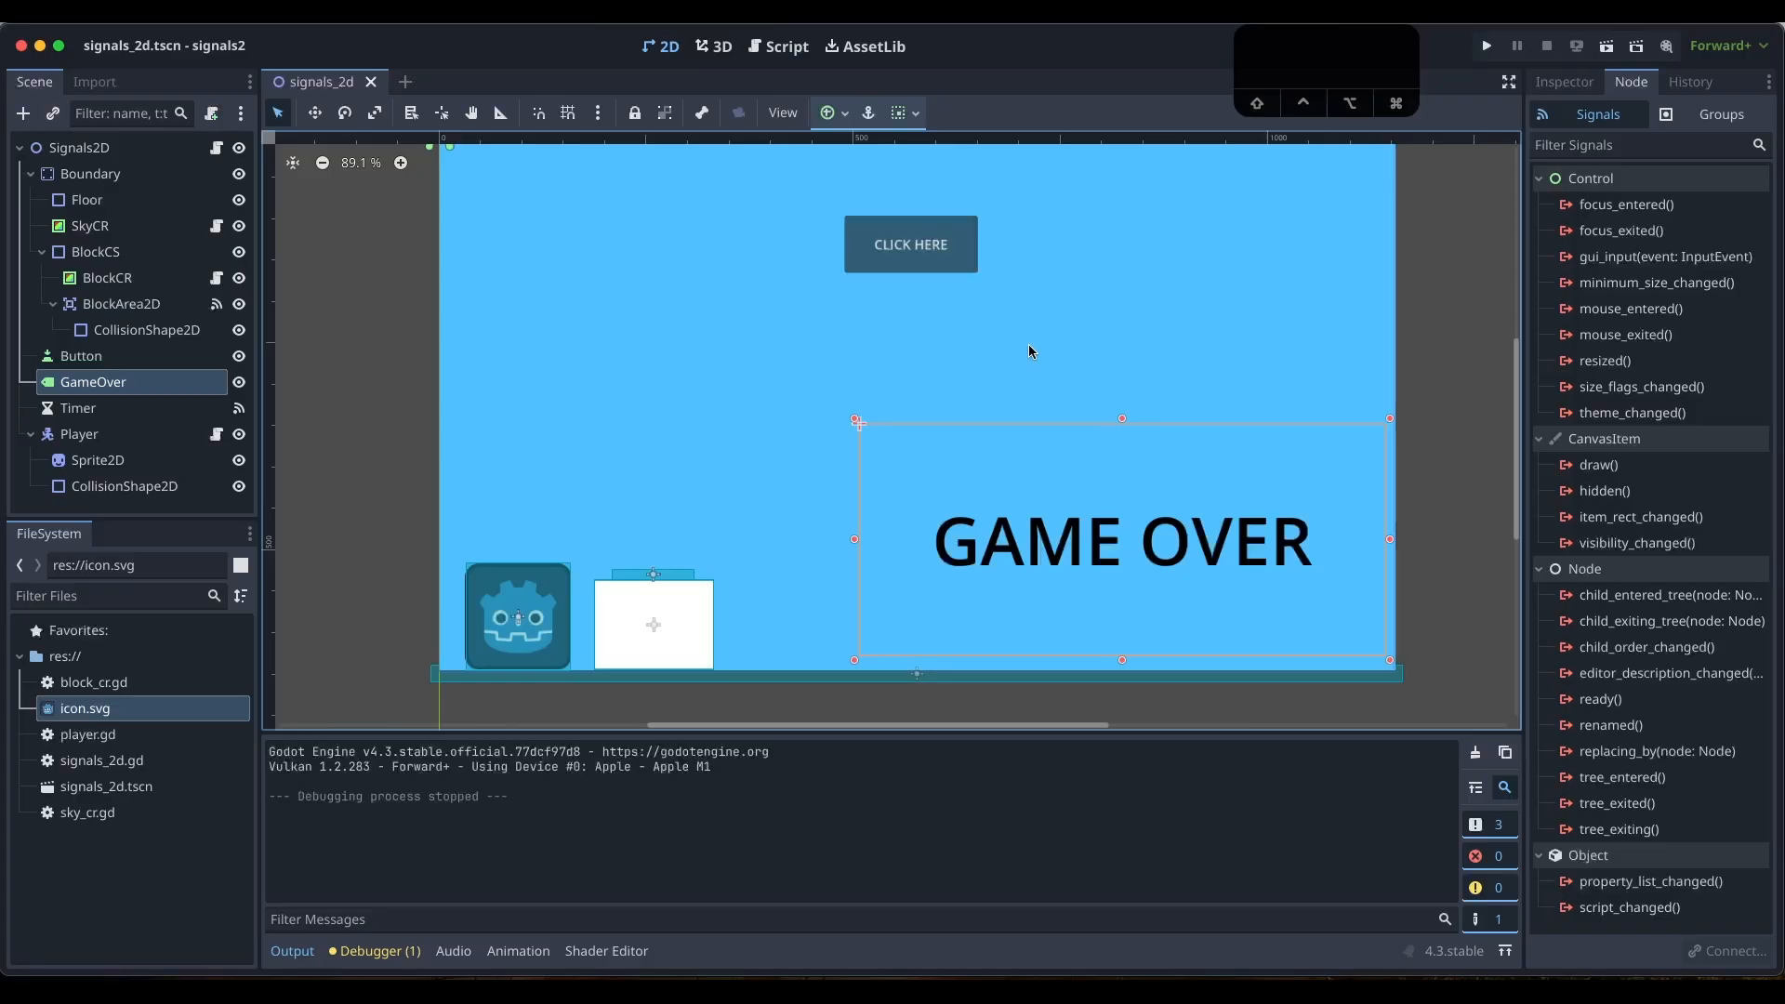
# Connect the Button node's pressed() signal to the SkyCR node's script with the receiver method _on_button_pressed
pyautogui.scroll(-1, 1227, 302)
pyautogui.moveTo(1514, 389)
pyautogui.mouseDown()
pyautogui.moveTo(1515, 344)
pyautogui.moveTo(1515, 375)
pyautogui.mouseUp()
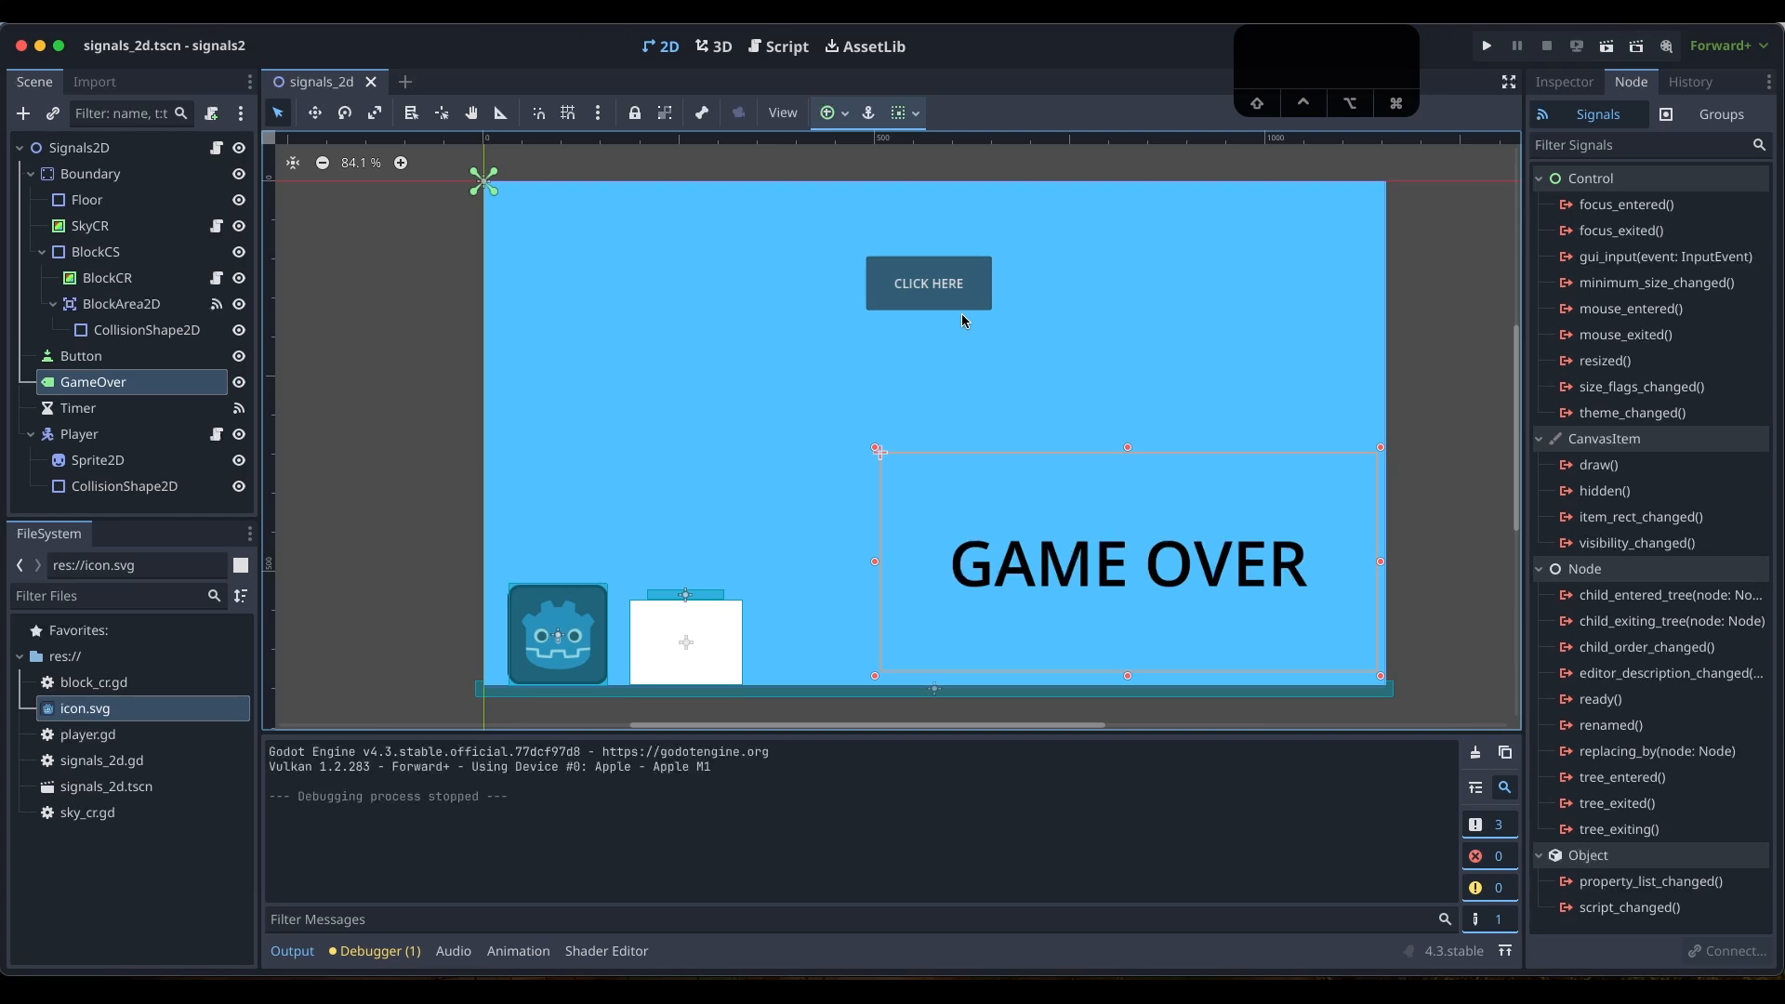
pyautogui.click(153, 360)
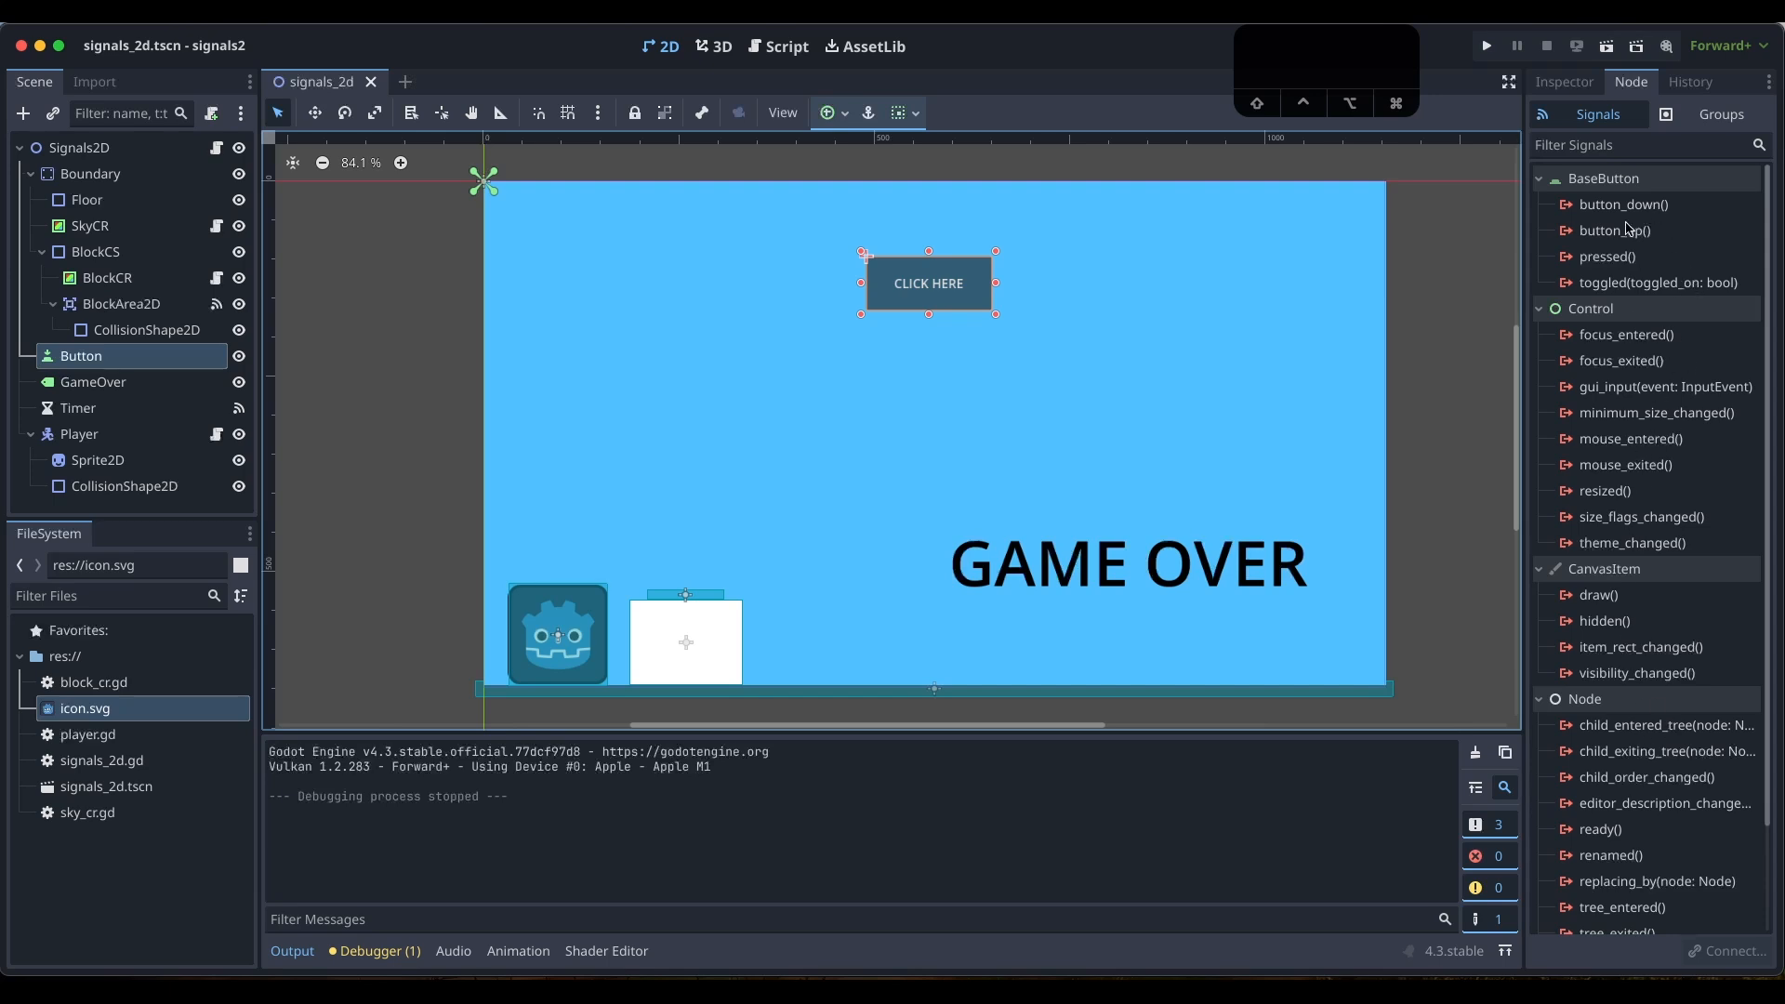
pyautogui.click(1651, 263)
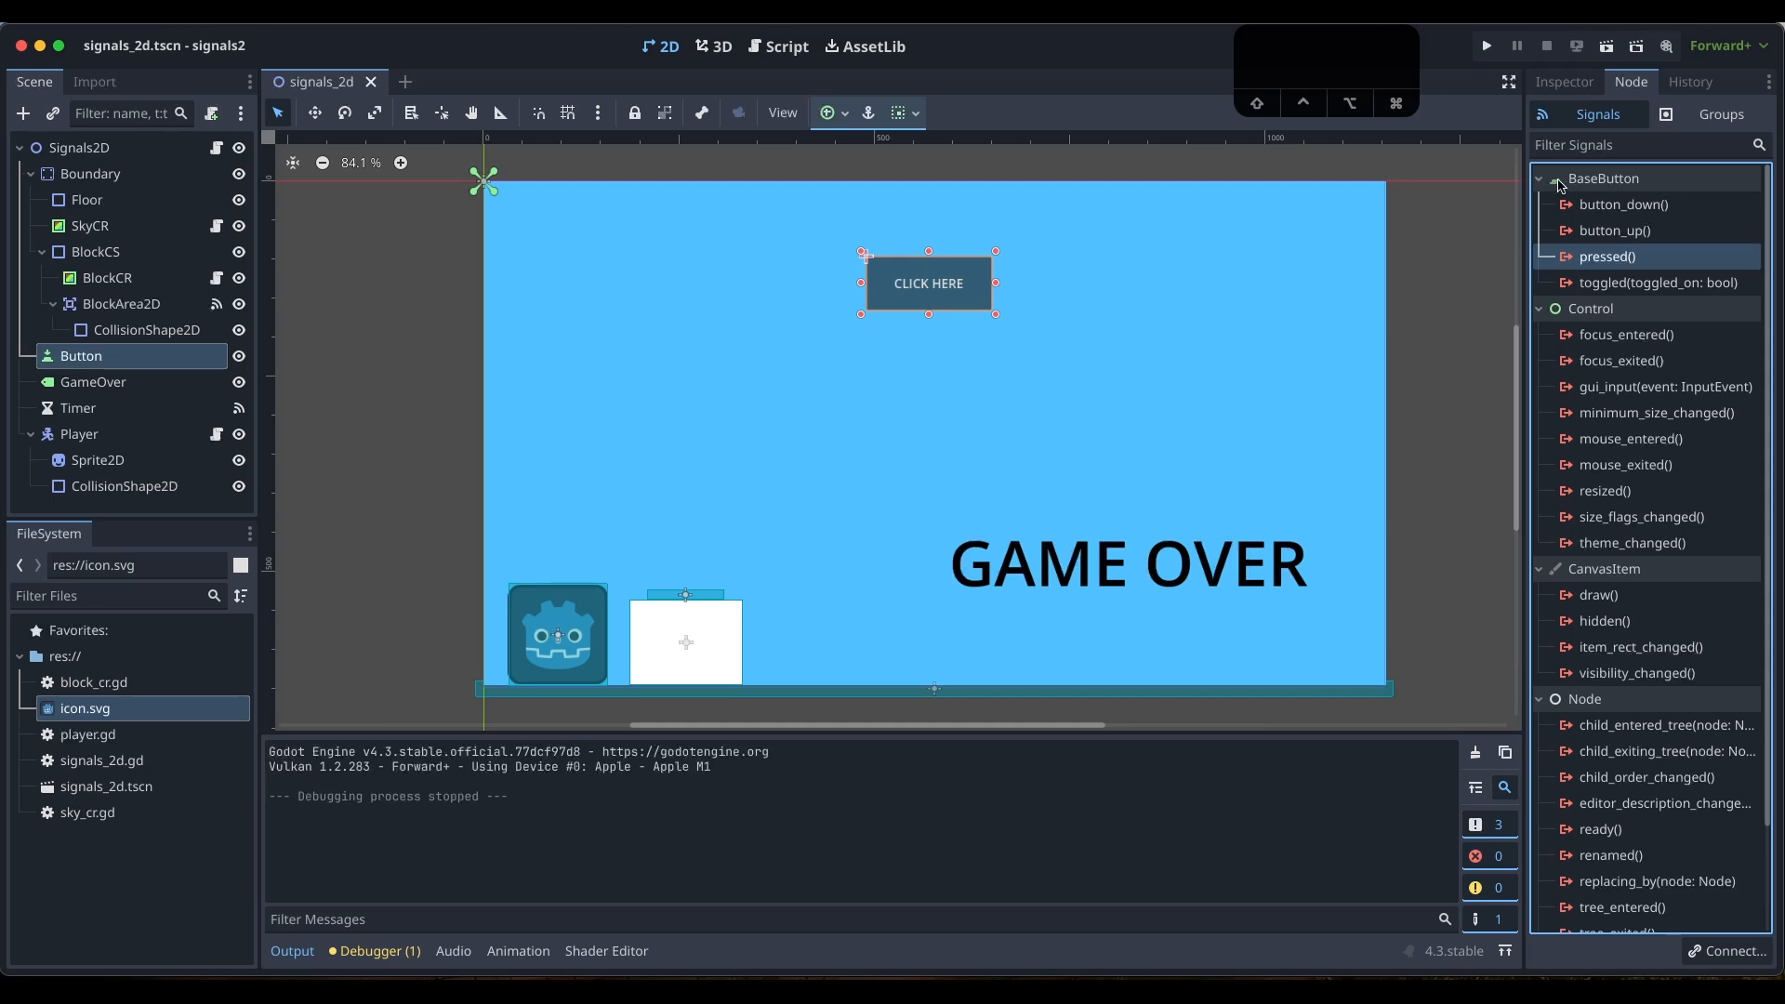
pyautogui.click(1753, 960)
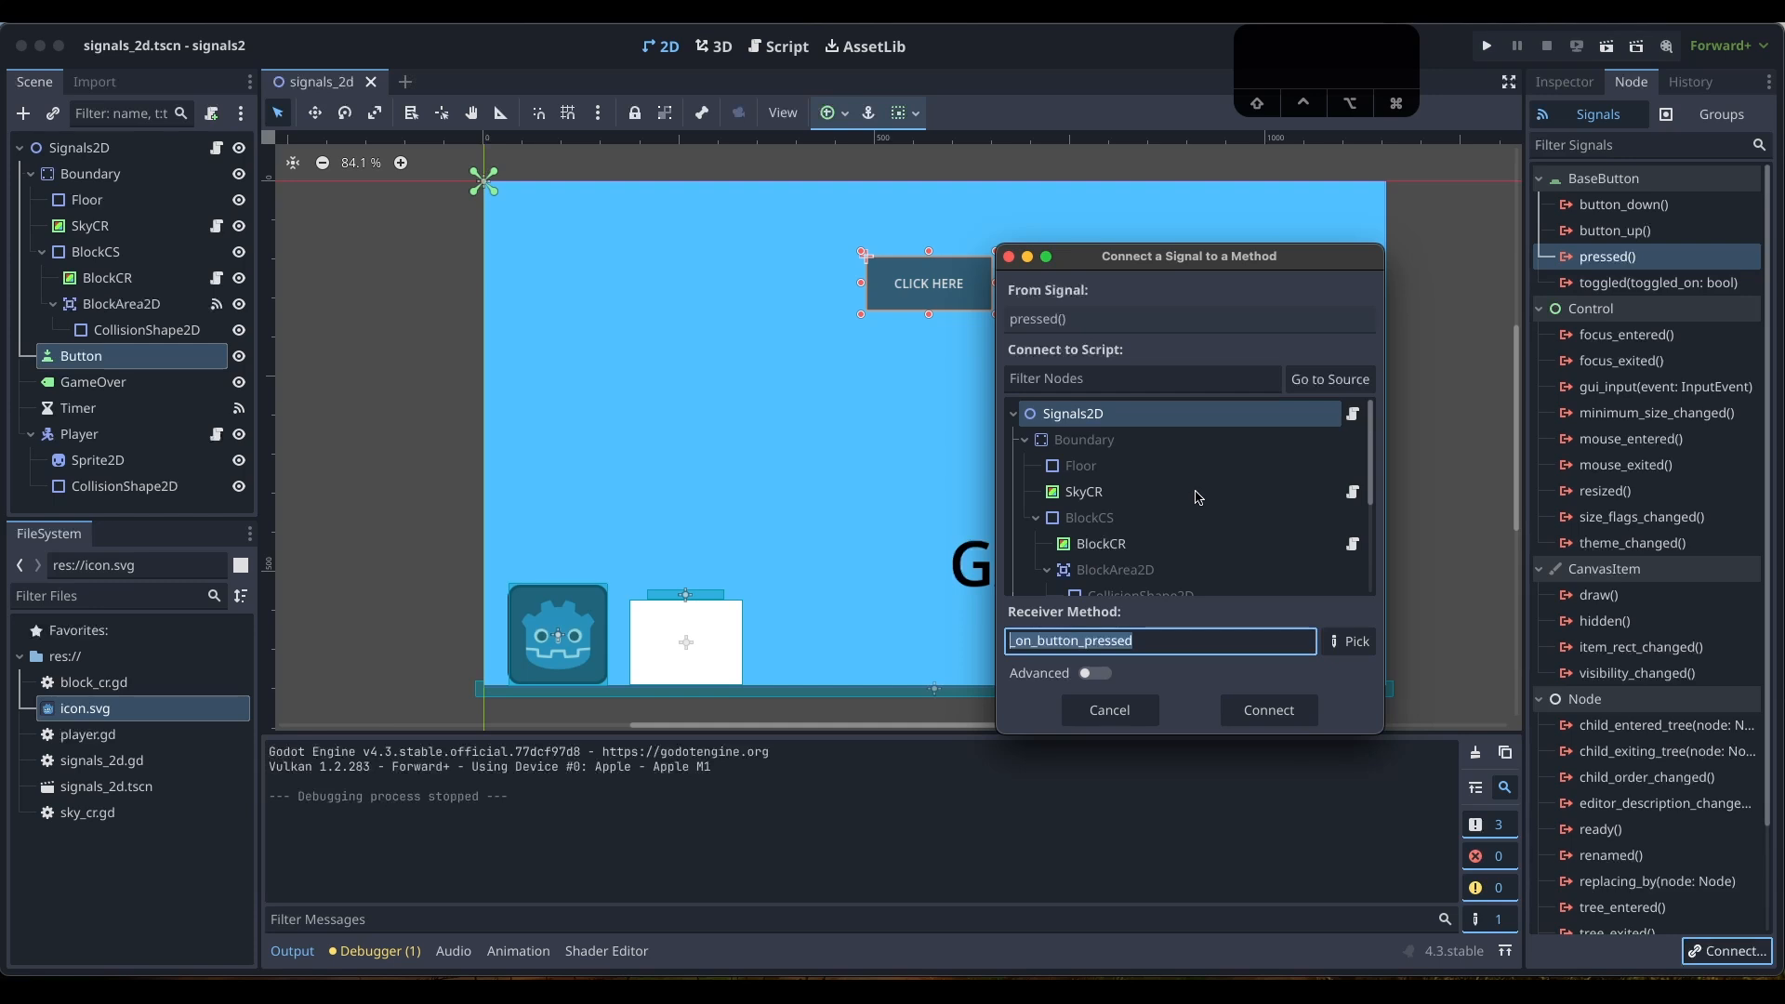
pyautogui.click(1106, 495)
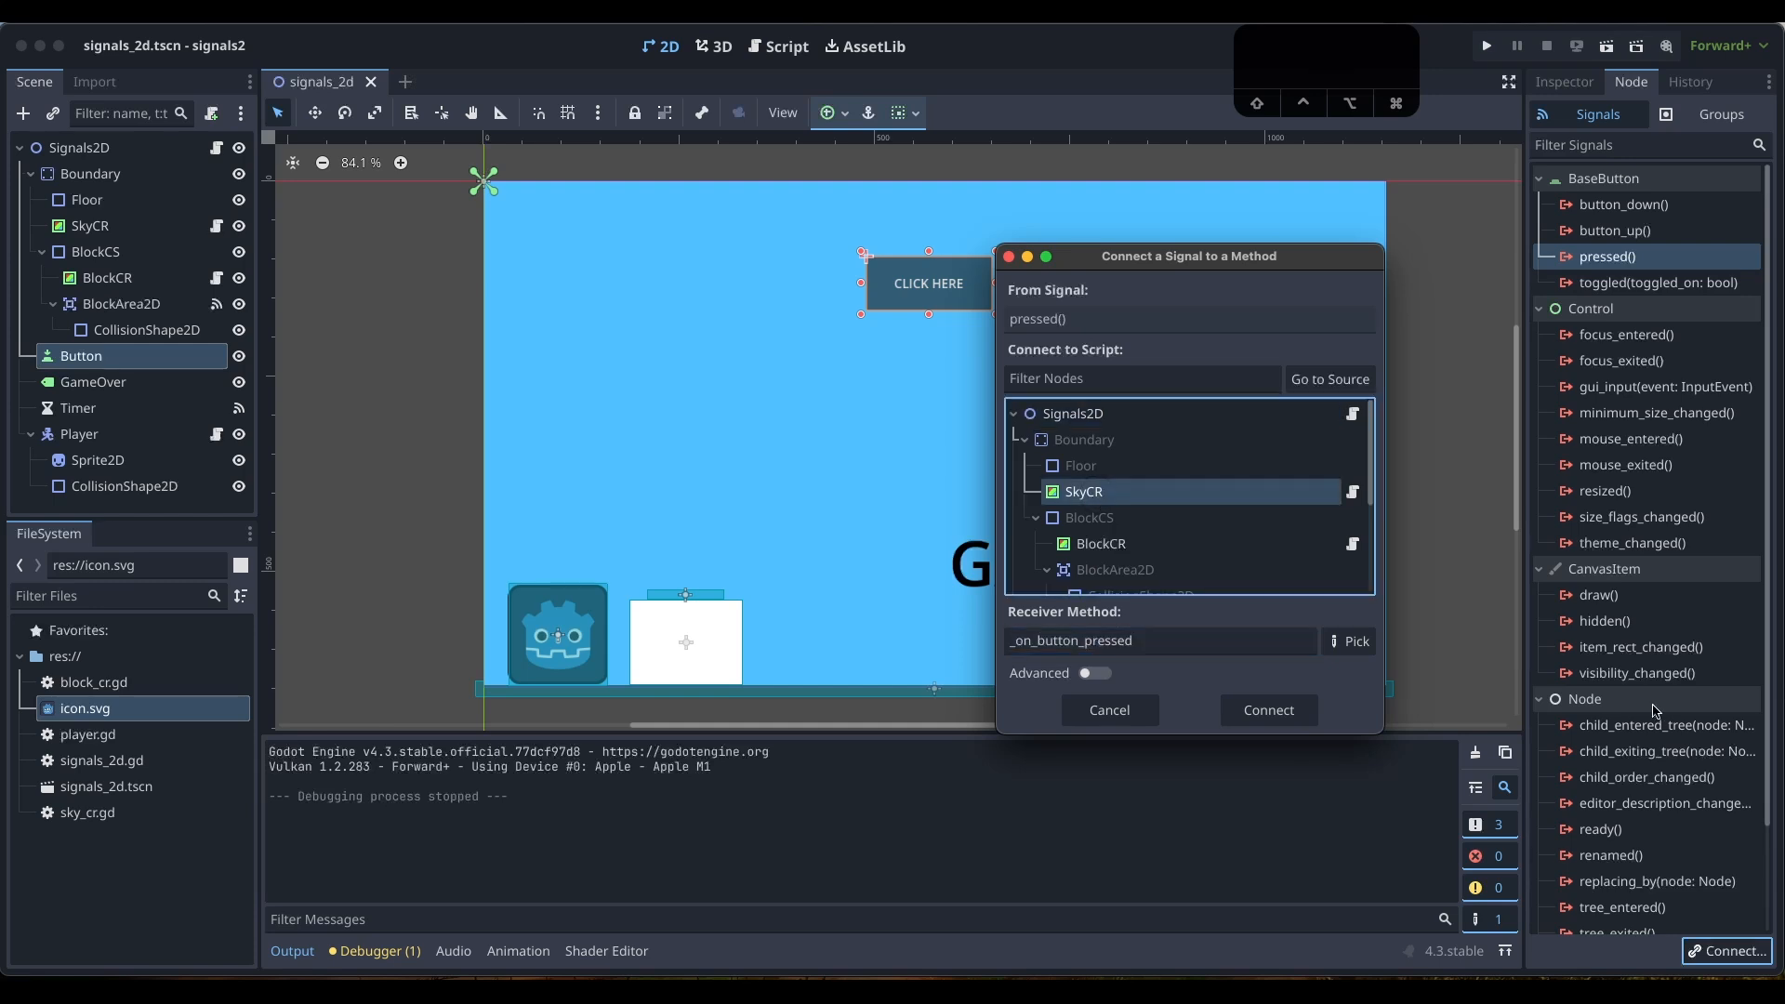
pyautogui.click(1268, 710)
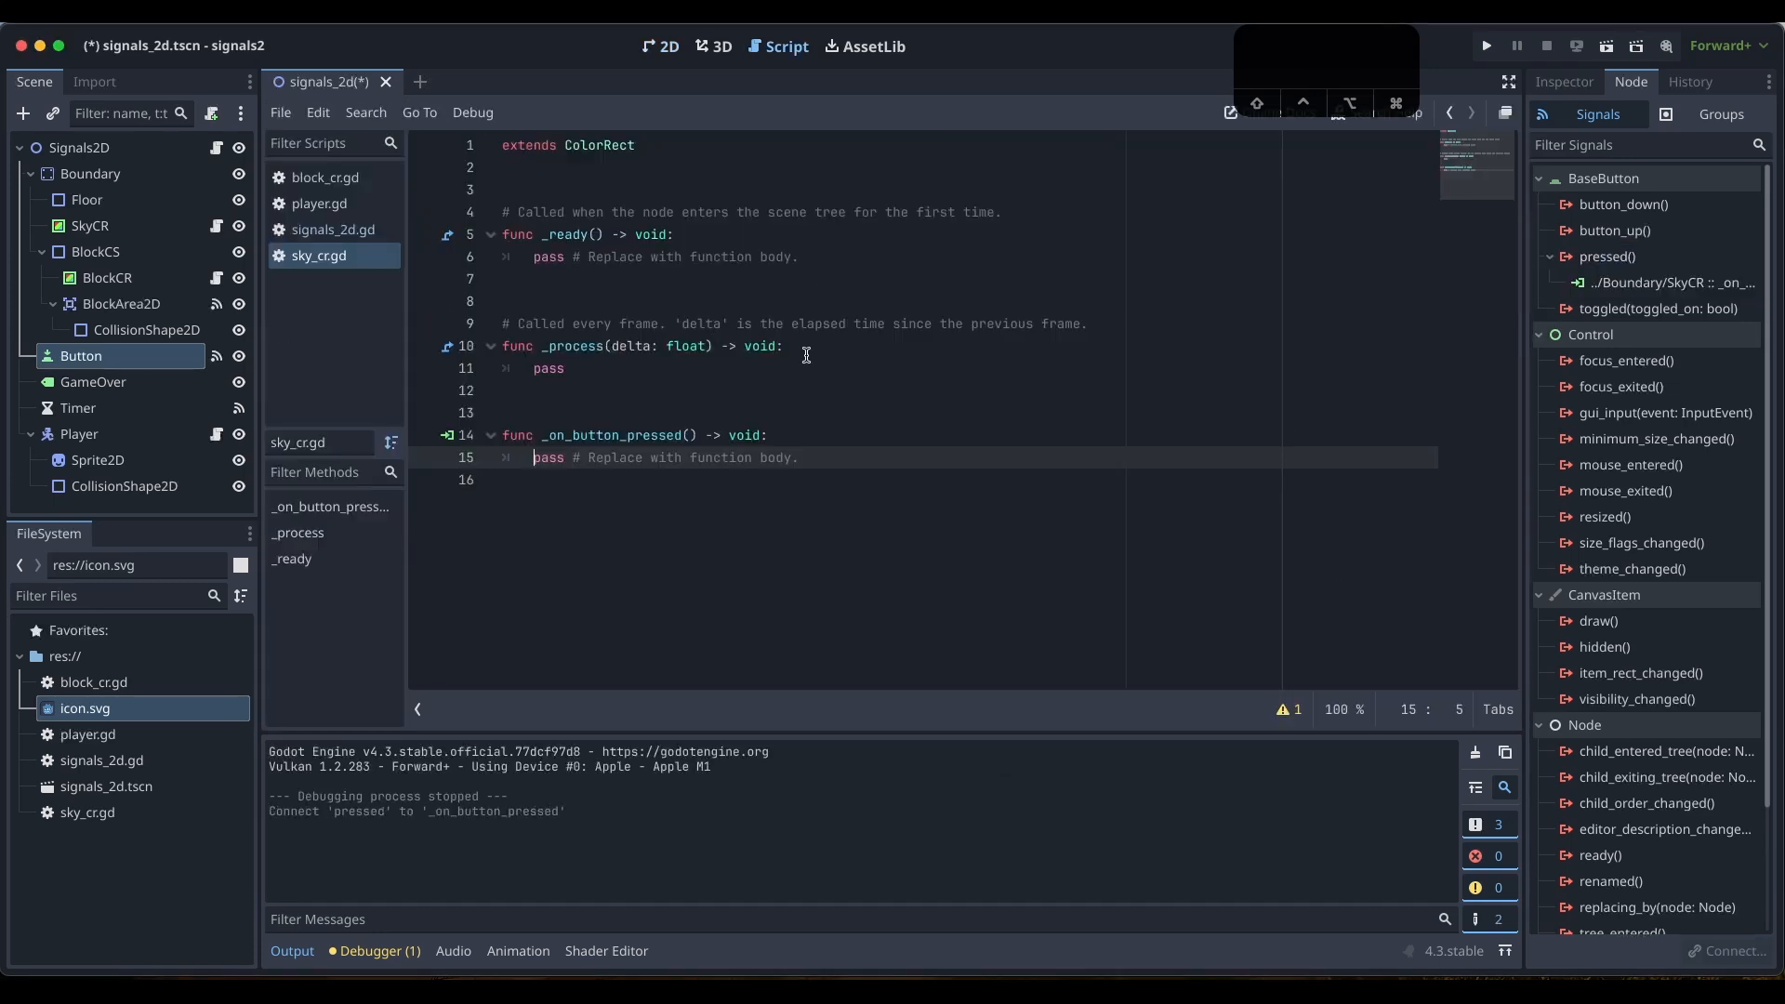
# Begin a new first line in the _on_button_pressed function of sky_cr.gd with "self.color = Color"
pyautogui.click(737, 327)
pyautogui.click(809, 439)
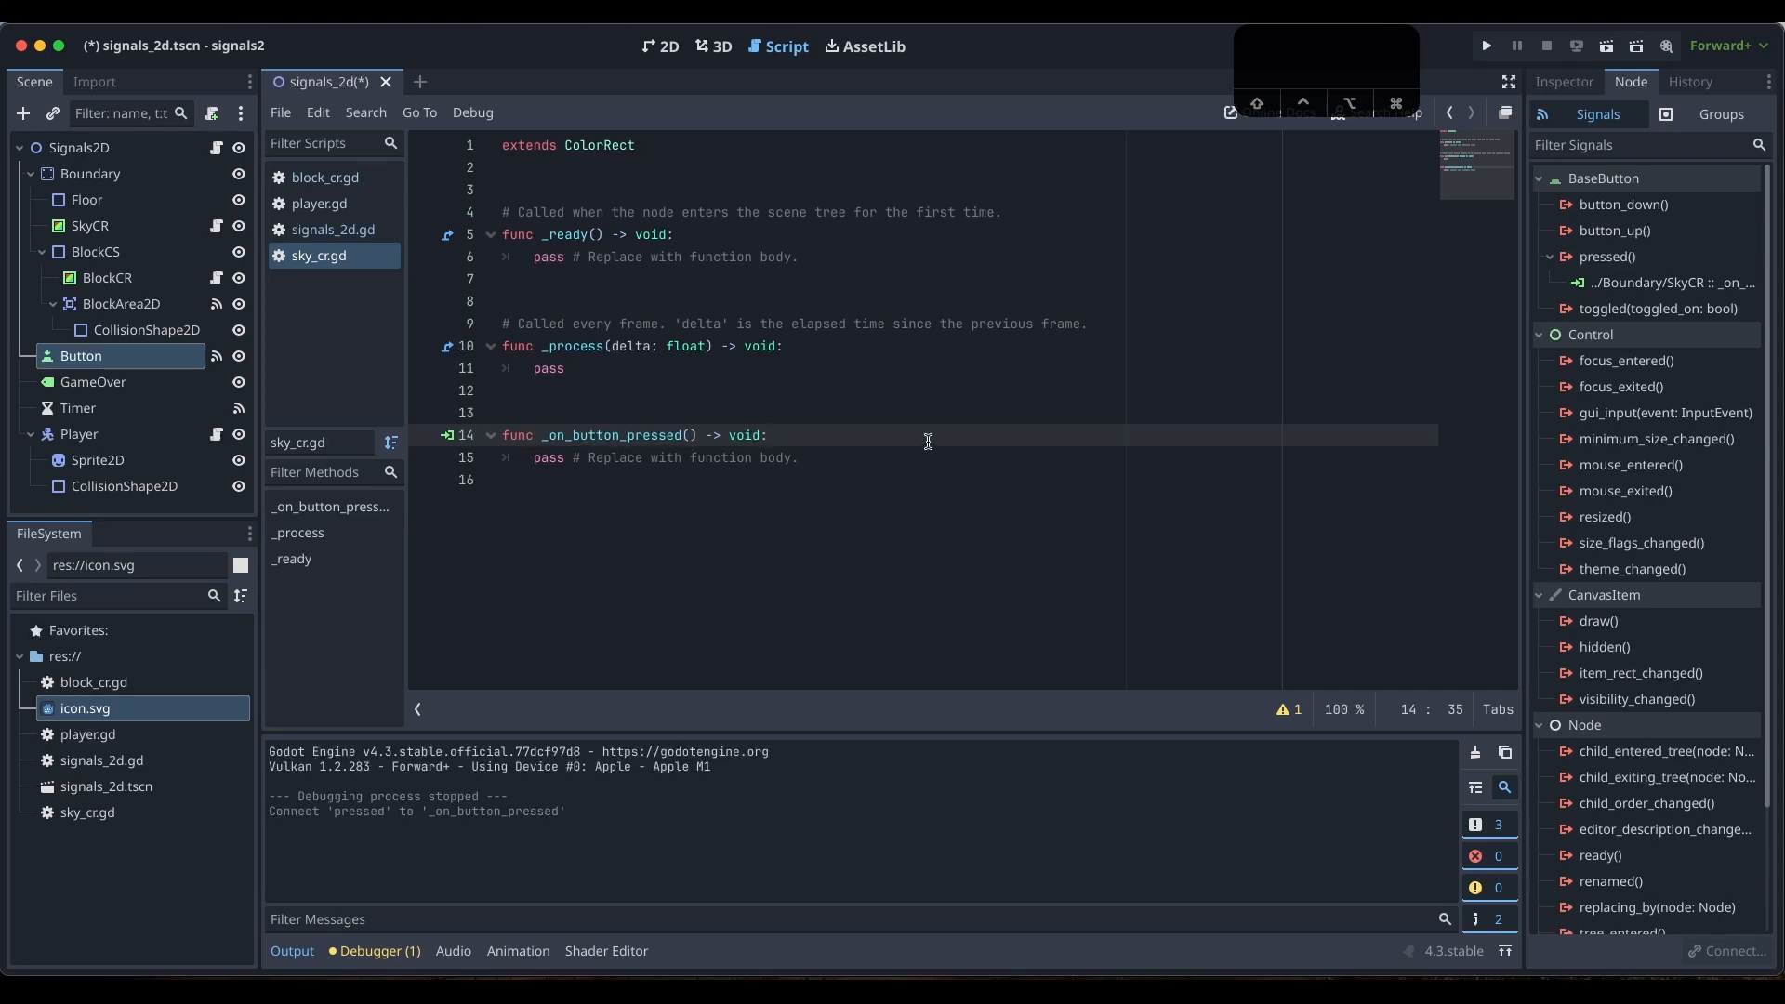
pyautogui.press('Return')
pyautogui.write('self.colro')
pyautogui.press('BackSpace')
pyautogui.press('BackSpace')
pyautogui.write('or')
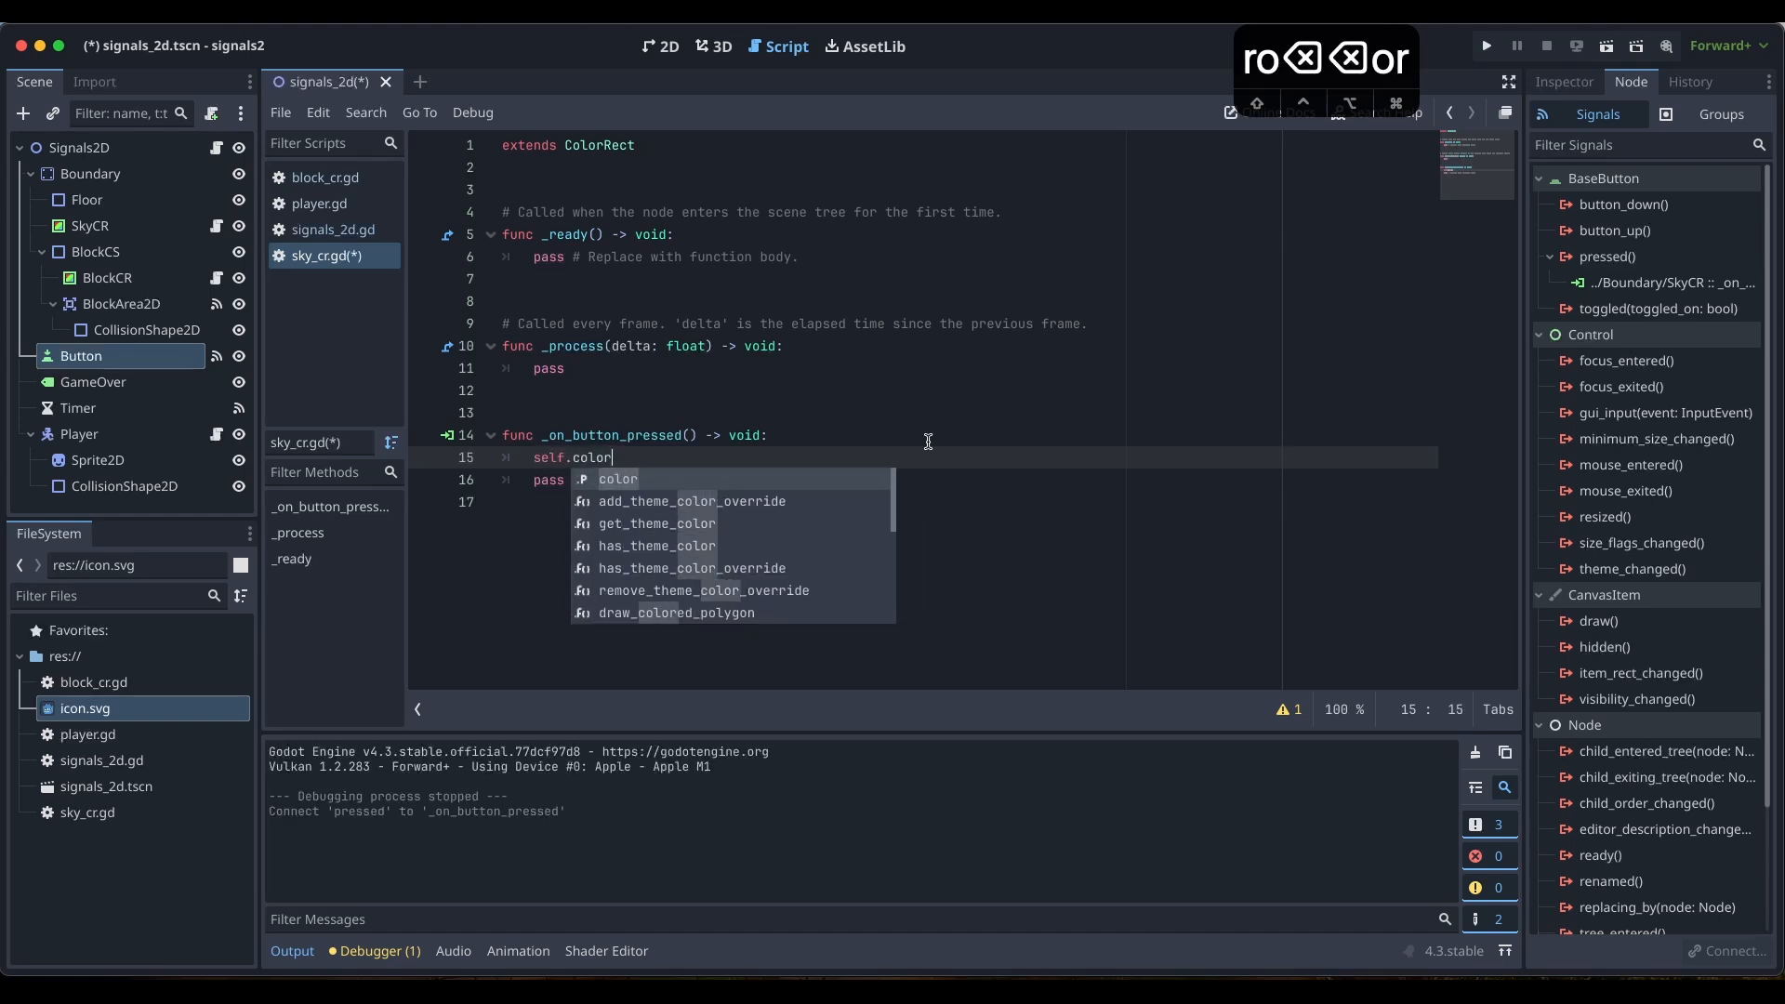
pyautogui.write(' = ')
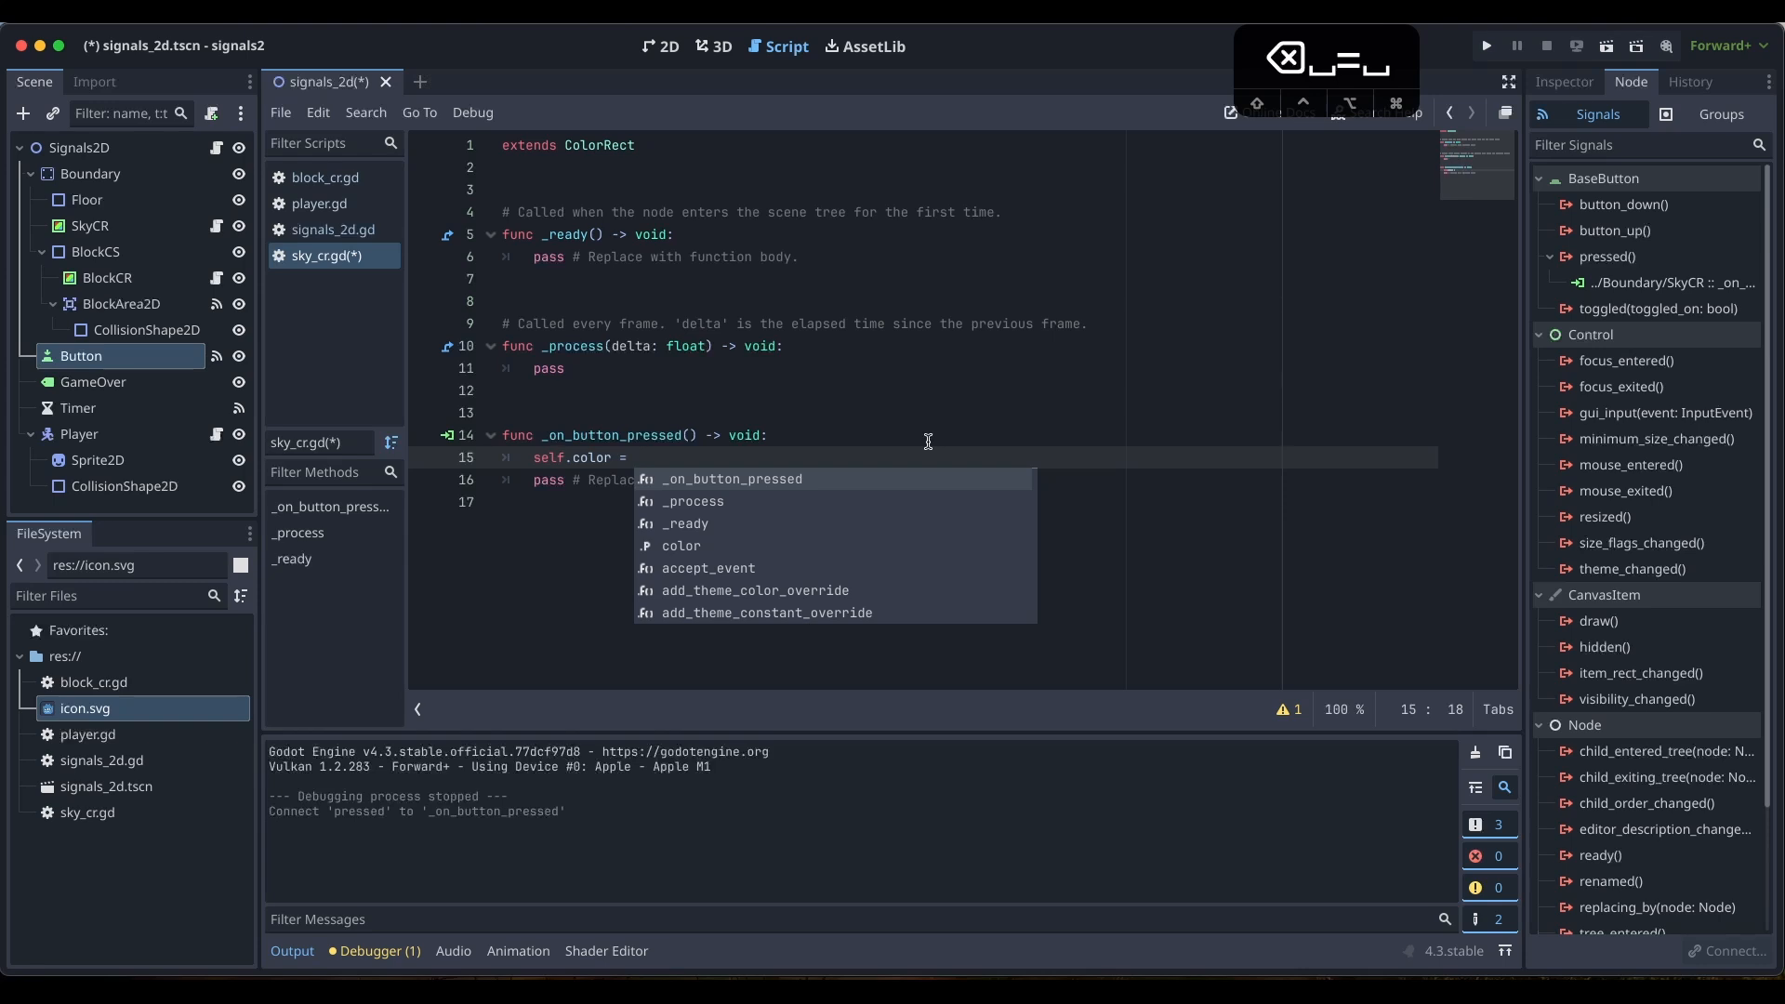
pyautogui.write('Color')
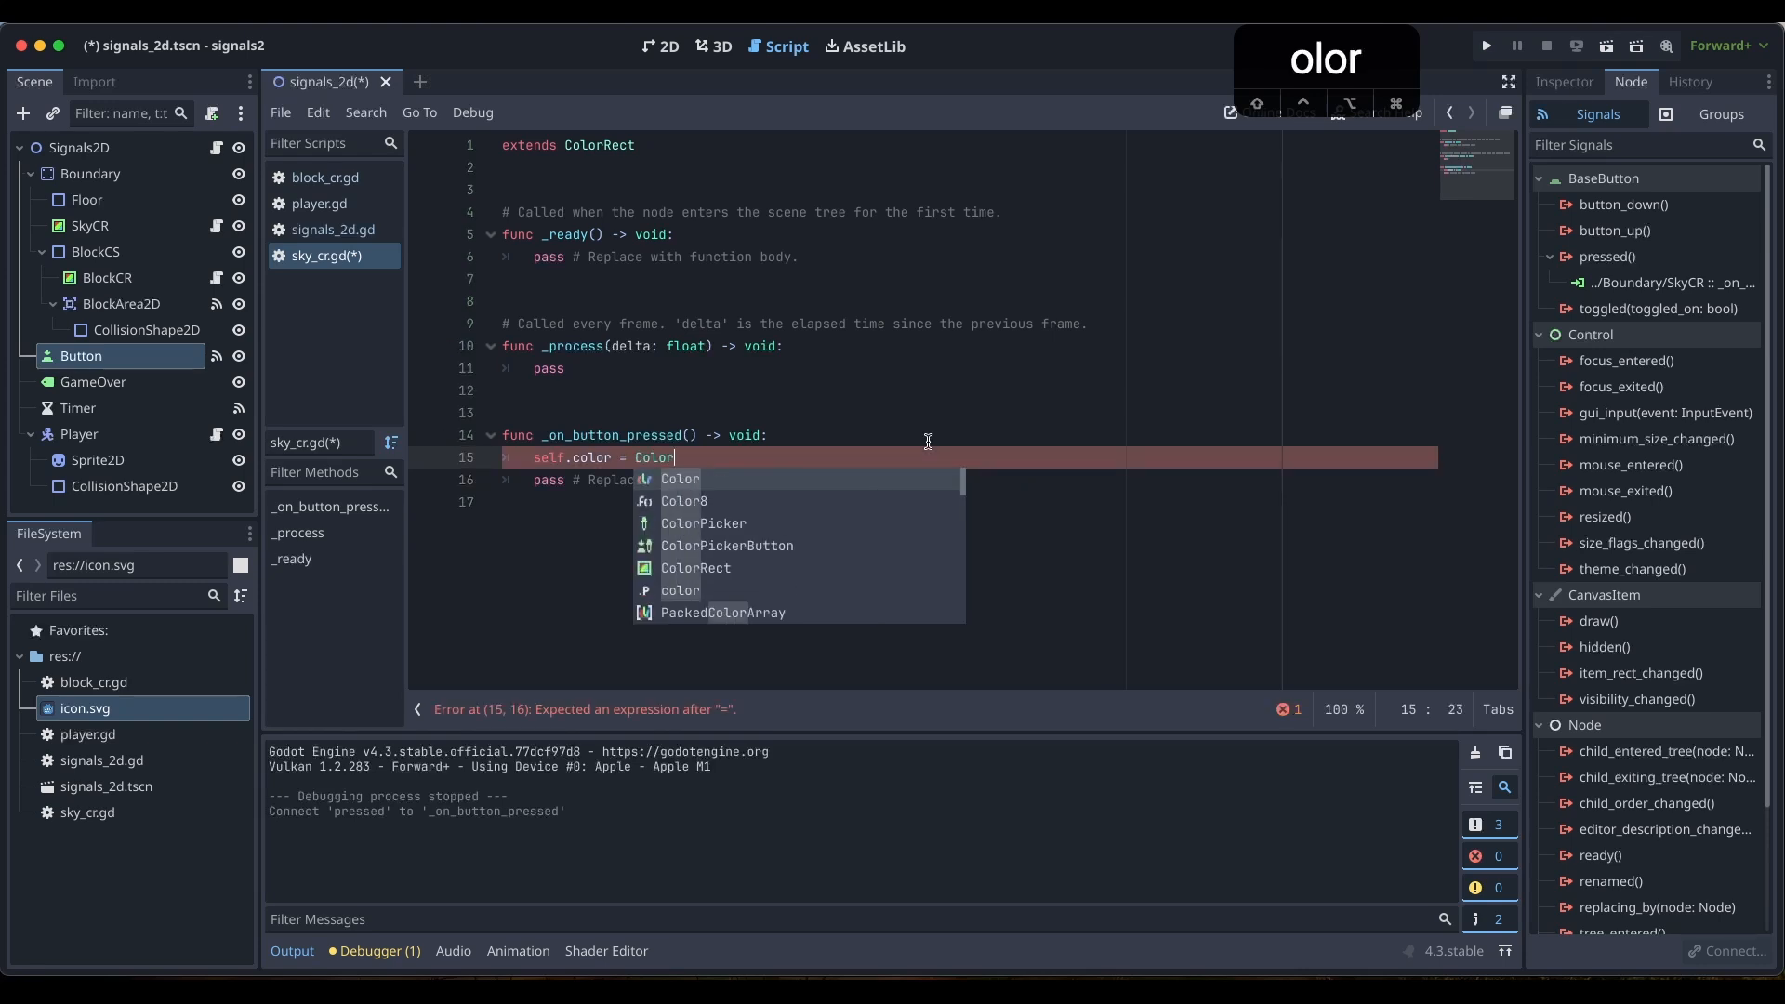
# Complete the Color constructor with three random components so the line reads "self.color = Color(randf(),randf(),randf())"
pyautogui.write('(ran')
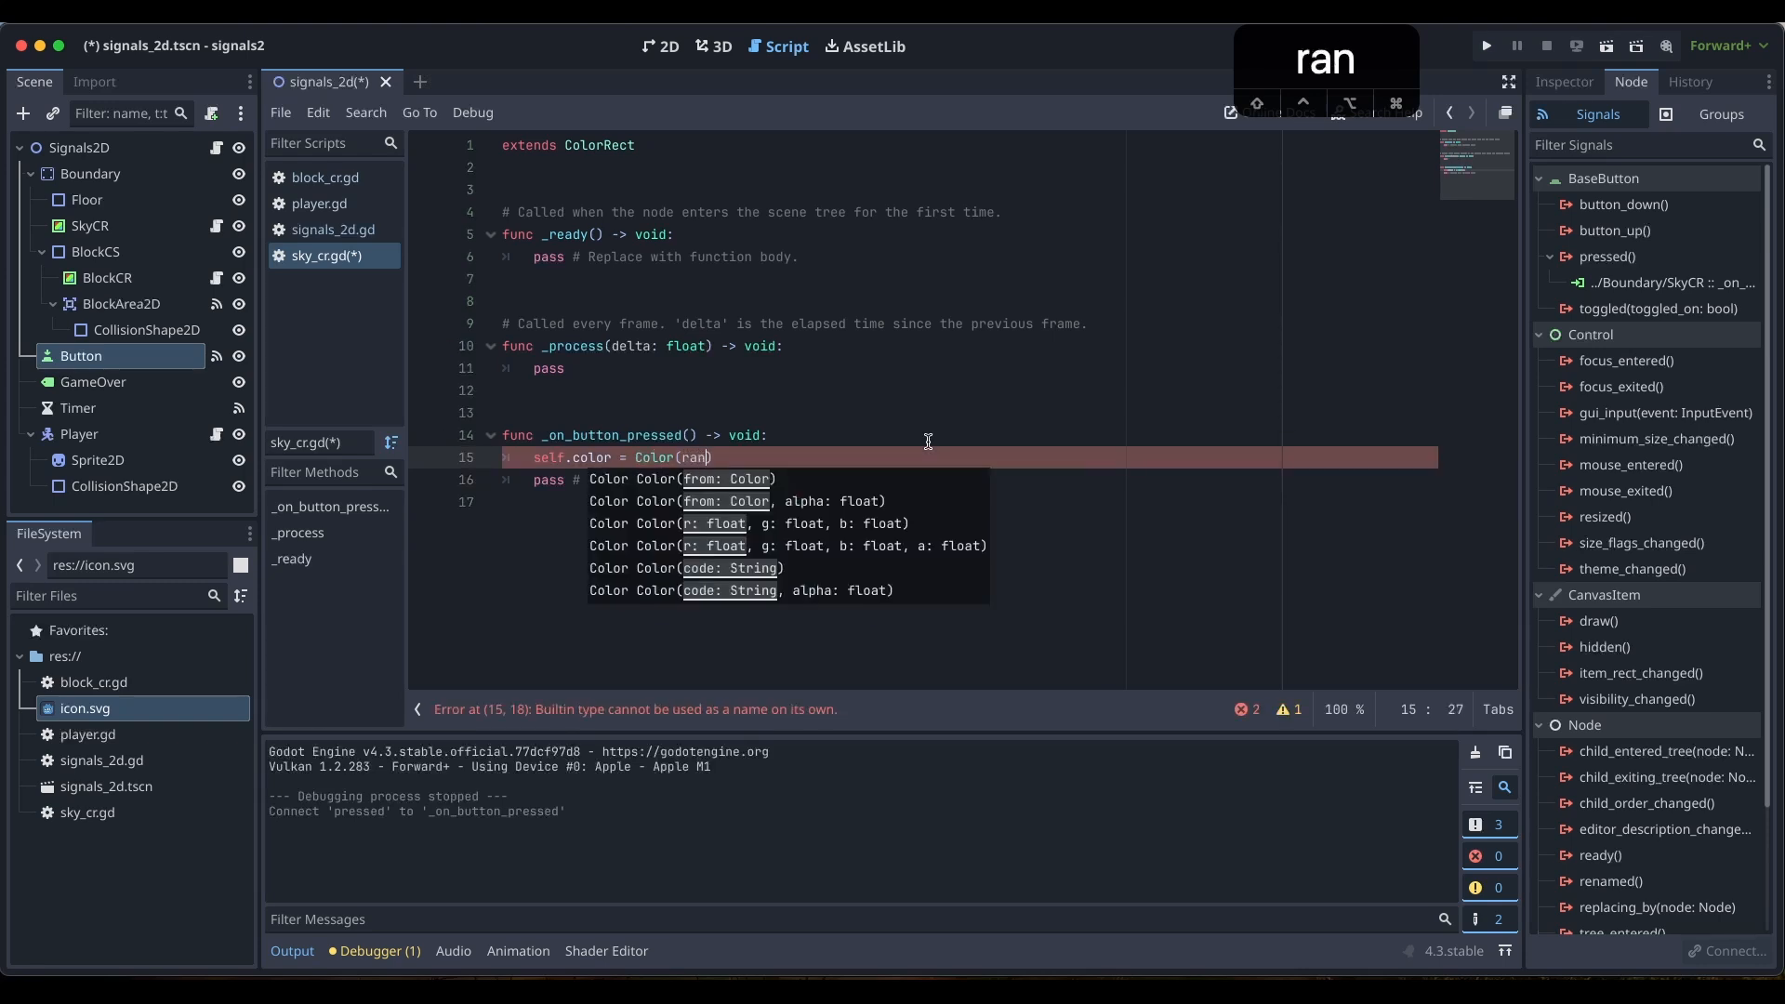
pyautogui.write('d')
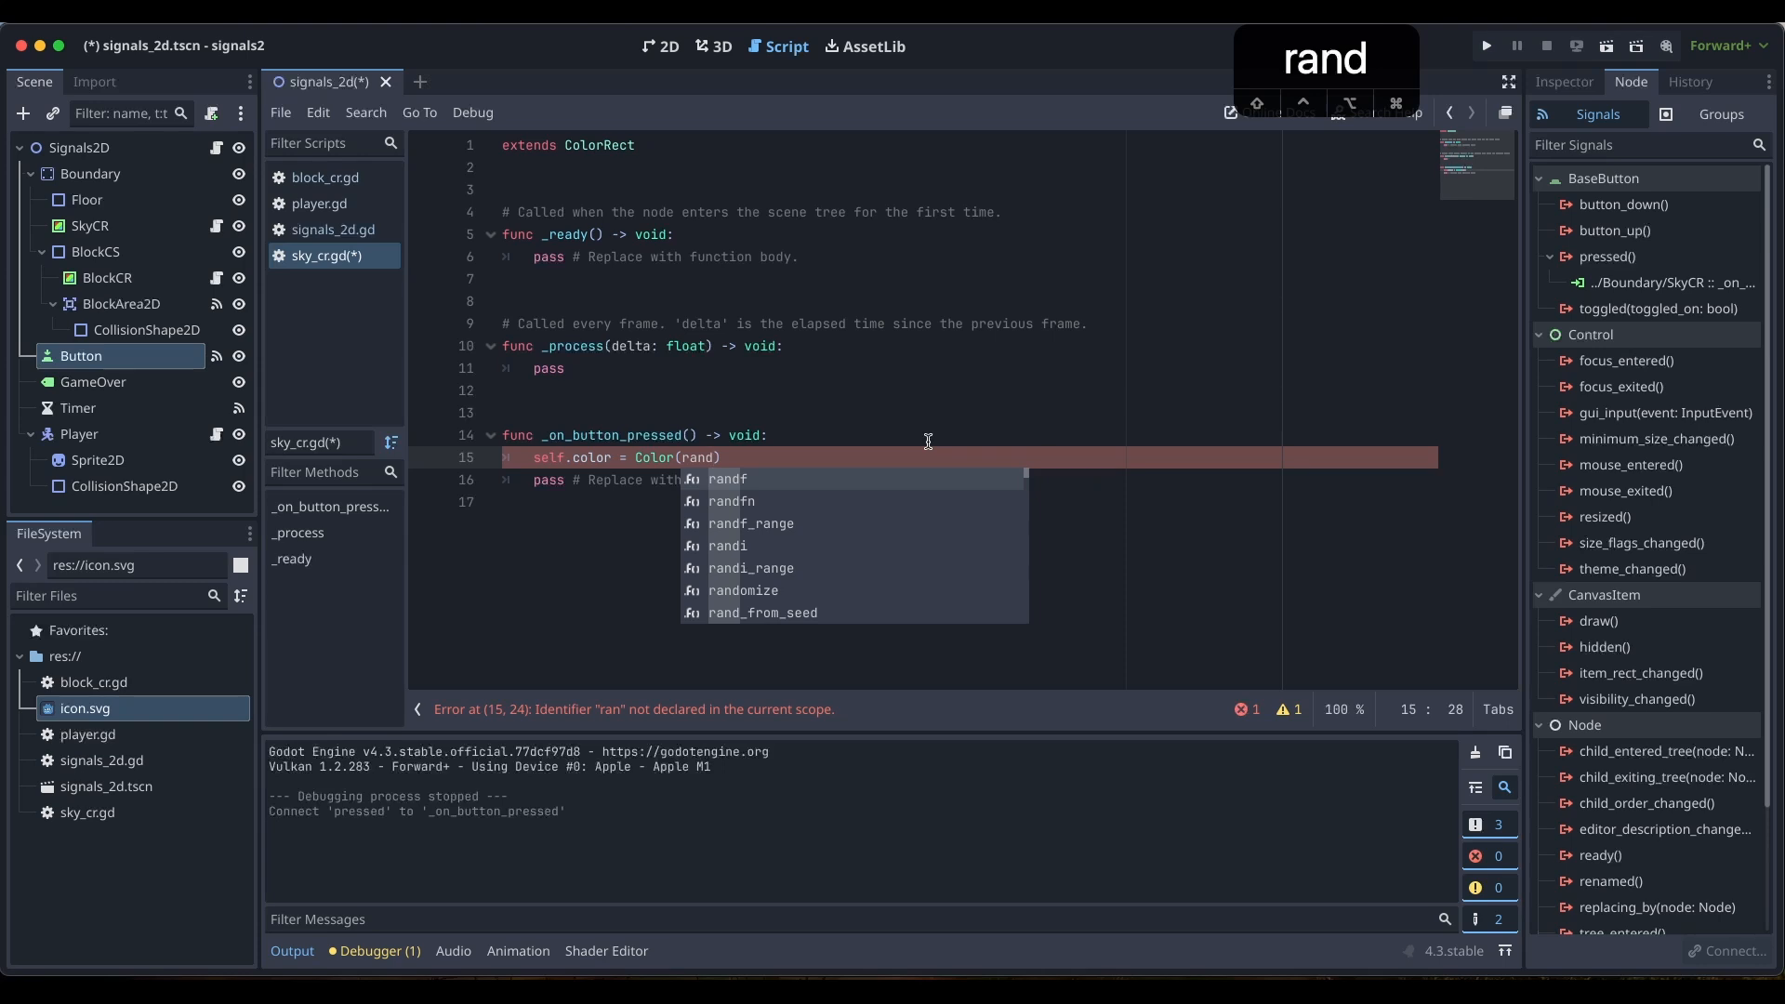
pyautogui.write('f')
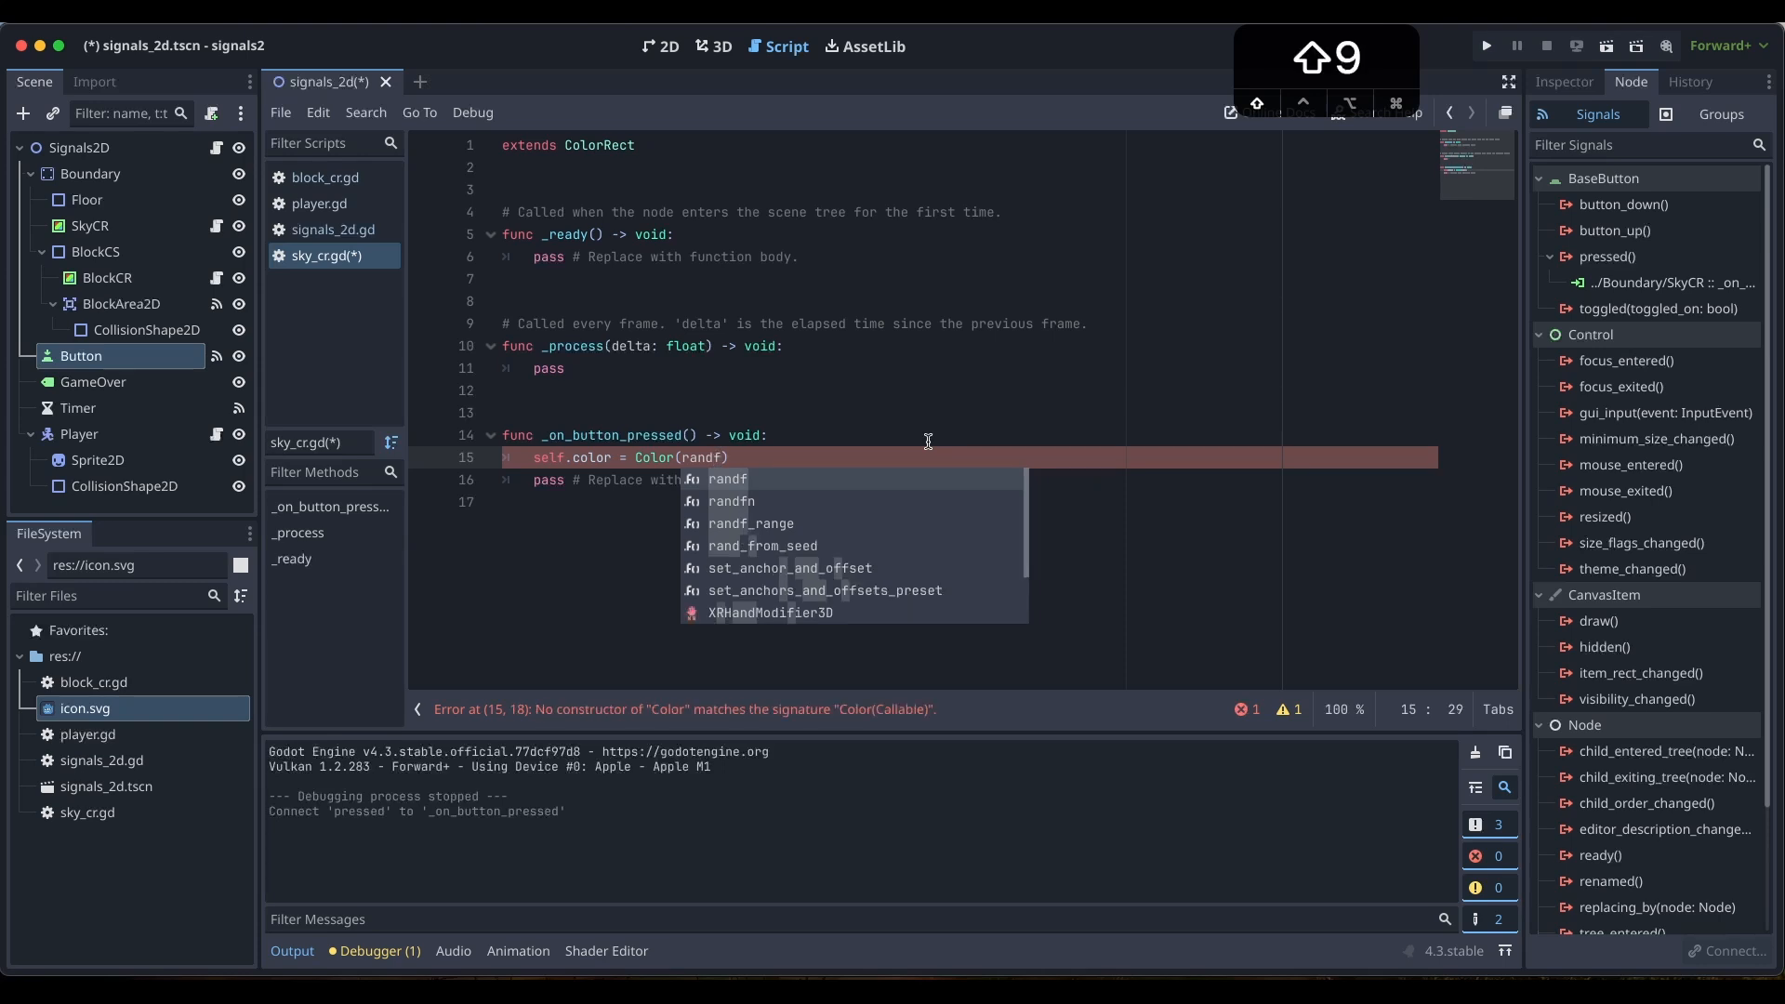
pyautogui.press('Return')
pyautogui.write(',ranbd')
pyautogui.press('BackSpace')
pyautogui.press('BackSpace')
pyautogui.write('d')
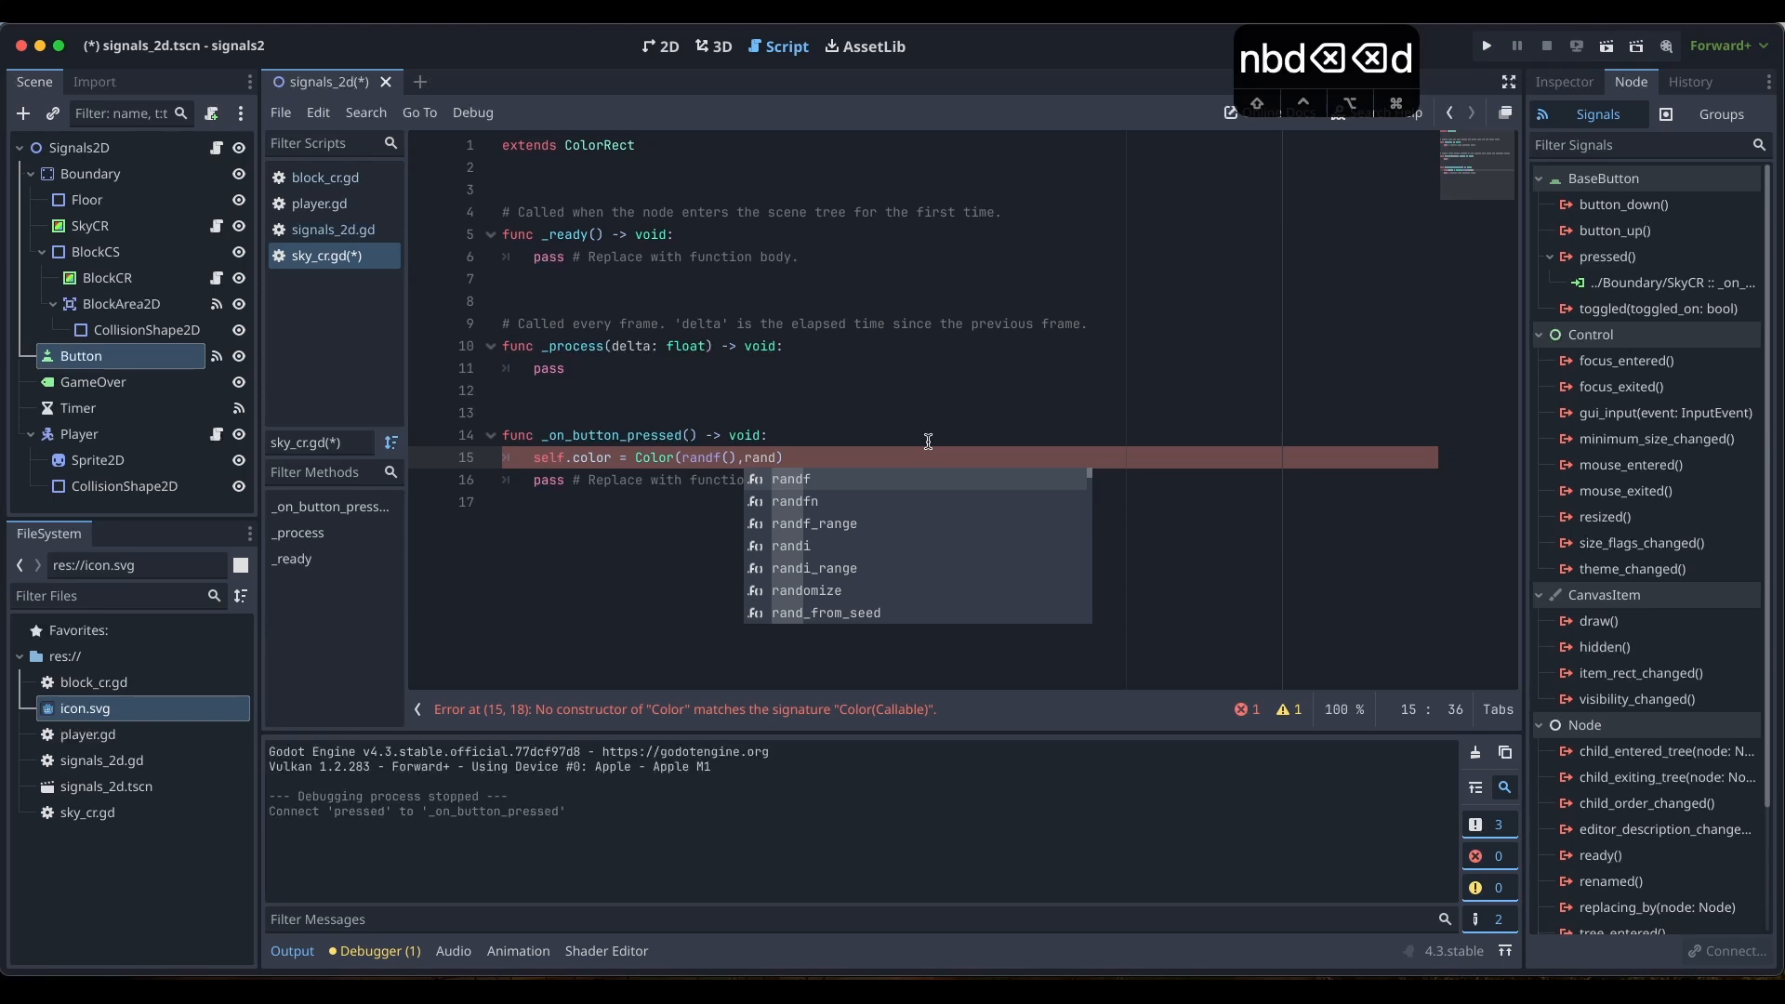
pyautogui.write('f')
pyautogui.press('Return')
pyautogui.write(',ranbd')
pyautogui.press('BackSpace')
pyautogui.press('BackSpace')
pyautogui.write('df')
pyautogui.press('BackSpace')
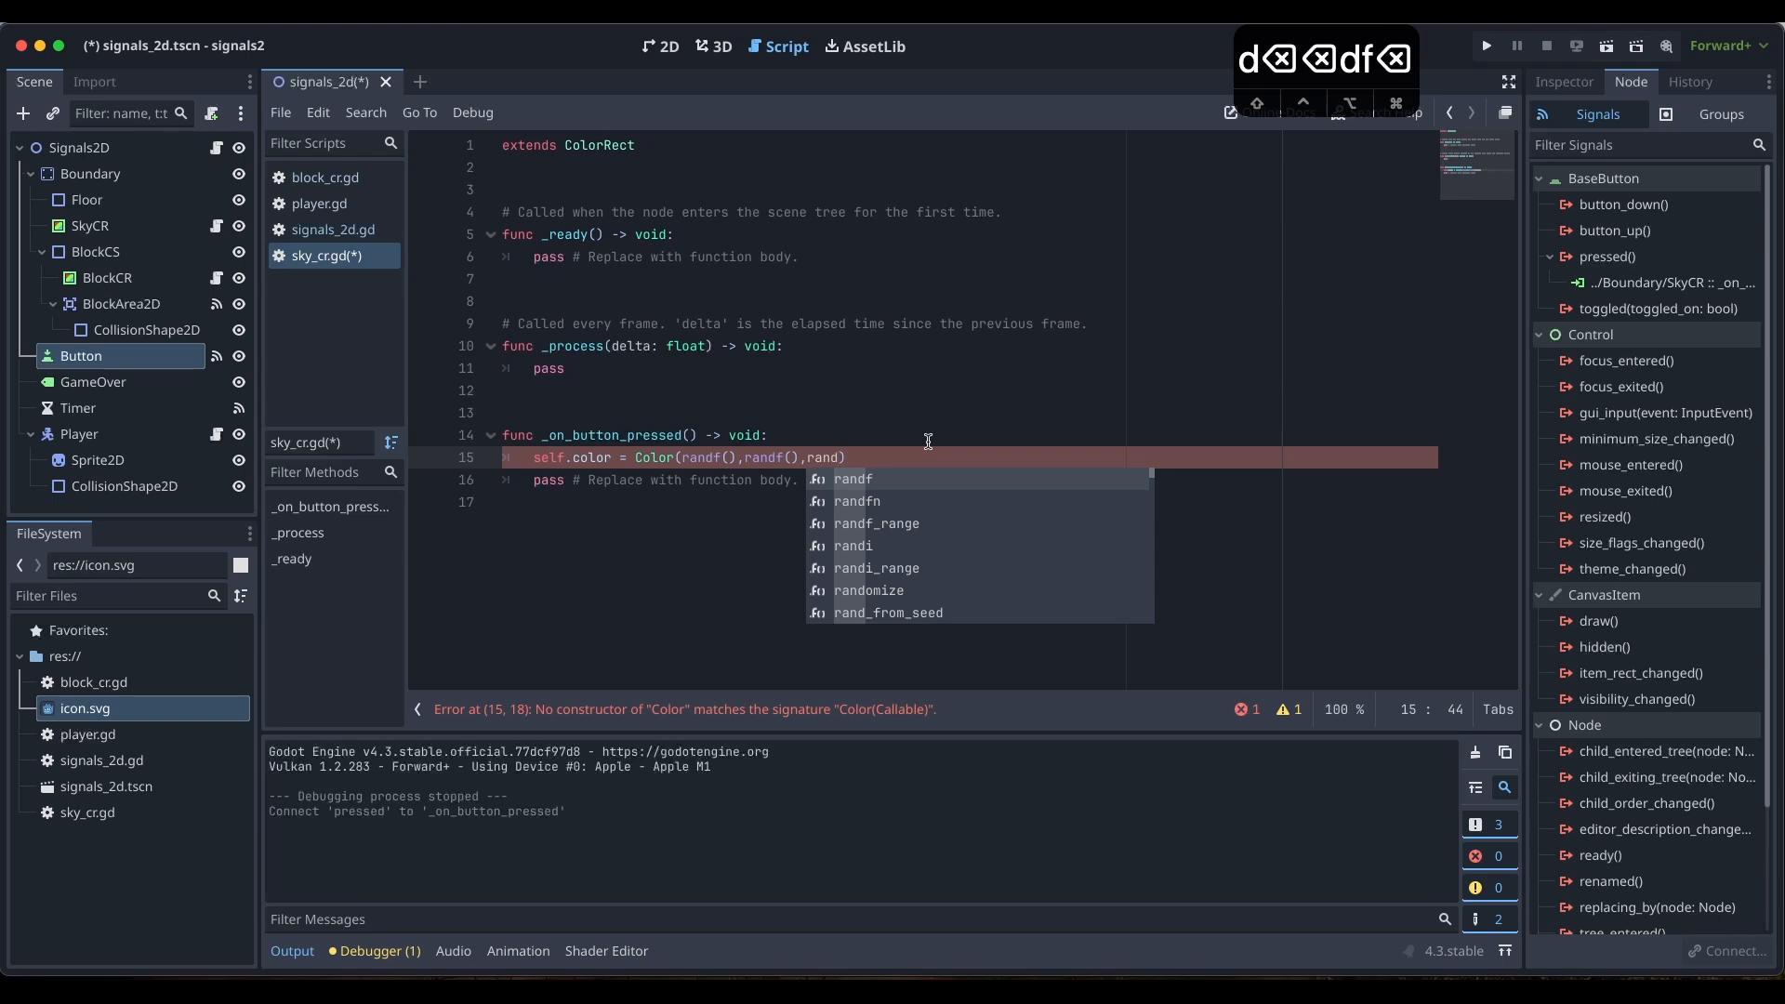
pyautogui.press('Return')
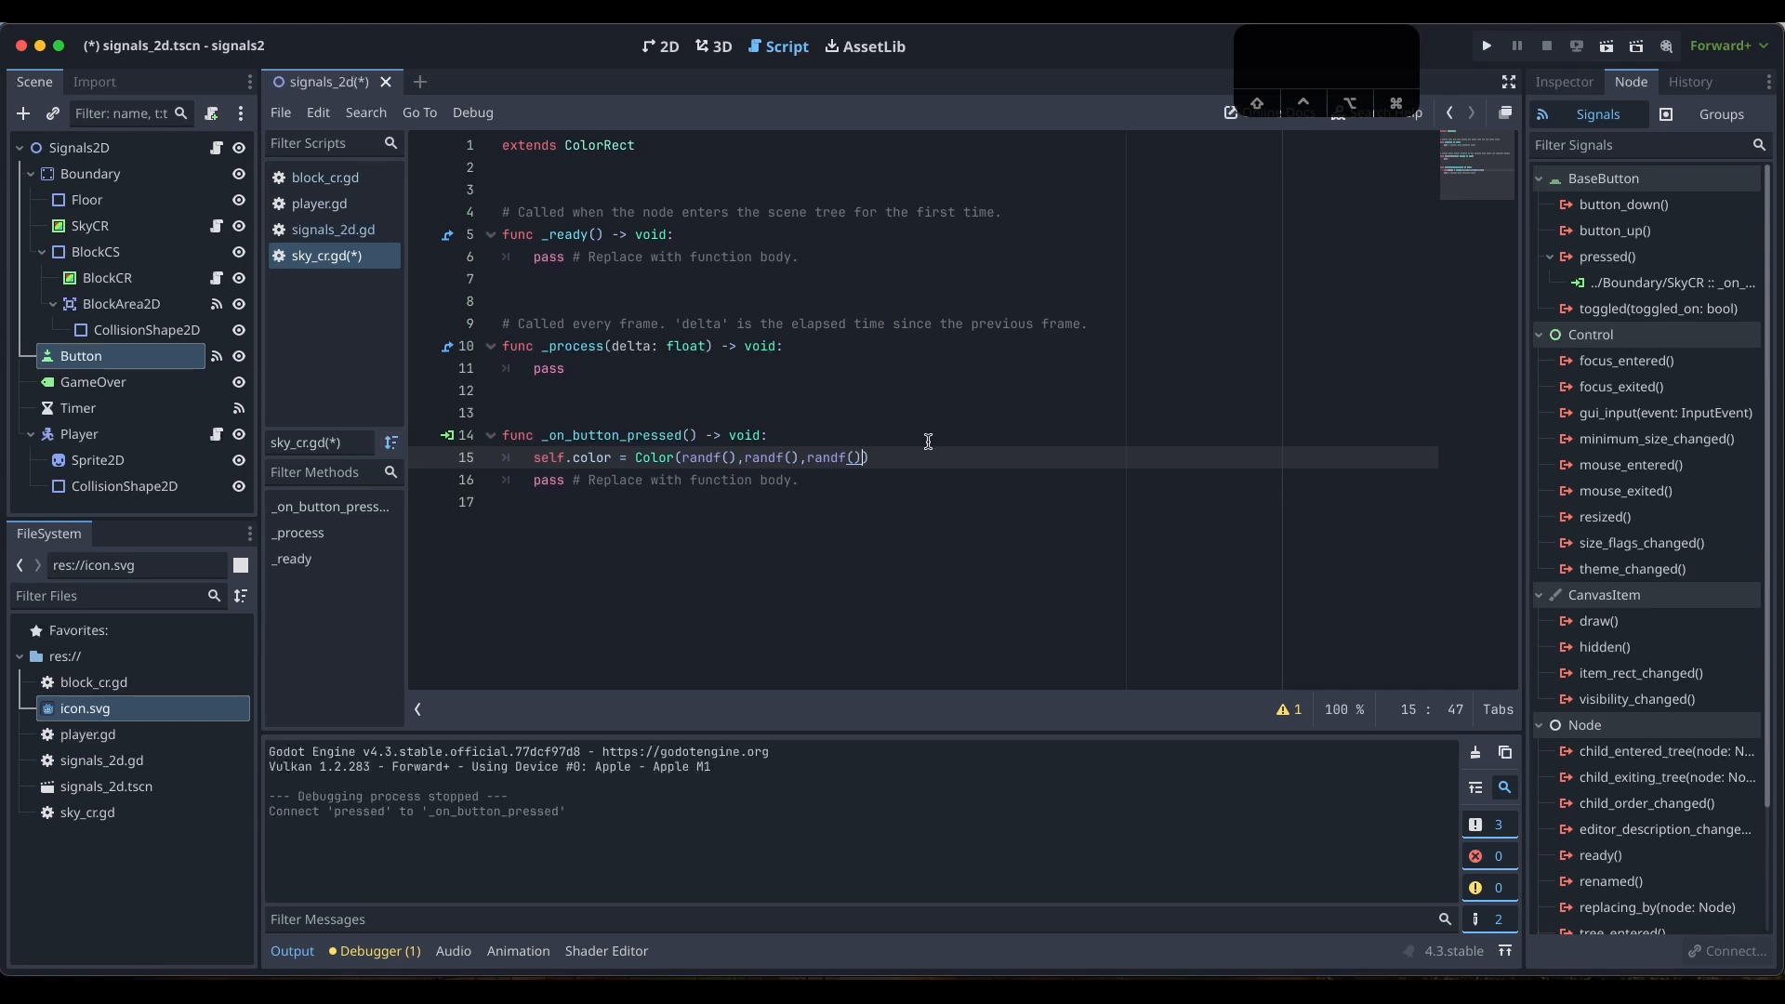
pyautogui.write(')')
pyautogui.click(887, 585)
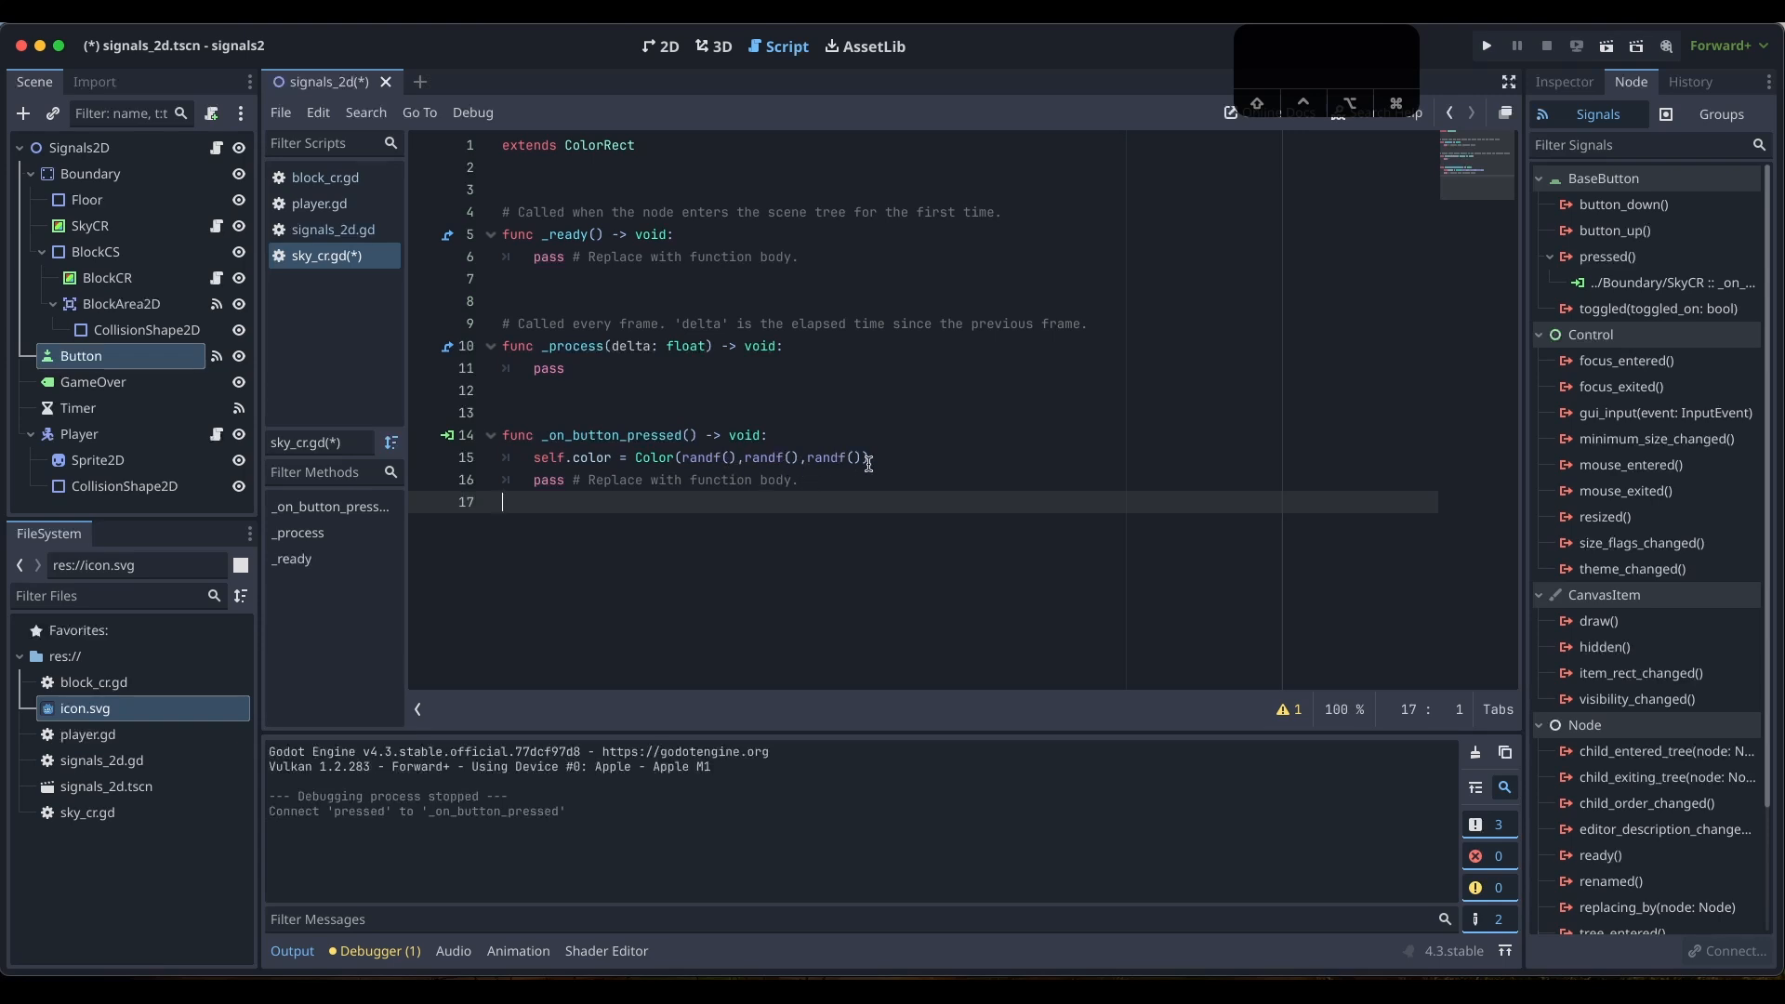
# Delete the unused _ready and _process functions and surplus blank lines from sky_cr.gd, then save the changes
pyautogui.moveTo(599, 409); pyautogui.dragTo(475, 188)
pyautogui.press('BackSpace')
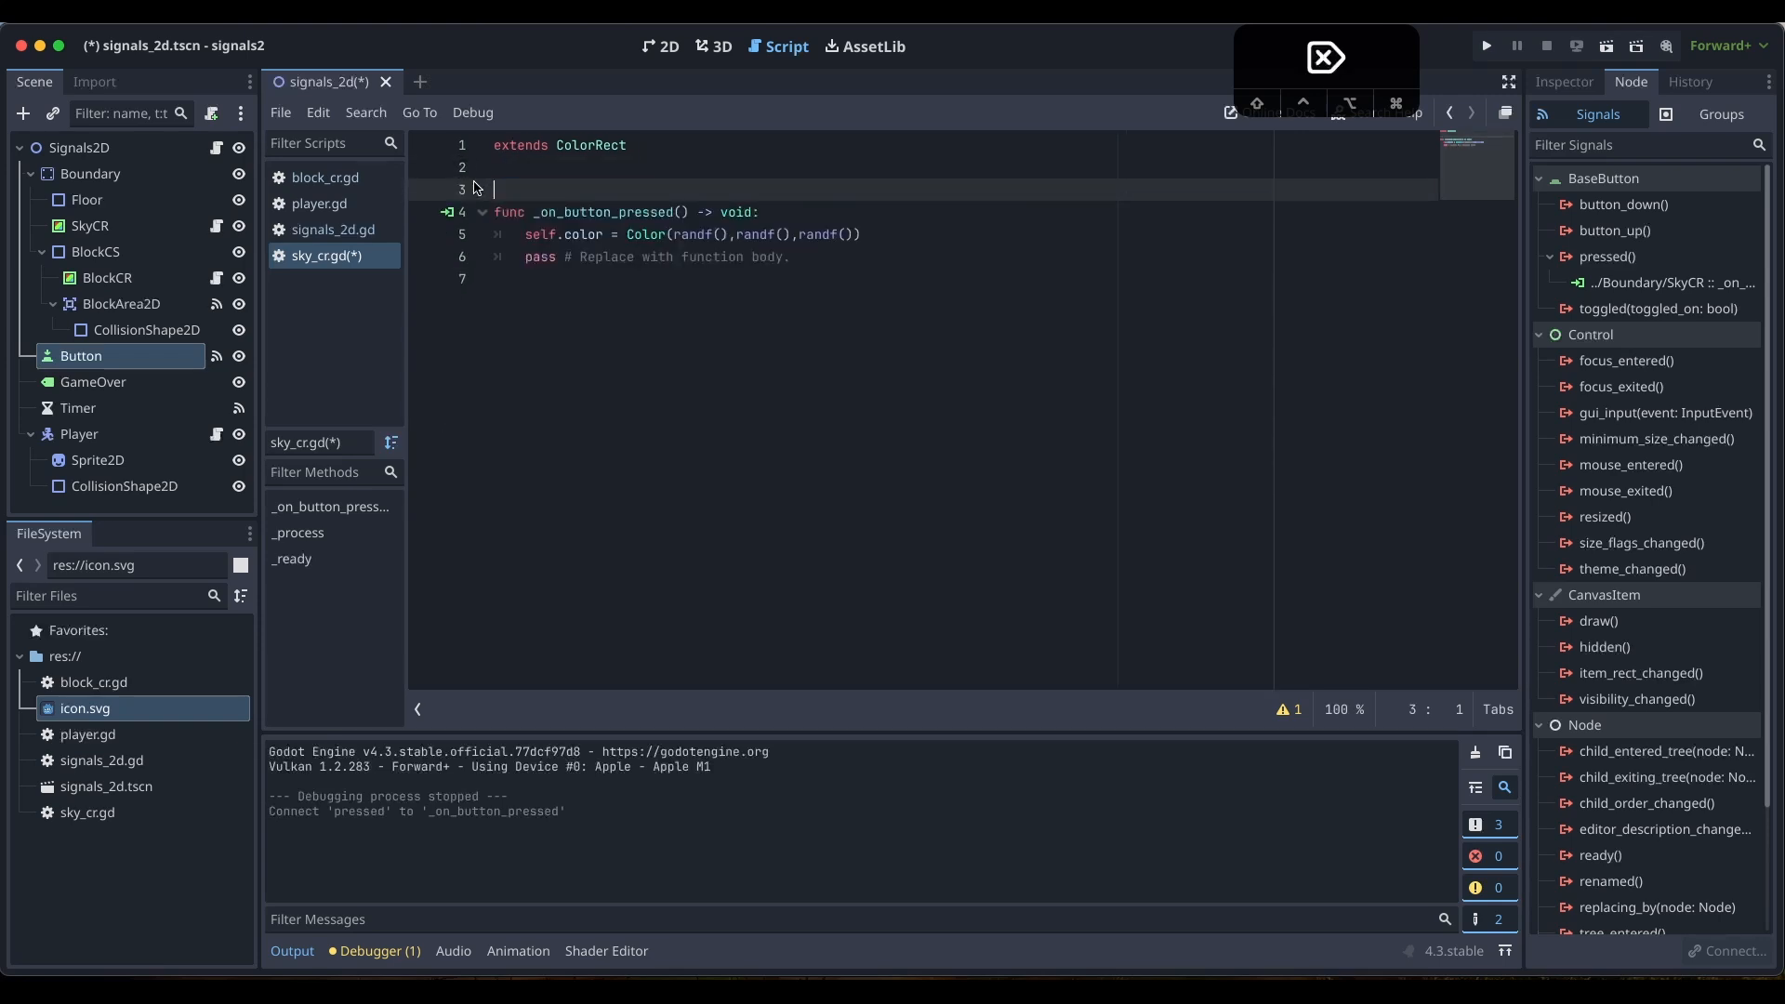
pyautogui.press('BackSpace')
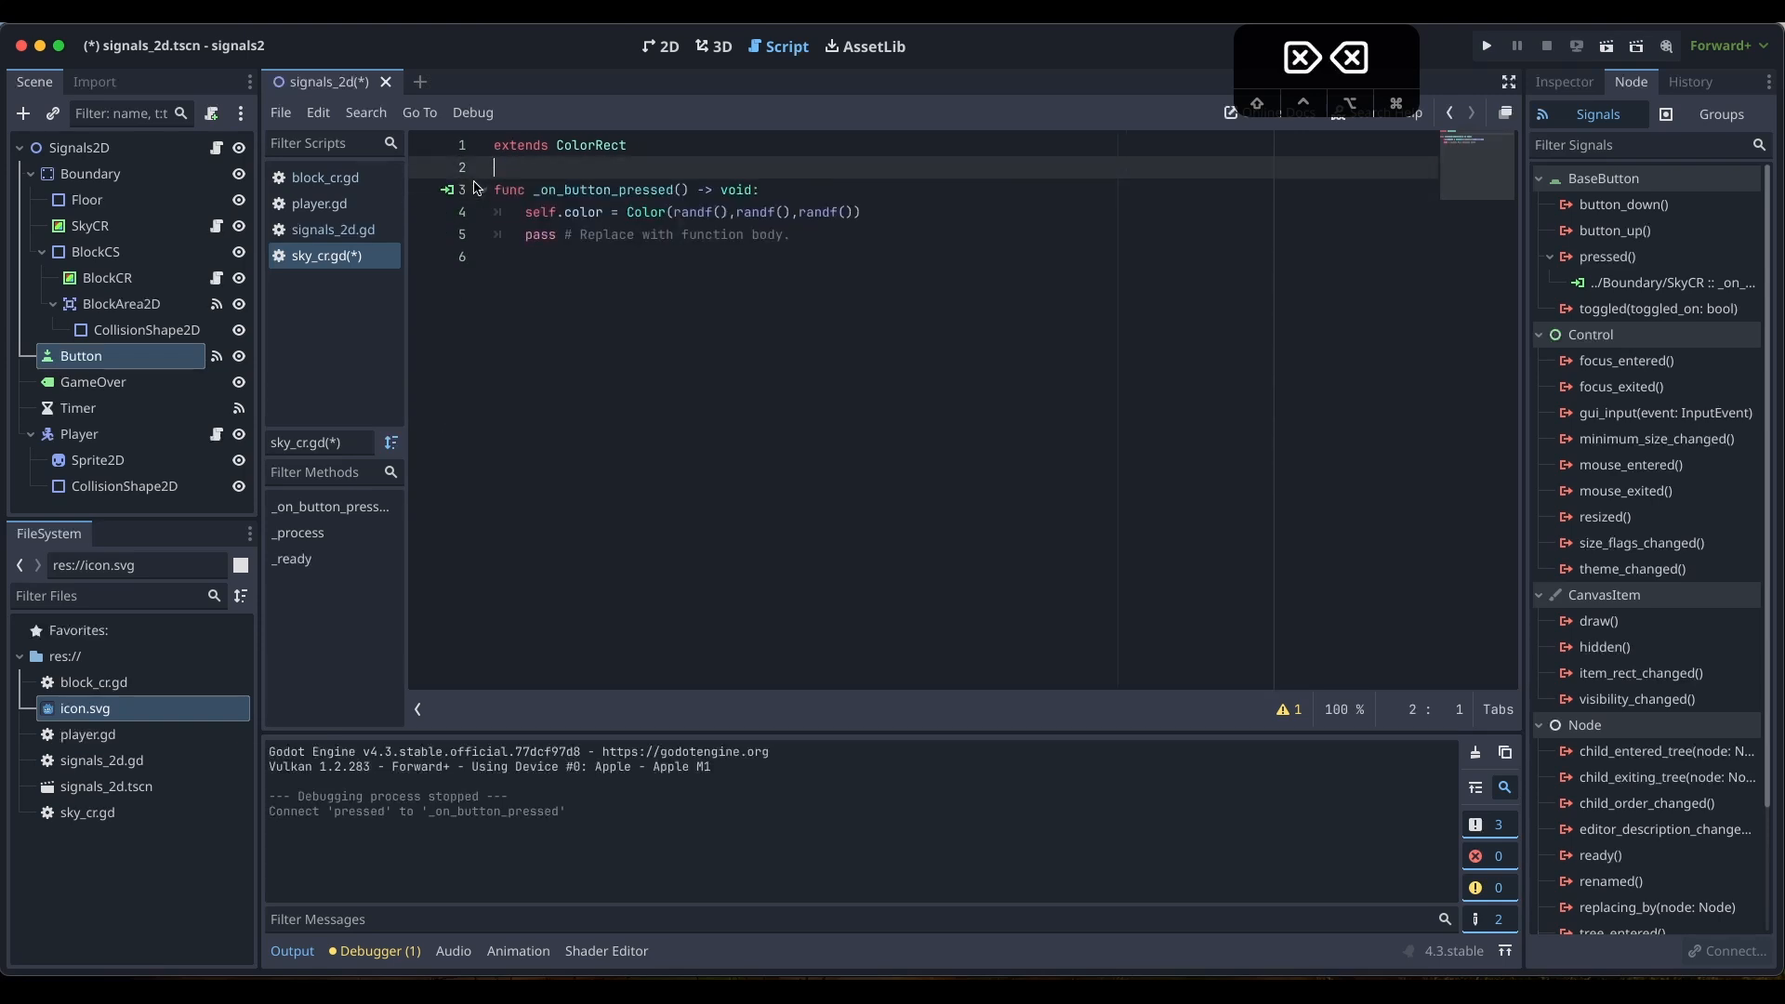
pyautogui.click(828, 367)
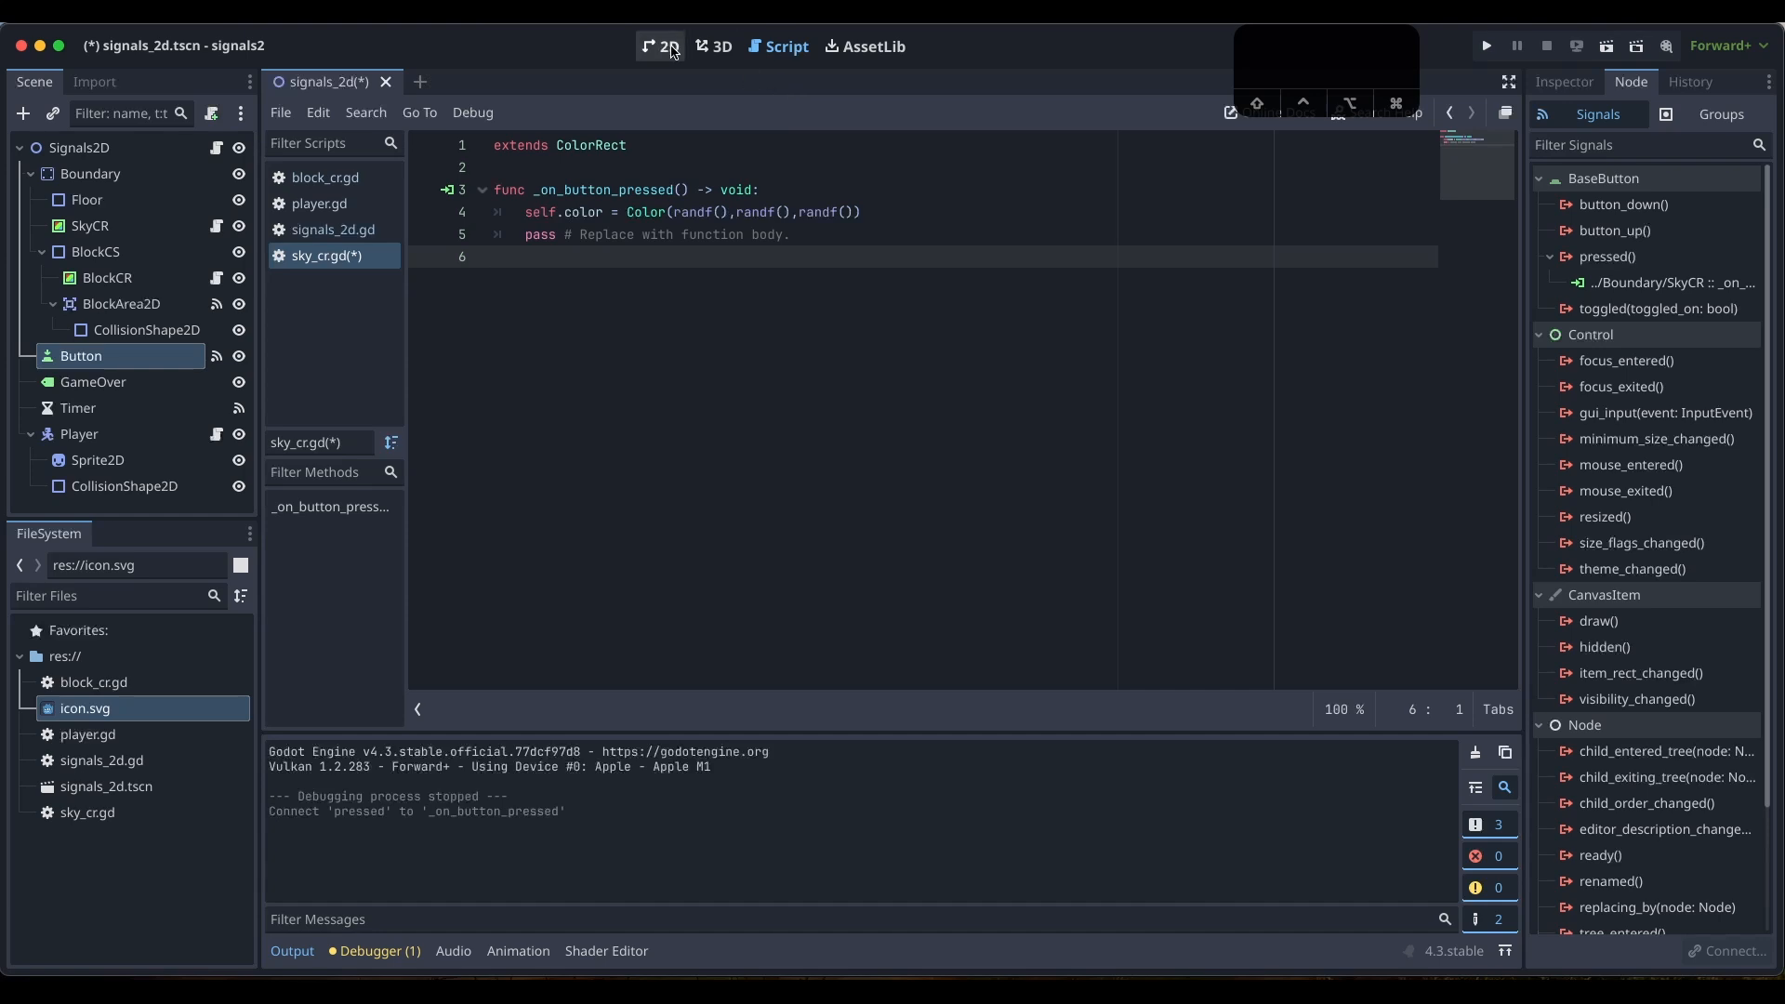
pyautogui.press('super+s')
# Test the current scene by running it, jumping the player onto the block, and activating the in-game CLICK HERE button twice
pyautogui.click(660, 47)
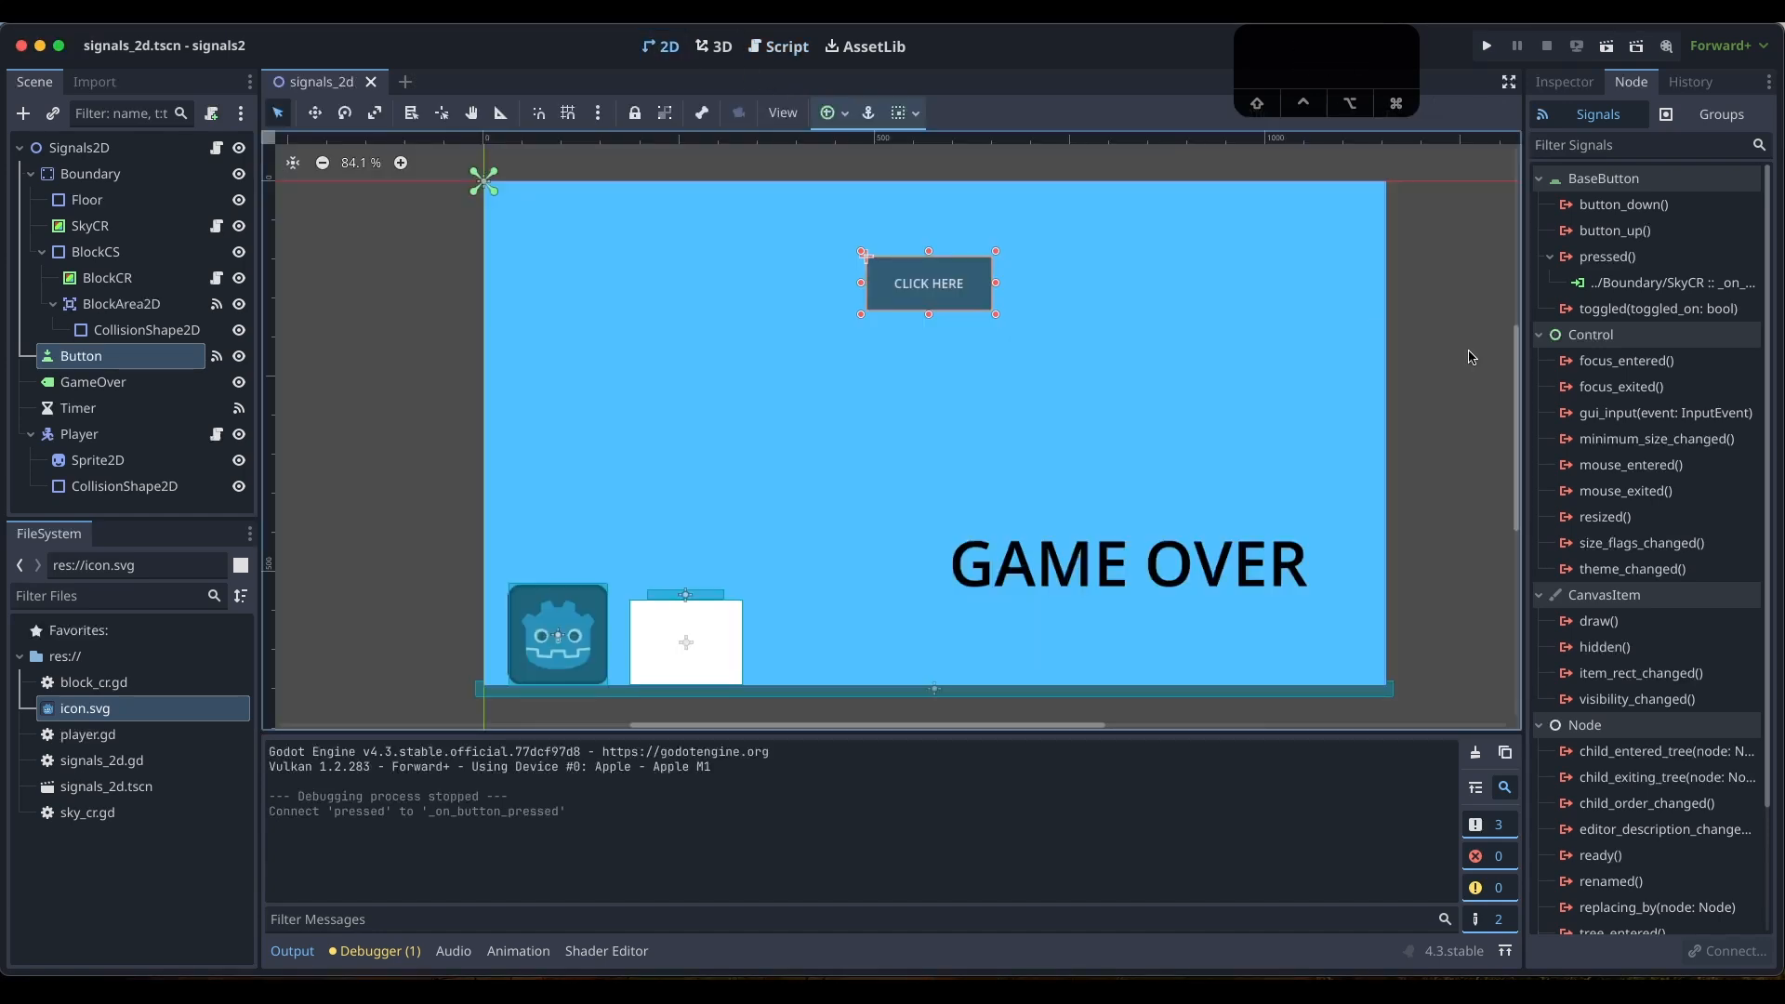
pyautogui.click(1606, 45)
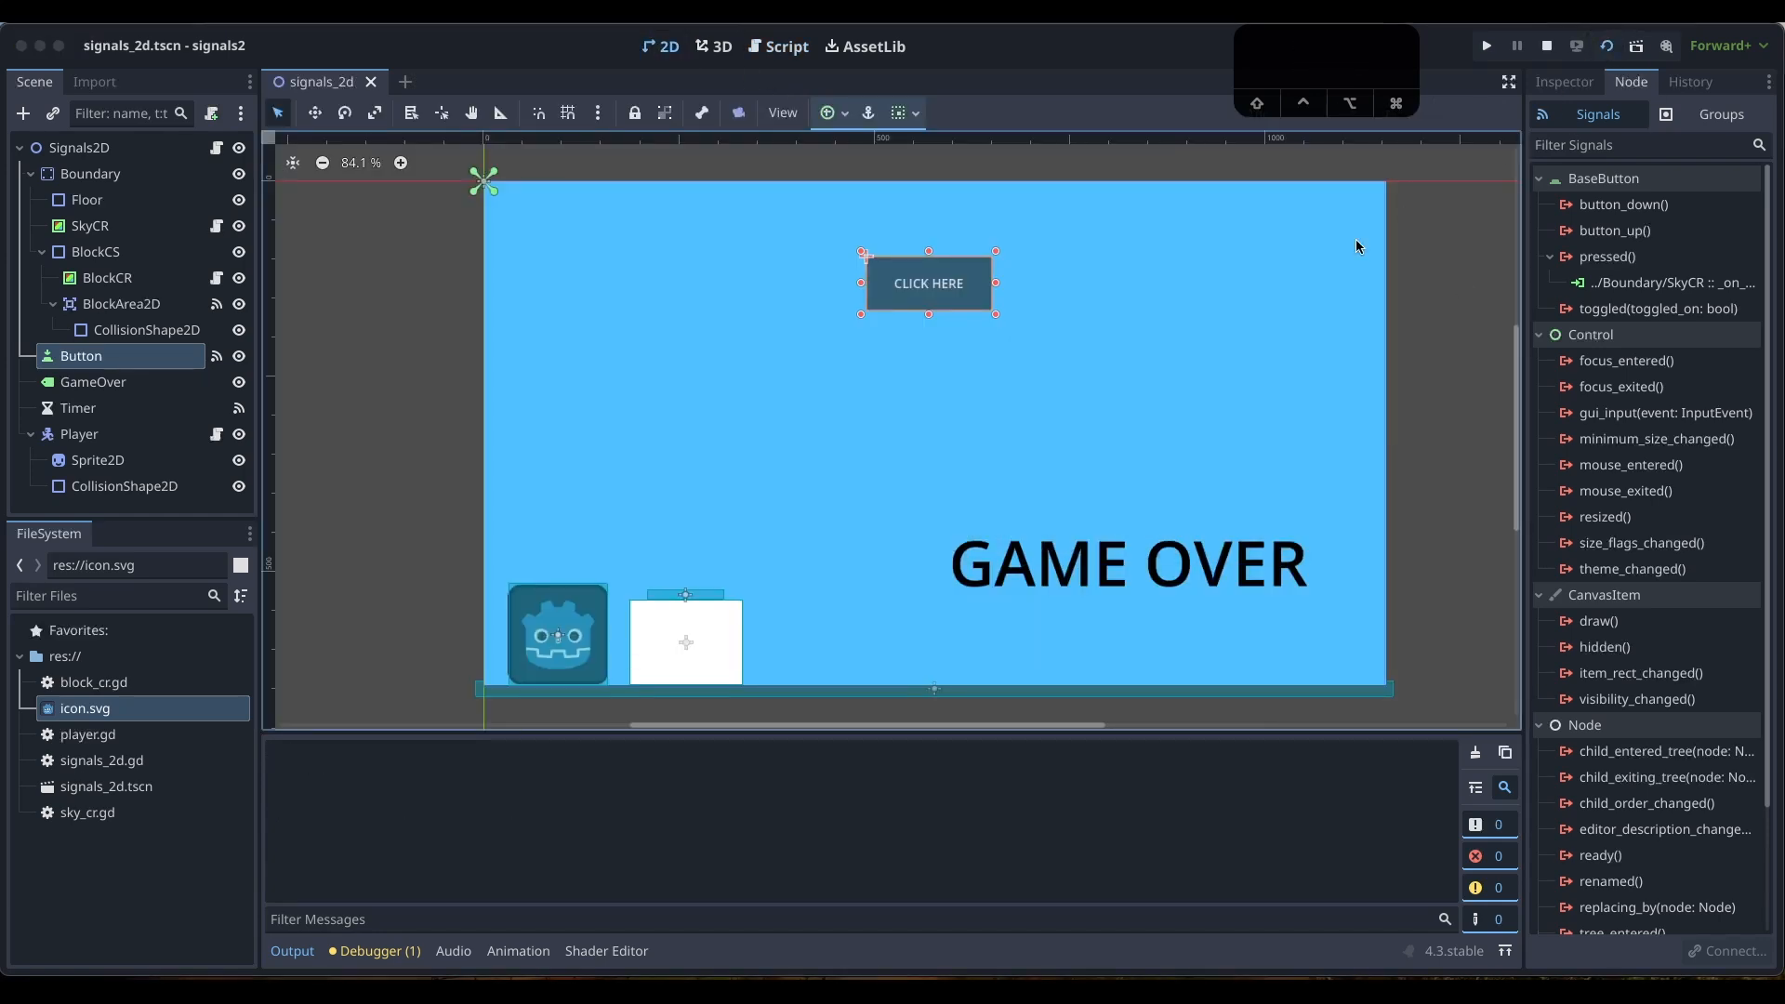
pyautogui.press('space')
pyautogui.press('Right')
pyautogui.press('Right')
pyautogui.press('Right')
pyautogui.press('Right')
pyautogui.press('Right')
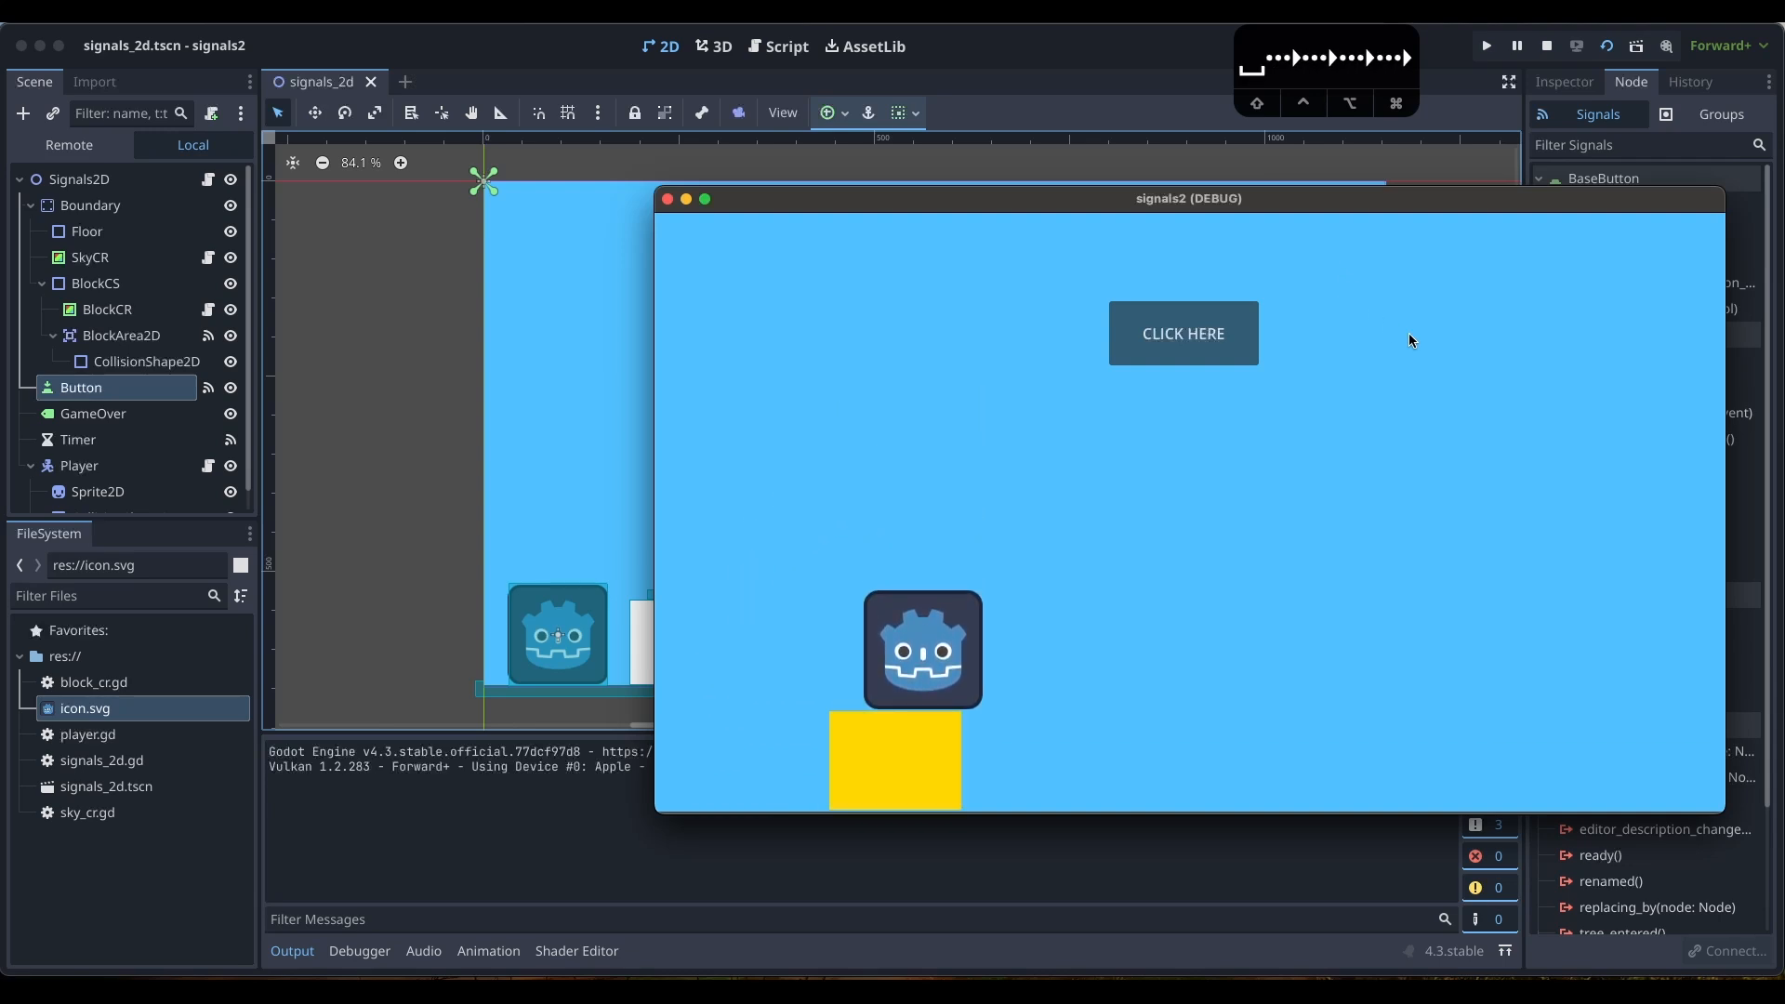
pyautogui.click(1195, 338)
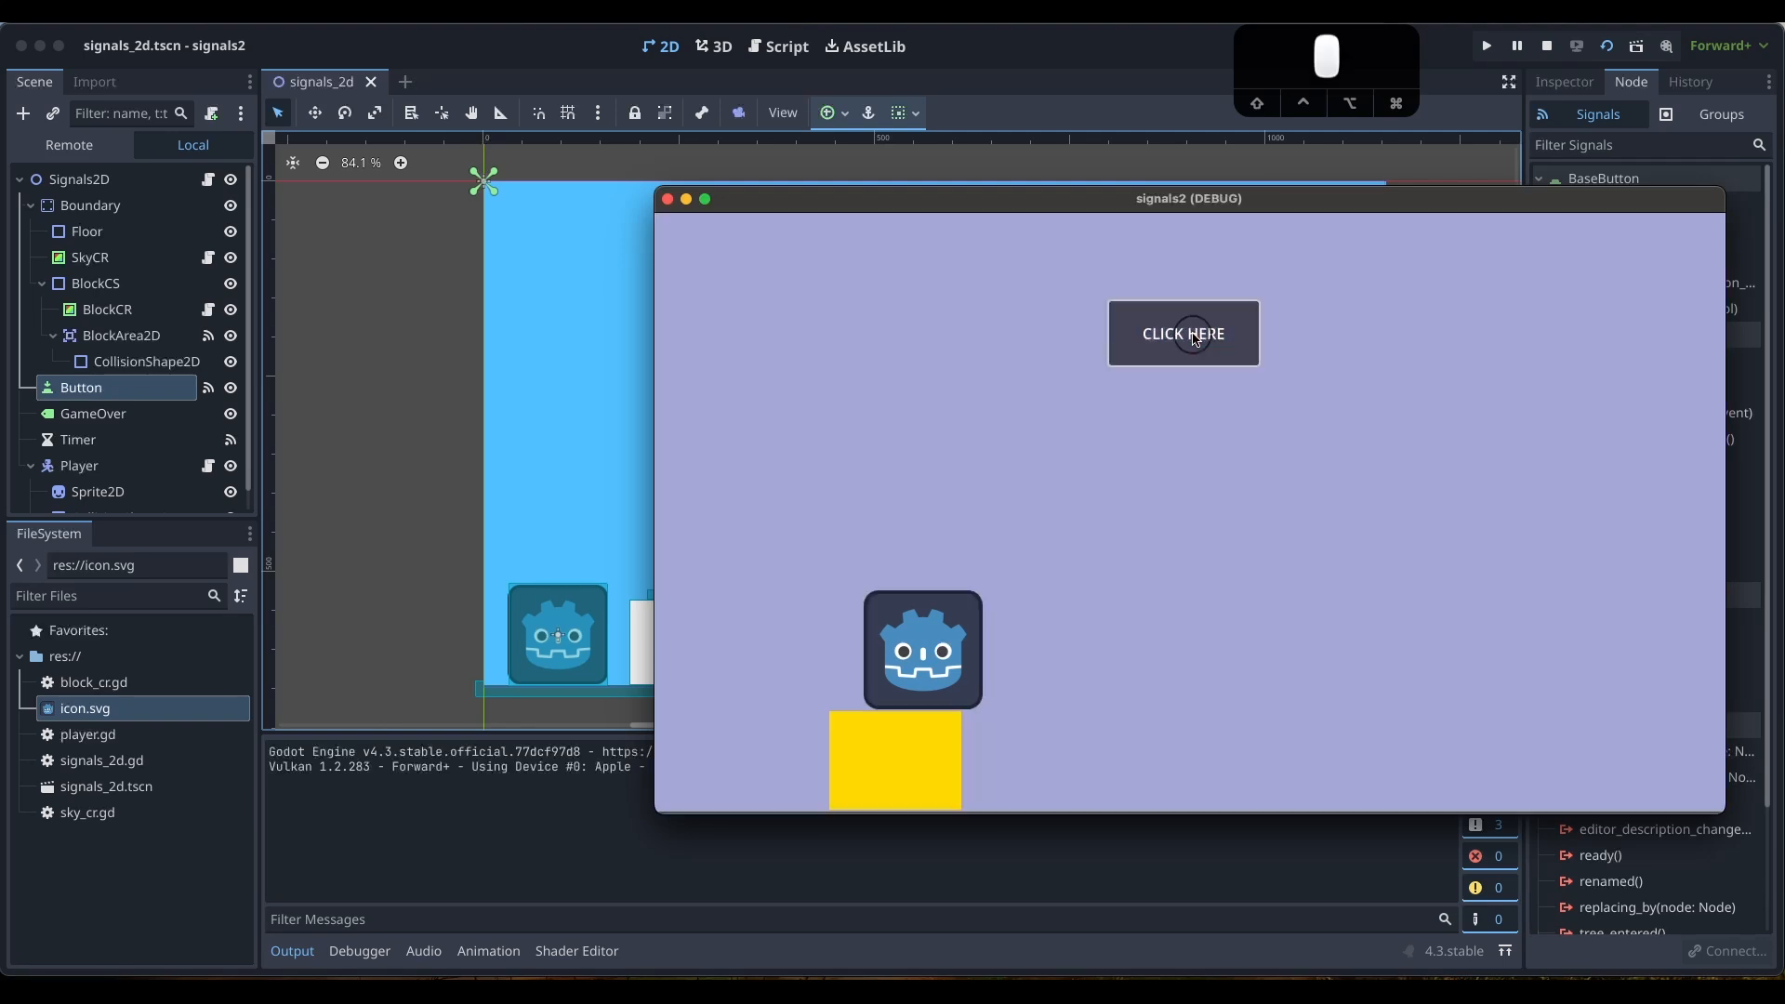
pyautogui.click(1195, 338)
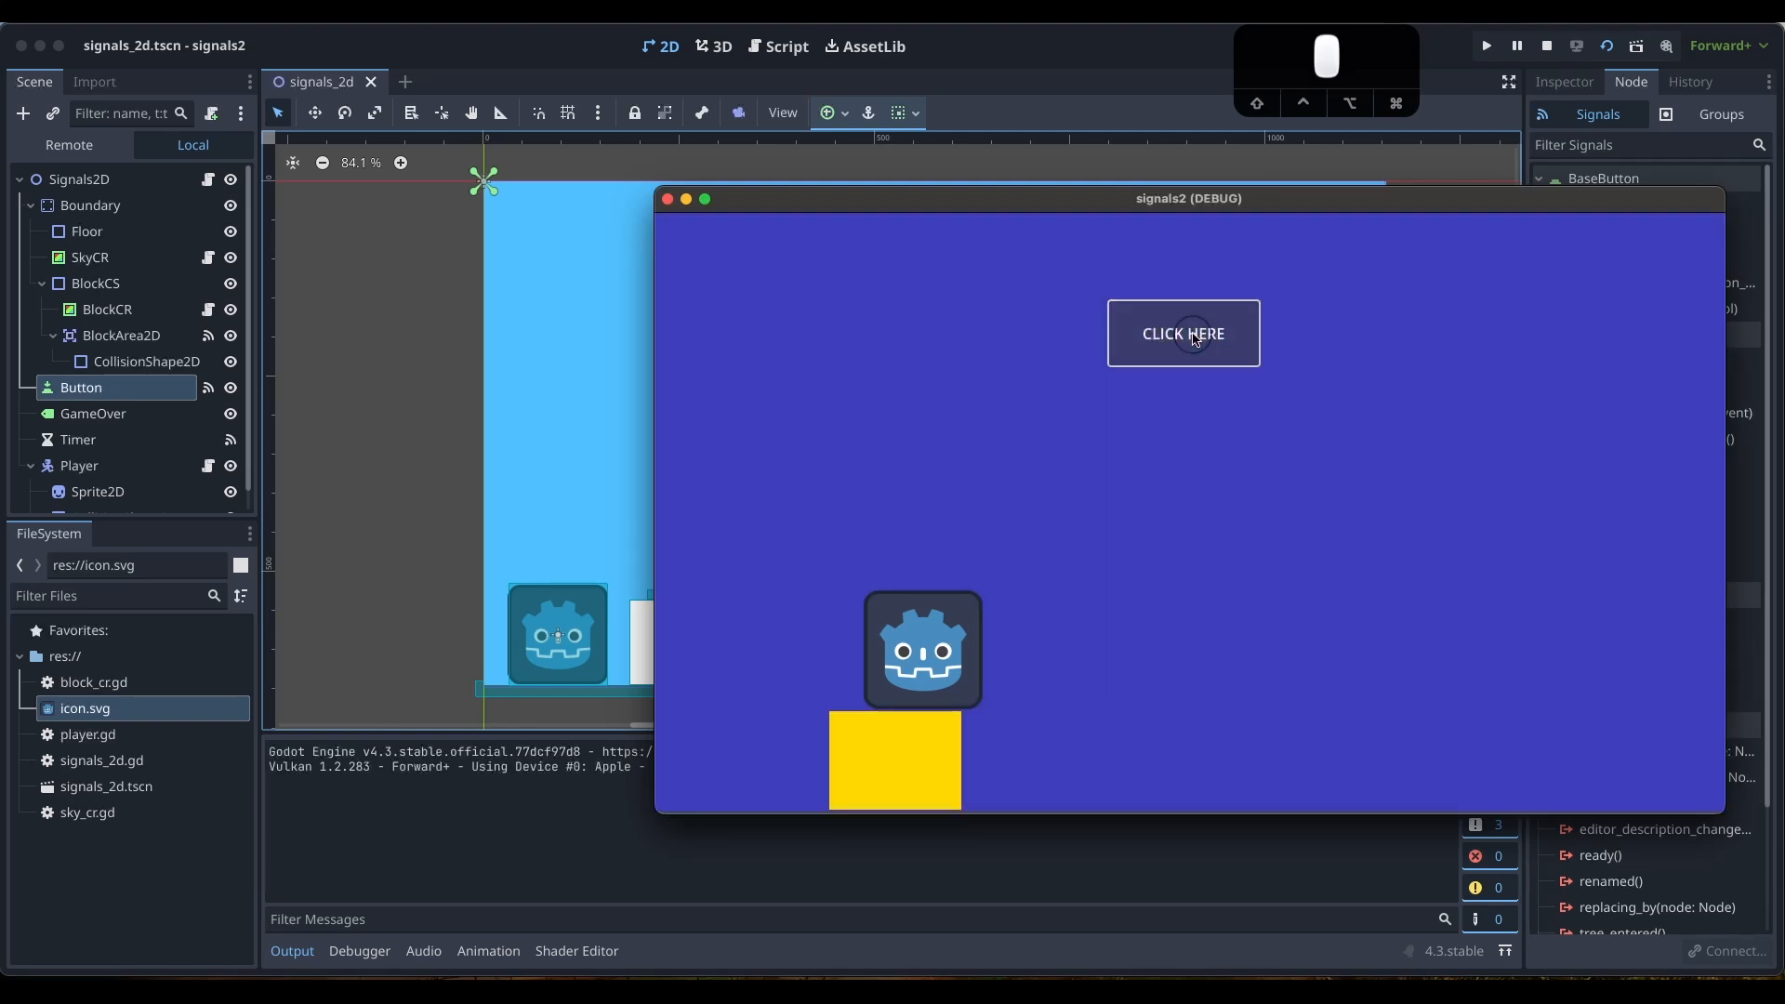